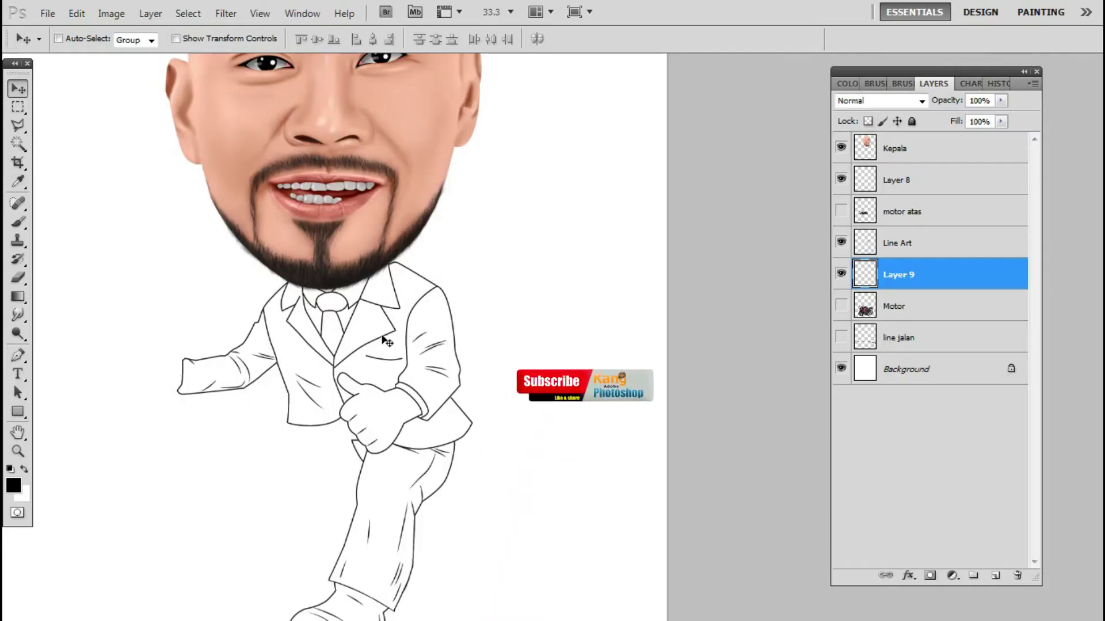
# Turn on the 'motor atas' and 'Motor' layers to reveal the red Kawasaki Ninja.
pyautogui.moveTo(358, 410); pyautogui.dragTo(369, 357)
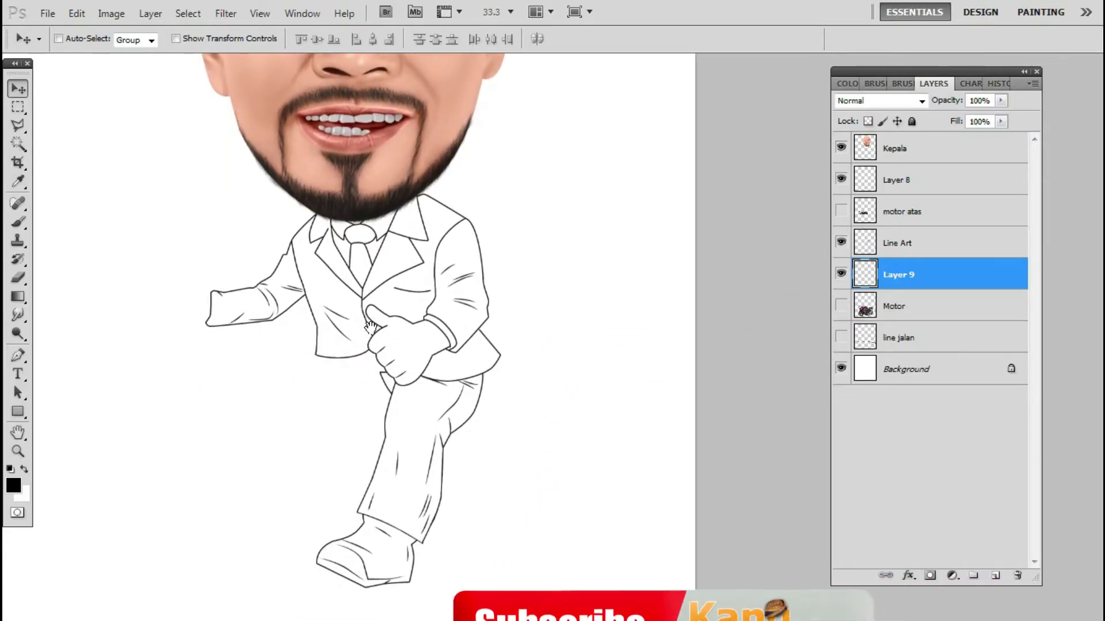
pyautogui.moveTo(373, 292)
pyautogui.mouseDown()
pyautogui.moveTo(359, 399)
pyautogui.moveTo(404, 290)
pyautogui.mouseUp()
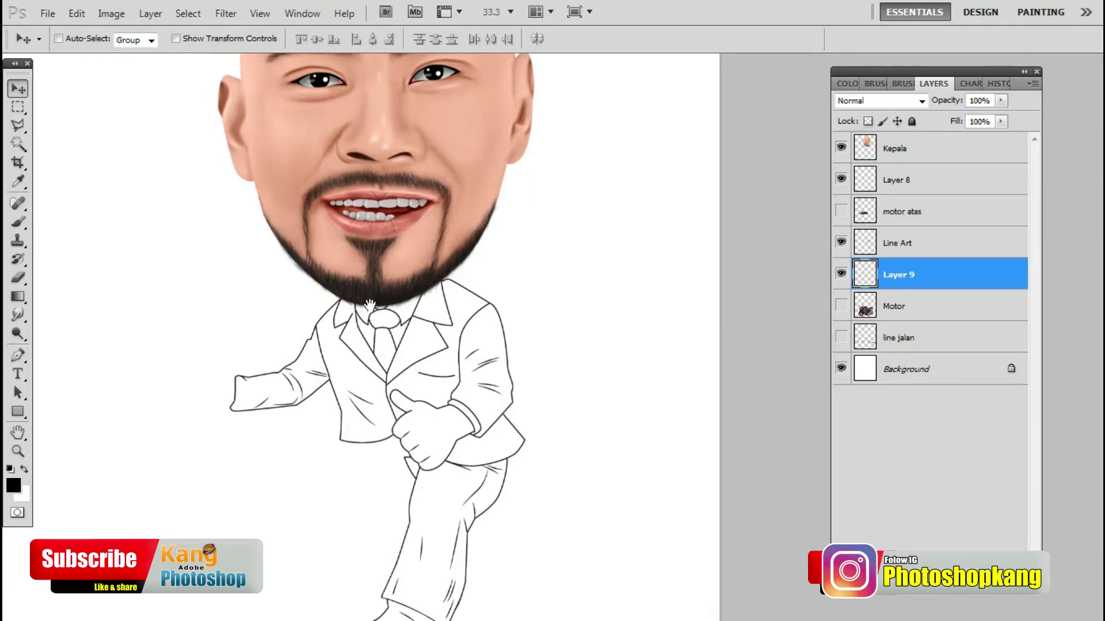
pyautogui.moveTo(354, 415); pyautogui.dragTo(375, 409)
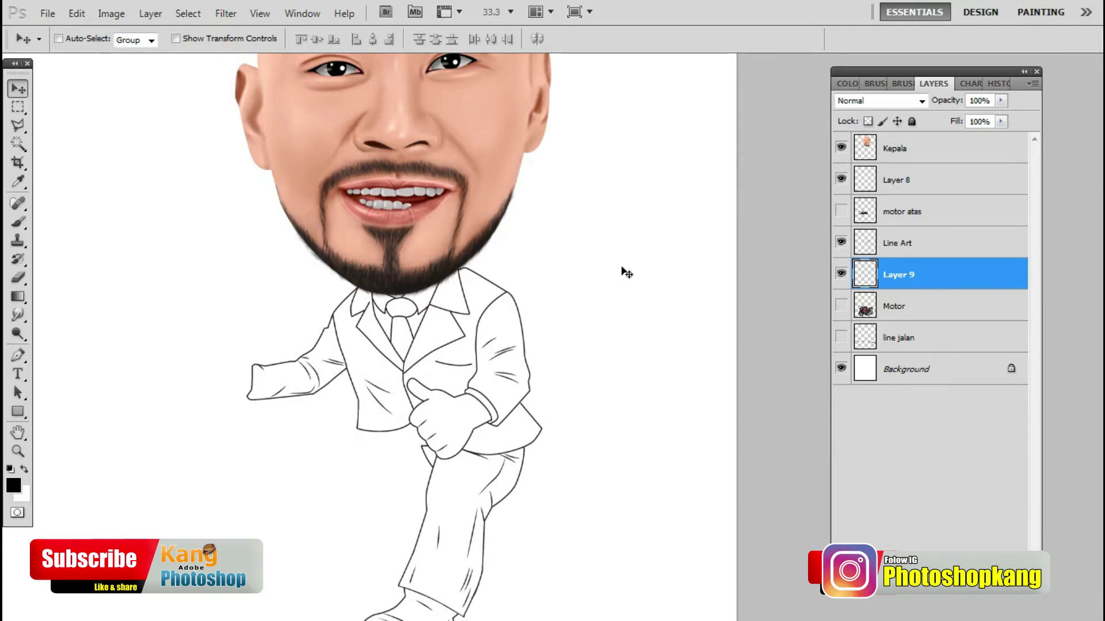
pyautogui.click(841, 212)
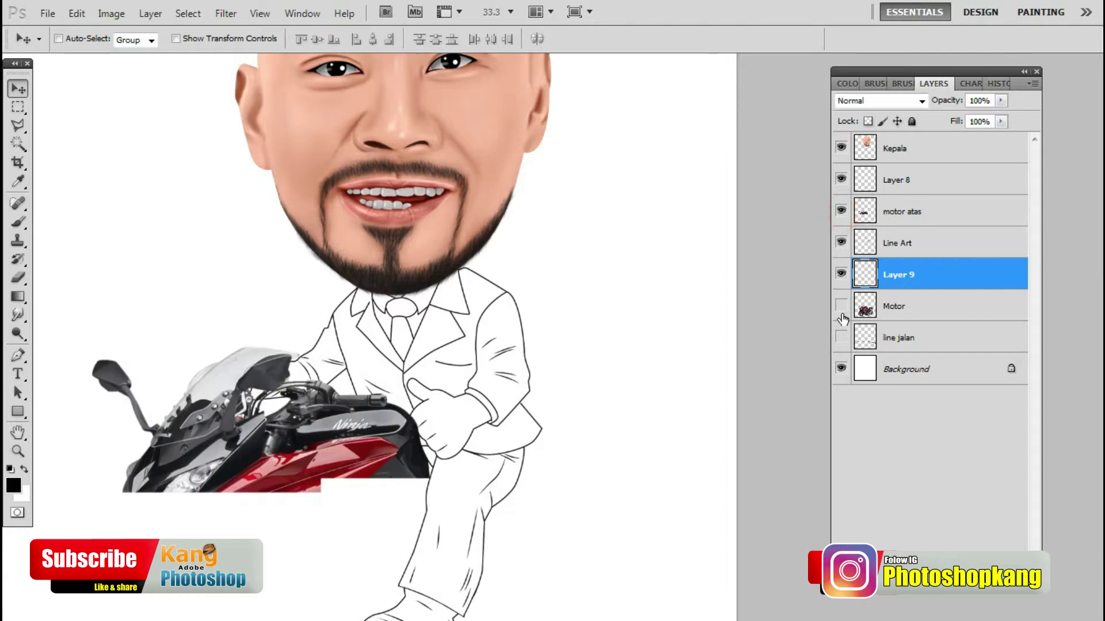
pyautogui.click(841, 305)
# Zoom in and centre the view on the bald head, then leave Photoshop.
pyautogui.moveTo(535, 437); pyautogui.dragTo(578, 374)
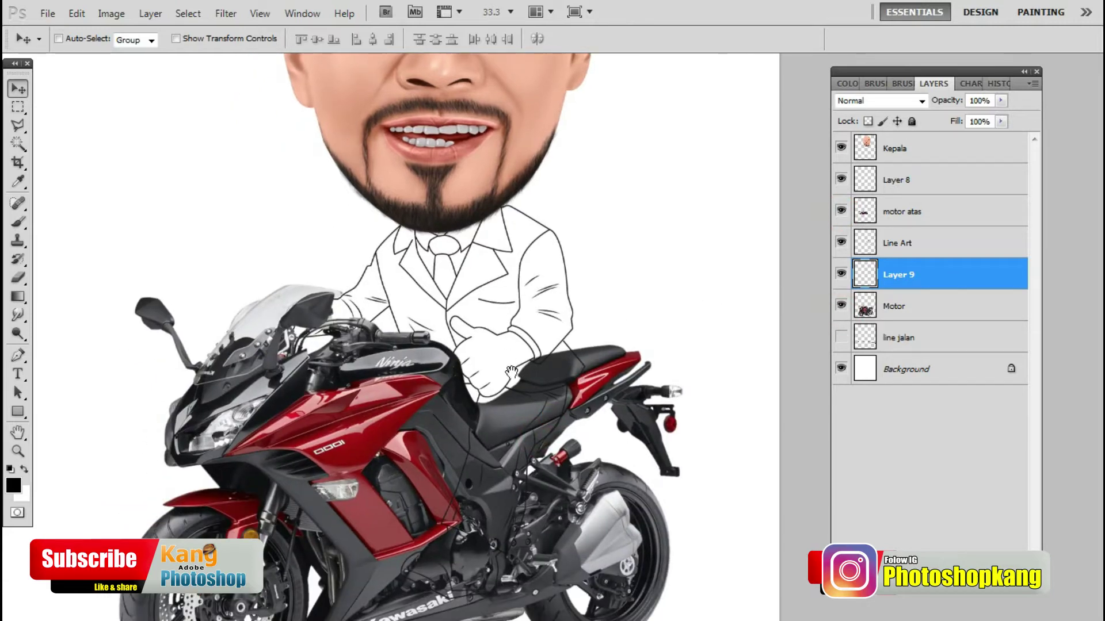
pyautogui.moveTo(502, 414); pyautogui.dragTo(452, 385)
pyautogui.moveTo(449, 315); pyautogui.dragTo(388, 345)
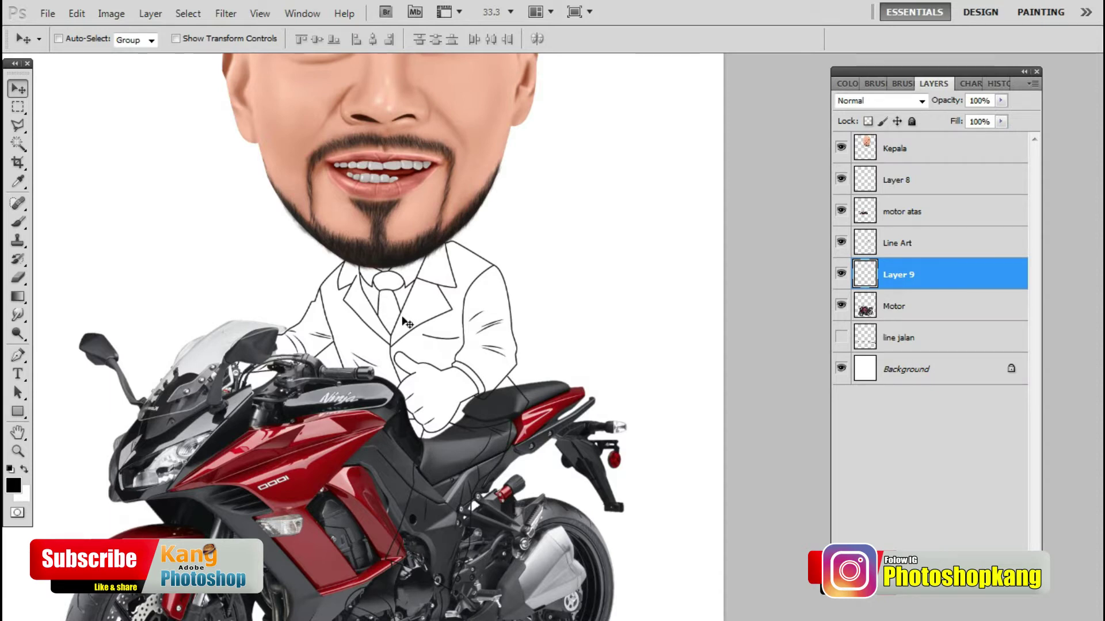
pyautogui.scroll(5, 404, 322)
pyautogui.scroll(3, 404, 322)
pyautogui.scroll(2, 405, 322)
pyautogui.scroll(1, 405, 322)
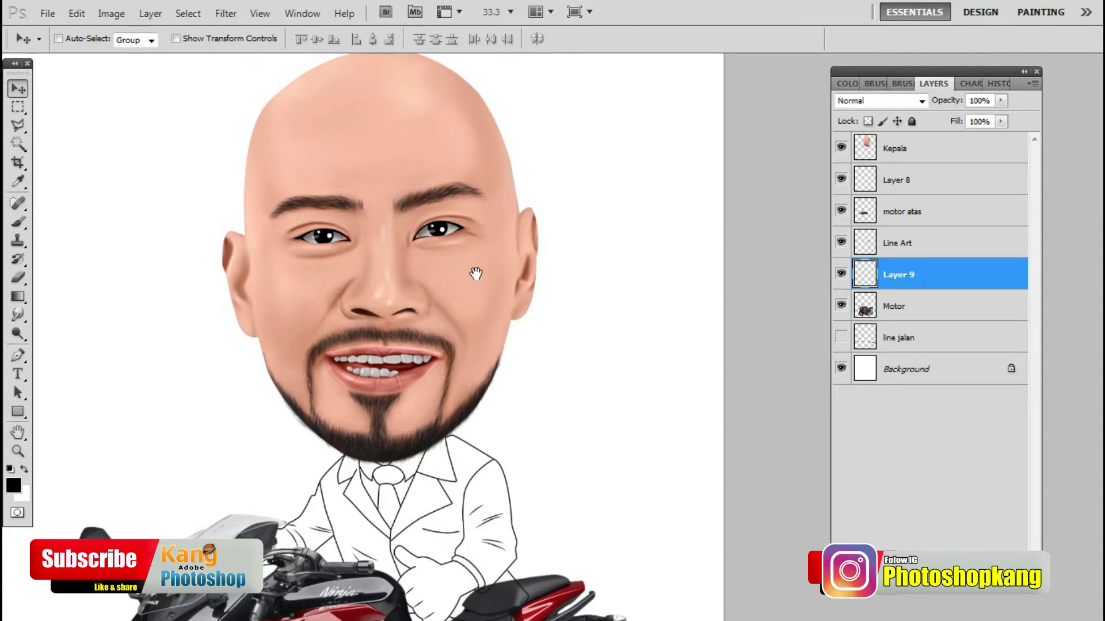
pyautogui.moveTo(475, 273); pyautogui.dragTo(416, 301)
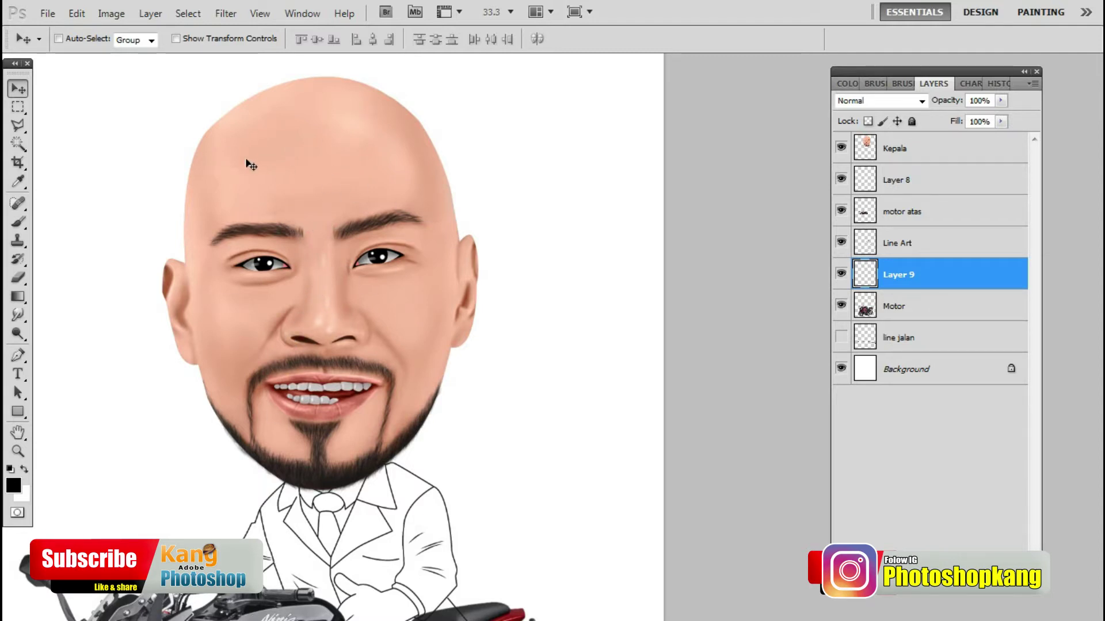
pyautogui.press('super')
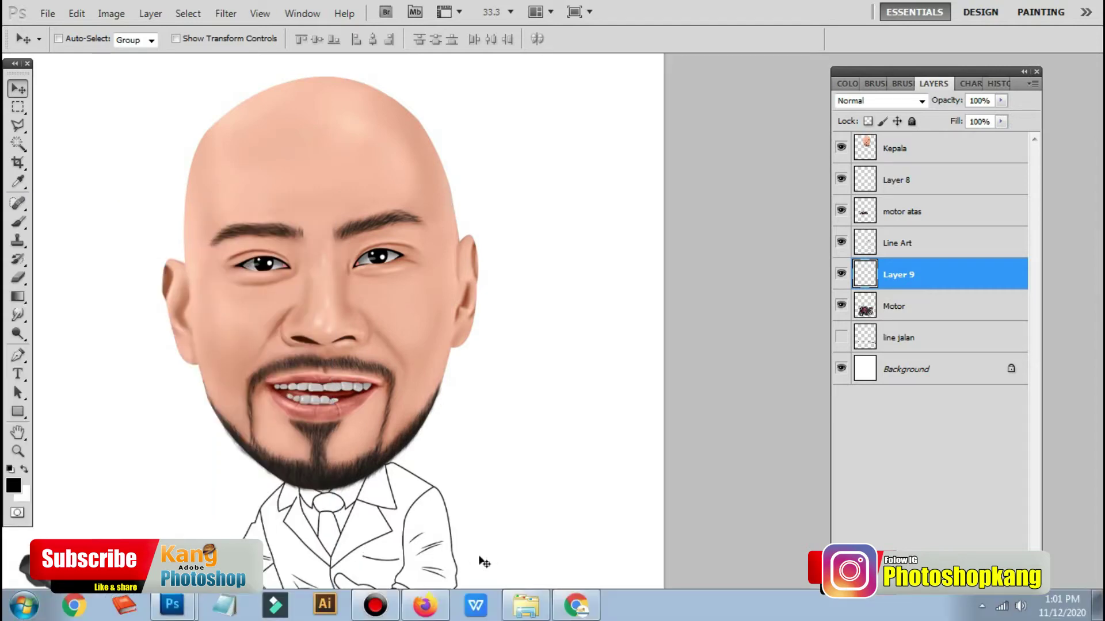
# Scroll through the Kang Photoshop channel's uploaded tutorials in Chrome, then return to Photoshop.
pyautogui.click(576, 605)
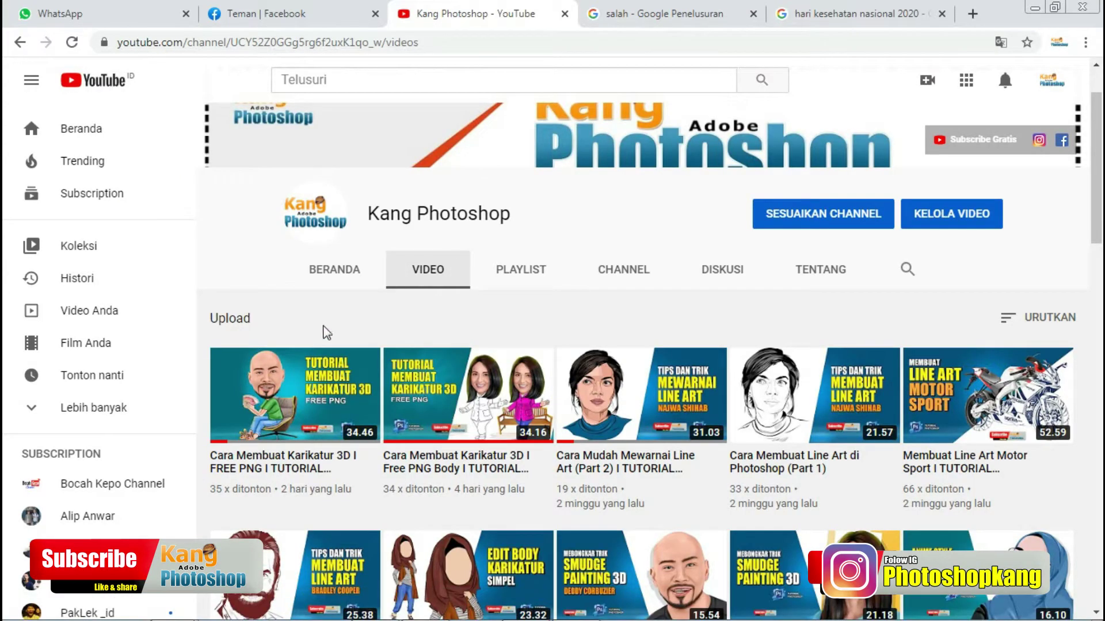
pyautogui.scroll(2, 452, 282)
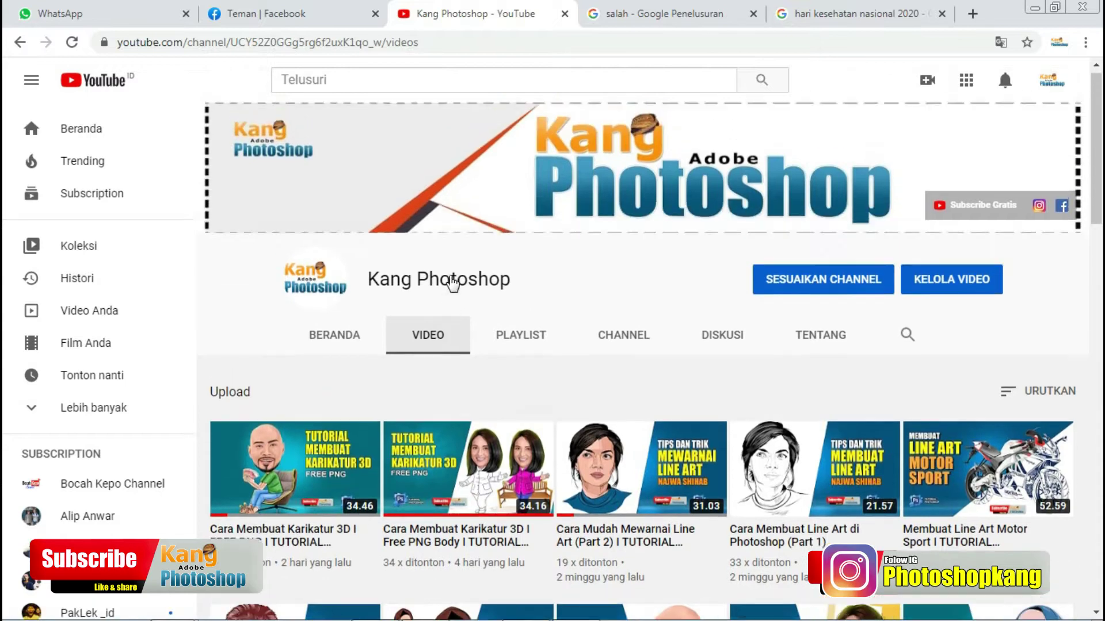
pyautogui.scroll(-2, 448, 281)
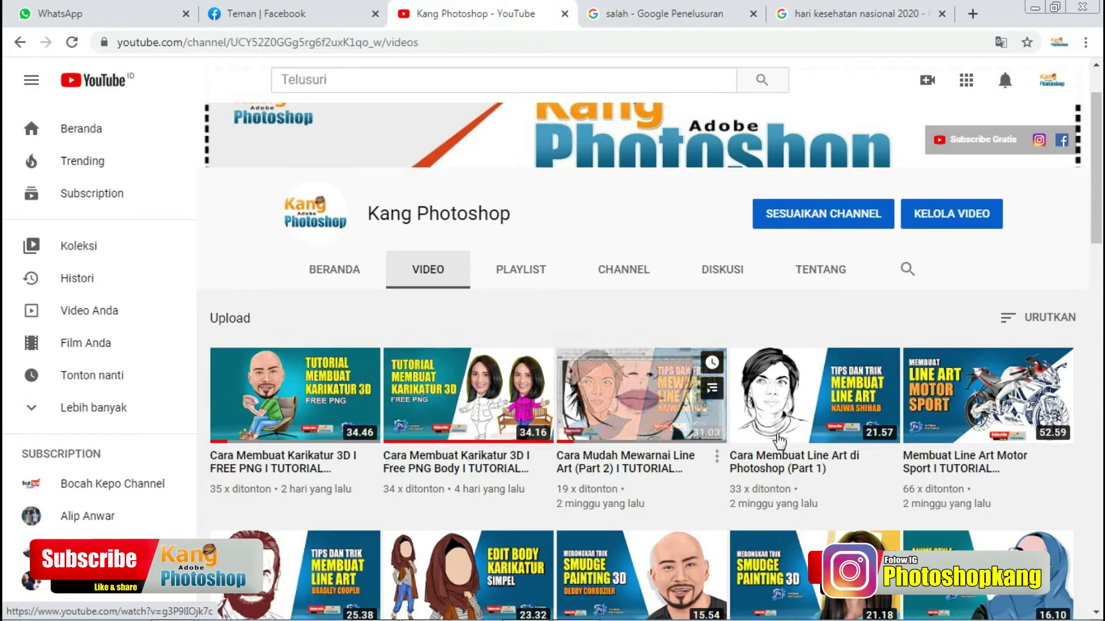
pyautogui.moveTo(986, 406)
pyautogui.scroll(-3, 796, 435)
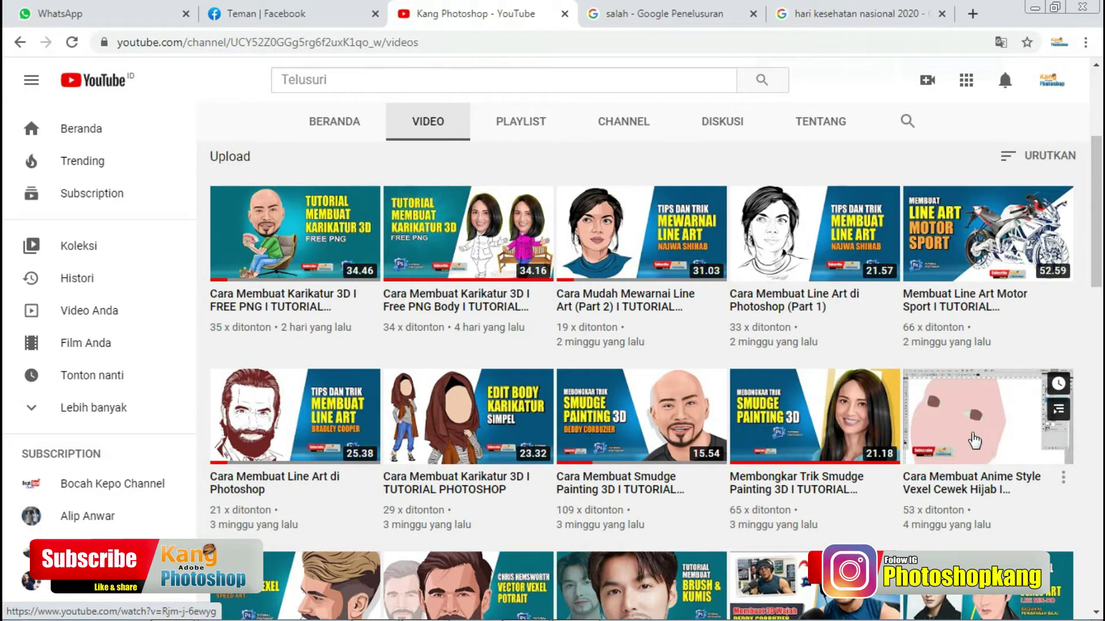
pyautogui.scroll(-3, 587, 424)
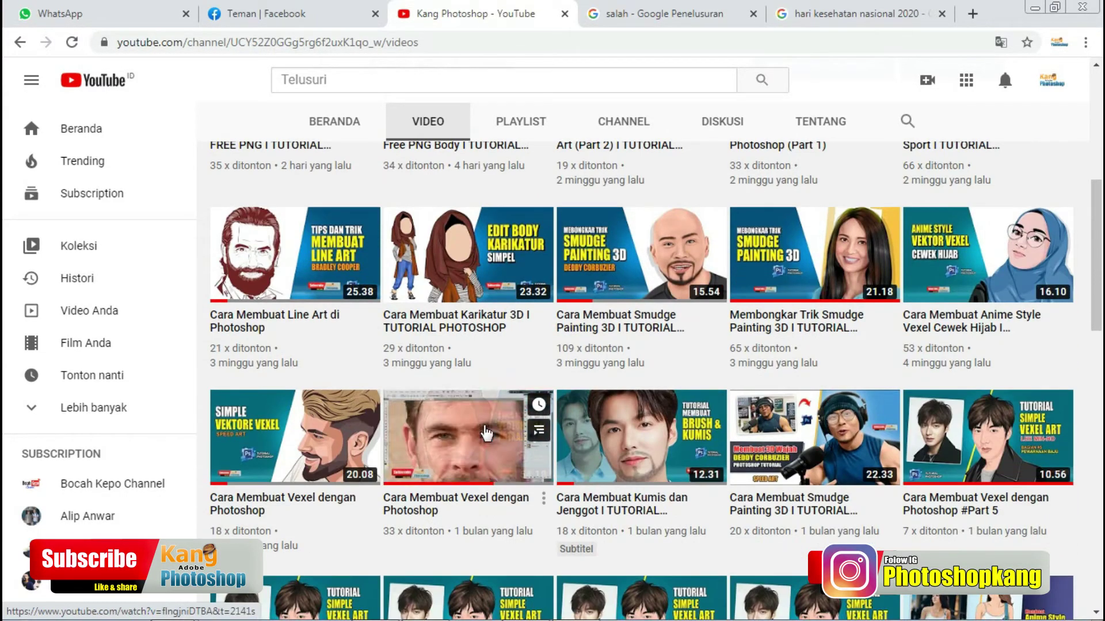
pyautogui.scroll(-3, 460, 425)
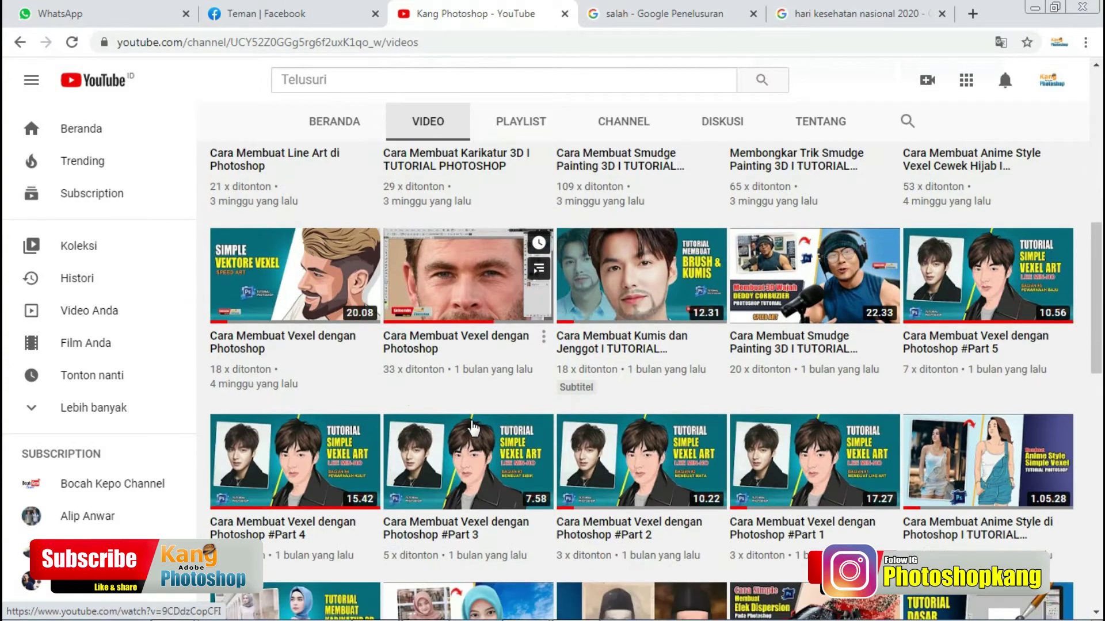
pyautogui.scroll(-6, 400, 414)
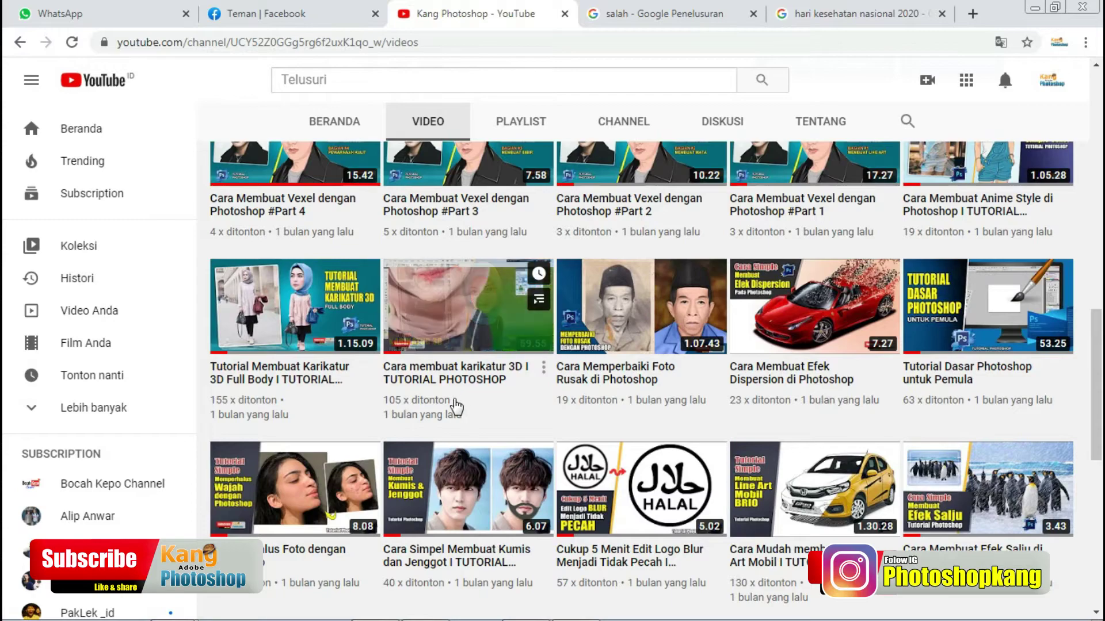
pyautogui.scroll(-4, 420, 397)
pyautogui.scroll(-4, 422, 398)
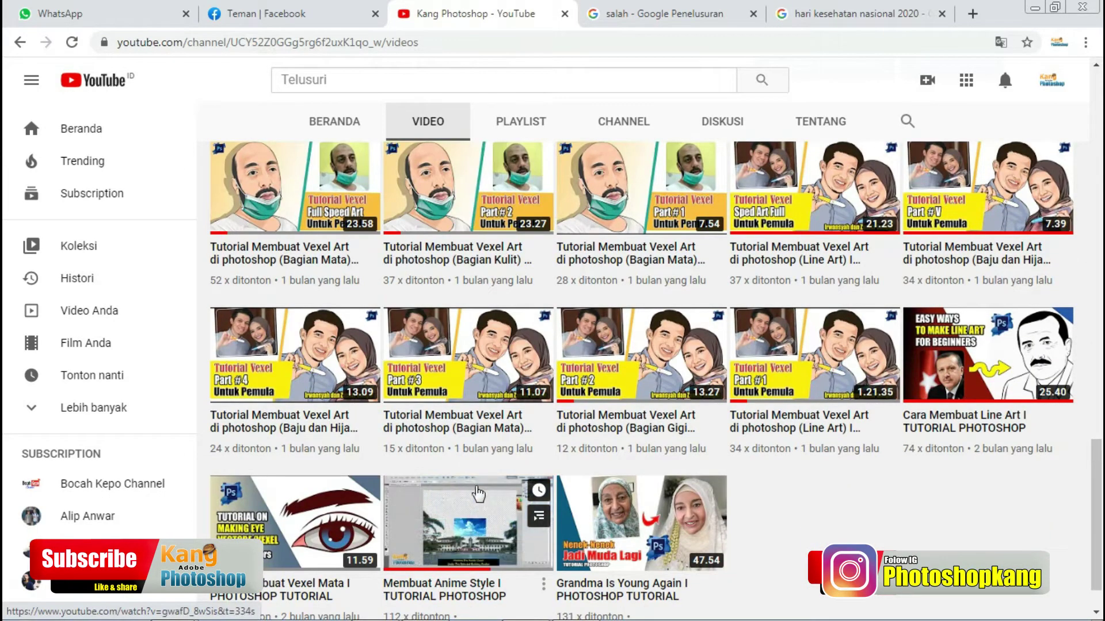
pyautogui.scroll(-10, 330, 465)
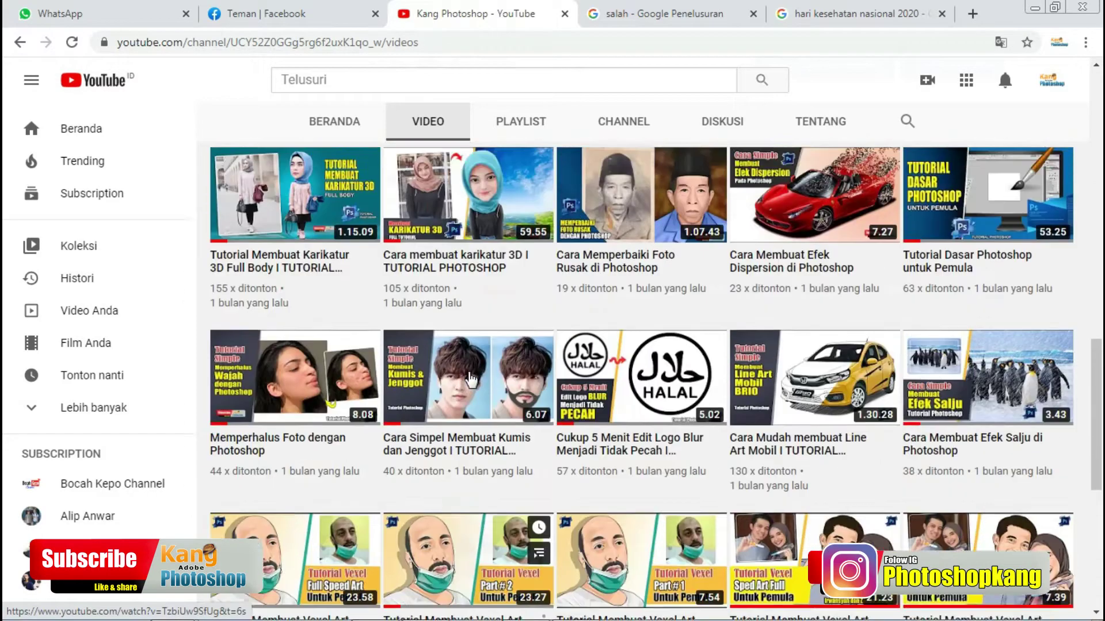
pyautogui.scroll(4, 322, 489)
pyautogui.moveTo(295, 605)
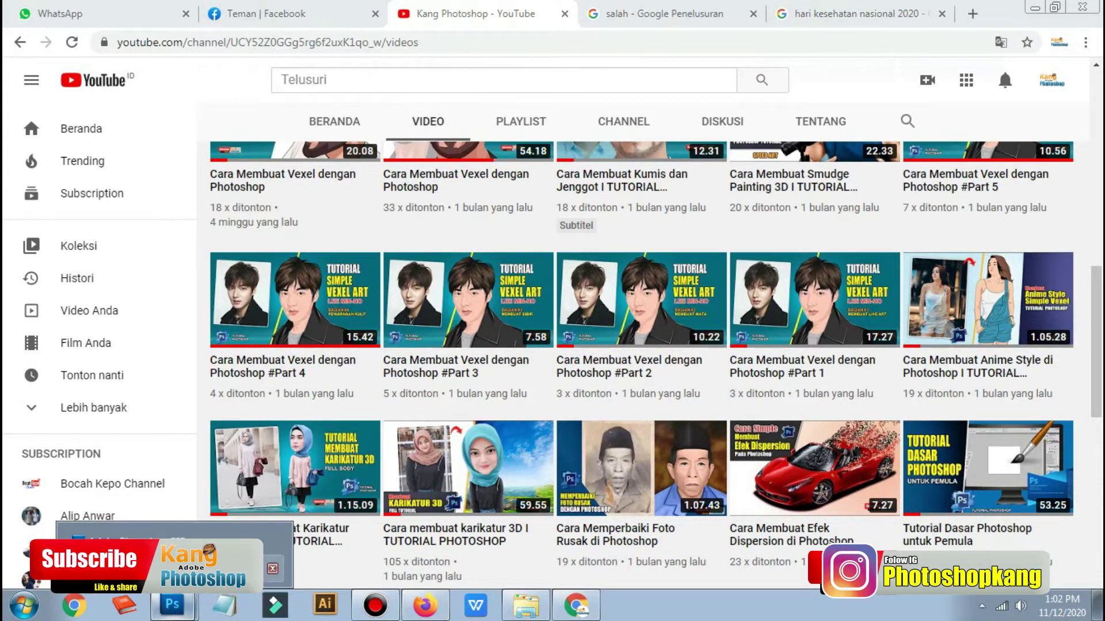
pyautogui.click(172, 604)
# Compare the suit with and without the Motor layer, leaving the motorcycle hidden.
pyautogui.moveTo(387, 459); pyautogui.dragTo(439, 328)
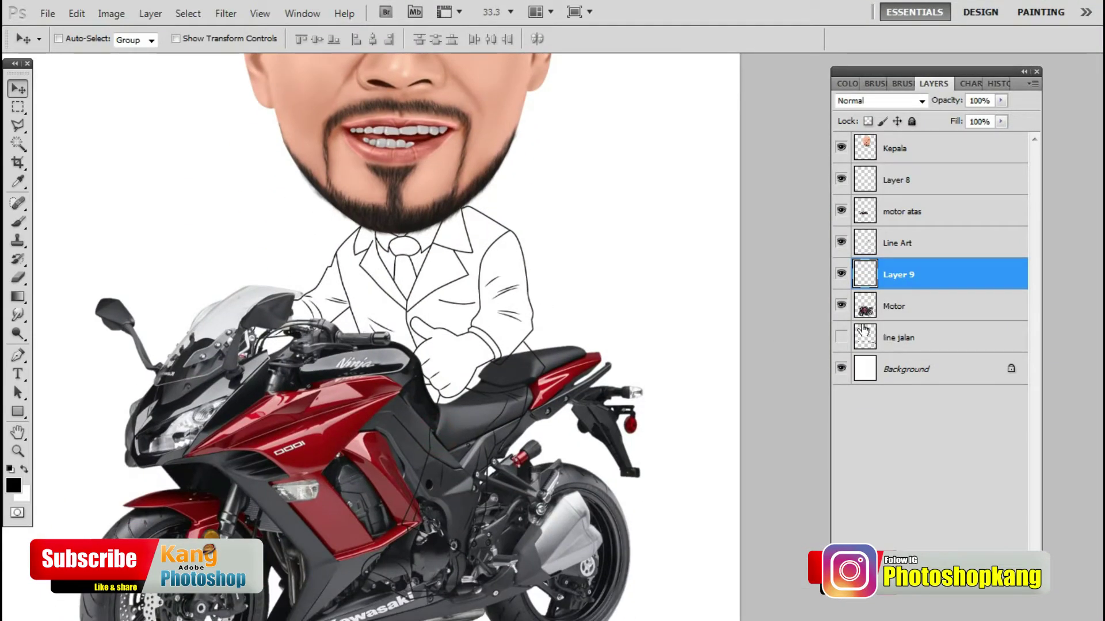
pyautogui.click(840, 308)
pyautogui.click(841, 308)
pyautogui.click(840, 306)
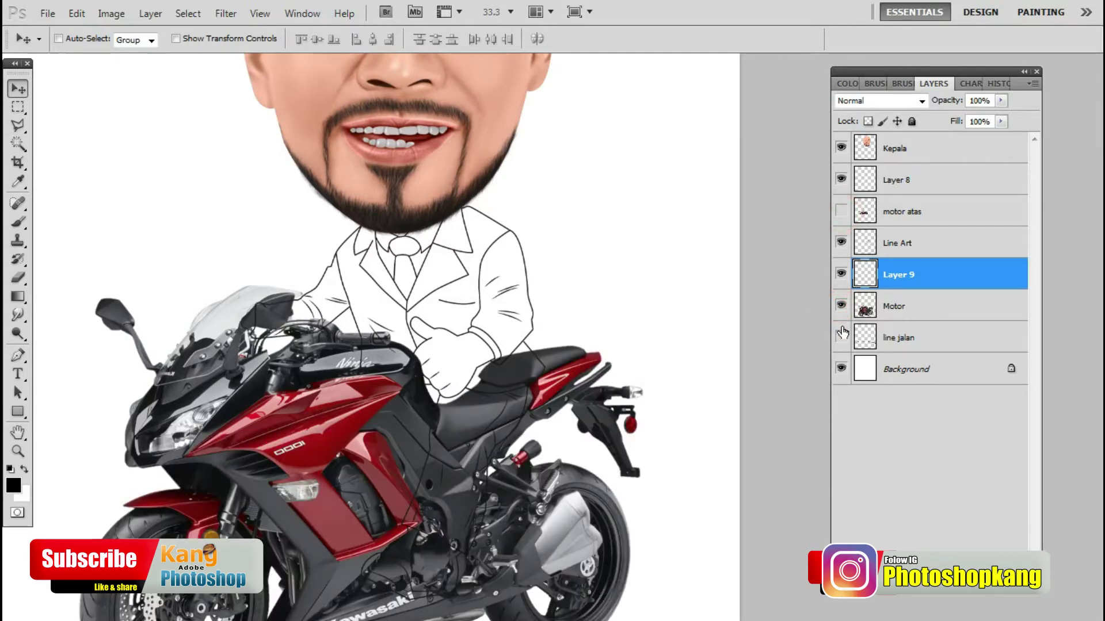
pyautogui.click(840, 307)
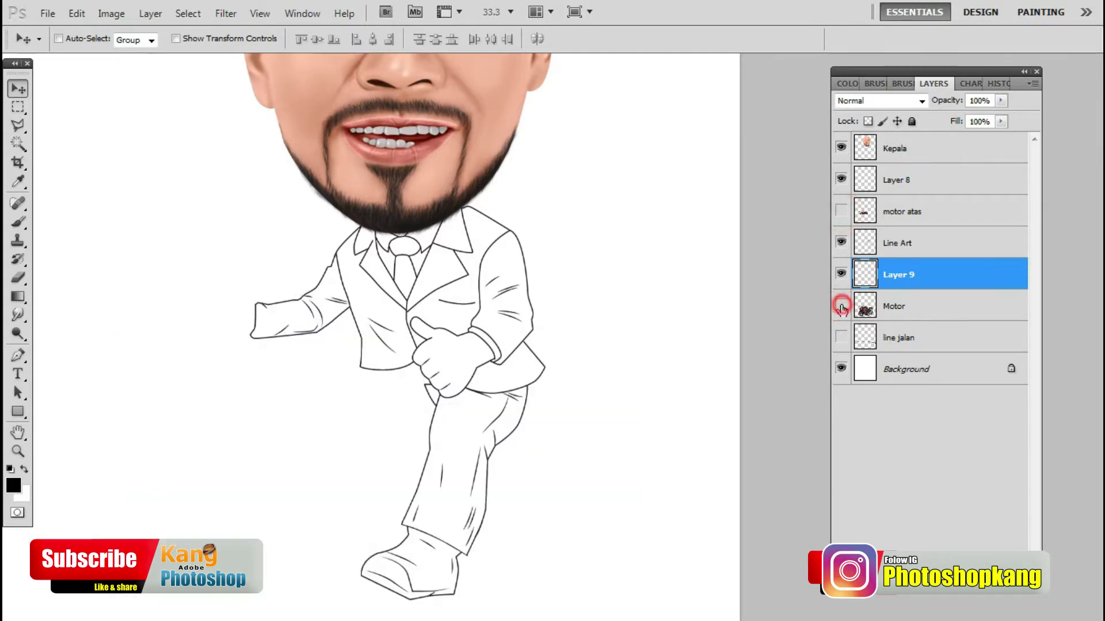
# Check the visibility of the Kepala head and Line Art layers.
pyautogui.click(852, 150)
pyautogui.click(842, 147)
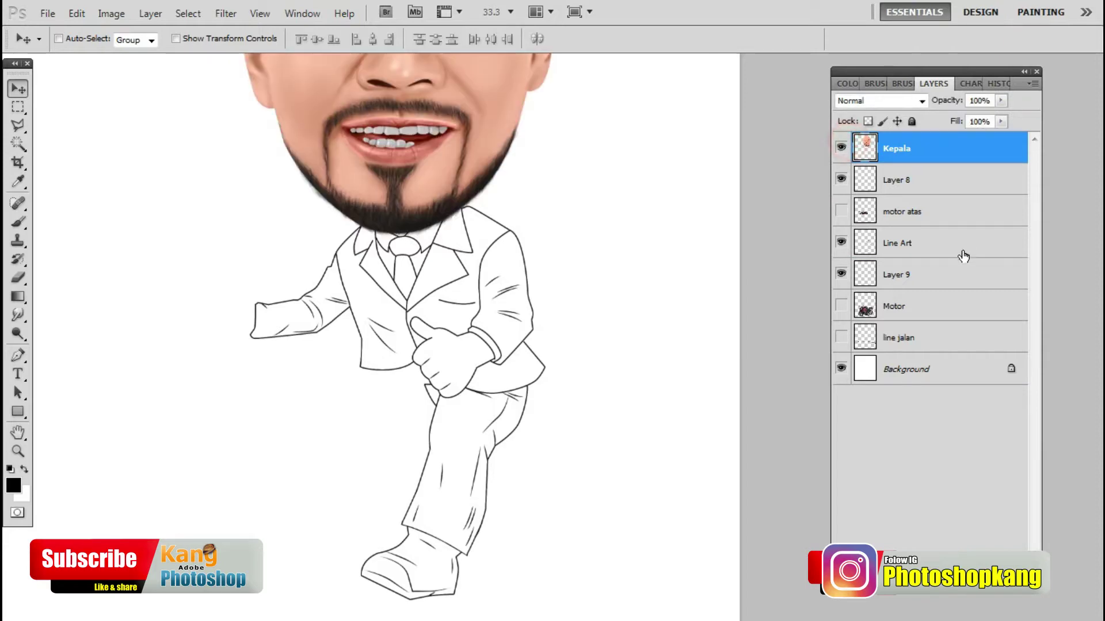
pyautogui.click(889, 242)
pyautogui.click(840, 244)
pyautogui.click(840, 244)
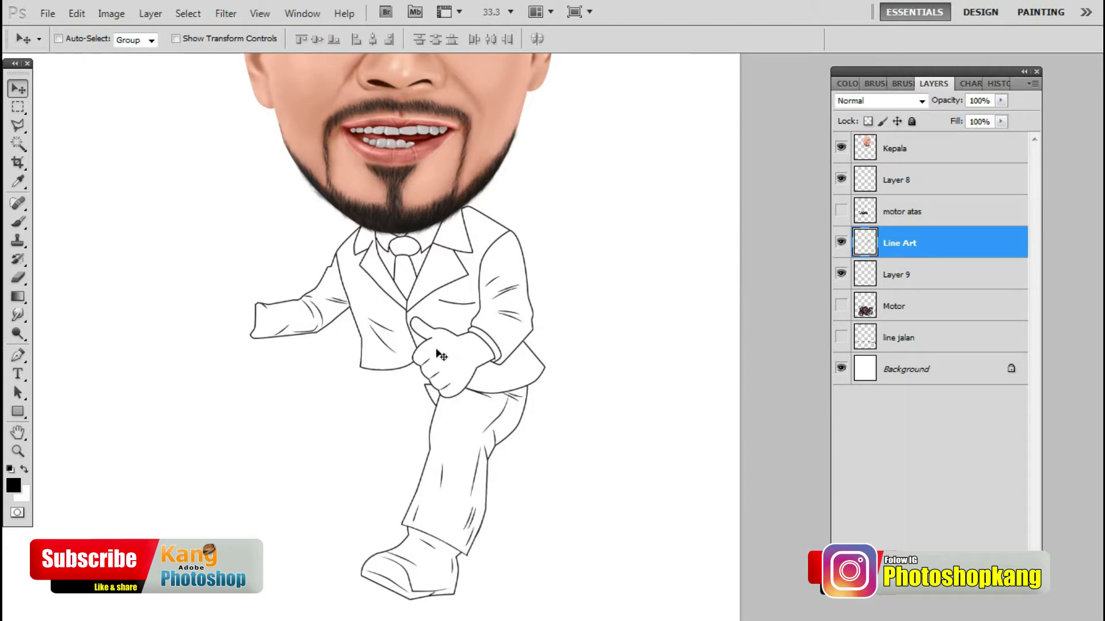
# Make Layer 9 active, undoing its accidental deletion, and choose the Brush tool.
pyautogui.click(906, 274)
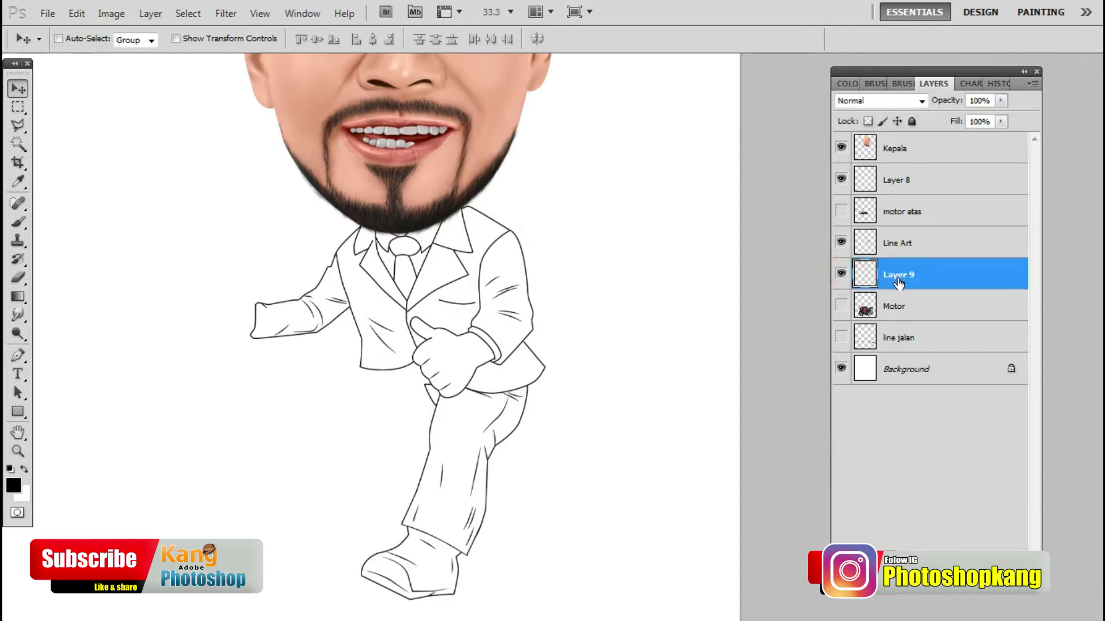
pyautogui.press('Delete')
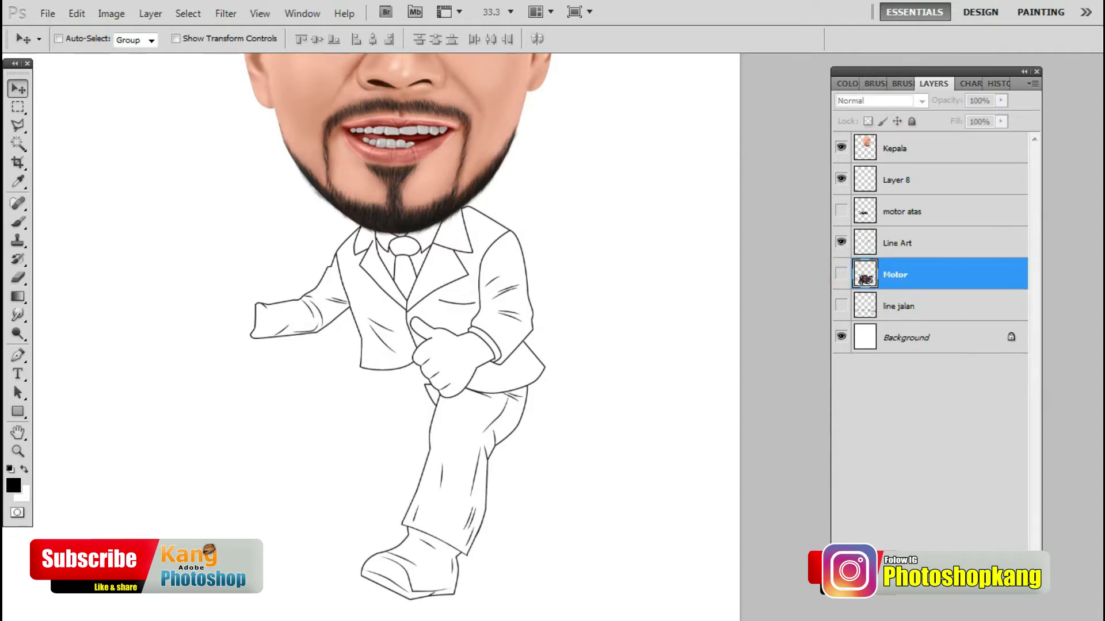
pyautogui.hotkey('ctrl', 'z')
pyautogui.click(841, 306)
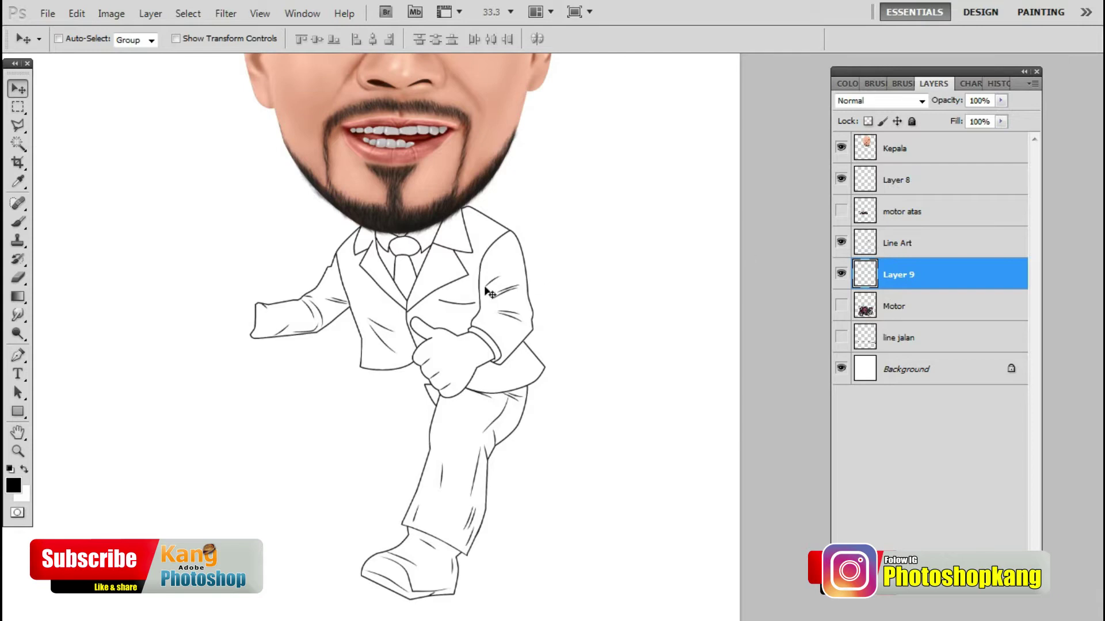
pyautogui.click(18, 229)
# Set a dark grey foreground (around 393737) and a 133 px brush size.
pyautogui.click(14, 487)
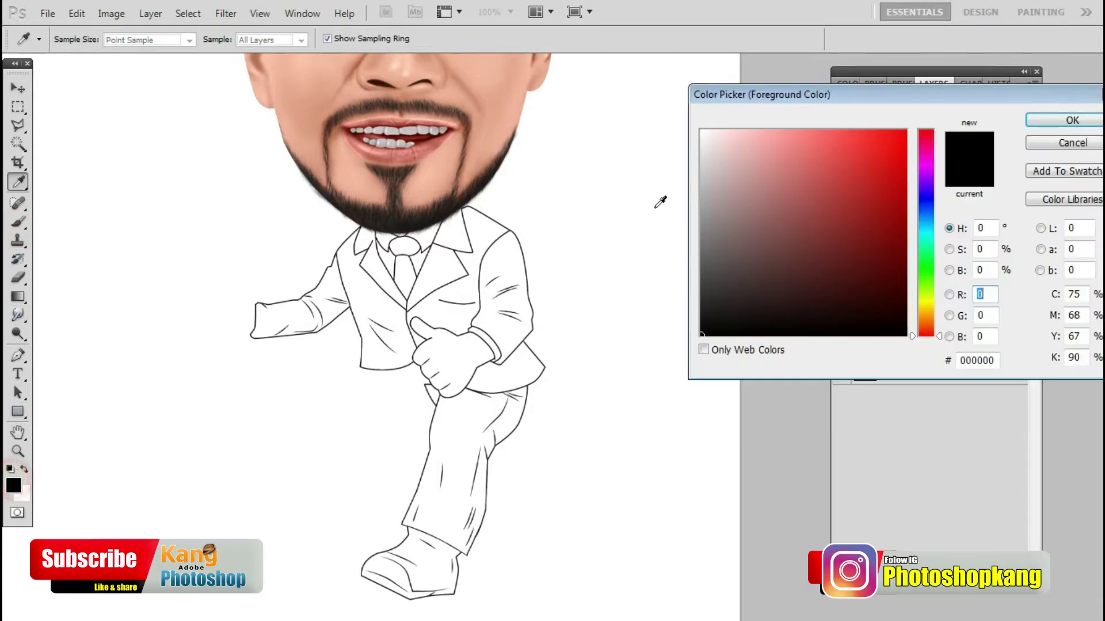
pyautogui.click(707, 290)
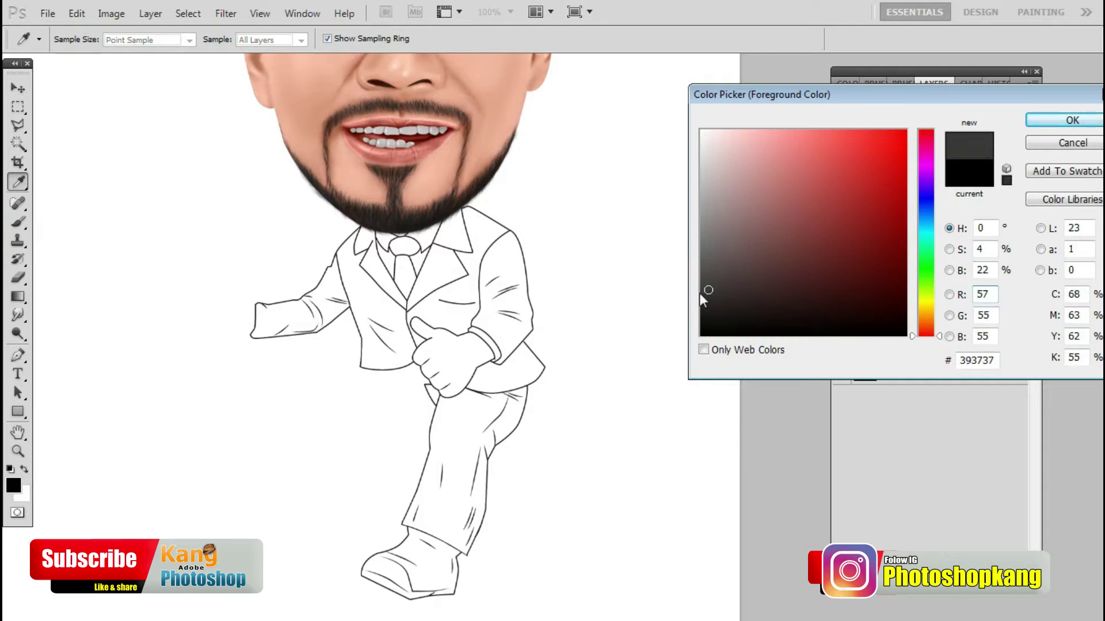
pyautogui.click(701, 301)
pyautogui.click(1072, 120)
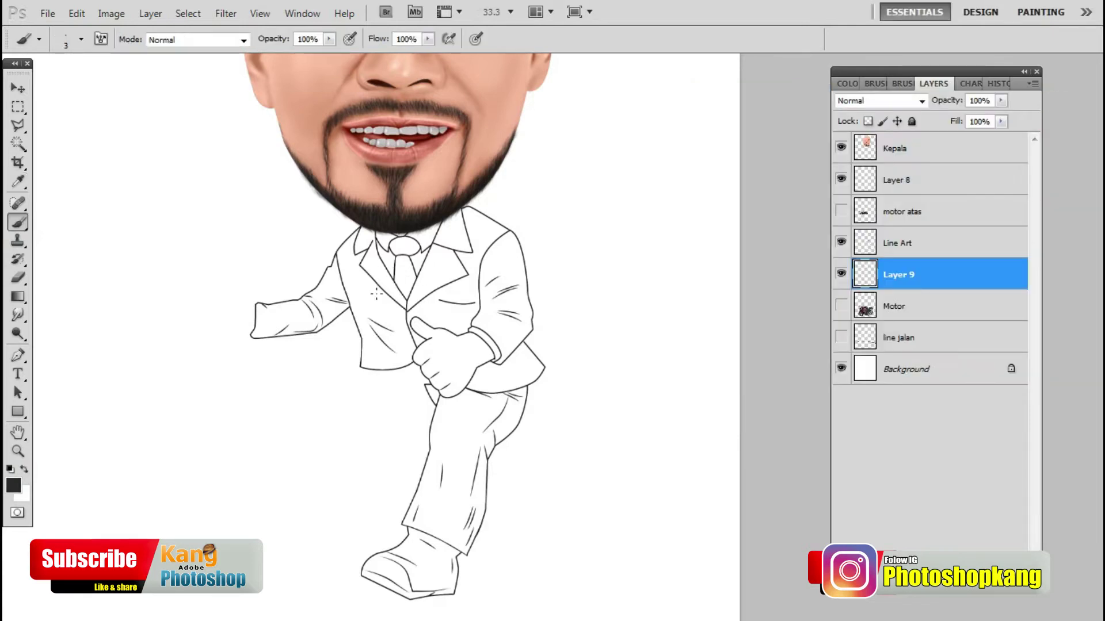
pyautogui.scroll(1, 354, 281)
pyautogui.rightClick(368, 248)
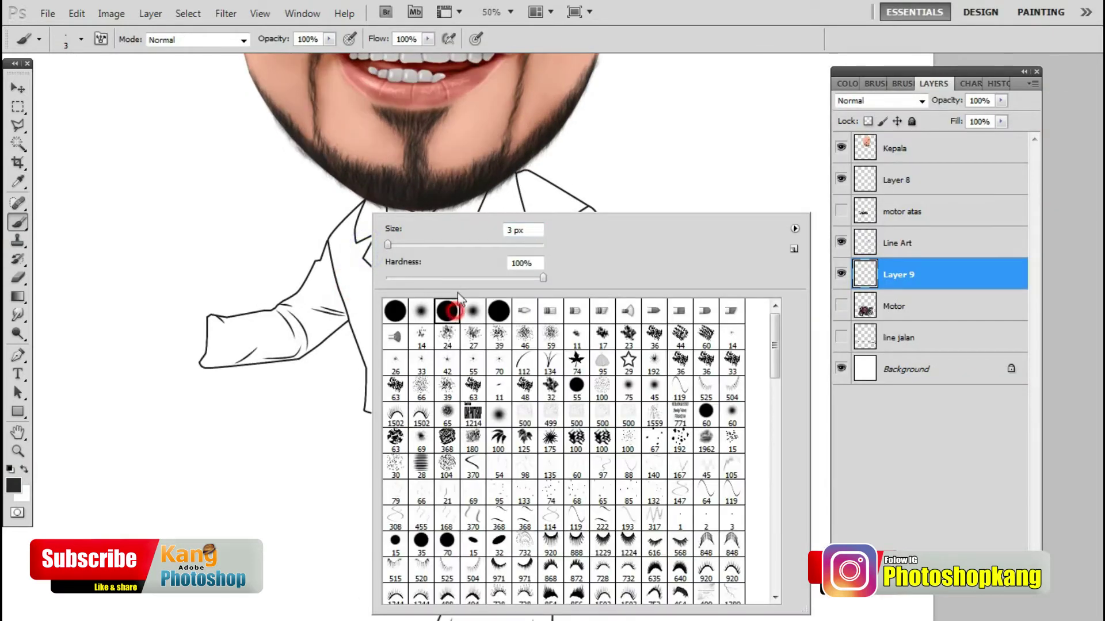
pyautogui.click(461, 245)
pyautogui.click(477, 245)
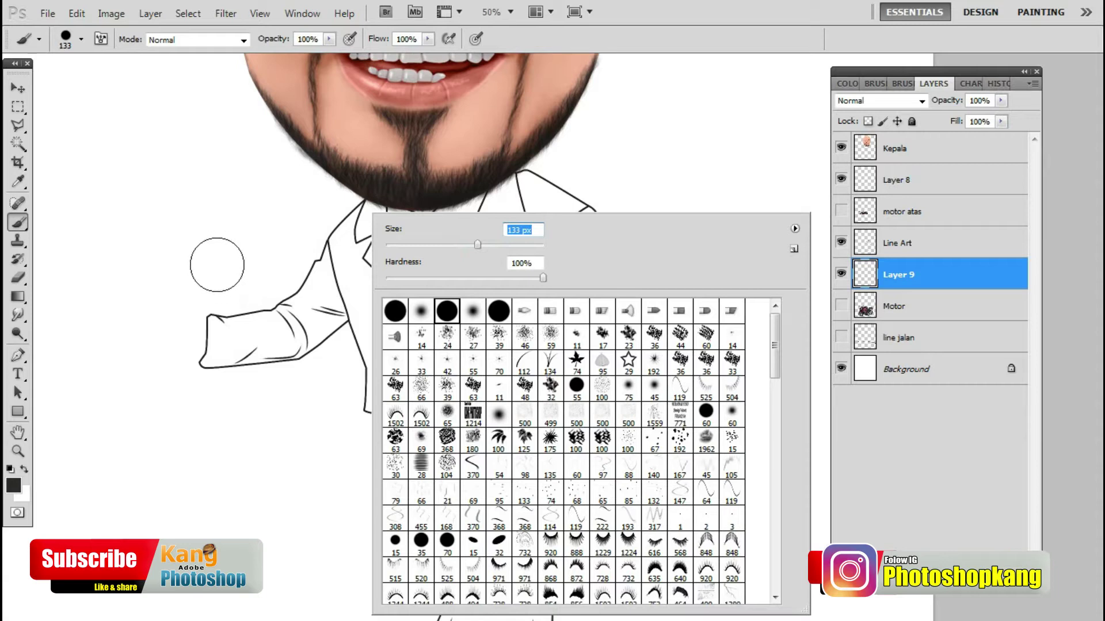
# Paint dark grey over the jacket, arm and pant leg on Layer 9.
pyautogui.moveTo(218, 258)
pyautogui.mouseDown()
pyautogui.moveTo(315, 312)
pyautogui.moveTo(359, 217)
pyautogui.moveTo(407, 401)
pyautogui.moveTo(427, 350)
pyautogui.moveTo(435, 371)
pyautogui.moveTo(486, 239)
pyautogui.mouseUp()
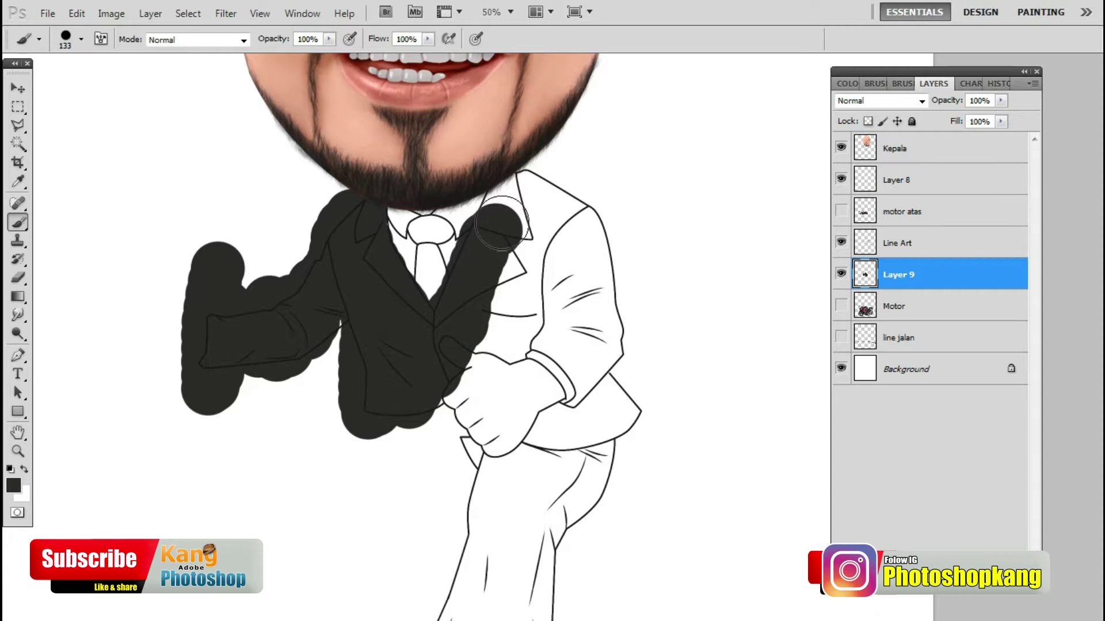
pyautogui.moveTo(486, 238)
pyautogui.mouseDown()
pyautogui.moveTo(537, 178)
pyautogui.moveTo(581, 233)
pyautogui.moveTo(592, 308)
pyautogui.moveTo(572, 325)
pyautogui.moveTo(527, 319)
pyautogui.moveTo(586, 392)
pyautogui.moveTo(544, 444)
pyautogui.moveTo(635, 435)
pyautogui.moveTo(596, 291)
pyautogui.moveTo(500, 337)
pyautogui.moveTo(506, 299)
pyautogui.moveTo(562, 246)
pyautogui.moveTo(566, 288)
pyautogui.moveTo(510, 347)
pyautogui.moveTo(465, 322)
pyautogui.moveTo(520, 392)
pyautogui.moveTo(618, 322)
pyautogui.moveTo(547, 536)
pyautogui.moveTo(445, 487)
pyautogui.moveTo(543, 544)
pyautogui.mouseUp()
pyautogui.scroll(-3, 546, 346)
pyautogui.moveTo(530, 488)
pyautogui.mouseDown()
pyautogui.moveTo(493, 481)
pyautogui.moveTo(468, 451)
pyautogui.moveTo(476, 394)
pyautogui.mouseUp()
pyautogui.moveTo(461, 503)
pyautogui.mouseDown()
pyautogui.moveTo(472, 398)
pyautogui.moveTo(444, 420)
pyautogui.moveTo(481, 511)
pyautogui.moveTo(456, 468)
pyautogui.mouseUp()
pyautogui.scroll(3, 513, 362)
pyautogui.scroll(1, 424, 489)
pyautogui.click(433, 497)
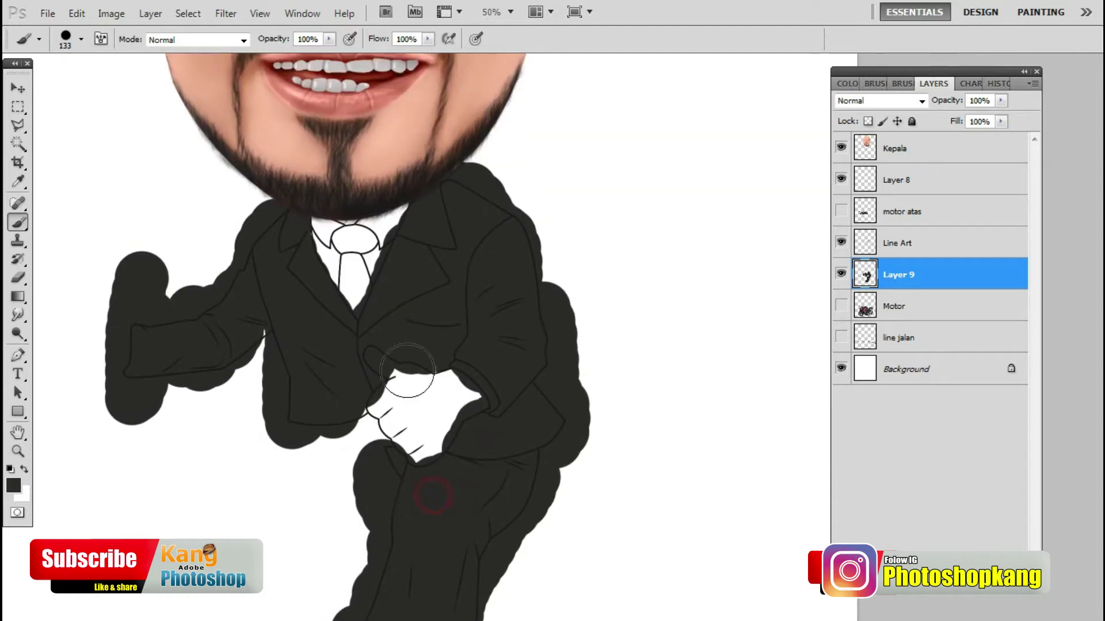
pyautogui.moveTo(408, 366)
pyautogui.mouseDown()
pyautogui.moveTo(357, 403)
pyautogui.moveTo(328, 397)
pyautogui.mouseUp()
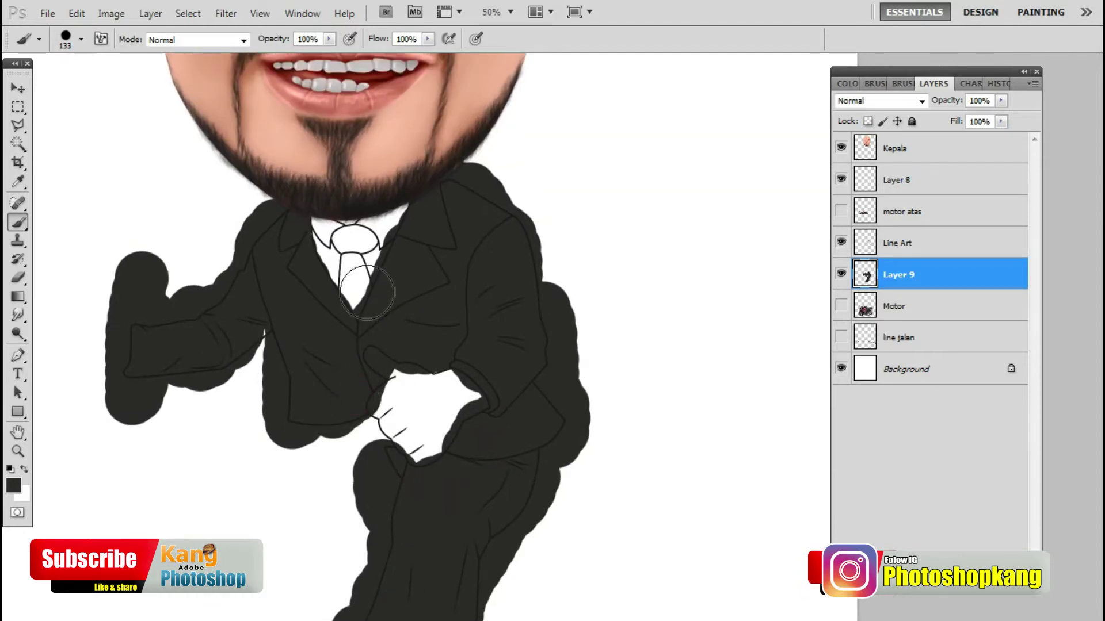
pyautogui.click(254, 318)
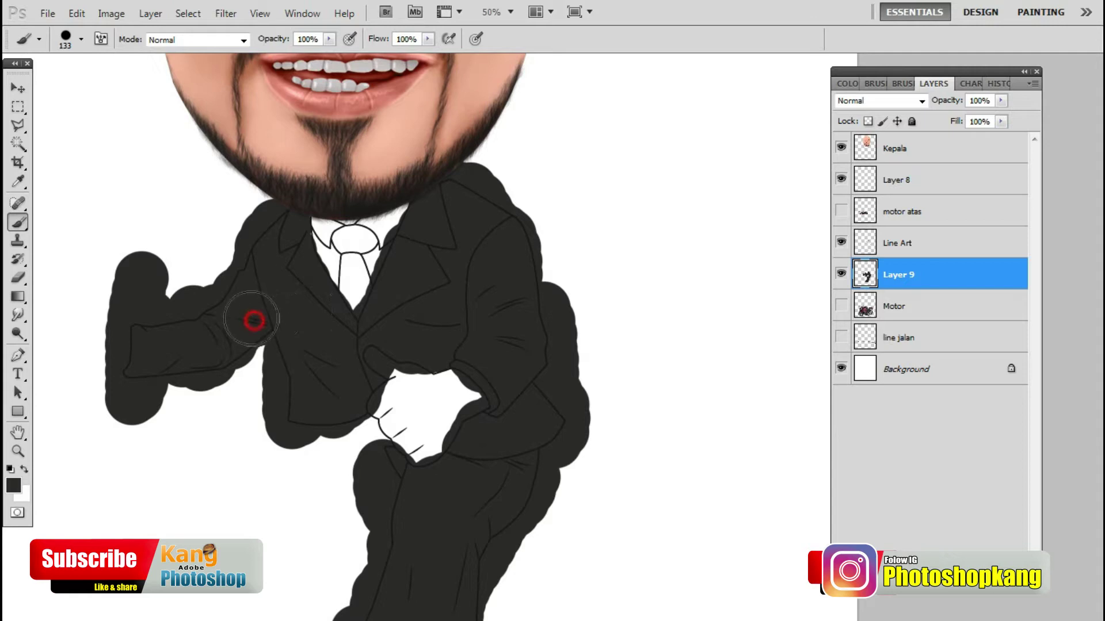
# Fill the remaining white gaps around the sleeve, tie and collar.
pyautogui.keyDown('ctrl'); pyautogui.click(276, 314); pyautogui.keyUp('ctrl')
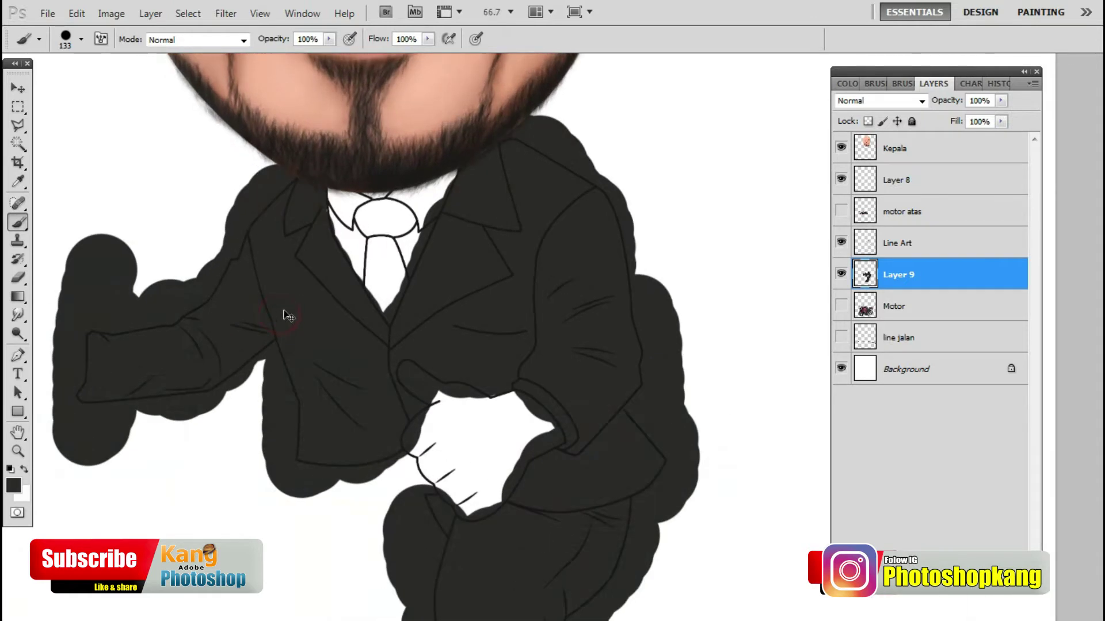
pyautogui.click(158, 319)
pyautogui.click(359, 291)
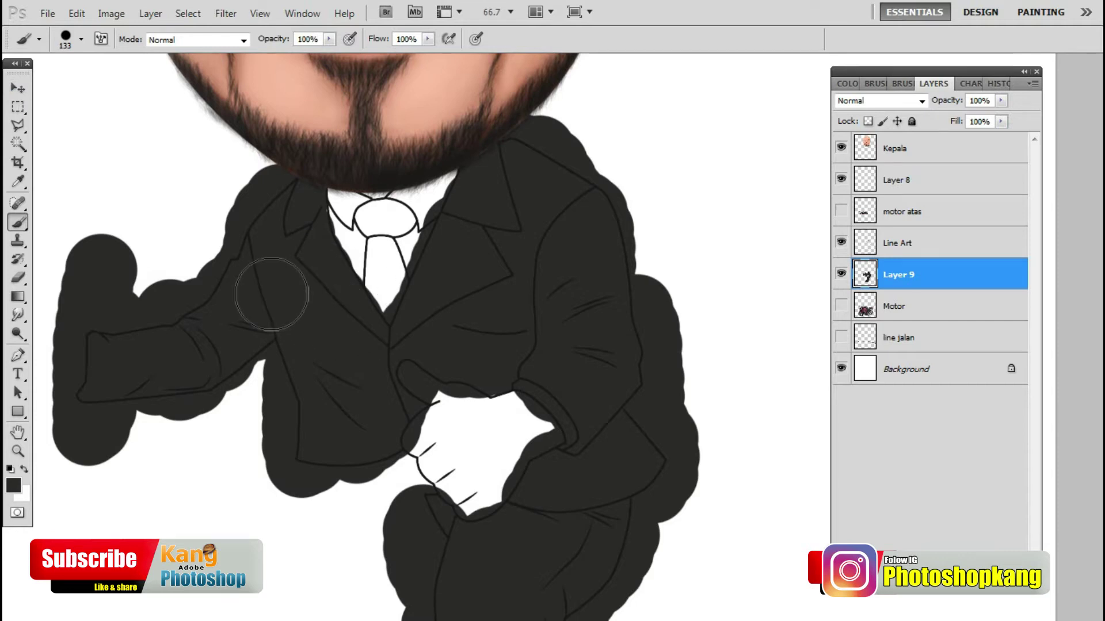
pyautogui.click(367, 242)
pyautogui.moveTo(275, 223)
pyautogui.mouseDown()
pyautogui.moveTo(345, 374)
pyautogui.moveTo(270, 193)
pyautogui.mouseUp()
pyautogui.hscroll(-3, 303, 342)
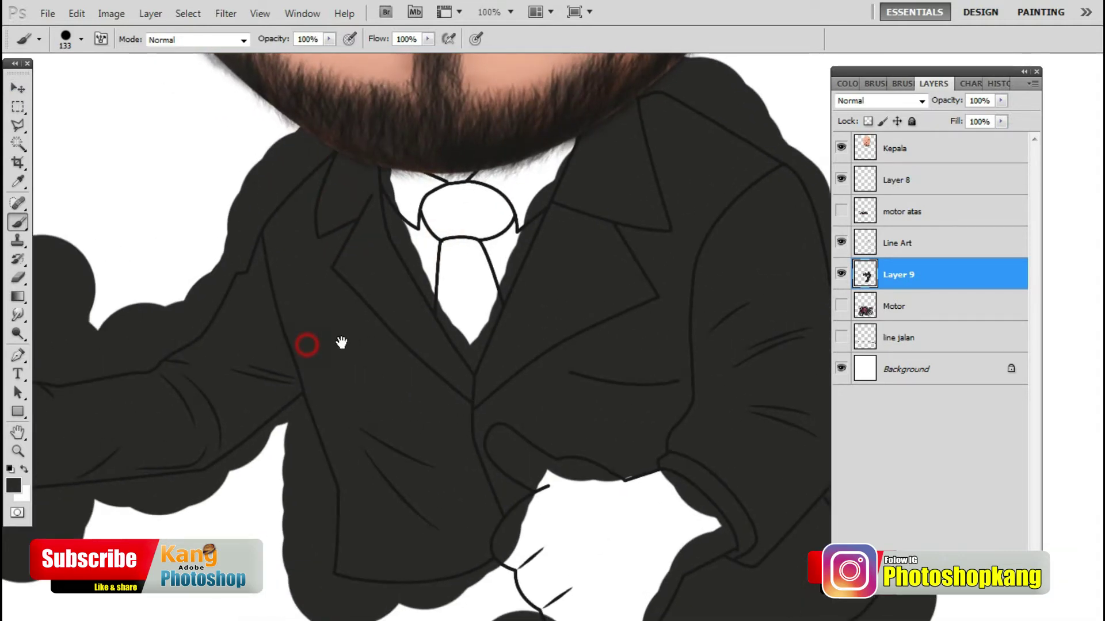
# Select the suit area on the Line Art layer with the Magic Wand.
pyautogui.click(908, 246)
pyautogui.hscroll(-4, 533, 345)
pyautogui.scroll(-2, 532, 345)
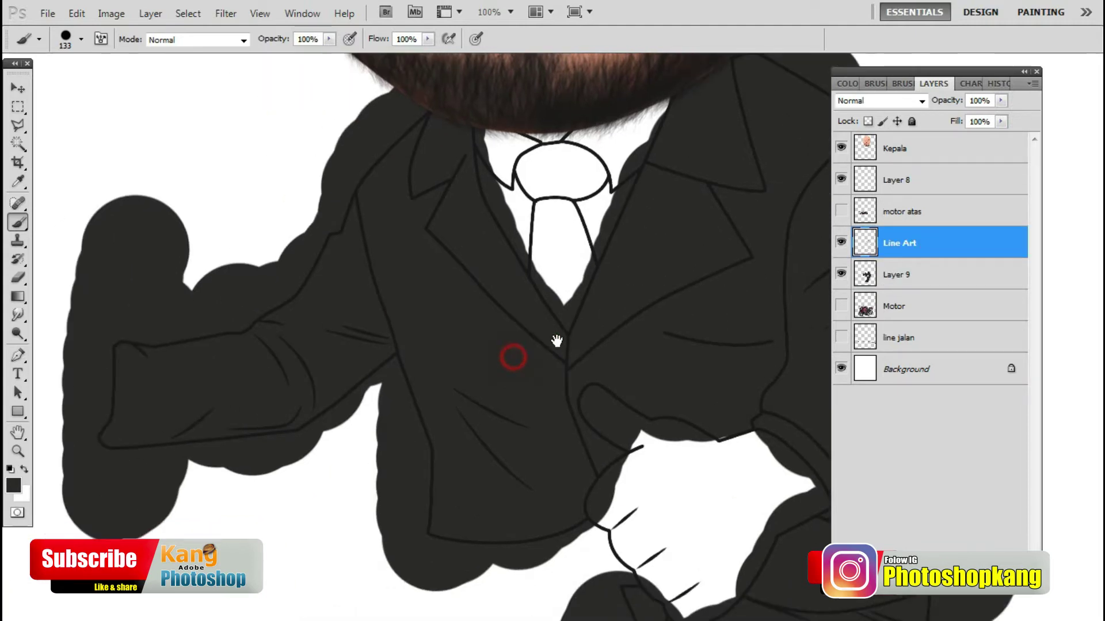
pyautogui.click(17, 144)
pyautogui.click(174, 320)
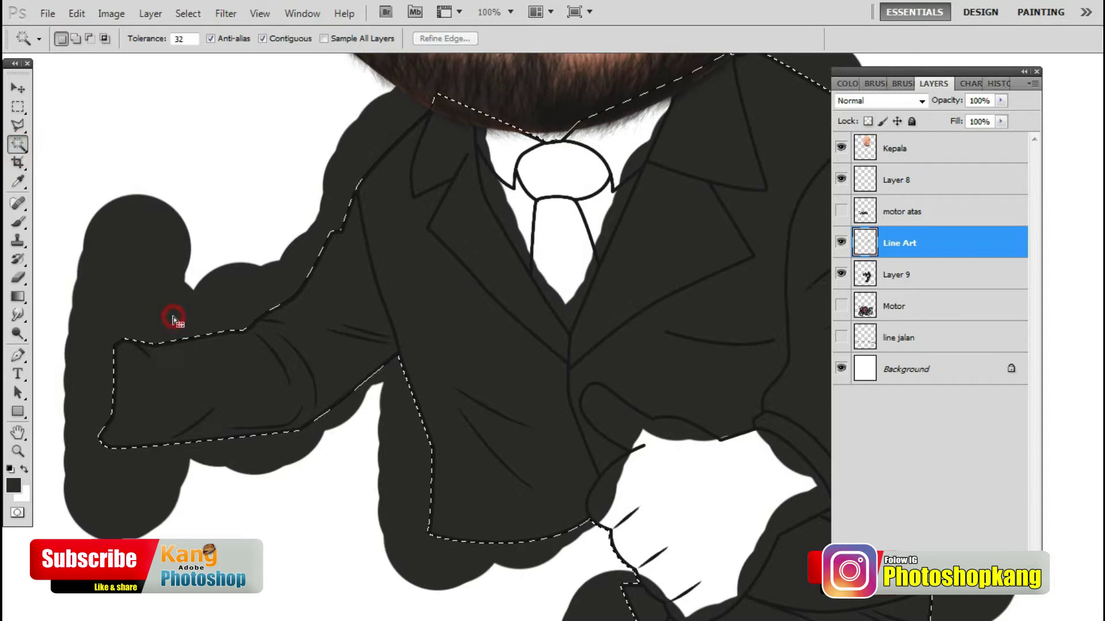
# Invert the suit selection and delete the excess charcoal paint from Layer 9.
pyautogui.moveTo(661, 569); pyautogui.dragTo(248, 316)
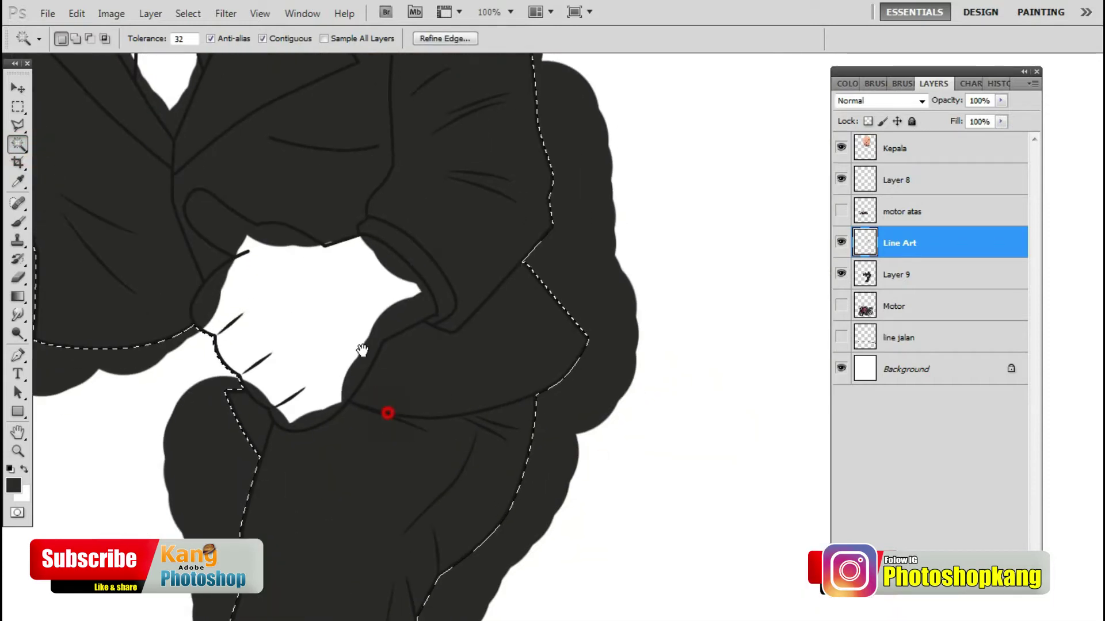
pyautogui.moveTo(395, 448); pyautogui.dragTo(468, 305)
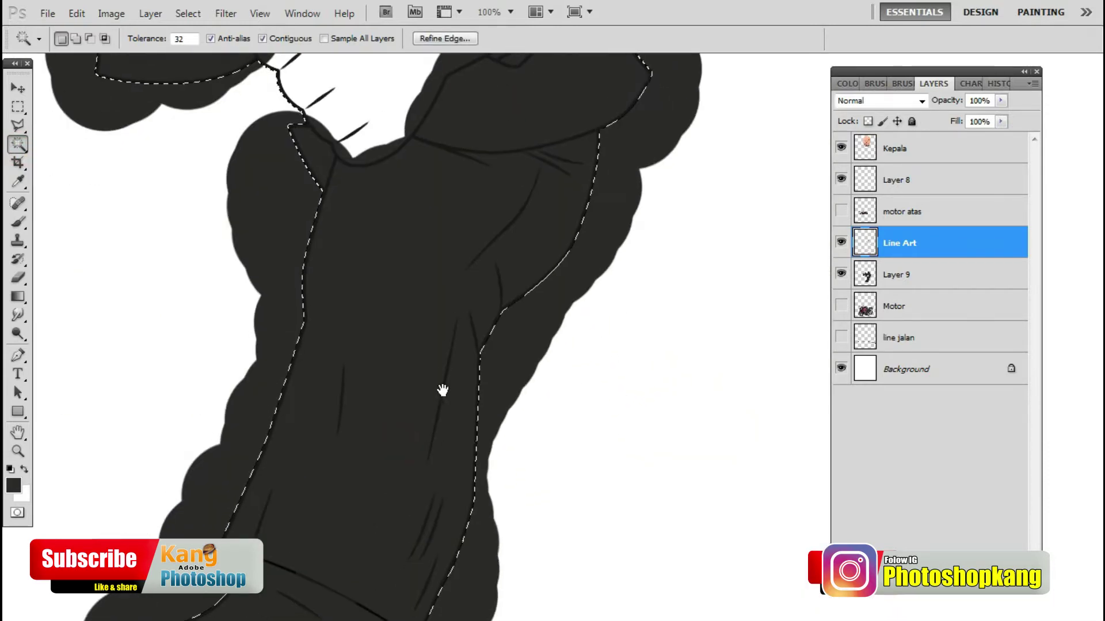
pyautogui.moveTo(424, 427); pyautogui.dragTo(476, 350)
pyautogui.moveTo(328, 296)
pyautogui.mouseDown()
pyautogui.moveTo(416, 384)
pyautogui.moveTo(366, 321)
pyautogui.mouseUp()
pyautogui.hotkey('ctrl', '-')
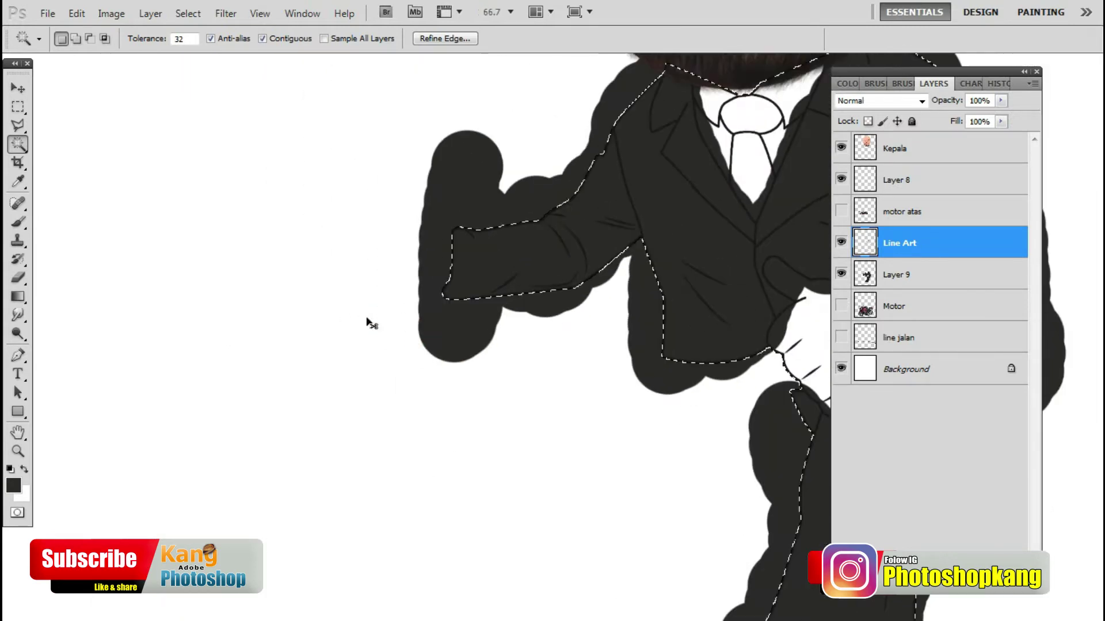
pyautogui.click(367, 320)
pyautogui.hotkey('ctrl', '-')
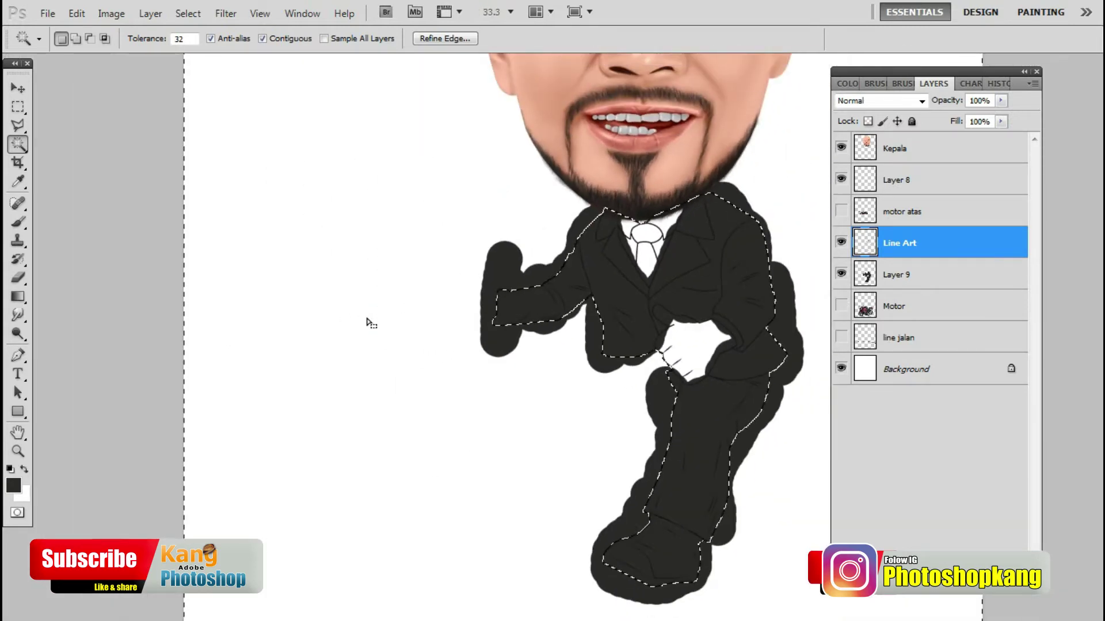
pyautogui.moveTo(479, 300); pyautogui.dragTo(378, 325)
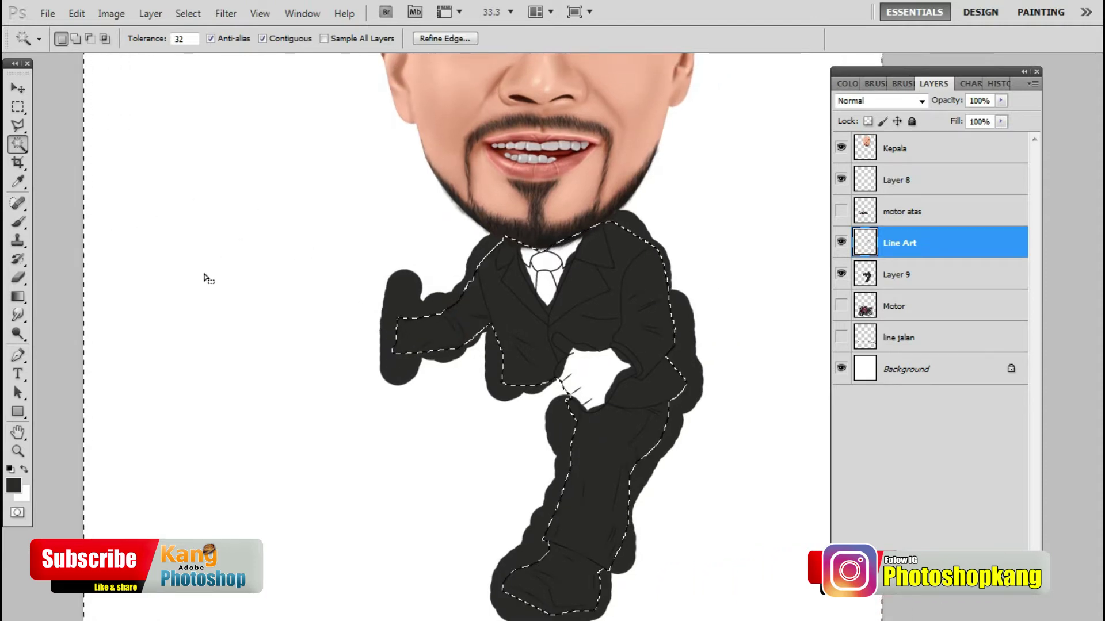
pyautogui.moveTo(397, 309); pyautogui.dragTo(370, 321)
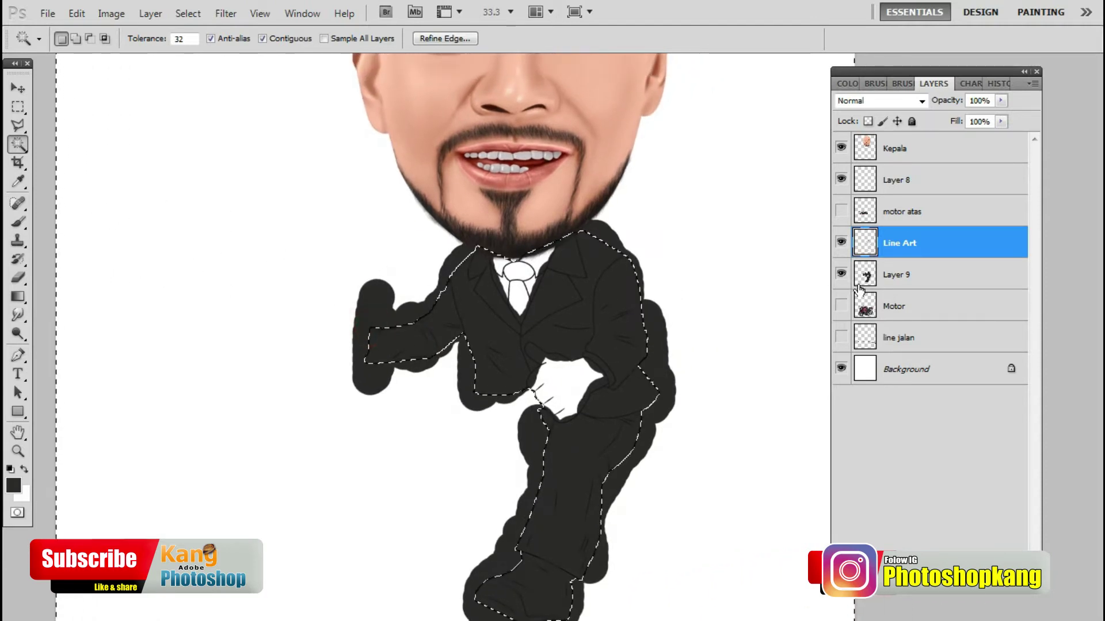
pyautogui.click(898, 280)
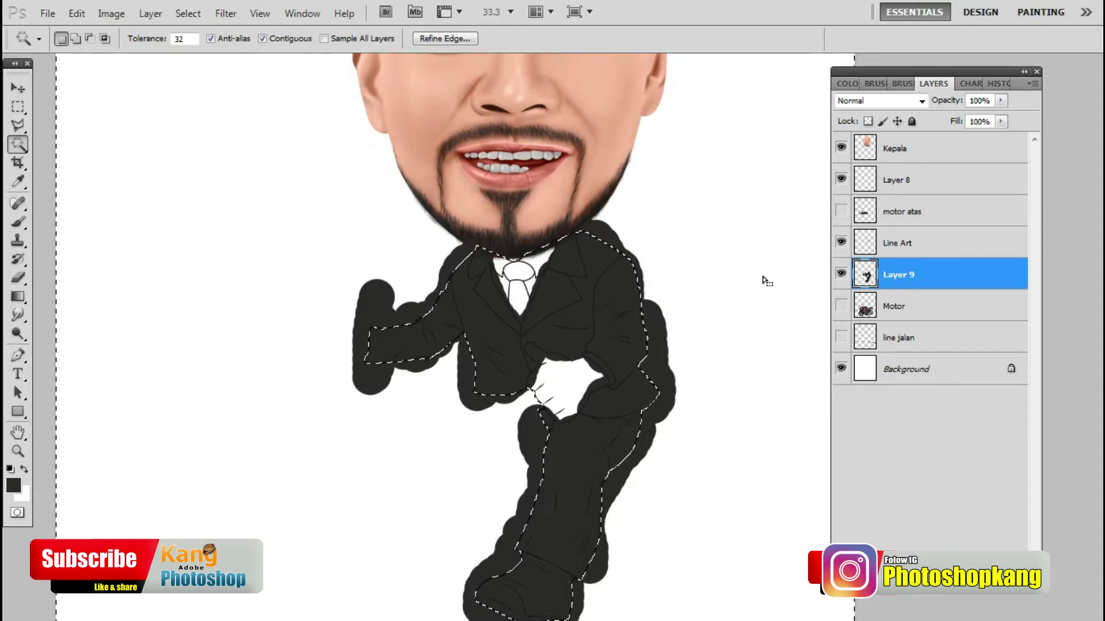
pyautogui.press('Delete')
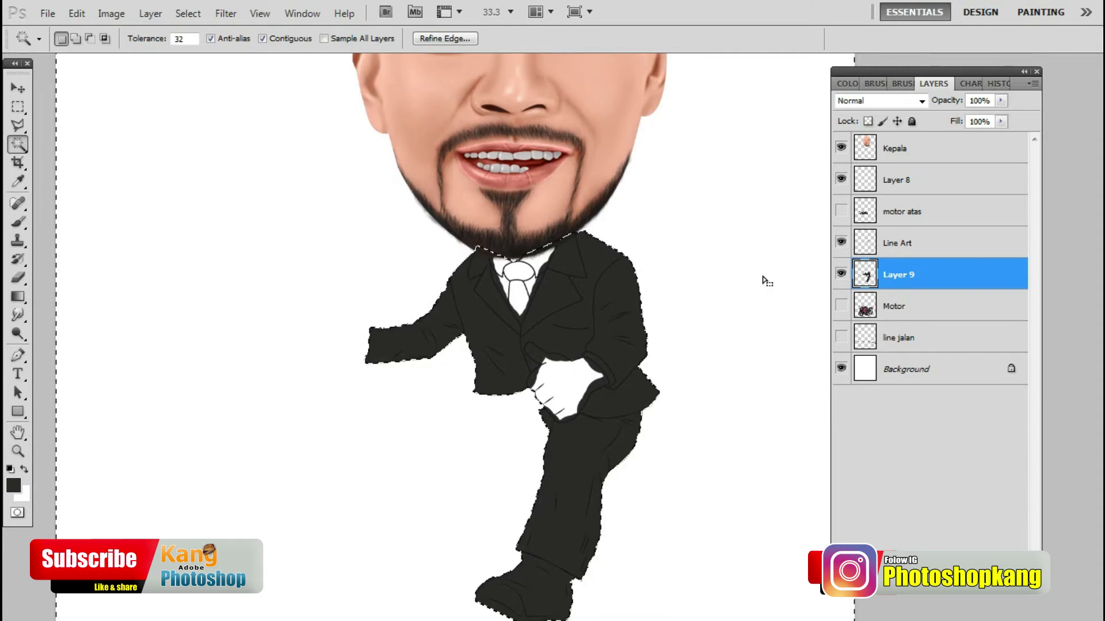
# Clear the suit selection and zoom in on the suit.
pyautogui.click(18, 107)
pyautogui.click(314, 188)
pyautogui.keyDown('ctrl'); pyautogui.click(562, 328); pyautogui.keyUp('ctrl')
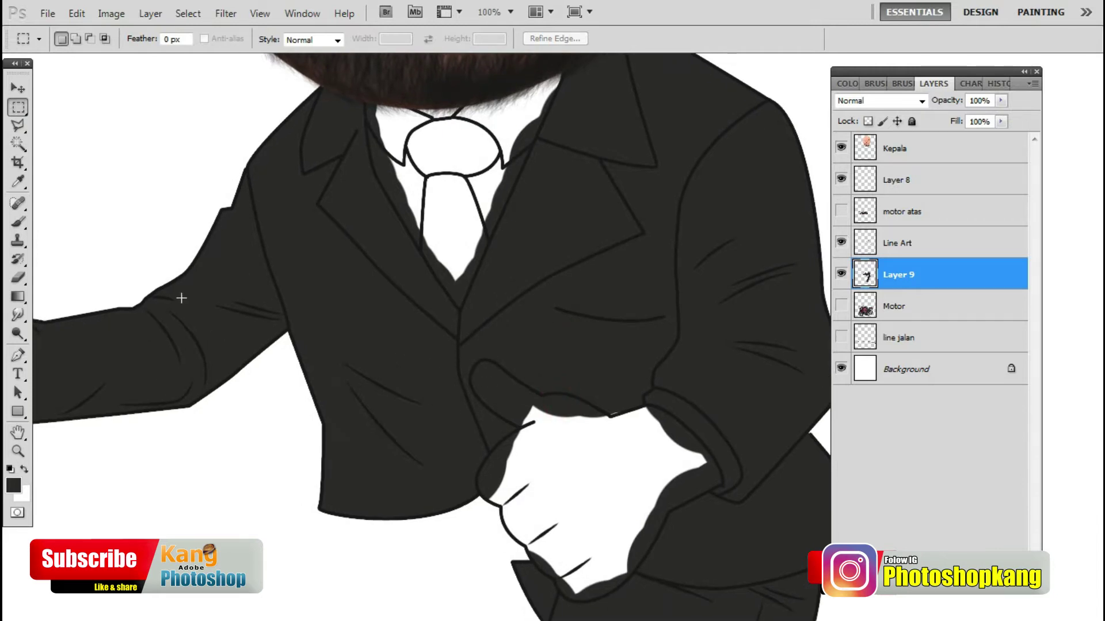
pyautogui.keyDown('ctrl'); pyautogui.keyDown('alt'); pyautogui.click(195, 246); pyautogui.keyUp('alt'); pyautogui.keyUp('ctrl')
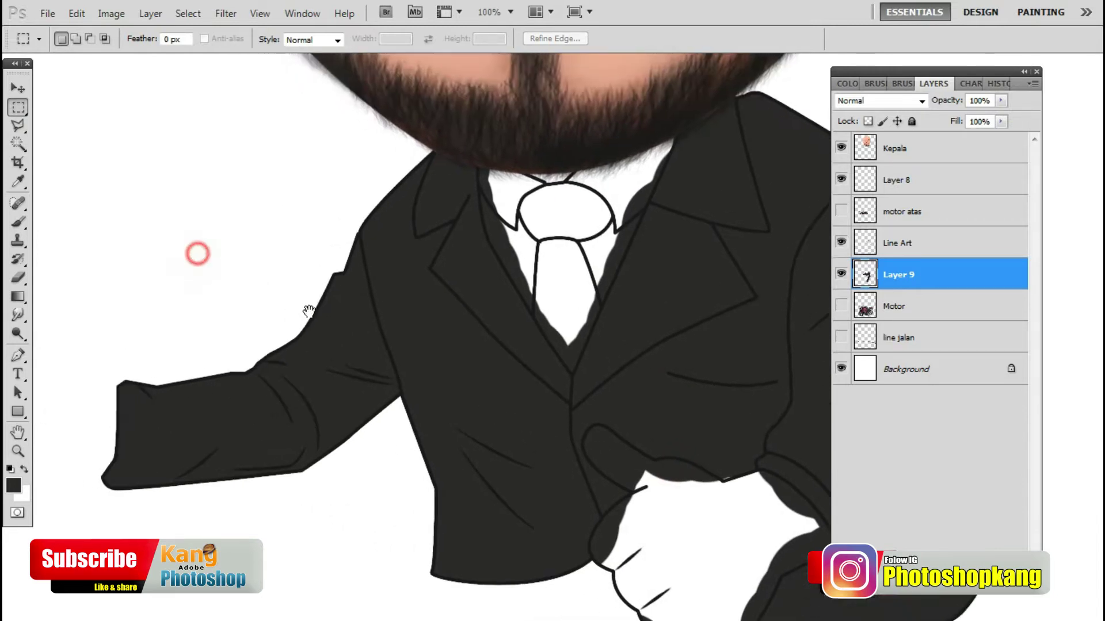
pyautogui.keyDown('ctrl'); pyautogui.click(197, 251); pyautogui.keyUp('ctrl')
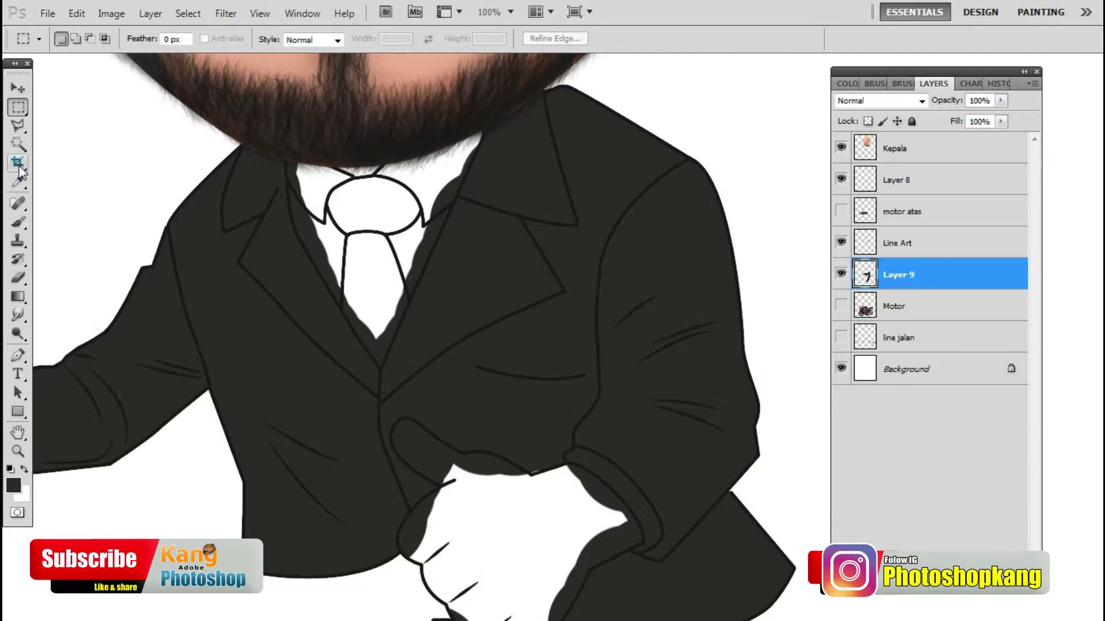
# Zoom to 200% on the tie, test-select the white shirt, deselect, and activate Line Art.
pyautogui.click(18, 144)
pyautogui.keyDown('ctrl'); pyautogui.click(334, 279); pyautogui.keyUp('ctrl')
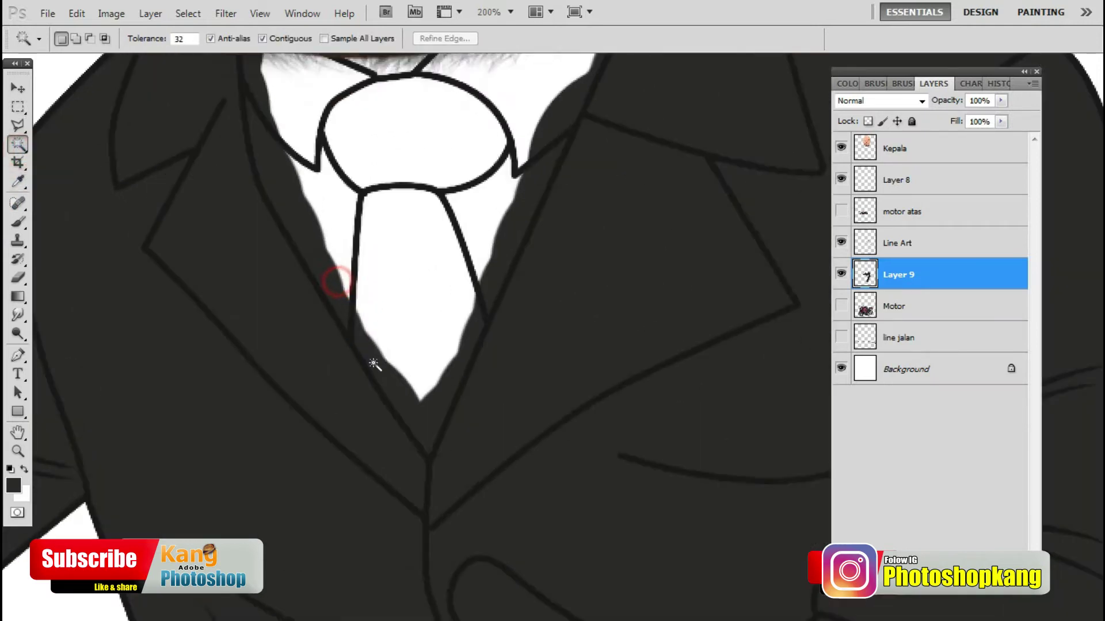
pyautogui.click(407, 405)
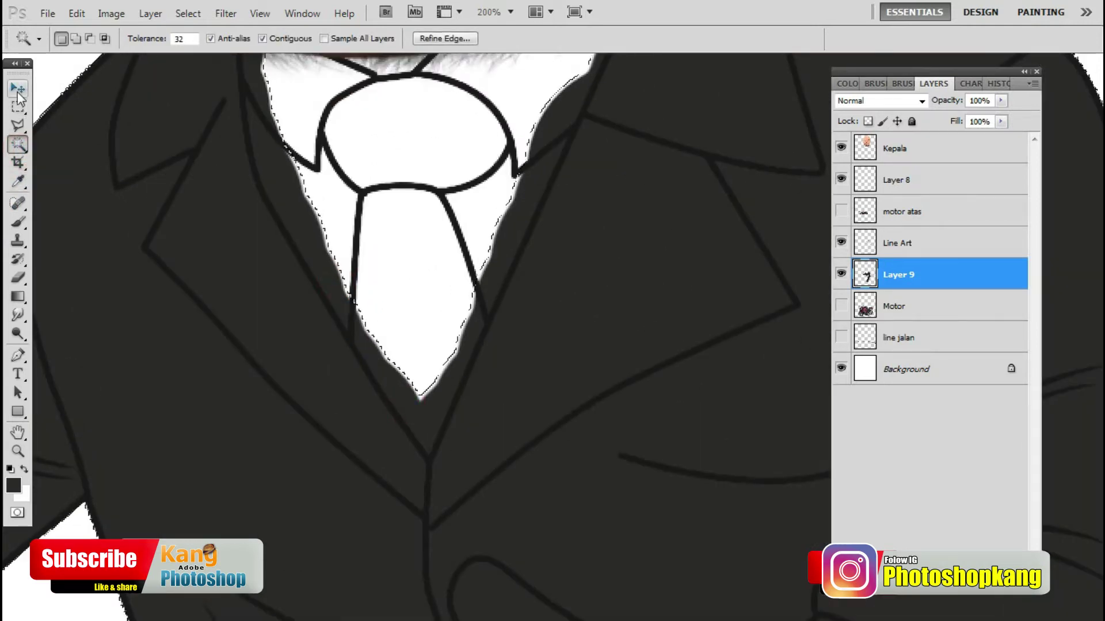
pyautogui.click(18, 107)
pyautogui.click(228, 157)
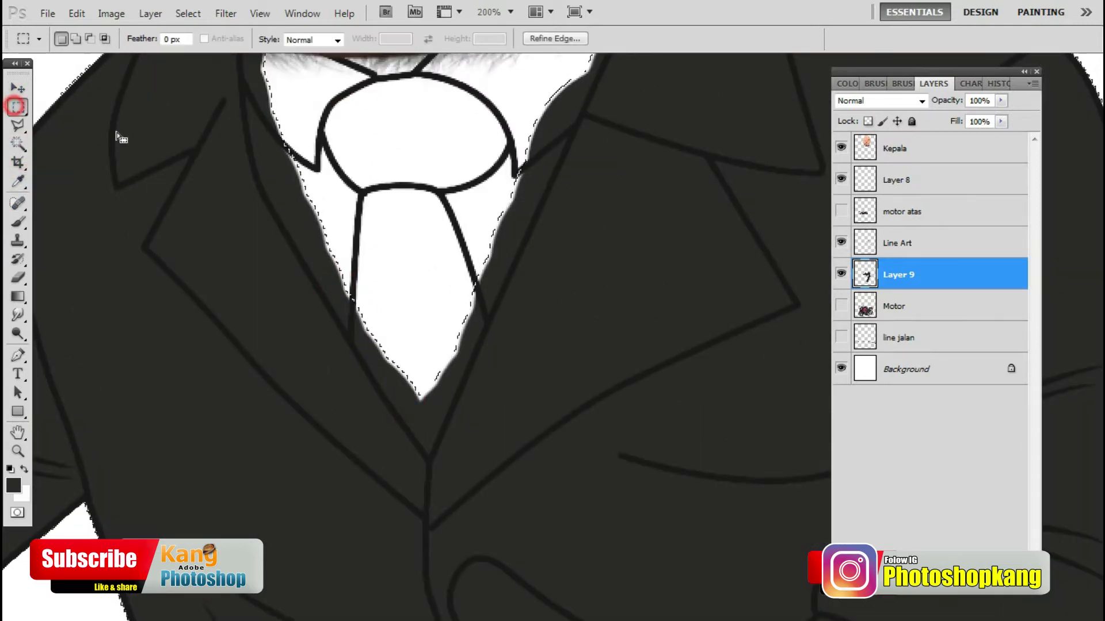
pyautogui.click(902, 239)
pyautogui.click(18, 143)
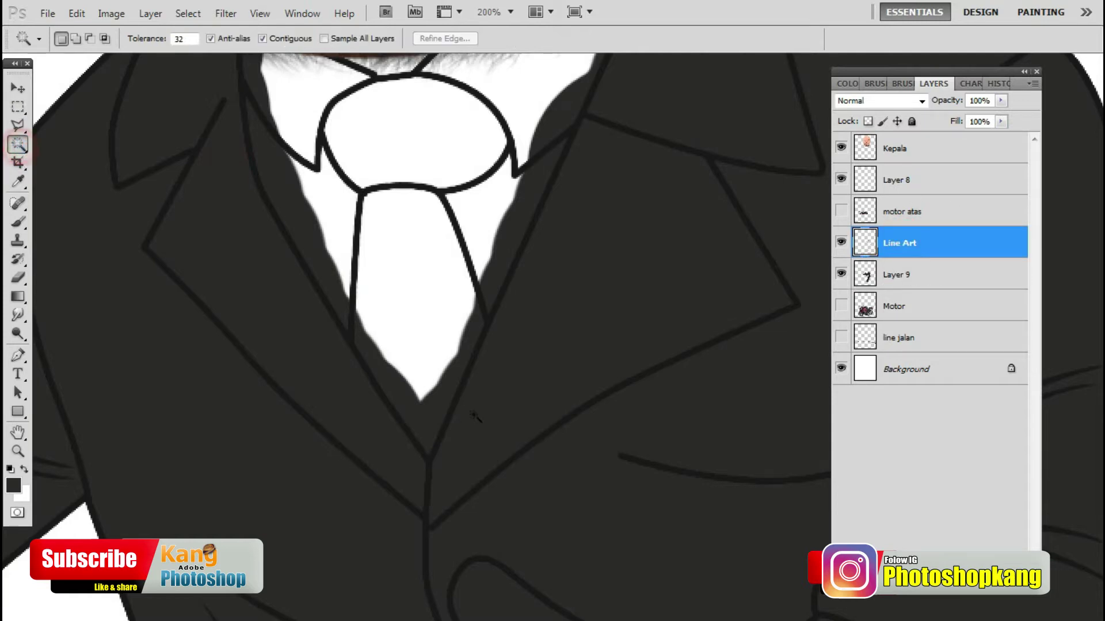
# Magic Wand the shirt, collar, lapel strip and tie areas on Line Art.
pyautogui.click(429, 421)
pyautogui.keyDown('shift'); pyautogui.click(313, 249); pyautogui.keyUp('shift')
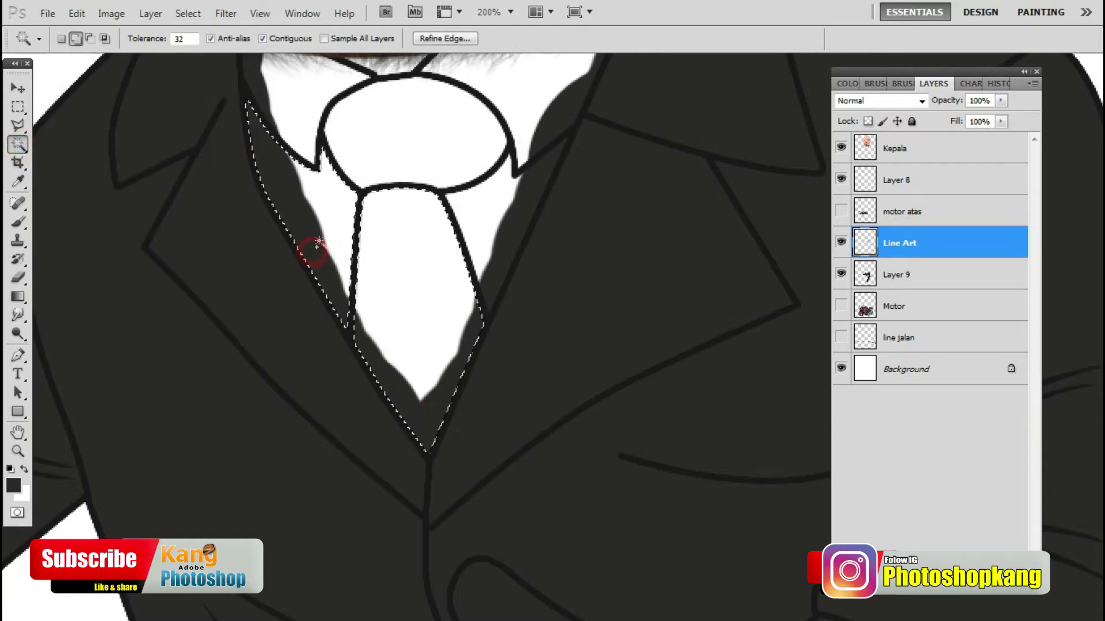
pyautogui.scroll(3, 287, 311)
pyautogui.keyDown('shift'); pyautogui.click(252, 236); pyautogui.keyUp('shift')
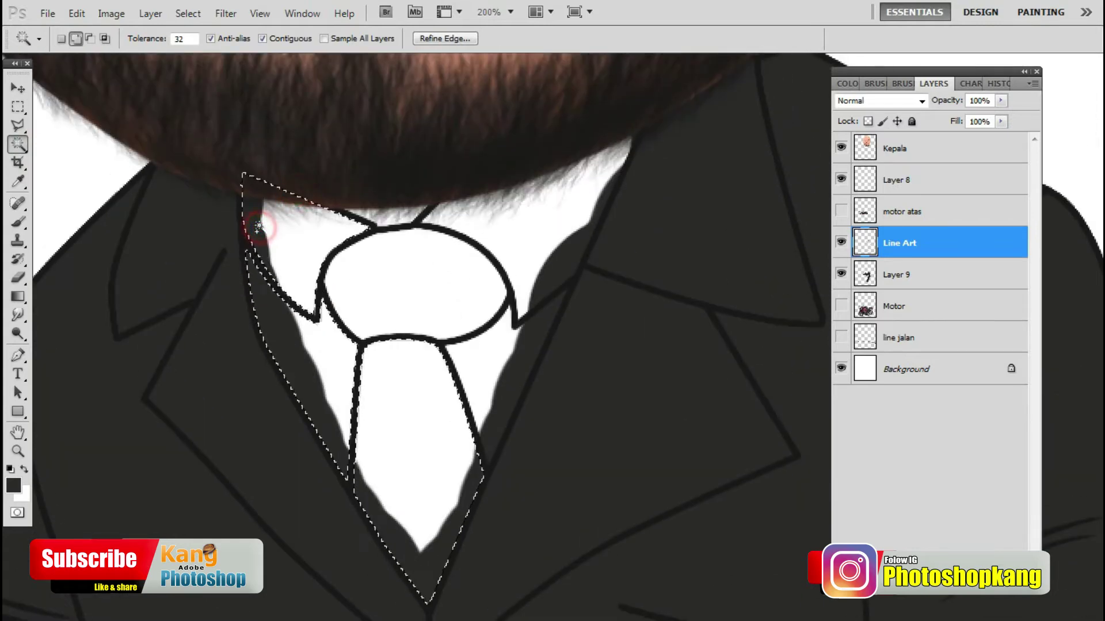
pyautogui.keyDown('shift'); pyautogui.click(510, 395); pyautogui.keyUp('shift')
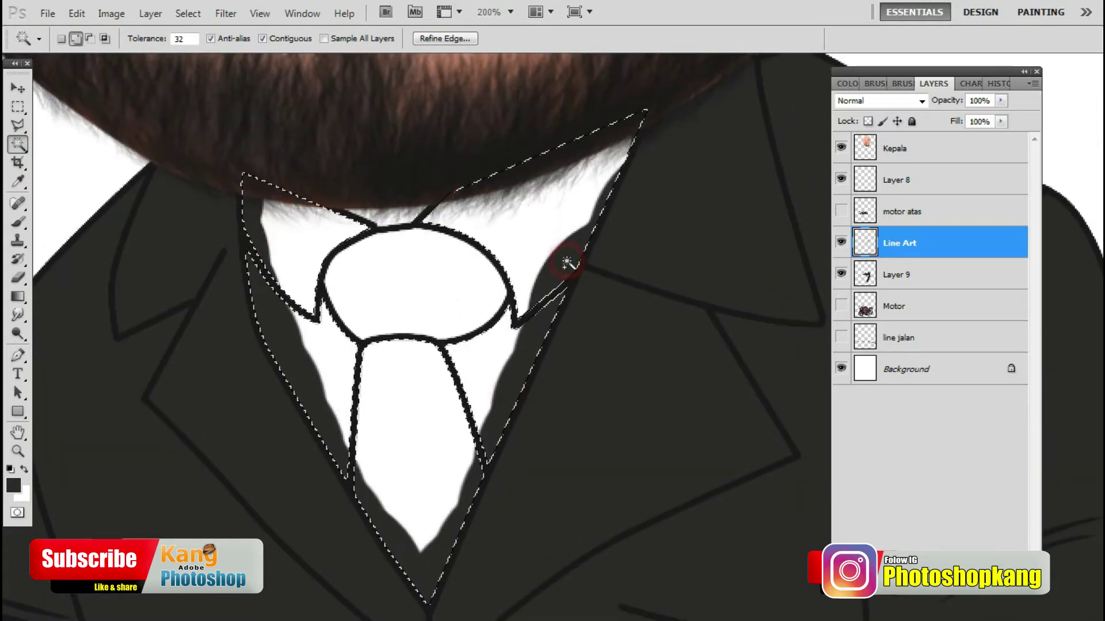
pyautogui.scroll(-5, 567, 259)
pyautogui.scroll(-5, 534, 315)
pyautogui.moveTo(534, 315); pyautogui.dragTo(533, 214)
pyautogui.keyDown('shift'); pyautogui.click(396, 330); pyautogui.keyUp('shift')
pyautogui.moveTo(499, 159)
pyautogui.mouseDown()
pyautogui.moveTo(535, 387)
pyautogui.moveTo(500, 424)
pyautogui.mouseUp()
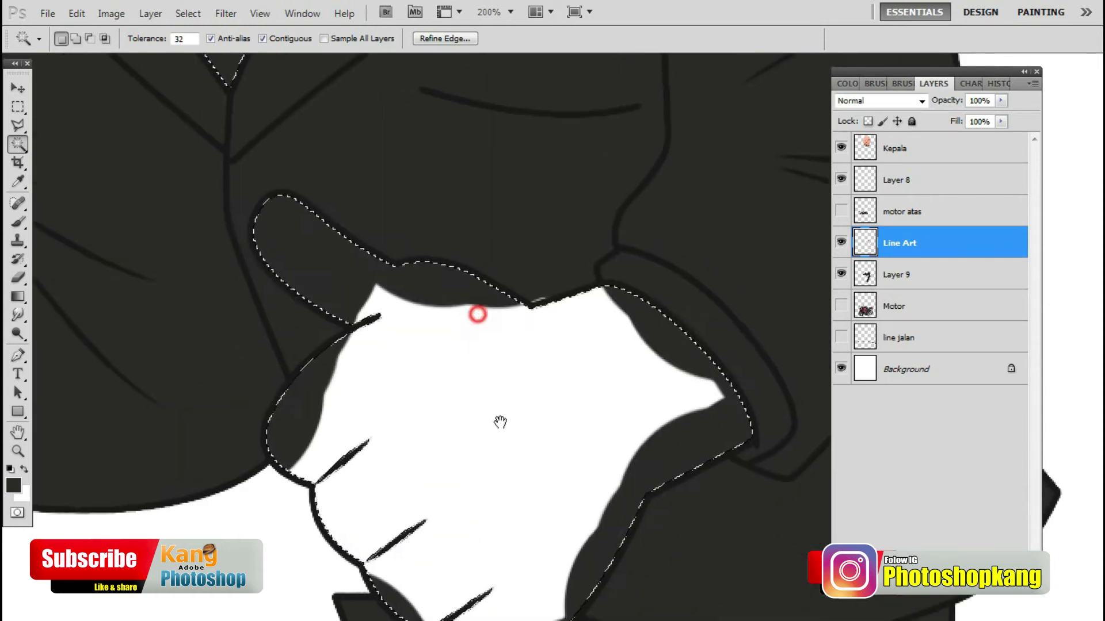
pyautogui.hotkey('ctrl', '-')
pyautogui.hotkey('ctrl', '-')
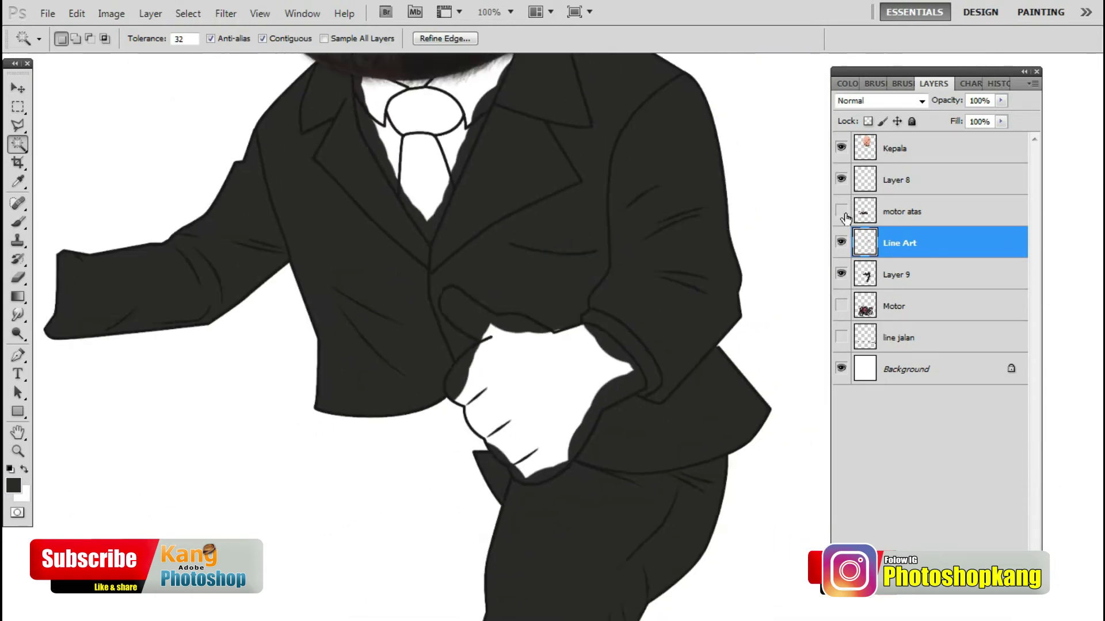
# Fill the selected areas with white on Layer 9 and deselect.
pyautogui.click(903, 276)
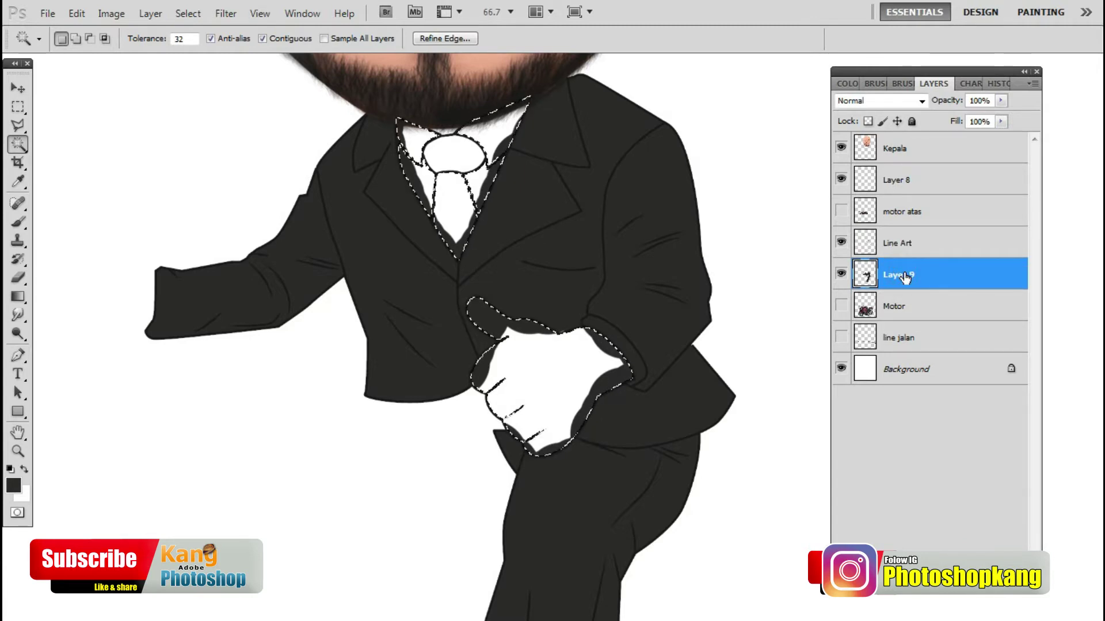
pyautogui.hotkey('ctrl', 'BackSpace')
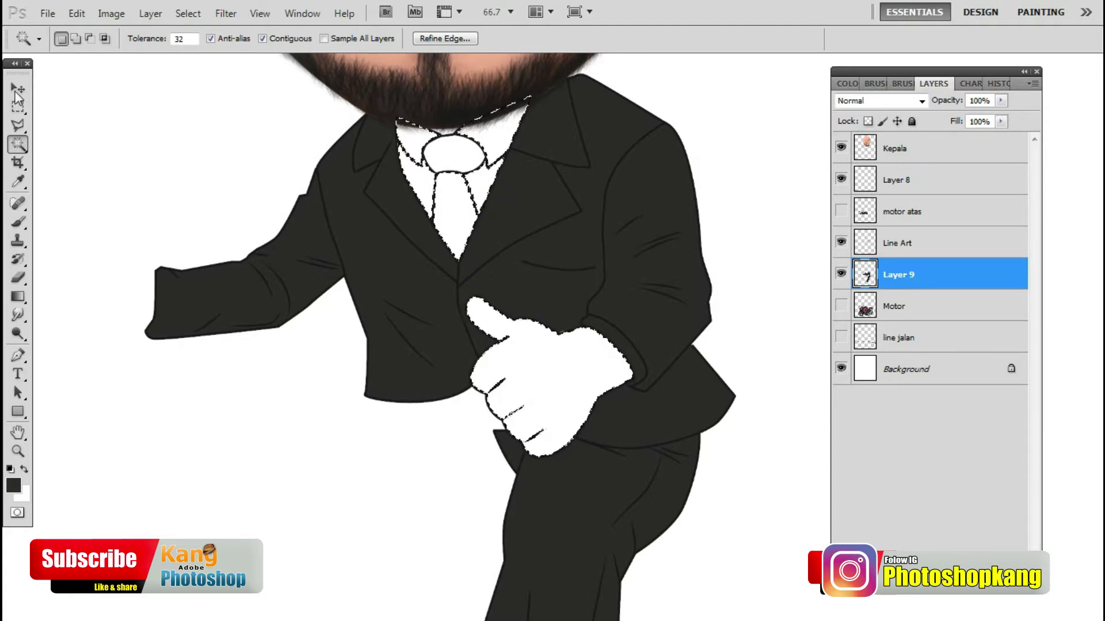
pyautogui.click(18, 107)
pyautogui.click(242, 194)
# Pan across the figure and turn the Motor layer back on.
pyautogui.moveTo(278, 202); pyautogui.dragTo(232, 323)
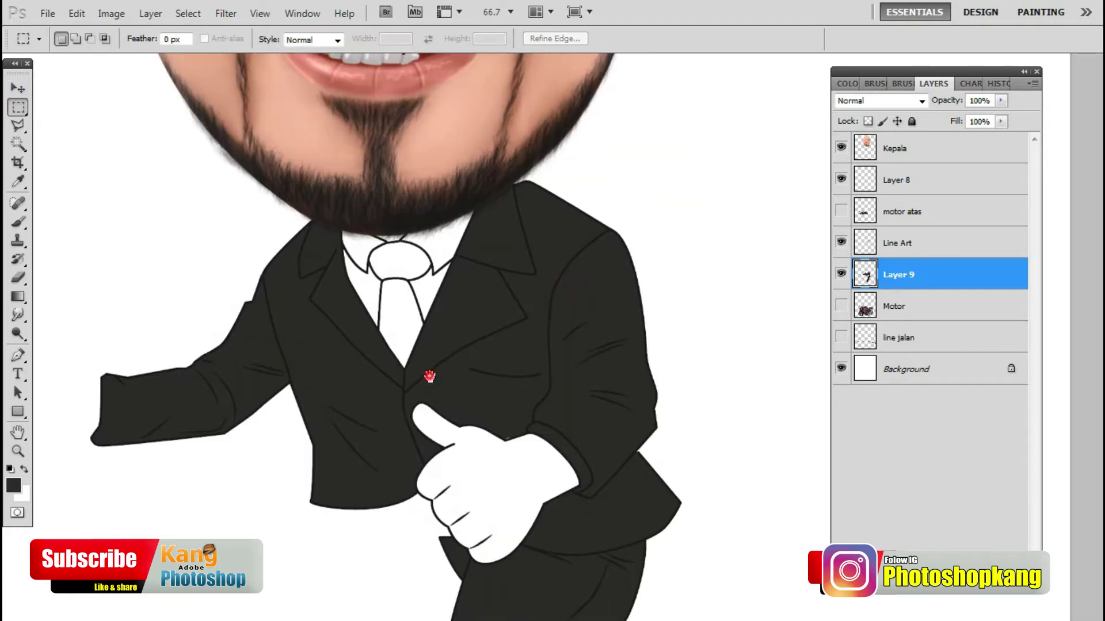
pyautogui.moveTo(506, 383); pyautogui.dragTo(395, 309)
pyautogui.moveTo(401, 550); pyautogui.dragTo(456, 295)
pyautogui.moveTo(488, 374); pyautogui.dragTo(493, 360)
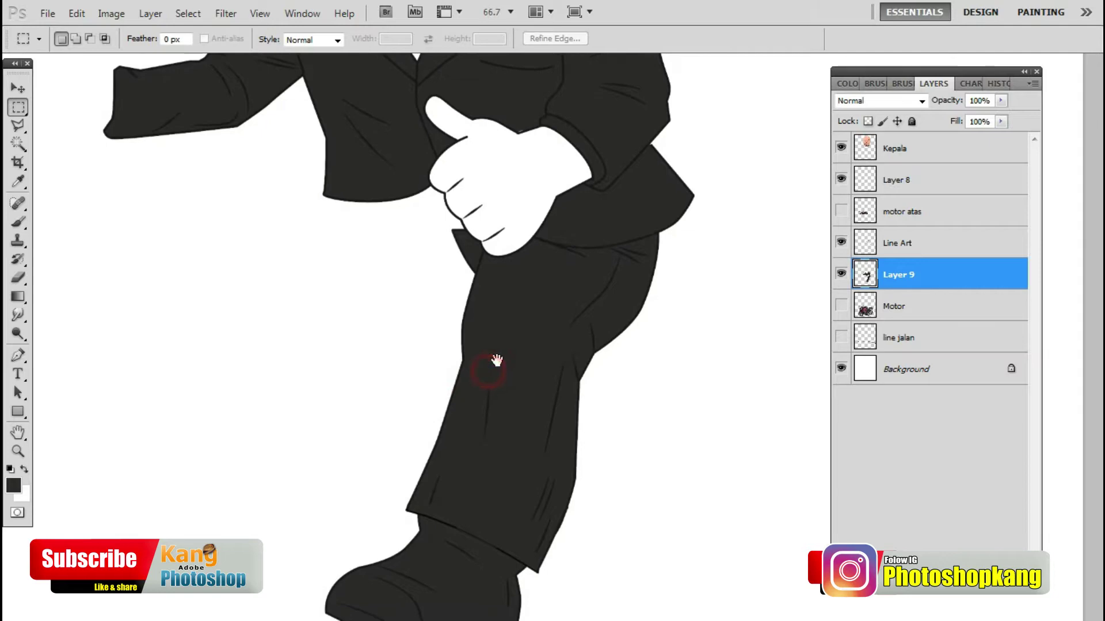
pyautogui.click(841, 306)
pyautogui.hotkey('ctrl', '-')
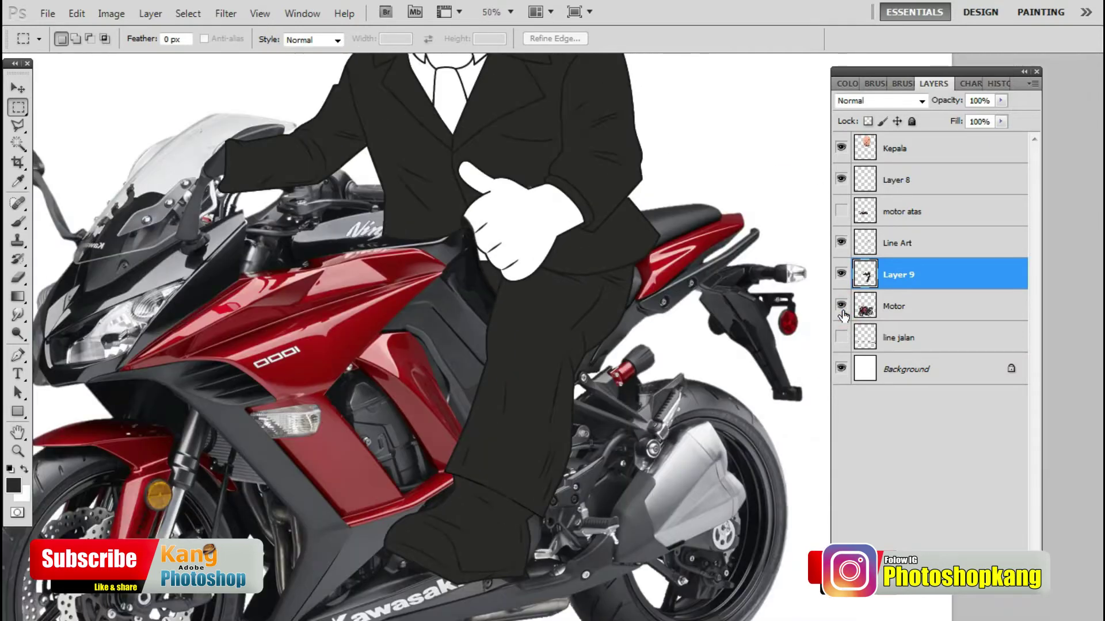
# Turn on 'motor atas' so the handlebars overlap the arm, then zoom to 100% on the tie.
pyautogui.moveTo(475, 286)
pyautogui.mouseDown()
pyautogui.moveTo(421, 475)
pyautogui.moveTo(542, 426)
pyautogui.mouseUp()
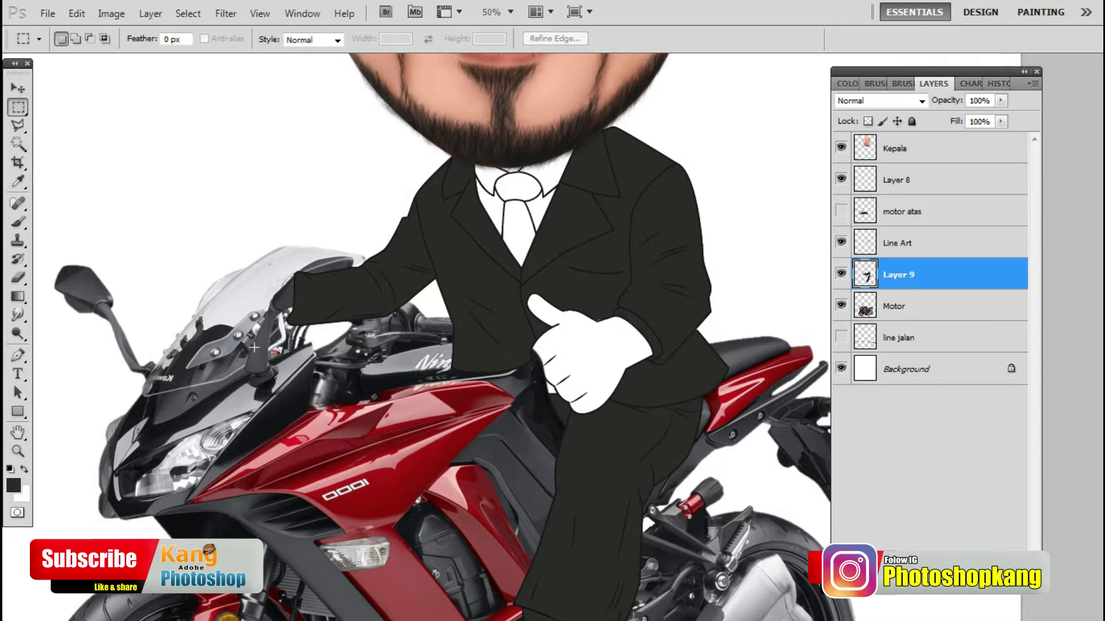
pyautogui.click(840, 212)
pyautogui.click(840, 212)
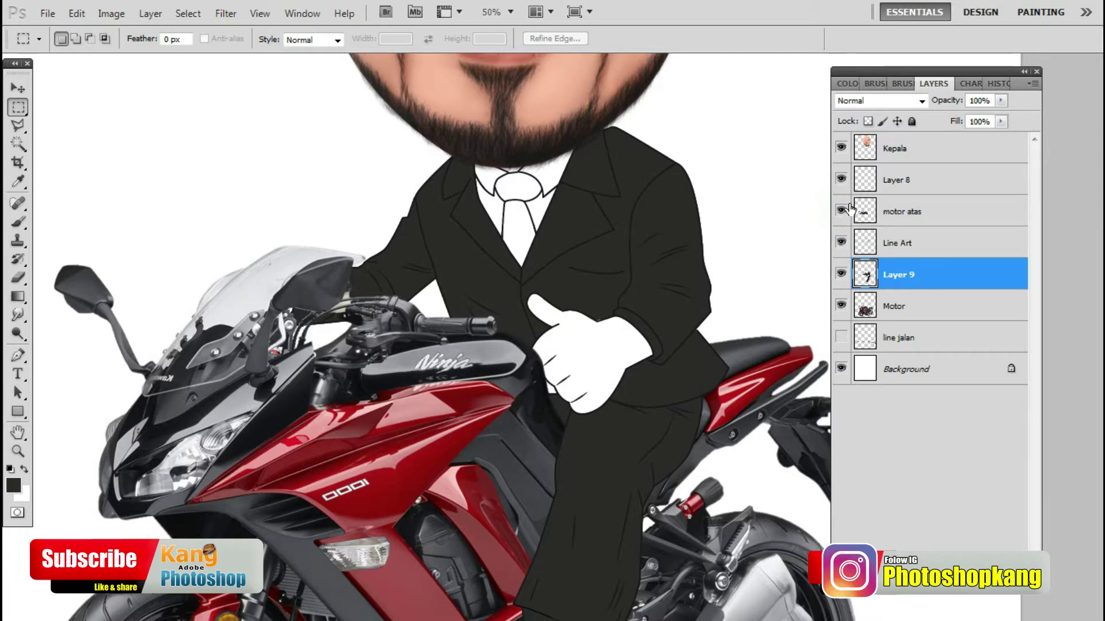
pyautogui.click(841, 212)
pyautogui.keyDown('ctrl'); pyautogui.click(544, 248); pyautogui.keyUp('ctrl')
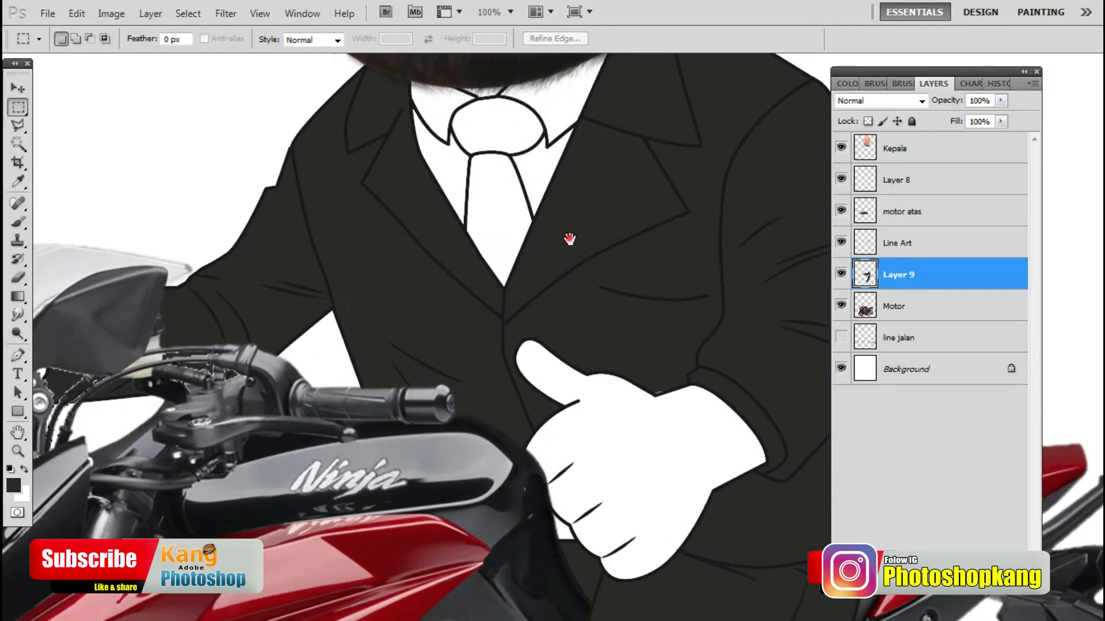
pyautogui.moveTo(569, 238); pyautogui.dragTo(515, 261)
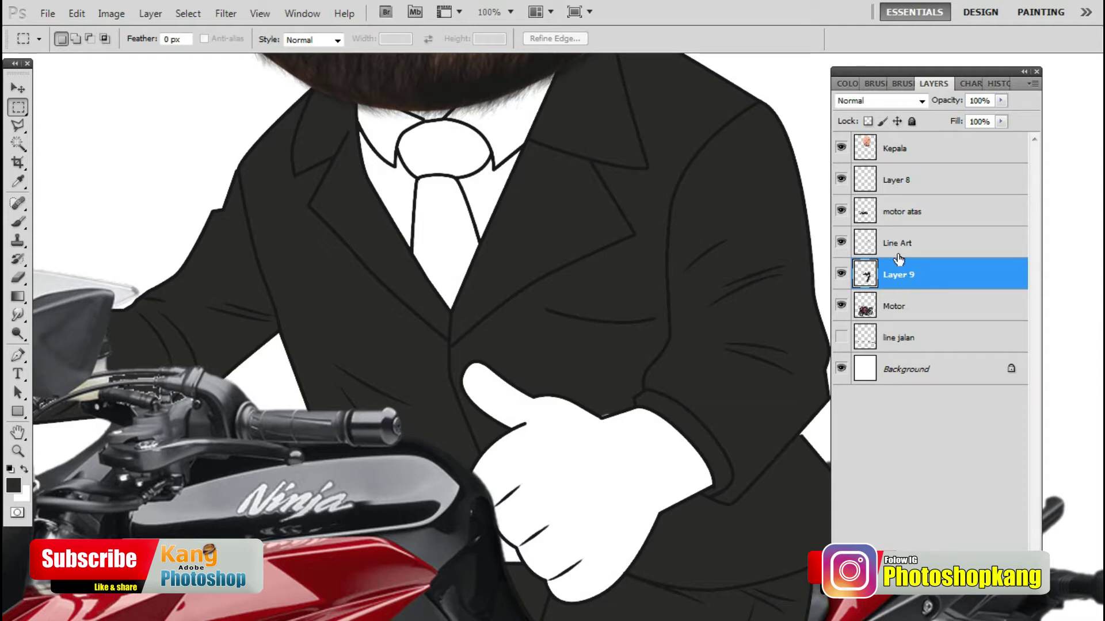
# Apply Levels to the suit with midtones 1.40 and white input 249.
pyautogui.click(105, 14)
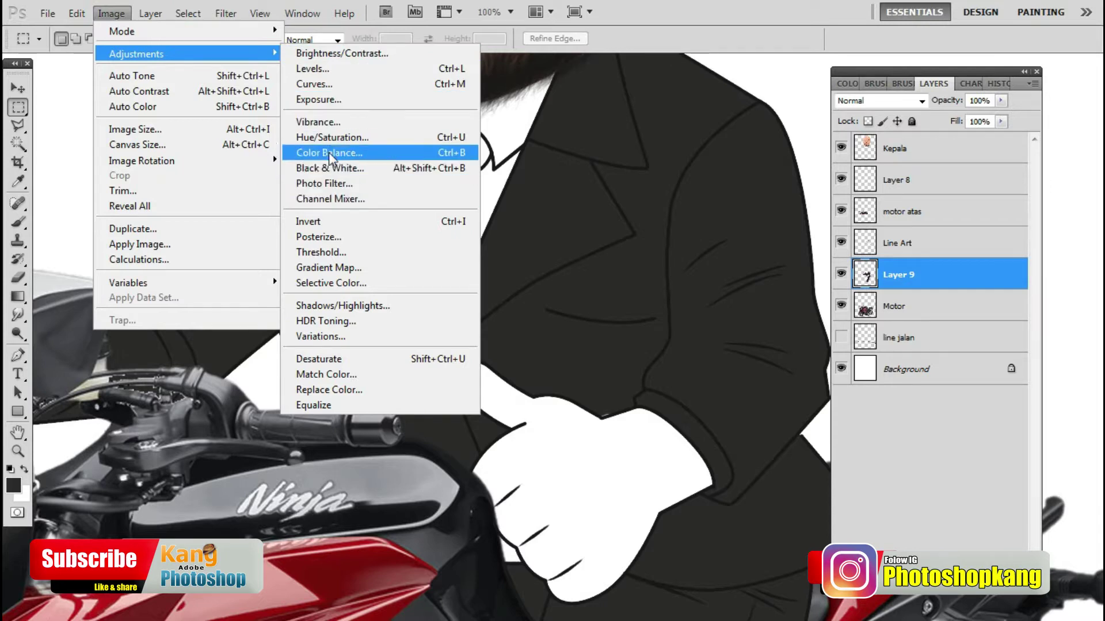
pyautogui.click(332, 69)
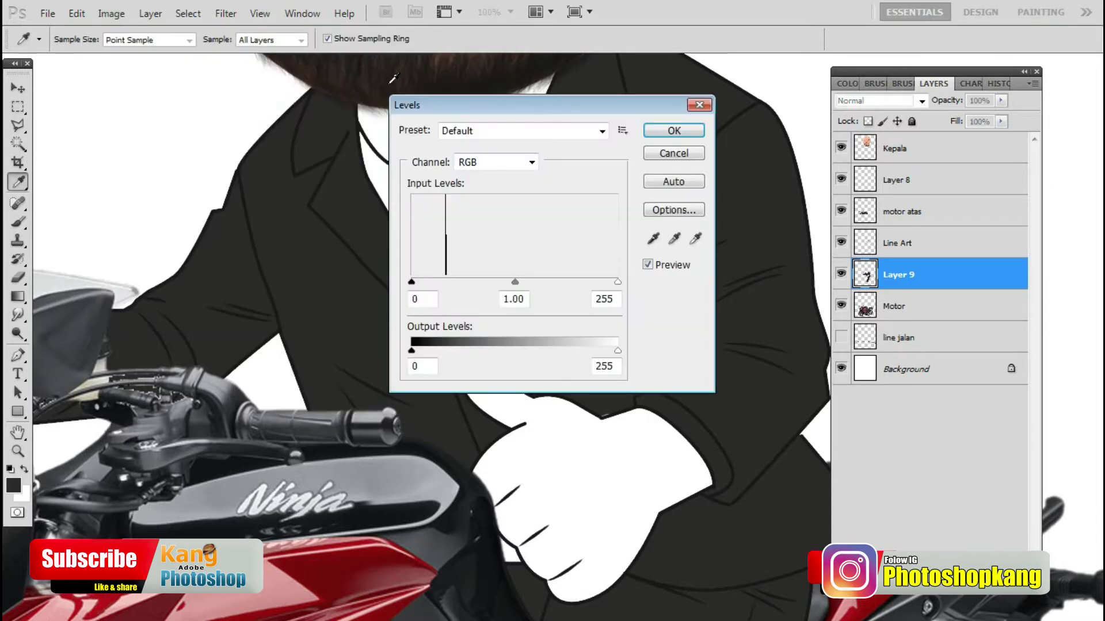
pyautogui.moveTo(516, 282); pyautogui.dragTo(496, 281)
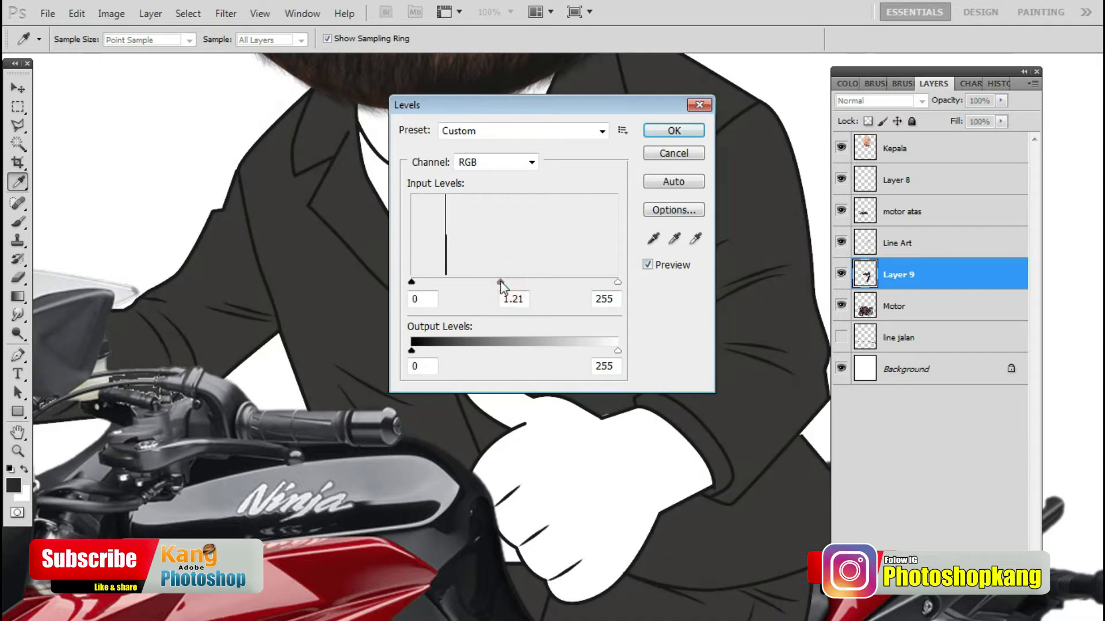
pyautogui.moveTo(496, 282); pyautogui.dragTo(490, 282)
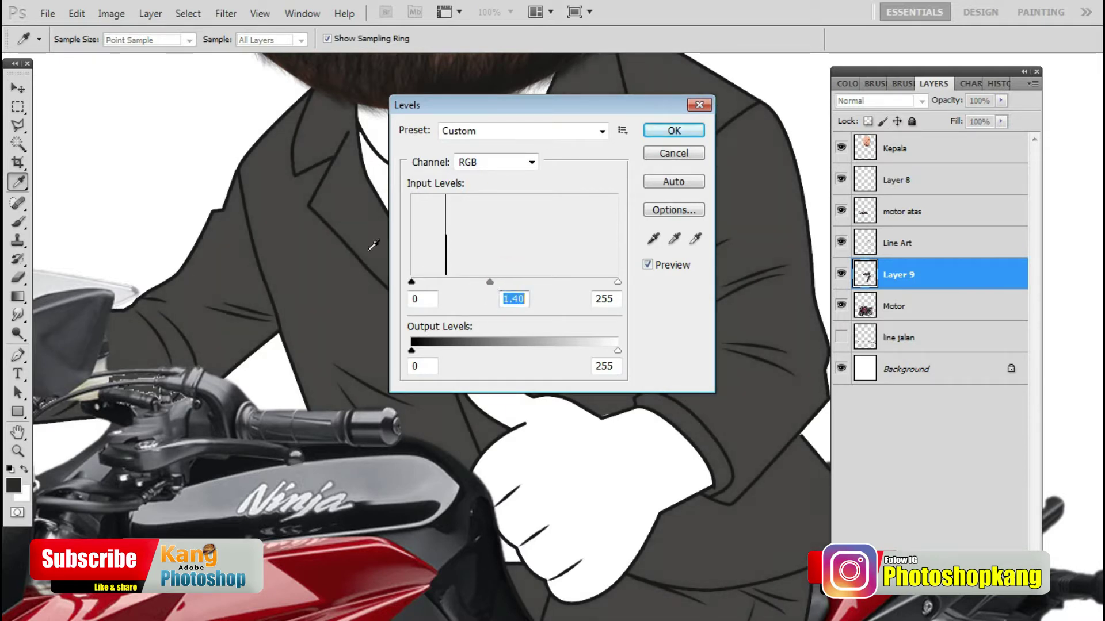
pyautogui.moveTo(618, 283); pyautogui.dragTo(613, 283)
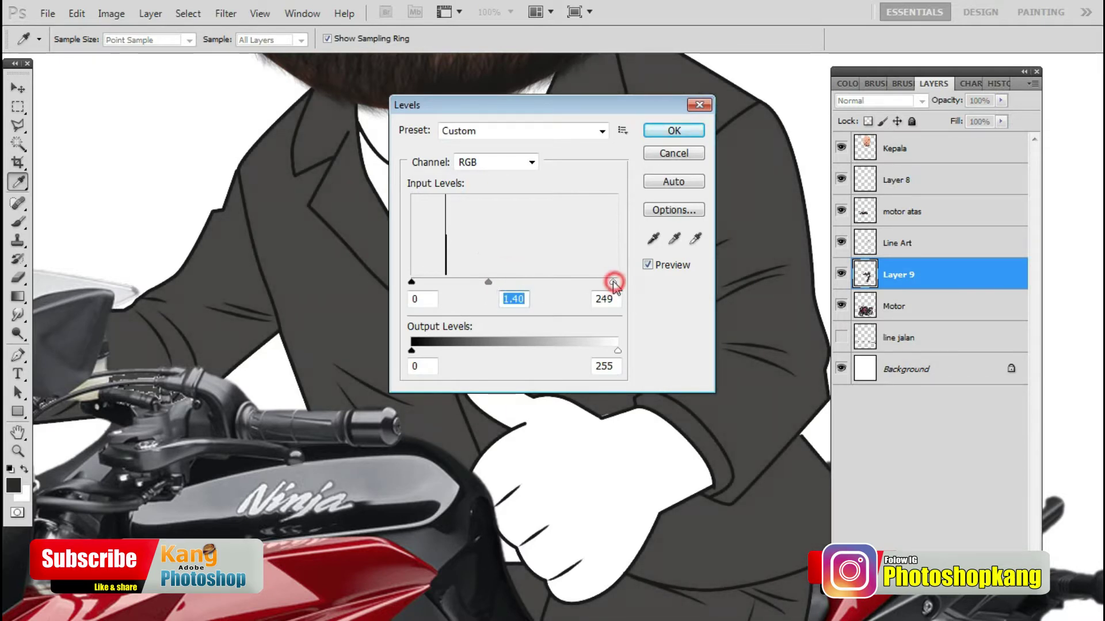
pyautogui.click(672, 131)
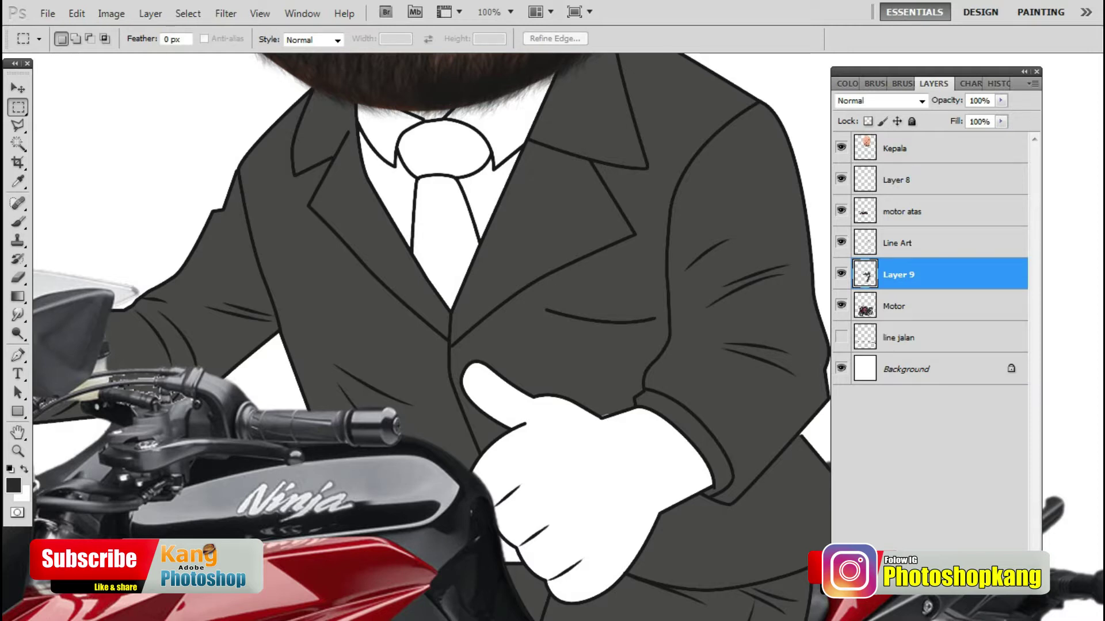
# Create Layer 10 clipped to Layer 9, then pick the Brush and the foreground colour picker.
pyautogui.hotkey('ctrl', 'shift', 'alt', 'n')
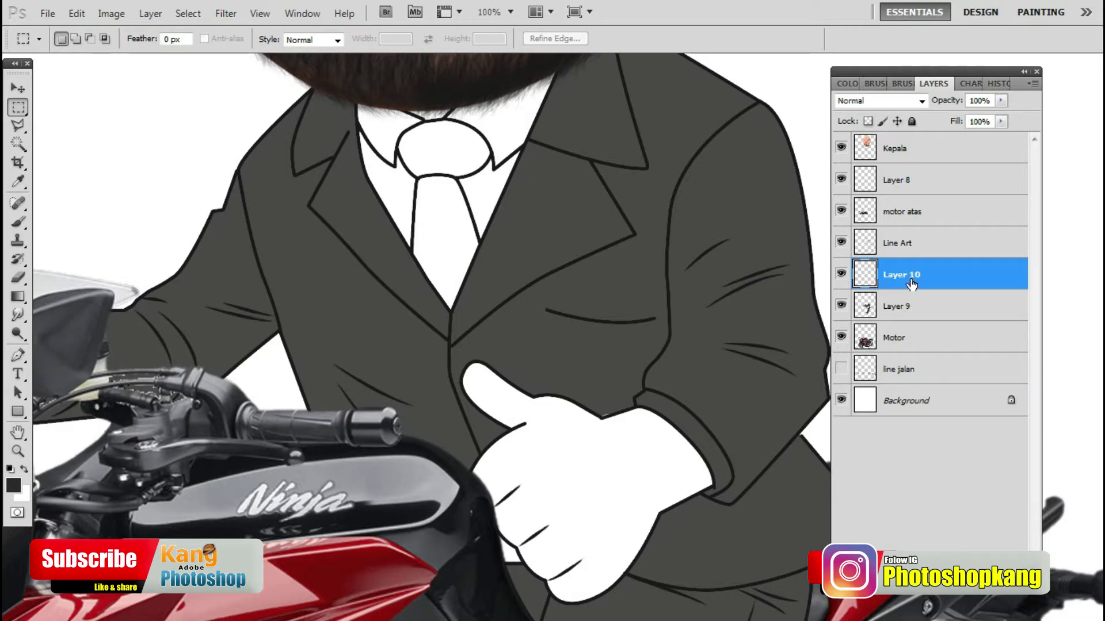
pyautogui.rightClick(893, 275)
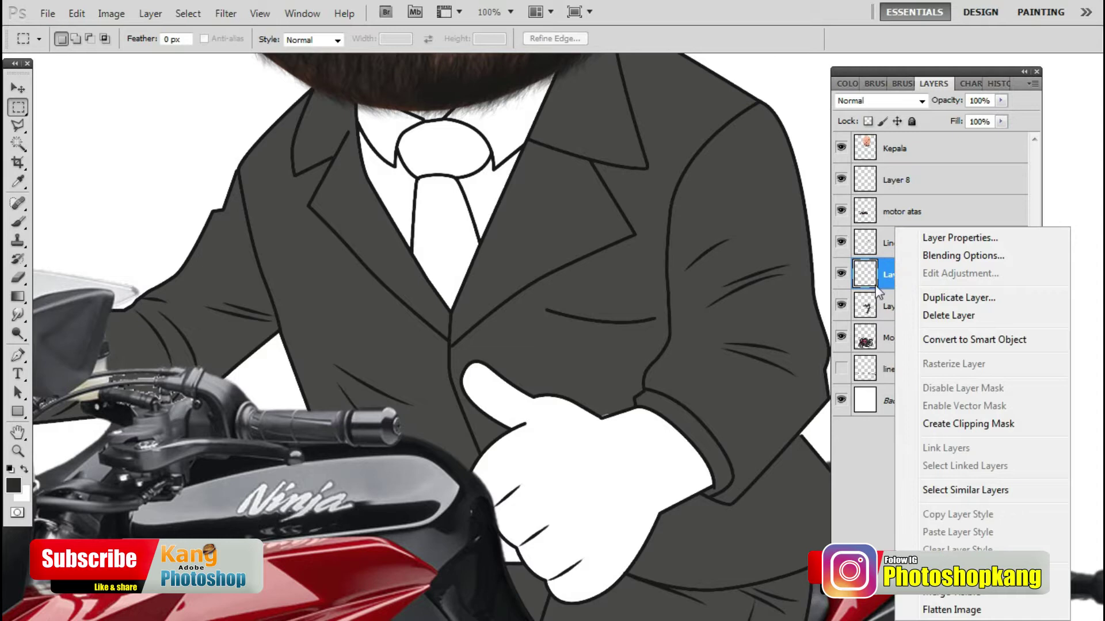
pyautogui.click(880, 276)
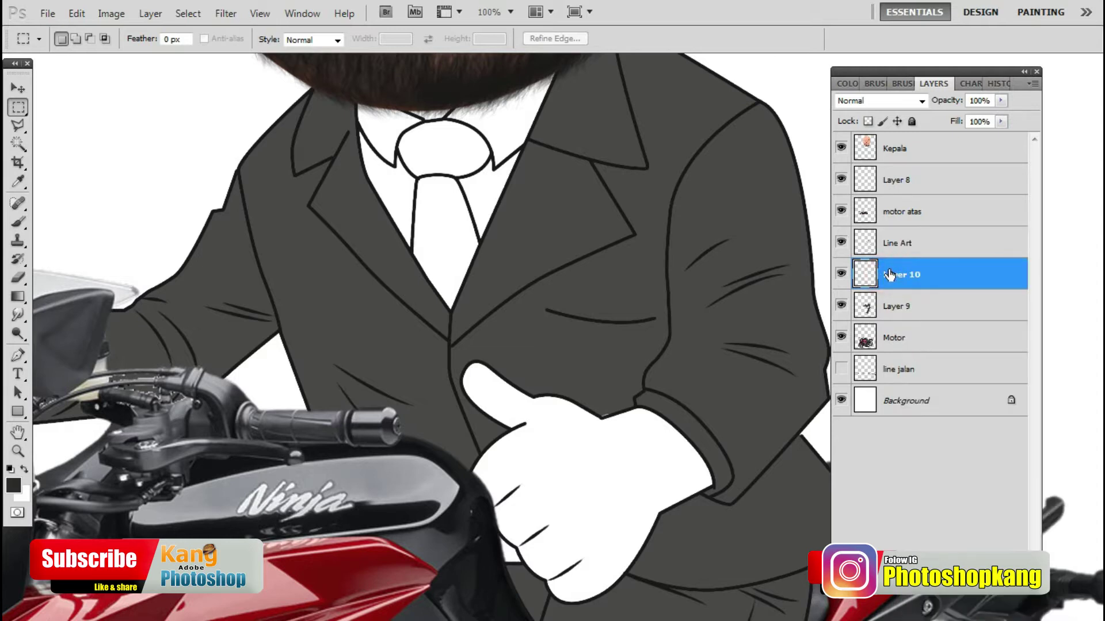
pyautogui.rightClick(889, 275)
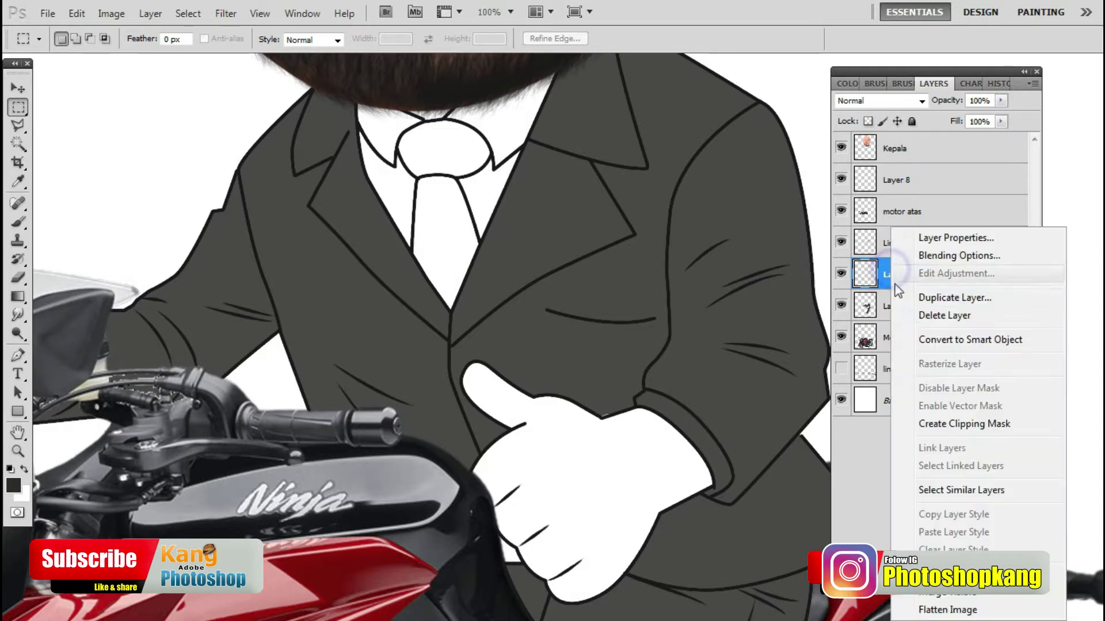
pyautogui.click(946, 426)
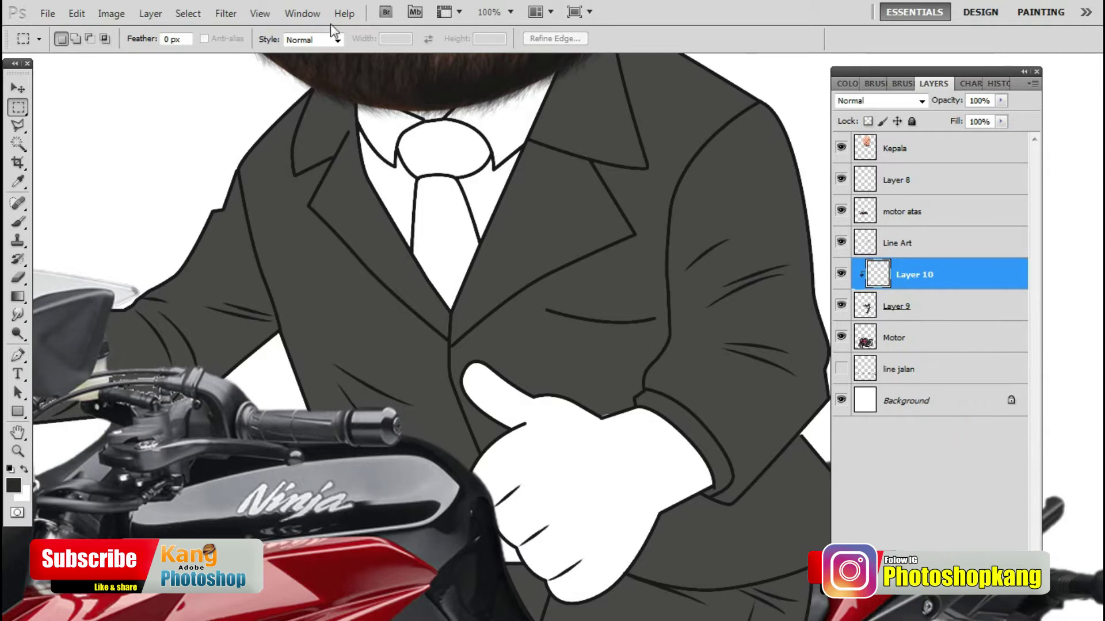
pyautogui.click(18, 224)
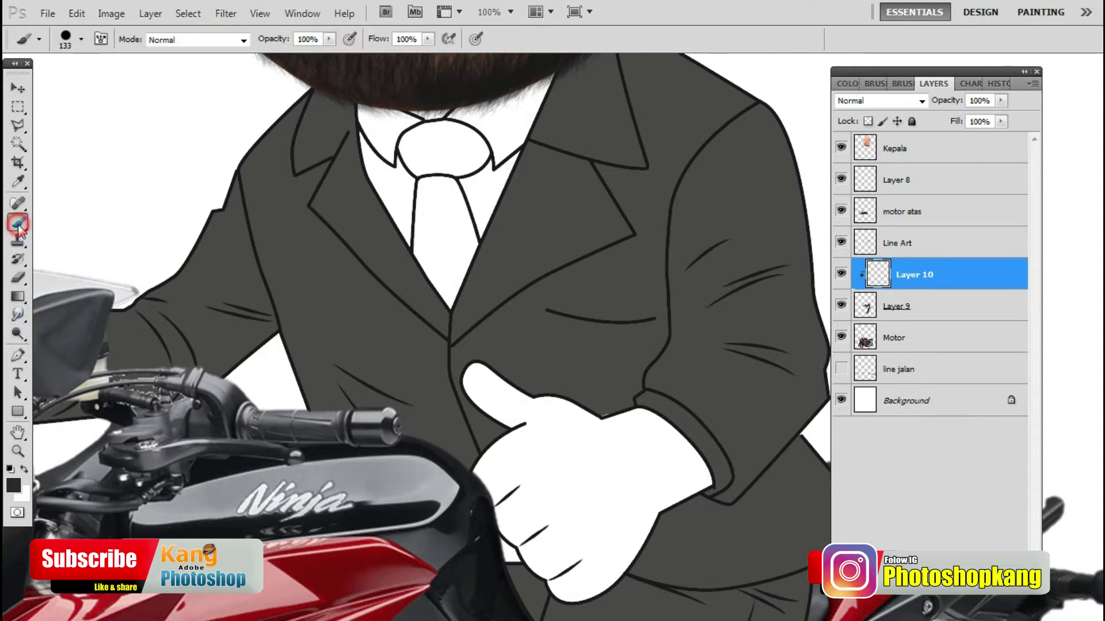
pyautogui.click(19, 488)
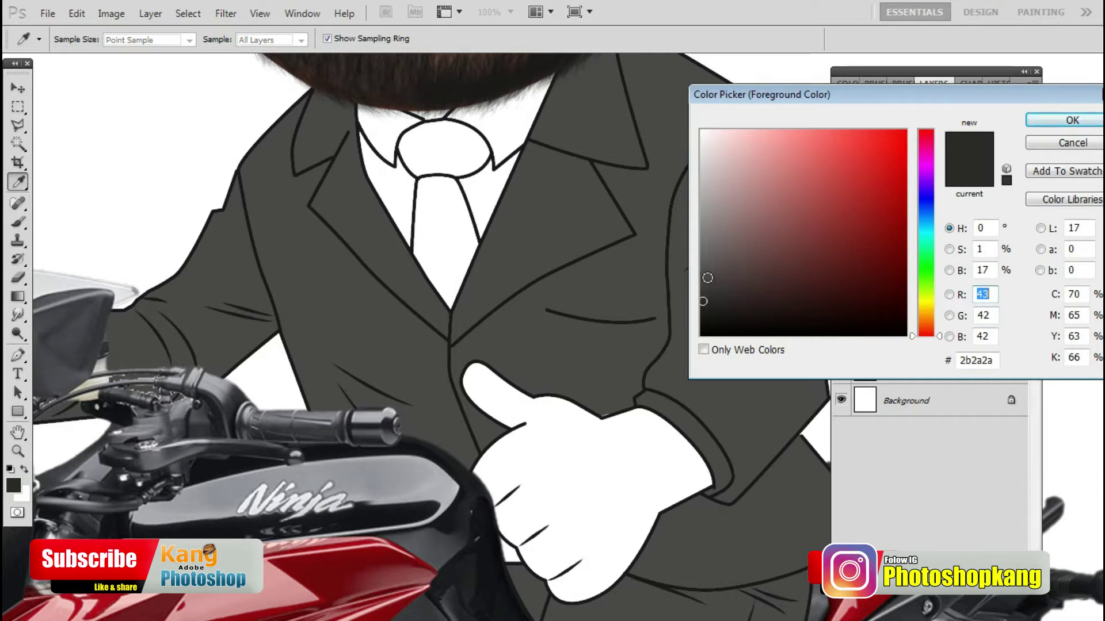
# Sample the lapel outline and set a dark grey foreground colour.
pyautogui.click(338, 245)
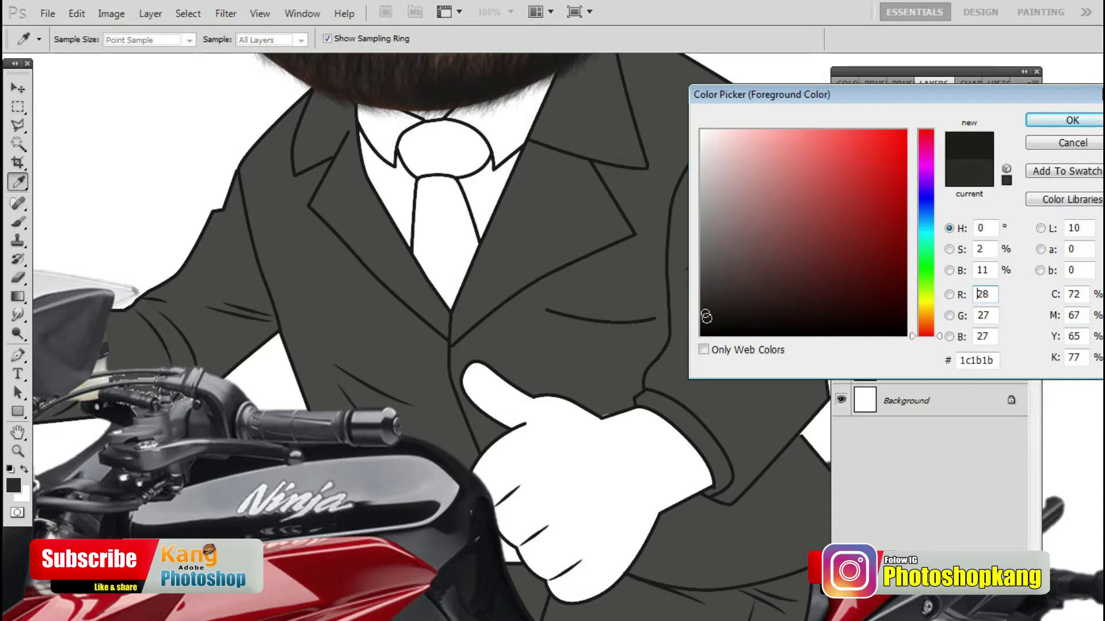
pyautogui.click(704, 318)
pyautogui.click(703, 305)
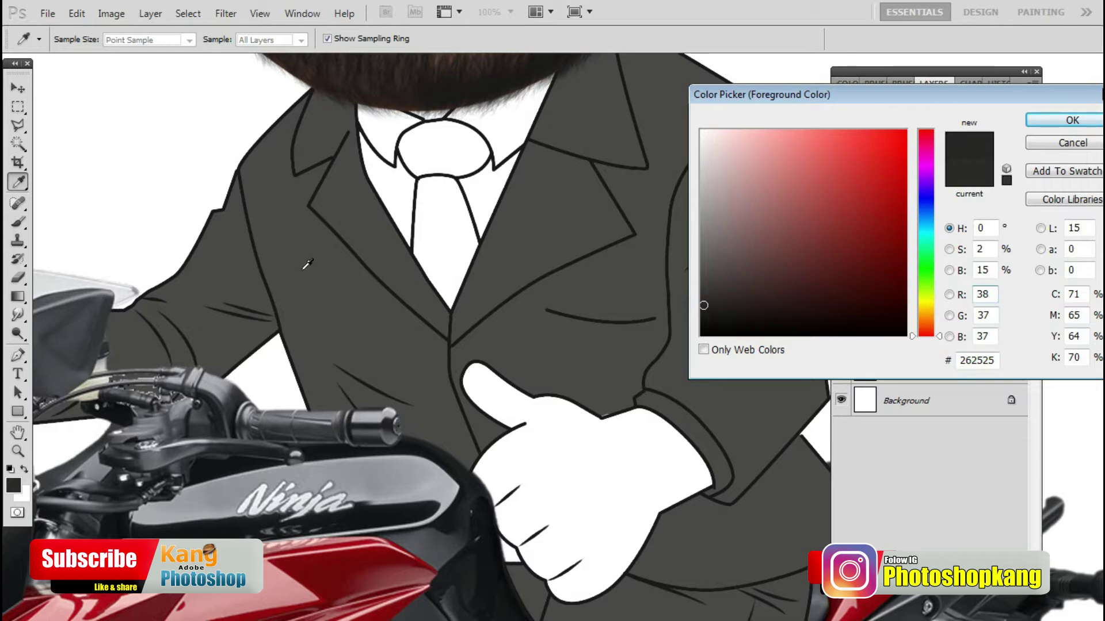
pyautogui.click(1071, 120)
# Set the brush to 47% opacity, 55% flow and 56 px size, then take the Pen tool.
pyautogui.press('b')
pyautogui.rightClick(264, 221)
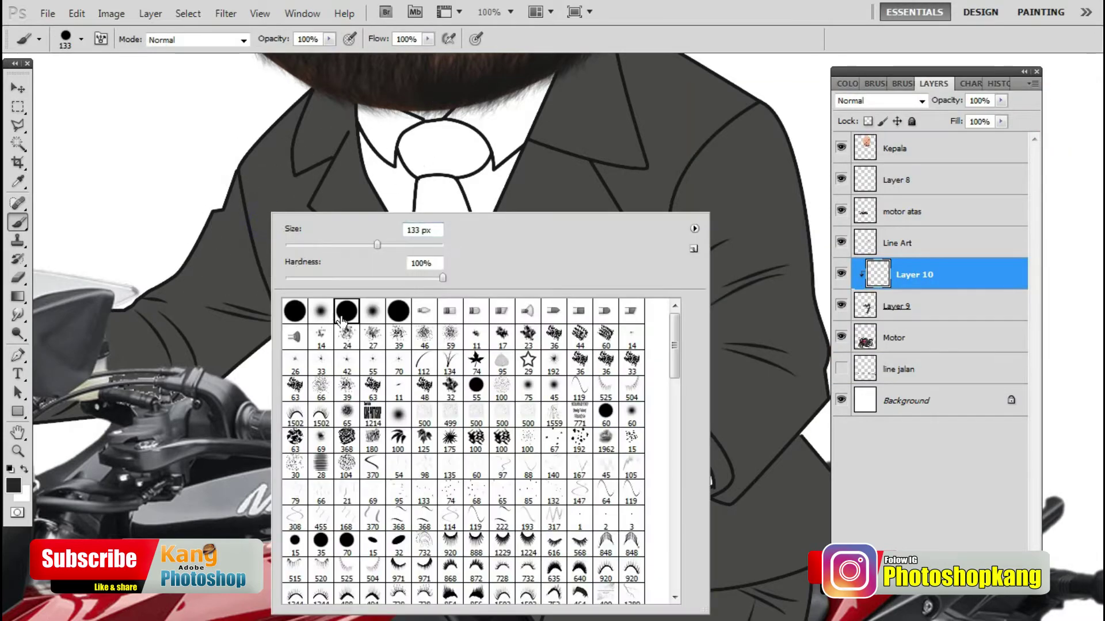
pyautogui.click(329, 38)
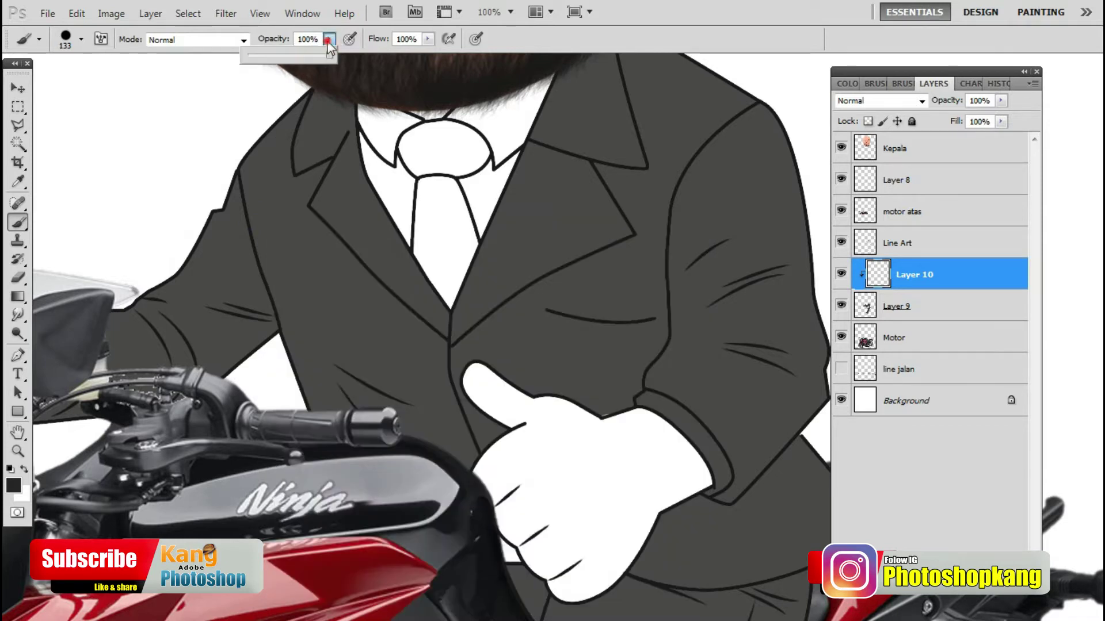
pyautogui.click(286, 55)
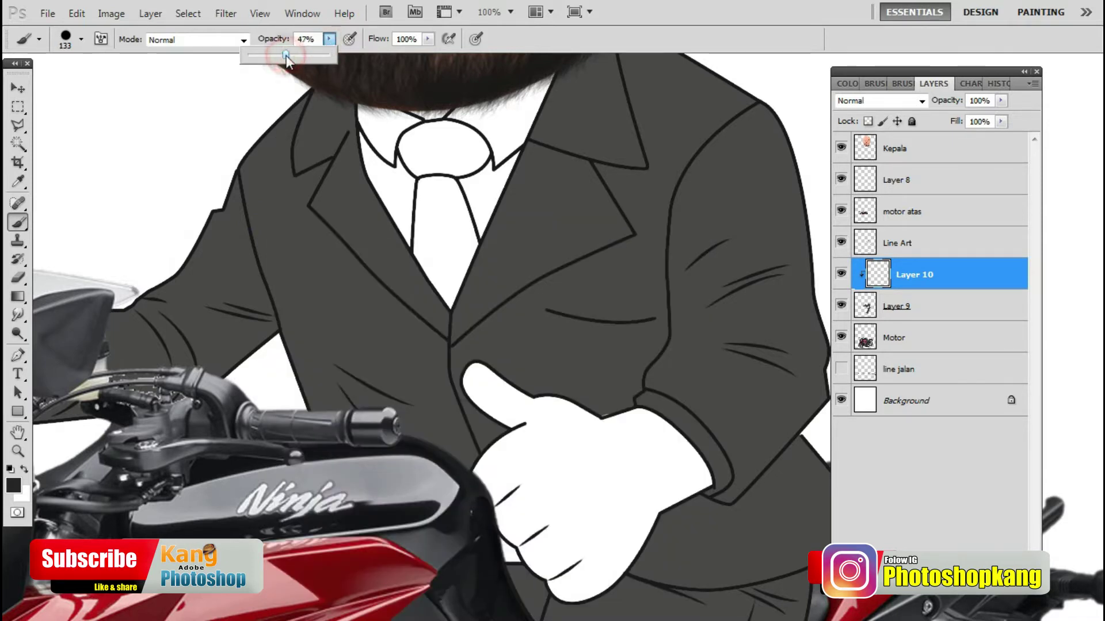
pyautogui.click(428, 38)
pyautogui.moveTo(385, 59); pyautogui.dragTo(391, 57)
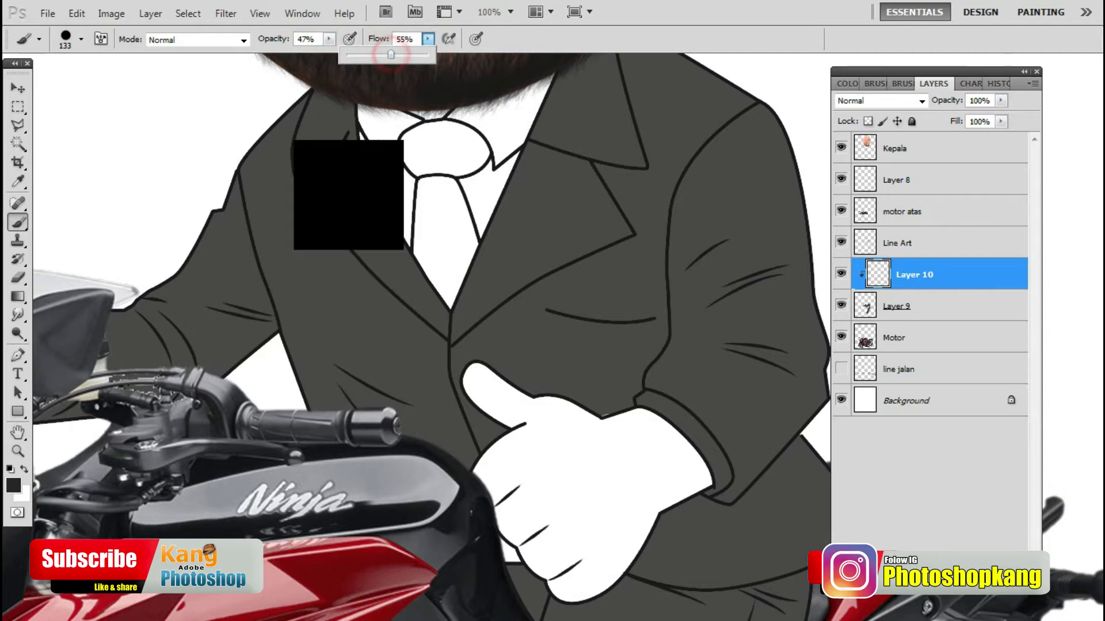
pyautogui.rightClick(380, 203)
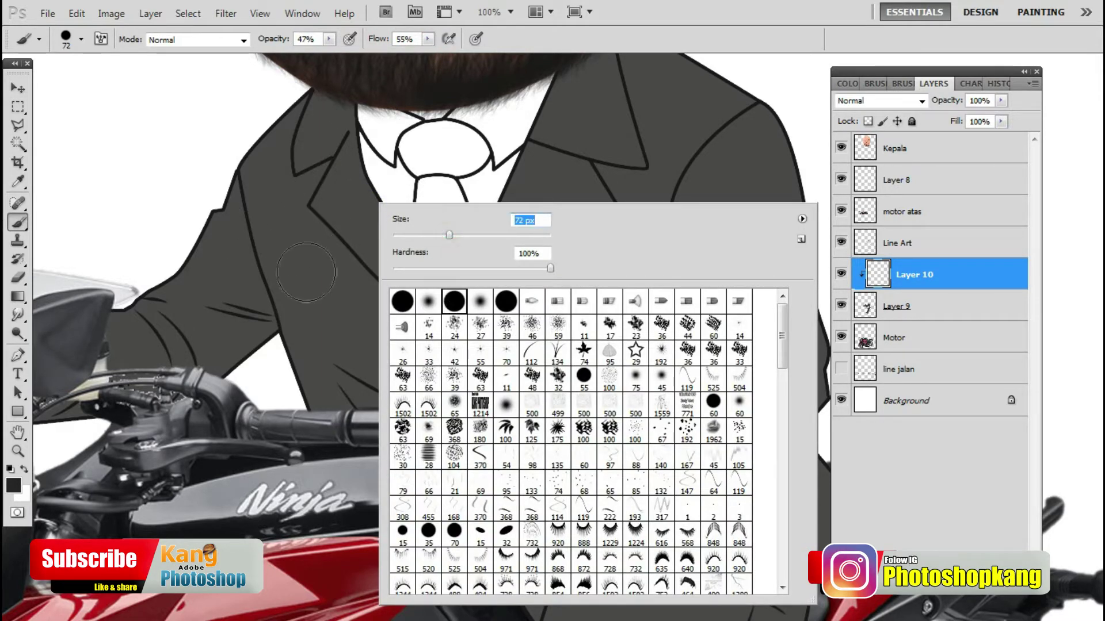
pyautogui.moveTo(449, 236); pyautogui.dragTo(436, 235)
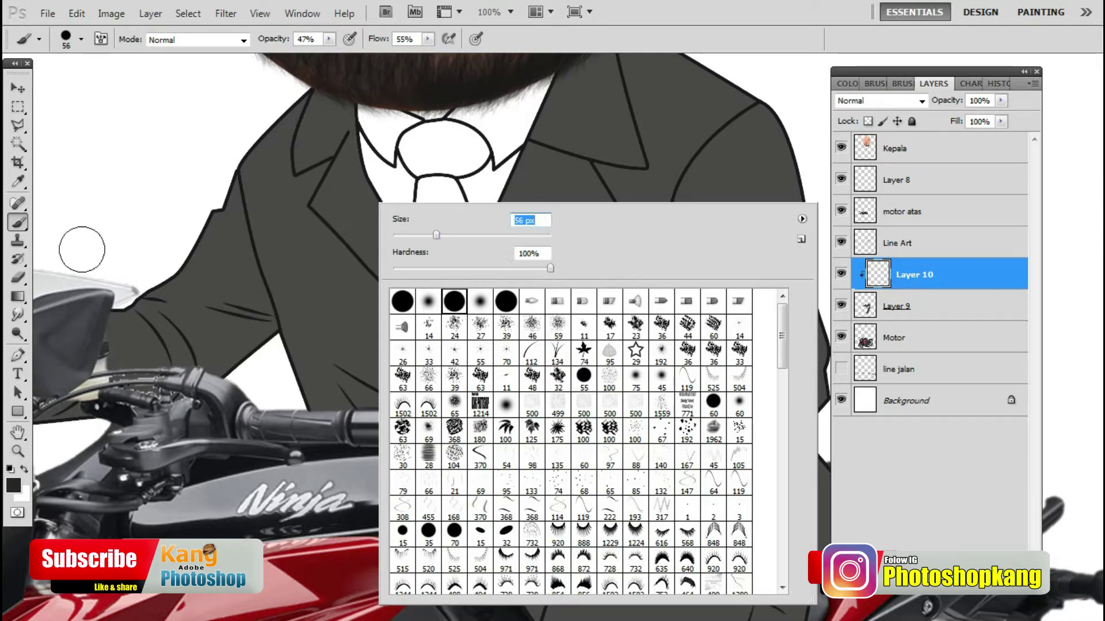
pyautogui.click(17, 355)
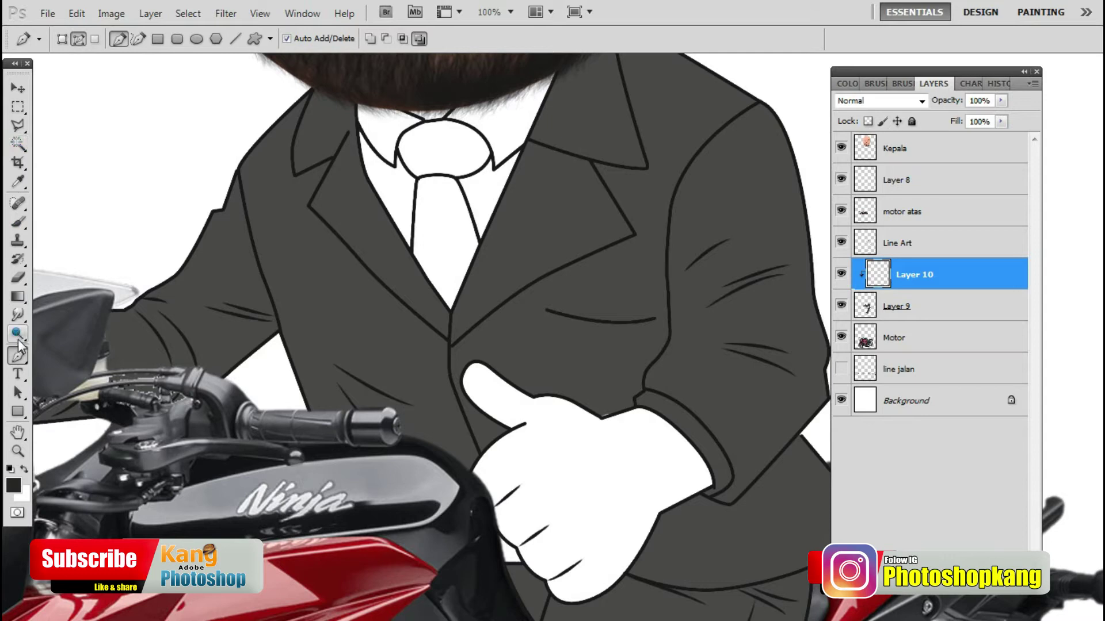
# Trace a closed pen path along the left lapel's inner edge.
pyautogui.click(314, 87)
pyautogui.moveTo(279, 182); pyautogui.dragTo(281, 243)
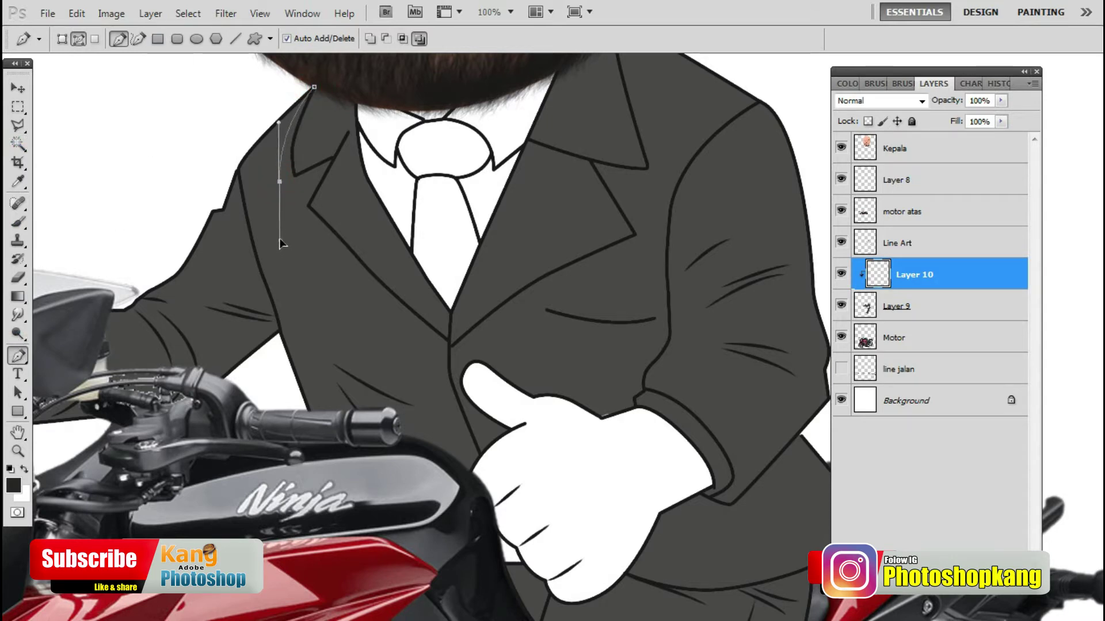
pyautogui.moveTo(279, 182); pyautogui.dragTo(282, 198)
pyautogui.keyDown('alt'); pyautogui.click(282, 198); pyautogui.keyUp('alt')
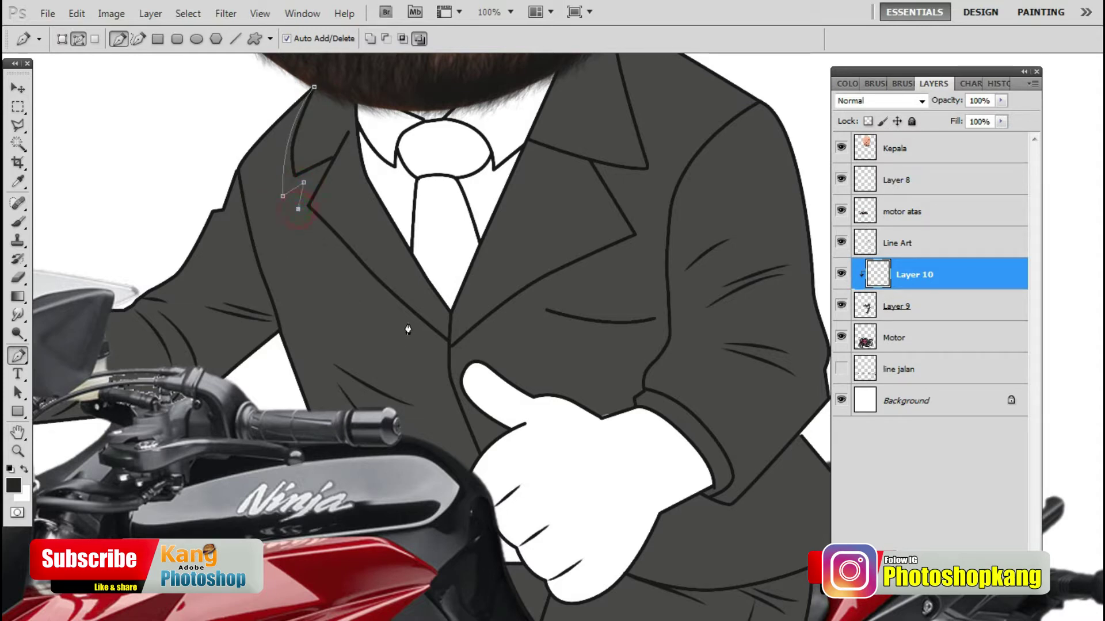
pyautogui.moveTo(449, 342); pyautogui.dragTo(531, 391)
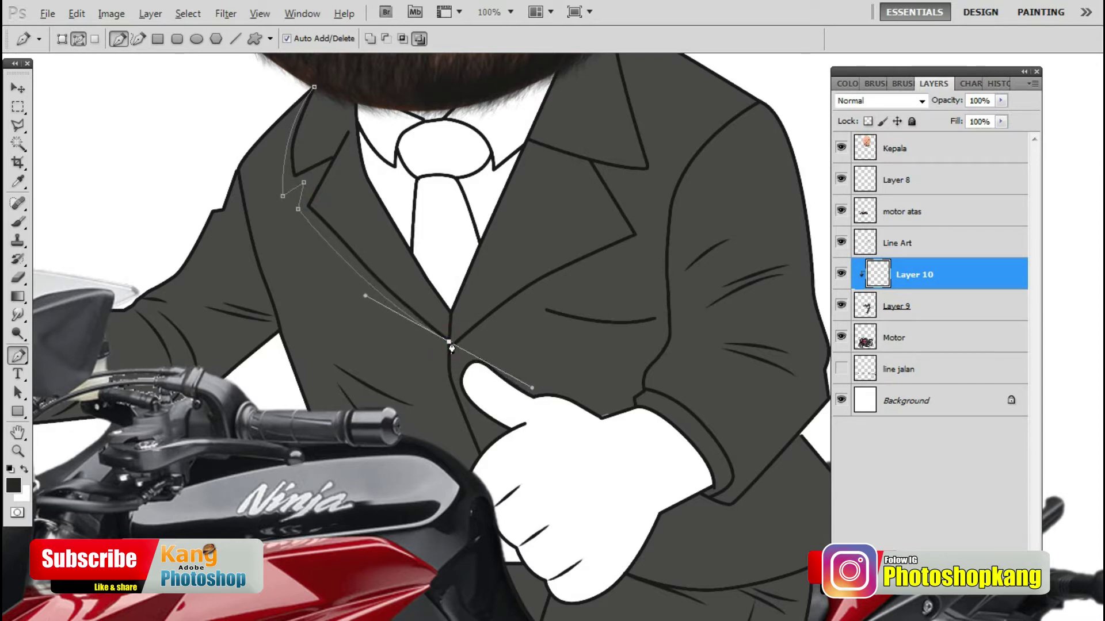
pyautogui.moveTo(362, 263); pyautogui.dragTo(338, 245)
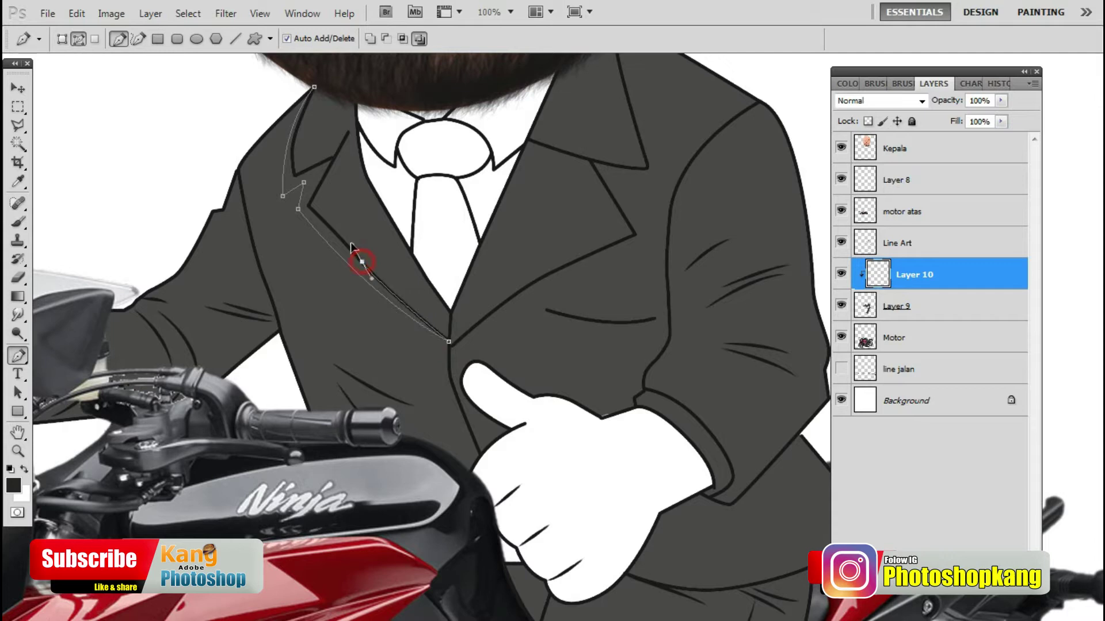
pyautogui.click(310, 207)
pyautogui.click(336, 156)
pyautogui.scroll(3, 311, 173)
pyautogui.click(314, 222)
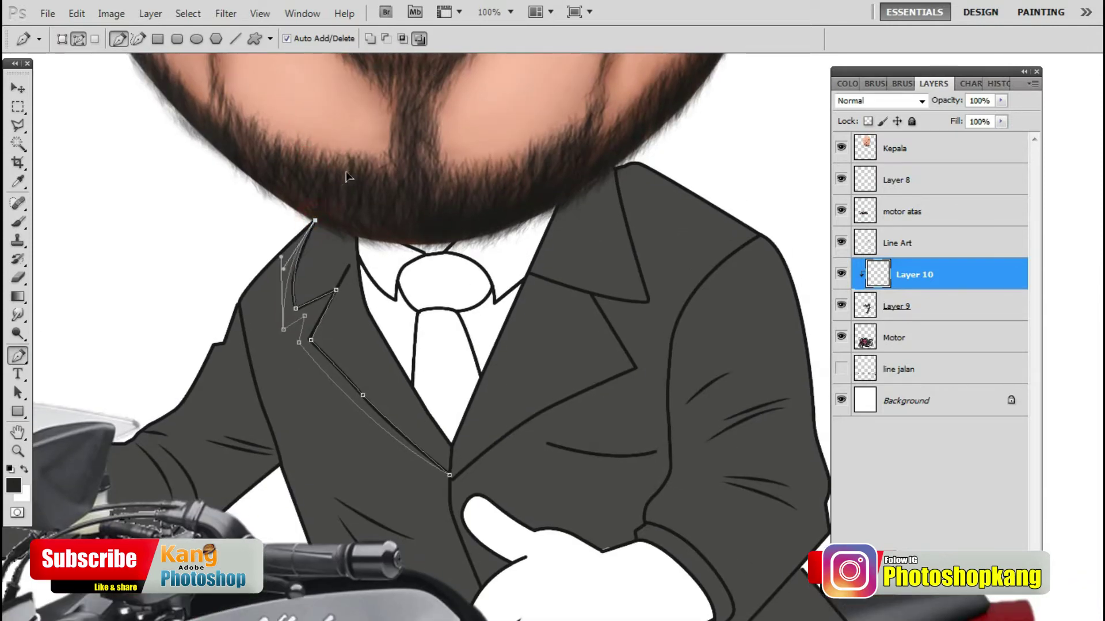
# Trace a closed pen path along the right lapel, from notch to collar.
pyautogui.moveTo(455, 368); pyautogui.dragTo(312, 300)
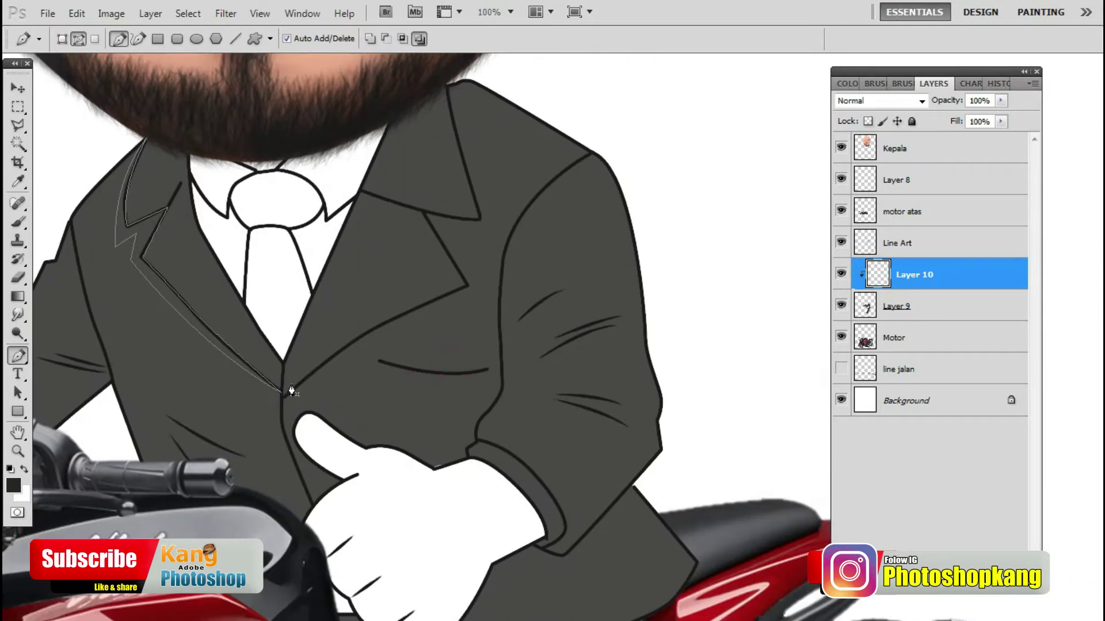
pyautogui.moveTo(477, 296)
pyautogui.mouseDown()
pyautogui.moveTo(523, 297)
pyautogui.moveTo(483, 299)
pyautogui.mouseUp()
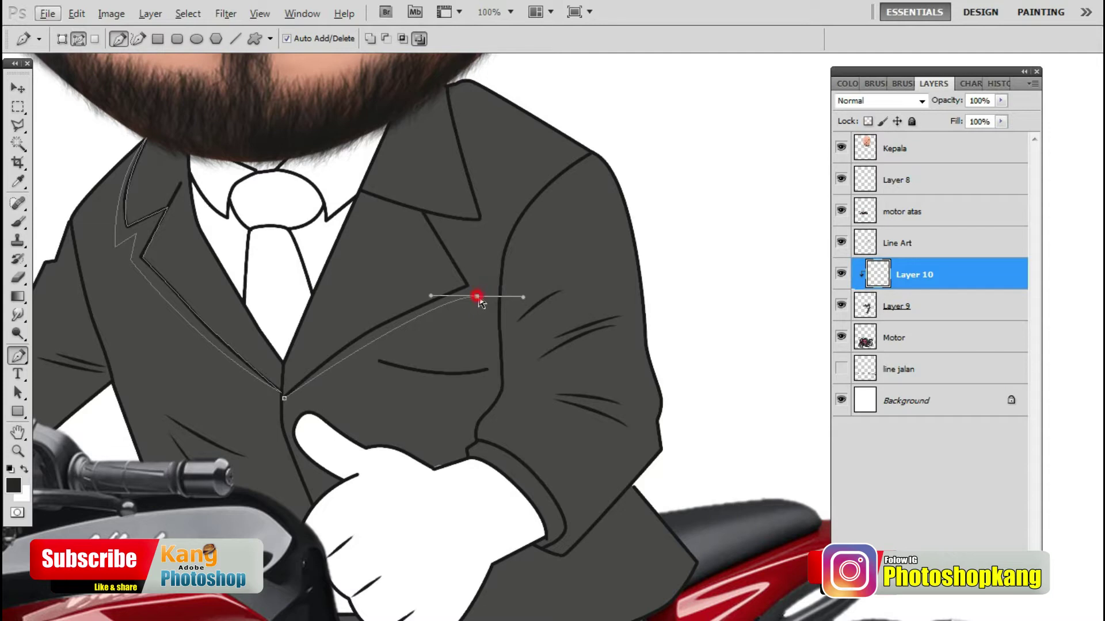
pyautogui.click(445, 225)
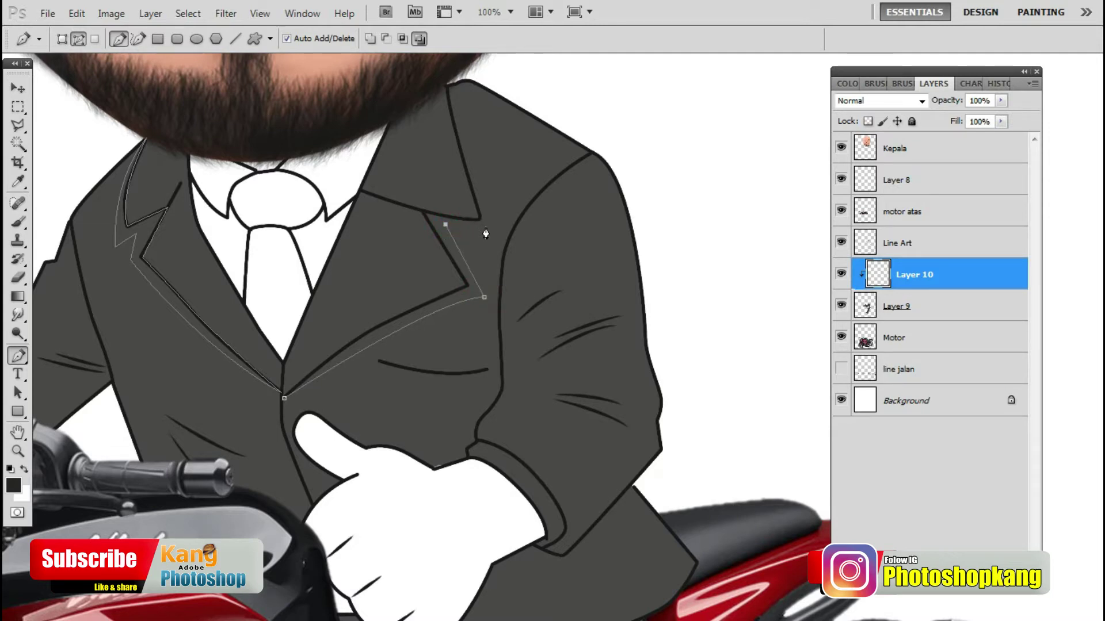
pyautogui.click(481, 219)
pyautogui.click(481, 221)
pyautogui.click(422, 211)
pyautogui.click(467, 286)
pyautogui.moveTo(344, 349); pyautogui.dragTo(310, 377)
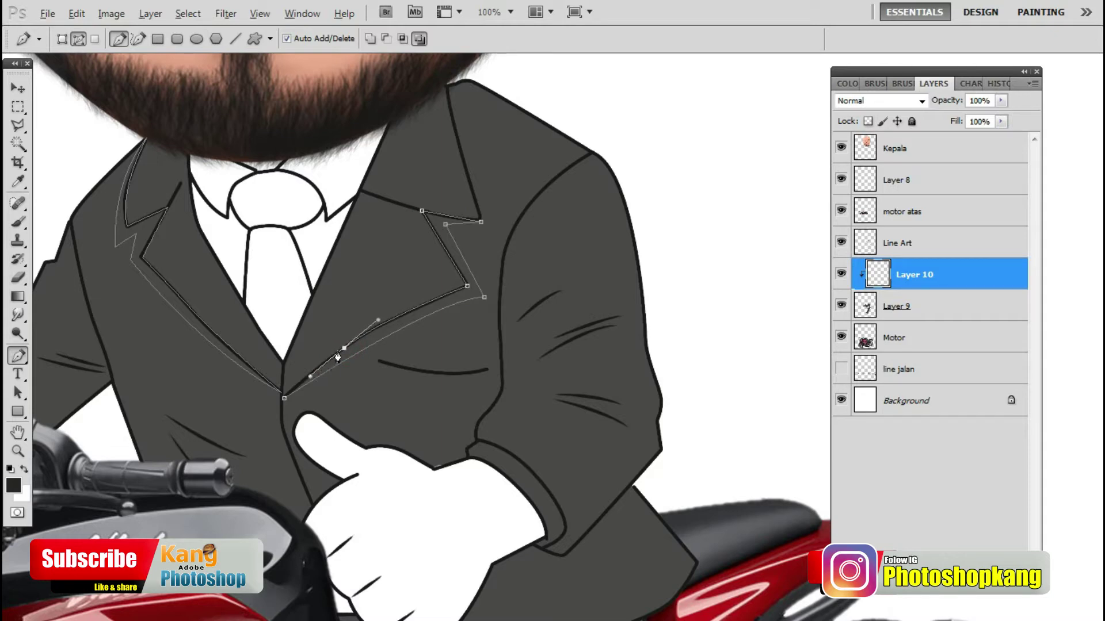
pyautogui.keyDown('alt'); pyautogui.click(344, 348); pyautogui.keyUp('alt')
pyautogui.click(284, 398)
# Trace a closed pen path along the jacket hem under the glove.
pyautogui.moveTo(435, 618); pyautogui.dragTo(385, 462)
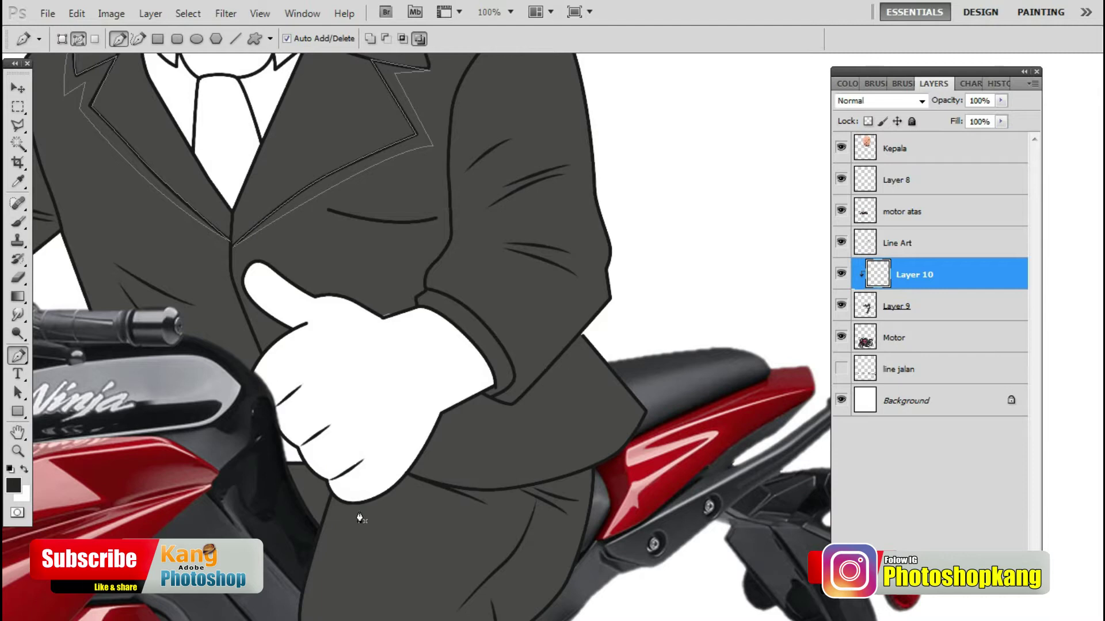
pyautogui.click(346, 501)
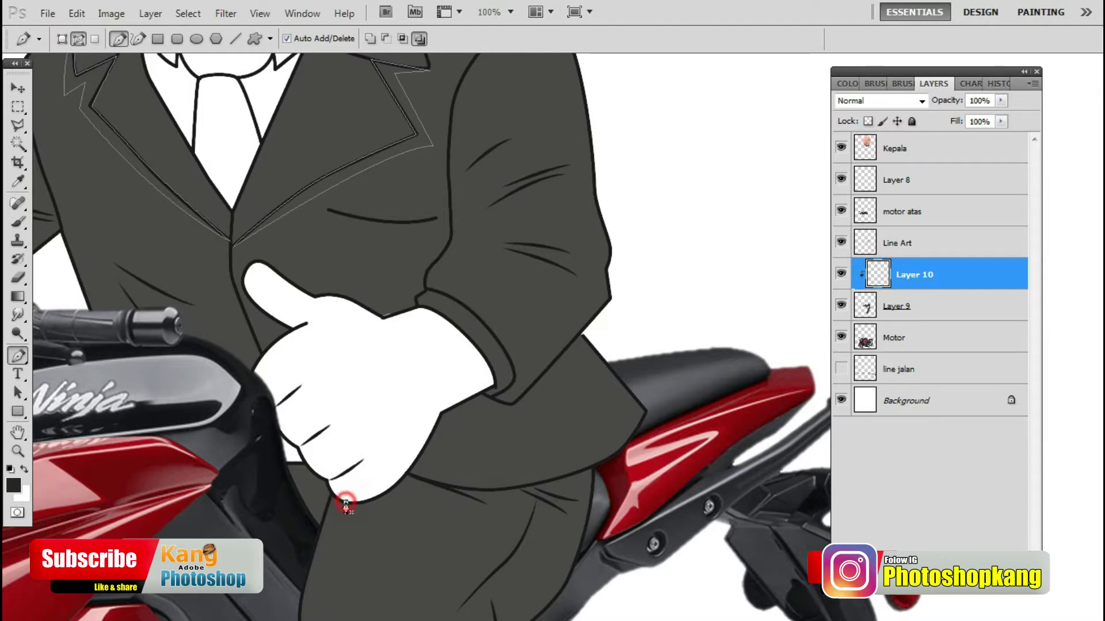
pyautogui.moveTo(434, 488); pyautogui.dragTo(450, 486)
pyautogui.keyDown('alt'); pyautogui.click(407, 495); pyautogui.keyUp('alt')
pyautogui.click(433, 493)
pyautogui.moveTo(501, 509); pyautogui.dragTo(524, 526)
pyautogui.moveTo(590, 467); pyautogui.dragTo(637, 435)
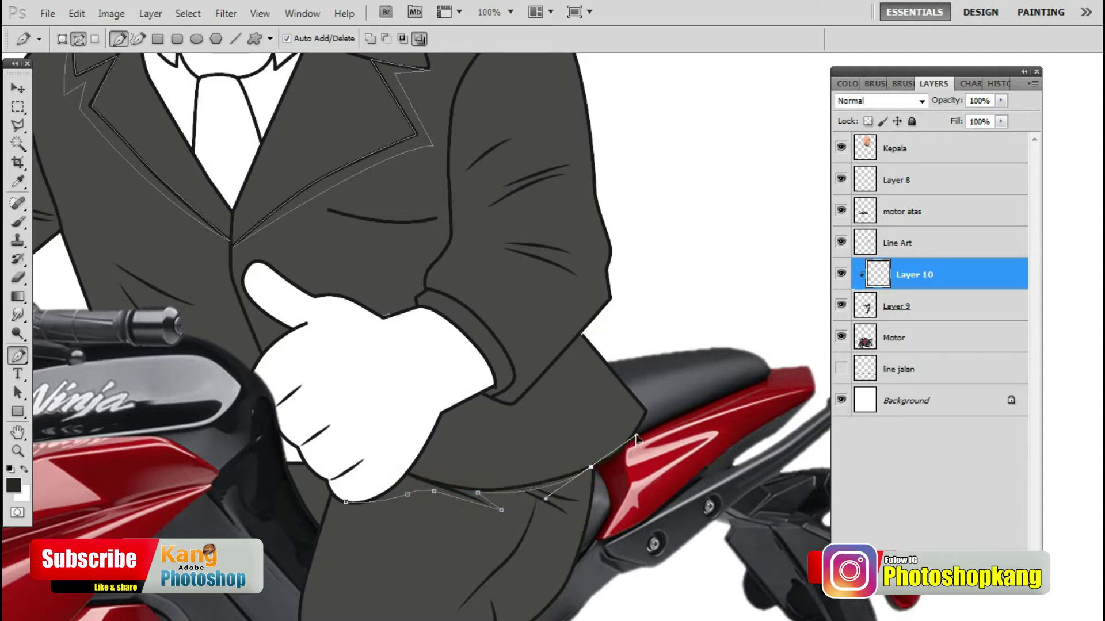
pyautogui.keyDown('alt'); pyautogui.click(591, 468); pyautogui.keyUp('alt')
pyautogui.hotkey('ctrl', 'z')
pyautogui.moveTo(421, 479); pyautogui.dragTo(348, 451)
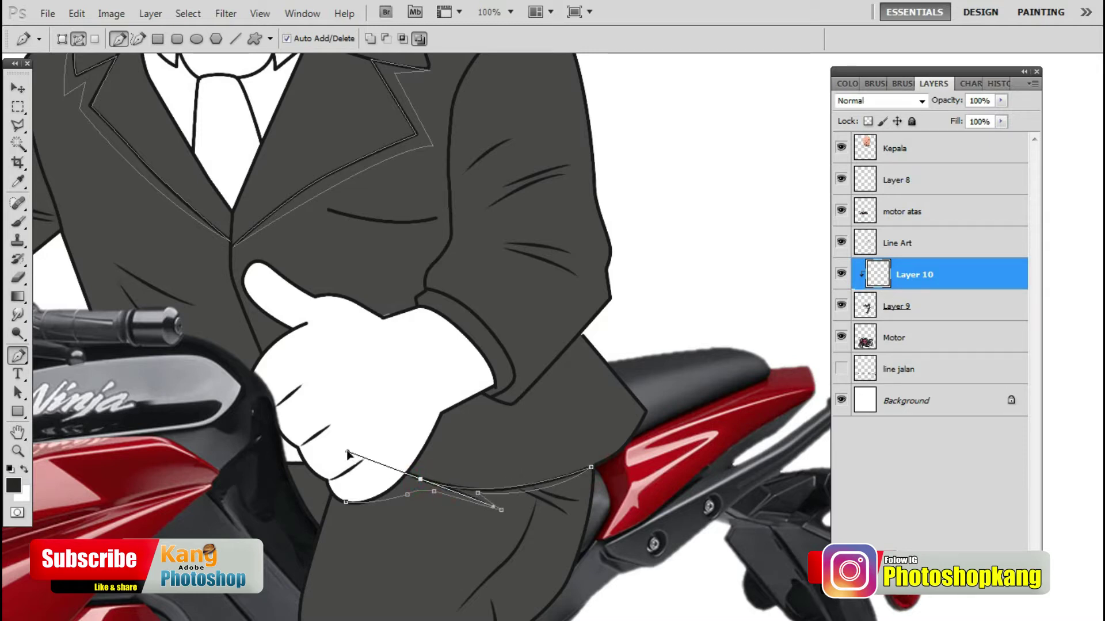
pyautogui.keyDown('alt'); pyautogui.moveTo(421, 479); pyautogui.dragTo(408, 473); pyautogui.keyUp('alt')
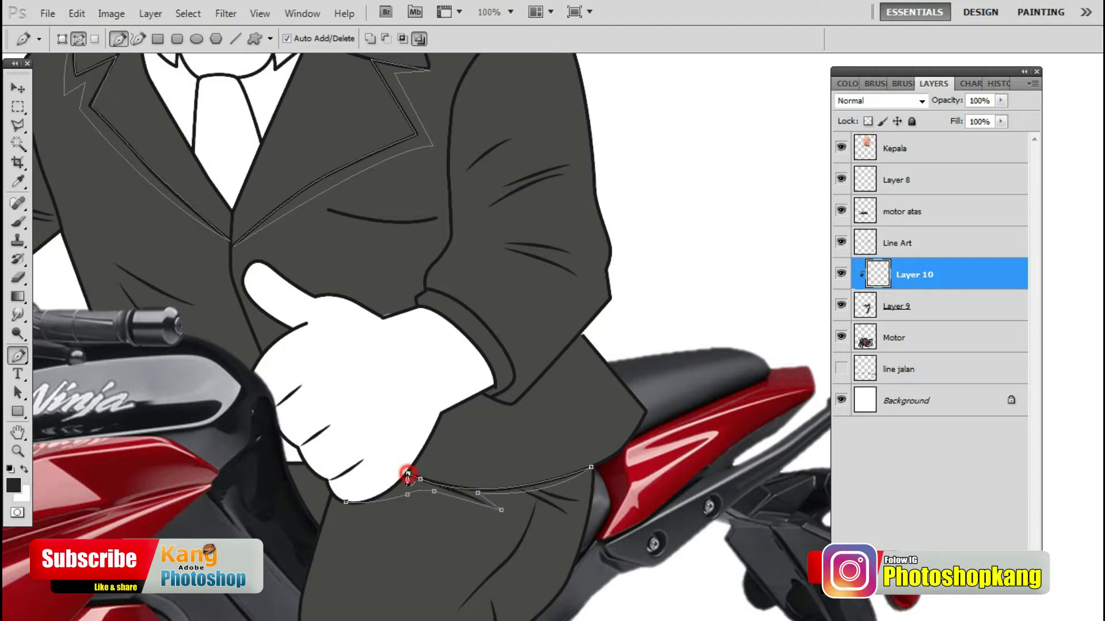
pyautogui.moveTo(345, 501); pyautogui.dragTo(316, 496)
# Start a curved pen path along the sleeve cuff.
pyautogui.moveTo(441, 417); pyautogui.dragTo(479, 402)
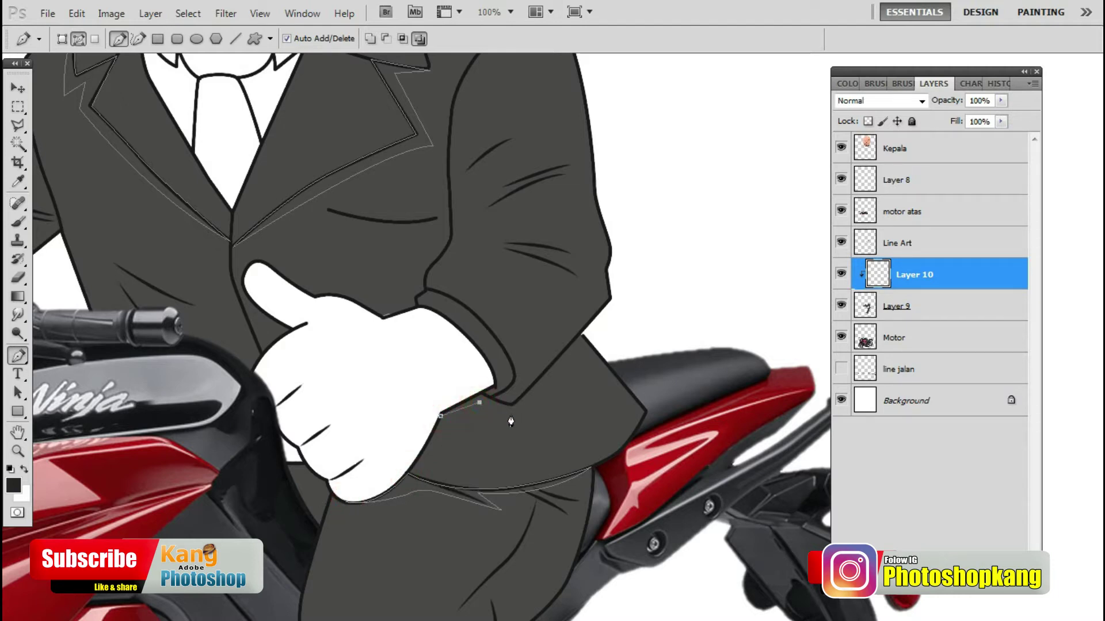
pyautogui.click(580, 335)
pyautogui.click(511, 407)
# Trace a closed pen path down the jacket's left front edge.
pyautogui.moveTo(236, 349); pyautogui.dragTo(427, 469)
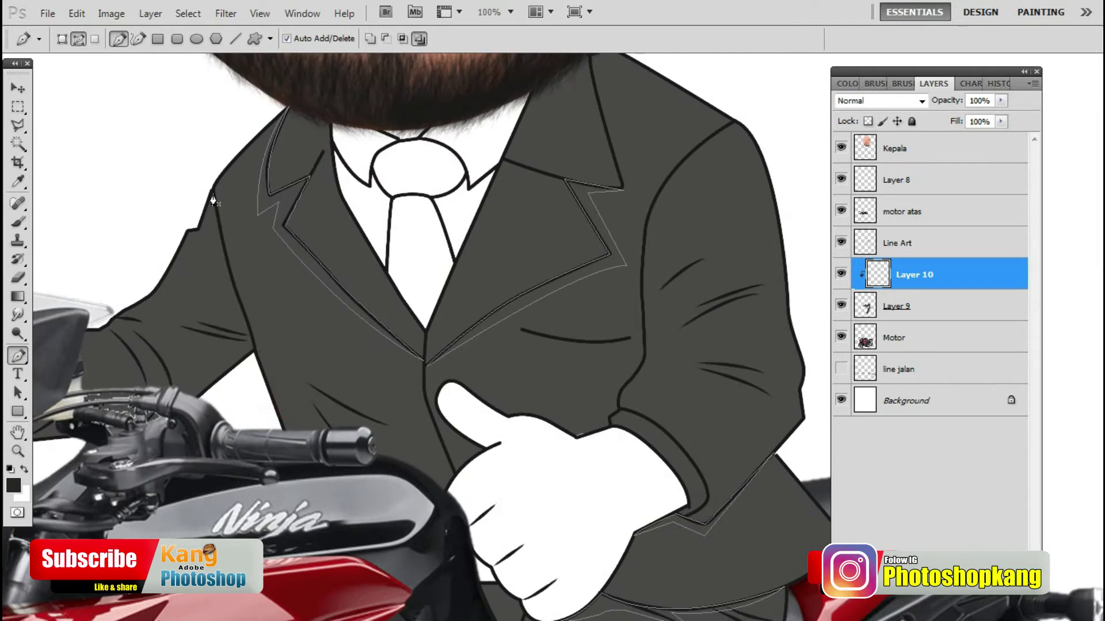
pyautogui.click(212, 188)
pyautogui.moveTo(248, 328); pyautogui.dragTo(275, 384)
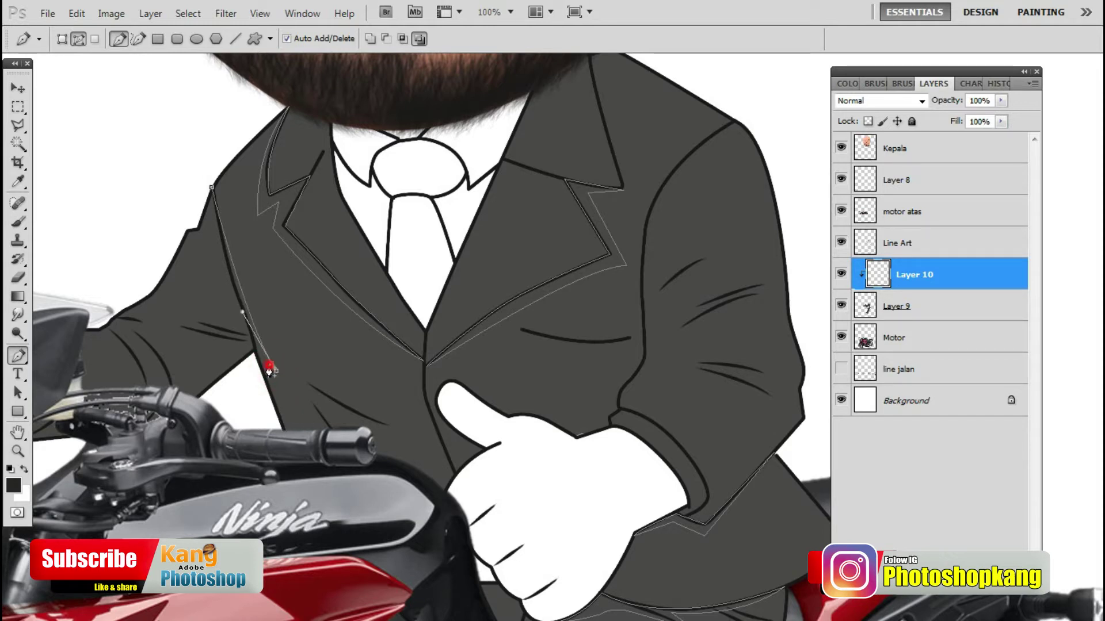
pyautogui.moveTo(265, 368); pyautogui.dragTo(292, 377)
pyautogui.scroll(1, 280, 380)
pyautogui.click(263, 364)
pyautogui.click(320, 549)
pyautogui.moveTo(236, 301)
pyautogui.mouseDown()
pyautogui.moveTo(251, 459)
pyautogui.moveTo(234, 407)
pyautogui.mouseUp()
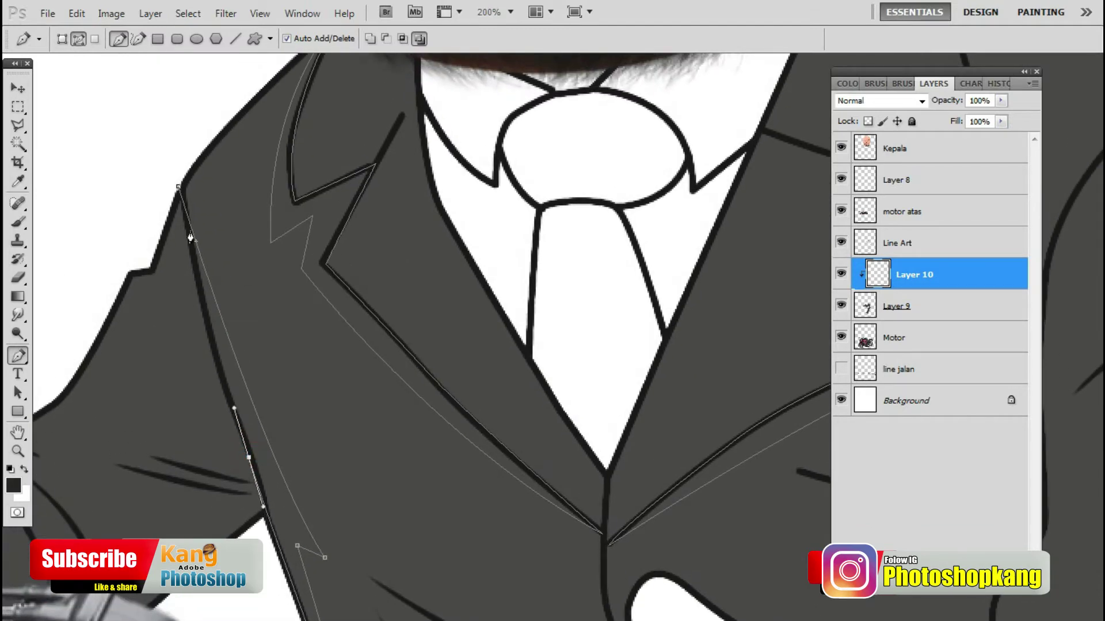
pyautogui.click(178, 188)
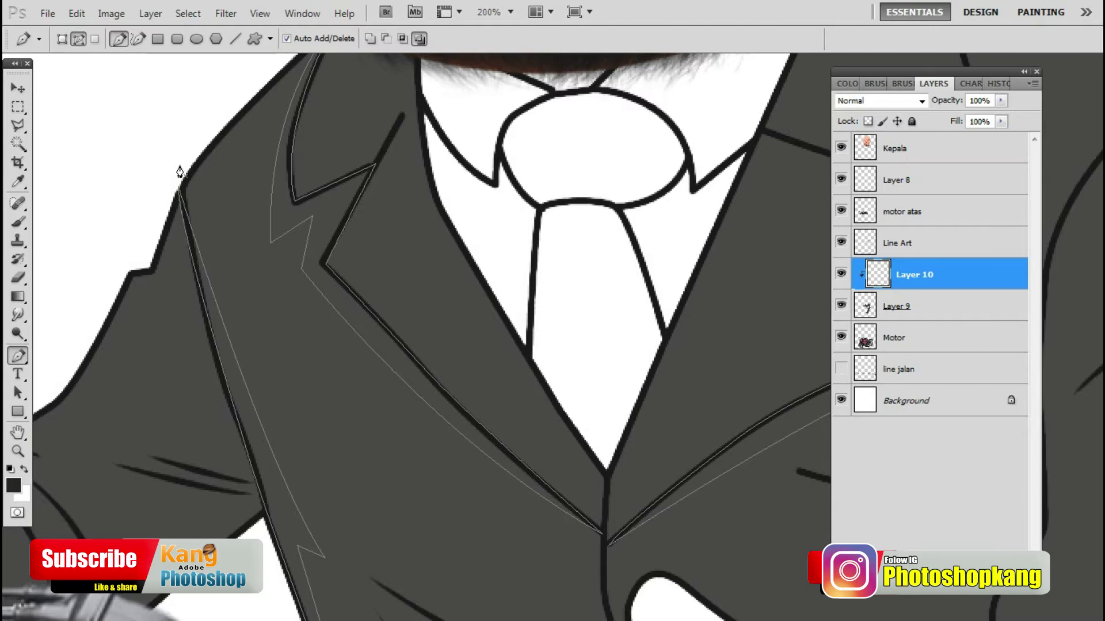
# Start a pen path at the sleeve notch curving up the right sleeve's inner edge.
pyautogui.scroll(-3, 400, 312)
pyautogui.scroll(-5, 338, 352)
pyautogui.scroll(-2, 473, 300)
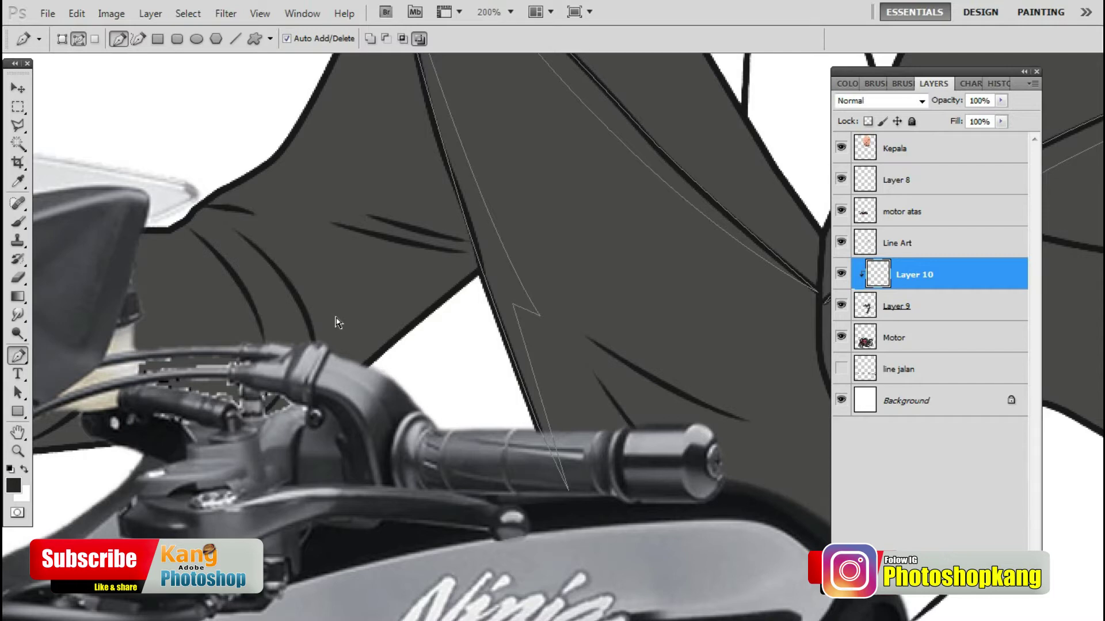
pyautogui.scroll(-2, 372, 374)
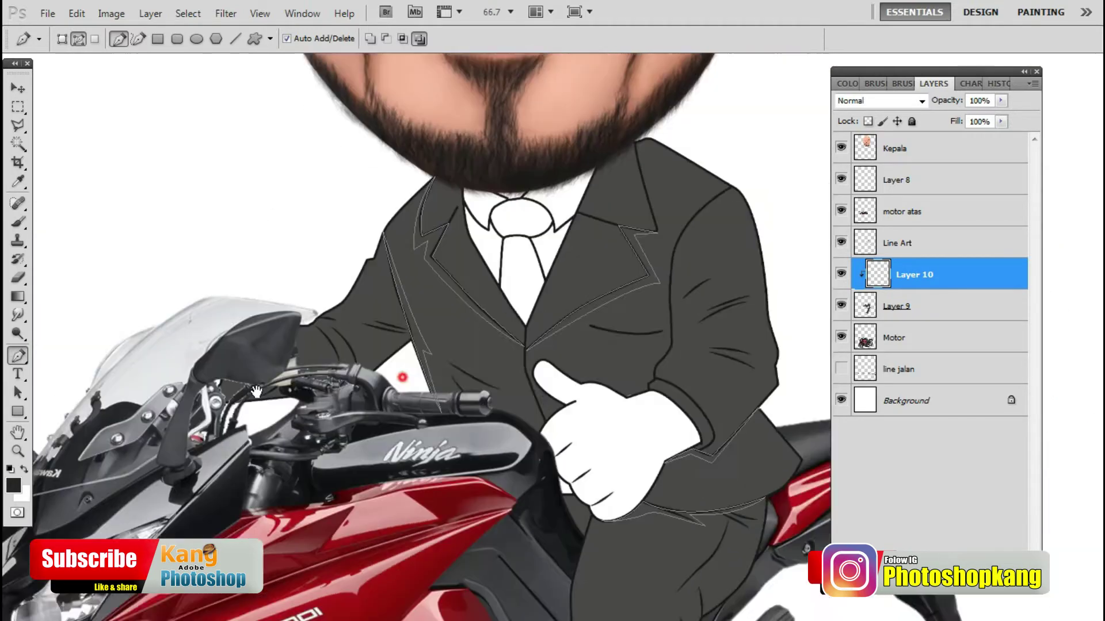
pyautogui.moveTo(256, 392); pyautogui.dragTo(32, 406)
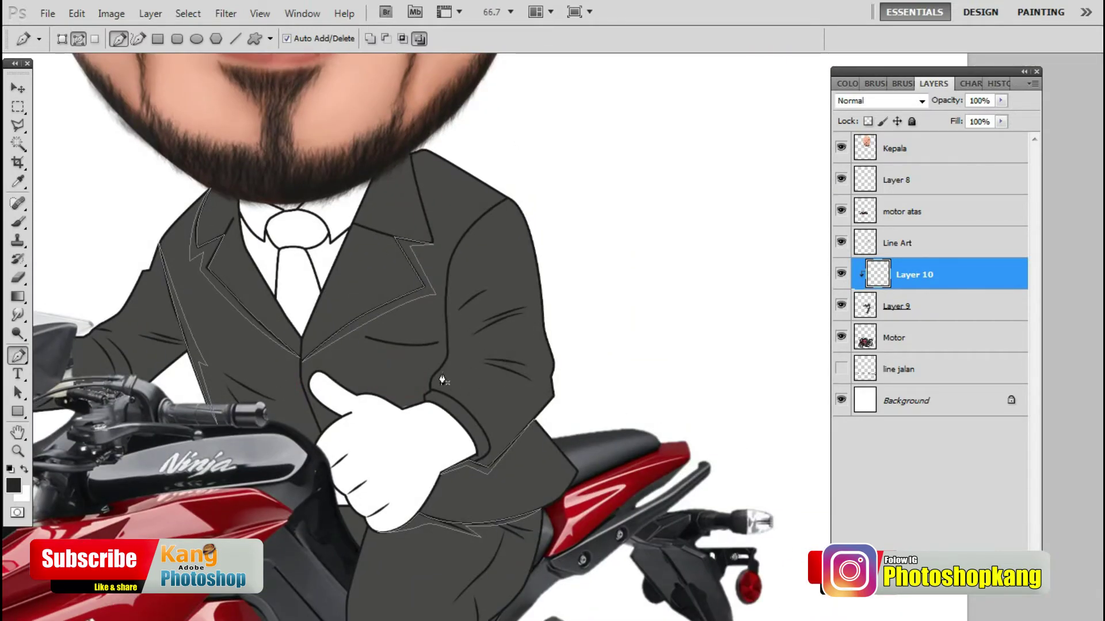
pyautogui.scroll(2, 444, 390)
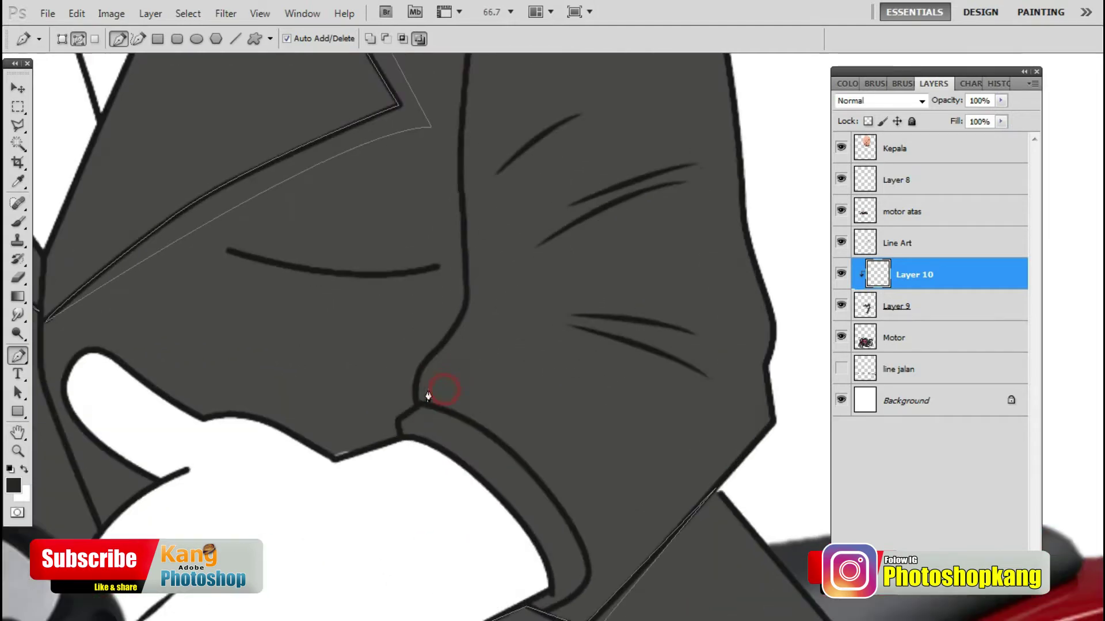
pyautogui.click(412, 400)
pyautogui.moveTo(421, 349); pyautogui.dragTo(448, 303)
pyautogui.moveTo(456, 263); pyautogui.dragTo(456, 242)
# Continue the sleeve path down to the cuff, then zoom out to the whole jacket.
pyautogui.moveTo(462, 116); pyautogui.dragTo(462, 371)
pyautogui.moveTo(465, 297); pyautogui.dragTo(471, 279)
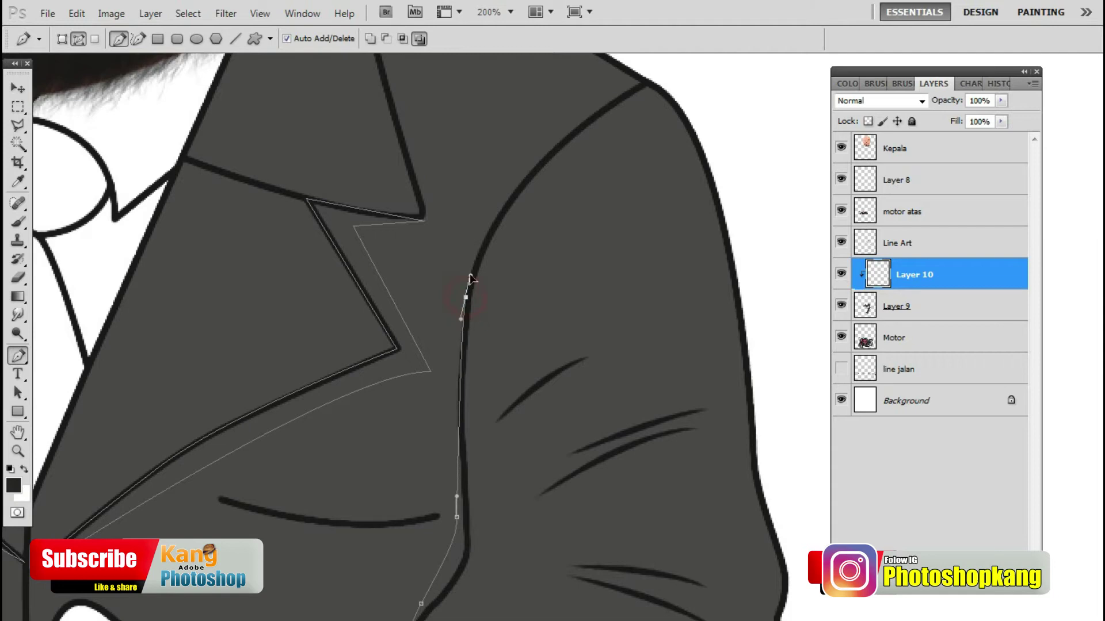
pyautogui.moveTo(466, 504)
pyautogui.mouseDown()
pyautogui.moveTo(470, 544)
pyautogui.moveTo(498, 343)
pyautogui.moveTo(467, 373)
pyautogui.mouseUp()
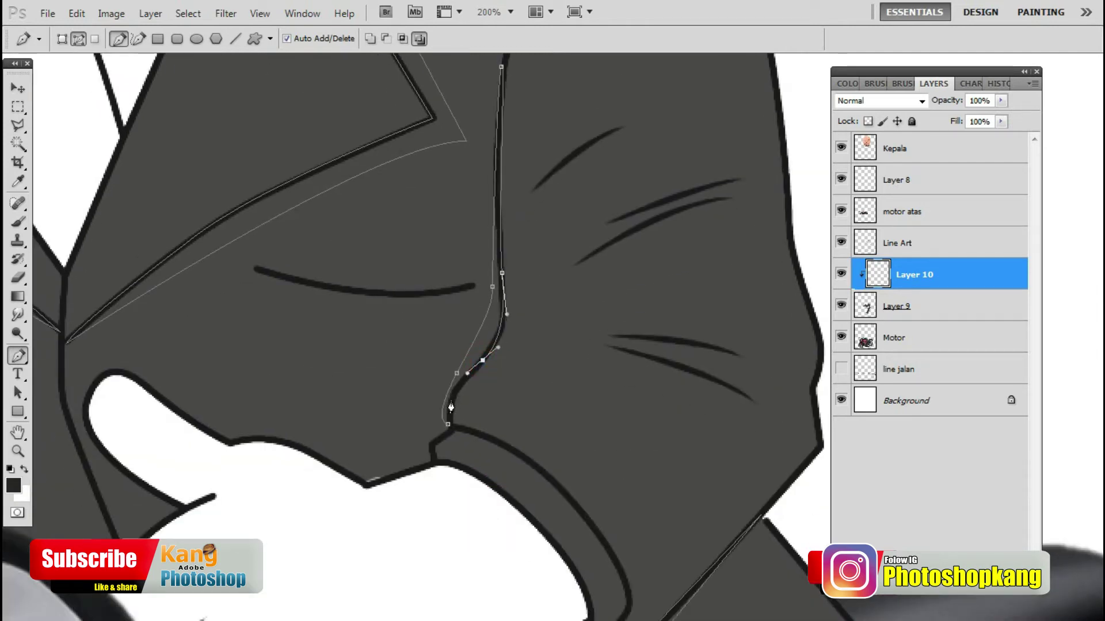
pyautogui.moveTo(448, 424); pyautogui.dragTo(449, 465)
pyautogui.moveTo(604, 458); pyautogui.dragTo(576, 265)
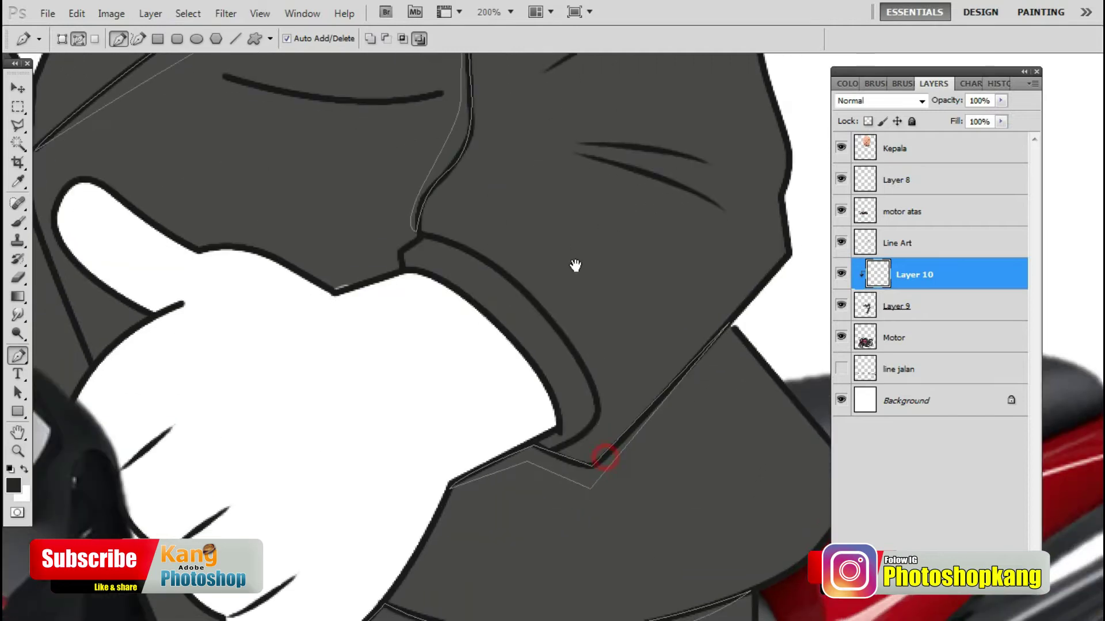
pyautogui.hotkey('ctrl', '-')
pyautogui.hotkey('ctrl', '-')
pyautogui.hotkey('ctrl', '-')
pyautogui.moveTo(489, 296); pyautogui.dragTo(441, 350)
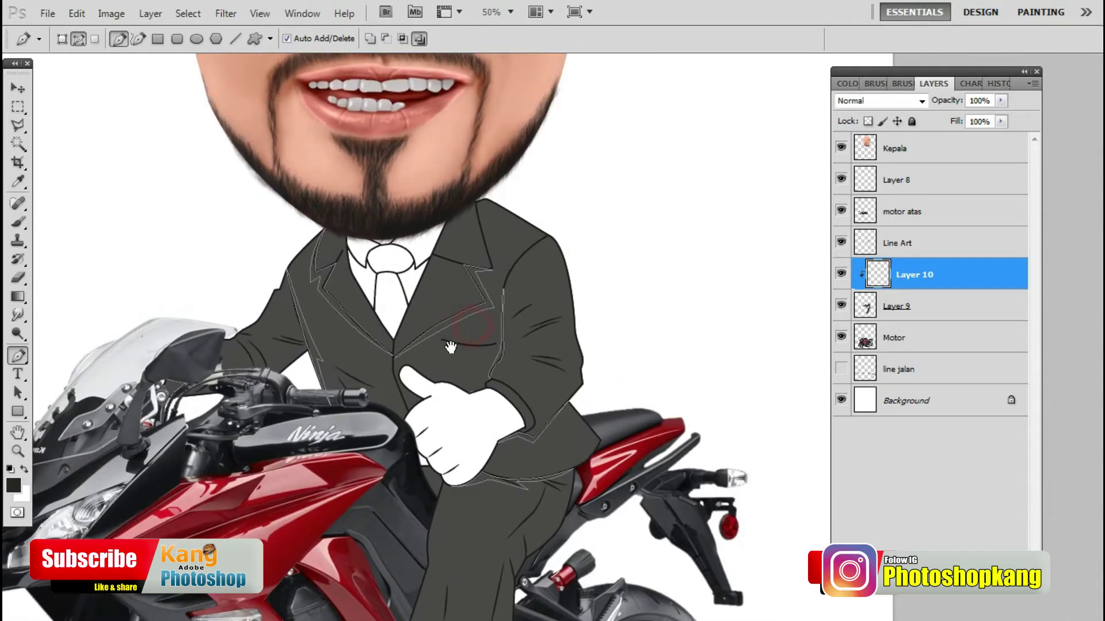
# Turn the jacket paths into a selection and set the brush to 100% opacity and flow.
pyautogui.rightClick(447, 283)
pyautogui.click(513, 358)
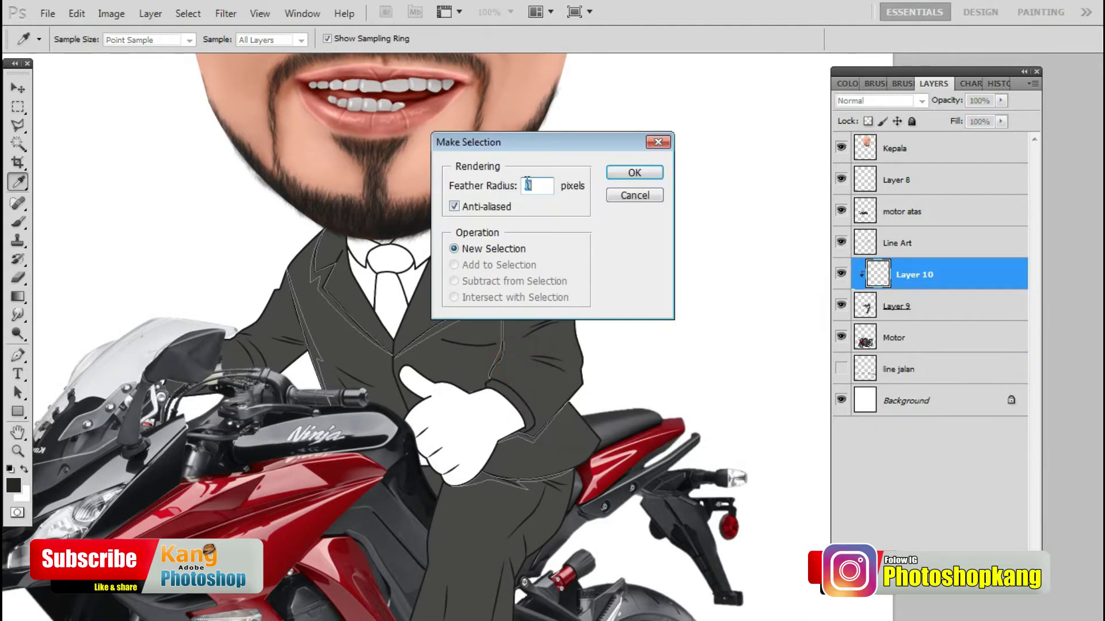
pyautogui.click(633, 172)
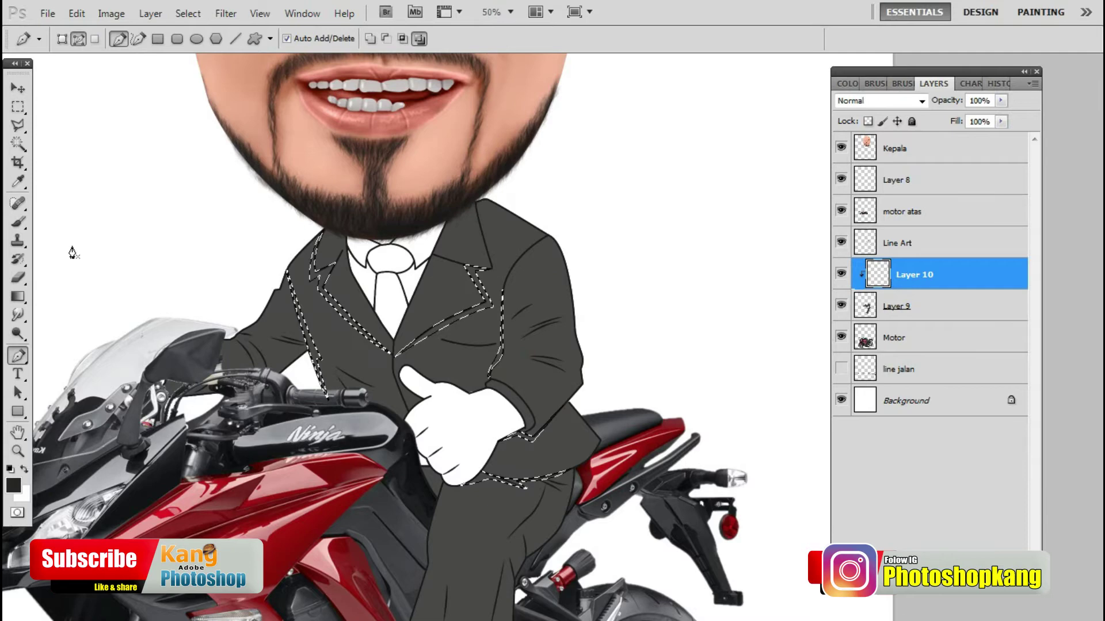
pyautogui.click(18, 223)
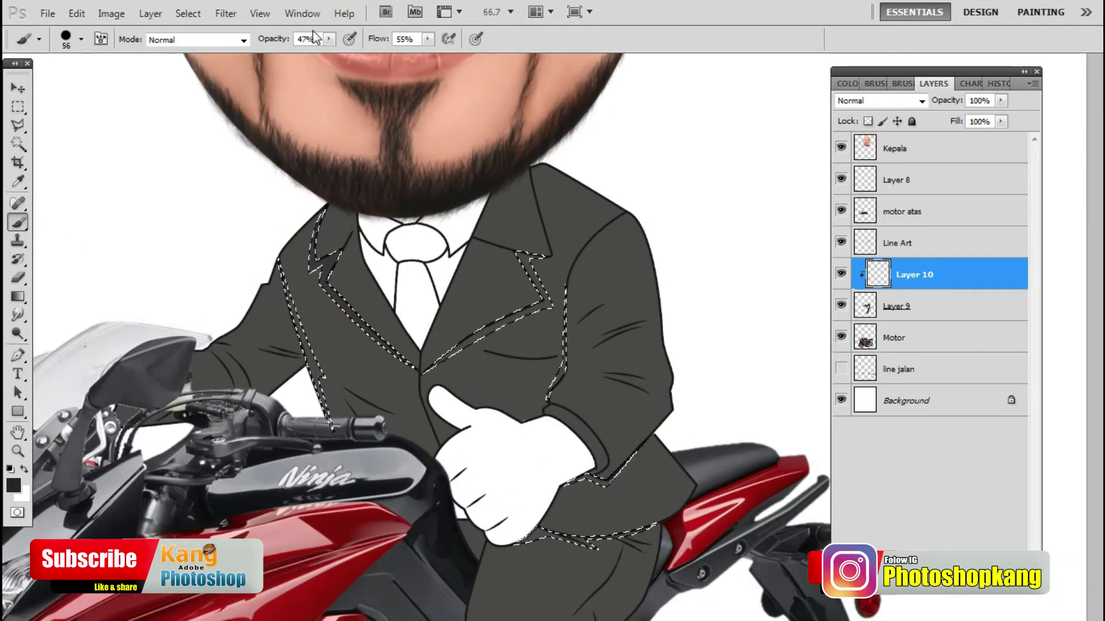
pyautogui.moveTo(329, 38)
pyautogui.mouseDown()
pyautogui.moveTo(374, 55)
pyautogui.moveTo(466, 54)
pyautogui.mouseUp()
pyautogui.moveTo(324, 224)
pyautogui.mouseDown()
pyautogui.moveTo(338, 299)
pyautogui.moveTo(521, 254)
pyautogui.mouseUp()
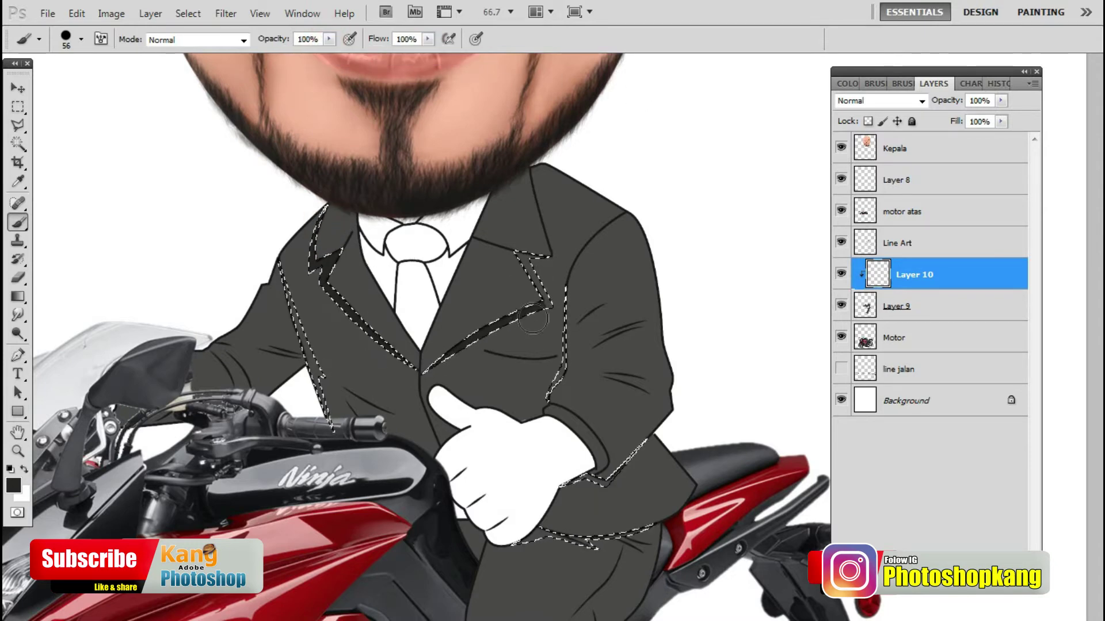
# Paint dark shadows along the sleeve cuff, bottom hem and left edge, then deselect.
pyautogui.moveTo(611, 481); pyautogui.dragTo(581, 477)
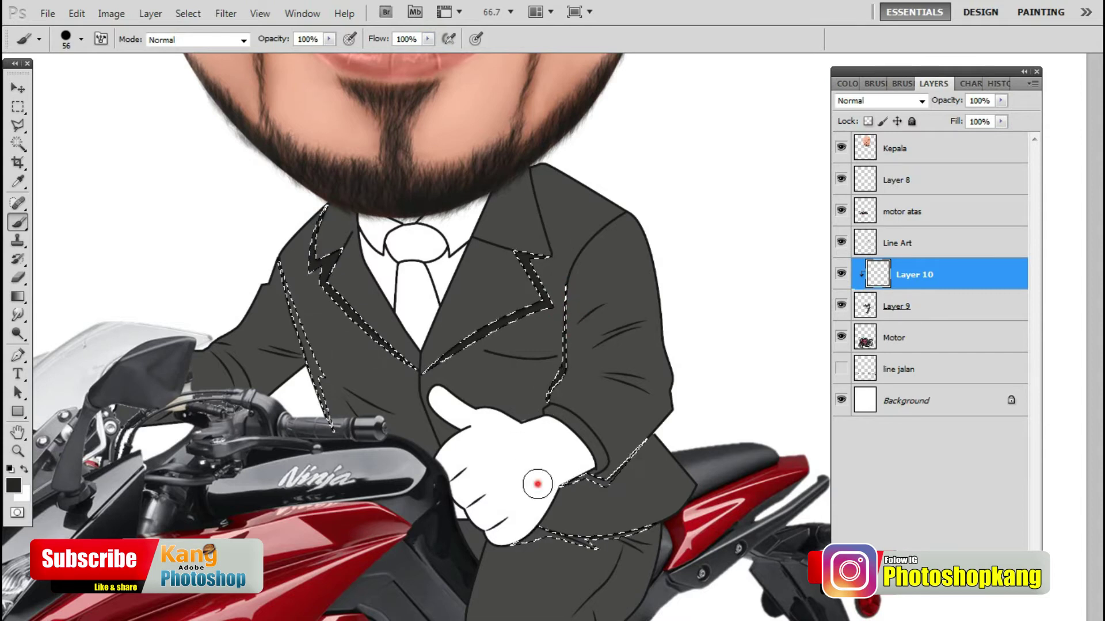
pyautogui.moveTo(650, 525); pyautogui.dragTo(541, 532)
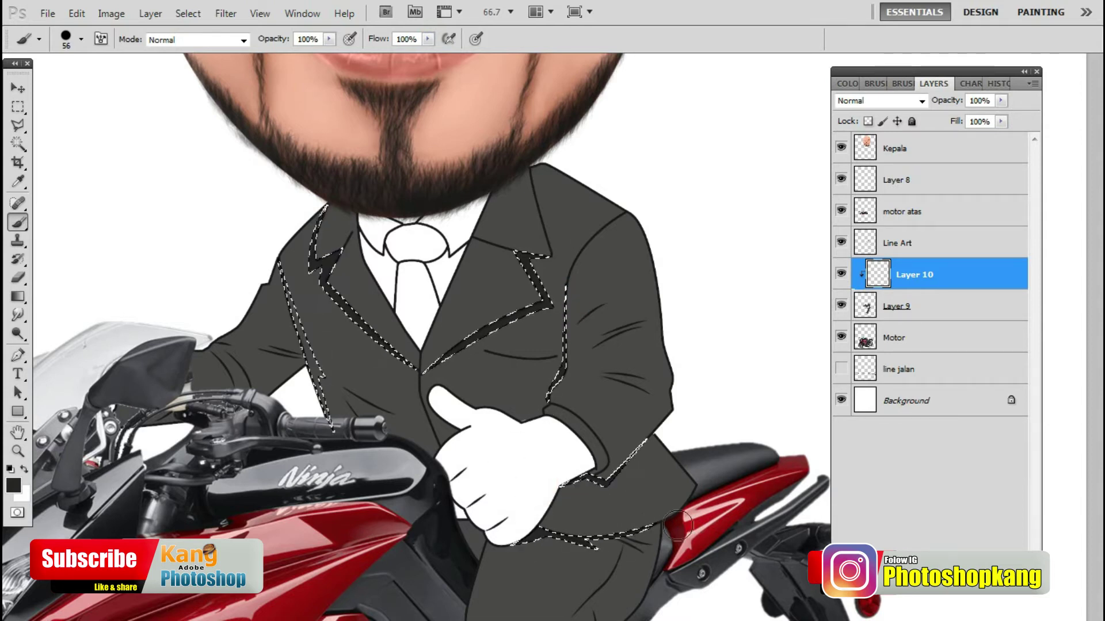
pyautogui.moveTo(301, 389); pyautogui.dragTo(311, 339)
pyautogui.press('m')
pyautogui.hotkey('ctrl', 'd')
pyautogui.hscroll(2, 475, 380)
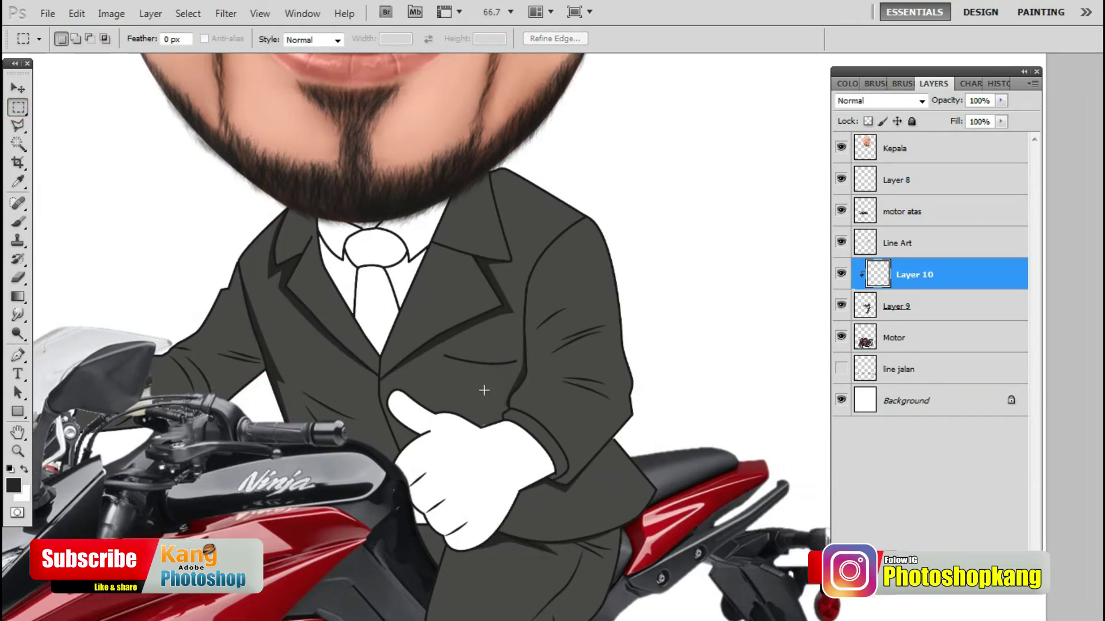
pyautogui.scroll(-2, 484, 390)
pyautogui.scroll(-3, 465, 487)
pyautogui.scroll(-3, 442, 399)
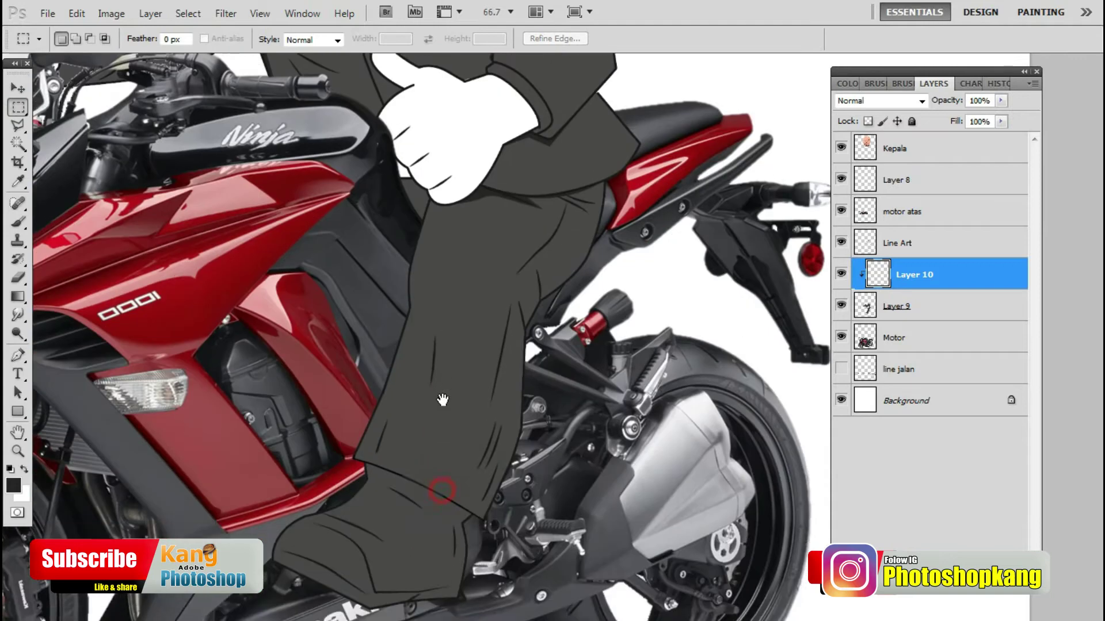
pyautogui.click(17, 355)
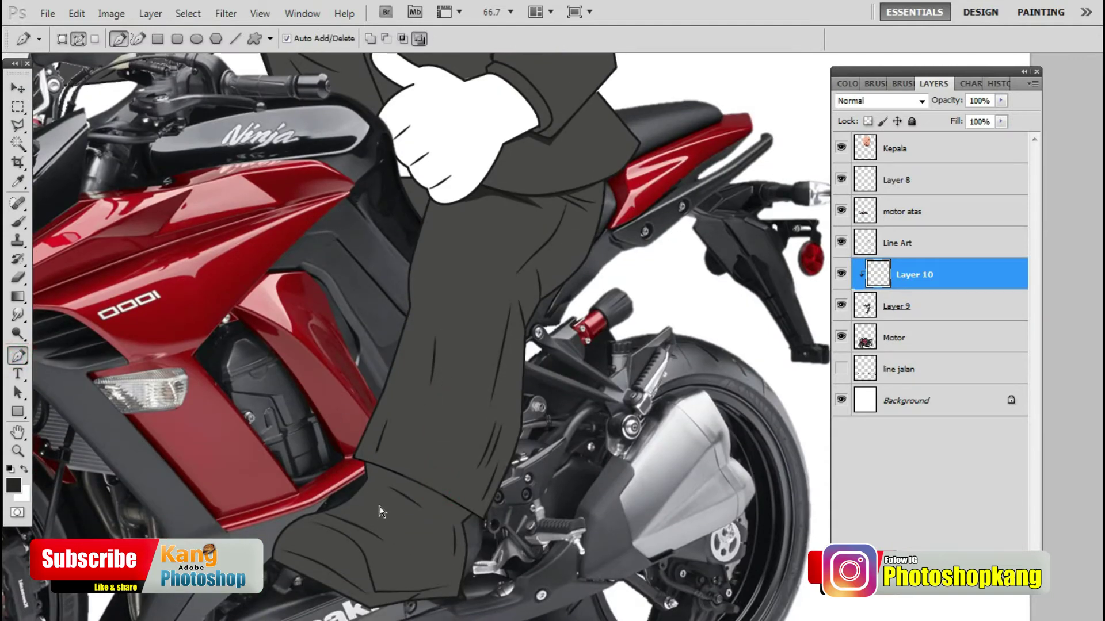
# Trace a closed shading path across the lower trouser leg.
pyautogui.scroll(1, 385, 521)
pyautogui.click(365, 451)
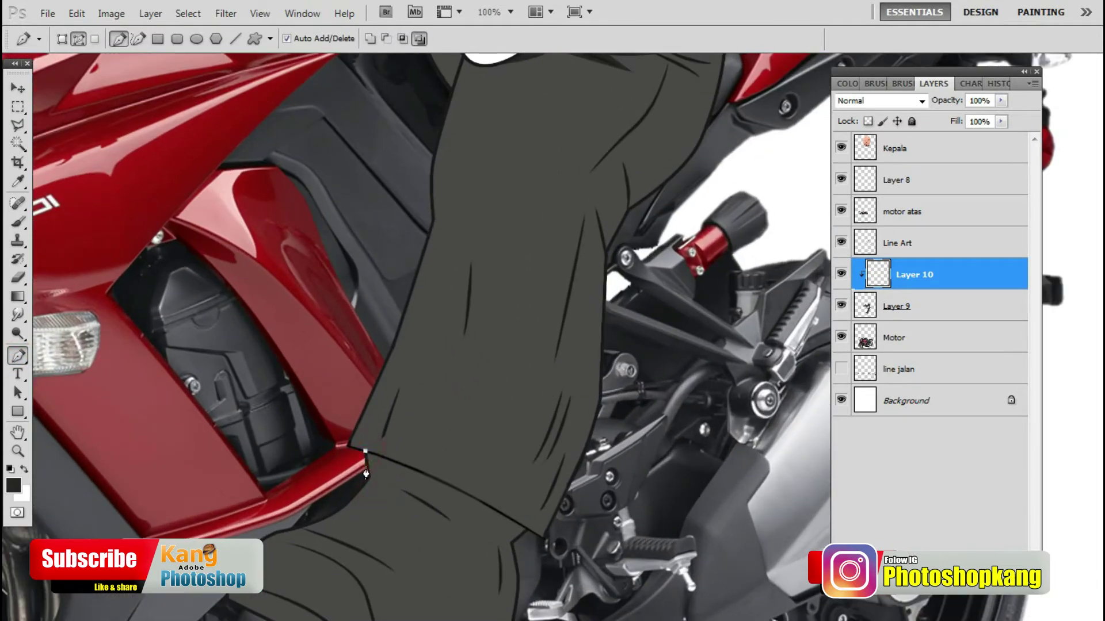
pyautogui.click(515, 540)
pyautogui.hotkey('ctrl', 'z')
pyautogui.click(518, 540)
pyautogui.moveTo(367, 453); pyautogui.dragTo(271, 426)
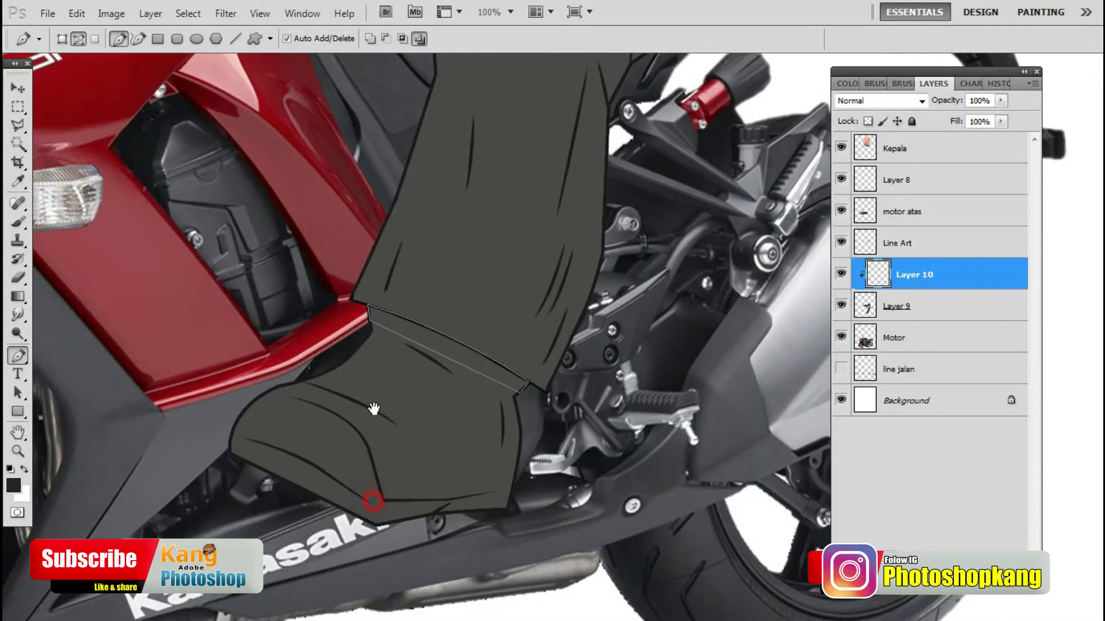
# Trace a closed shading path around the underside of the boot.
pyautogui.moveTo(372, 560); pyautogui.dragTo(372, 410)
pyautogui.moveTo(286, 451); pyautogui.dragTo(297, 459)
pyautogui.click(338, 481)
pyautogui.moveTo(372, 503); pyautogui.dragTo(390, 507)
pyautogui.moveTo(479, 495); pyautogui.dragTo(493, 496)
pyautogui.moveTo(512, 488); pyautogui.dragTo(510, 509)
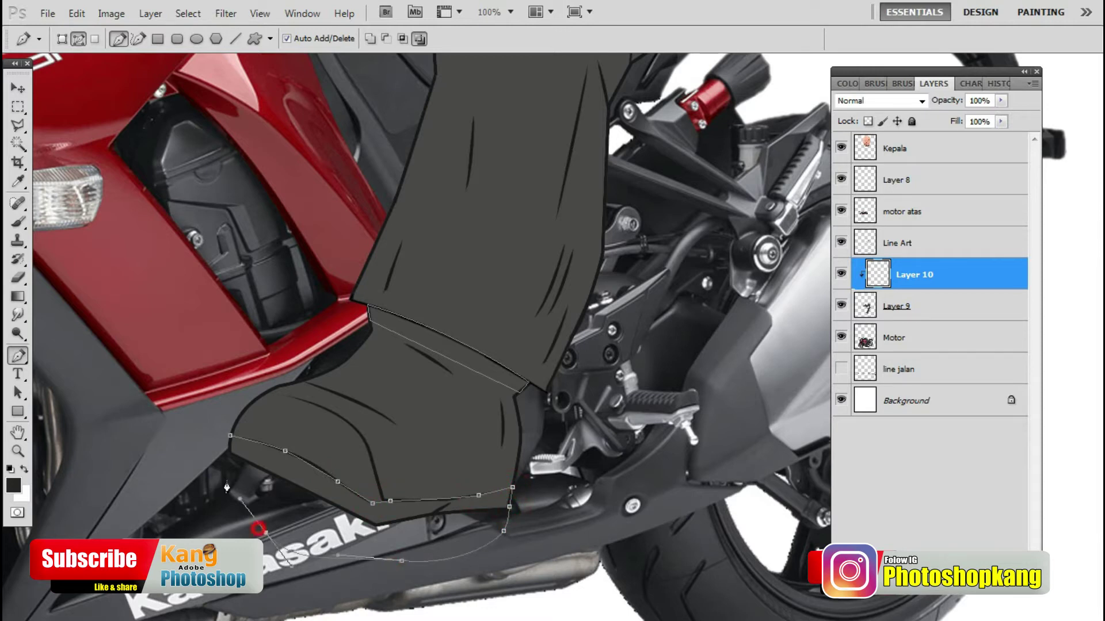
pyautogui.click(230, 436)
pyautogui.moveTo(312, 351); pyautogui.dragTo(423, 544)
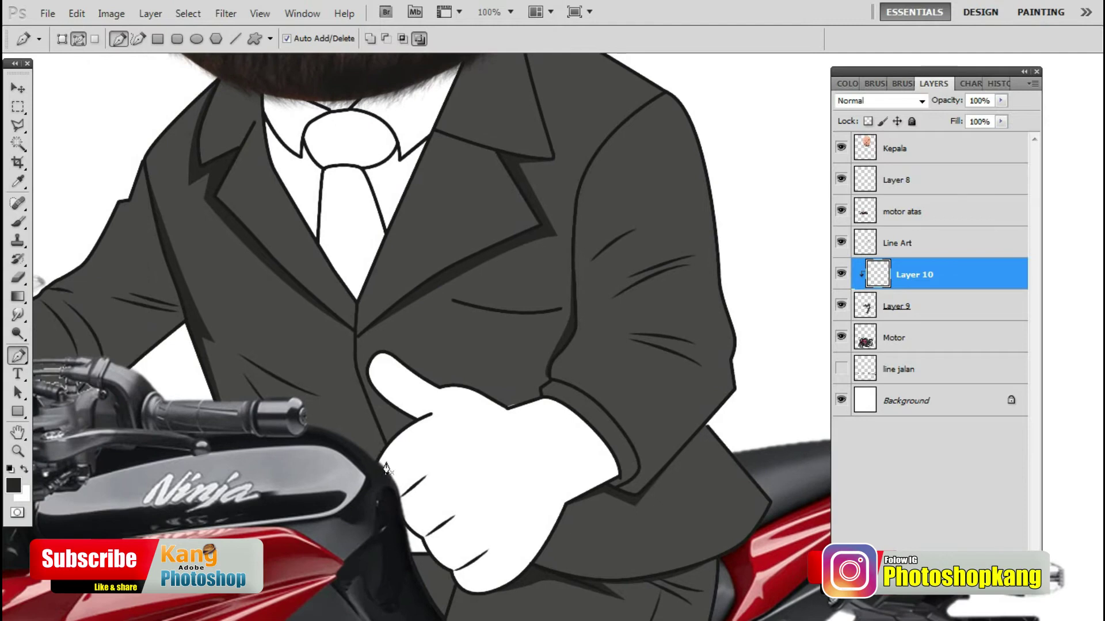
# Trace a closed shading path beside the gloved thumb.
pyautogui.moveTo(353, 378); pyautogui.dragTo(357, 397)
pyautogui.click(377, 459)
pyautogui.click(352, 378)
pyautogui.click(367, 373)
pyautogui.moveTo(370, 404); pyautogui.dragTo(404, 423)
pyautogui.click(417, 421)
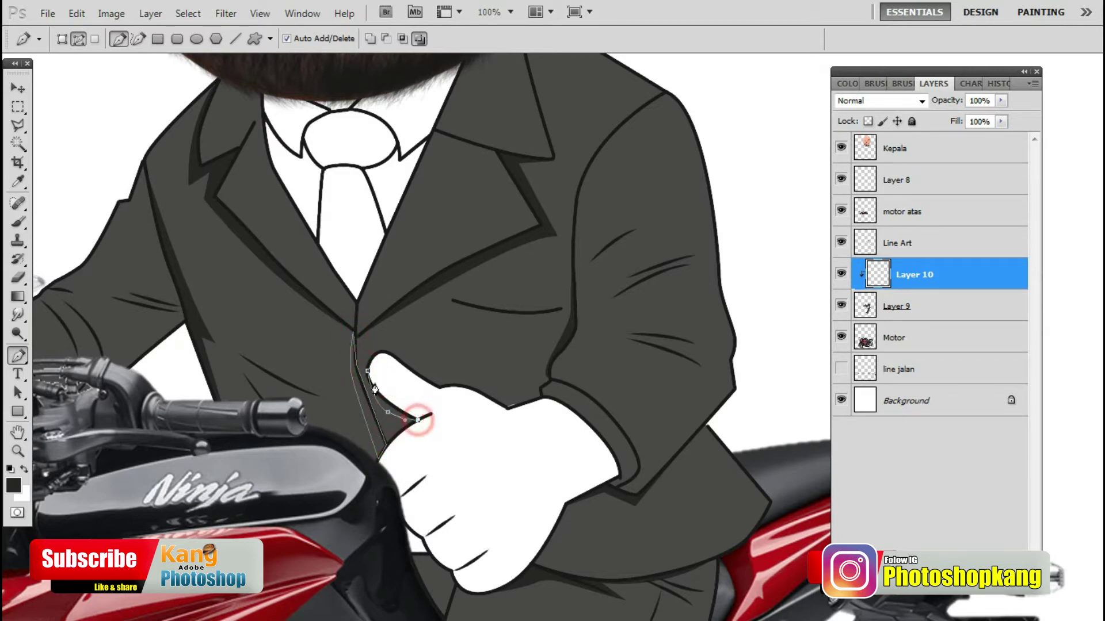
pyautogui.click(369, 375)
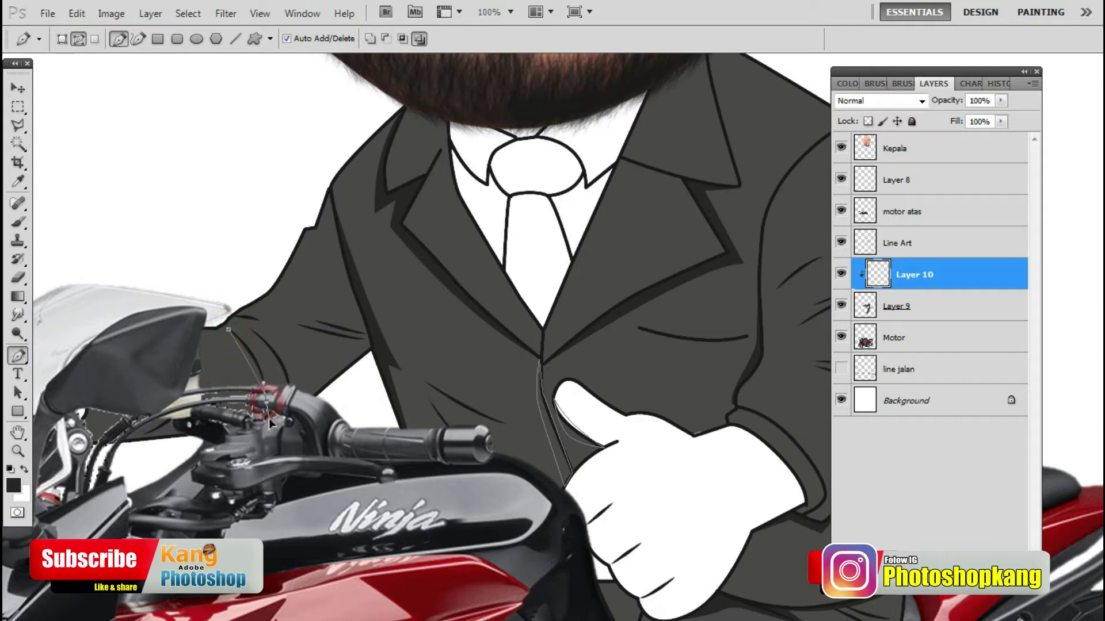
# Shape a curved shading path on the left sleeve near the handlebar.
pyautogui.moveTo(265, 406); pyautogui.dragTo(265, 405)
pyautogui.moveTo(288, 381); pyautogui.dragTo(286, 379)
pyautogui.moveTo(251, 330); pyautogui.dragTo(294, 364)
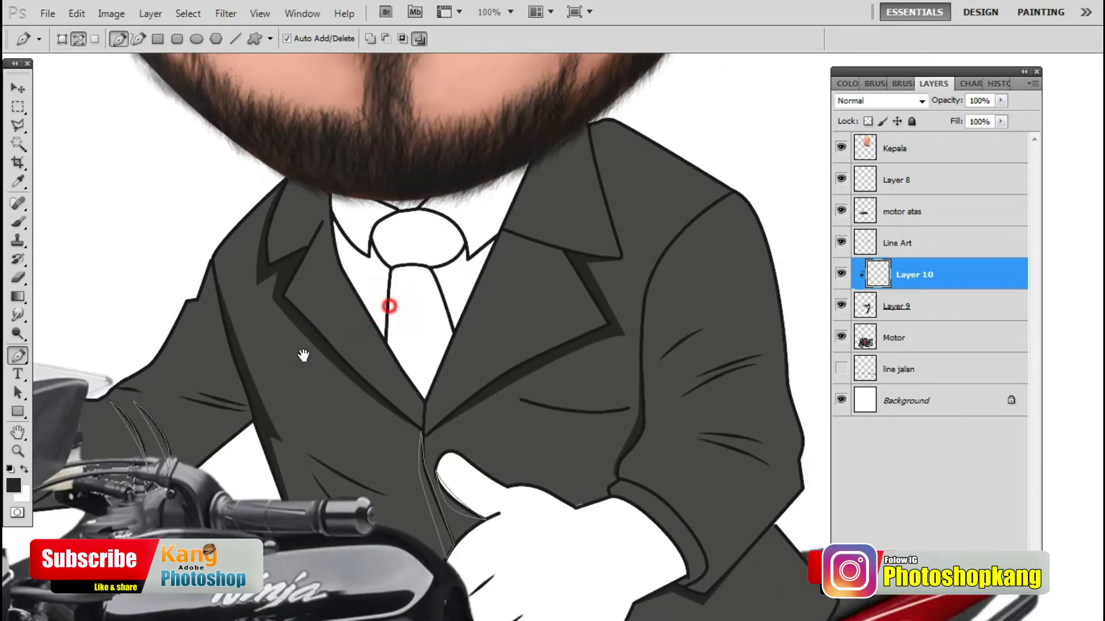
# Draw a short shading path along the right lapel edge.
pyautogui.moveTo(447, 276); pyautogui.dragTo(317, 355)
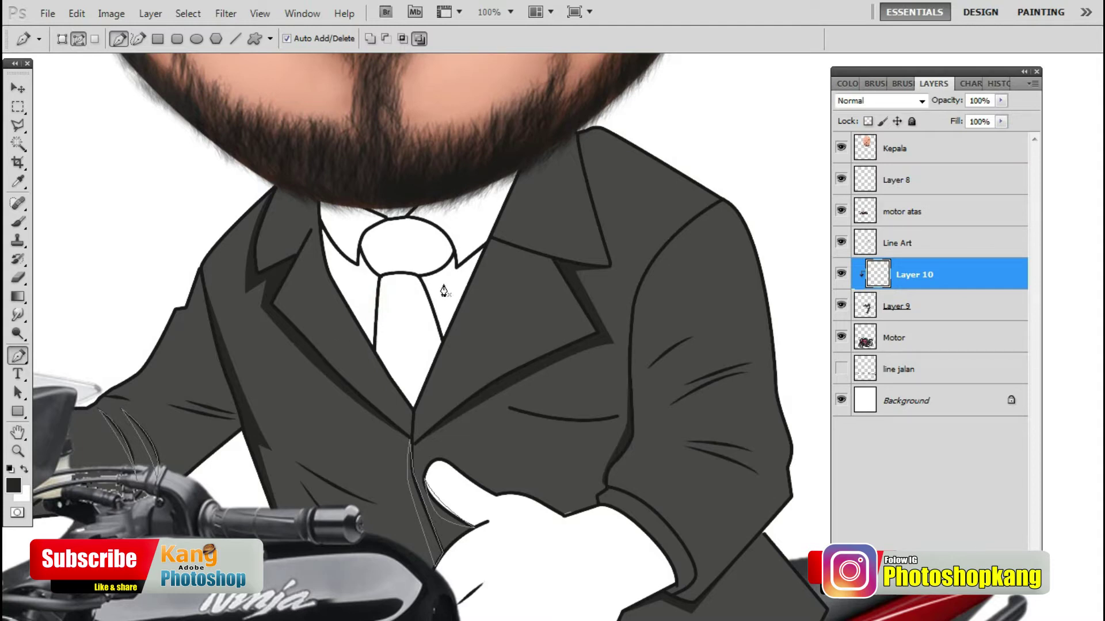
pyautogui.click(488, 248)
pyautogui.click(561, 264)
pyautogui.click(488, 248)
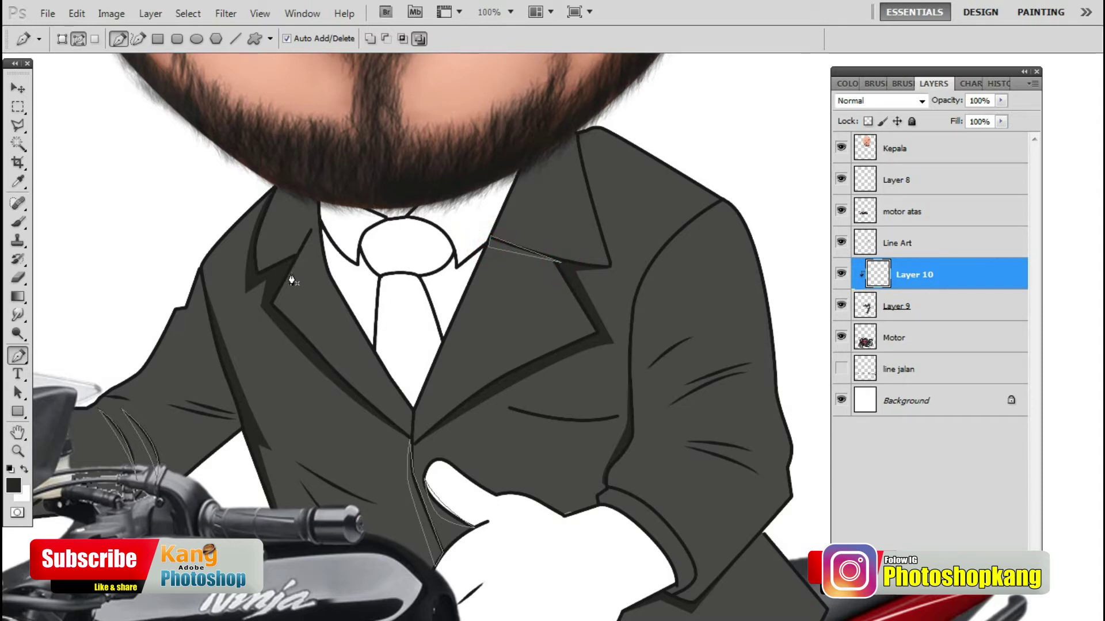
pyautogui.rightClick(380, 239)
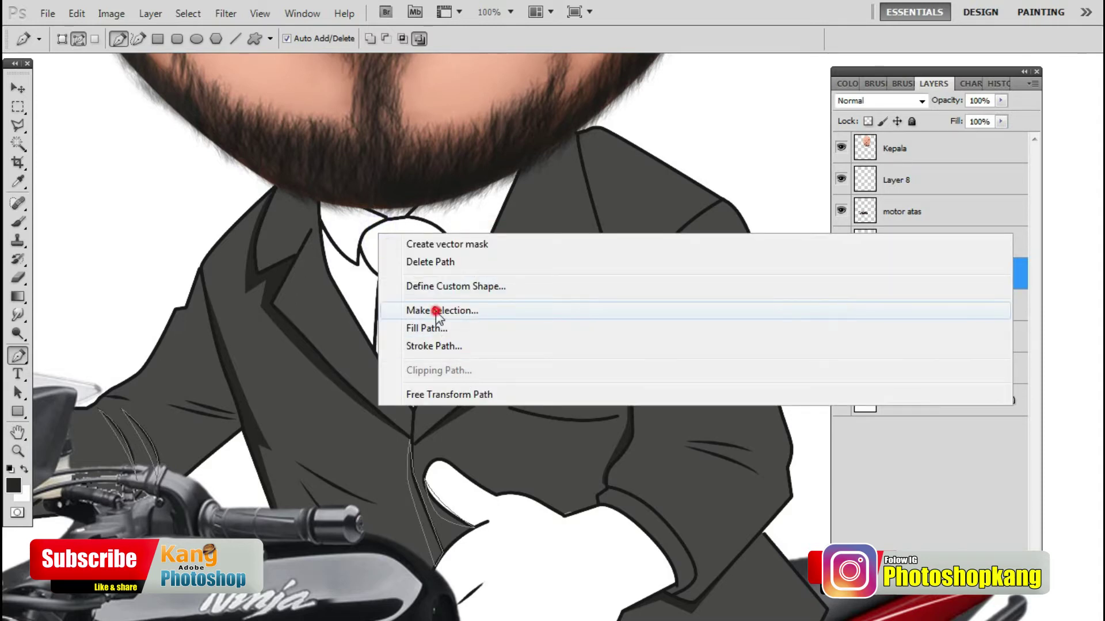
# Convert the newest shading paths into a selection and pick the Paint Bucket.
pyautogui.click(386, 309)
pyautogui.click(633, 172)
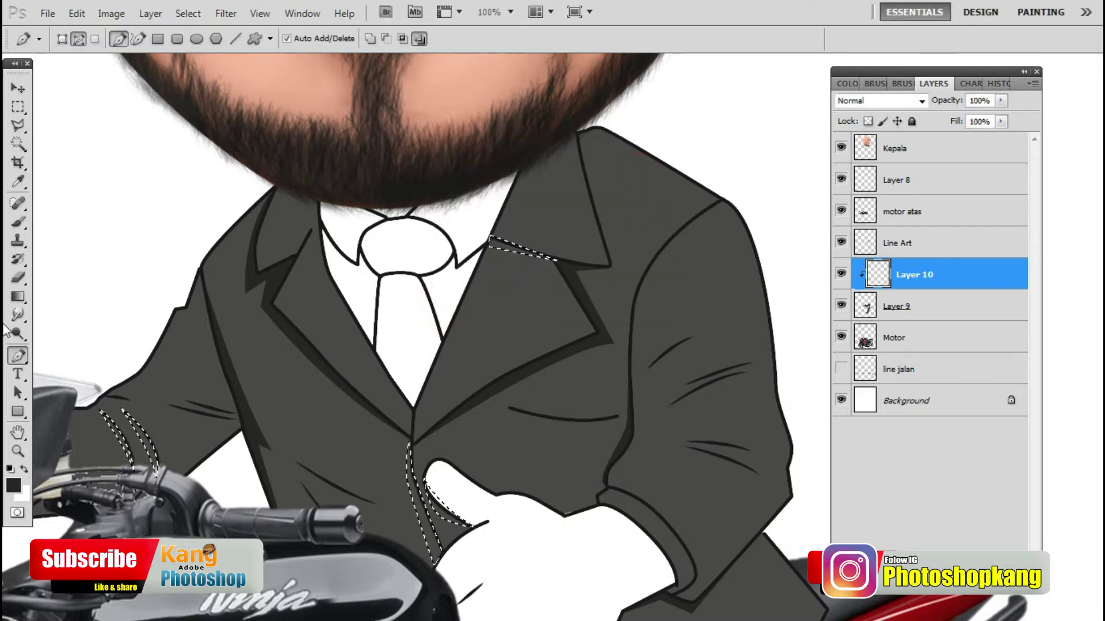
pyautogui.press('b')
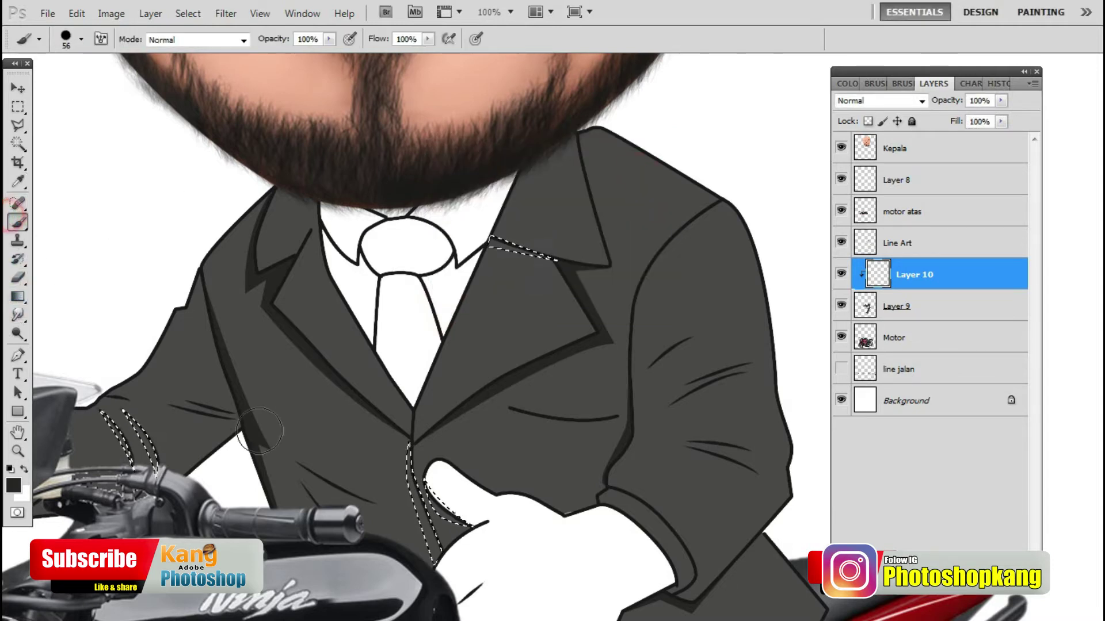
pyautogui.rightClick(17, 315)
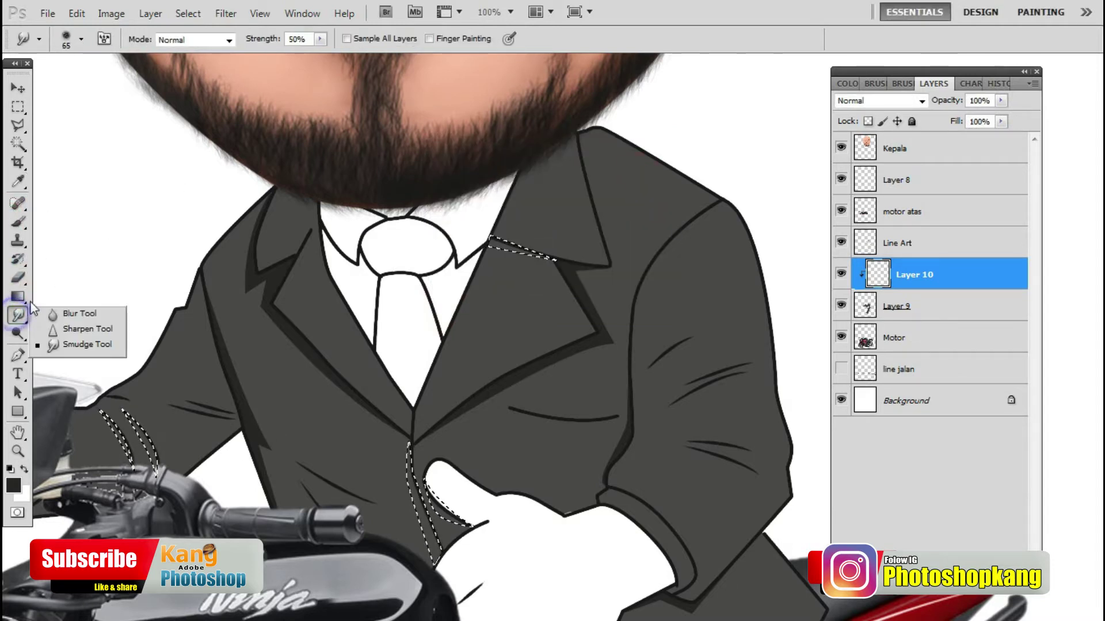
pyautogui.click(59, 305)
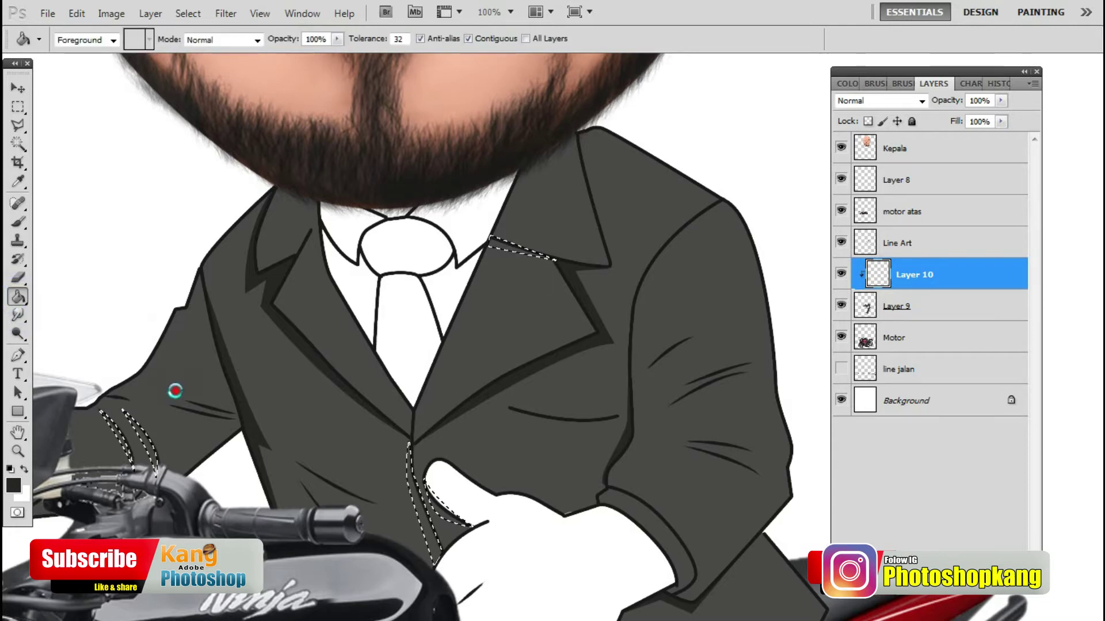
# Clear the shading selection and zoom out to view the whole rider and bike.
pyautogui.moveTo(503, 295); pyautogui.dragTo(361, 289)
pyautogui.scroll(-10, 361, 289)
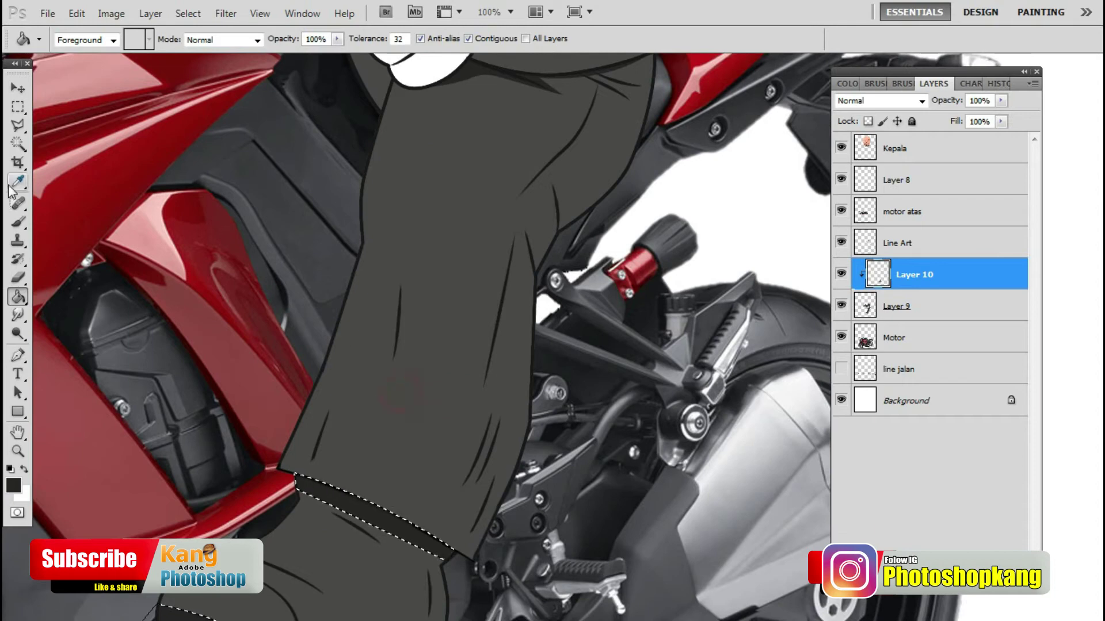
pyautogui.click(17, 107)
pyautogui.click(324, 193)
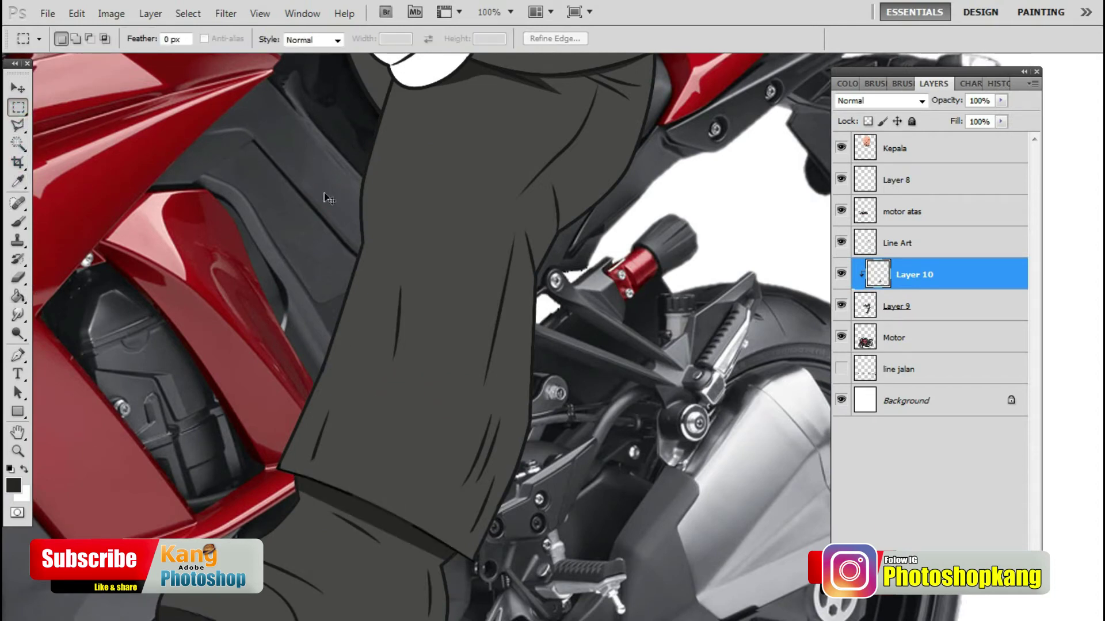
pyautogui.hotkey('ctrl', '-')
pyautogui.hotkey('ctrl', '-')
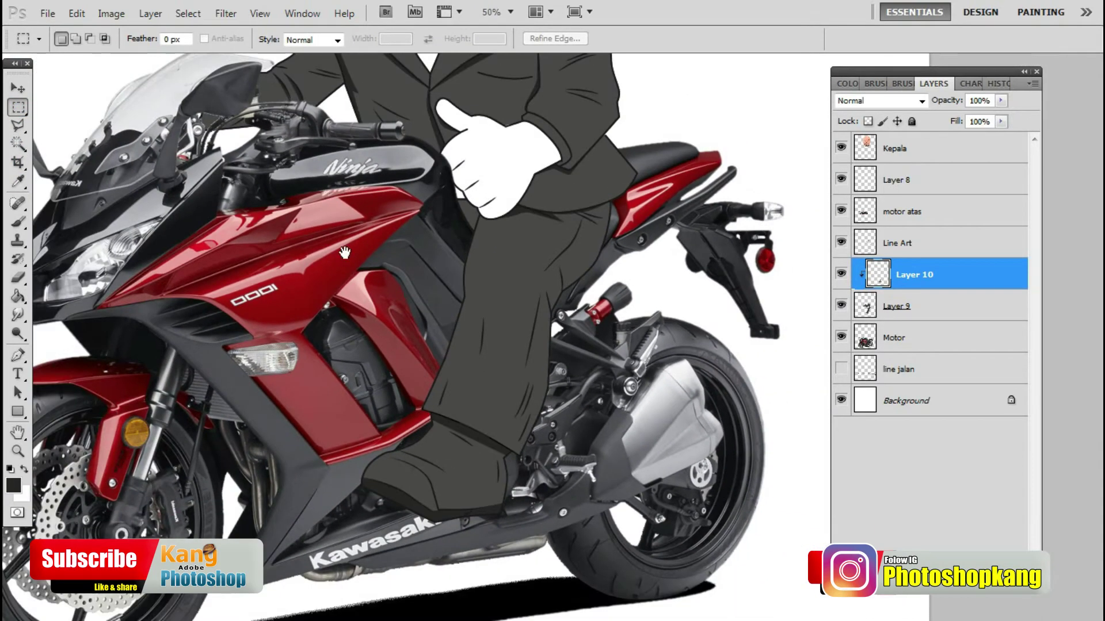
pyautogui.scroll(3, 345, 253)
pyautogui.scroll(3, 368, 271)
pyautogui.scroll(3, 403, 299)
pyautogui.scroll(3, 436, 326)
# Zoom to 100% on the gloved hand and cuff, then make Layer 9 active.
pyautogui.moveTo(378, 335)
pyautogui.mouseDown()
pyautogui.moveTo(331, 297)
pyautogui.moveTo(254, 287)
pyautogui.moveTo(286, 334)
pyautogui.mouseUp()
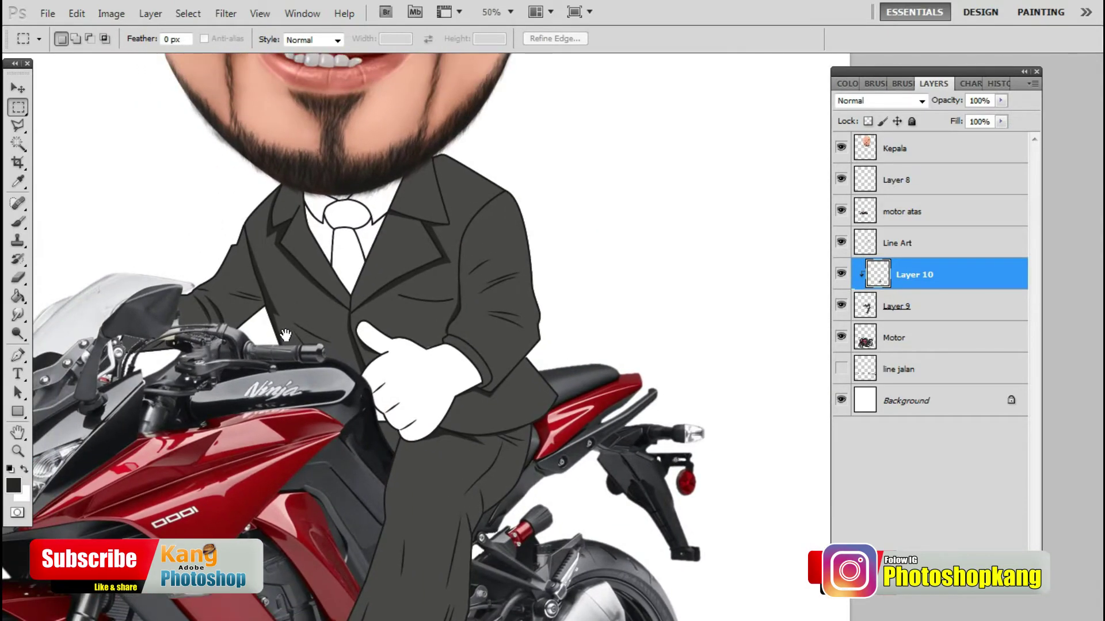
pyautogui.click(471, 362)
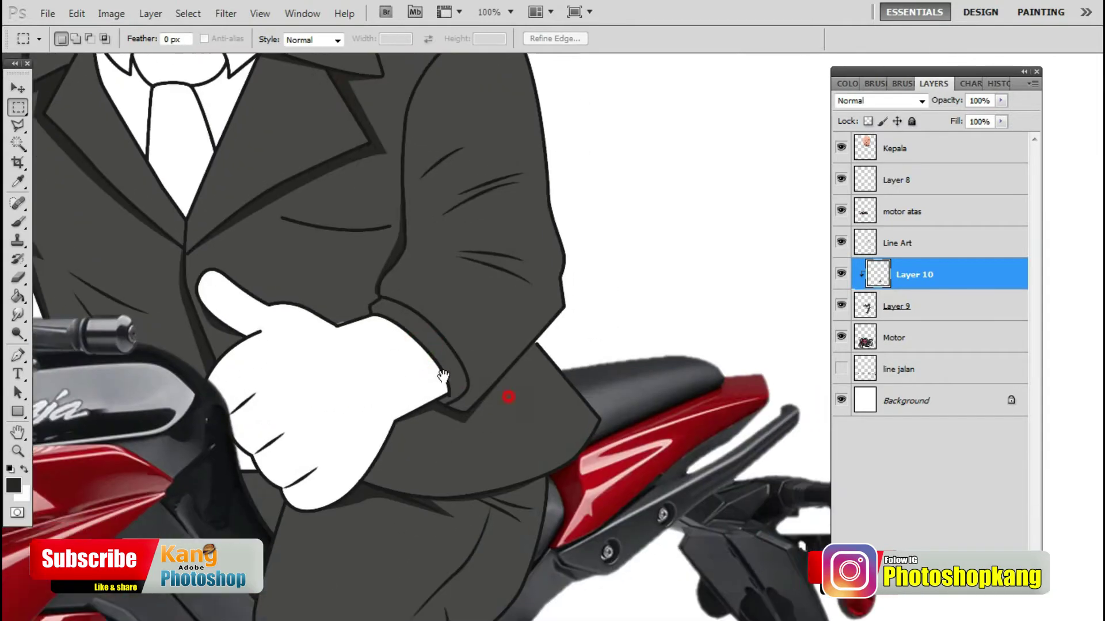
pyautogui.moveTo(506, 395); pyautogui.dragTo(360, 316)
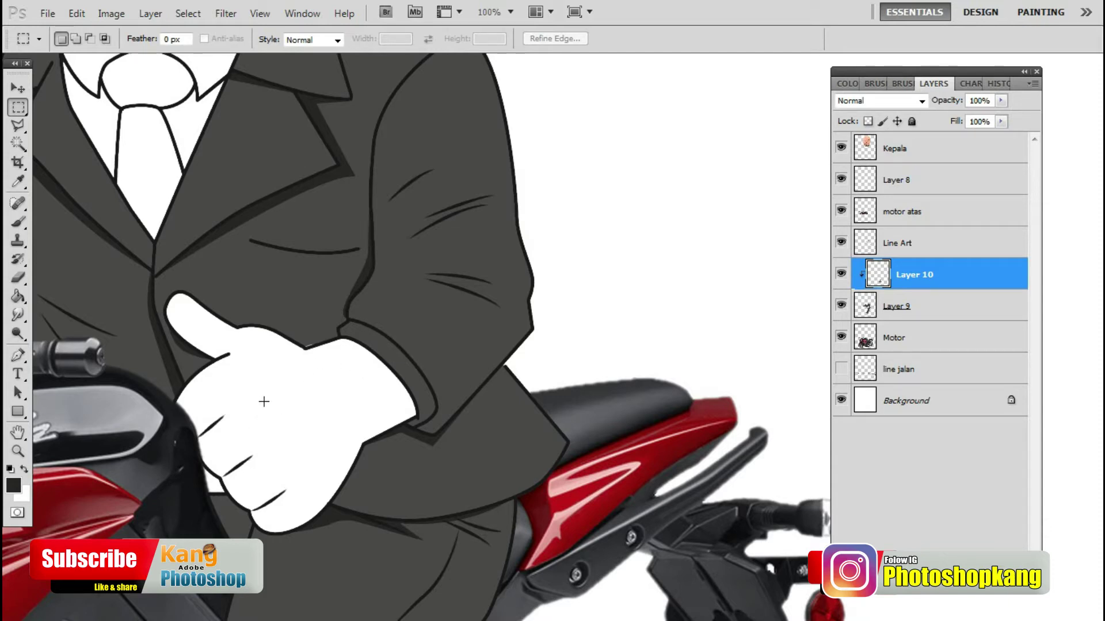
pyautogui.click(901, 312)
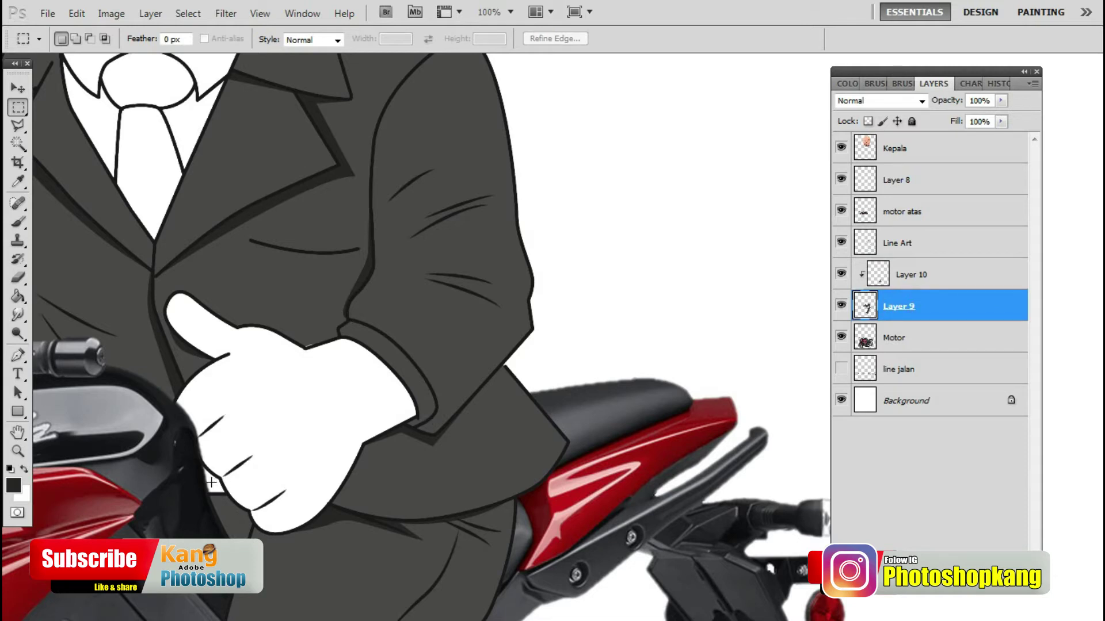
# Brush dark suit grey over the grey tank gap beside the white glove.
pyautogui.click(17, 222)
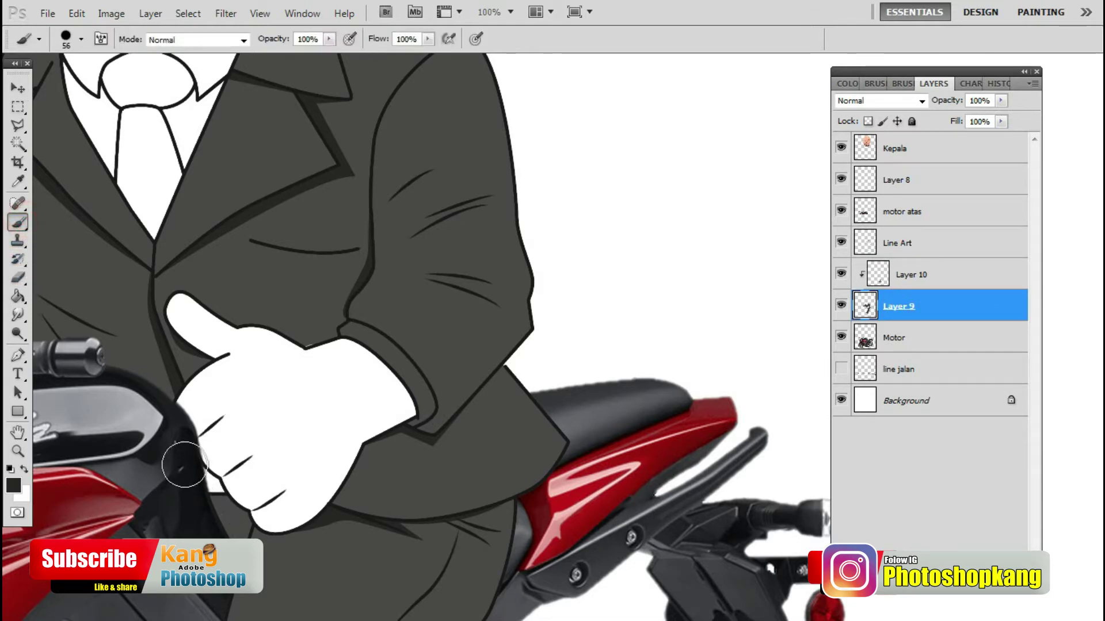
pyautogui.click(204, 489)
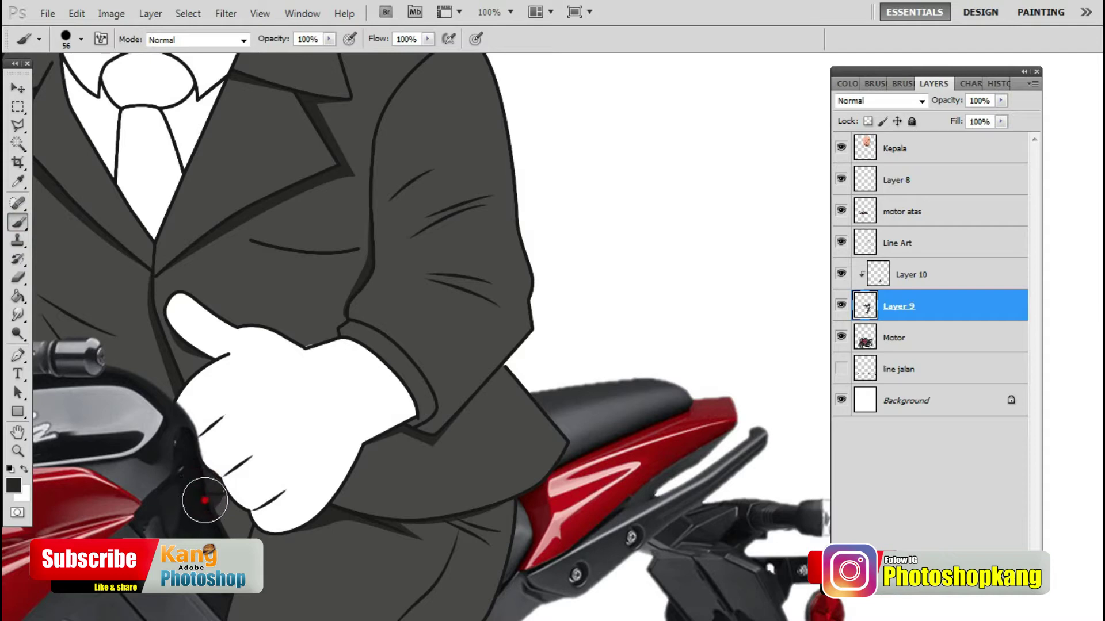
pyautogui.click(166, 378)
pyautogui.hotkey('alt', ']')
pyautogui.click(933, 306)
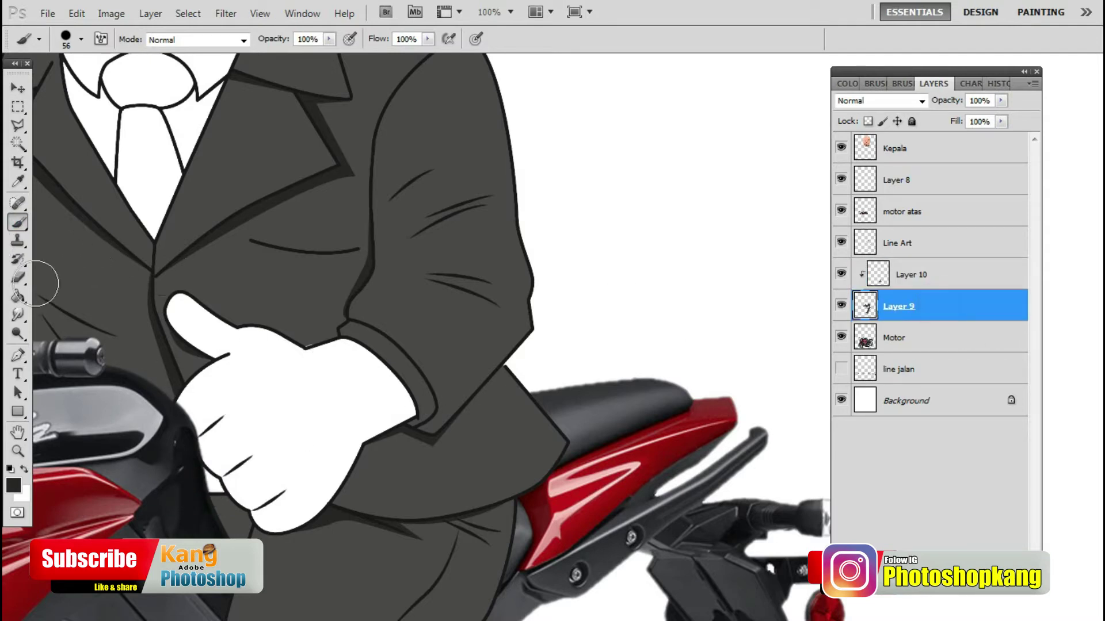
# Smudge the painted edges, re-sample the suit grey, and zoom out to 50%.
pyautogui.click(18, 315)
pyautogui.scroll(1, 240, 499)
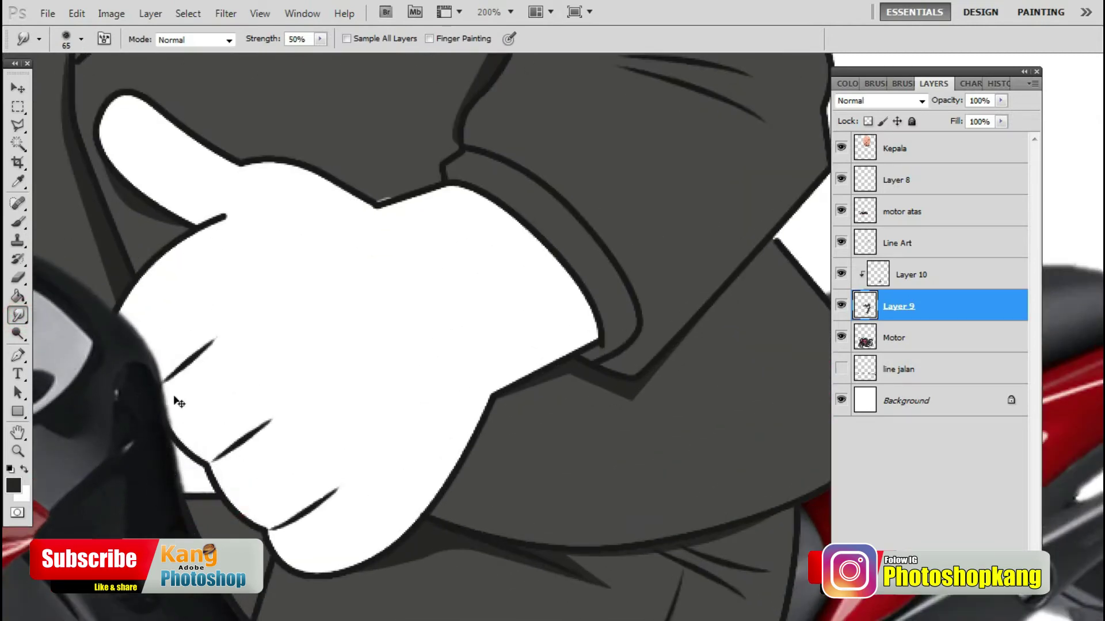
pyautogui.click(17, 221)
pyautogui.keyDown('alt'); pyautogui.click(569, 454); pyautogui.keyUp('alt')
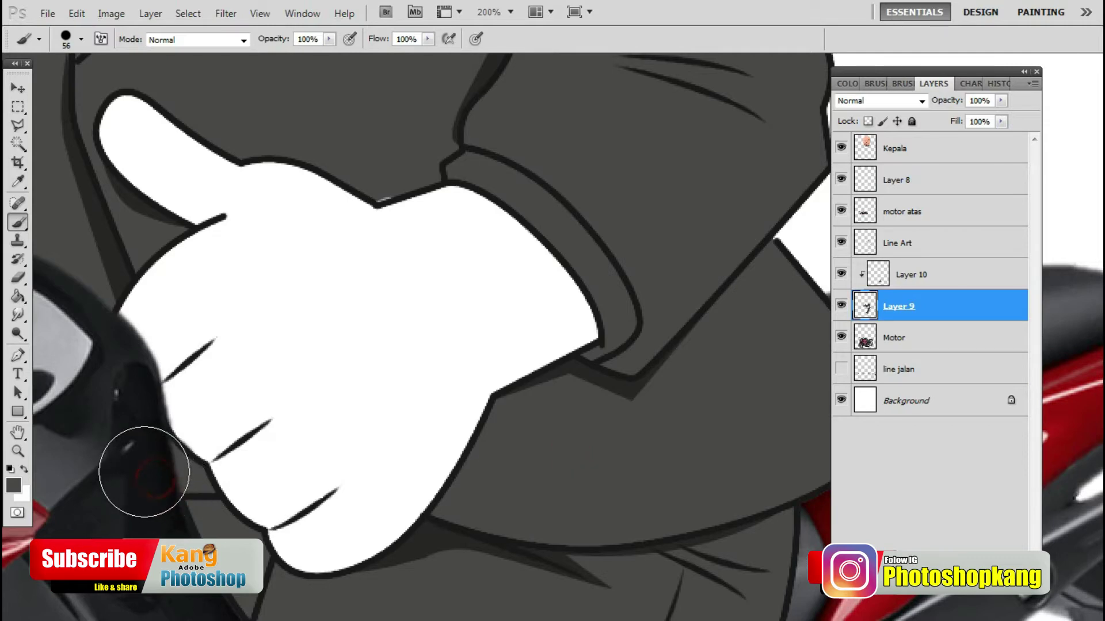
pyautogui.hotkey('ctrl', '-')
pyautogui.hotkey('ctrl', '-')
pyautogui.hotkey('ctrl', '-')
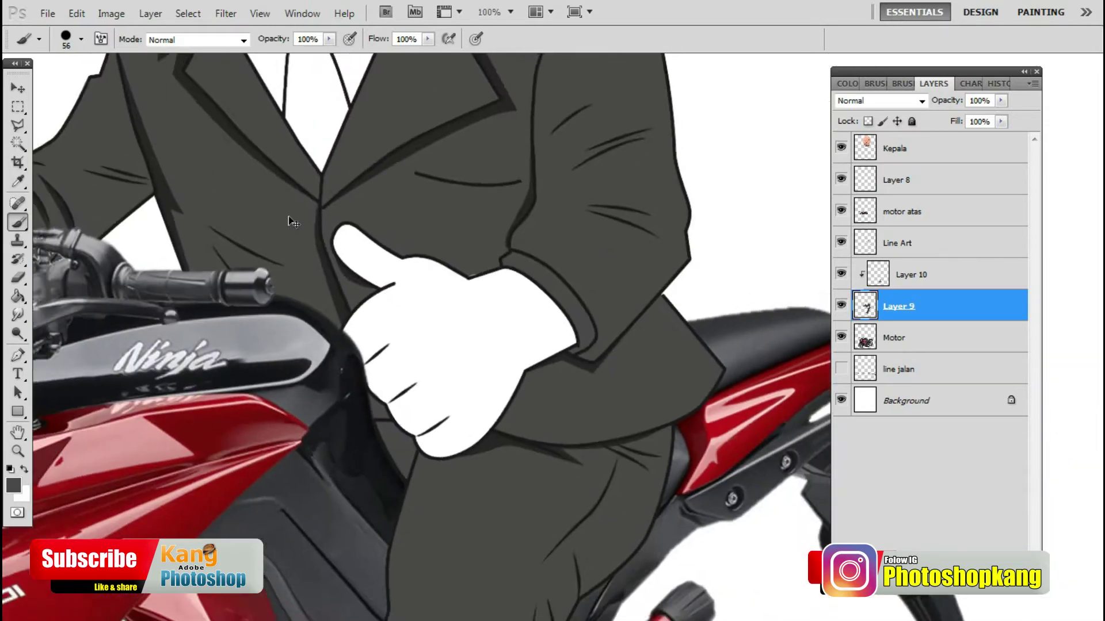
pyautogui.hscroll(3, 288, 216)
pyautogui.scroll(3, 384, 393)
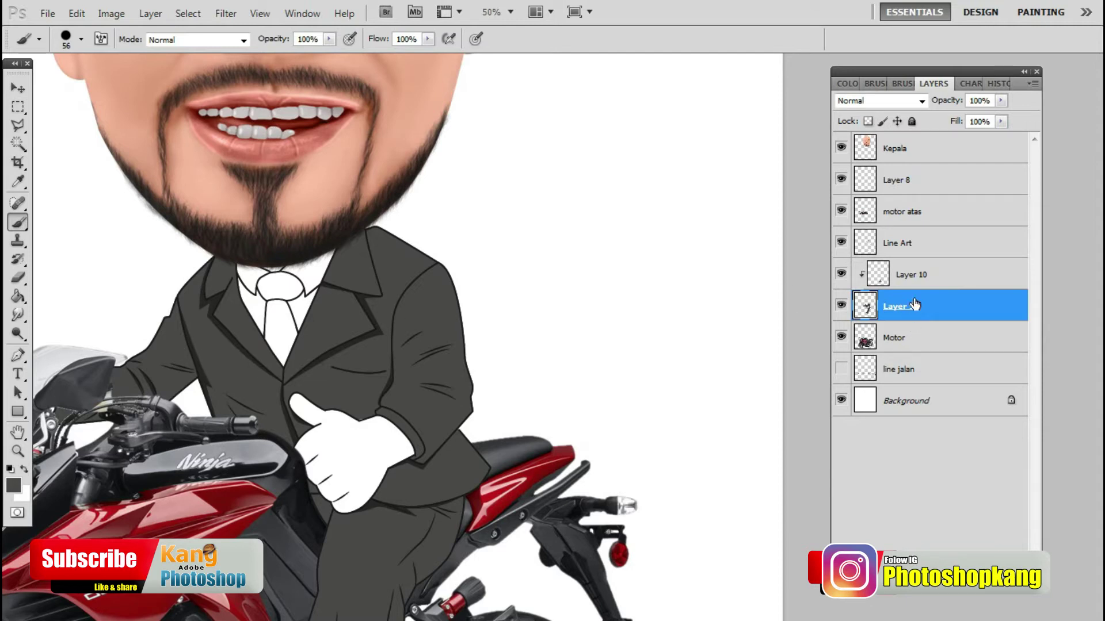
# Add a clipped layer above Layer 9 and set brush opacity 52%, flow 66%.
pyautogui.hotkey('ctrl', 'shift', 'alt', 'n')
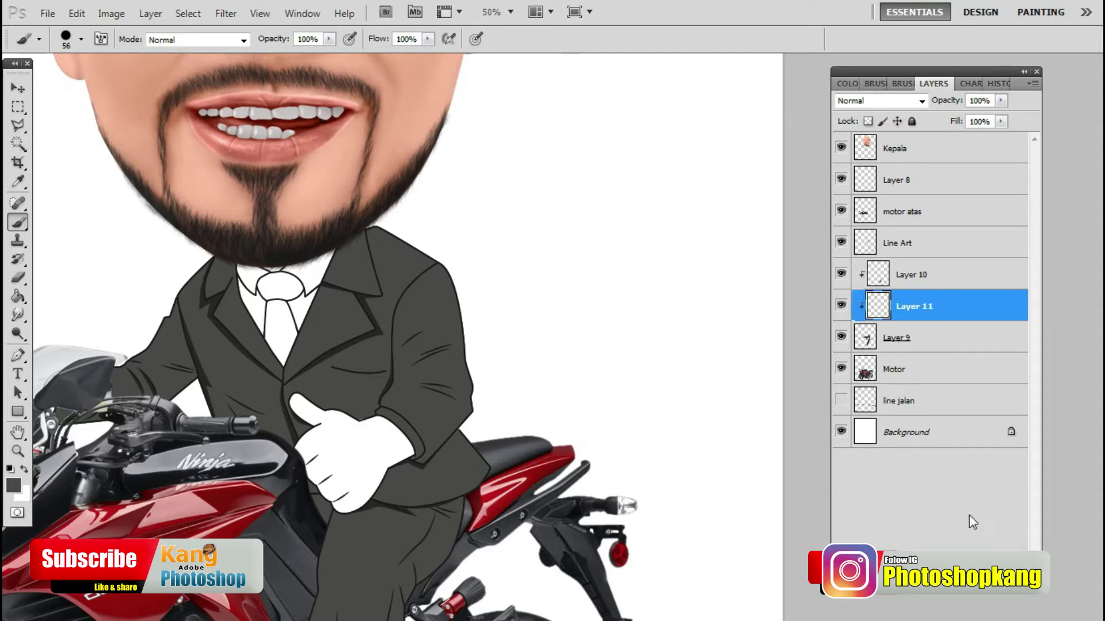
pyautogui.click(331, 39)
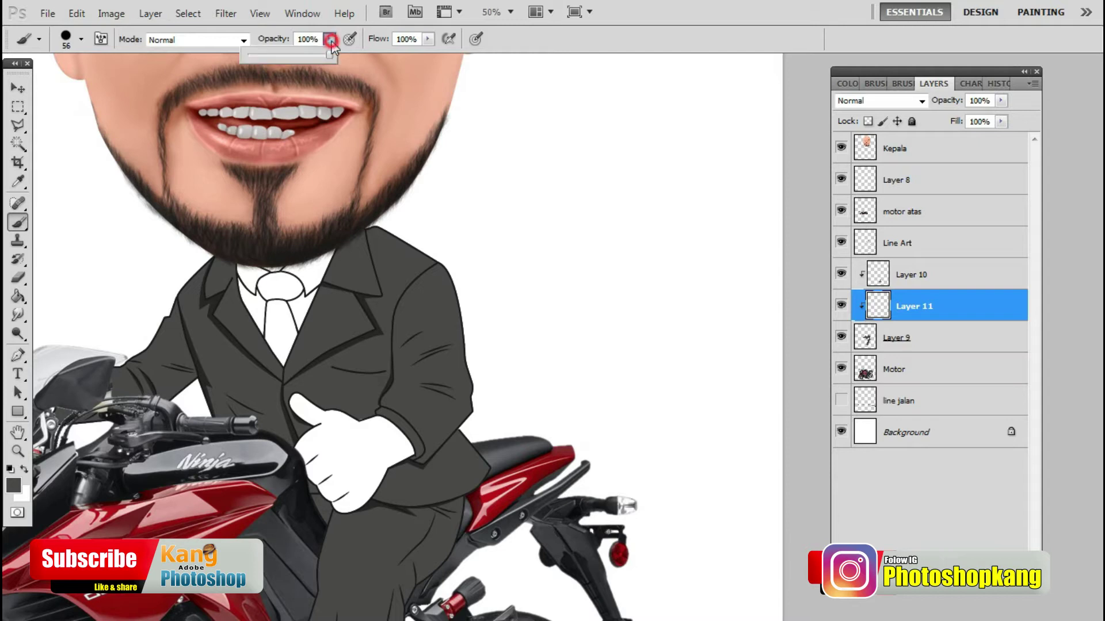
pyautogui.moveTo(329, 55); pyautogui.dragTo(290, 54)
pyautogui.click(428, 39)
pyautogui.moveTo(428, 55); pyautogui.dragTo(400, 54)
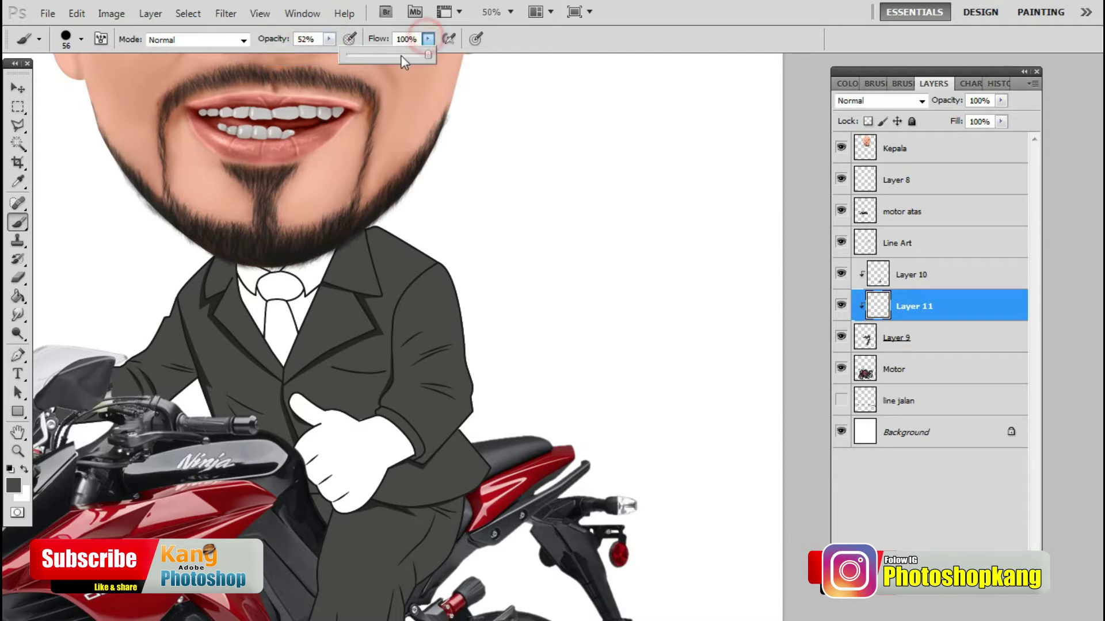
pyautogui.click(17, 224)
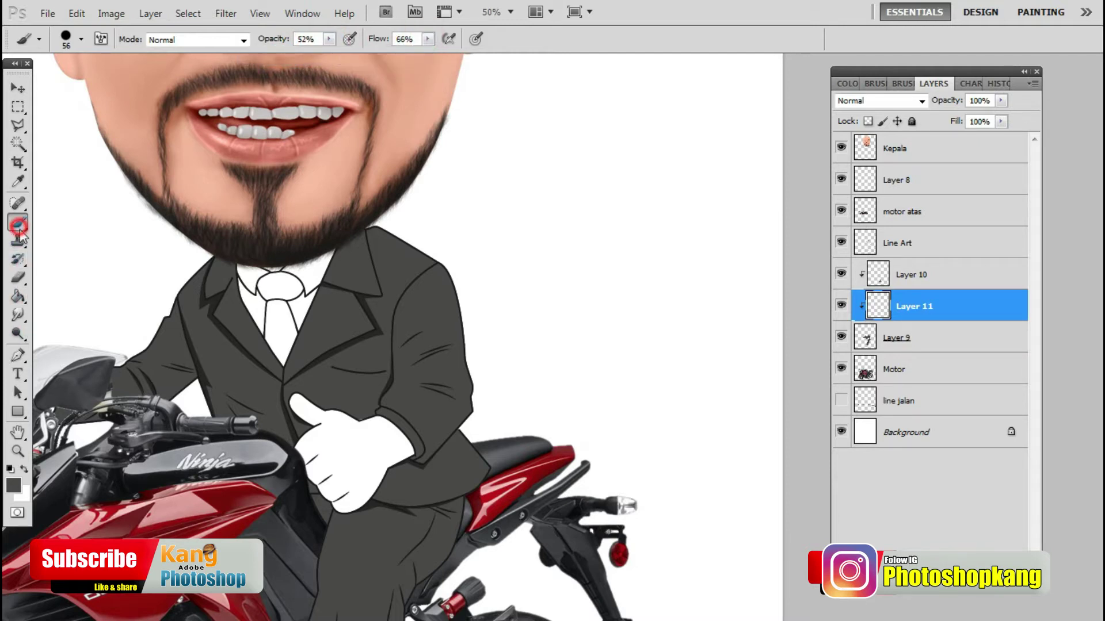
# Choose a lighter grey foreground colour and set the brush size to 31 px.
pyautogui.click(14, 485)
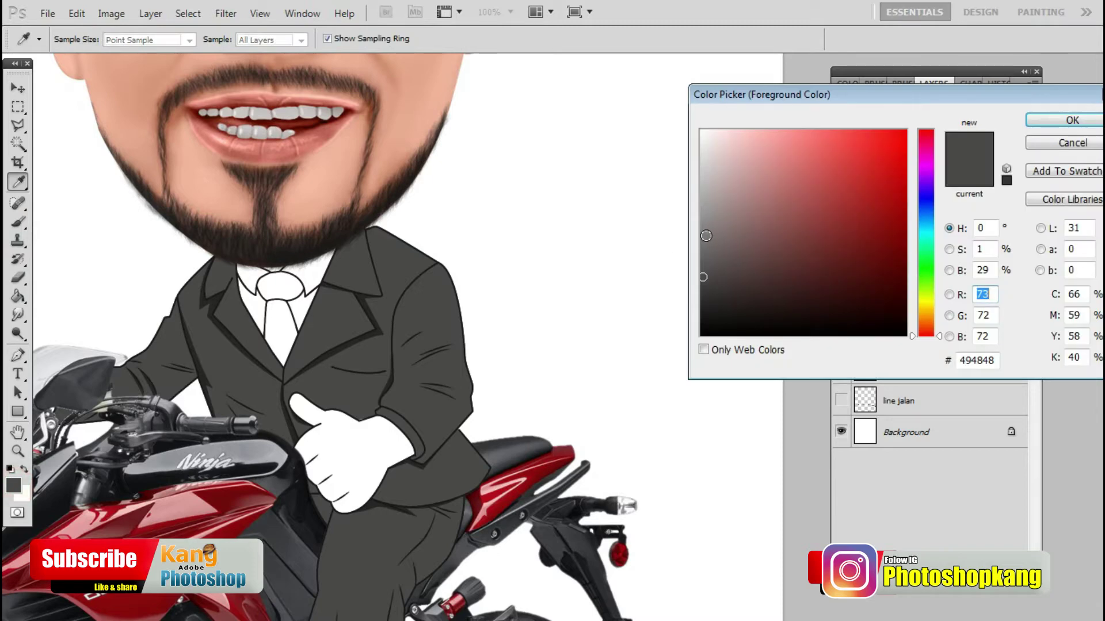
pyautogui.click(706, 236)
pyautogui.click(1073, 120)
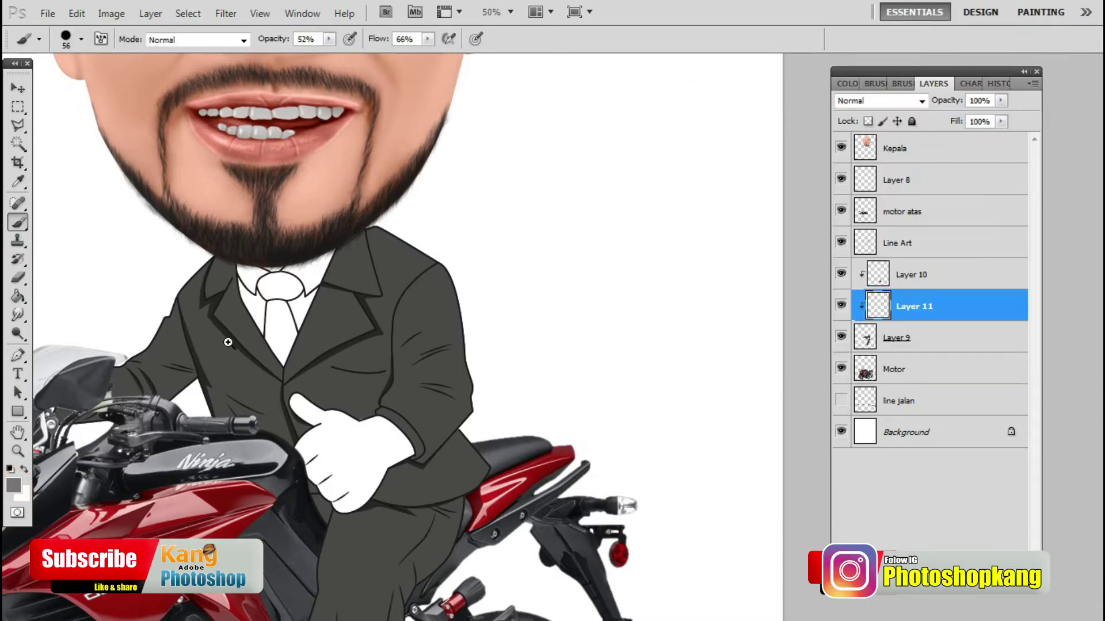
pyautogui.scroll(1, 227, 342)
pyautogui.rightClick(292, 332)
pyautogui.click(341, 245)
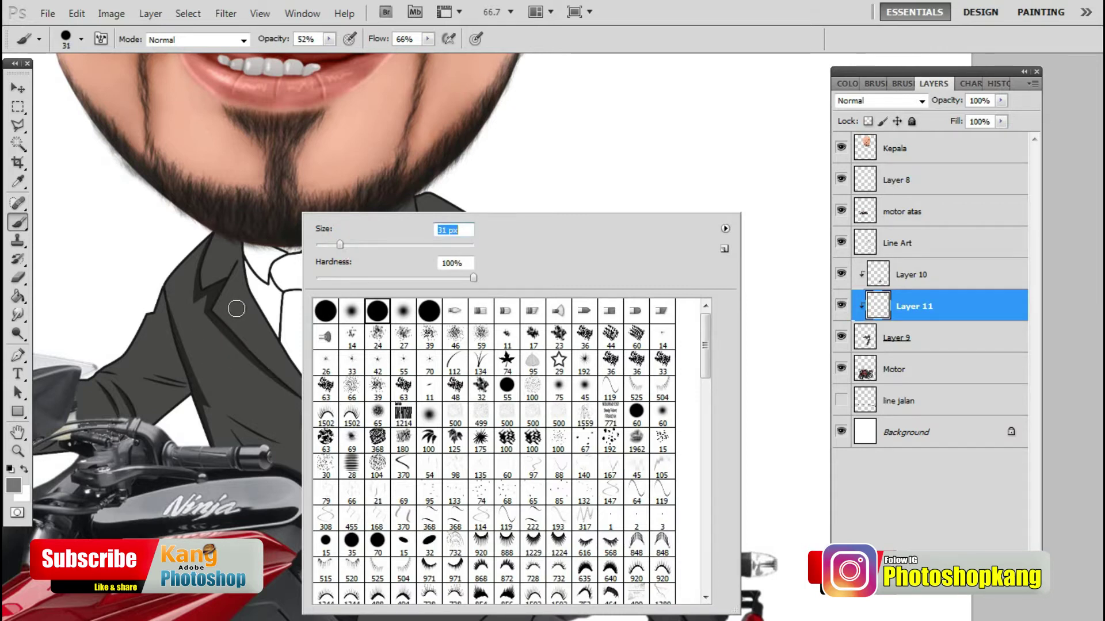
# Paint a left lapel highlight, then tone it down with sampled darker grey.
pyautogui.press('Return')
pyautogui.moveTo(236, 285); pyautogui.dragTo(281, 362)
pyautogui.keyDown('alt'); pyautogui.click(262, 320); pyautogui.keyUp('alt')
pyautogui.moveTo(247, 308); pyautogui.dragTo(294, 377)
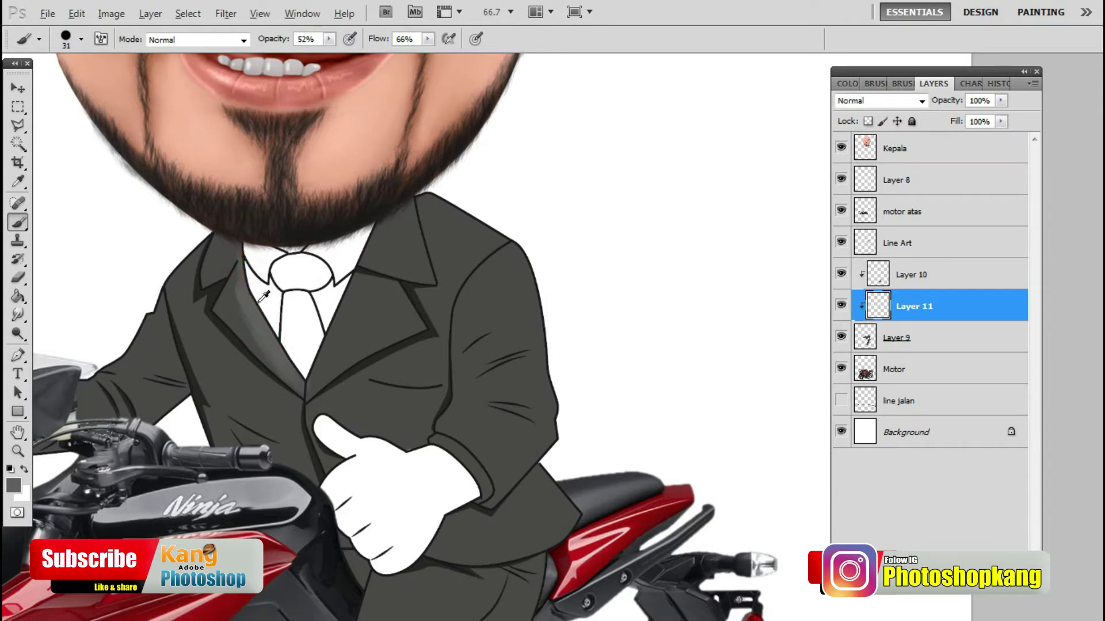
pyautogui.keyDown('alt'); pyautogui.click(260, 297); pyautogui.keyUp('alt')
pyautogui.scroll(1, 253, 291)
pyautogui.keyDown('alt'); pyautogui.click(221, 286); pyautogui.keyUp('alt')
pyautogui.moveTo(246, 311); pyautogui.dragTo(239, 265)
pyautogui.hscroll(3, 249, 274)
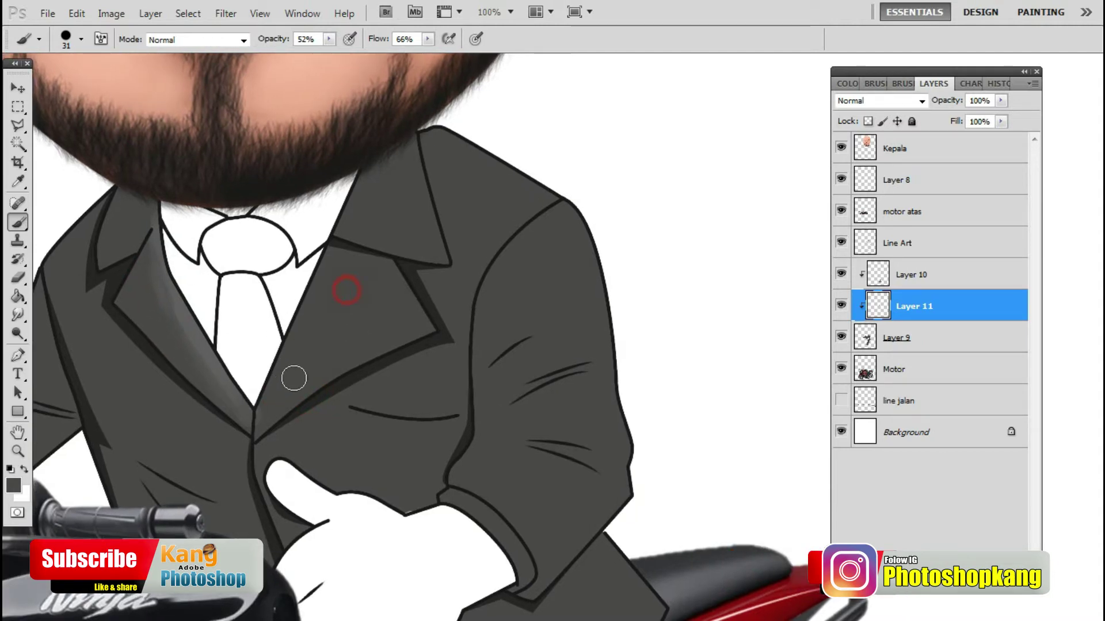
pyautogui.moveTo(193, 354); pyautogui.dragTo(205, 333)
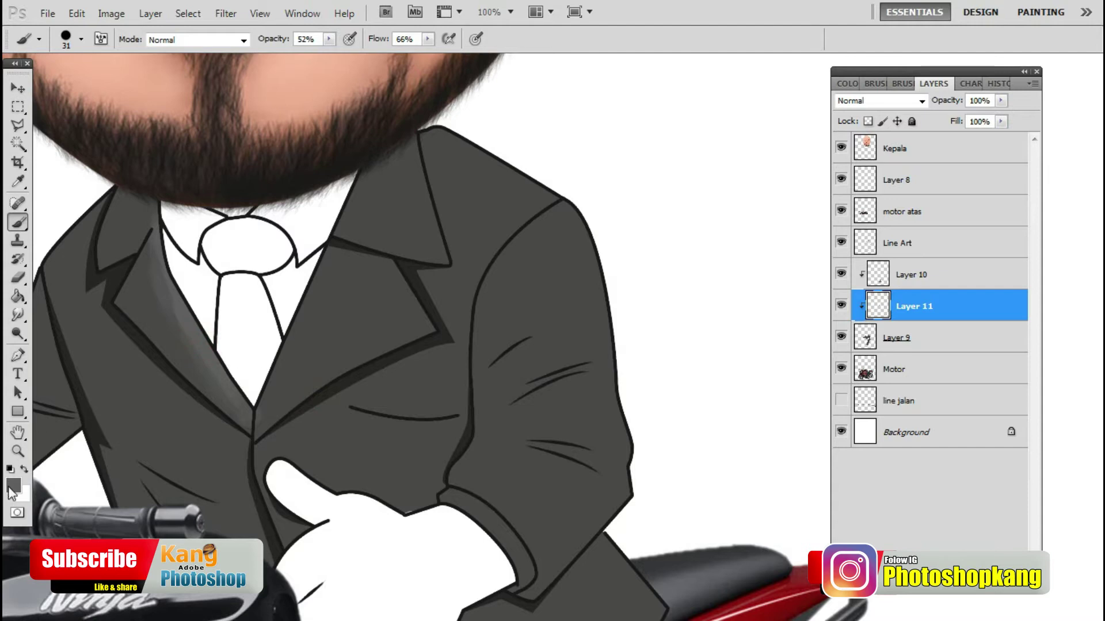
# Pick a new lighter grey and paint highlights along the lapel edges.
pyautogui.click(13, 485)
pyautogui.click(701, 245)
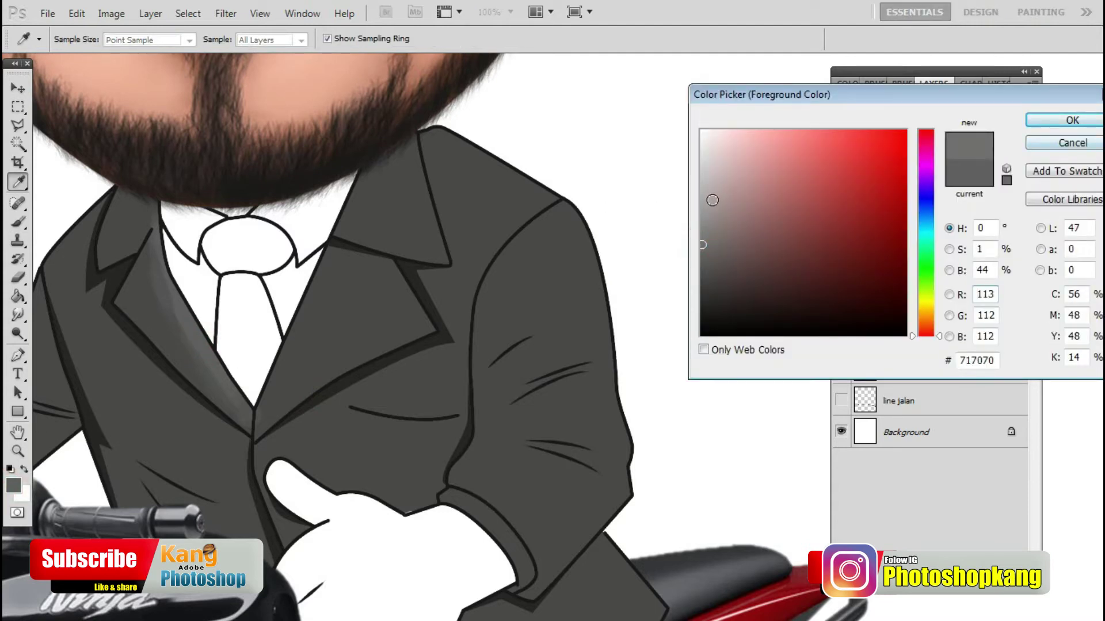
pyautogui.click(703, 219)
pyautogui.click(1059, 120)
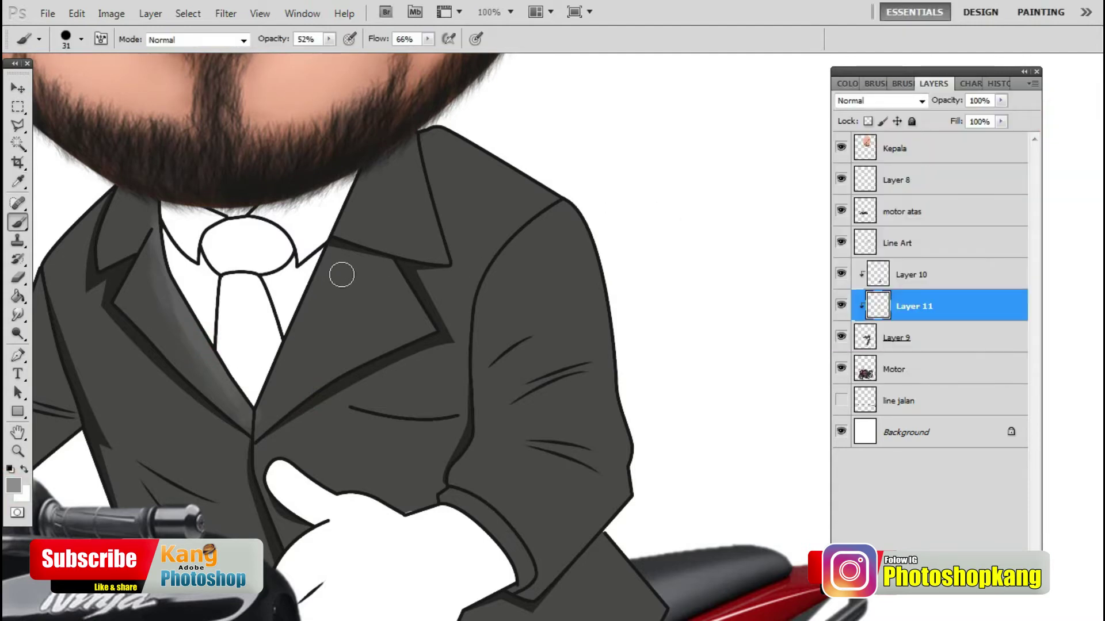
pyautogui.moveTo(326, 282); pyautogui.dragTo(292, 391)
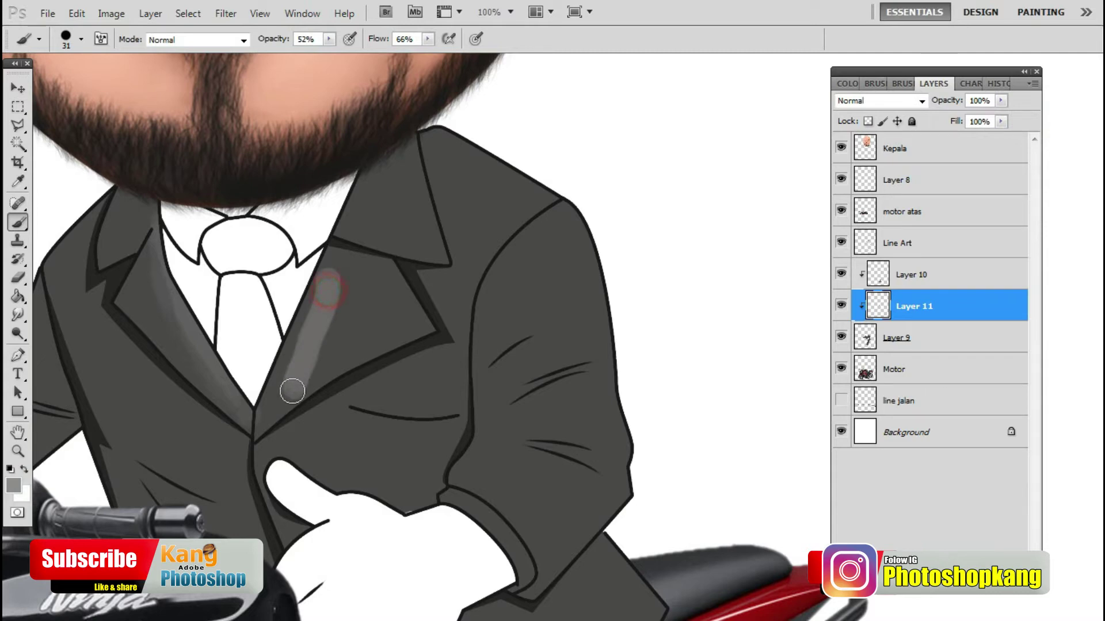
pyautogui.moveTo(311, 316)
pyautogui.mouseDown()
pyautogui.moveTo(270, 411)
pyautogui.moveTo(332, 269)
pyautogui.mouseUp()
pyautogui.moveTo(278, 431)
pyautogui.mouseDown()
pyautogui.moveTo(320, 390)
pyautogui.moveTo(436, 341)
pyautogui.moveTo(377, 369)
pyautogui.mouseUp()
pyautogui.moveTo(416, 242); pyautogui.dragTo(349, 428)
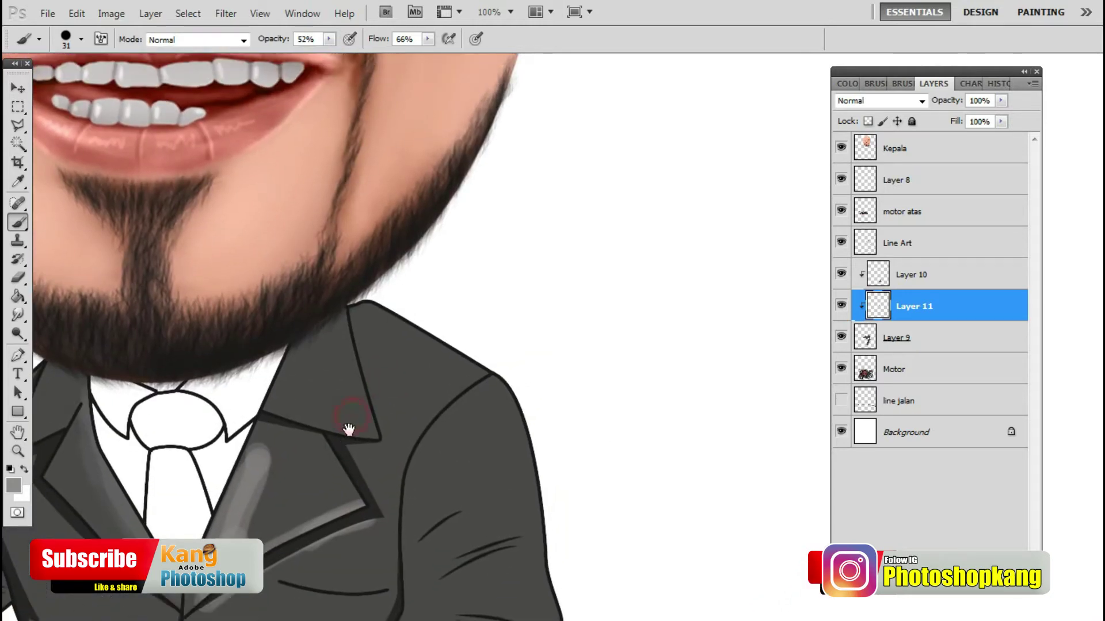
pyautogui.moveTo(348, 309); pyautogui.dragTo(379, 439)
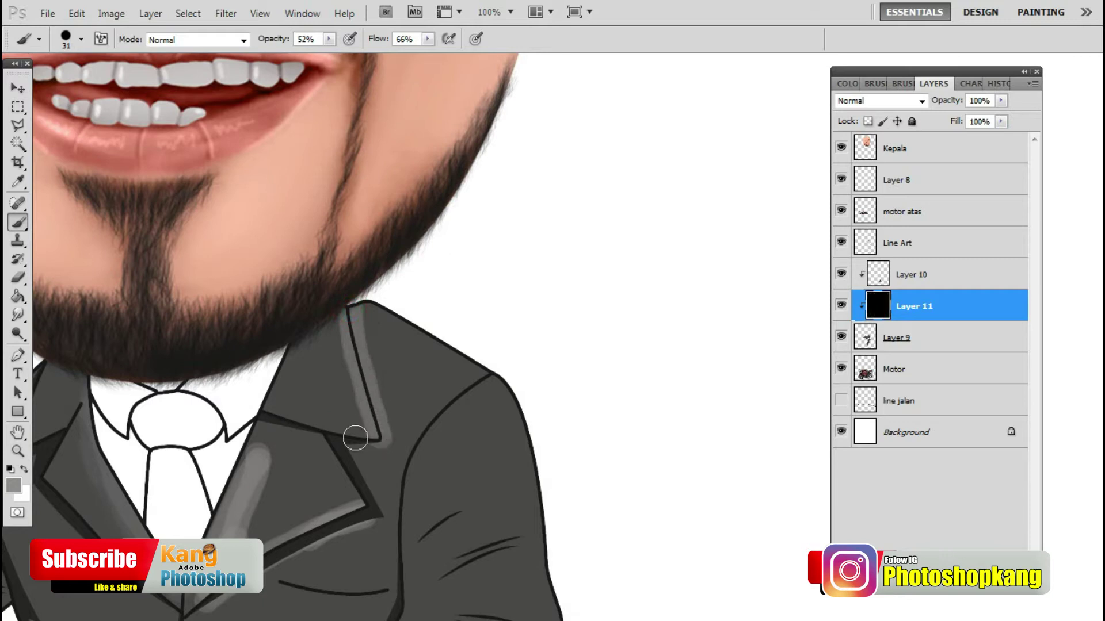
pyautogui.moveTo(257, 422)
pyautogui.mouseDown()
pyautogui.moveTo(372, 442)
pyautogui.moveTo(355, 423)
pyautogui.mouseUp()
pyautogui.moveTo(403, 460); pyautogui.dragTo(465, 378)
# Add a 23 px jacket highlight and a 10 px sleeve highlight, zooming to 200%.
pyautogui.moveTo(385, 540); pyautogui.dragTo(396, 299)
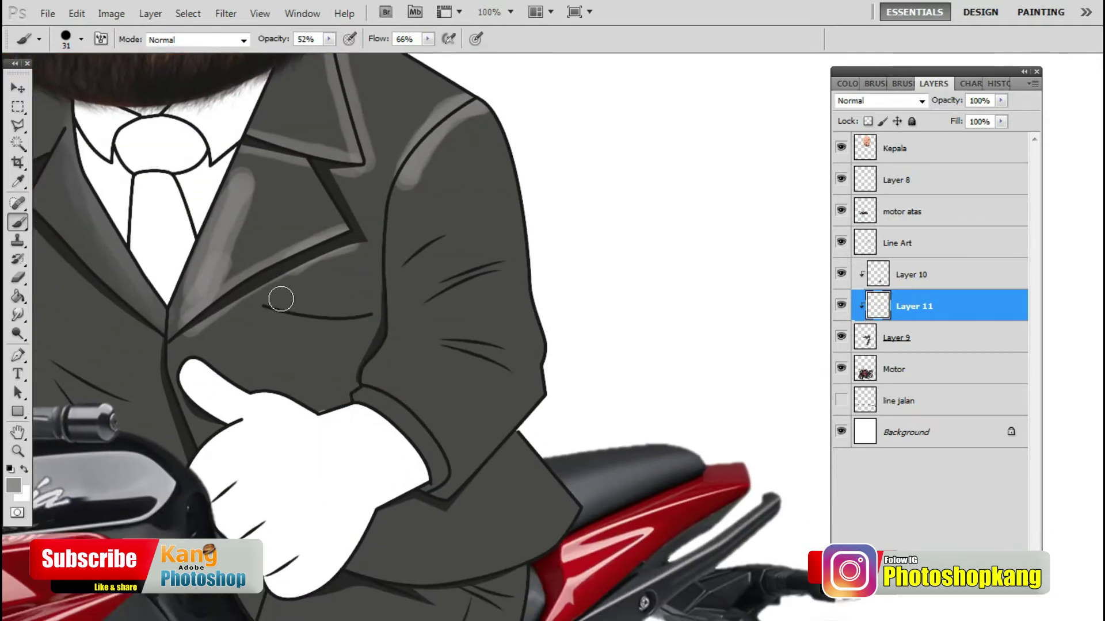
pyautogui.rightClick(321, 305)
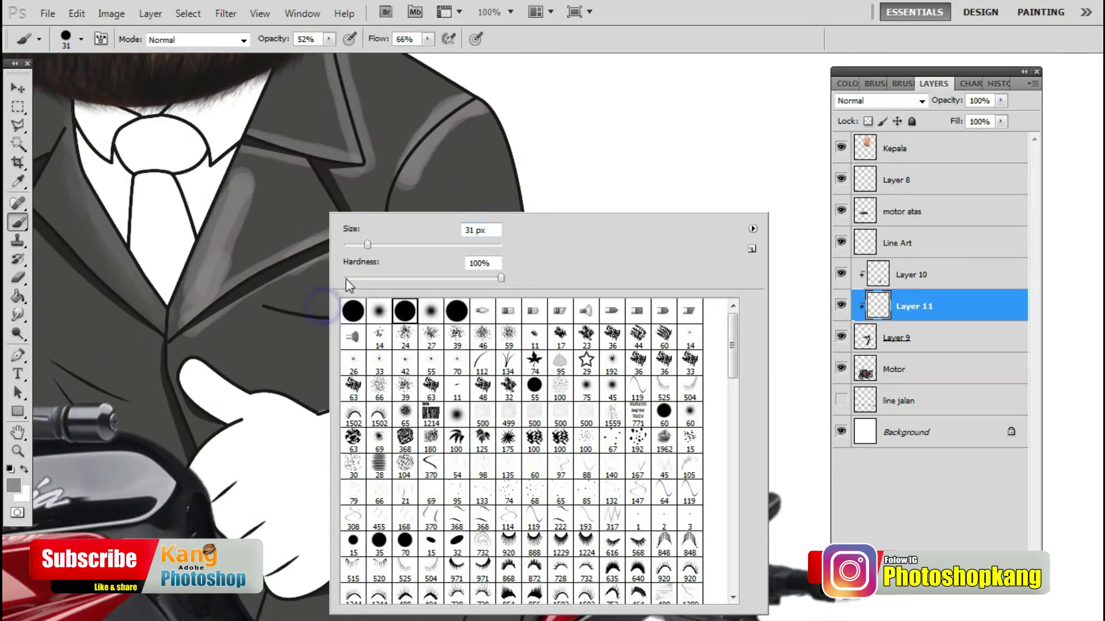
pyautogui.moveTo(367, 245); pyautogui.dragTo(365, 245)
pyautogui.moveTo(263, 305); pyautogui.dragTo(366, 310)
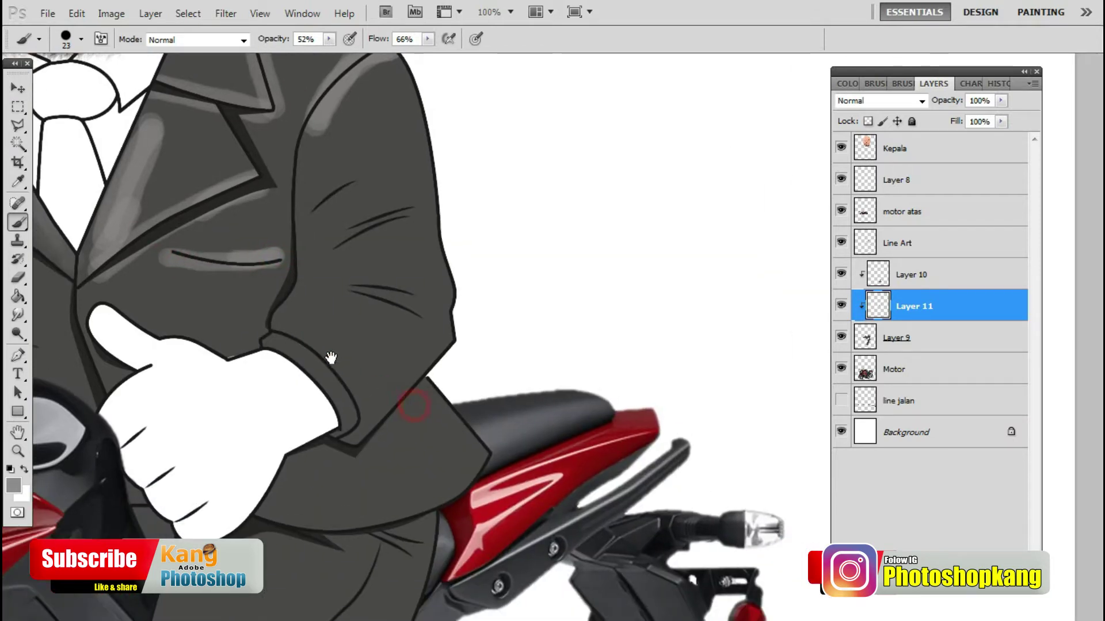
pyautogui.moveTo(407, 399); pyautogui.dragTo(275, 299)
pyautogui.rightClick(275, 299)
pyautogui.moveTo(323, 245); pyautogui.dragTo(319, 244)
pyautogui.moveTo(240, 284)
pyautogui.mouseDown()
pyautogui.moveTo(275, 297)
pyautogui.moveTo(323, 365)
pyautogui.mouseUp()
pyautogui.moveTo(288, 332); pyautogui.dragTo(255, 387)
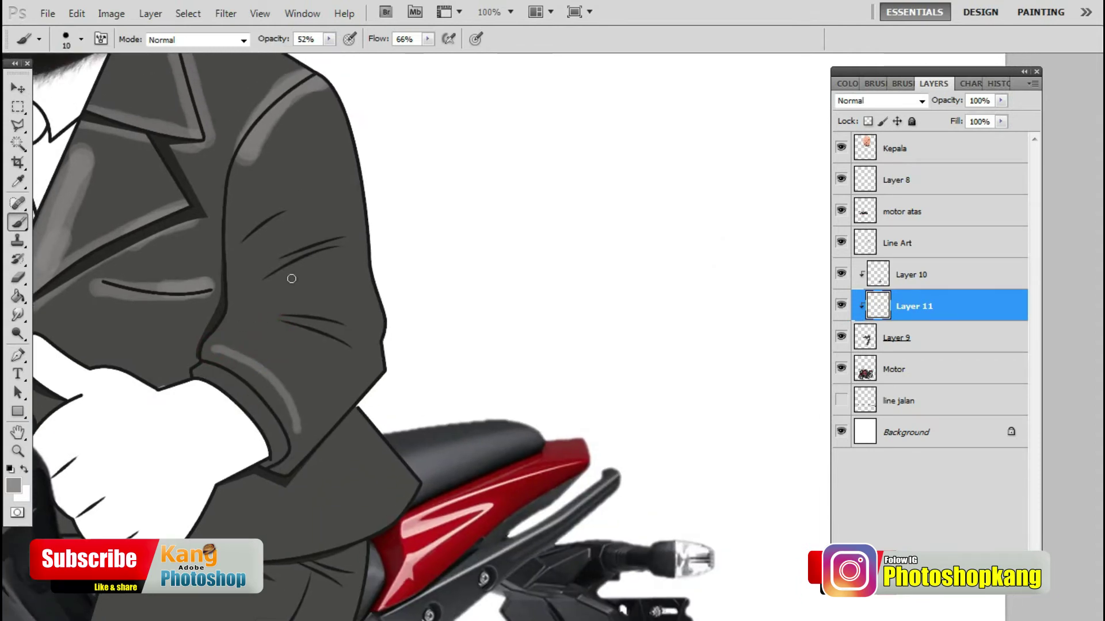
pyautogui.hotkey('ctrl', '+')
pyautogui.rightClick(331, 214)
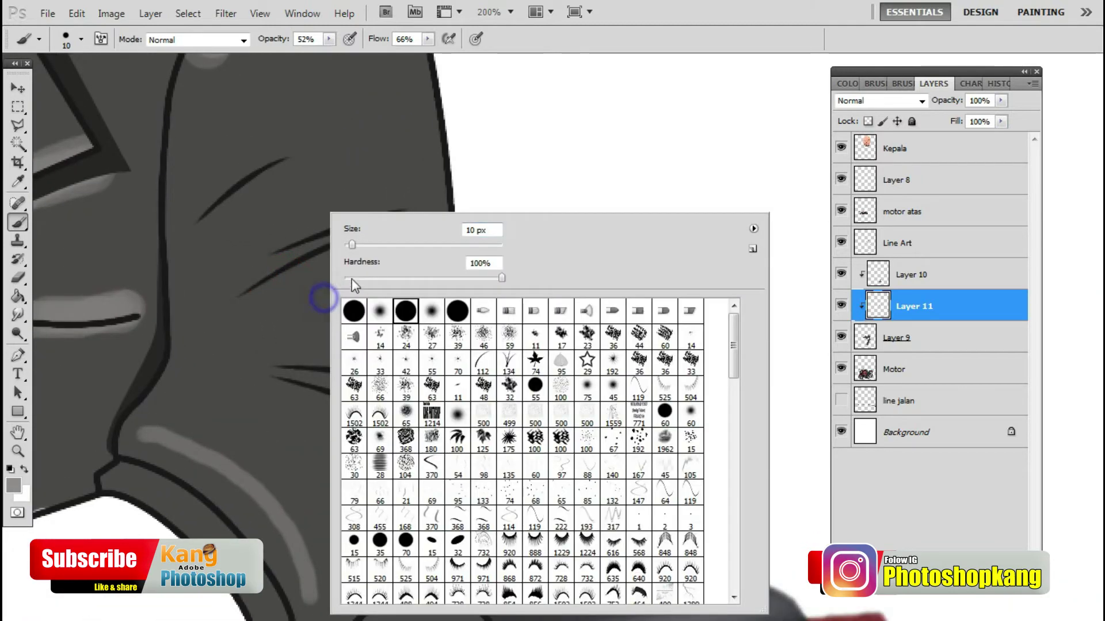
# With a 6 px brush, highlight the sleeve crease and the lower crease lines.
pyautogui.click(347, 244)
pyautogui.click(243, 301)
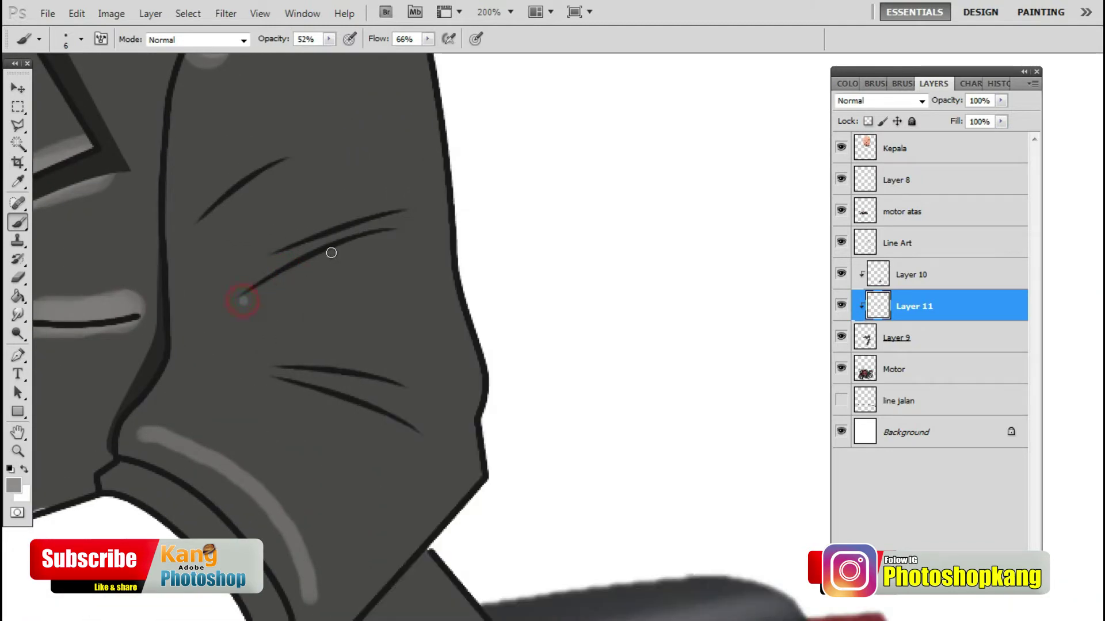
pyautogui.moveTo(390, 229); pyautogui.dragTo(247, 300)
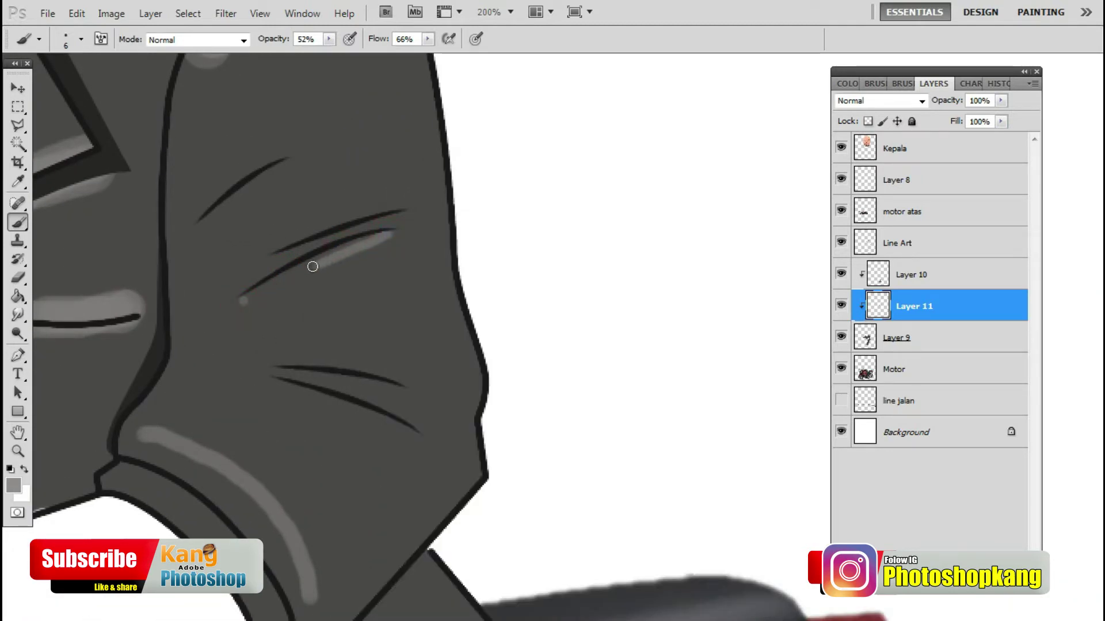
pyautogui.hotkey('ctrl', 'z')
pyautogui.moveTo(381, 229); pyautogui.dragTo(238, 299)
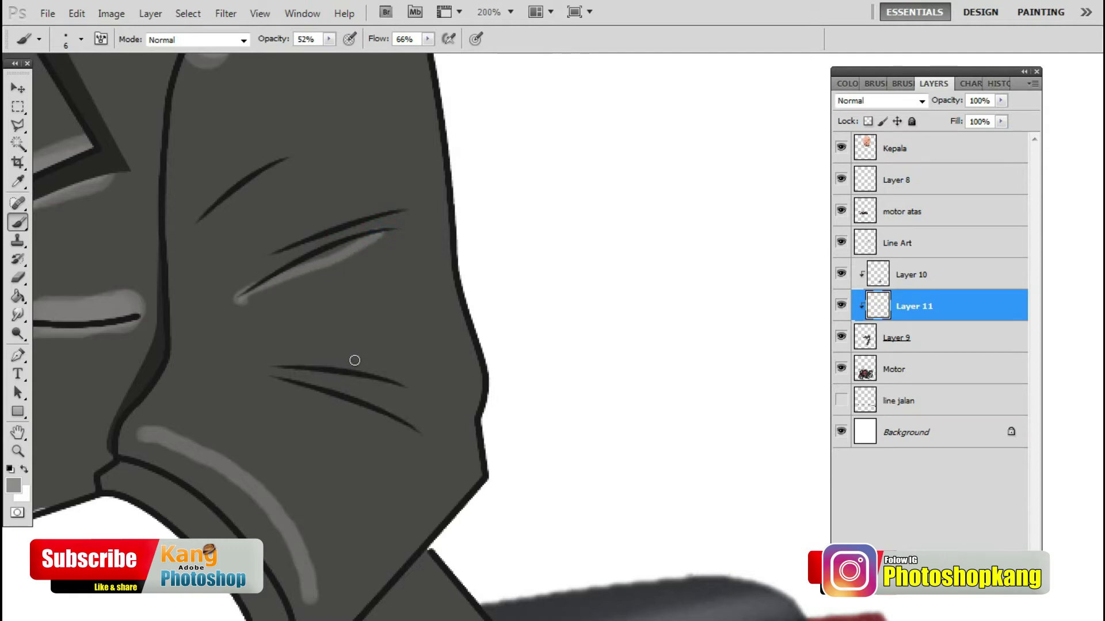
pyautogui.moveTo(289, 368); pyautogui.dragTo(391, 389)
pyautogui.hotkey('ctrl', 'z')
pyautogui.moveTo(286, 373); pyautogui.dragTo(400, 397)
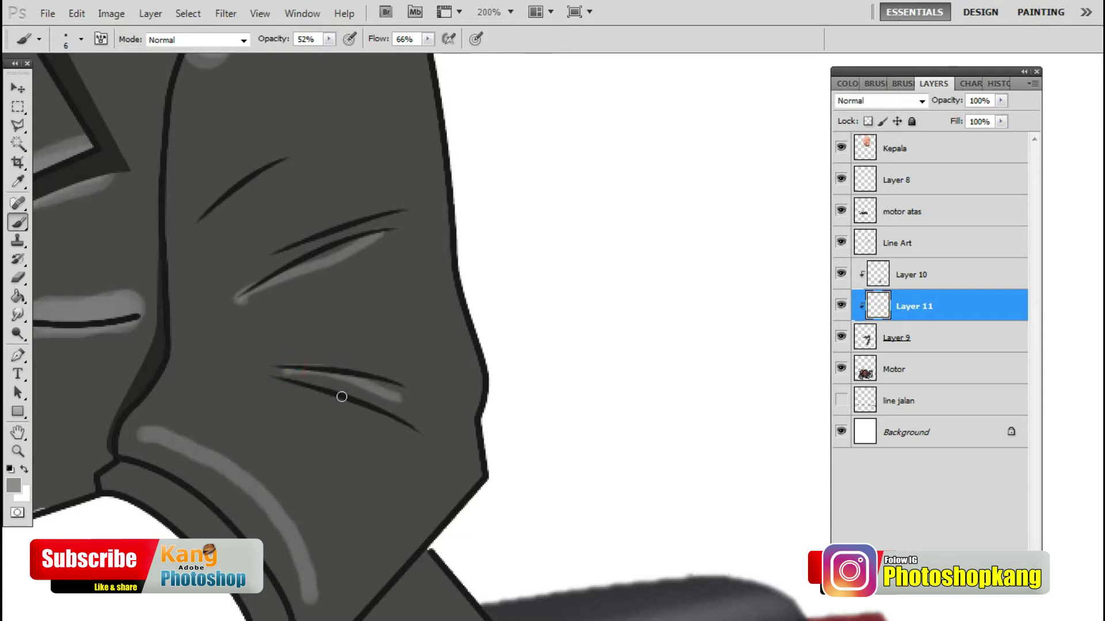
pyautogui.moveTo(323, 393); pyautogui.dragTo(401, 438)
pyautogui.moveTo(408, 391); pyautogui.dragTo(340, 75)
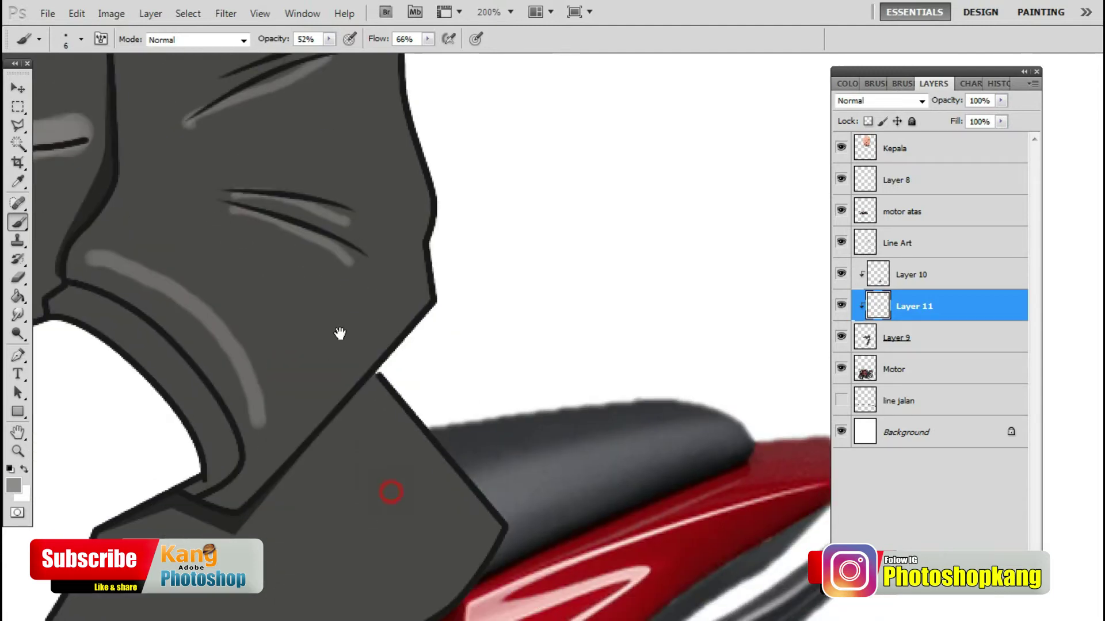
pyautogui.moveTo(338, 328); pyautogui.dragTo(364, 321)
pyautogui.moveTo(281, 395)
pyautogui.mouseDown()
pyautogui.moveTo(396, 361)
pyautogui.moveTo(402, 378)
pyautogui.mouseUp()
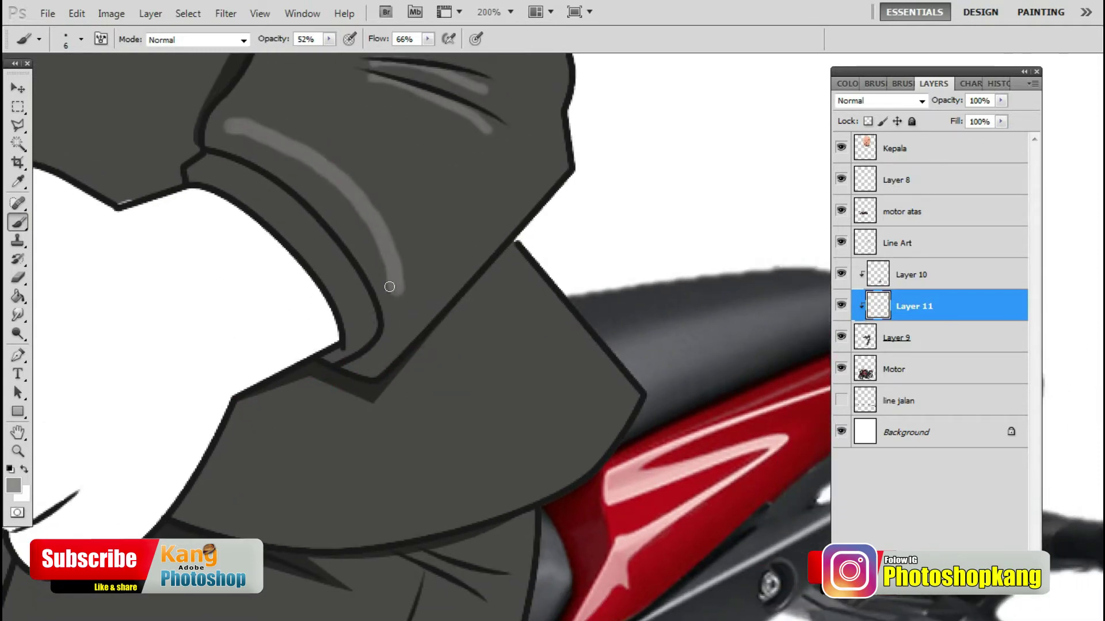
pyautogui.moveTo(397, 303); pyautogui.dragTo(347, 373)
# Set the brush to 12 px and paint a long highlight down the left lapel.
pyautogui.moveTo(254, 313)
pyautogui.mouseDown()
pyautogui.moveTo(414, 387)
pyautogui.moveTo(474, 432)
pyautogui.mouseUp()
pyautogui.moveTo(349, 348); pyautogui.dragTo(314, 364)
pyautogui.moveTo(178, 197); pyautogui.dragTo(210, 309)
pyautogui.moveTo(123, 123)
pyautogui.mouseDown()
pyautogui.moveTo(135, 161)
pyautogui.moveTo(119, 152)
pyautogui.mouseUp()
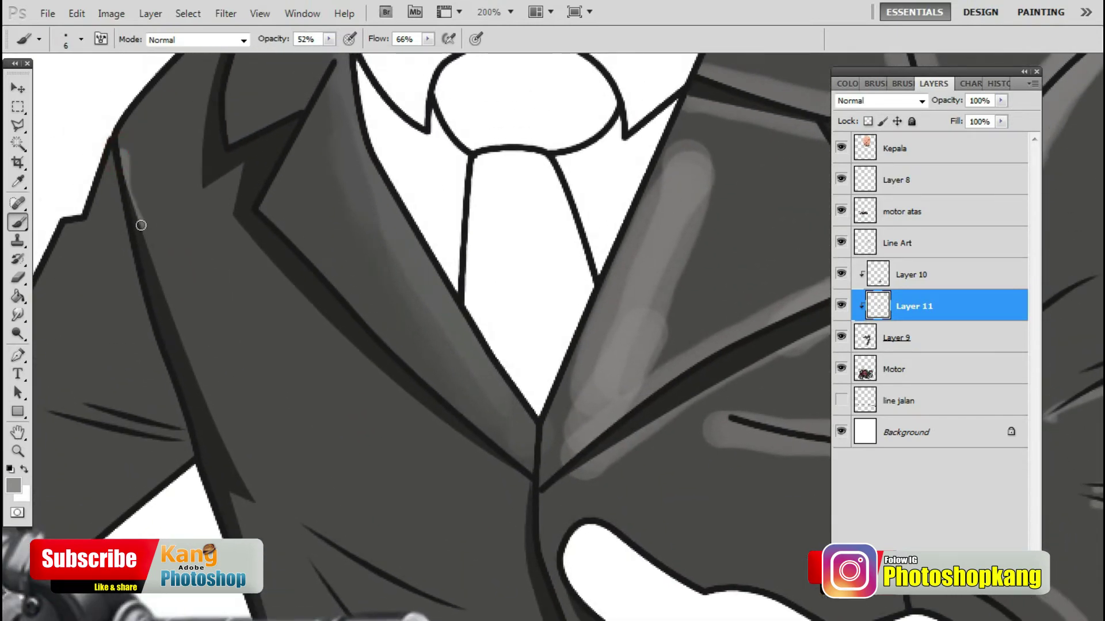
pyautogui.rightClick(152, 178)
pyautogui.moveTo(178, 209)
pyautogui.mouseDown()
pyautogui.moveTo(195, 210)
pyautogui.moveTo(185, 210)
pyautogui.mouseUp()
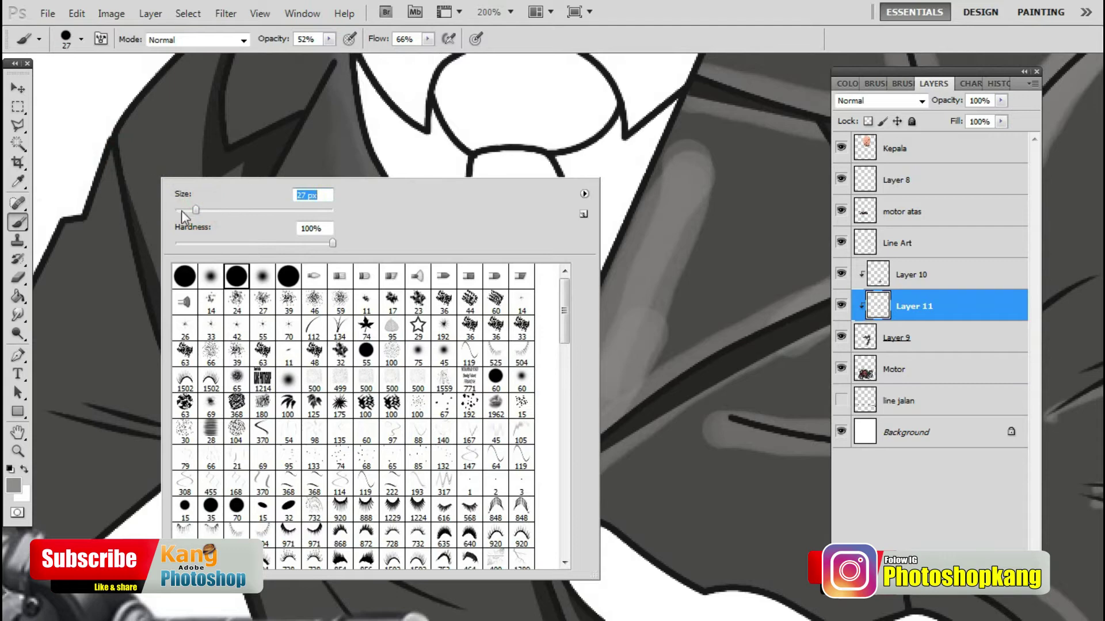
pyautogui.click(136, 177)
pyautogui.moveTo(133, 175); pyautogui.dragTo(255, 500)
pyautogui.moveTo(179, 432); pyautogui.dragTo(402, 359)
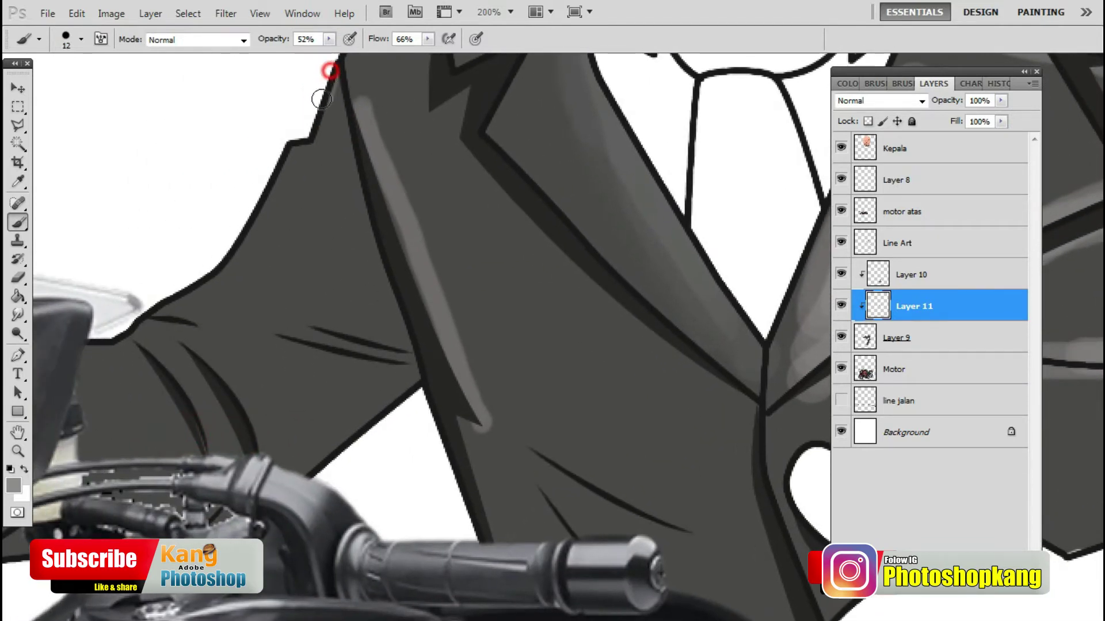
pyautogui.moveTo(337, 68)
pyautogui.mouseDown()
pyautogui.moveTo(331, 118)
pyautogui.moveTo(216, 279)
pyautogui.moveTo(133, 325)
pyautogui.moveTo(382, 267)
pyautogui.moveTo(360, 233)
pyautogui.mouseUp()
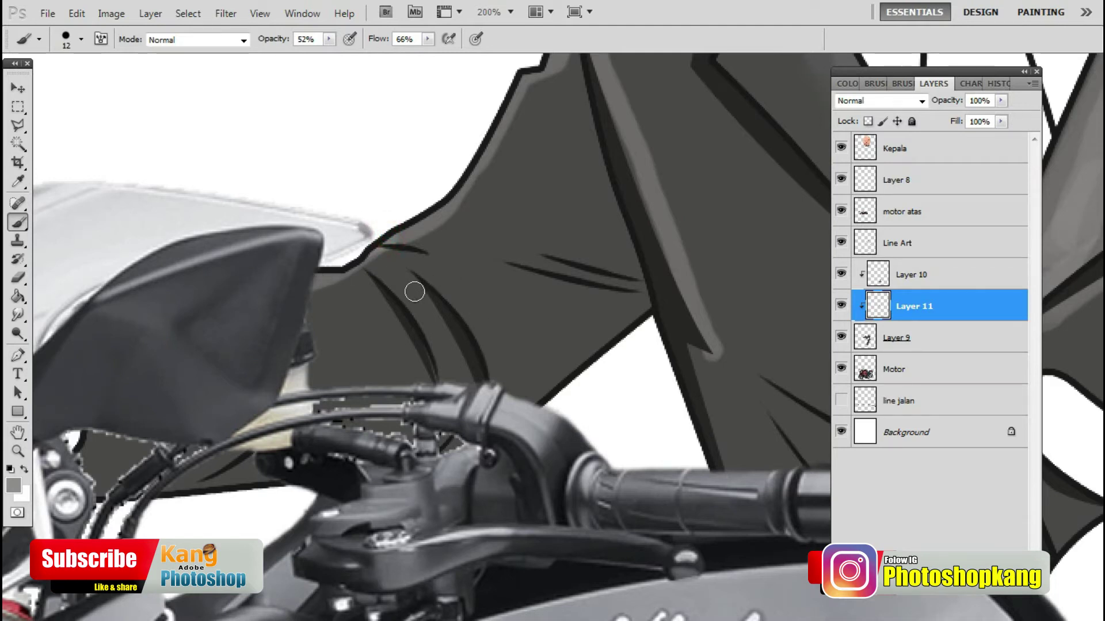
# Paint a short, bright curved highlight along the jacket fold.
pyautogui.moveTo(418, 287); pyautogui.dragTo(477, 416)
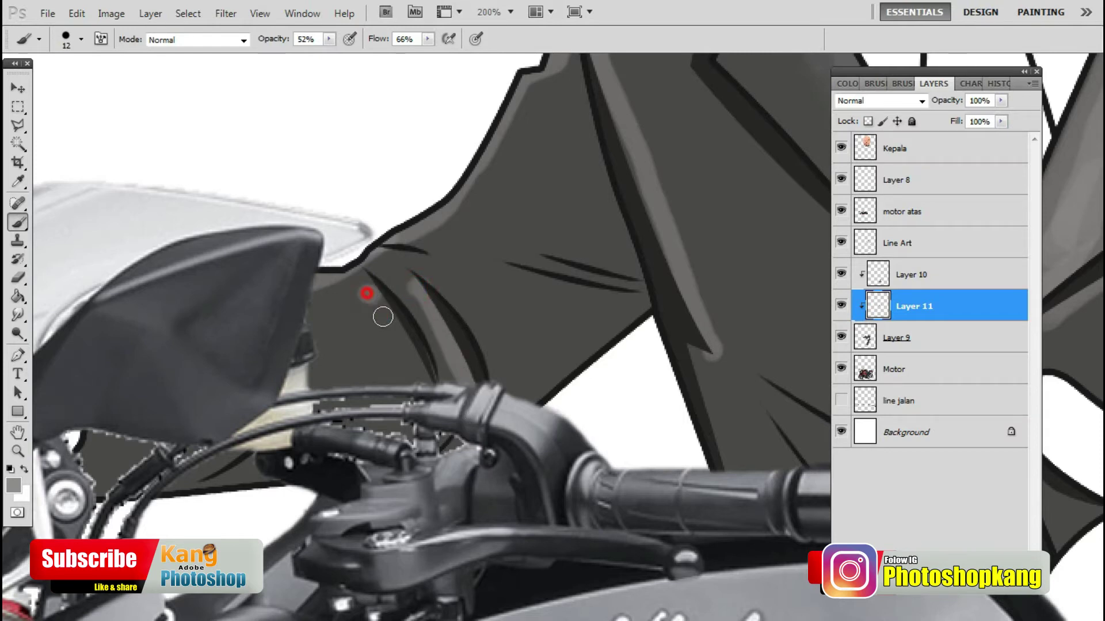
pyautogui.moveTo(533, 340); pyautogui.dragTo(389, 359)
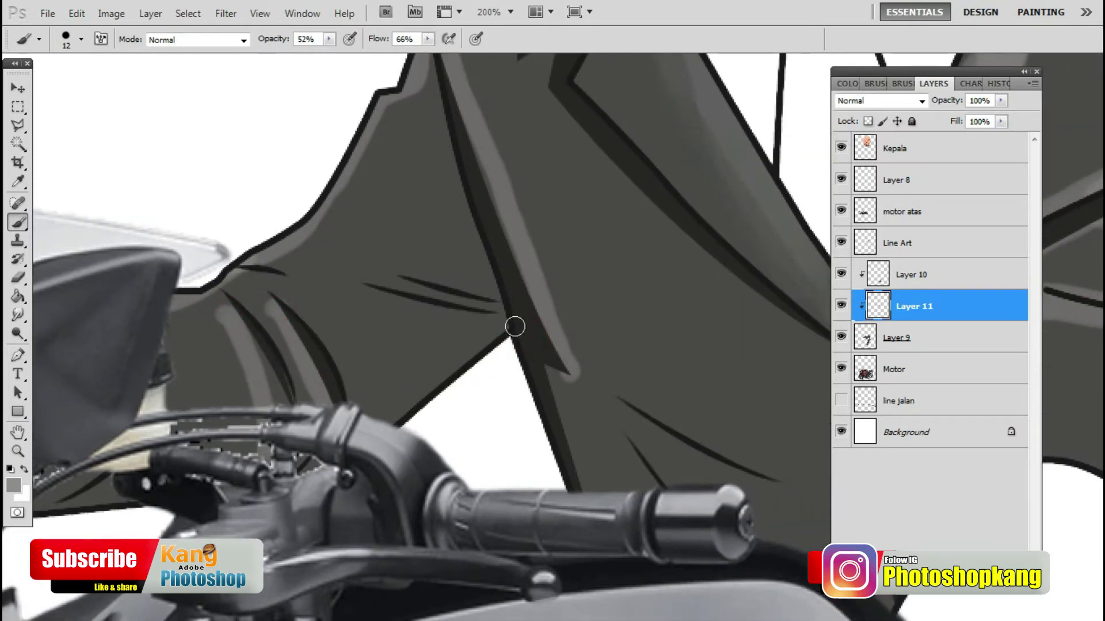
pyautogui.moveTo(486, 275); pyautogui.dragTo(394, 428)
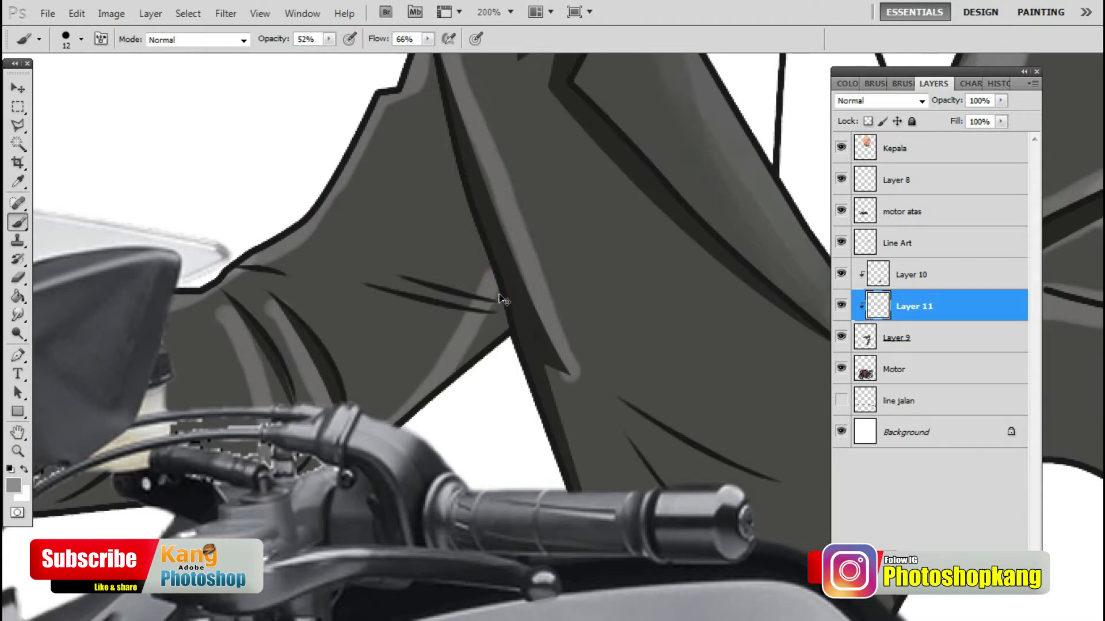
pyautogui.hotkey('ctrl', 'z')
pyautogui.moveTo(492, 287); pyautogui.dragTo(427, 377)
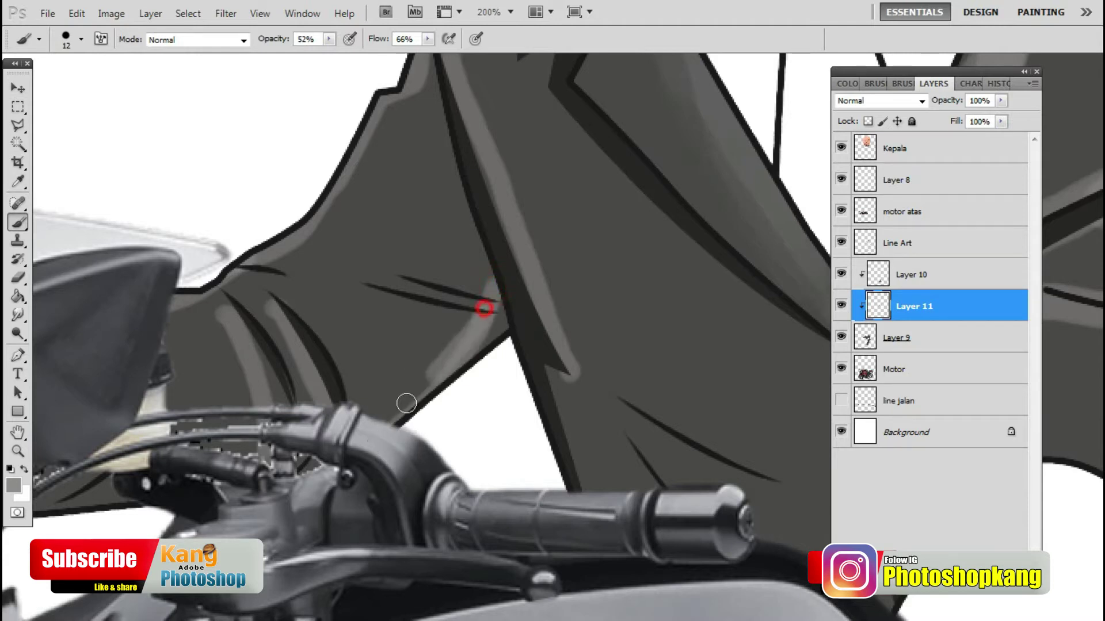
# Highlight both sides of the diagonal sleeve edge and the lower jacket.
pyautogui.click(498, 308)
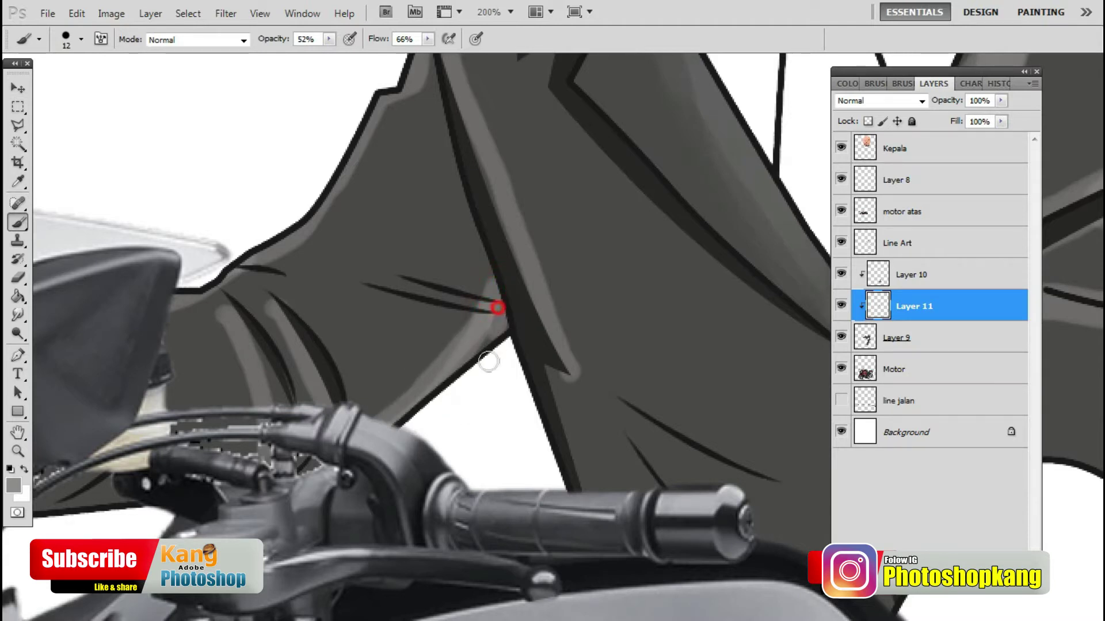
pyautogui.moveTo(493, 333); pyautogui.dragTo(451, 390)
pyautogui.moveTo(494, 291); pyautogui.dragTo(451, 402)
pyautogui.moveTo(469, 352); pyautogui.dragTo(384, 428)
pyautogui.moveTo(417, 390); pyautogui.dragTo(371, 422)
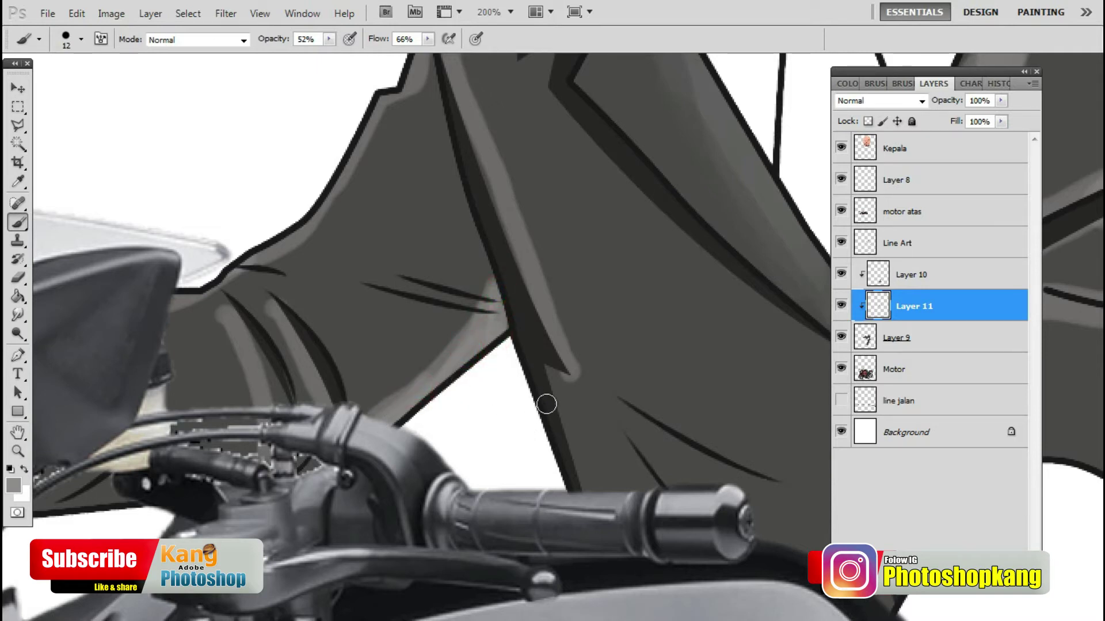
pyautogui.moveTo(521, 361); pyautogui.dragTo(567, 486)
pyautogui.moveTo(530, 382)
pyautogui.mouseDown()
pyautogui.moveTo(584, 506)
pyautogui.moveTo(563, 413)
pyautogui.mouseUp()
pyautogui.moveTo(565, 455)
pyautogui.mouseDown()
pyautogui.moveTo(493, 468)
pyautogui.moveTo(500, 461)
pyautogui.moveTo(424, 434)
pyautogui.moveTo(456, 432)
pyautogui.moveTo(558, 492)
pyautogui.mouseUp()
pyautogui.hotkey('ctrl', 'z')
pyautogui.moveTo(438, 401)
pyautogui.mouseDown()
pyautogui.moveTo(550, 481)
pyautogui.moveTo(580, 490)
pyautogui.mouseUp()
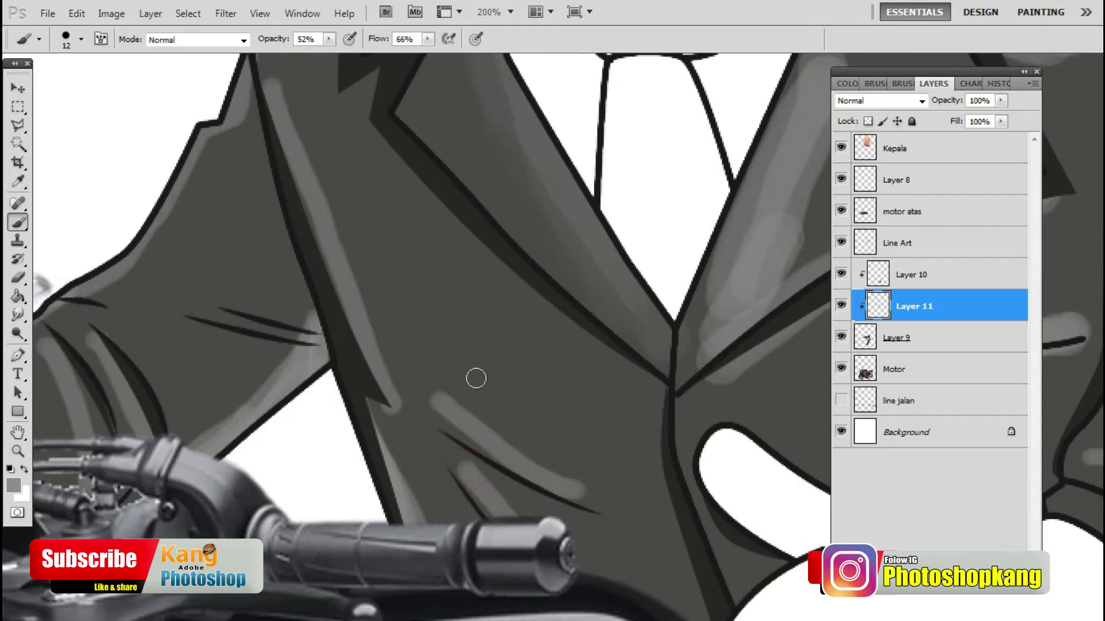
pyautogui.scroll(5, 483, 357)
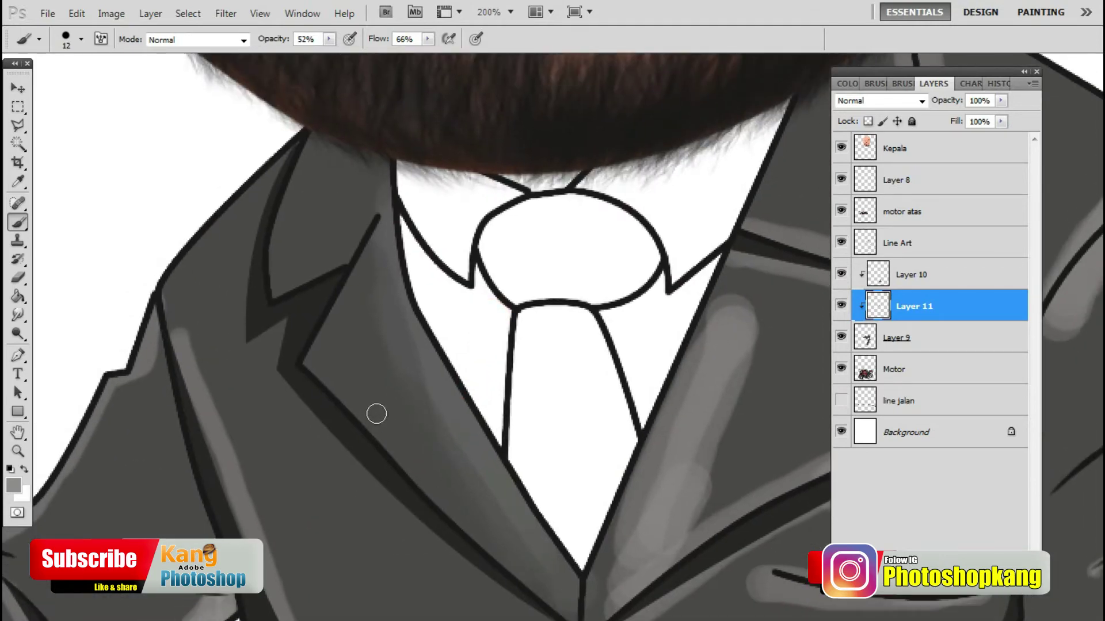
# With a 7 px brush, draw straight highlights along the lapel edges below the beard.
pyautogui.rightClick(344, 377)
pyautogui.moveTo(378, 257); pyautogui.dragTo(370, 253)
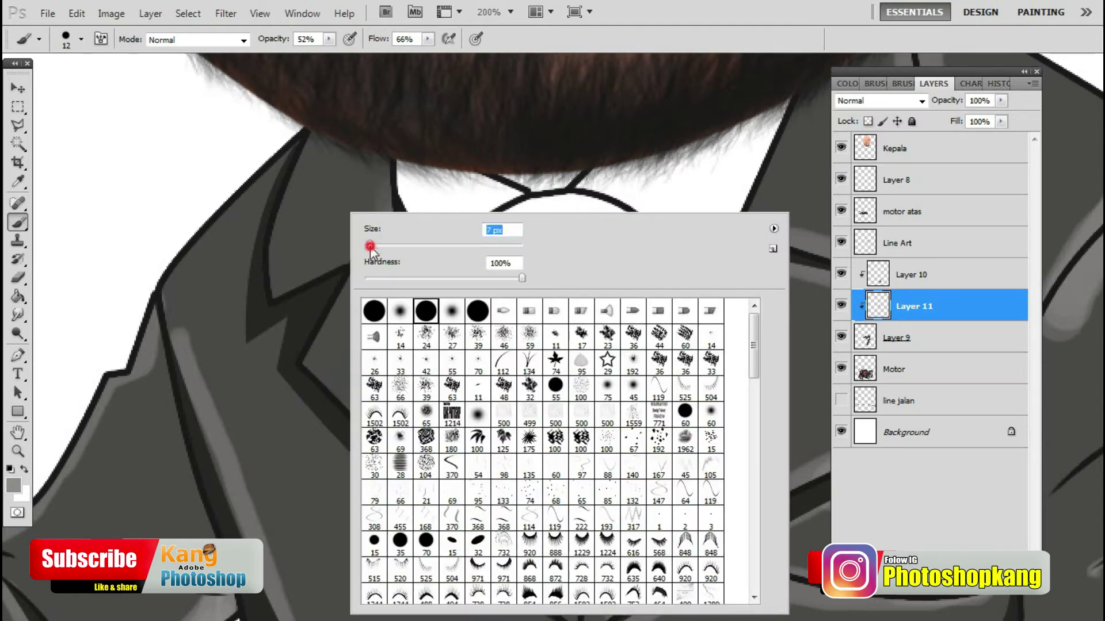
pyautogui.click(325, 372)
pyautogui.keyDown('shift'); pyautogui.click(469, 529); pyautogui.keyUp('shift')
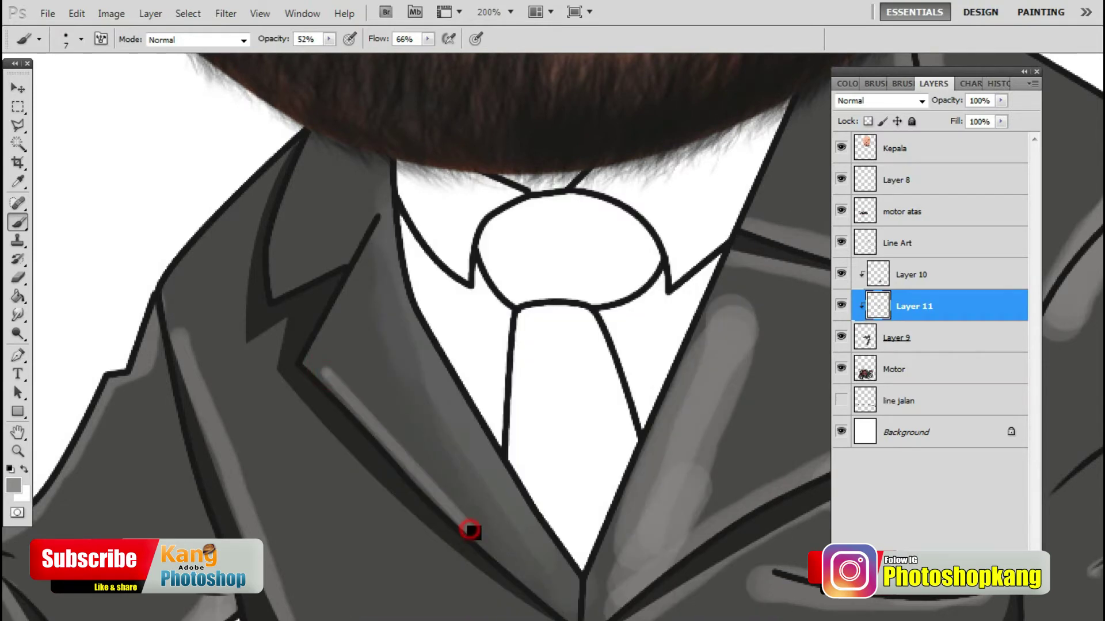
pyautogui.scroll(-5, 546, 593)
pyautogui.moveTo(372, 203); pyautogui.dragTo(392, 375)
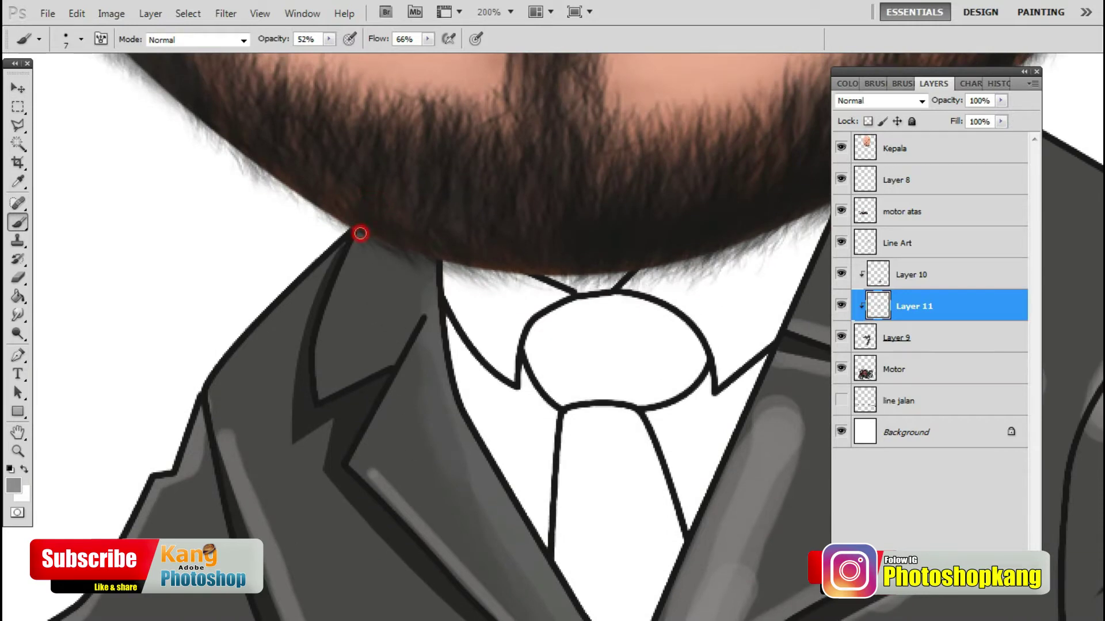
pyautogui.keyDown('shift'); pyautogui.click(325, 316); pyautogui.keyUp('shift')
pyautogui.keyDown('shift'); pyautogui.click(321, 395); pyautogui.keyUp('shift')
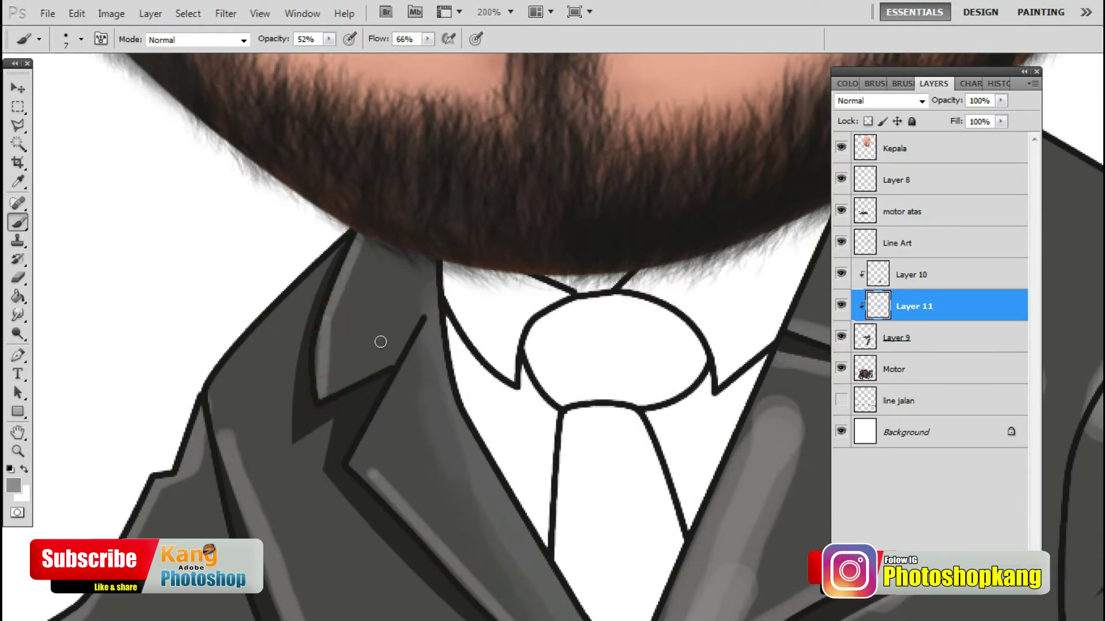
pyautogui.keyDown('shift'); pyautogui.click(380, 359); pyautogui.keyUp('shift')
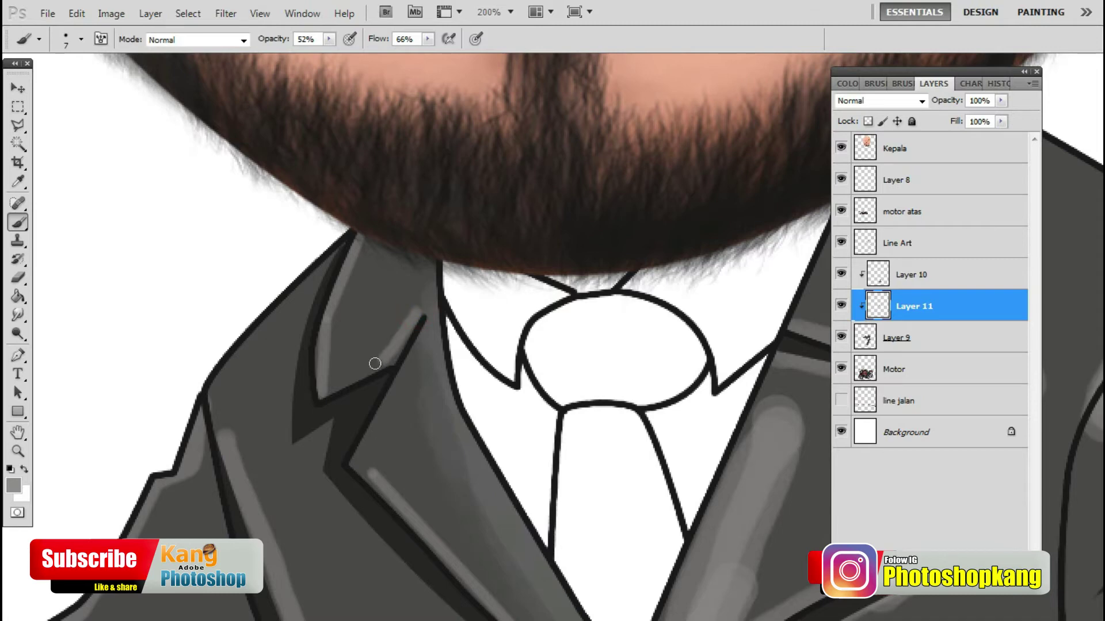
# Enlarge the brush to 29 px and zoom out to 50% to show the legs.
pyautogui.rightClick(250, 379)
pyautogui.click(327, 245)
pyautogui.click(242, 334)
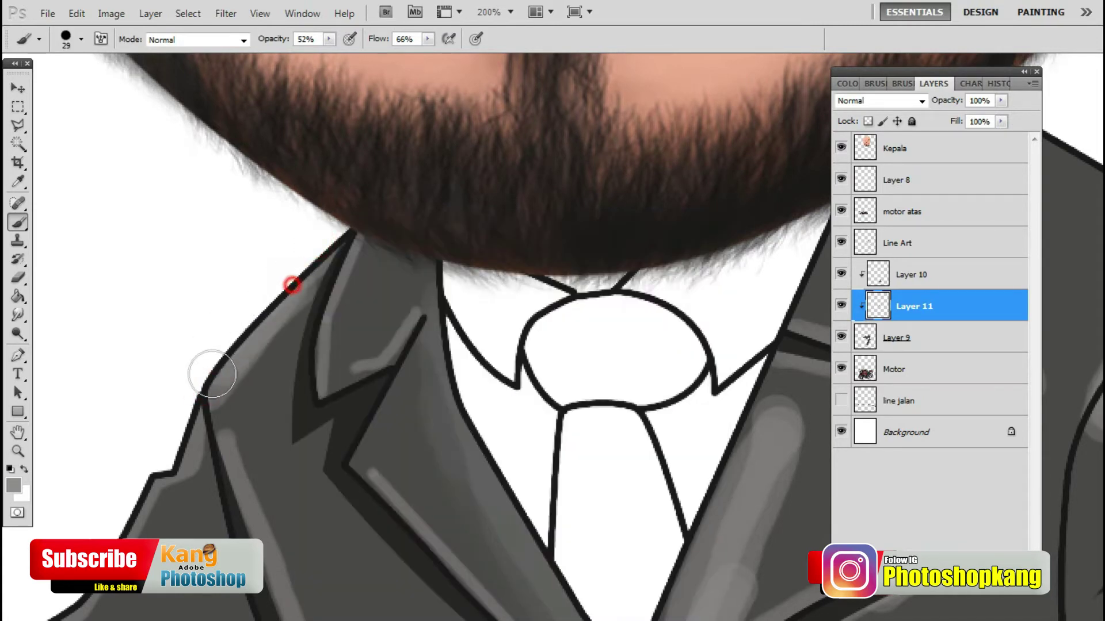
pyautogui.moveTo(277, 489); pyautogui.dragTo(282, 319)
pyautogui.moveTo(106, 359)
pyautogui.mouseDown()
pyautogui.moveTo(345, 308)
pyautogui.moveTo(189, 453)
pyautogui.mouseUp()
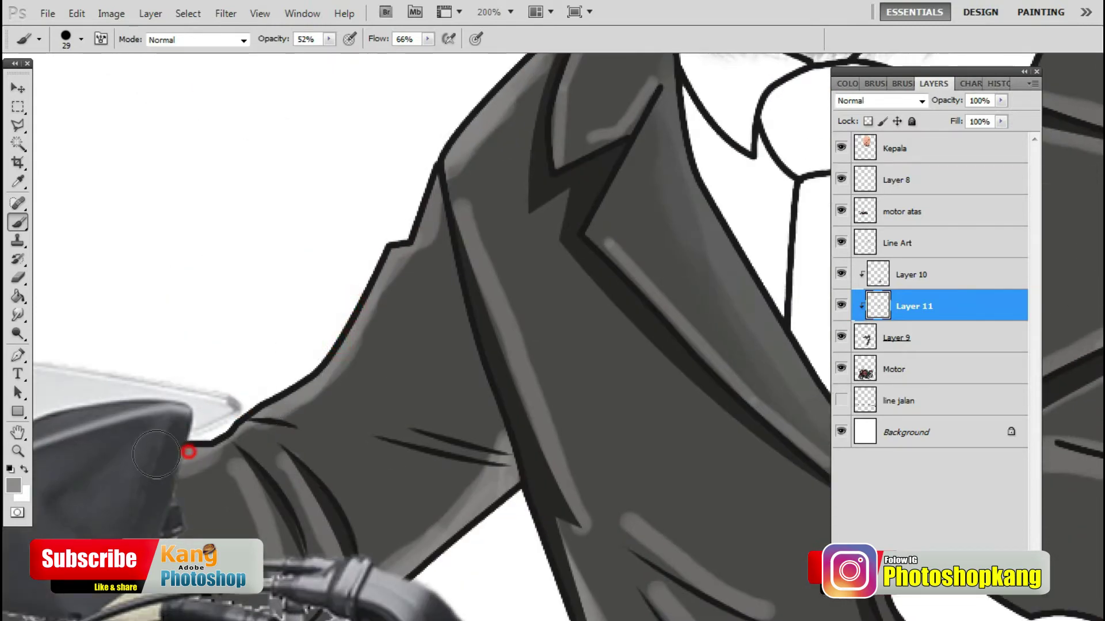
pyautogui.hotkey('ctrl', '-')
pyautogui.hotkey('ctrl', '-')
pyautogui.hotkey('ctrl', '-')
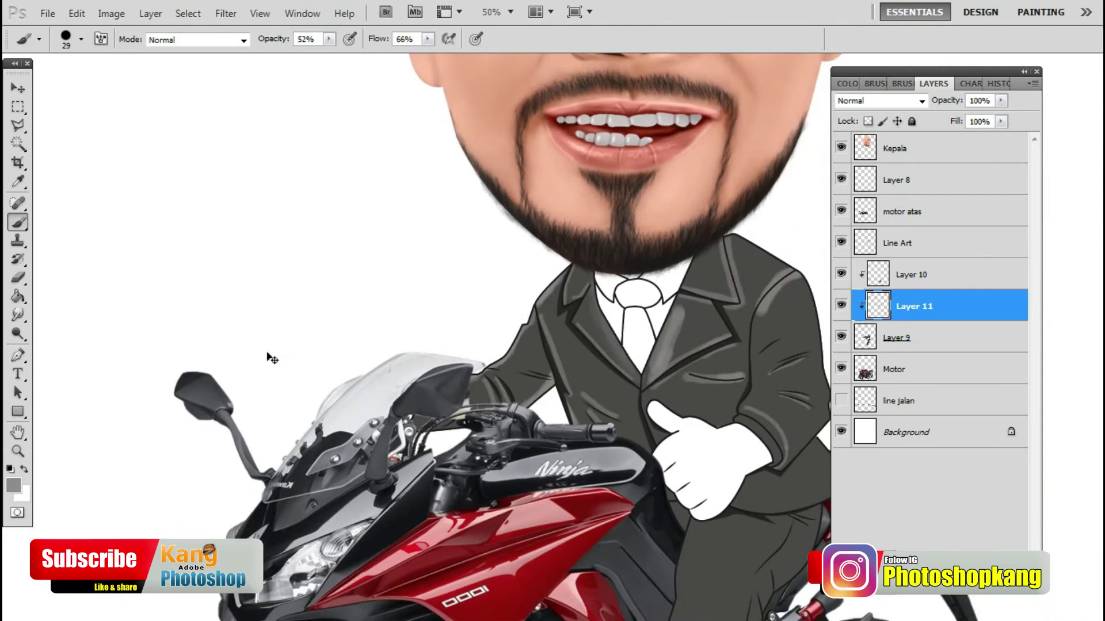
pyautogui.moveTo(455, 499); pyautogui.dragTo(276, 357)
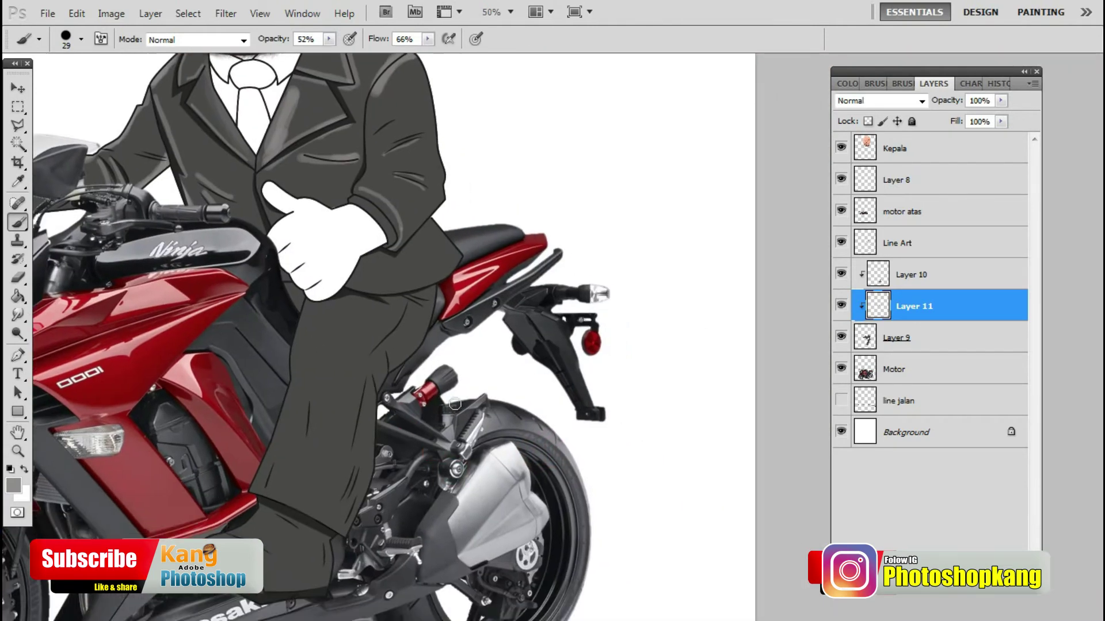
# Paint a broad light grey highlight down the trouser leg with a 91 px brush.
pyautogui.rightClick(348, 314)
pyautogui.click(420, 245)
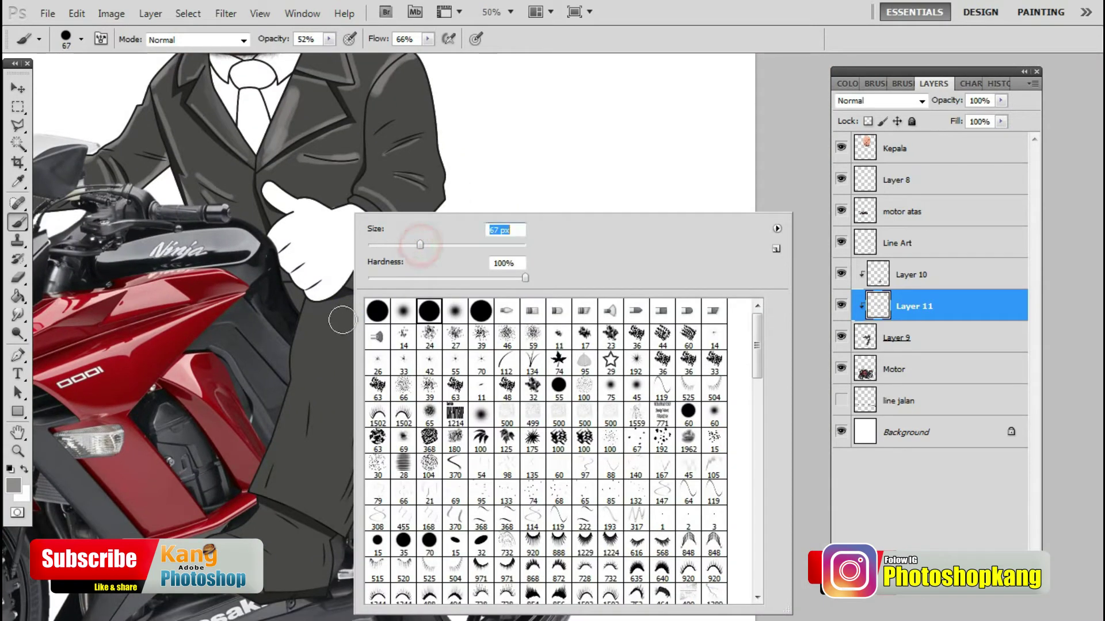
pyautogui.moveTo(418, 246); pyautogui.dragTo(437, 244)
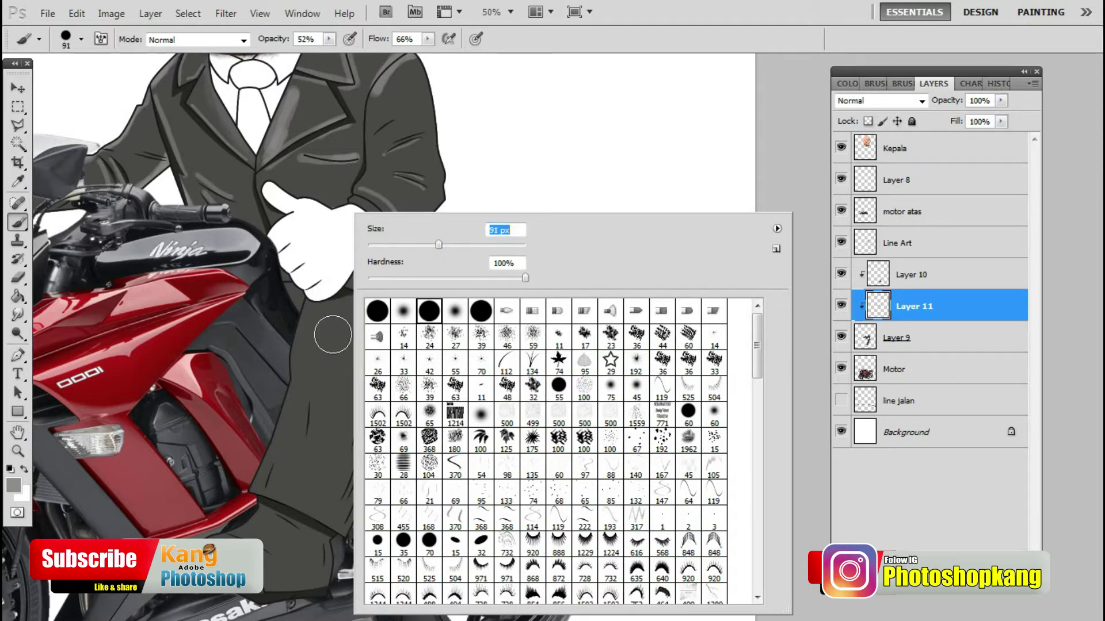
pyautogui.moveTo(343, 324); pyautogui.dragTo(315, 410)
pyautogui.hotkey('ctrl', 'z')
pyautogui.moveTo(357, 311); pyautogui.dragTo(304, 494)
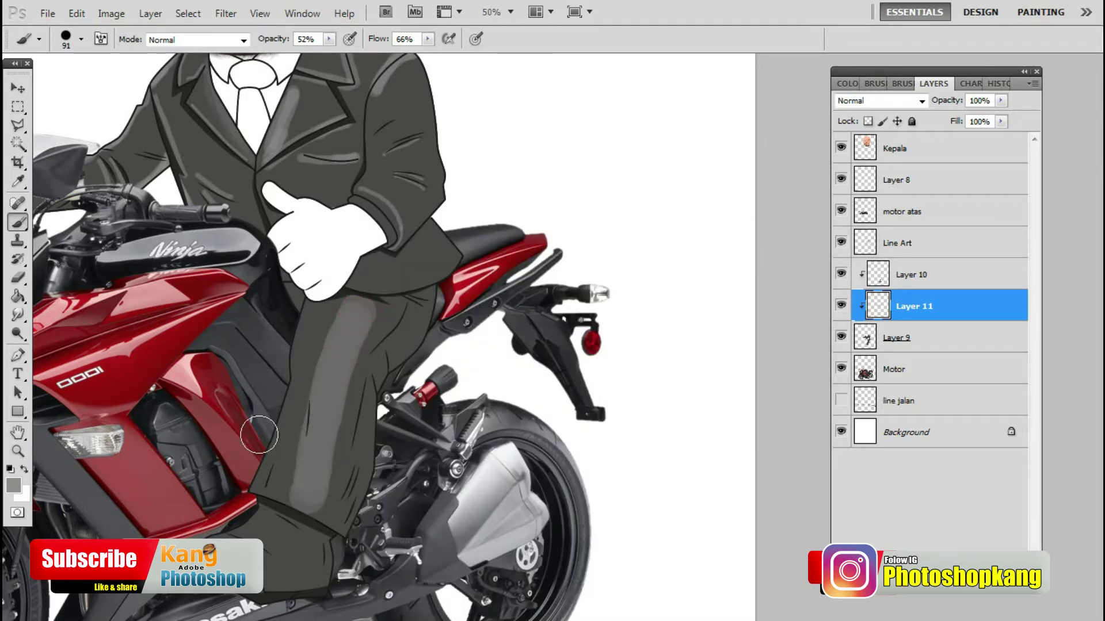
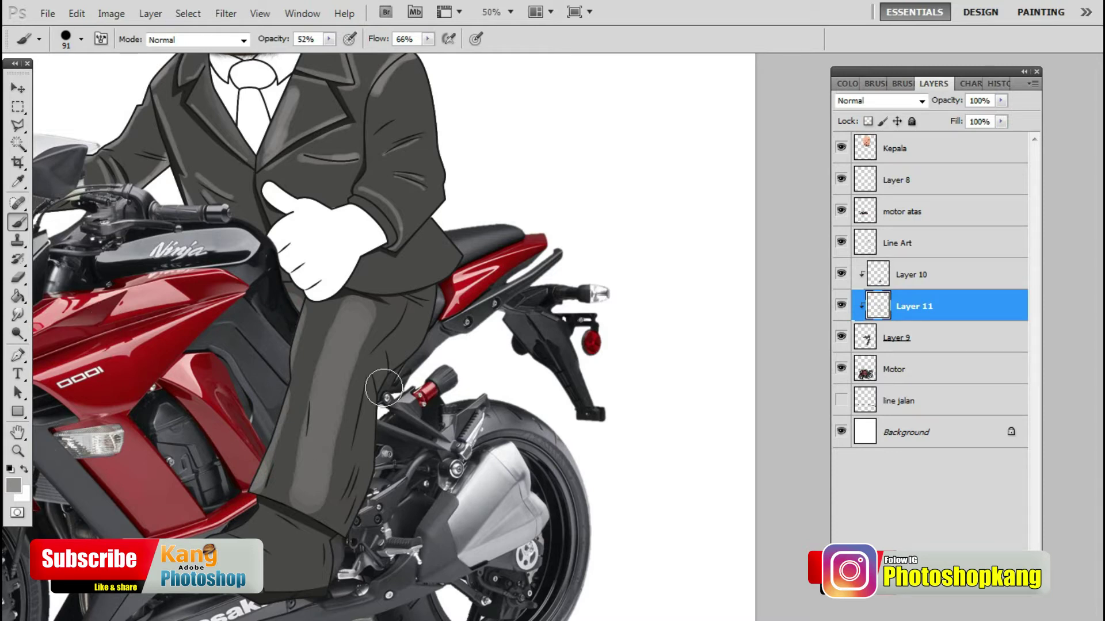
# Paint grey shading down the trouser leg toward the footpeg and near the boot.
pyautogui.moveTo(444, 303); pyautogui.dragTo(426, 363)
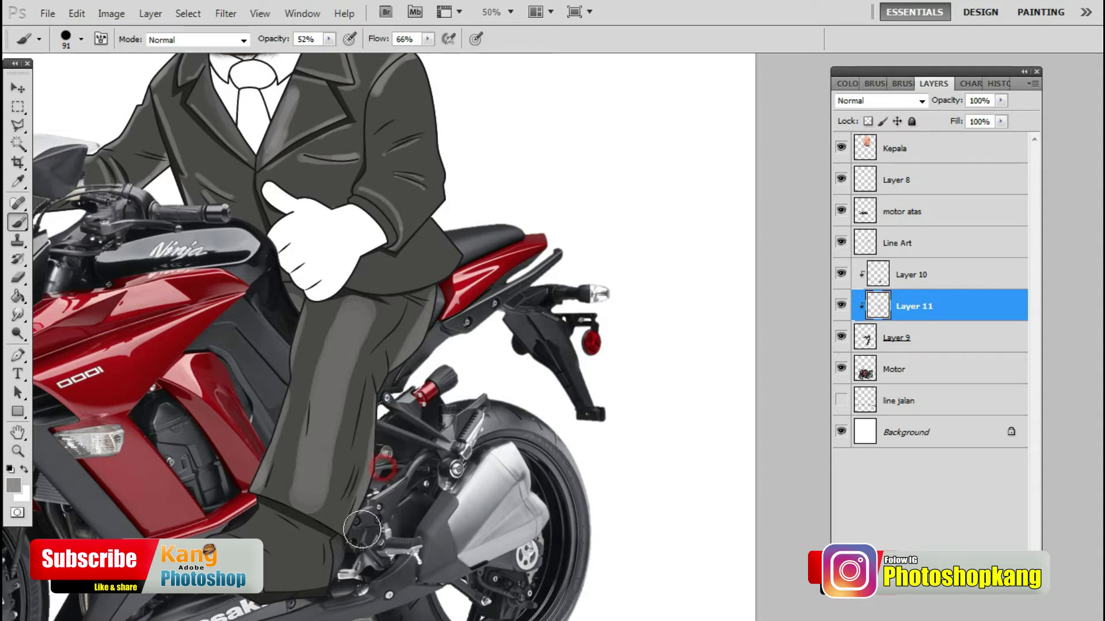
pyautogui.scroll(-2, 359, 521)
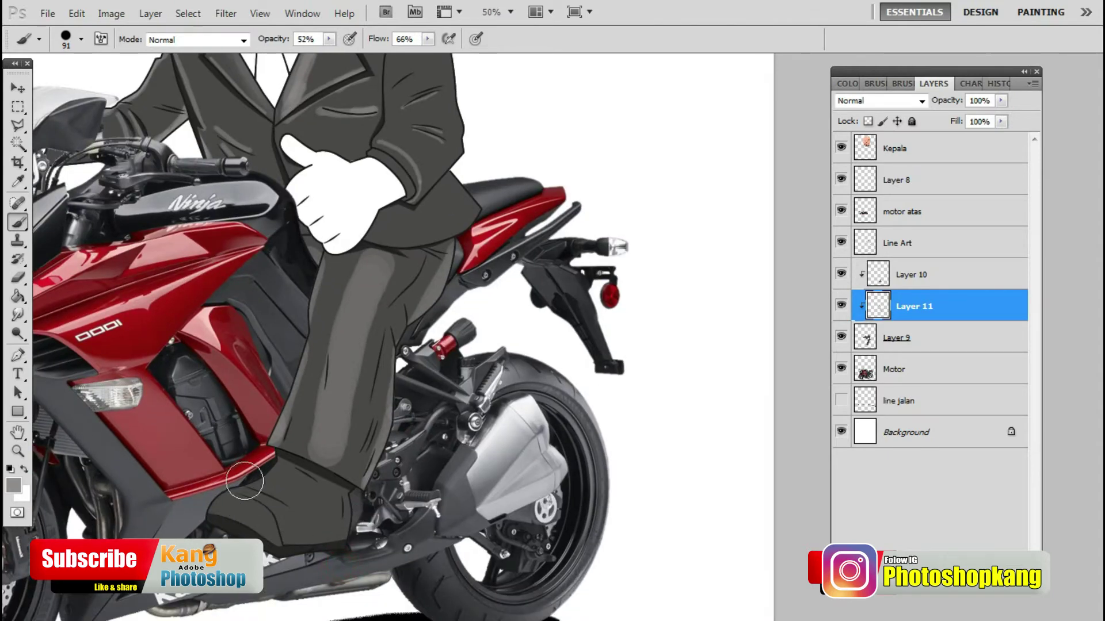
pyautogui.moveTo(211, 490); pyautogui.dragTo(190, 518)
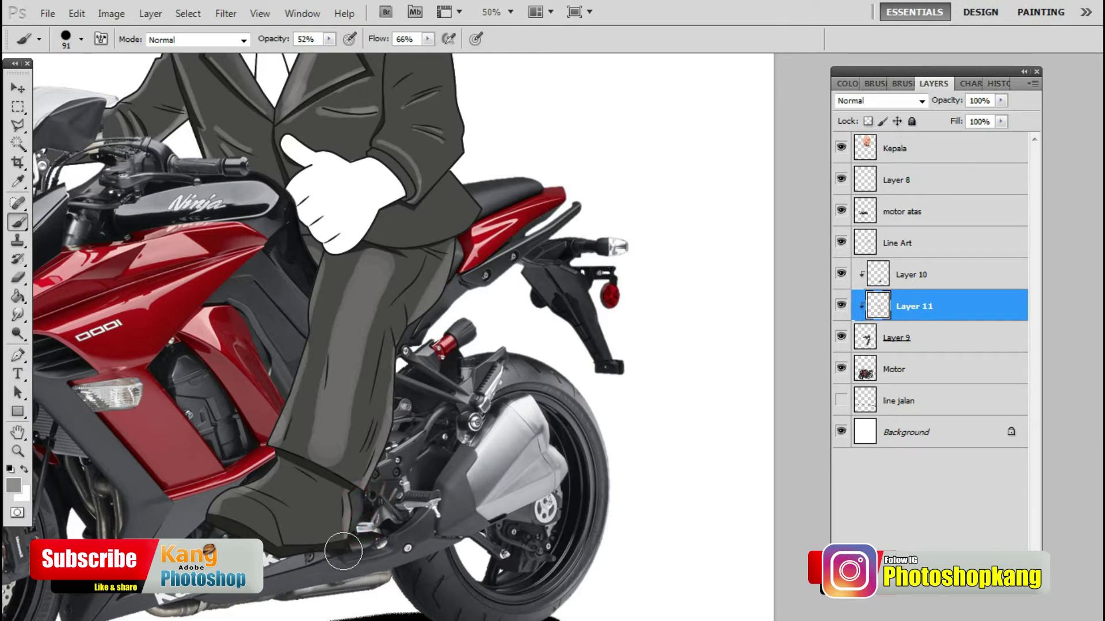
# Resize the brush to 61 px and shade the boot's lower edge.
pyautogui.rightClick(316, 484)
pyautogui.click(384, 245)
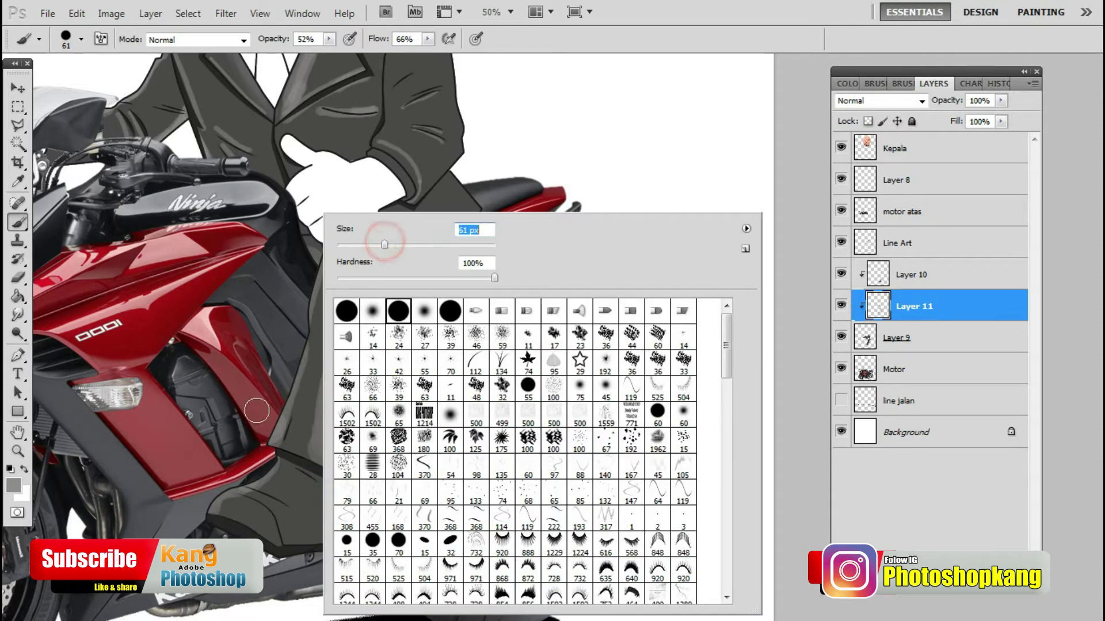
pyautogui.click(297, 476)
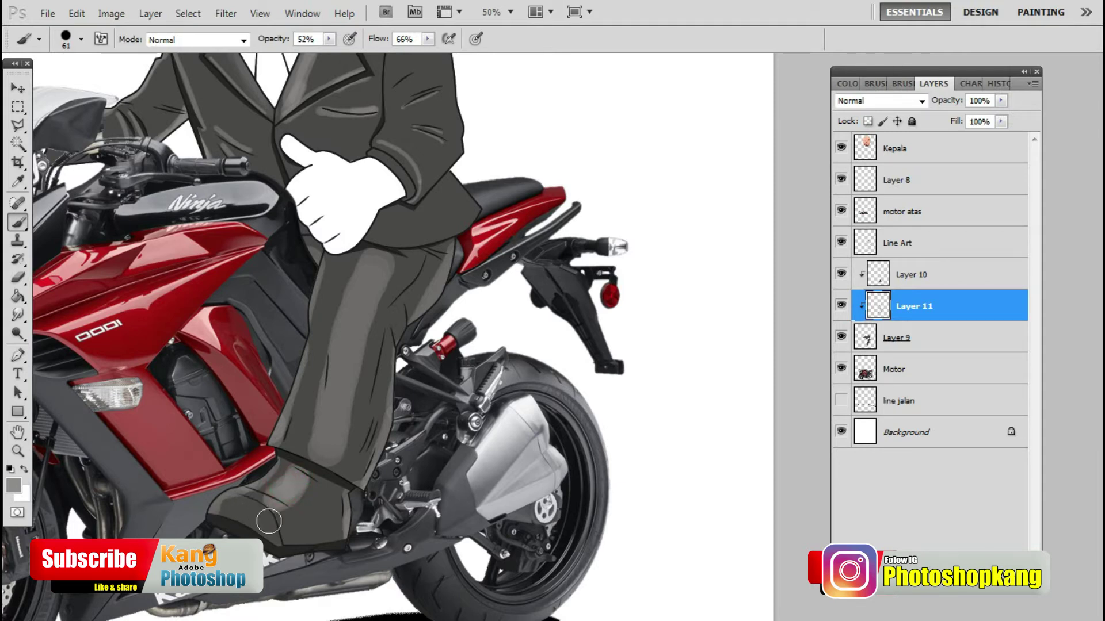
pyautogui.moveTo(285, 530); pyautogui.dragTo(334, 554)
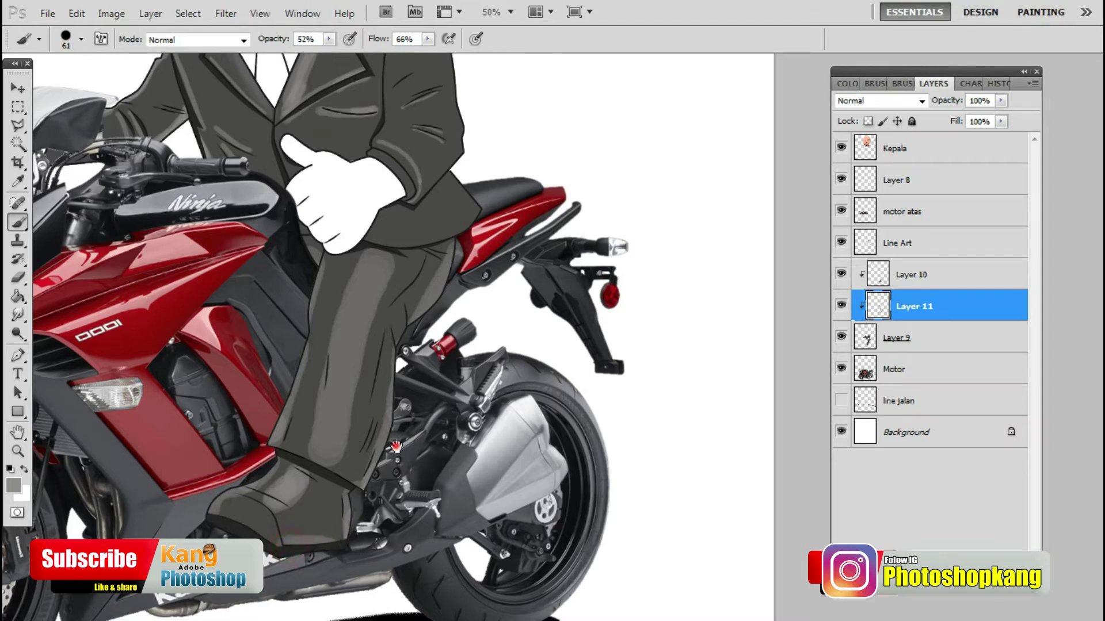
pyautogui.moveTo(396, 447); pyautogui.dragTo(463, 490)
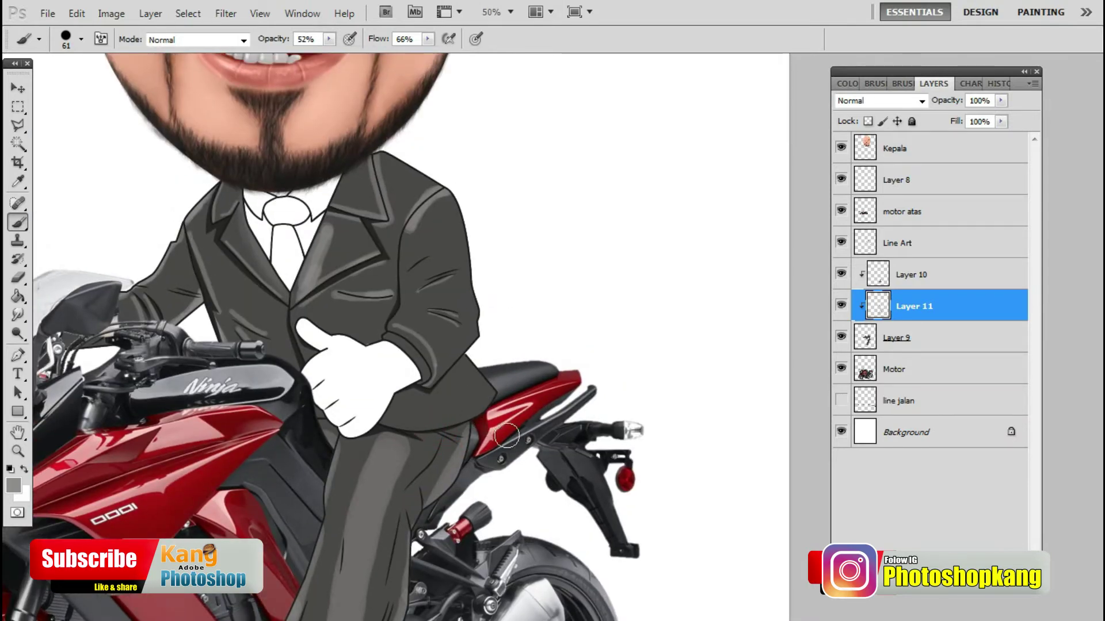
# Lighten the jacket above the seat and set the brush to 73 px, 26% opacity, 39% flow.
pyautogui.moveTo(473, 361); pyautogui.dragTo(408, 403)
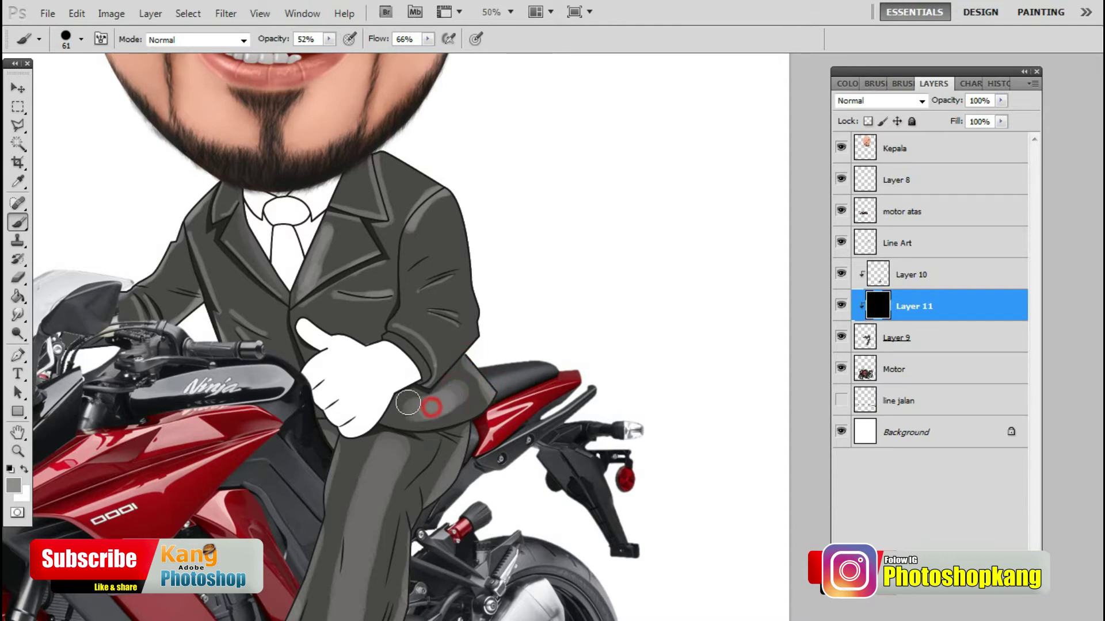
pyautogui.rightClick(433, 222)
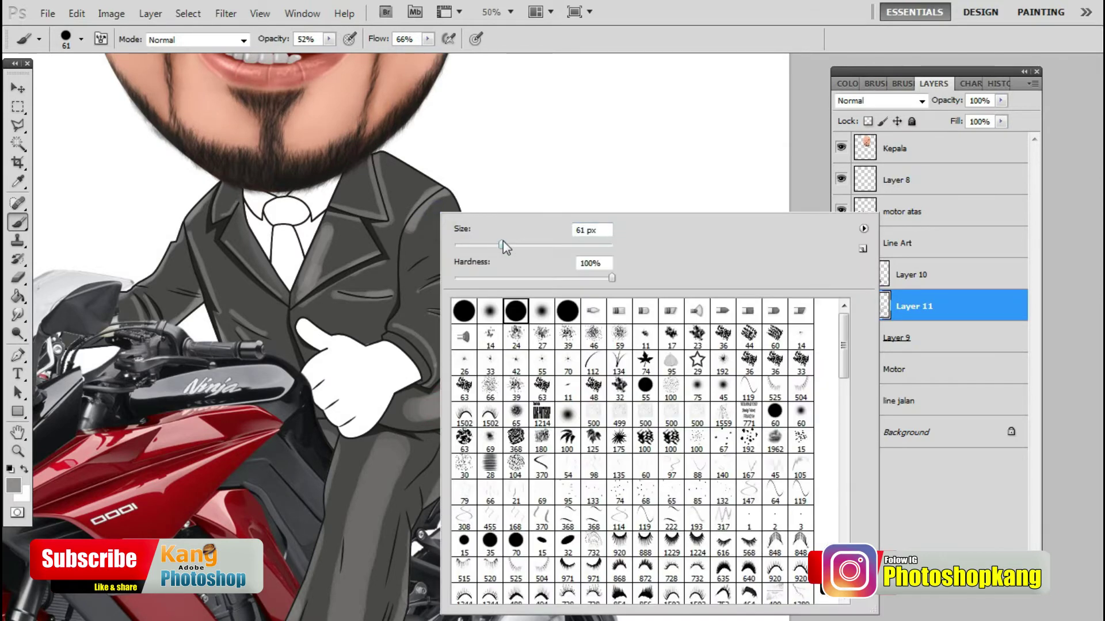
pyautogui.click(329, 38)
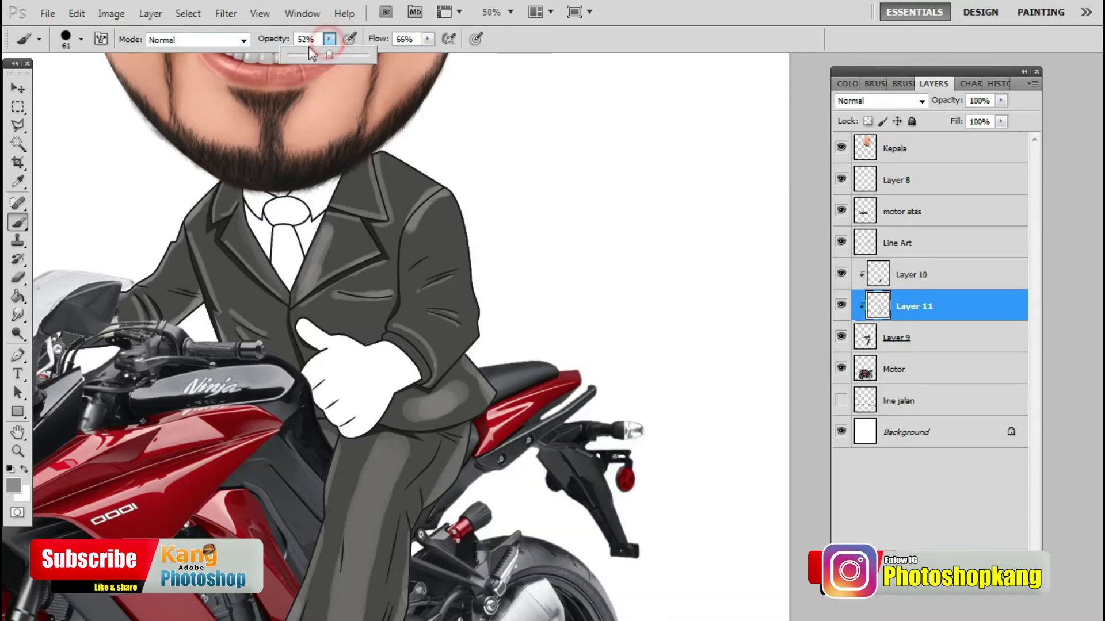
pyautogui.moveTo(428, 38); pyautogui.dragTo(407, 54)
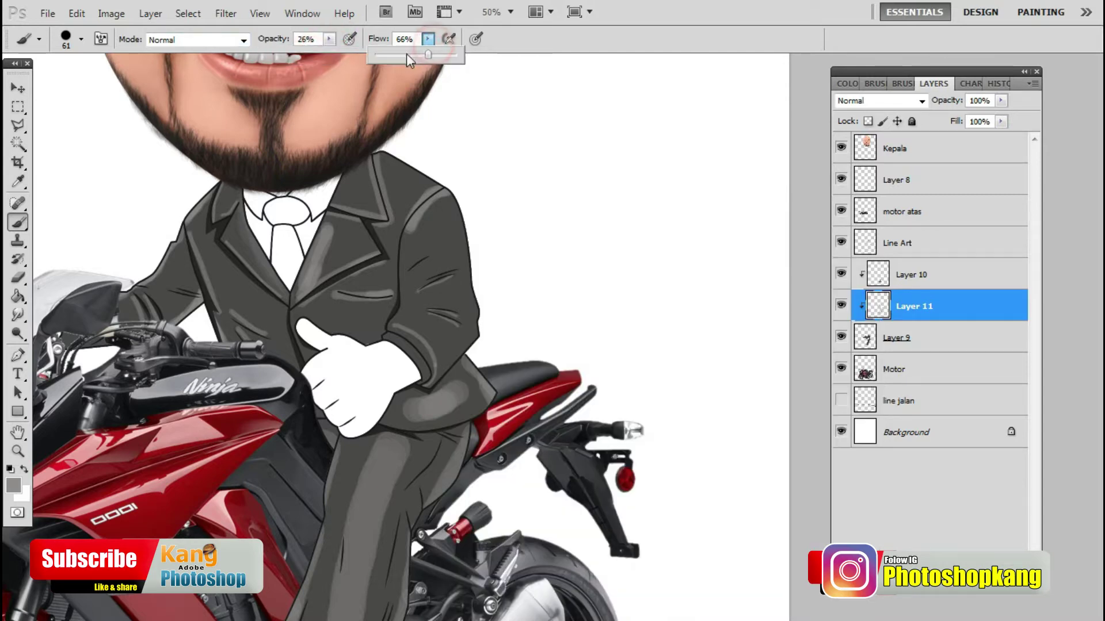
pyautogui.rightClick(443, 226)
pyautogui.click(521, 244)
pyautogui.click(425, 202)
# Brush lighter shading down the right sleeve, the shoulder and the left jacket panel.
pyautogui.moveTo(426, 207); pyautogui.dragTo(434, 360)
pyautogui.moveTo(446, 240); pyautogui.dragTo(429, 357)
pyautogui.moveTo(425, 198); pyautogui.dragTo(440, 302)
pyautogui.moveTo(439, 232); pyautogui.dragTo(424, 349)
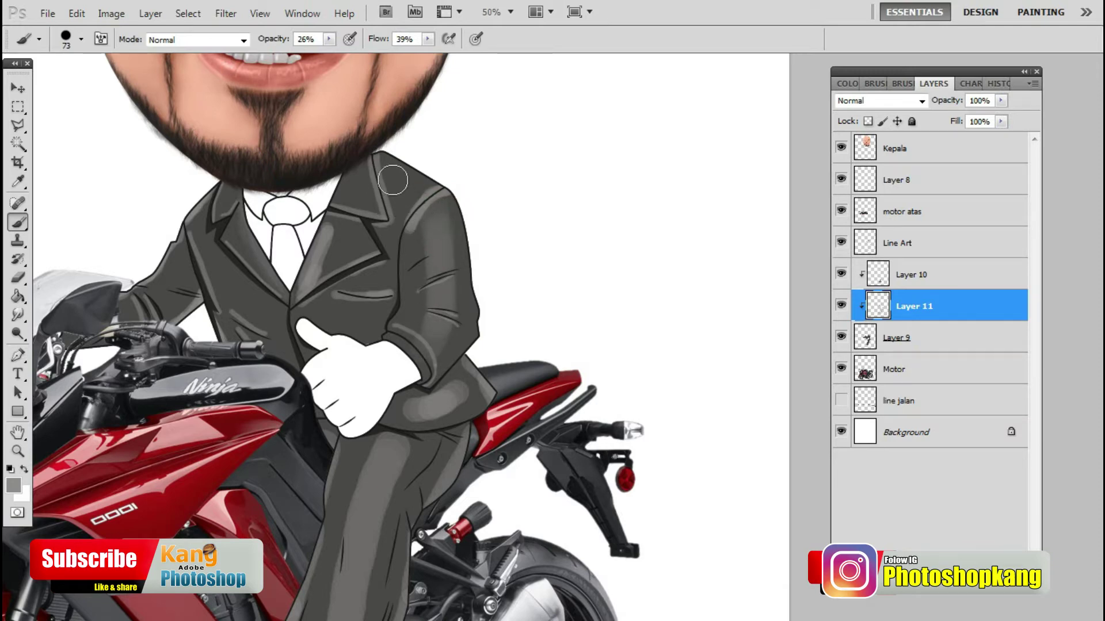
pyautogui.moveTo(392, 180); pyautogui.dragTo(433, 217)
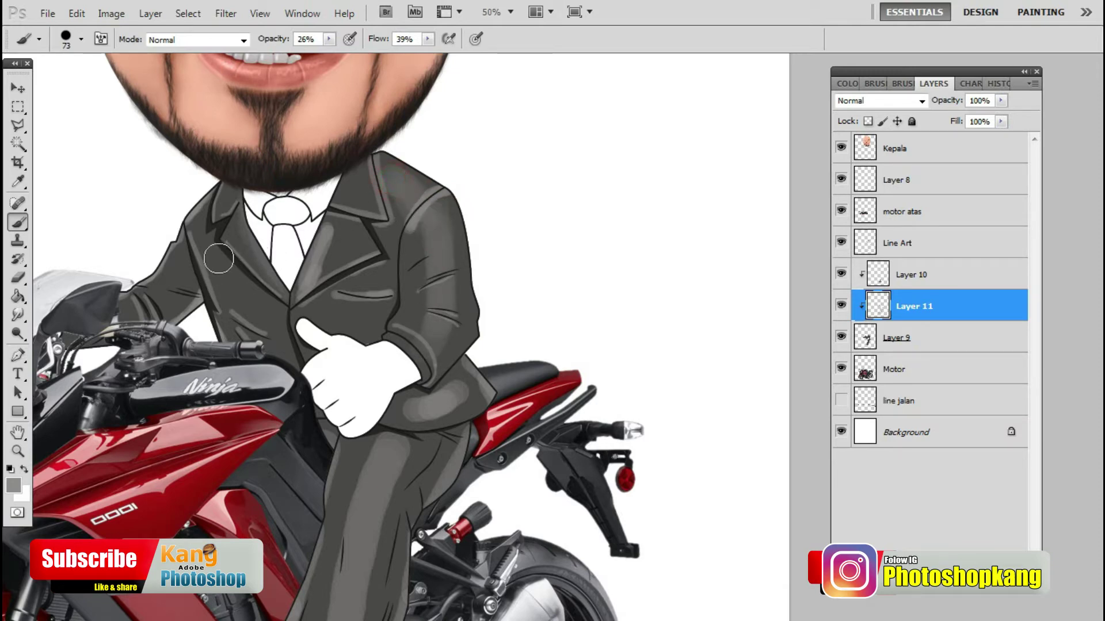
pyautogui.moveTo(218, 230); pyautogui.dragTo(270, 325)
pyautogui.moveTo(220, 254); pyautogui.dragTo(260, 312)
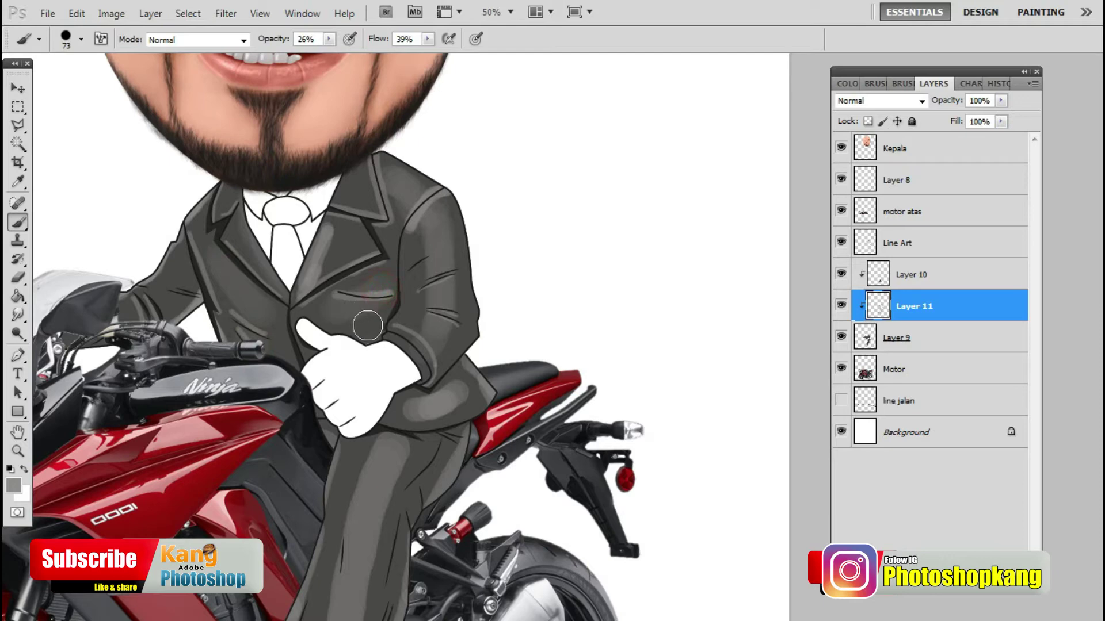
pyautogui.moveTo(393, 455); pyautogui.dragTo(407, 347)
pyautogui.moveTo(361, 489); pyautogui.dragTo(360, 406)
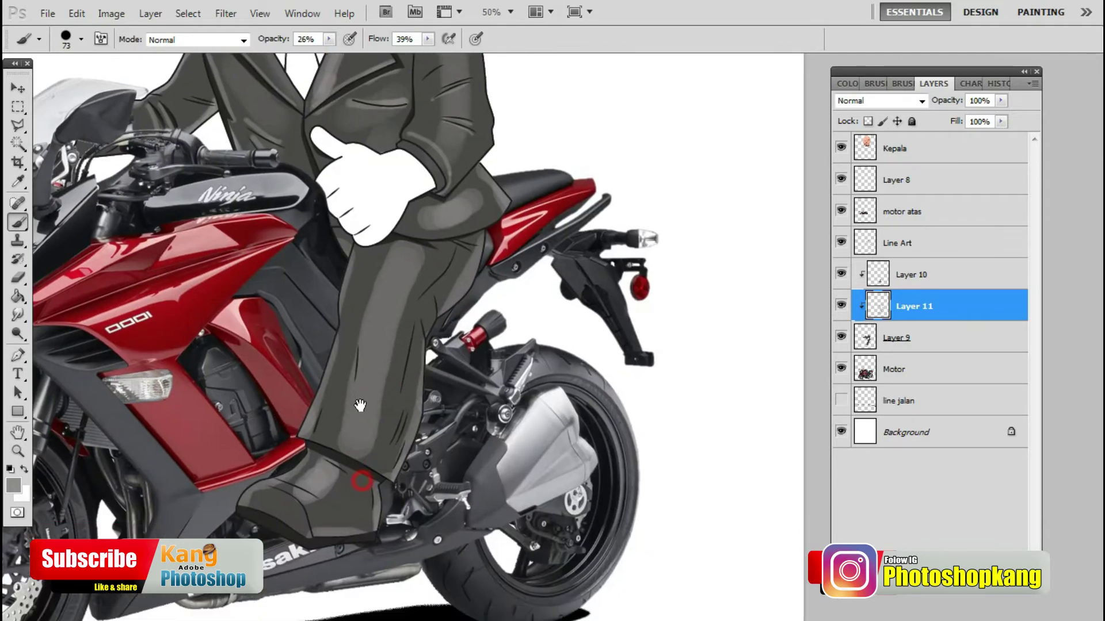
# Darken the boot-top line and add light and dark strokes down the trouser leg.
pyautogui.moveTo(324, 454)
pyautogui.mouseDown()
pyautogui.moveTo(331, 458)
pyautogui.moveTo(274, 492)
pyautogui.mouseUp()
pyautogui.moveTo(411, 266); pyautogui.dragTo(373, 411)
pyautogui.keyDown('alt'); pyautogui.click(395, 304); pyautogui.keyUp('alt')
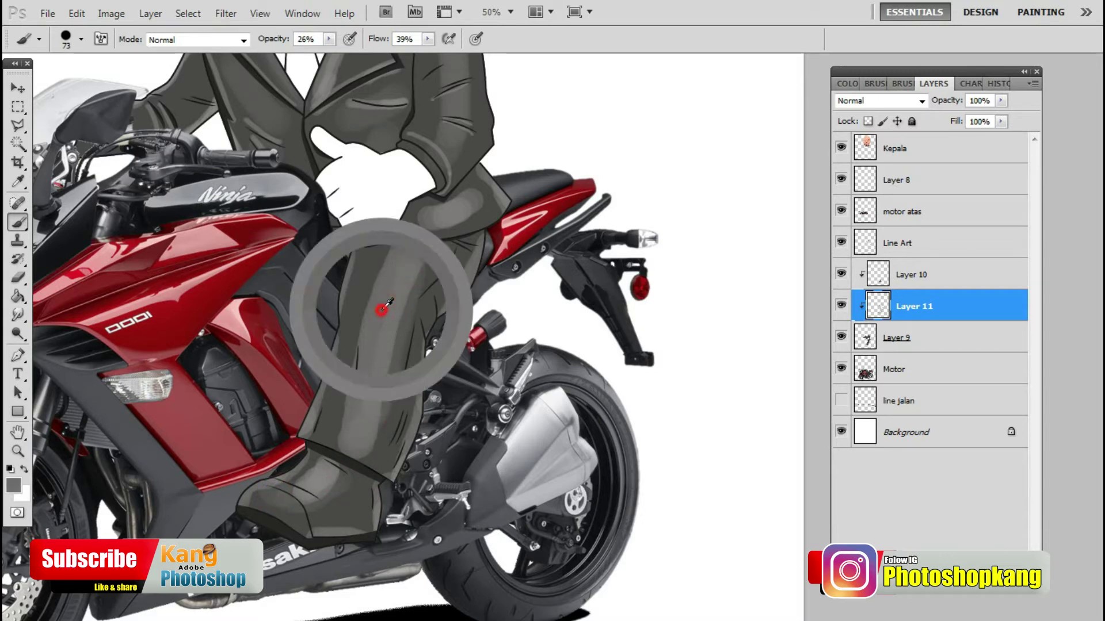
pyautogui.moveTo(381, 383); pyautogui.dragTo(357, 456)
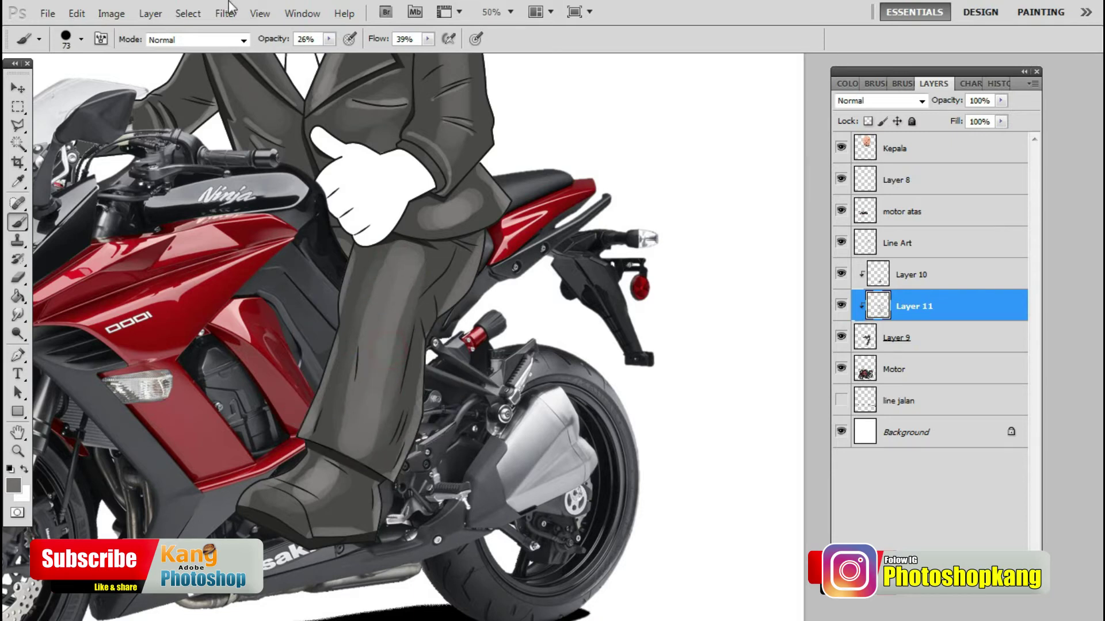
# Raise the brush to 47% opacity and 65% flow and shade the trouser leg.
pyautogui.click(329, 38)
pyautogui.moveTo(329, 54); pyautogui.dragTo(347, 55)
pyautogui.click(427, 38)
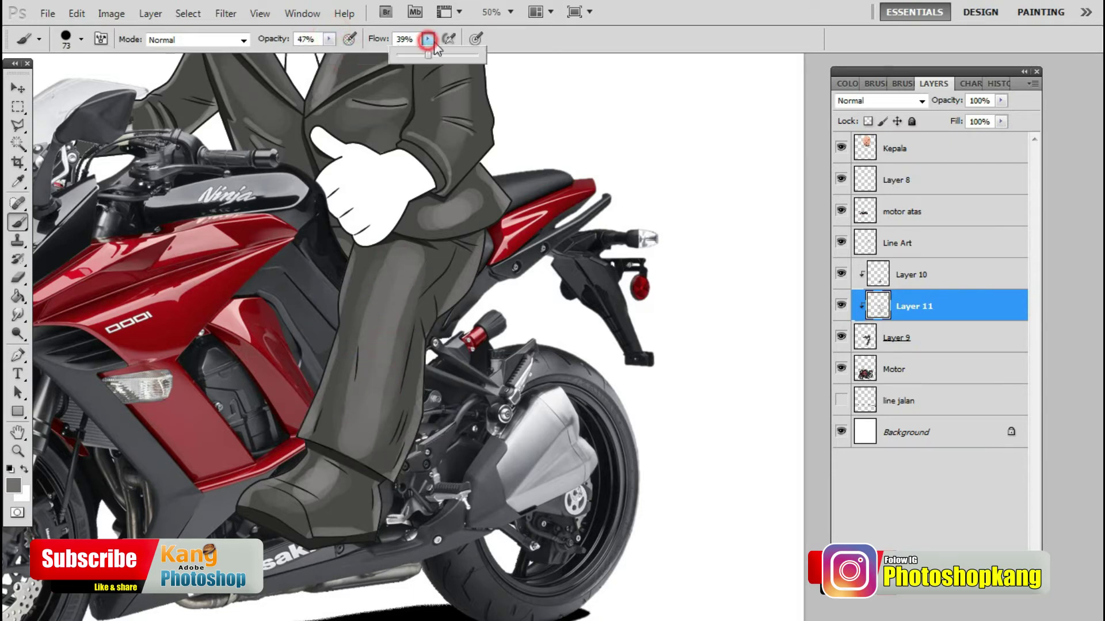
pyautogui.moveTo(428, 54); pyautogui.dragTo(449, 54)
pyautogui.click(373, 382)
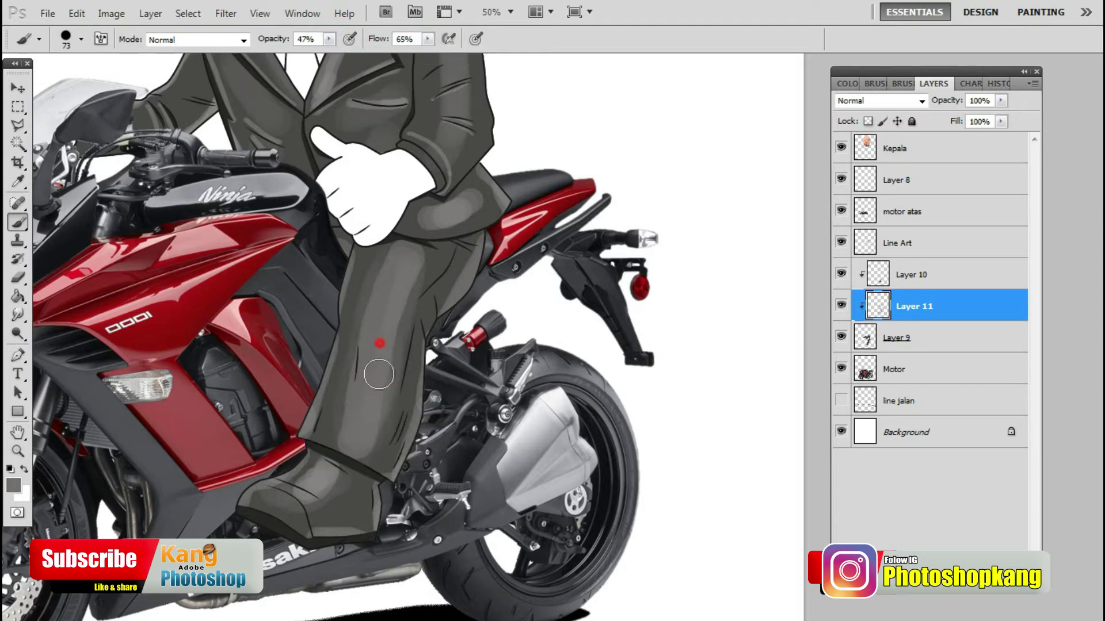
pyautogui.moveTo(379, 395)
pyautogui.mouseDown()
pyautogui.moveTo(357, 446)
pyautogui.moveTo(361, 370)
pyautogui.moveTo(350, 370)
pyautogui.moveTo(332, 442)
pyautogui.moveTo(369, 292)
pyautogui.mouseUp()
# Sample a darker trouser grey and zoom in to 100% on the trouser leg.
pyautogui.keyDown('alt'); pyautogui.click(325, 400); pyautogui.keyUp('alt')
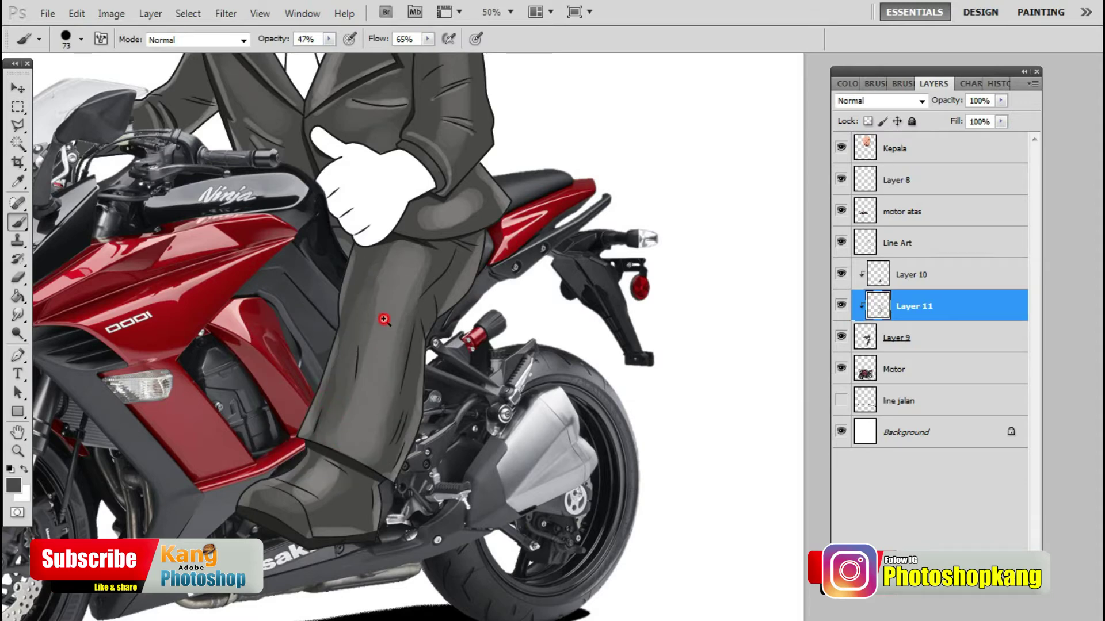
pyautogui.keyDown('ctrl'); pyautogui.click(370, 293); pyautogui.keyUp('ctrl')
pyautogui.keyDown('ctrl'); pyautogui.click(398, 291); pyautogui.keyUp('ctrl')
pyautogui.rightClick(412, 277)
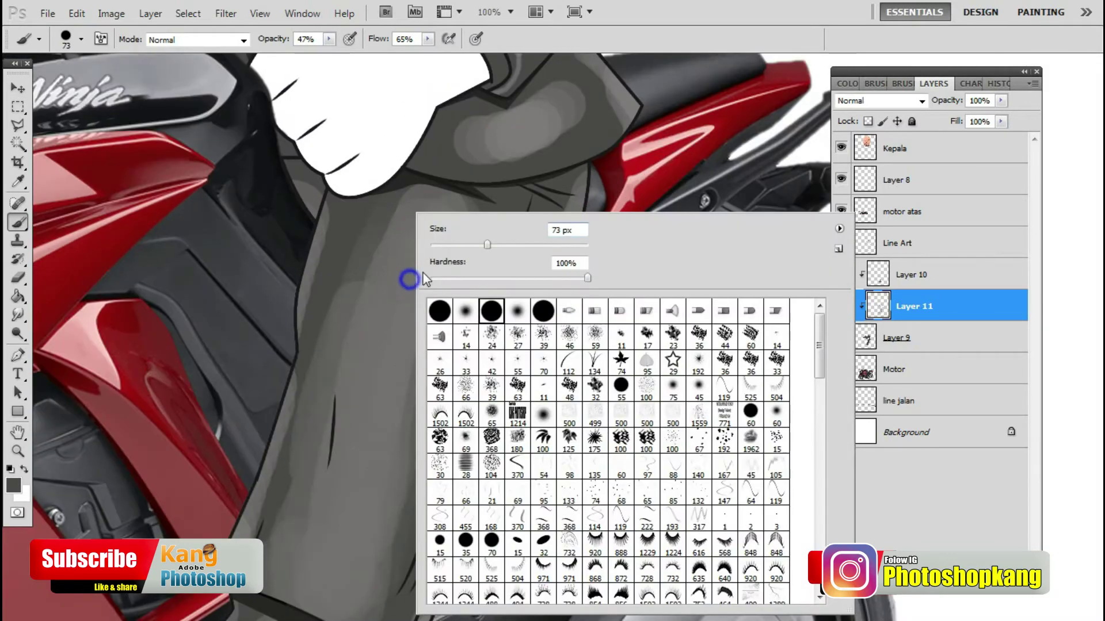
# Set the brush to 50 px, 35% opacity and 26% flow, adding a light trouser highlight band.
pyautogui.moveTo(475, 245); pyautogui.dragTo(470, 245)
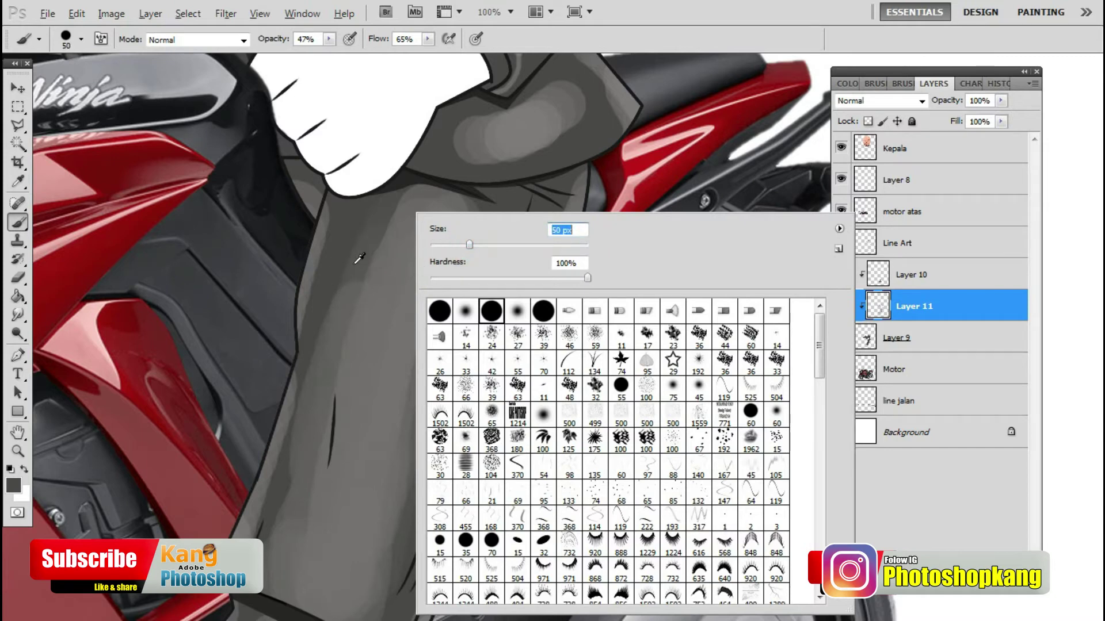
pyautogui.press('Return')
pyautogui.moveTo(345, 346)
pyautogui.mouseDown()
pyautogui.moveTo(377, 209)
pyautogui.moveTo(345, 299)
pyautogui.mouseUp()
pyautogui.click(328, 39)
pyautogui.moveTo(314, 55); pyautogui.dragTo(304, 55)
pyautogui.click(428, 39)
pyautogui.moveTo(426, 56); pyautogui.dragTo(396, 56)
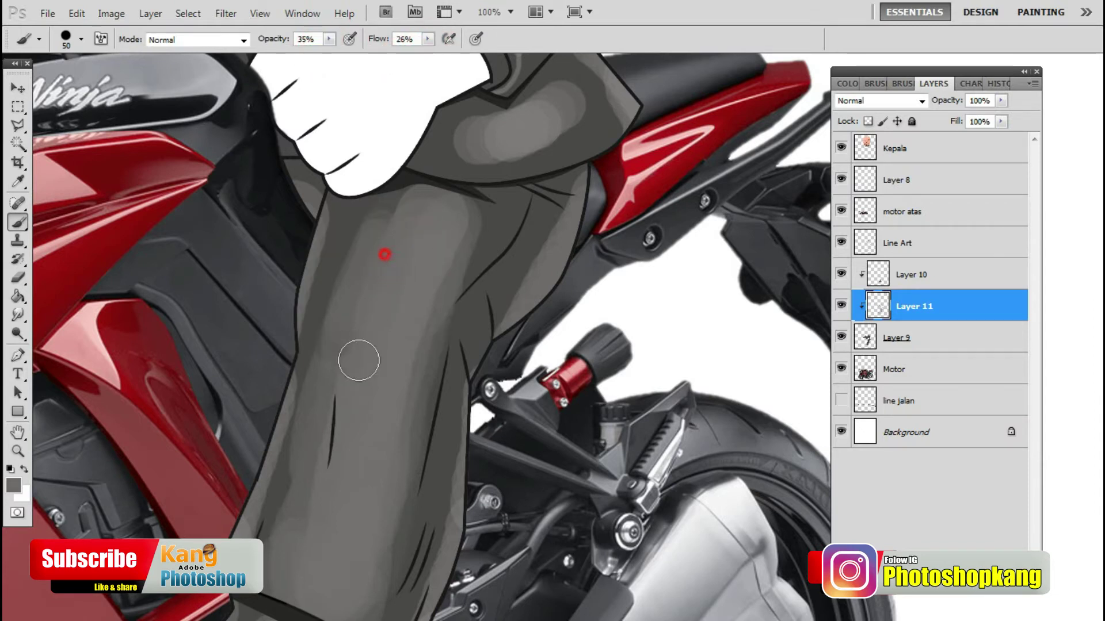
# Darken the left side and edge of the trouser leg with sampled greys.
pyautogui.keyDown('alt'); pyautogui.click(385, 204); pyautogui.keyUp('alt')
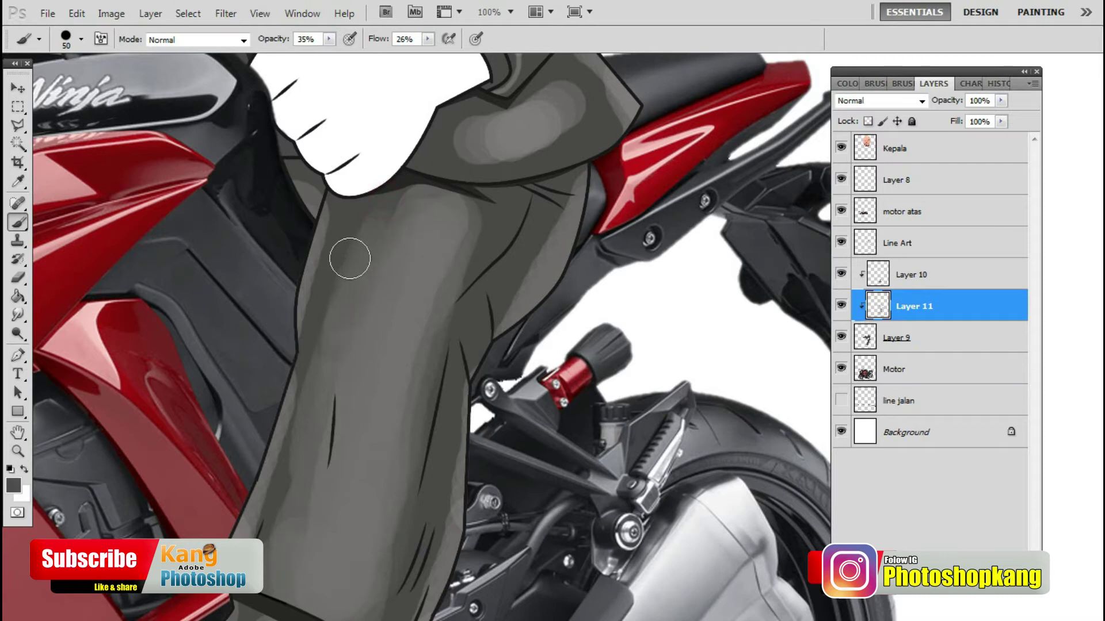
pyautogui.moveTo(328, 222); pyautogui.dragTo(338, 294)
pyautogui.moveTo(310, 418); pyautogui.dragTo(290, 493)
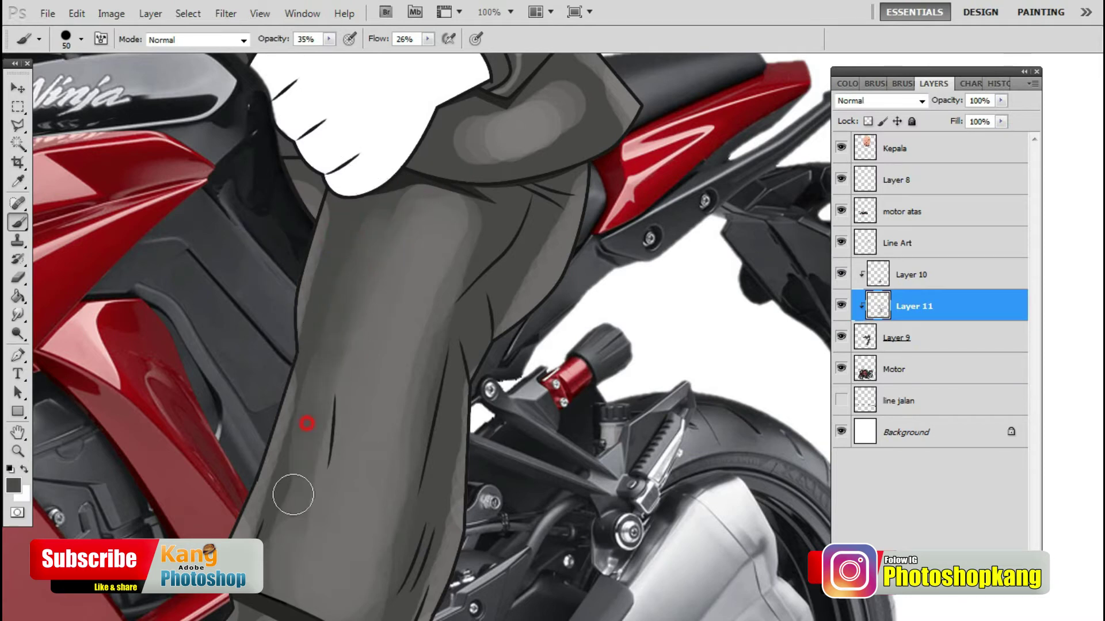
pyautogui.keyDown('alt'); pyautogui.click(243, 515); pyautogui.keyUp('alt')
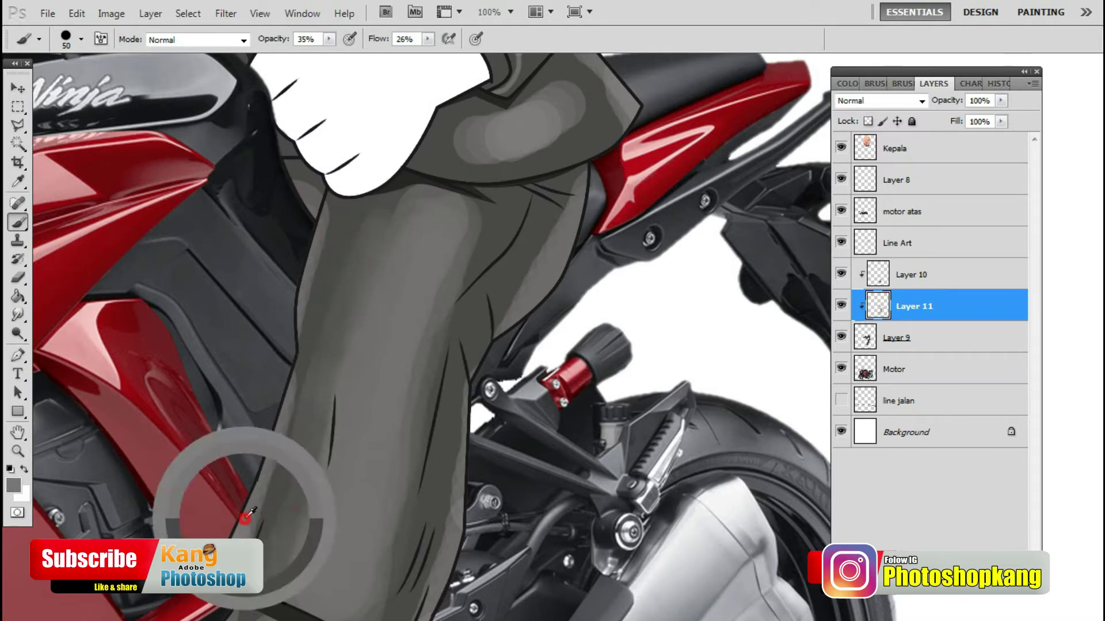
pyautogui.keyDown('alt'); pyautogui.click(296, 471); pyautogui.keyUp('alt')
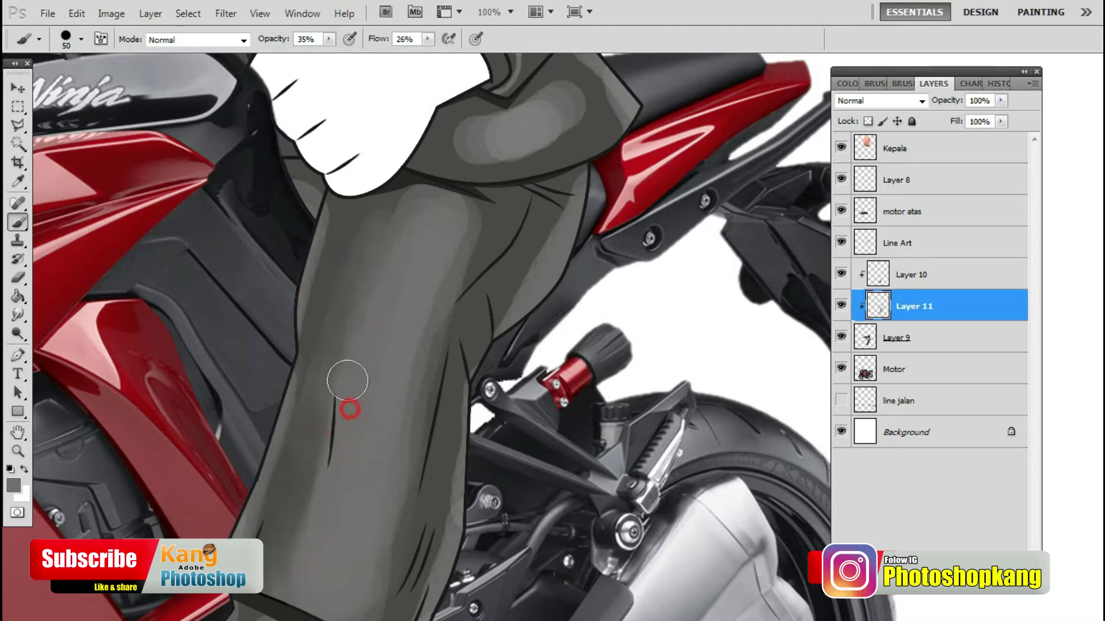
pyautogui.moveTo(370, 513); pyautogui.dragTo(344, 432)
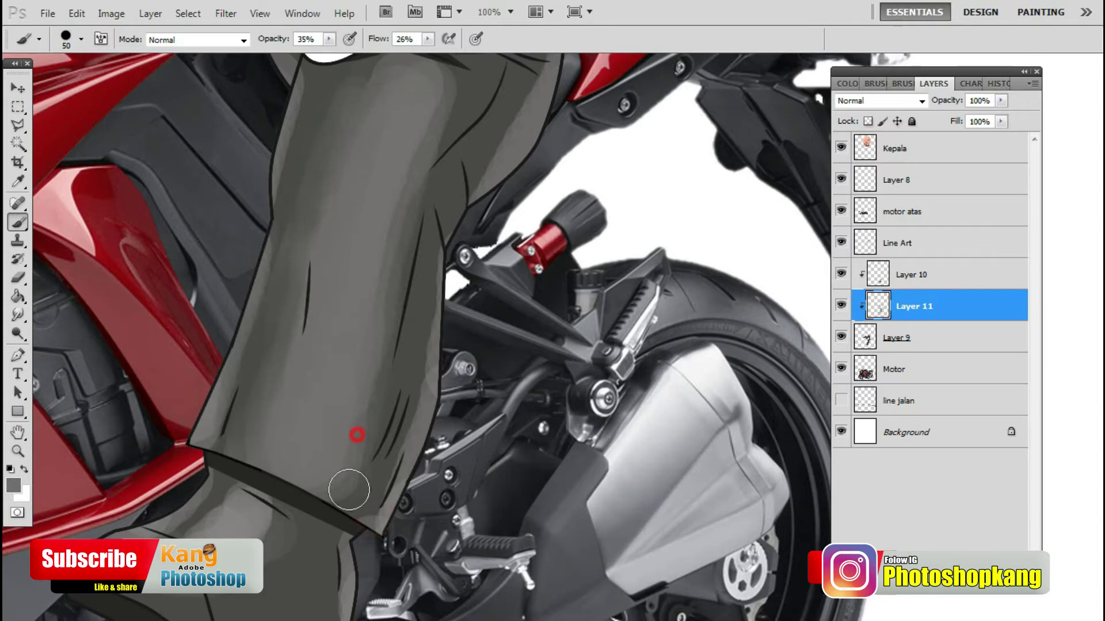
pyautogui.moveTo(382, 279)
pyautogui.mouseDown()
pyautogui.moveTo(344, 335)
pyautogui.moveTo(379, 311)
pyautogui.mouseUp()
# Sample trouser greys and dab soft shading over the trouser leg and its edge.
pyautogui.keyDown('alt'); pyautogui.click(350, 304); pyautogui.keyUp('alt')
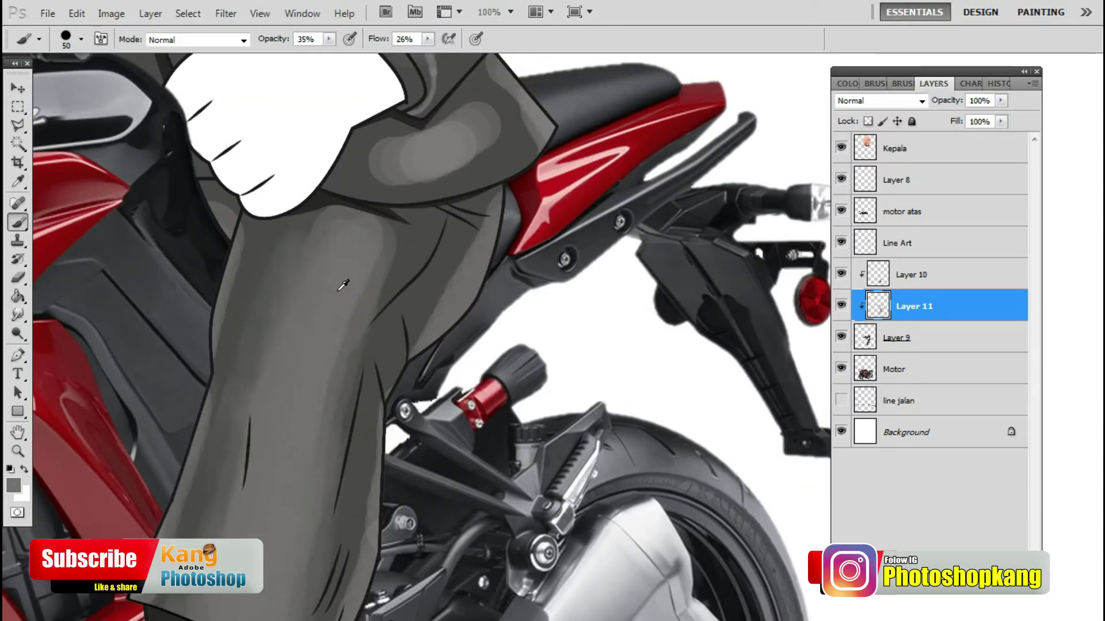
pyautogui.keyDown('alt'); pyautogui.click(408, 236); pyautogui.keyUp('alt')
pyautogui.keyDown('alt'); pyautogui.click(377, 252); pyautogui.keyUp('alt')
pyautogui.keyDown('alt'); pyautogui.click(328, 332); pyautogui.keyUp('alt')
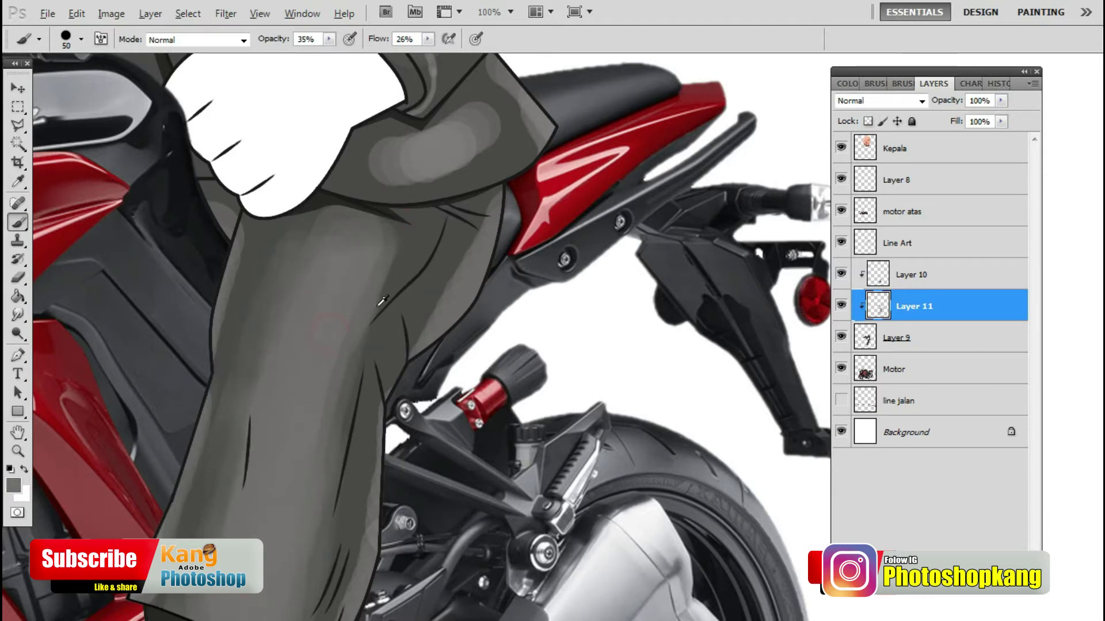
pyautogui.click(369, 260)
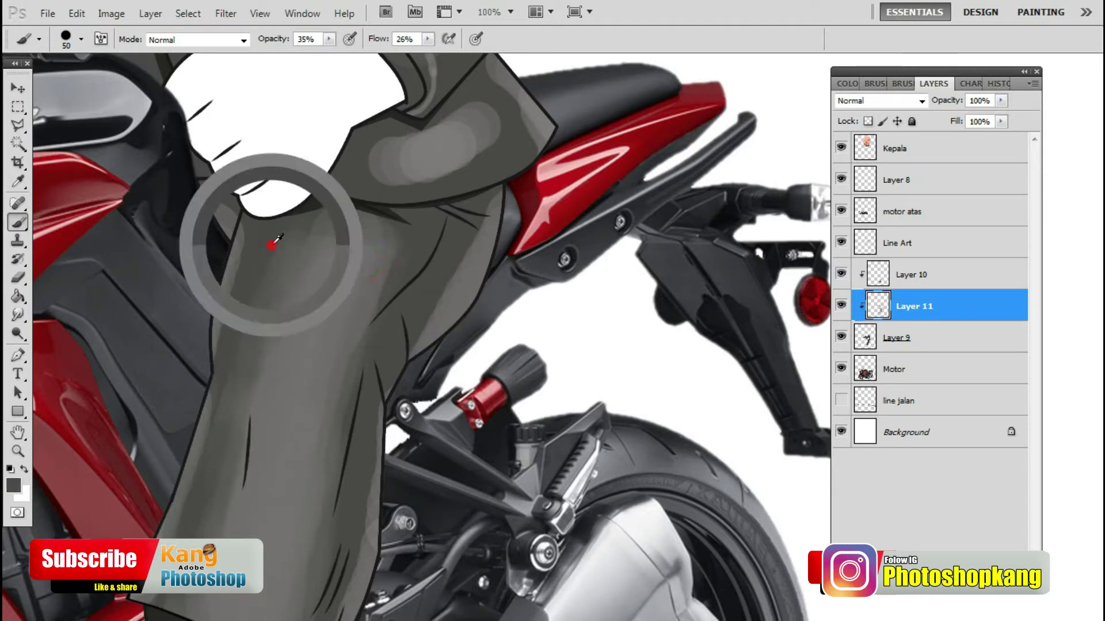
pyautogui.click(265, 337)
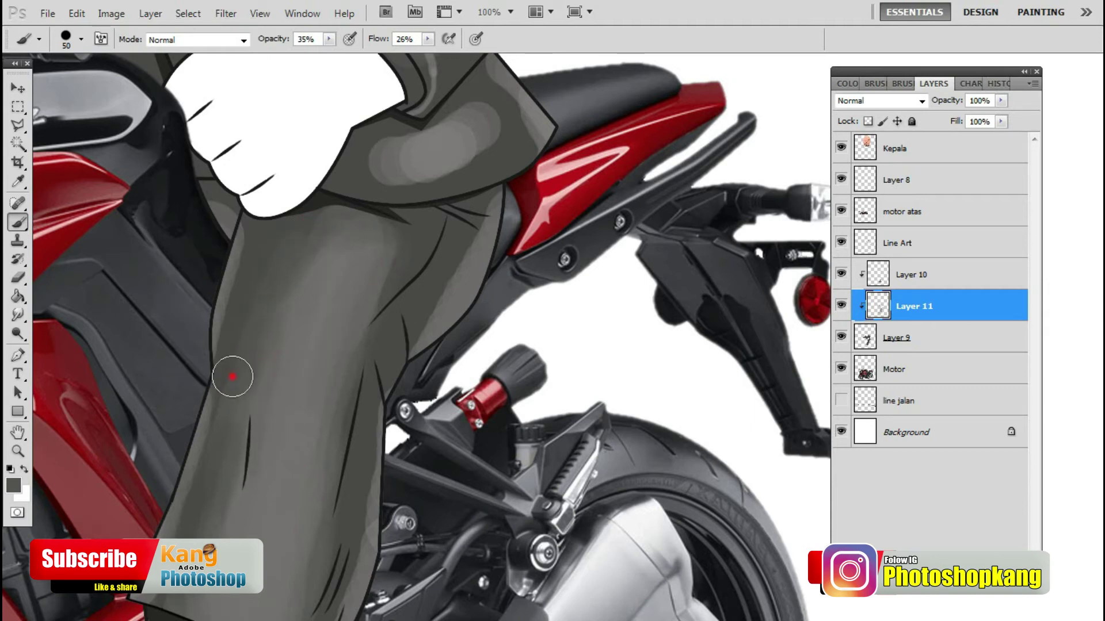
pyautogui.click(241, 237)
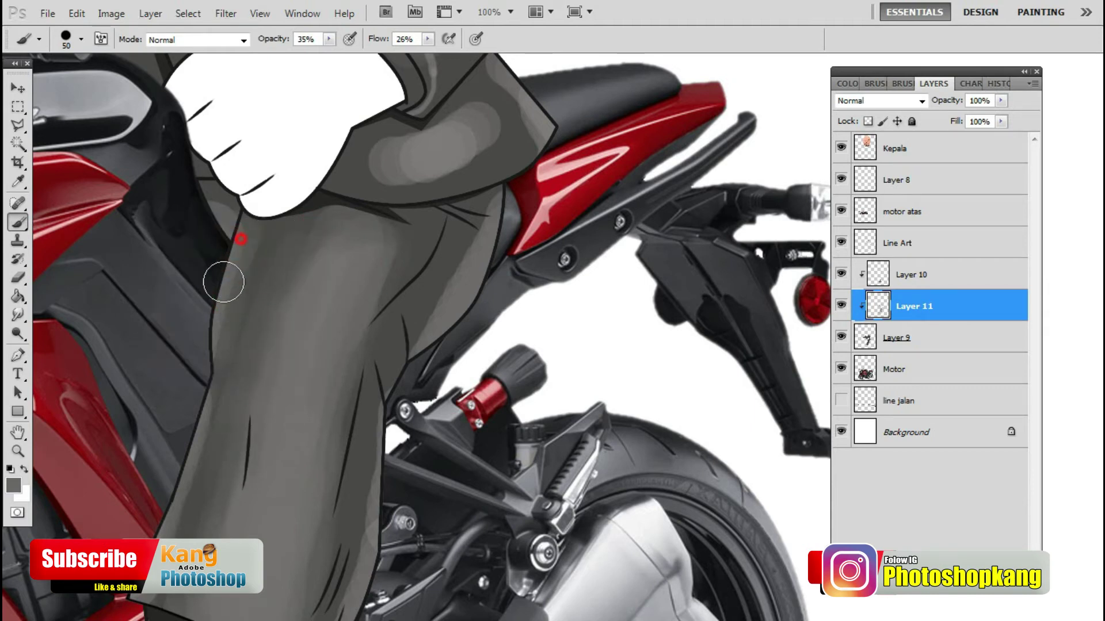
pyautogui.click(202, 382)
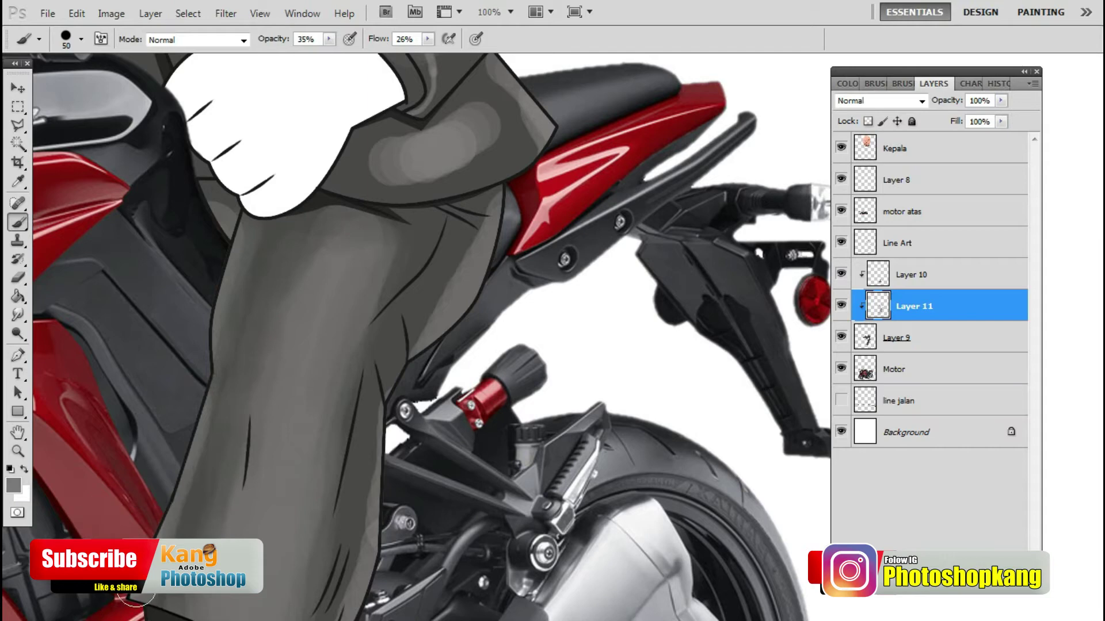
pyautogui.click(324, 410)
# Dab soft shading onto the lower trouser leg and the thigh.
pyautogui.moveTo(309, 396); pyautogui.dragTo(222, 298)
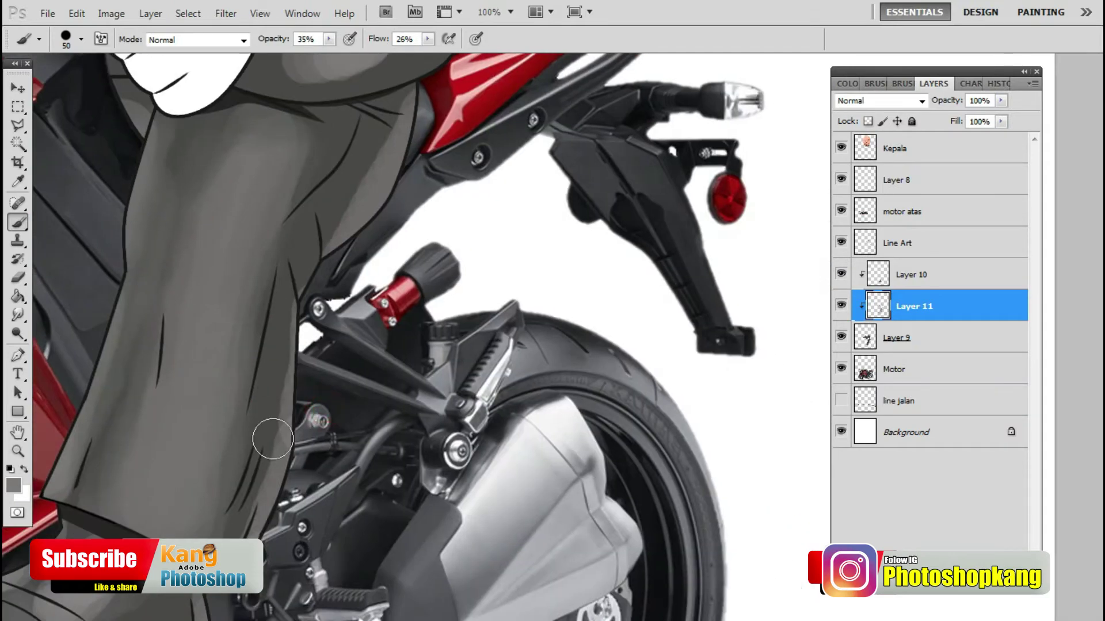
pyautogui.click(261, 502)
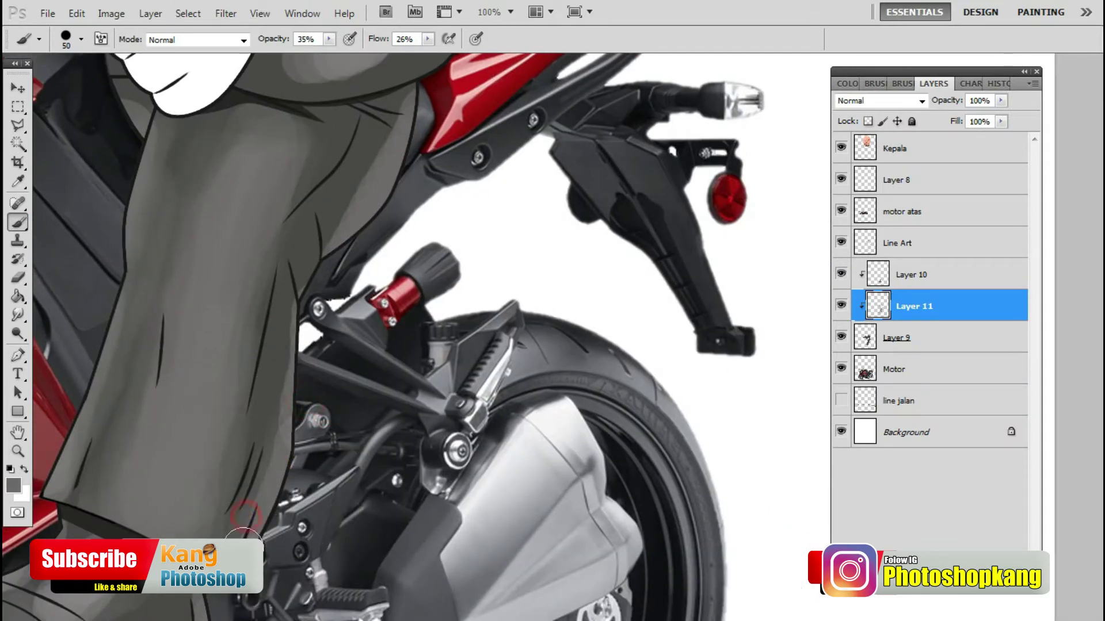
pyautogui.click(273, 330)
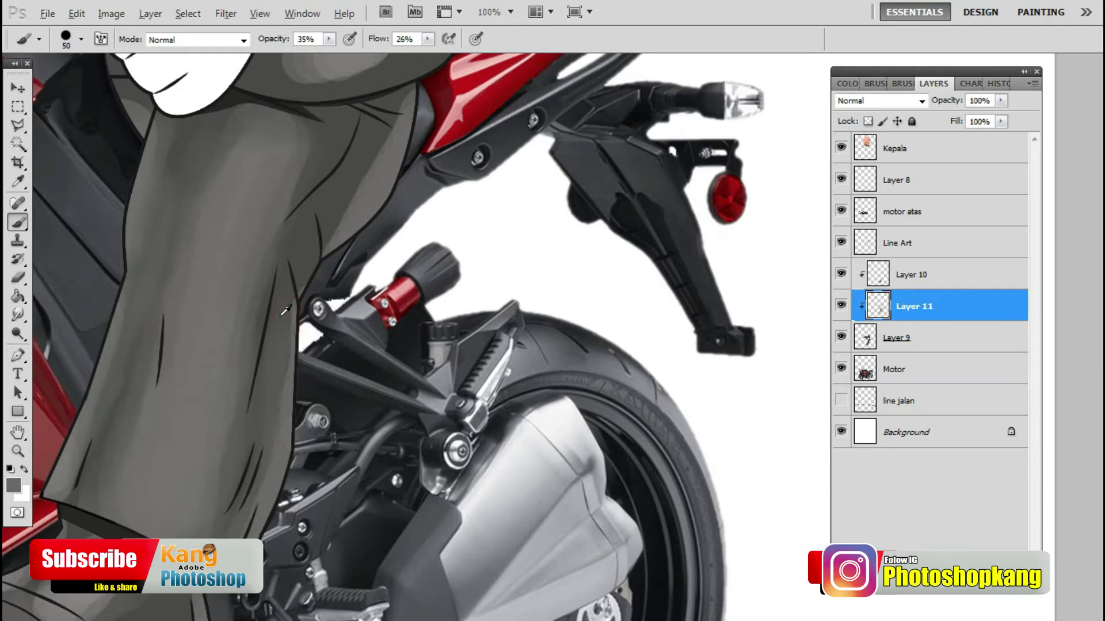
pyautogui.click(234, 464)
pyautogui.moveTo(322, 147); pyautogui.dragTo(254, 289)
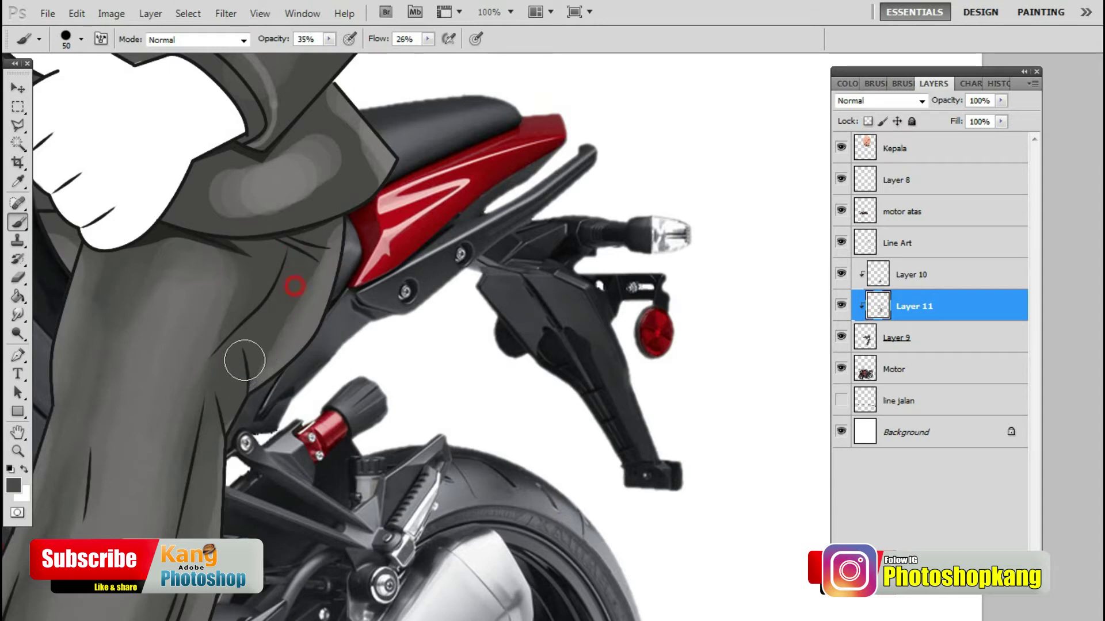
pyautogui.click(293, 303)
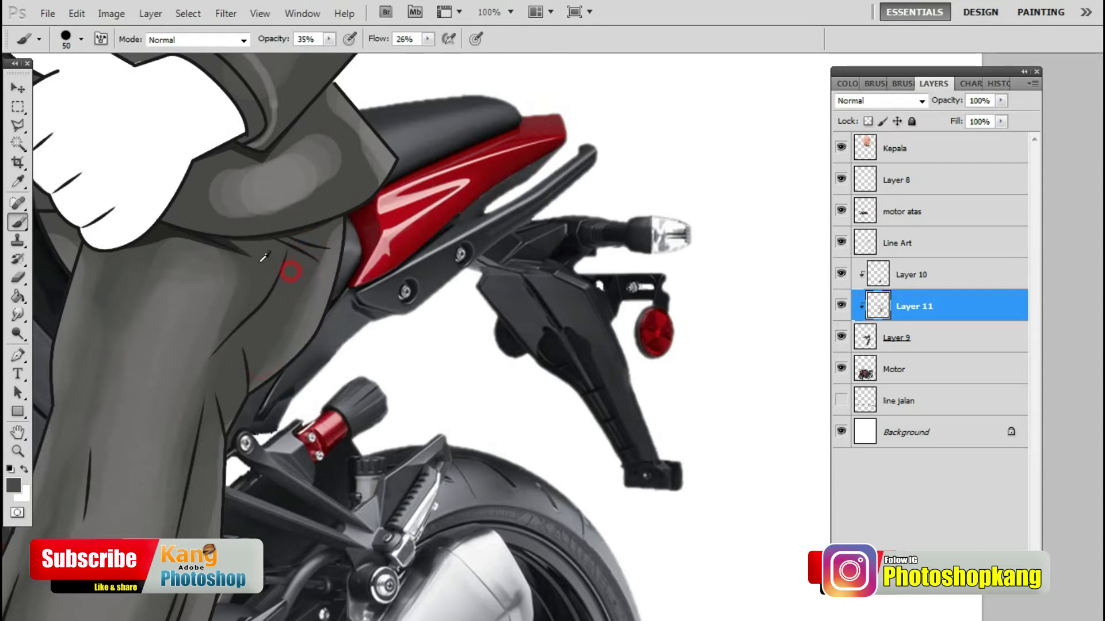
# Switch to black and shade dark grey down the trouser's left side.
pyautogui.keyDown('alt'); pyautogui.click(233, 237); pyautogui.keyUp('alt')
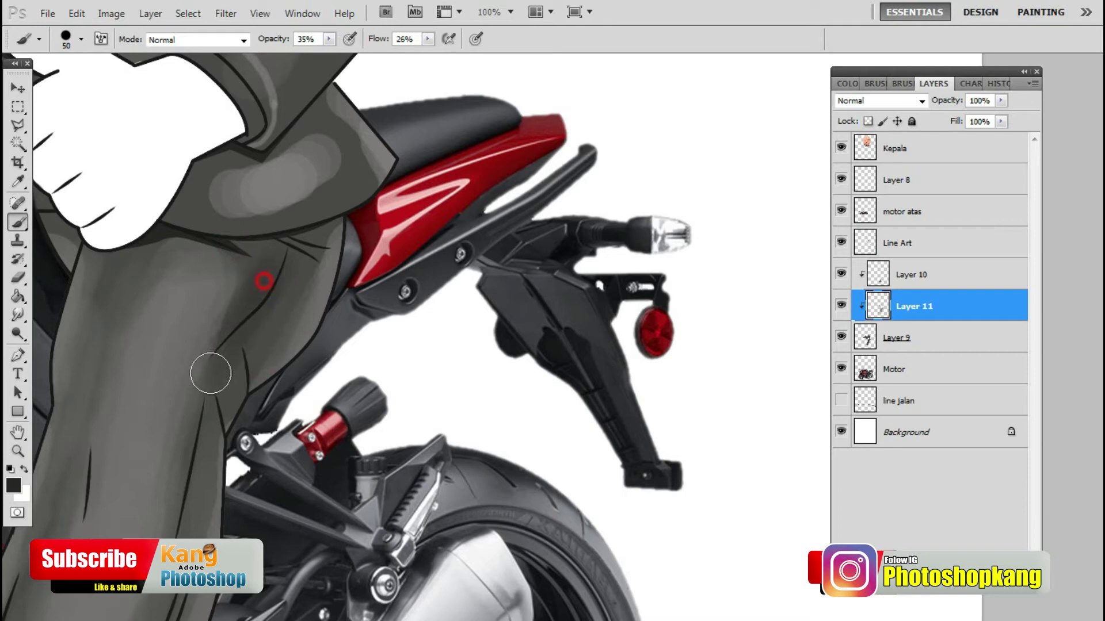
pyautogui.moveTo(222, 352); pyautogui.dragTo(203, 410)
pyautogui.moveTo(227, 409); pyautogui.dragTo(301, 278)
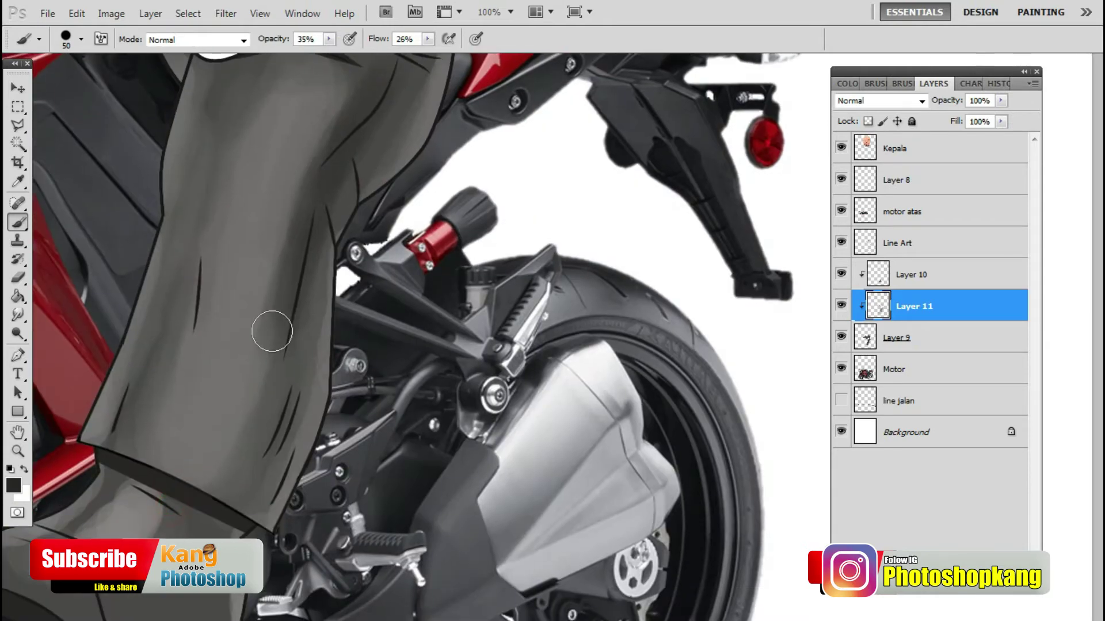
pyautogui.moveTo(290, 397); pyautogui.dragTo(264, 478)
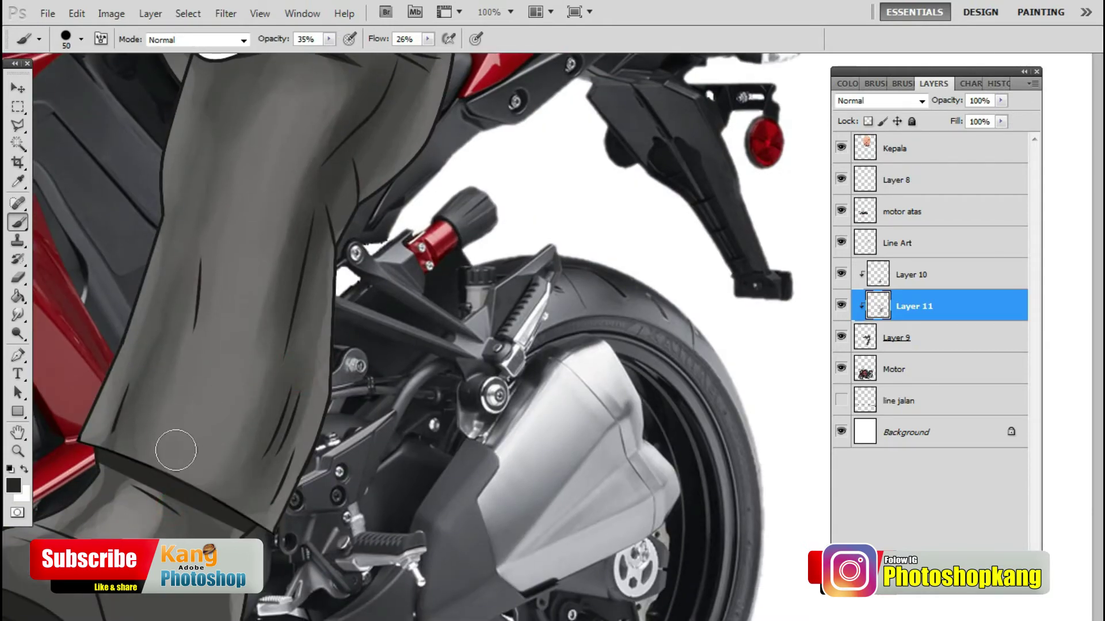
pyautogui.moveTo(167, 262); pyautogui.dragTo(136, 456)
pyautogui.moveTo(154, 362); pyautogui.dragTo(115, 459)
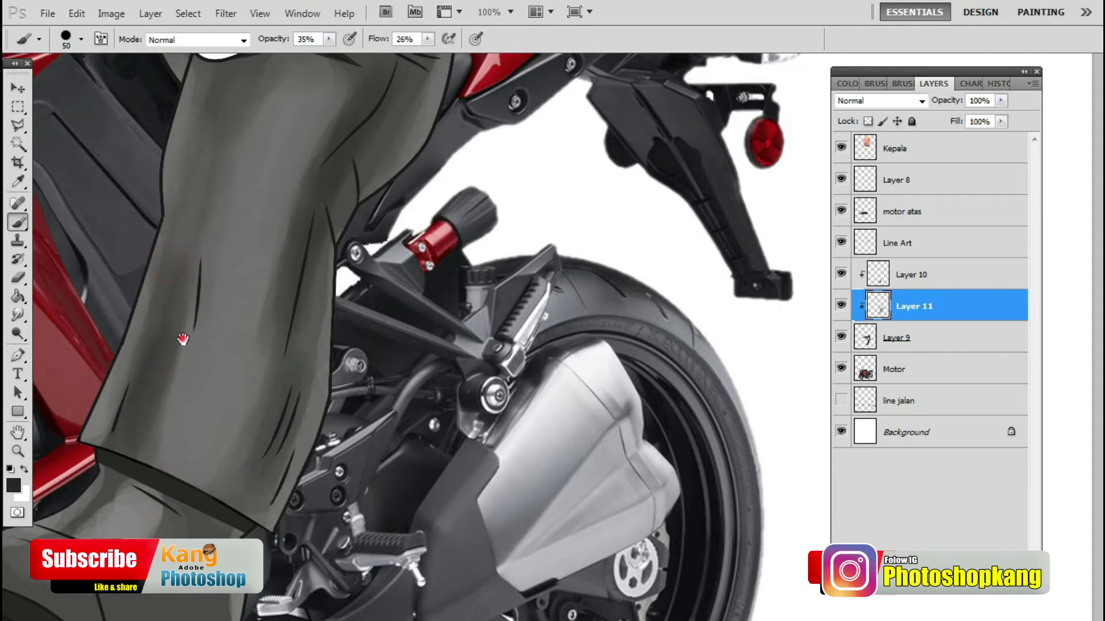
pyautogui.moveTo(187, 281); pyautogui.dragTo(153, 413)
# Smooth the thigh's left side and darken the fabric below the fold line.
pyautogui.keyDown('alt'); pyautogui.click(246, 358); pyautogui.keyUp('alt')
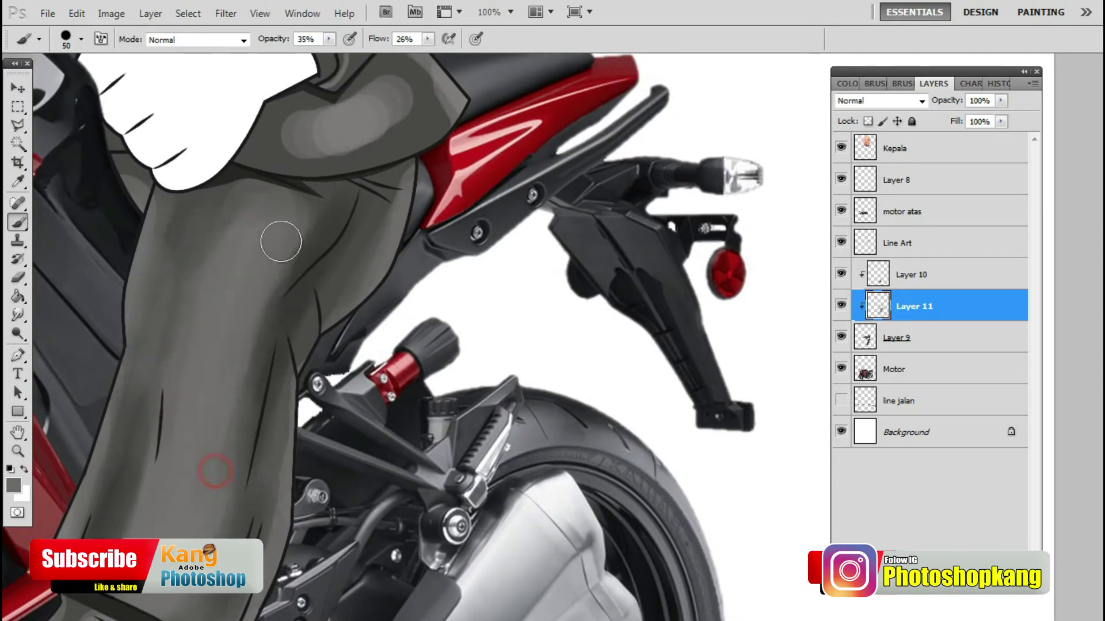
pyautogui.moveTo(204, 267); pyautogui.dragTo(160, 230)
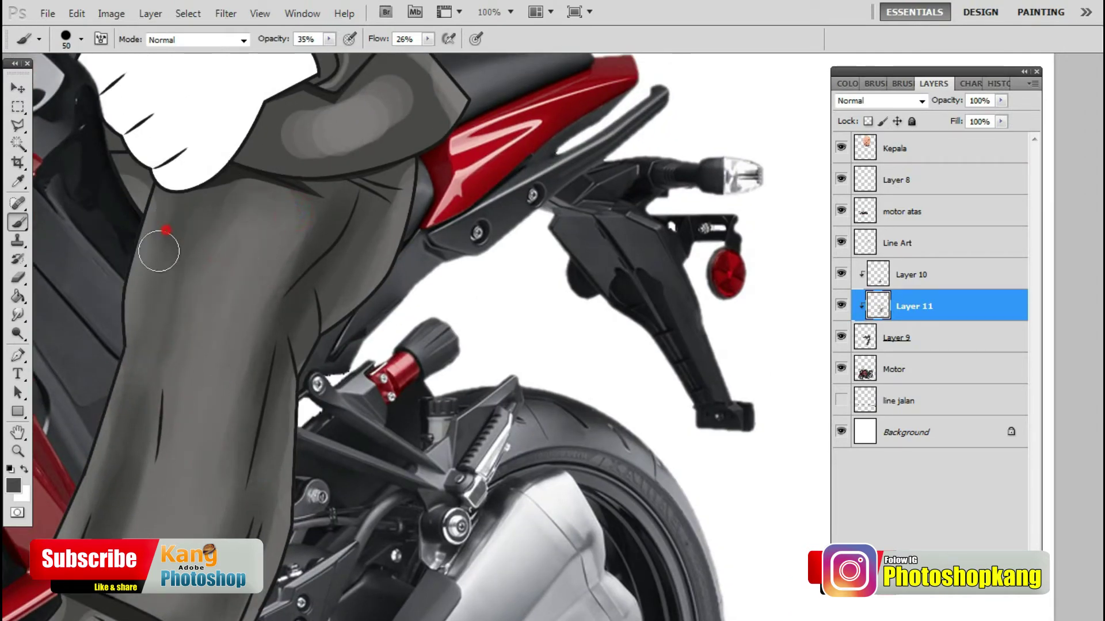
pyautogui.keyDown('alt'); pyautogui.click(132, 410); pyautogui.keyUp('alt')
pyautogui.moveTo(108, 604); pyautogui.dragTo(177, 409)
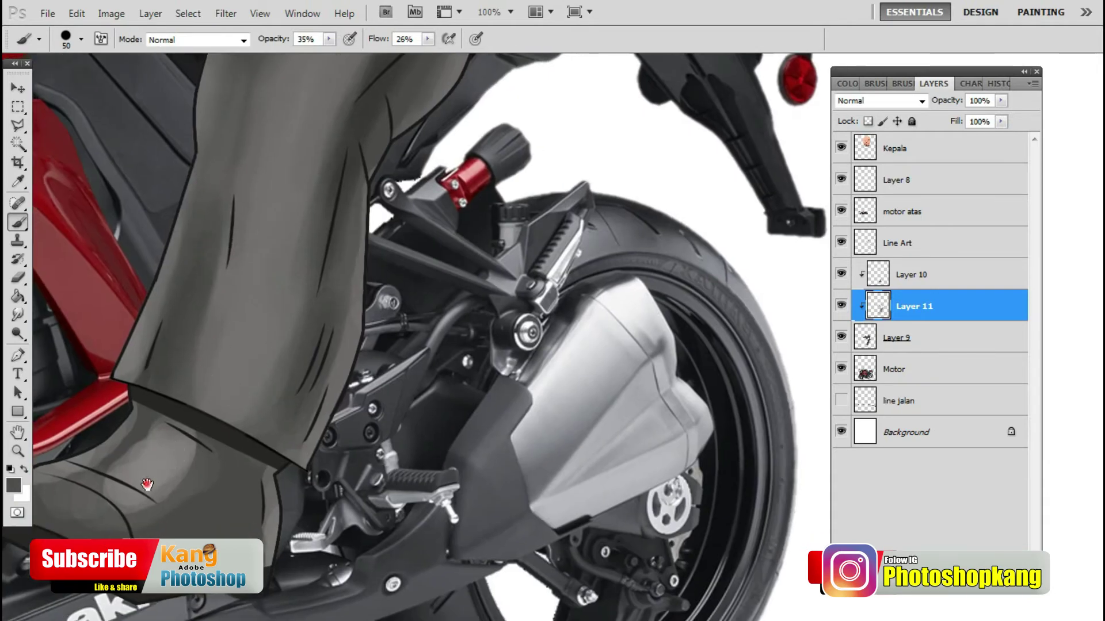
pyautogui.moveTo(148, 485); pyautogui.dragTo(191, 455)
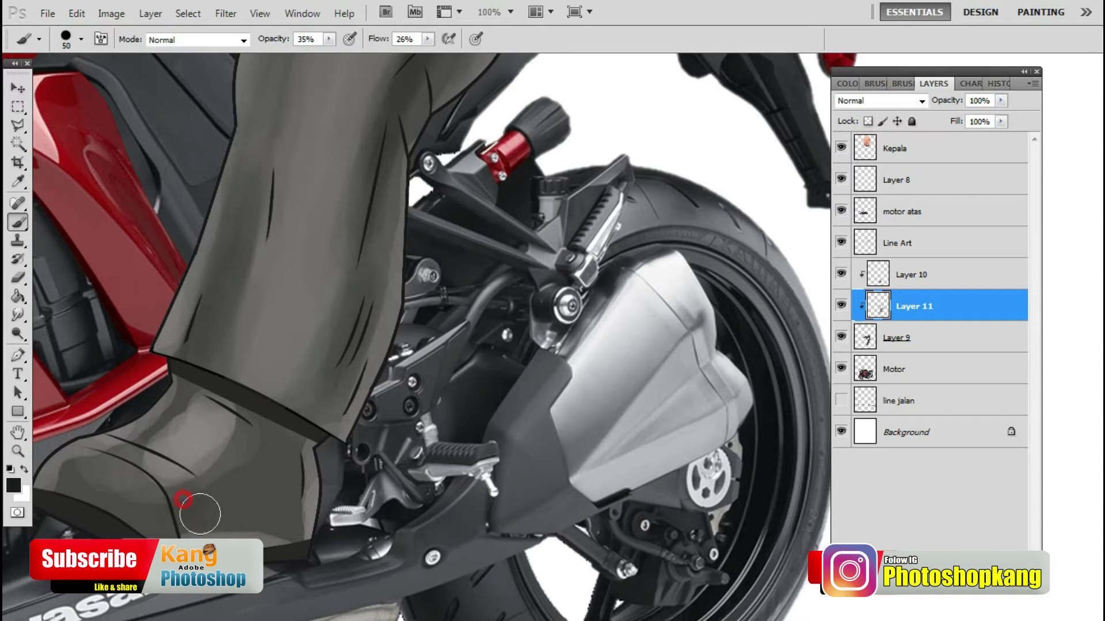
pyautogui.moveTo(271, 439); pyautogui.dragTo(272, 476)
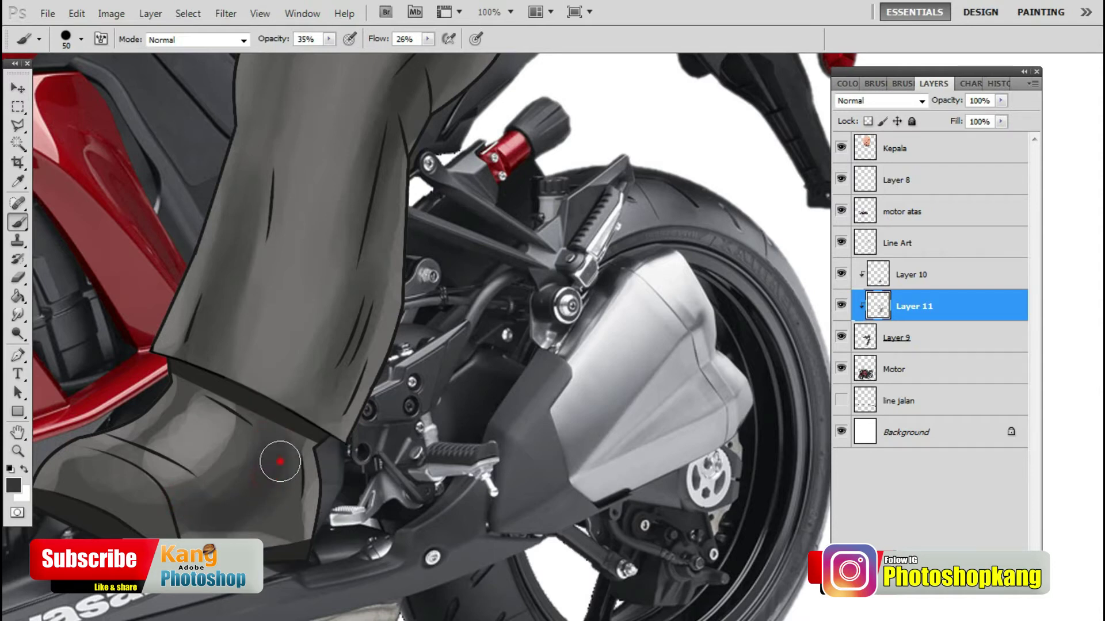
# Sample a range of lighter and darker greys from the trouser fabric.
pyautogui.keyDown('alt'); pyautogui.click(320, 506); pyautogui.keyUp('alt')
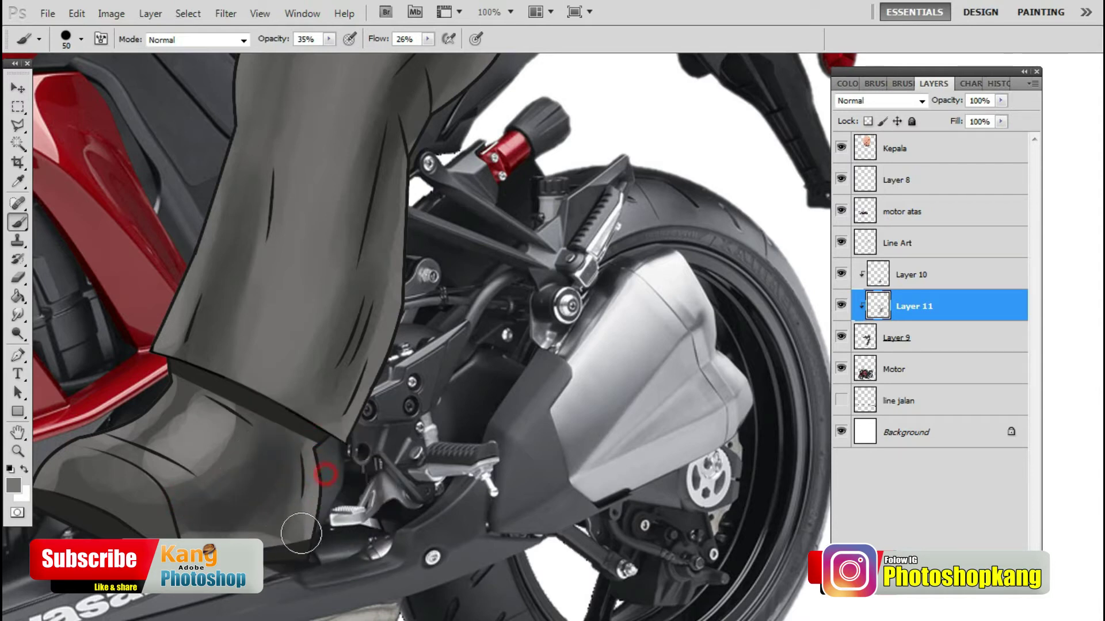
pyautogui.keyDown('alt'); pyautogui.click(248, 485); pyautogui.keyUp('alt')
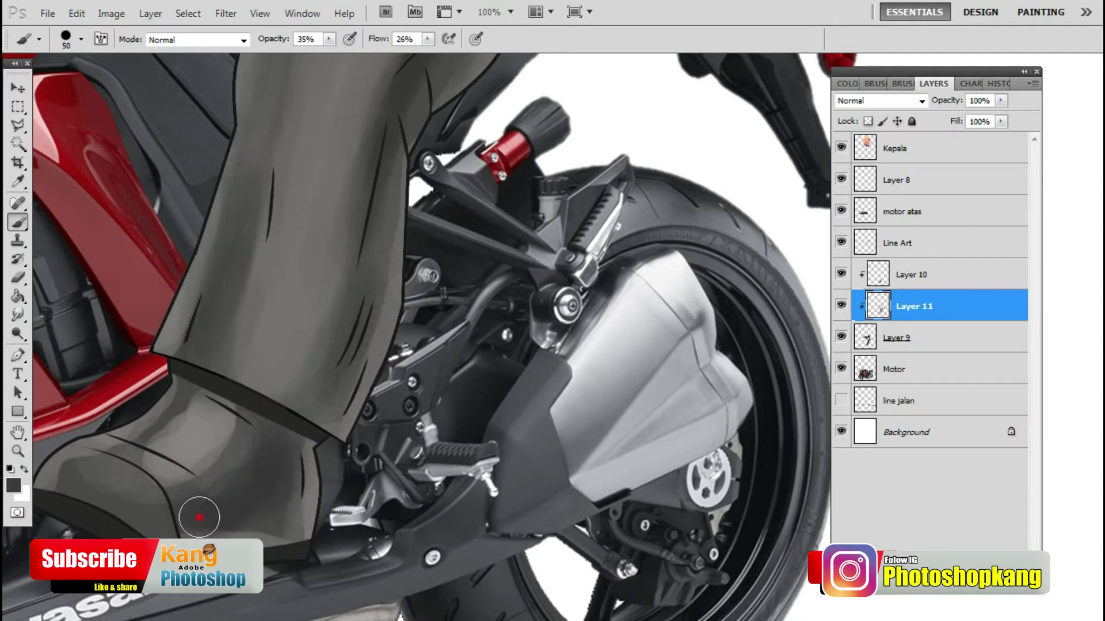
pyautogui.keyDown('alt'); pyautogui.click(182, 404); pyautogui.keyUp('alt')
pyautogui.keyDown('alt'); pyautogui.click(104, 460); pyautogui.keyUp('alt')
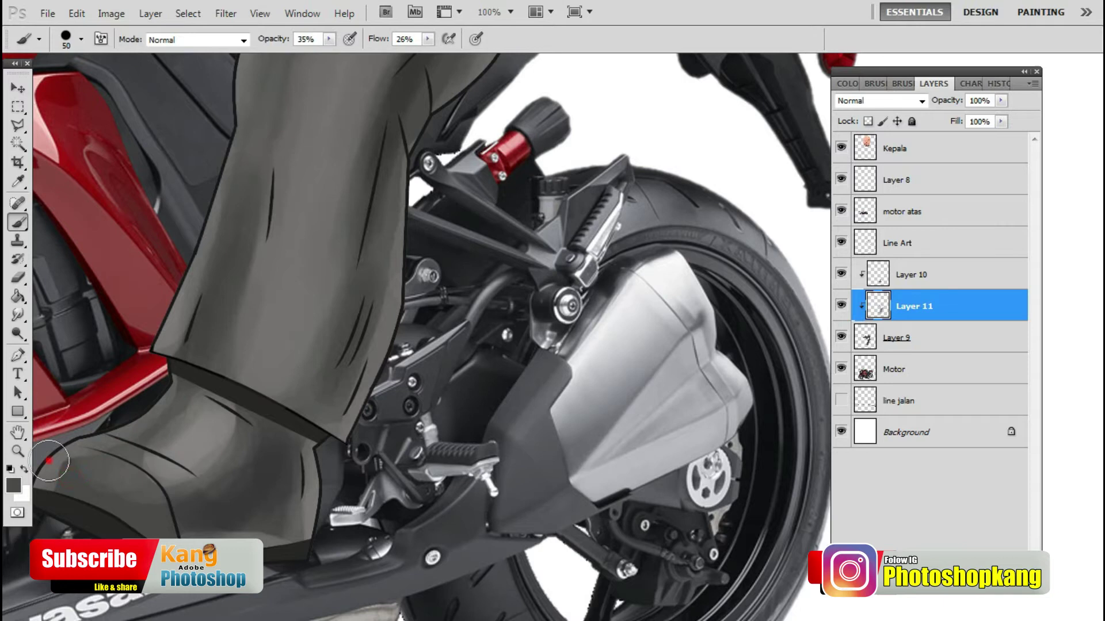
pyautogui.keyDown('alt'); pyautogui.click(178, 459); pyautogui.keyUp('alt')
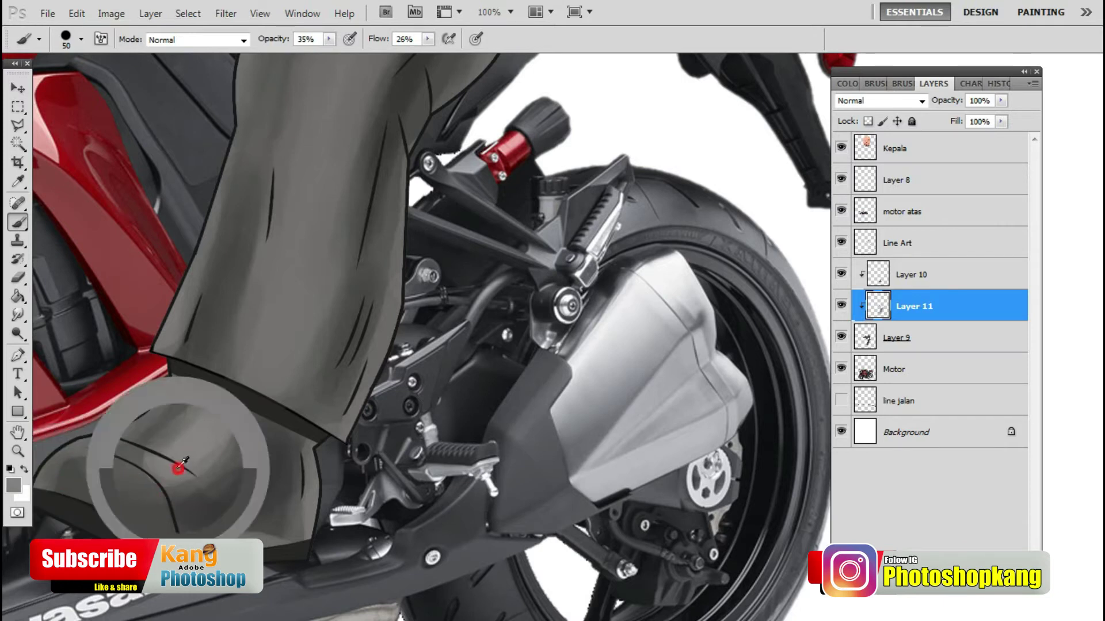
pyautogui.keyDown('alt'); pyautogui.click(183, 406); pyautogui.keyUp('alt')
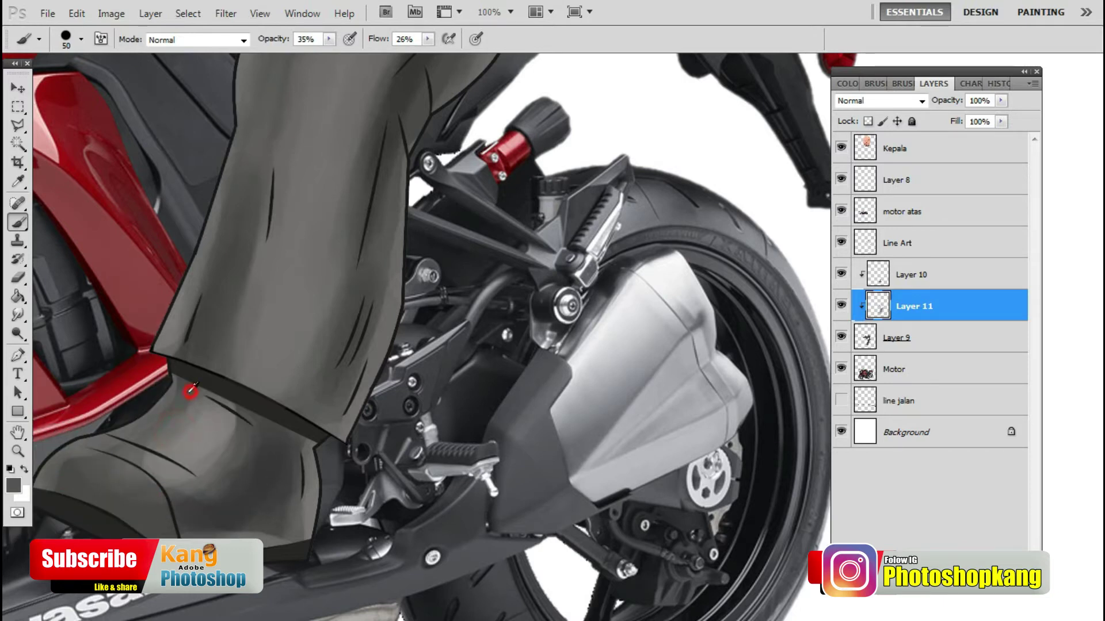
pyautogui.keyDown('alt'); pyautogui.click(200, 454); pyautogui.keyUp('alt')
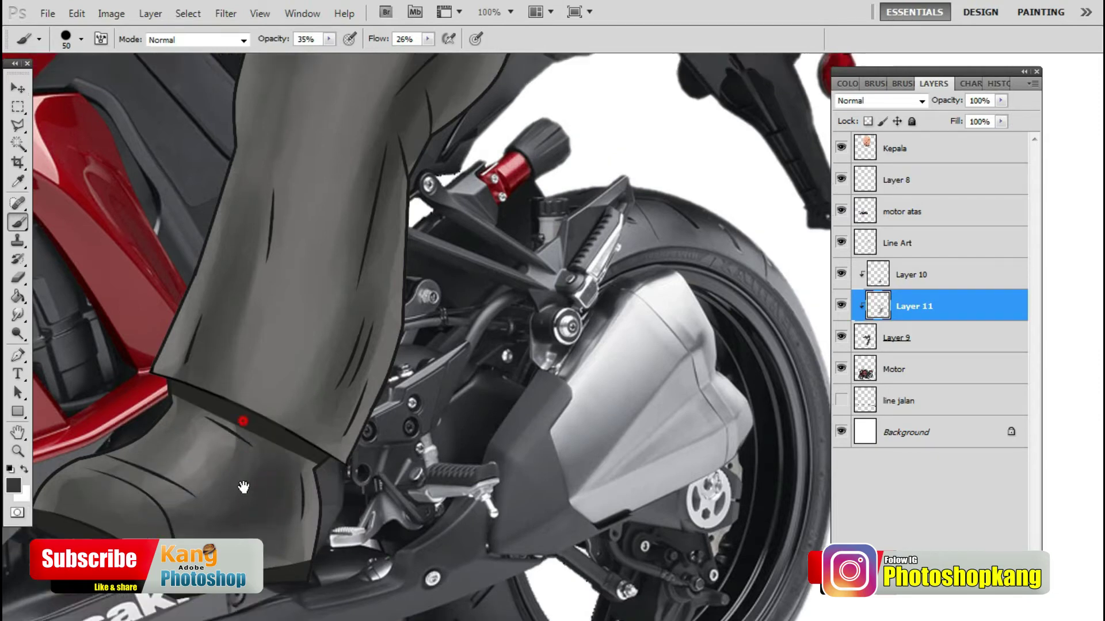
# Shade the boot's left edge and brush faint shading across the boot.
pyautogui.moveTo(248, 489); pyautogui.dragTo(365, 520)
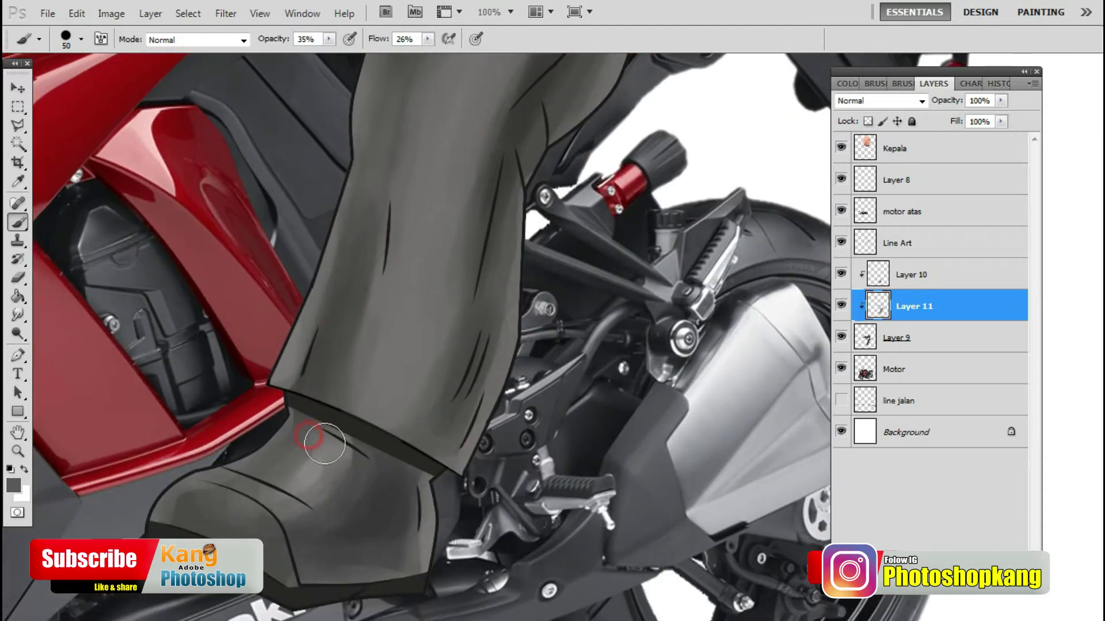
pyautogui.keyDown('alt'); pyautogui.click(310, 475); pyautogui.keyUp('alt')
pyautogui.keyDown('alt'); pyautogui.click(241, 498); pyautogui.keyUp('alt')
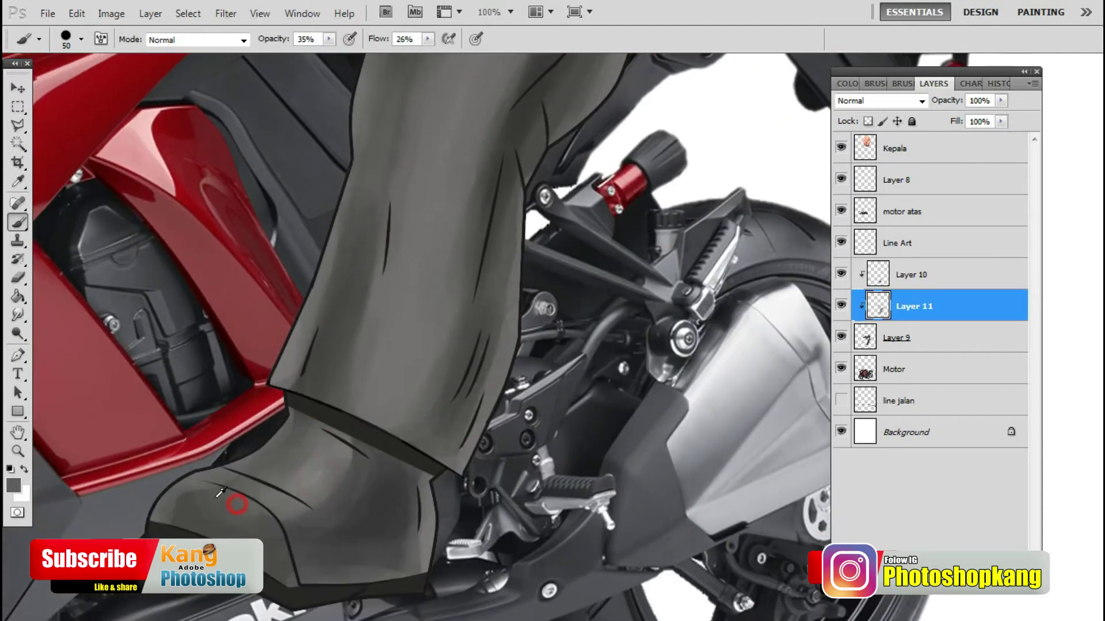
pyautogui.keyDown('alt'); pyautogui.click(173, 470); pyautogui.keyUp('alt')
pyautogui.moveTo(178, 495); pyautogui.dragTo(199, 489)
pyautogui.keyDown('alt'); pyautogui.click(315, 483); pyautogui.keyUp('alt')
pyautogui.moveTo(197, 468); pyautogui.dragTo(214, 505)
pyautogui.keyDown('alt'); pyautogui.click(204, 517); pyautogui.keyUp('alt')
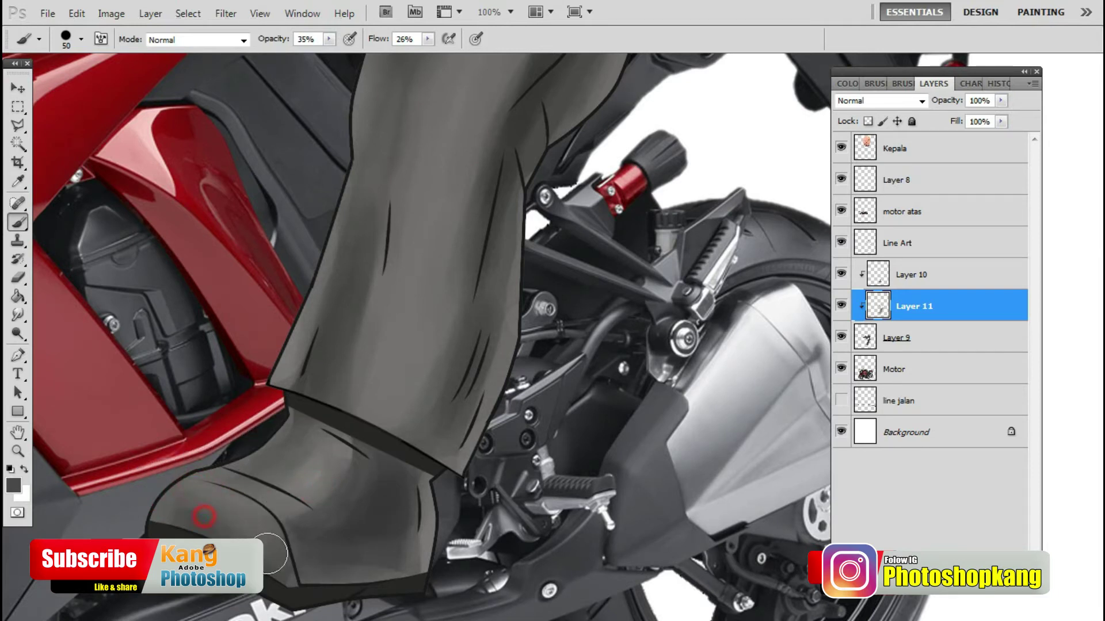
pyautogui.moveTo(225, 534); pyautogui.dragTo(366, 495)
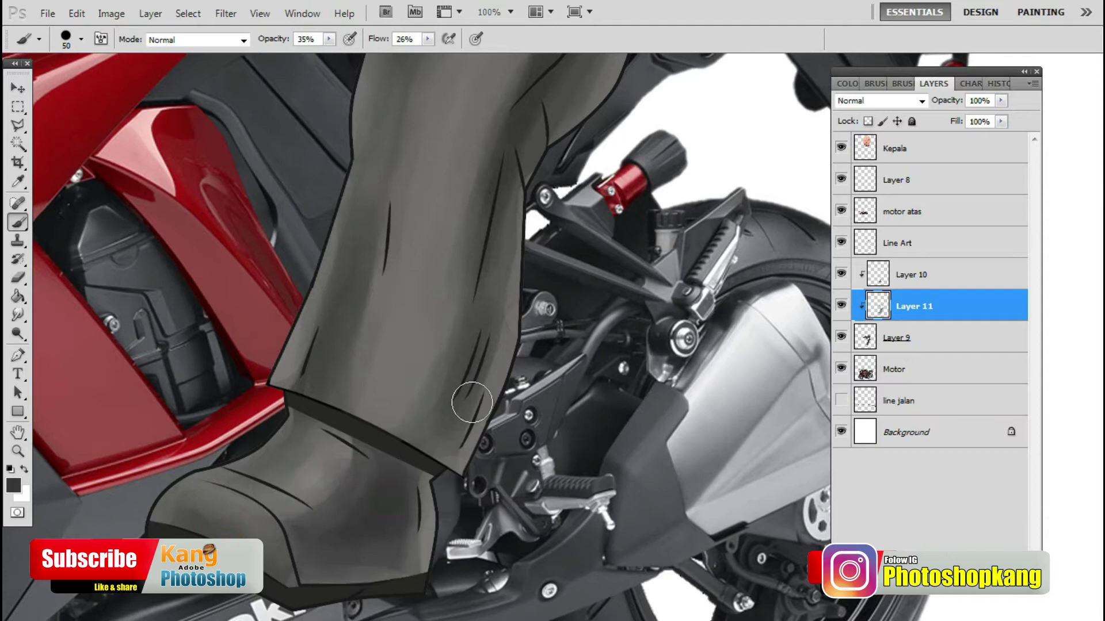
pyautogui.scroll(-3, 475, 407)
# Zoom to 50% and paint light grey shading on the jacket sleeve above the seat.
pyautogui.keyDown('ctrl'); pyautogui.click(515, 428); pyautogui.keyUp('ctrl')
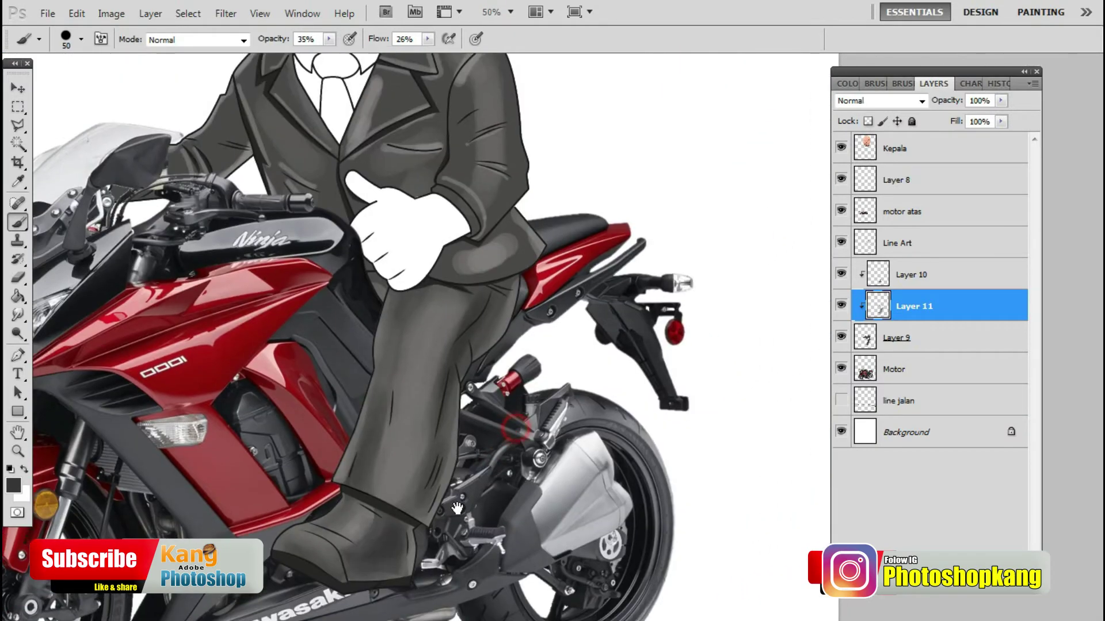
pyautogui.scroll(3, 394, 428)
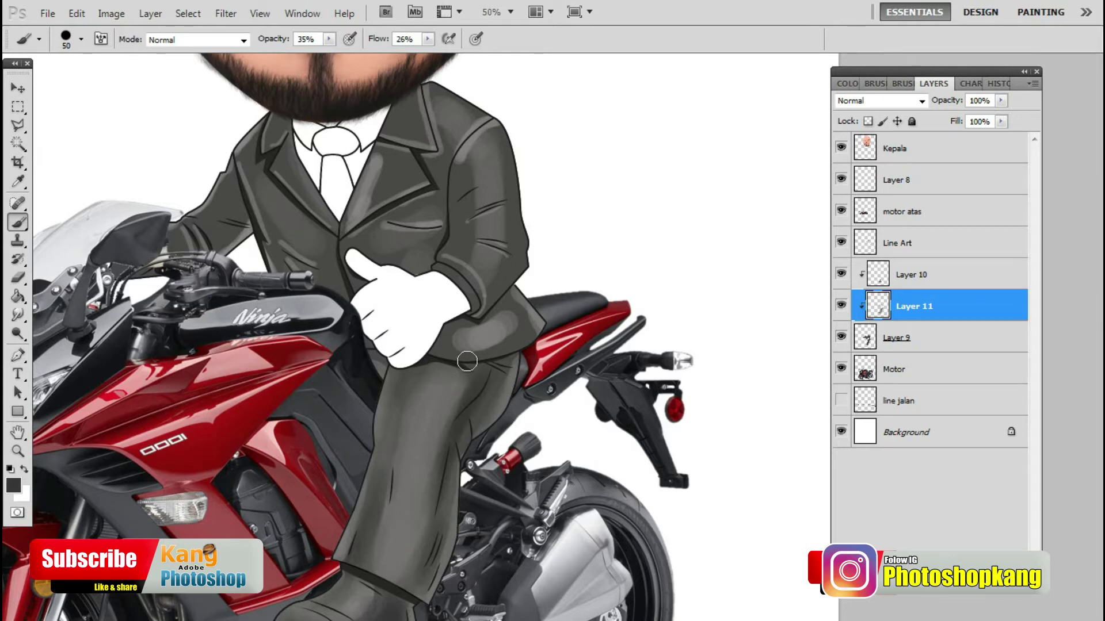
pyautogui.hscroll(2, 467, 362)
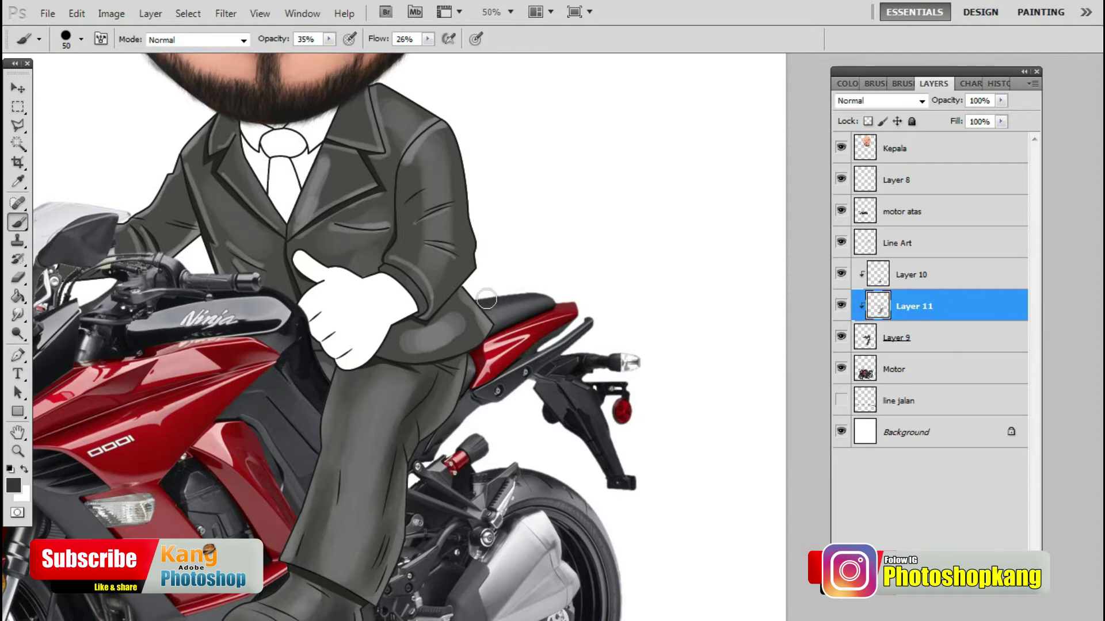
pyautogui.scroll(-1, 397, 384)
pyautogui.scroll(2, 398, 384)
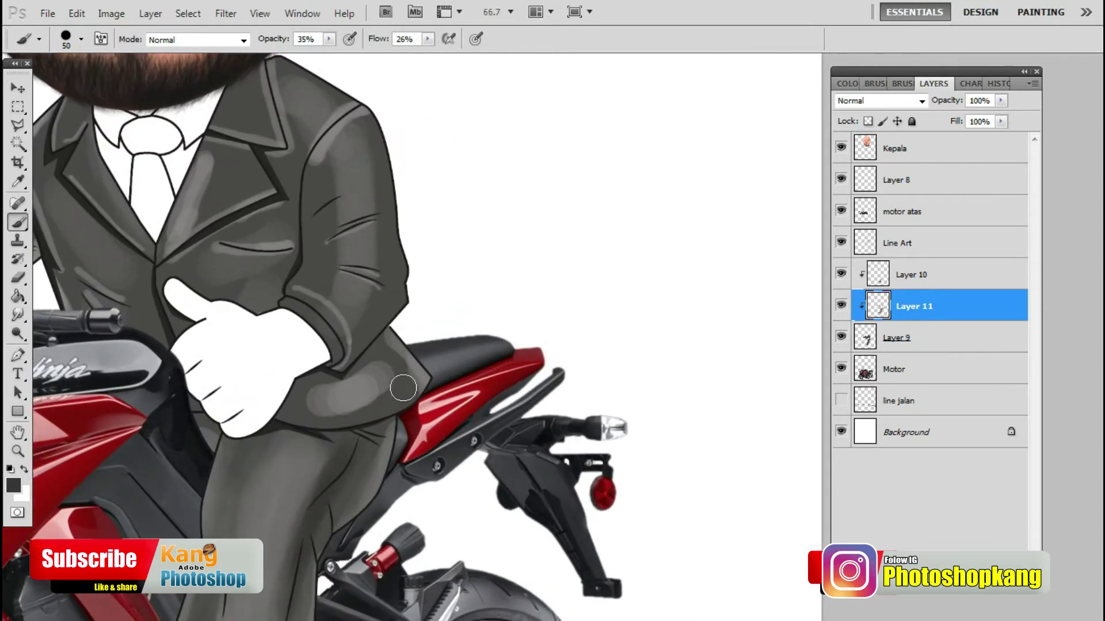
pyautogui.scroll(1, 378, 383)
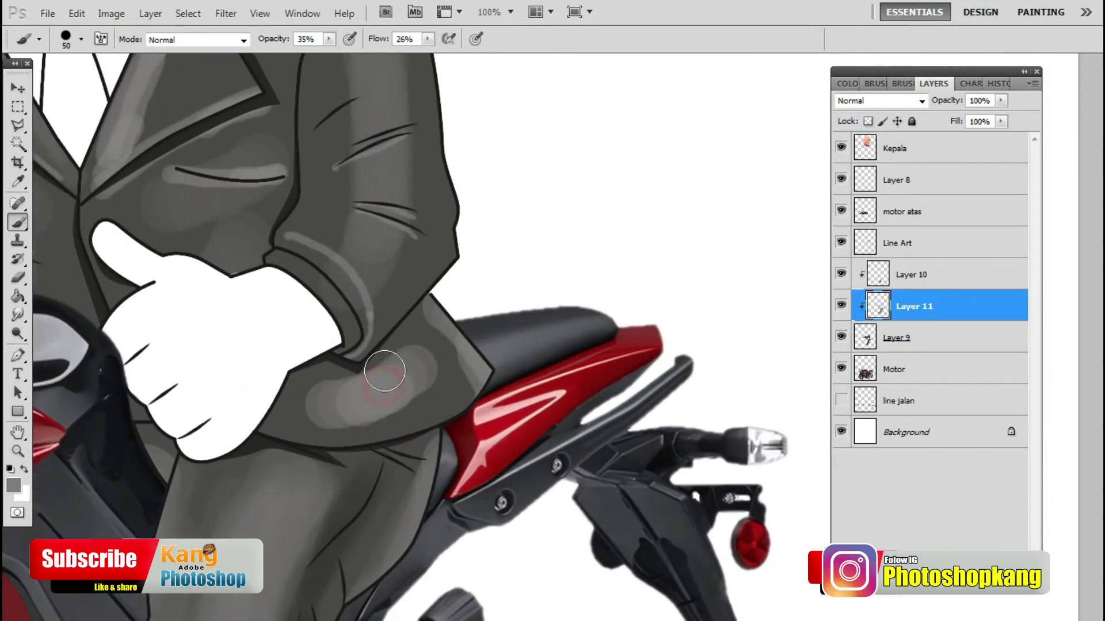
pyautogui.keyDown('alt'); pyautogui.click(369, 385); pyautogui.keyUp('alt')
pyautogui.moveTo(358, 393)
pyautogui.mouseDown()
pyautogui.moveTo(323, 380)
pyautogui.moveTo(307, 399)
pyautogui.mouseUp()
# Add faint, then deeper, dark shading across the lower jacket.
pyautogui.keyDown('alt'); pyautogui.click(445, 393); pyautogui.keyUp('alt')
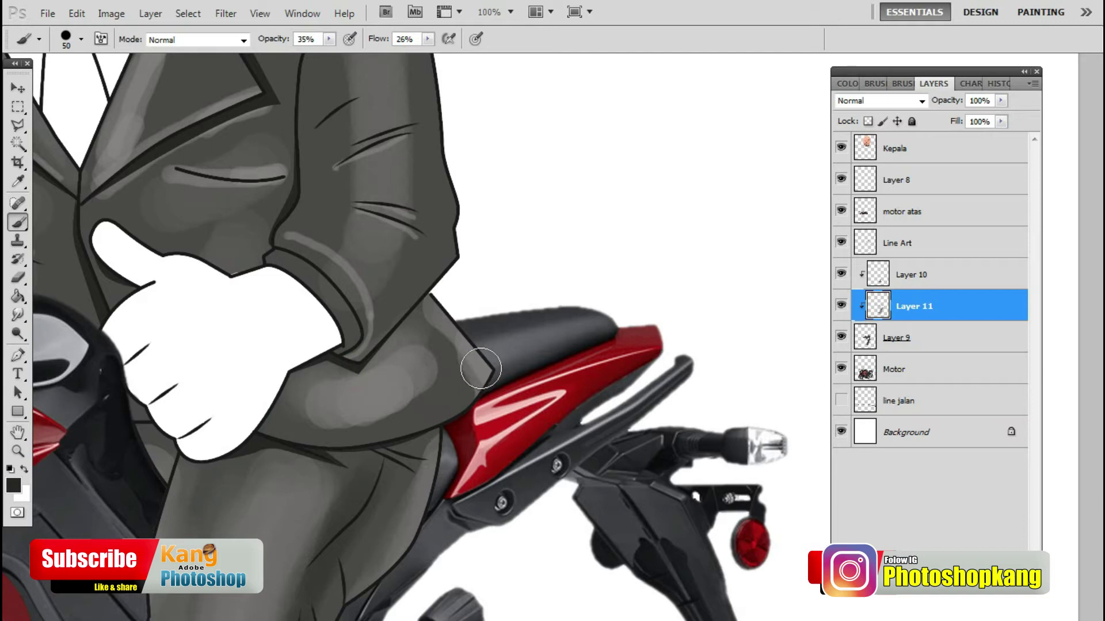
pyautogui.moveTo(459, 374); pyautogui.dragTo(404, 446)
pyautogui.moveTo(441, 409); pyautogui.dragTo(363, 443)
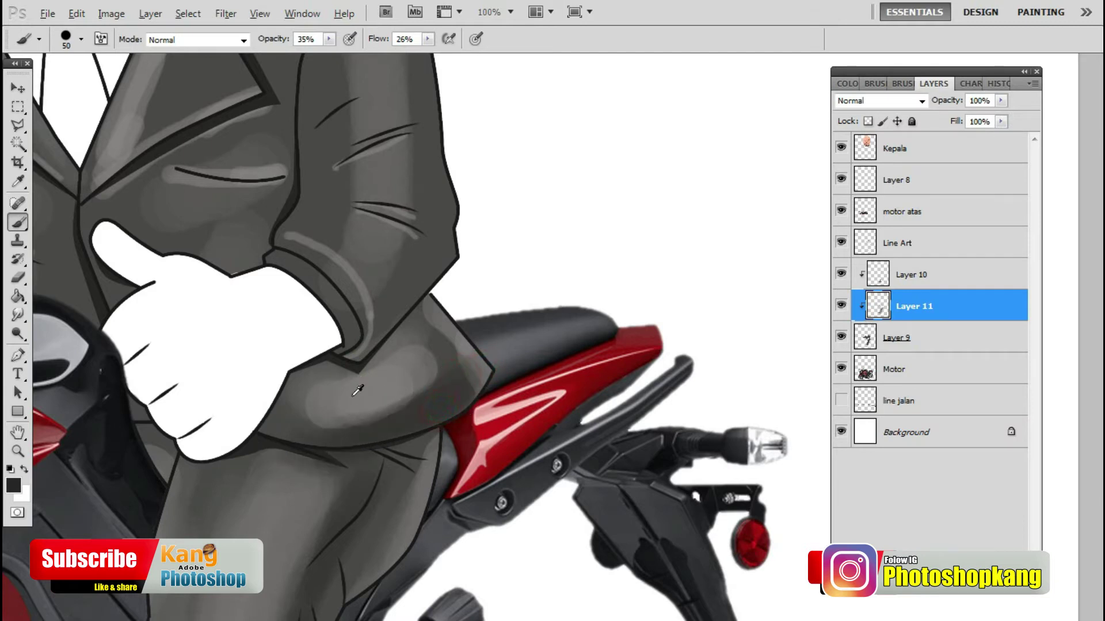
pyautogui.moveTo(420, 377)
pyautogui.mouseDown()
pyautogui.moveTo(327, 413)
pyautogui.moveTo(225, 416)
pyautogui.mouseUp()
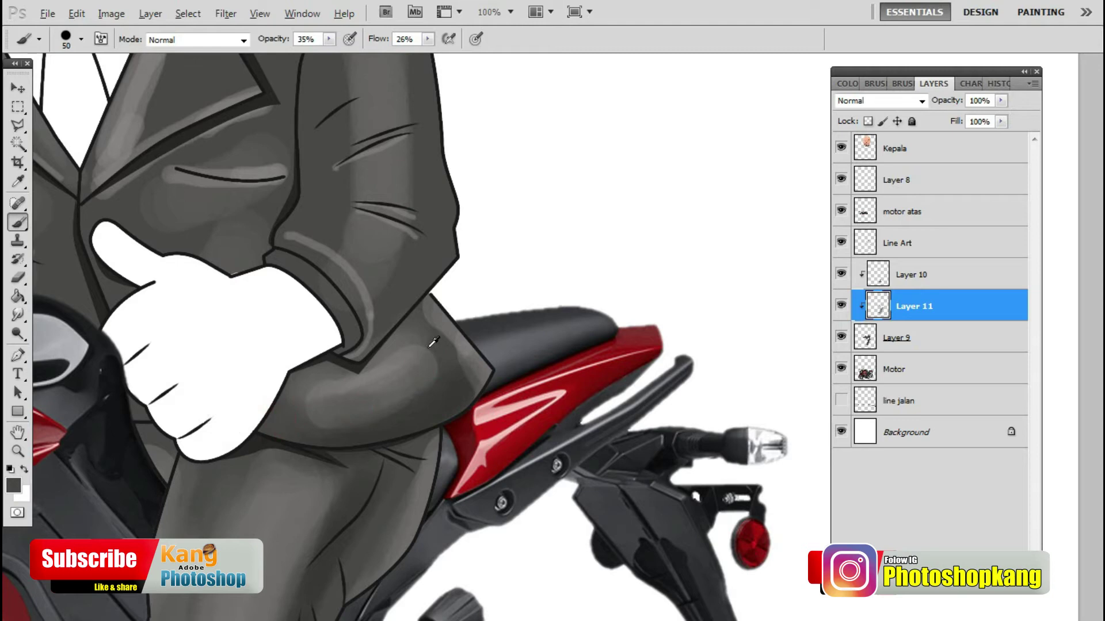
pyautogui.moveTo(402, 390)
pyautogui.mouseDown()
pyautogui.moveTo(355, 412)
pyautogui.moveTo(284, 414)
pyautogui.moveTo(274, 401)
pyautogui.mouseUp()
# Resample jacket greys and add darker strokes on the lower jacket.
pyautogui.keyDown('alt'); pyautogui.click(379, 375); pyautogui.keyUp('alt')
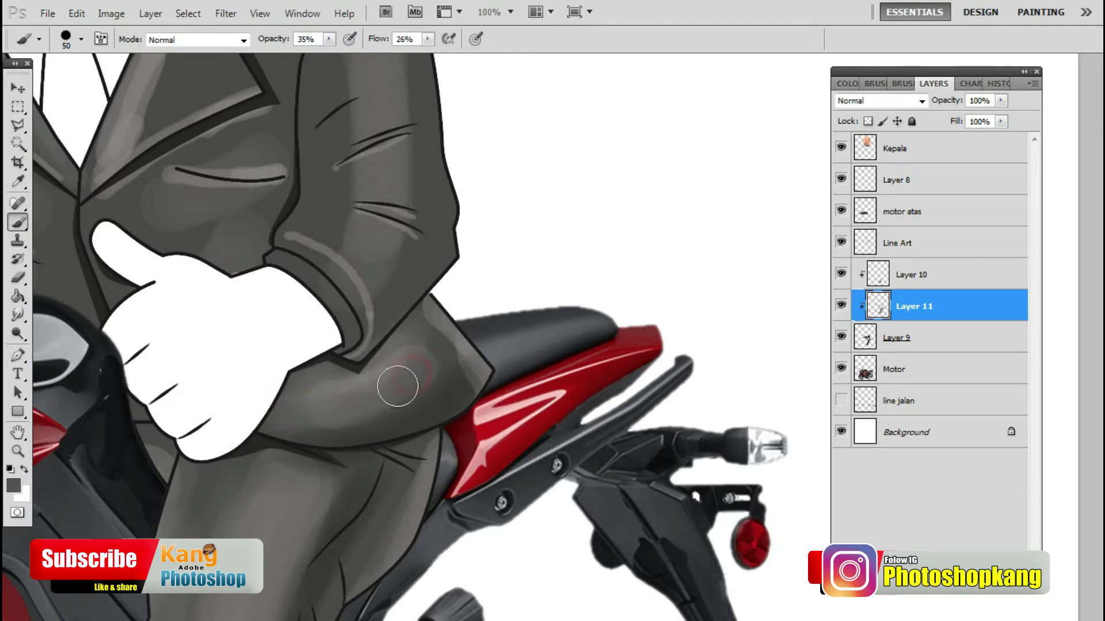
pyautogui.keyDown('alt'); pyautogui.click(456, 341); pyautogui.keyUp('alt')
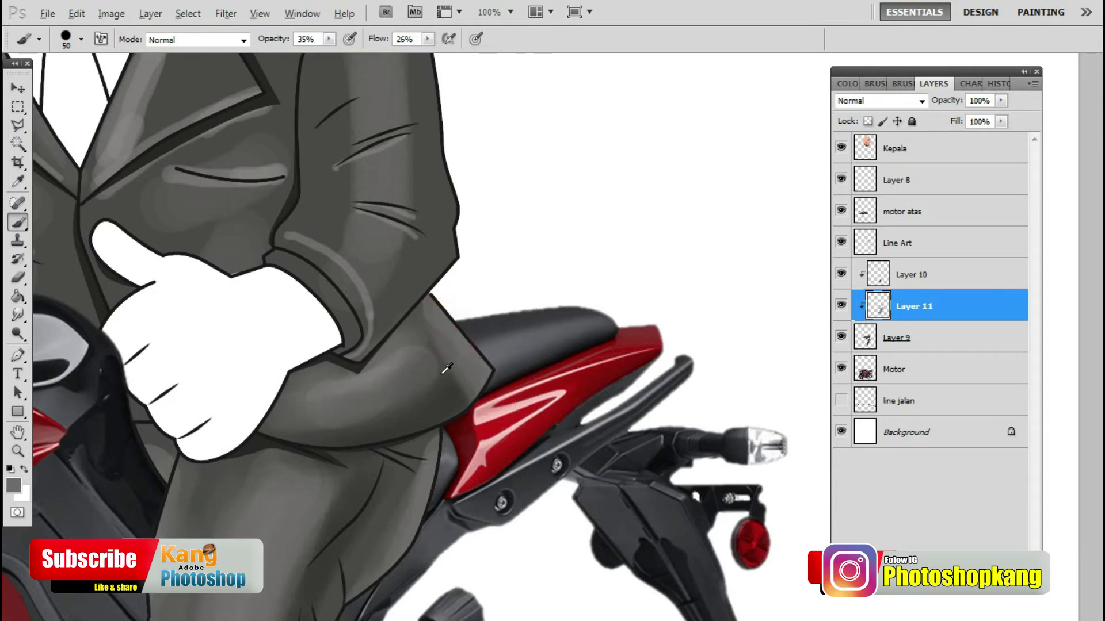
pyautogui.moveTo(423, 347)
pyautogui.mouseDown()
pyautogui.moveTo(332, 387)
pyautogui.moveTo(301, 385)
pyautogui.mouseUp()
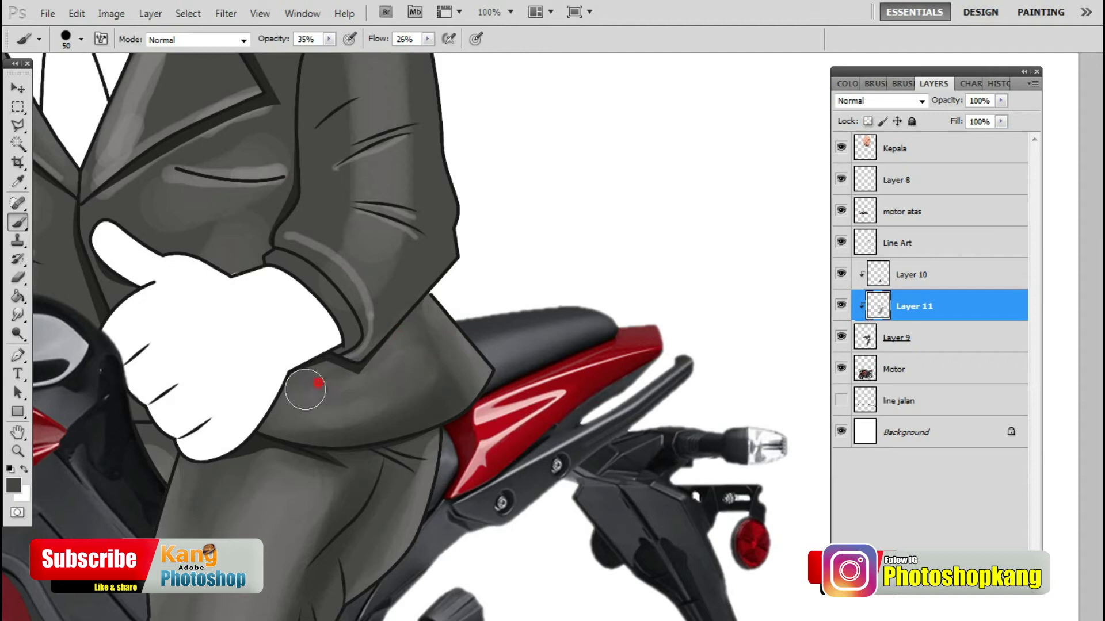
pyautogui.keyDown('alt'); pyautogui.click(383, 371); pyautogui.keyUp('alt')
pyautogui.keyDown('alt'); pyautogui.click(406, 334); pyautogui.keyUp('alt')
# Dab soft grey shading down the upper sleeve.
pyautogui.moveTo(318, 387); pyautogui.dragTo(237, 574)
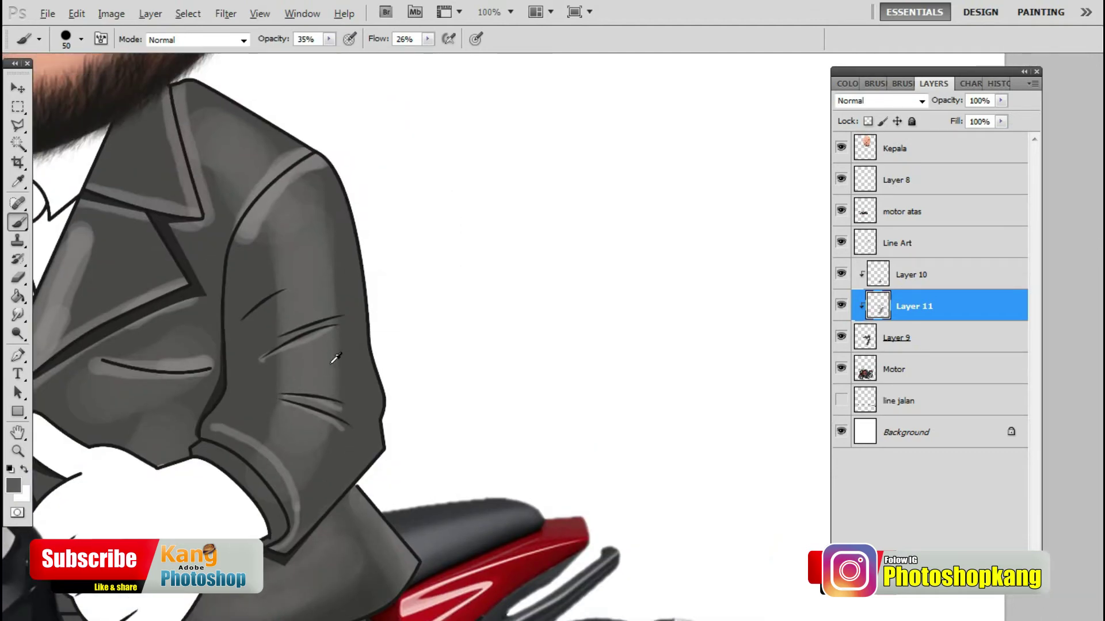
pyautogui.keyDown('alt'); pyautogui.click(334, 246); pyautogui.keyUp('alt')
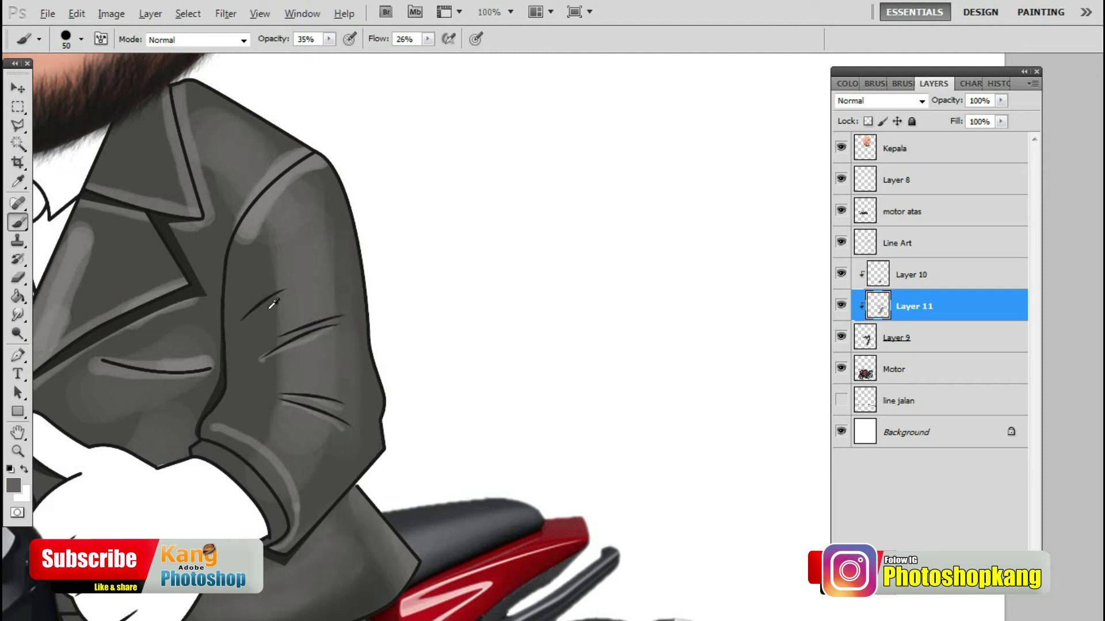
pyautogui.click(287, 351)
pyautogui.click(276, 411)
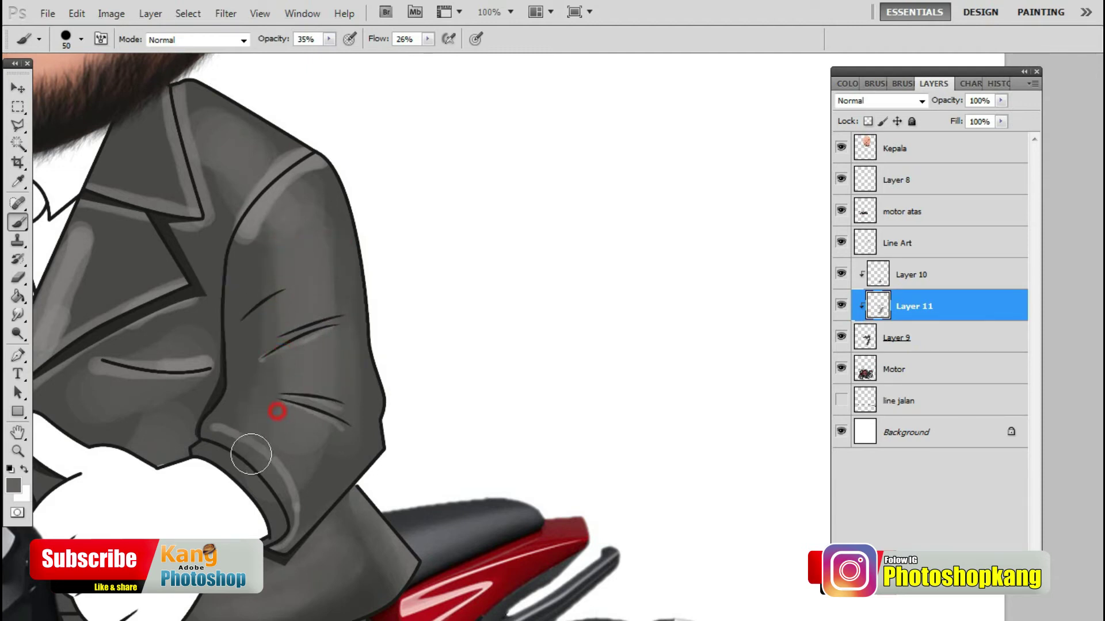
pyautogui.keyDown('alt'); pyautogui.click(321, 431); pyautogui.keyUp('alt')
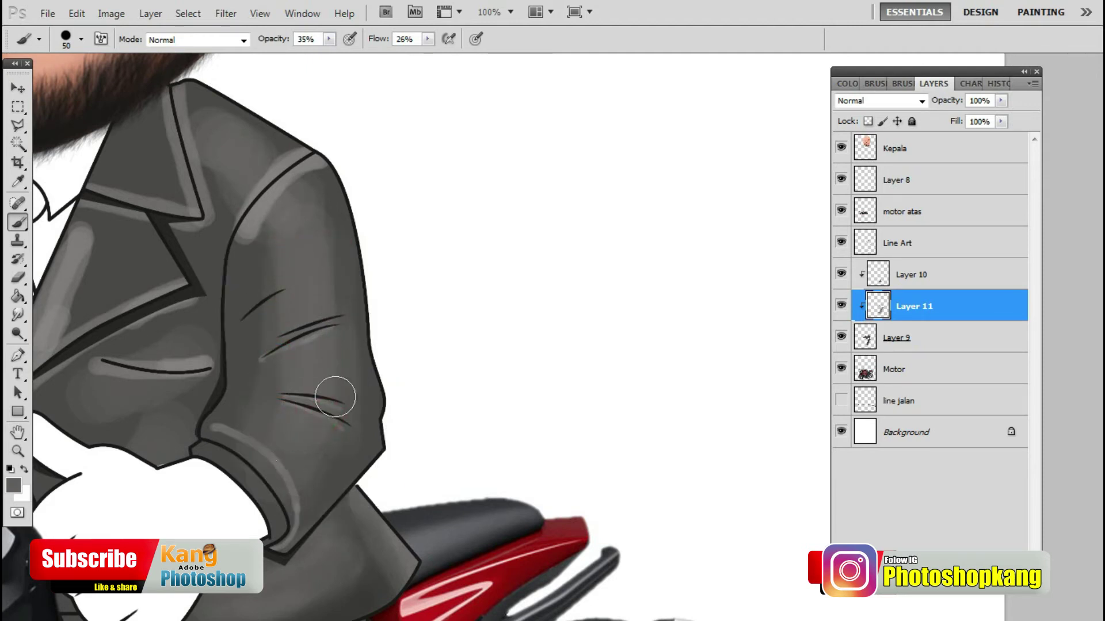
# Dab soft grey on the shoulder near the collar and on the upper sleeve.
pyautogui.moveTo(310, 308); pyautogui.dragTo(315, 432)
pyautogui.moveTo(264, 399); pyautogui.dragTo(298, 454)
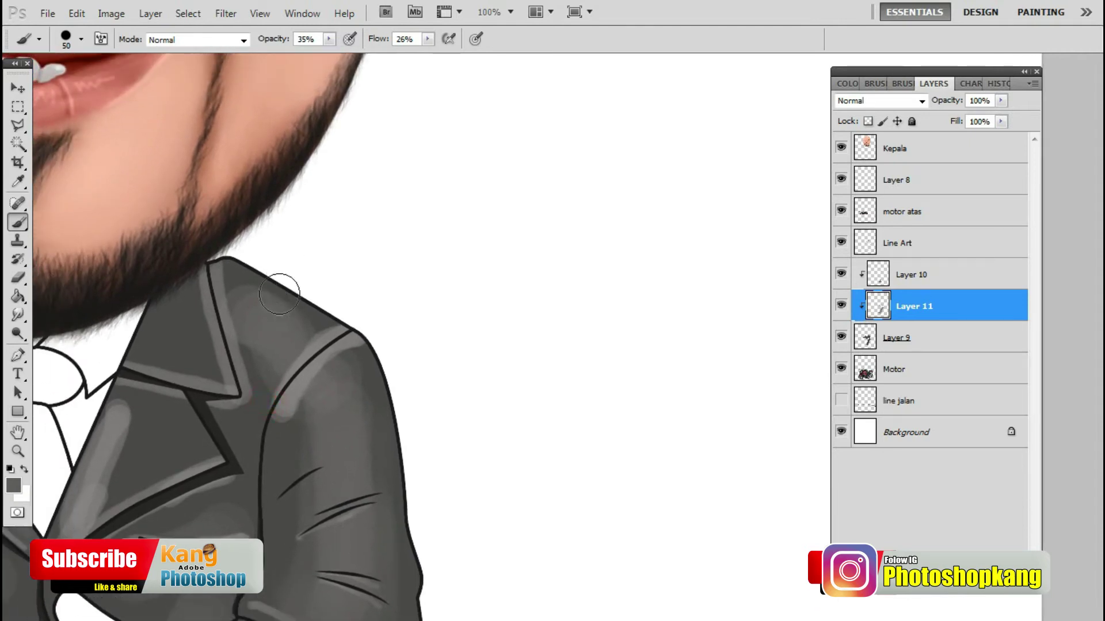
pyautogui.click(228, 271)
pyautogui.keyDown('alt'); pyautogui.click(256, 351); pyautogui.keyUp('alt')
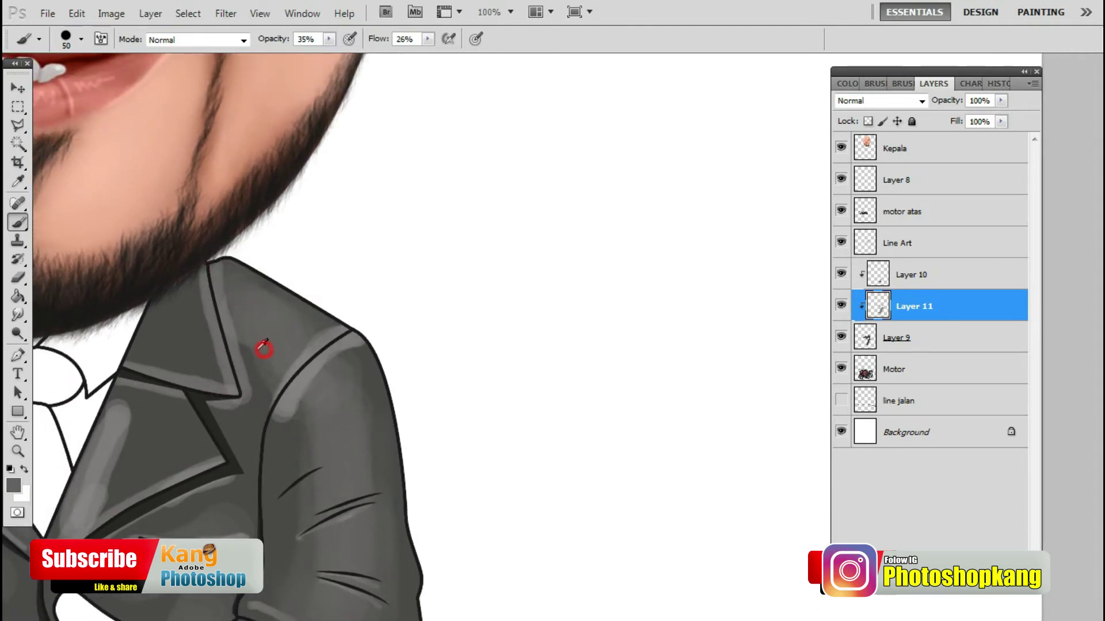
pyautogui.keyDown('alt'); pyautogui.click(254, 408); pyautogui.keyUp('alt')
pyautogui.keyDown('alt'); pyautogui.click(204, 416); pyautogui.keyUp('alt')
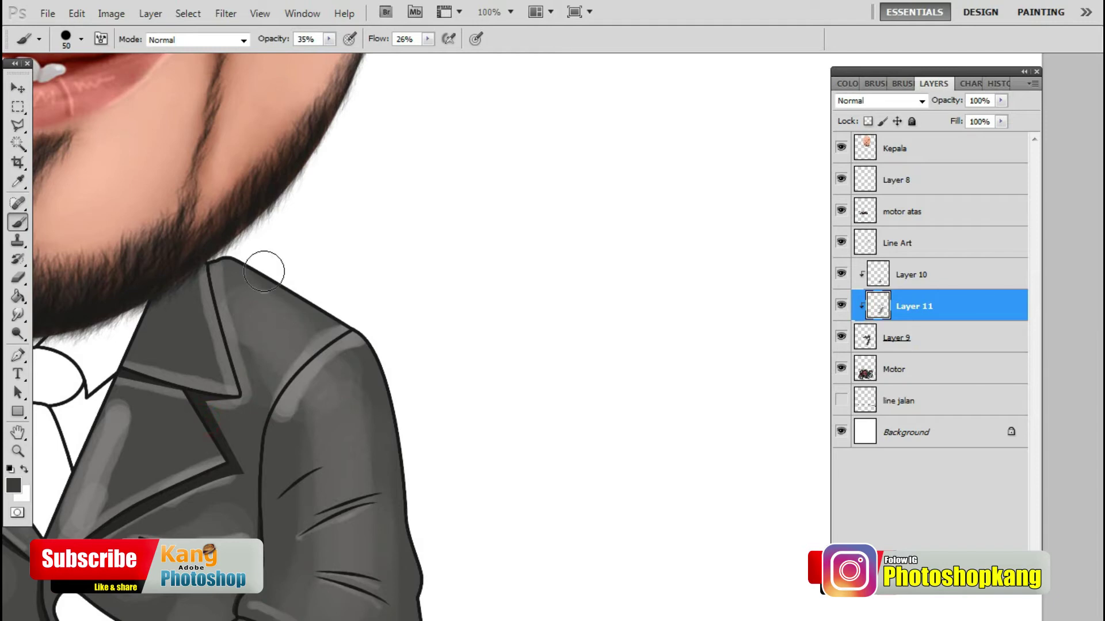
pyautogui.moveTo(370, 395); pyautogui.dragTo(324, 254)
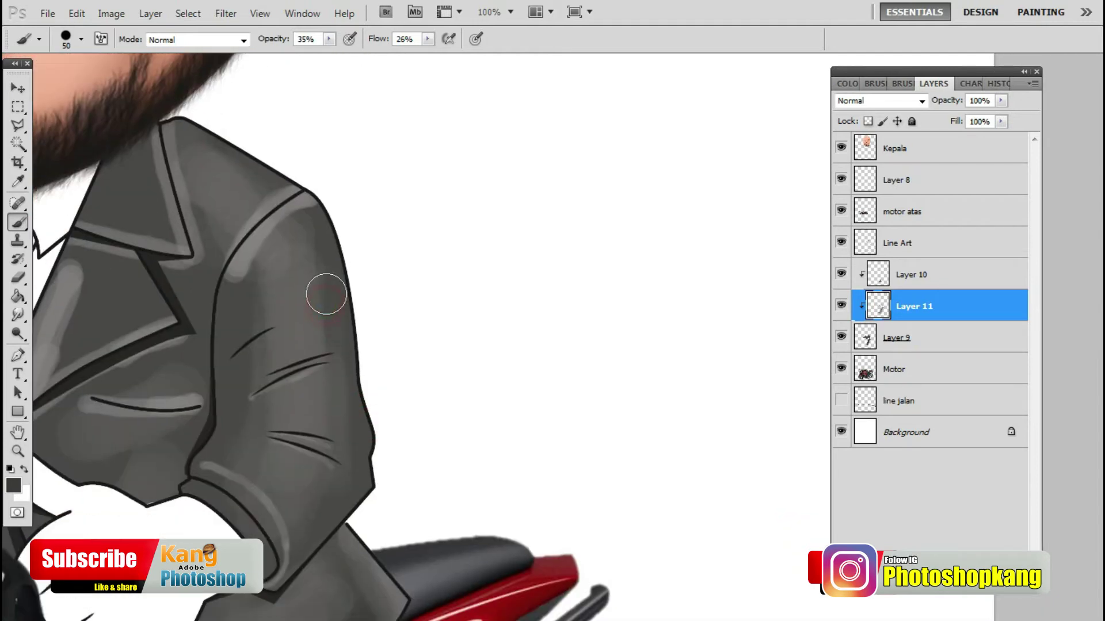
pyautogui.click(238, 315)
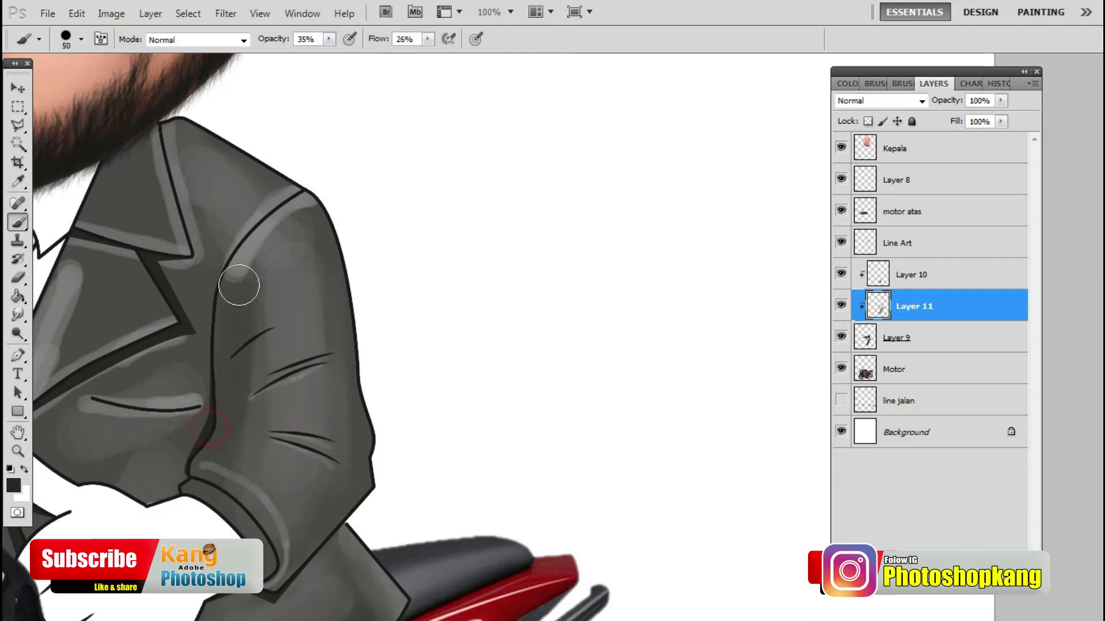
# Paint a light highlight along the sleeve cuff.
pyautogui.moveTo(238, 412)
pyautogui.mouseDown()
pyautogui.moveTo(369, 339)
pyautogui.moveTo(403, 299)
pyautogui.mouseUp()
pyautogui.click(392, 349)
pyautogui.moveTo(375, 357); pyautogui.dragTo(424, 388)
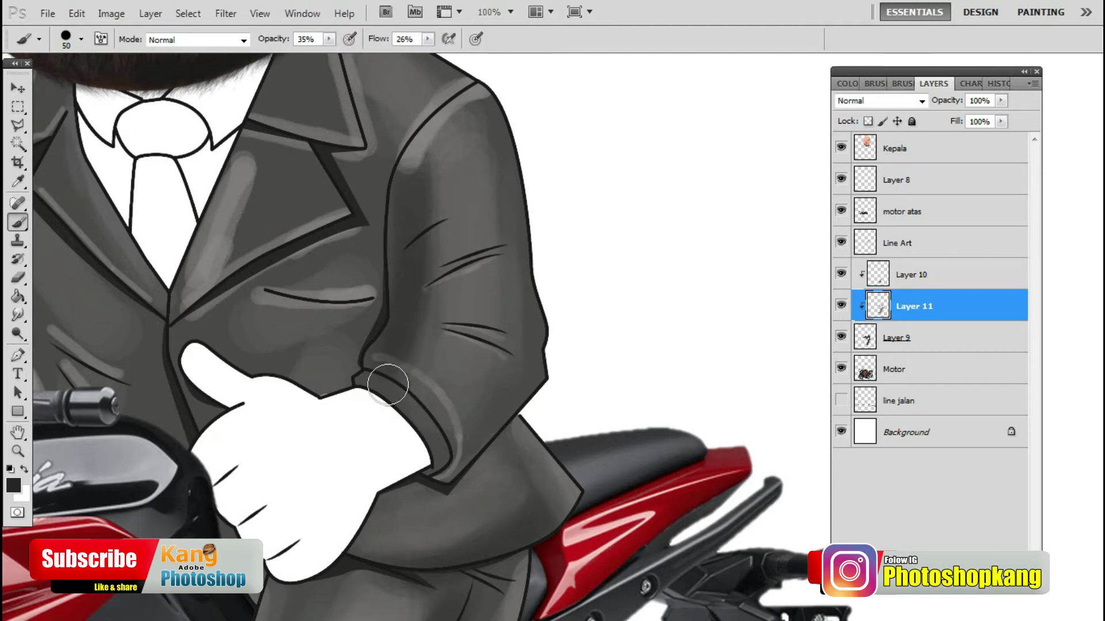
# Shrink the brush to 13 px and paint a soft stroke along the sleeve cuff's inner curve.
pyautogui.rightClick(452, 373)
pyautogui.moveTo(512, 244); pyautogui.dragTo(497, 245)
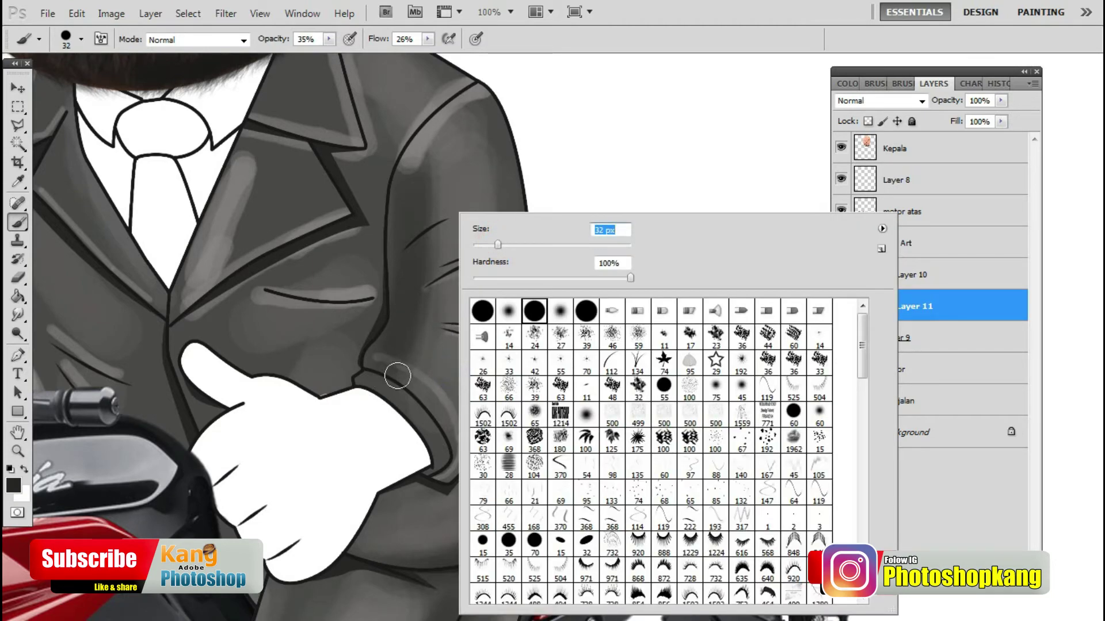
pyautogui.click(484, 245)
pyautogui.click(366, 363)
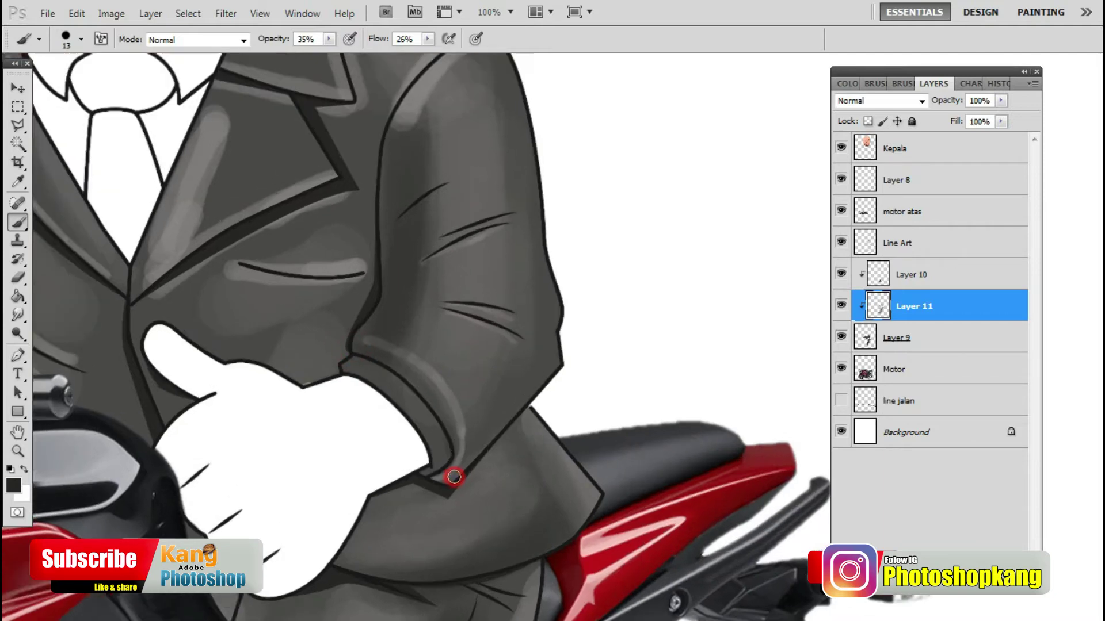
pyautogui.keyDown('ctrl'); pyautogui.click(451, 405); pyautogui.keyUp('ctrl')
pyautogui.moveTo(291, 248); pyautogui.dragTo(442, 427)
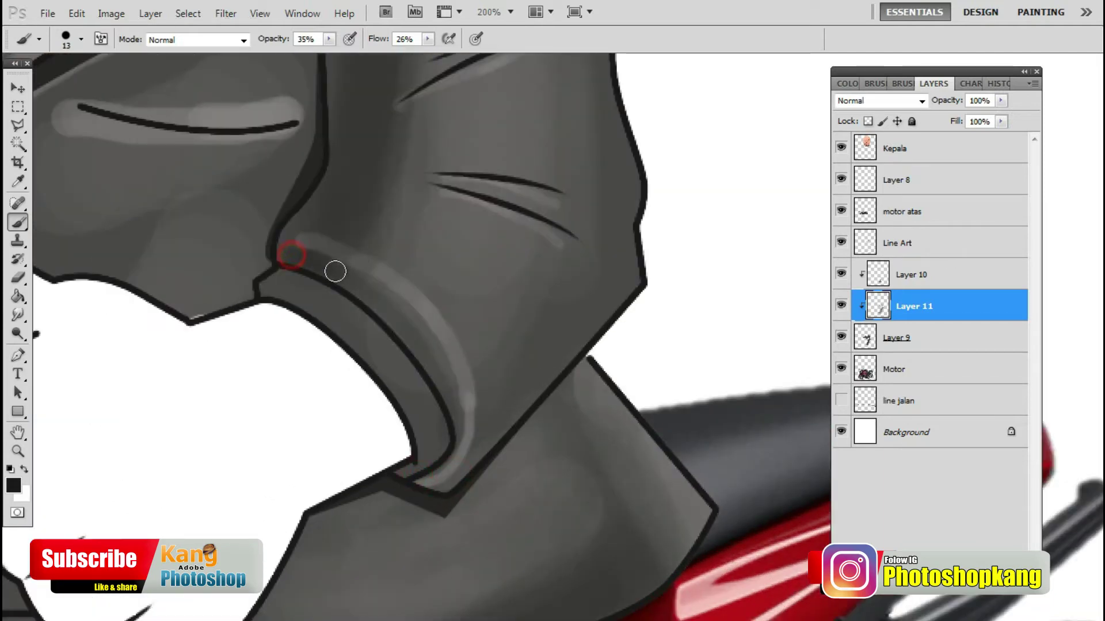
# Sample cuff greys to paint a lighter stroke down the cuff and shade its top.
pyautogui.keyDown('alt'); pyautogui.click(389, 264); pyautogui.keyUp('alt')
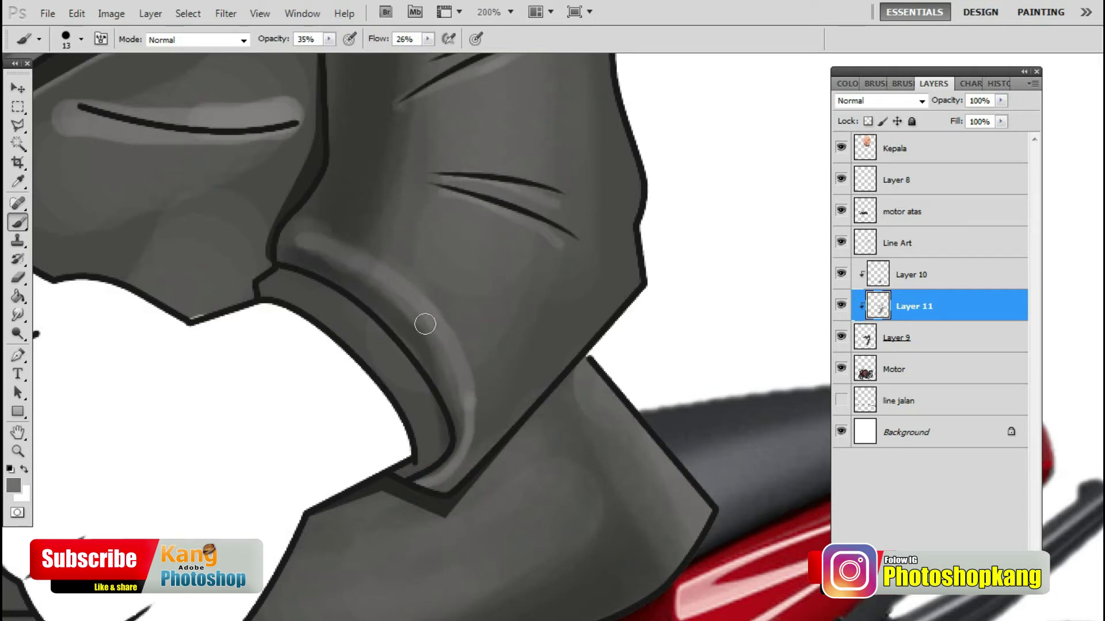
pyautogui.moveTo(462, 430); pyautogui.dragTo(446, 461)
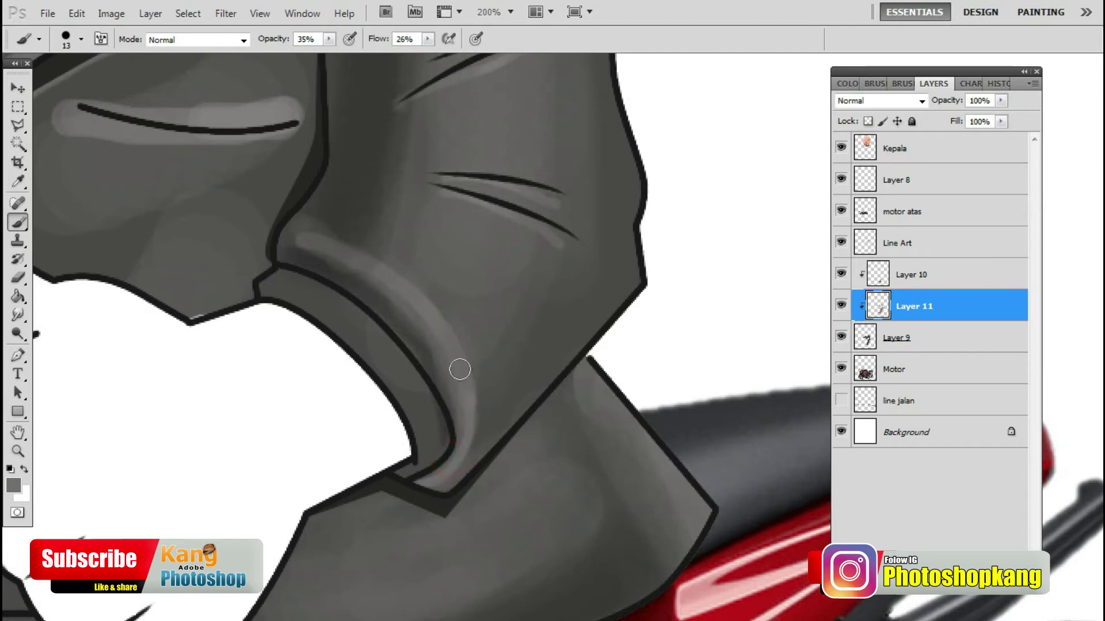
pyautogui.keyDown('alt'); pyautogui.click(315, 251); pyautogui.keyUp('alt')
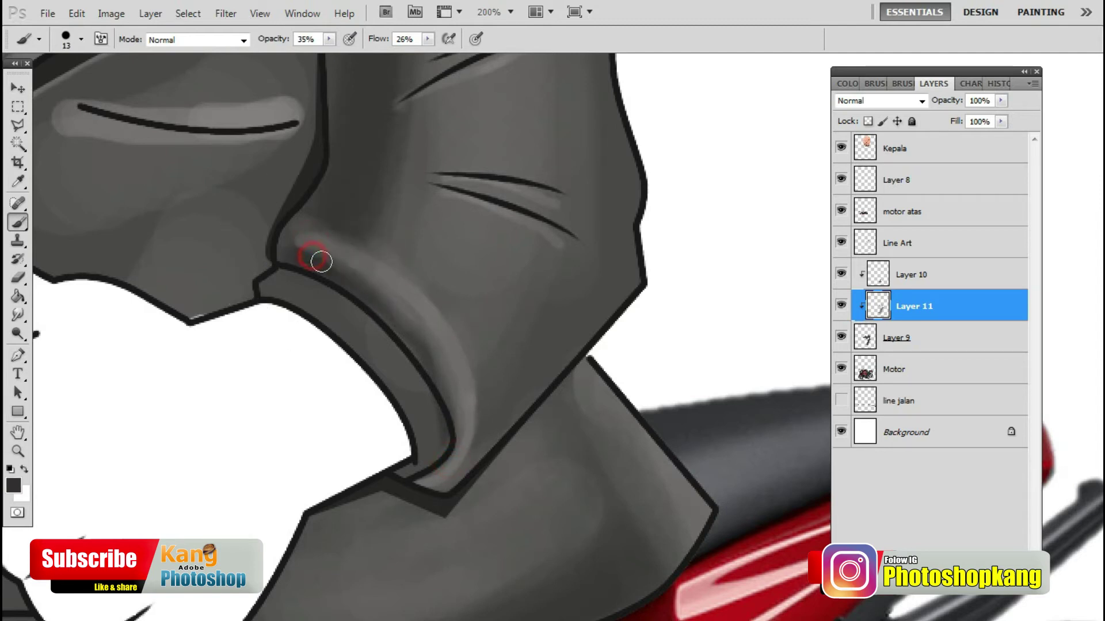
pyautogui.moveTo(294, 253); pyautogui.dragTo(288, 262)
# At a 27 px brush, airbrush light-grey highlights along the cuff's curved edge and suit edges.
pyautogui.rightClick(345, 195)
pyautogui.moveTo(396, 237); pyautogui.dragTo(420, 246)
pyautogui.click(328, 197)
pyautogui.rightClick(375, 215)
pyautogui.click(342, 218)
pyautogui.click(336, 243)
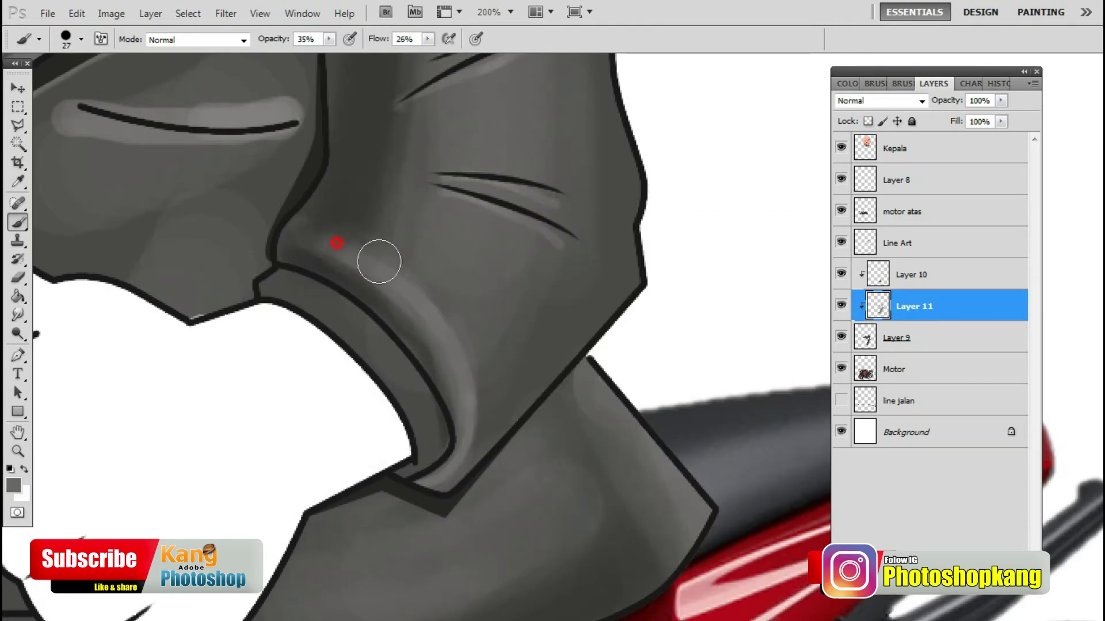
pyautogui.moveTo(337, 243); pyautogui.dragTo(458, 421)
pyautogui.moveTo(419, 251)
pyautogui.mouseDown()
pyautogui.moveTo(370, 206)
pyautogui.moveTo(292, 230)
pyautogui.mouseUp()
pyautogui.moveTo(503, 328); pyautogui.dragTo(473, 428)
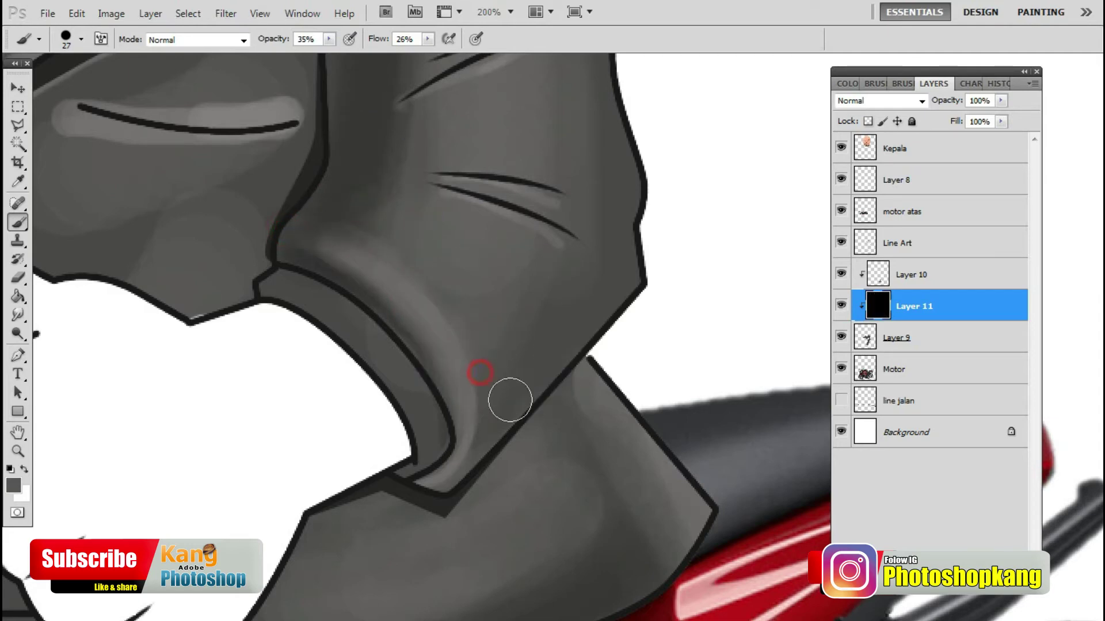
# Brighten the shoulder line and darken the inner sleeve outline with the dark outline colour.
pyautogui.moveTo(510, 229); pyautogui.dragTo(471, 428)
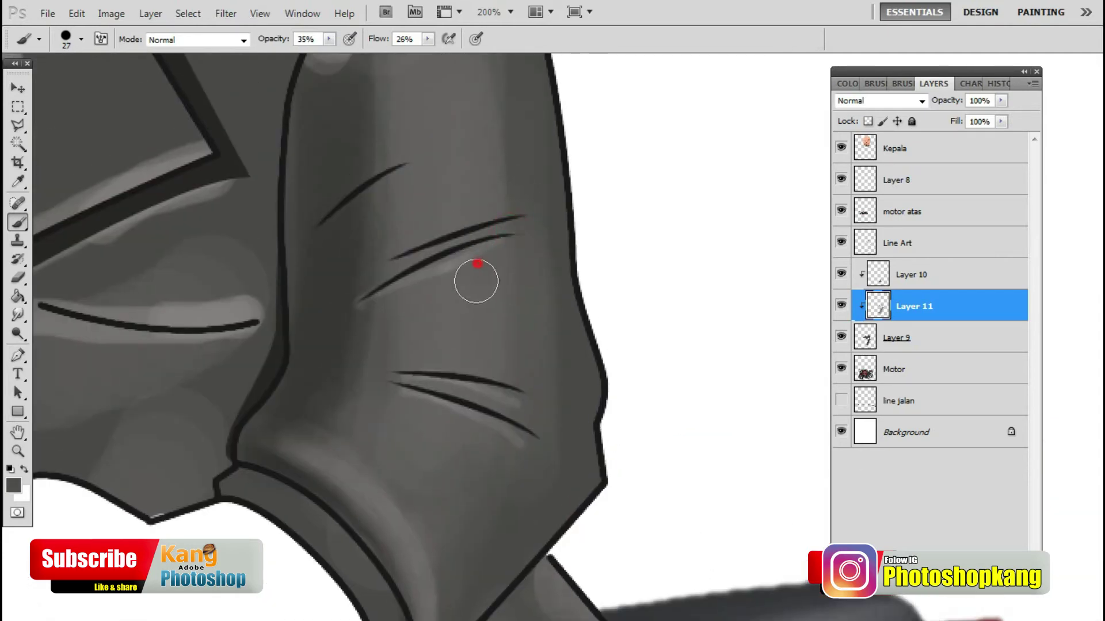
pyautogui.moveTo(476, 281); pyautogui.dragTo(494, 474)
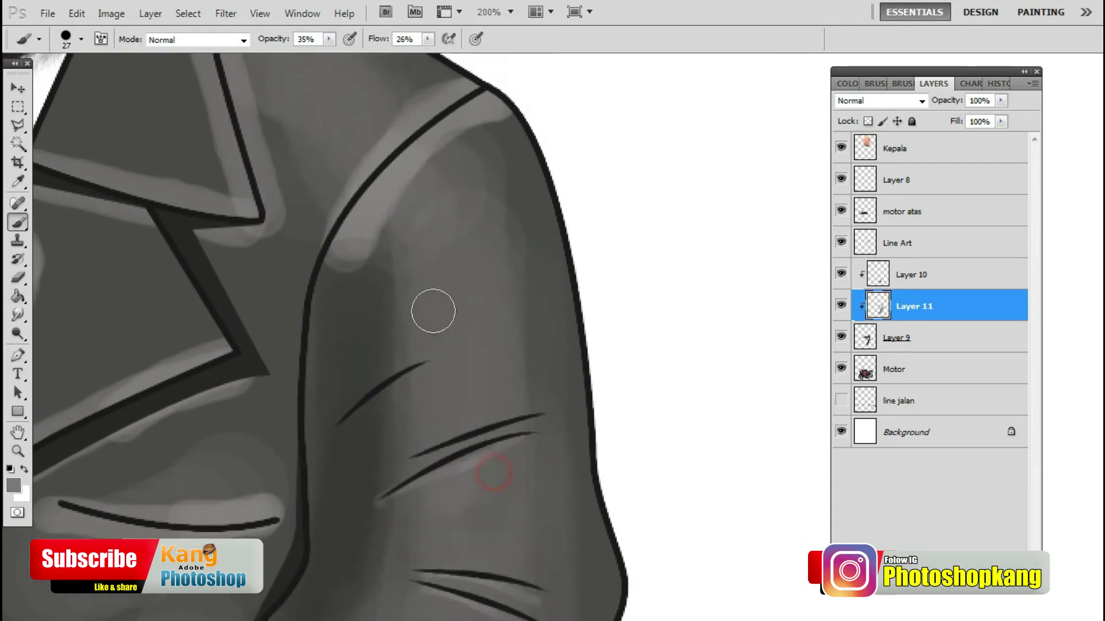
pyautogui.moveTo(362, 229); pyautogui.dragTo(392, 311)
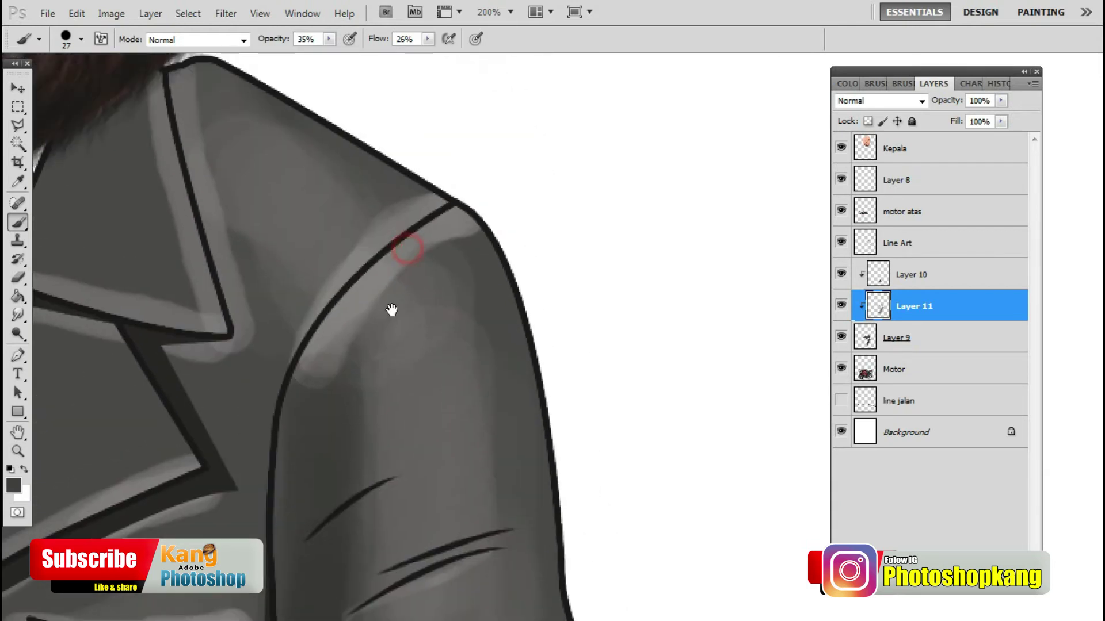
pyautogui.keyDown('alt'); pyautogui.click(316, 410); pyautogui.keyUp('alt')
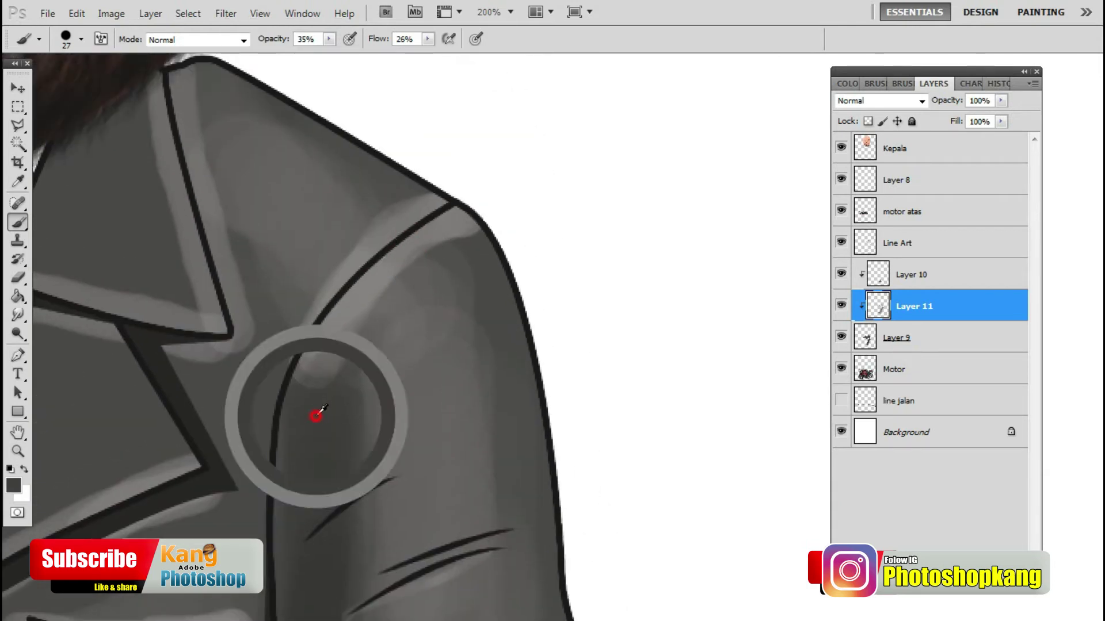
pyautogui.keyDown('alt'); pyautogui.click(279, 422); pyautogui.keyUp('alt')
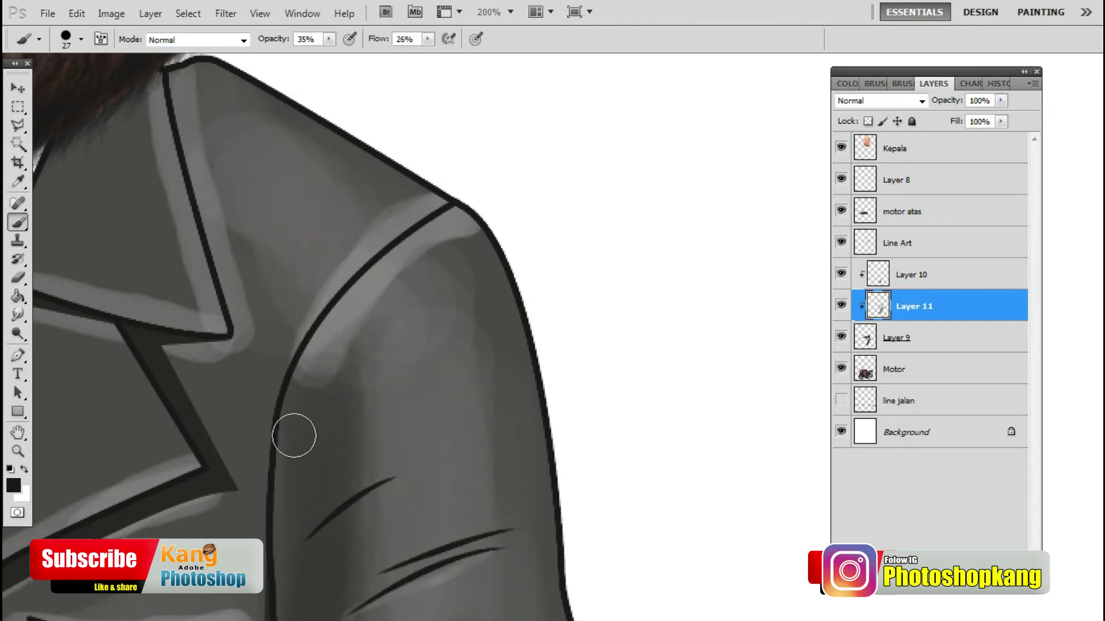
pyautogui.moveTo(279, 451); pyautogui.dragTo(342, 332)
pyautogui.hotkey('ctrl', 'z')
pyautogui.moveTo(283, 456); pyautogui.dragTo(336, 328)
pyautogui.moveTo(305, 369); pyautogui.dragTo(358, 287)
# Lighten the shoulder with grey and soften the shading along the sleeve and shoulder seams.
pyautogui.keyDown('alt'); pyautogui.click(397, 257); pyautogui.keyUp('alt')
pyautogui.moveTo(479, 261)
pyautogui.mouseDown()
pyautogui.moveTo(464, 225)
pyautogui.moveTo(375, 301)
pyautogui.mouseUp()
pyautogui.moveTo(388, 249)
pyautogui.mouseDown()
pyautogui.moveTo(370, 328)
pyautogui.moveTo(324, 356)
pyautogui.mouseUp()
pyautogui.moveTo(291, 439); pyautogui.dragTo(296, 425)
pyautogui.moveTo(328, 348)
pyautogui.mouseDown()
pyautogui.moveTo(350, 247)
pyautogui.moveTo(317, 286)
pyautogui.mouseUp()
pyautogui.moveTo(375, 215); pyautogui.dragTo(333, 258)
# Paint black and dark-grey shading plus a lighter stripe along the sleeve seam.
pyautogui.keyDown('alt'); pyautogui.click(351, 238); pyautogui.keyUp('alt')
pyautogui.keyDown('alt'); pyautogui.click(177, 325); pyautogui.keyUp('alt')
pyautogui.moveTo(278, 362); pyautogui.dragTo(337, 296)
pyautogui.moveTo(402, 222)
pyautogui.mouseDown()
pyautogui.moveTo(356, 244)
pyautogui.moveTo(314, 362)
pyautogui.mouseUp()
pyautogui.keyDown('alt'); pyautogui.click(347, 238); pyautogui.keyUp('alt')
pyautogui.moveTo(301, 306); pyautogui.dragTo(277, 358)
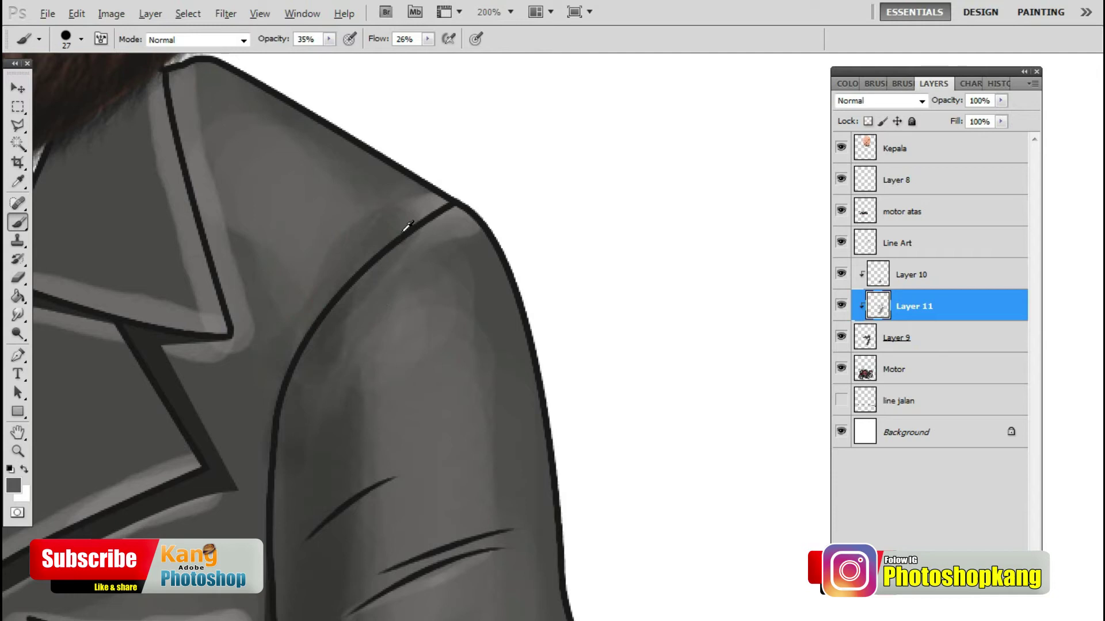
pyautogui.moveTo(420, 215); pyautogui.dragTo(311, 345)
pyautogui.keyDown('alt'); pyautogui.click(333, 240); pyautogui.keyUp('alt')
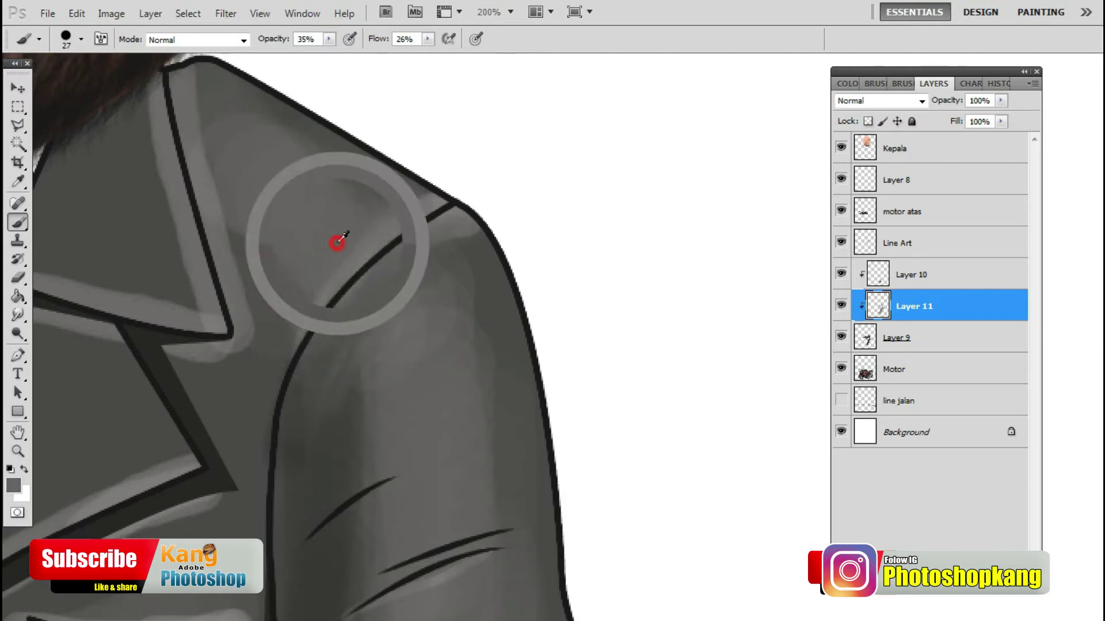
pyautogui.keyDown('alt'); pyautogui.click(293, 457); pyautogui.keyUp('alt')
pyautogui.moveTo(314, 356); pyautogui.dragTo(369, 282)
# Highlight the lapel's lower edge and shade the upper and lower right lapel darker.
pyautogui.moveTo(237, 395); pyautogui.dragTo(471, 394)
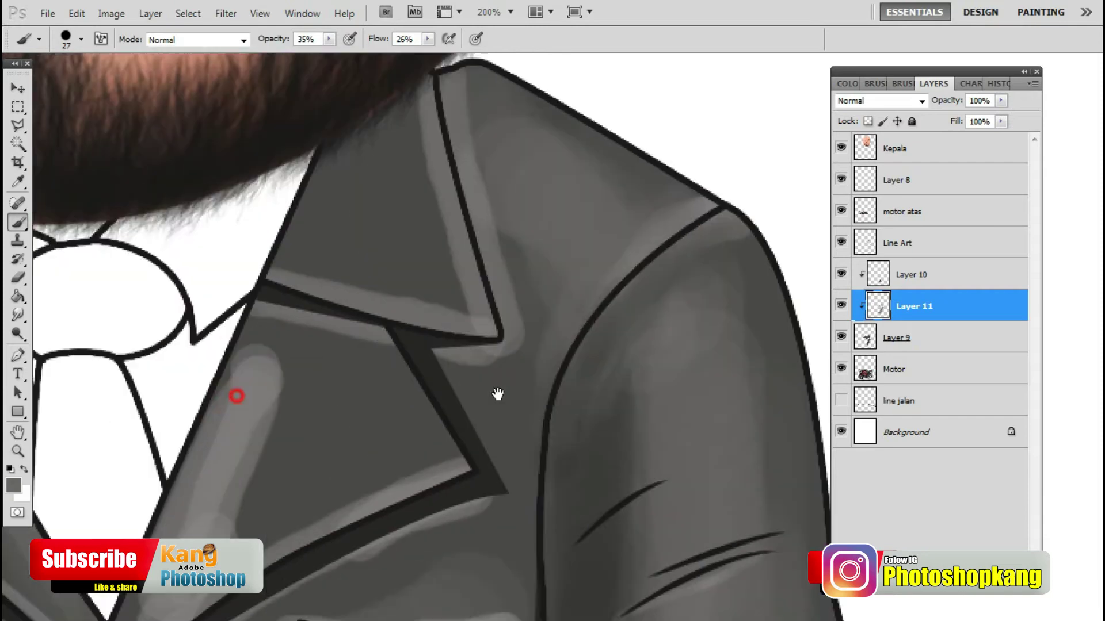
pyautogui.moveTo(427, 333); pyautogui.dragTo(424, 336)
pyautogui.moveTo(313, 296)
pyautogui.mouseDown()
pyautogui.moveTo(395, 300)
pyautogui.moveTo(279, 279)
pyautogui.moveTo(447, 325)
pyautogui.mouseUp()
pyautogui.keyDown('alt'); pyautogui.click(391, 359); pyautogui.keyUp('alt')
pyautogui.moveTo(338, 165); pyautogui.dragTo(318, 199)
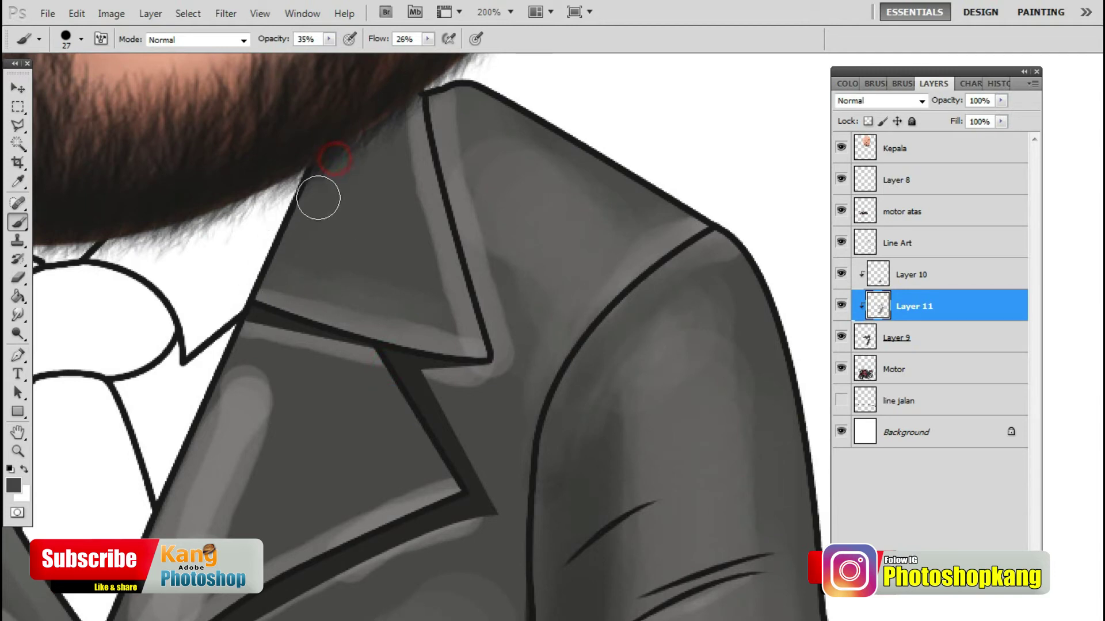
pyautogui.keyDown('alt'); pyautogui.click(385, 355); pyautogui.keyUp('alt')
pyautogui.moveTo(352, 205)
pyautogui.mouseDown()
pyautogui.moveTo(291, 291)
pyautogui.moveTo(349, 290)
pyautogui.mouseUp()
pyautogui.moveTo(382, 190)
pyautogui.mouseDown()
pyautogui.moveTo(350, 259)
pyautogui.moveTo(387, 259)
pyautogui.mouseUp()
pyautogui.moveTo(395, 172)
pyautogui.mouseDown()
pyautogui.moveTo(439, 301)
pyautogui.moveTo(409, 193)
pyautogui.mouseUp()
# Soften the lapel with lighter grey, cover the collar-tip shadow, and darken the left lapel under the beard.
pyautogui.keyDown('alt'); pyautogui.click(378, 308); pyautogui.keyUp('alt')
pyautogui.moveTo(427, 239)
pyautogui.mouseDown()
pyautogui.moveTo(433, 294)
pyautogui.moveTo(407, 205)
pyautogui.moveTo(422, 264)
pyautogui.moveTo(305, 286)
pyautogui.moveTo(334, 339)
pyautogui.mouseUp()
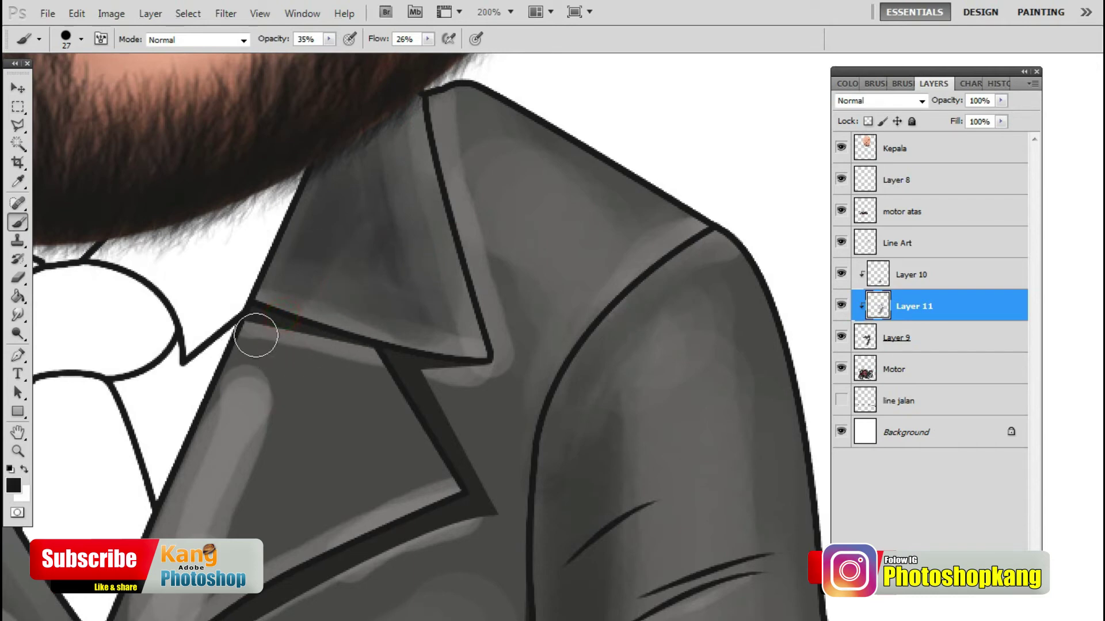
pyautogui.moveTo(261, 320); pyautogui.dragTo(240, 339)
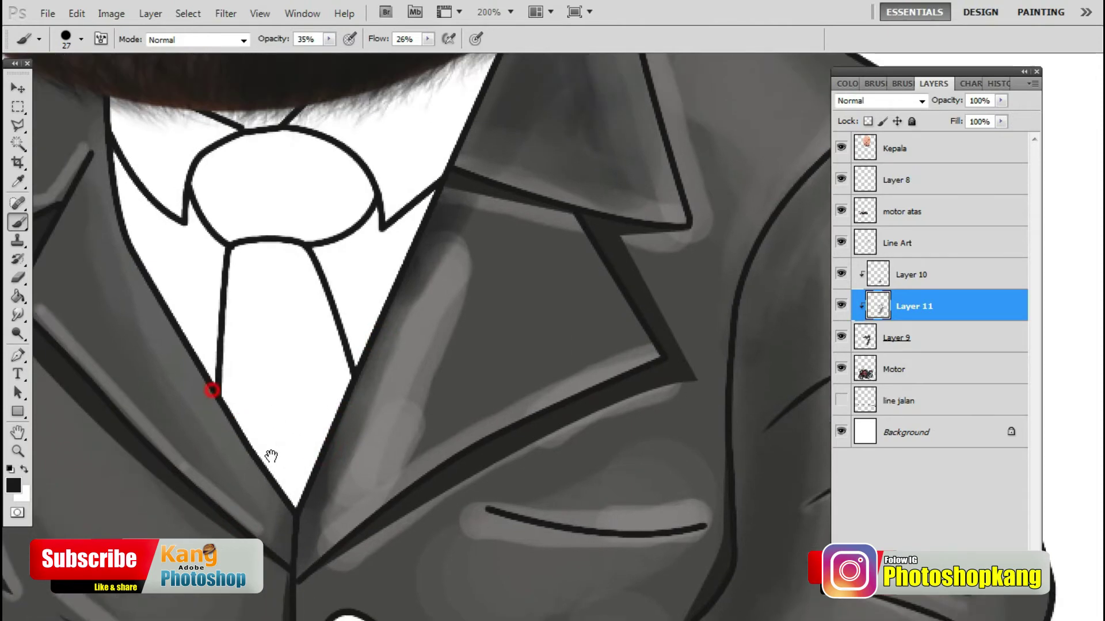
pyautogui.moveTo(271, 456); pyautogui.dragTo(279, 464)
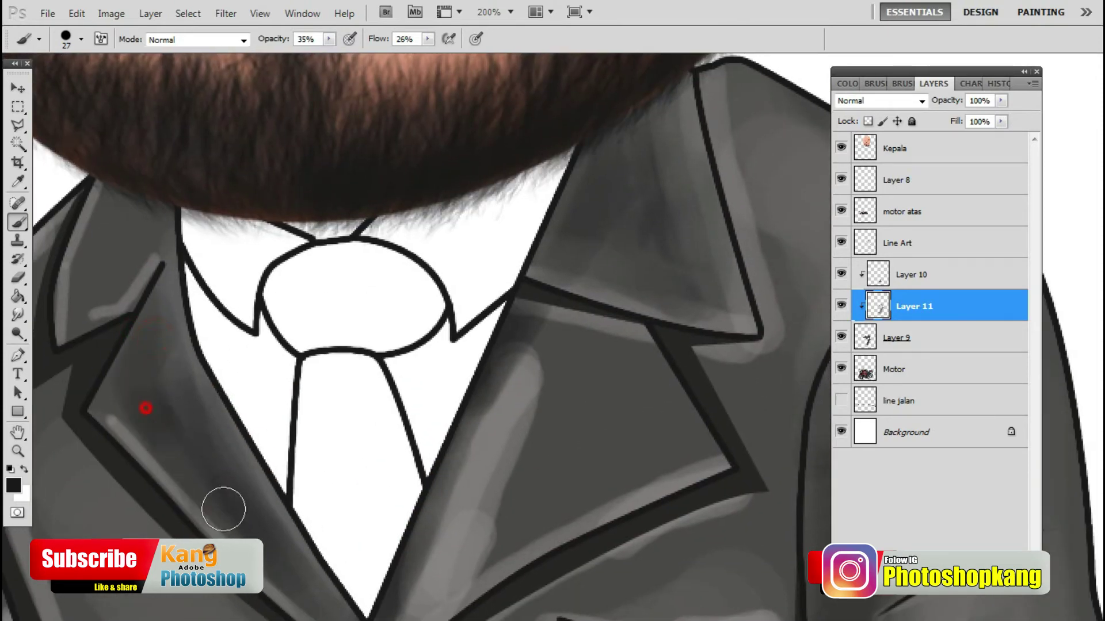
pyautogui.moveTo(148, 339); pyautogui.dragTo(215, 404)
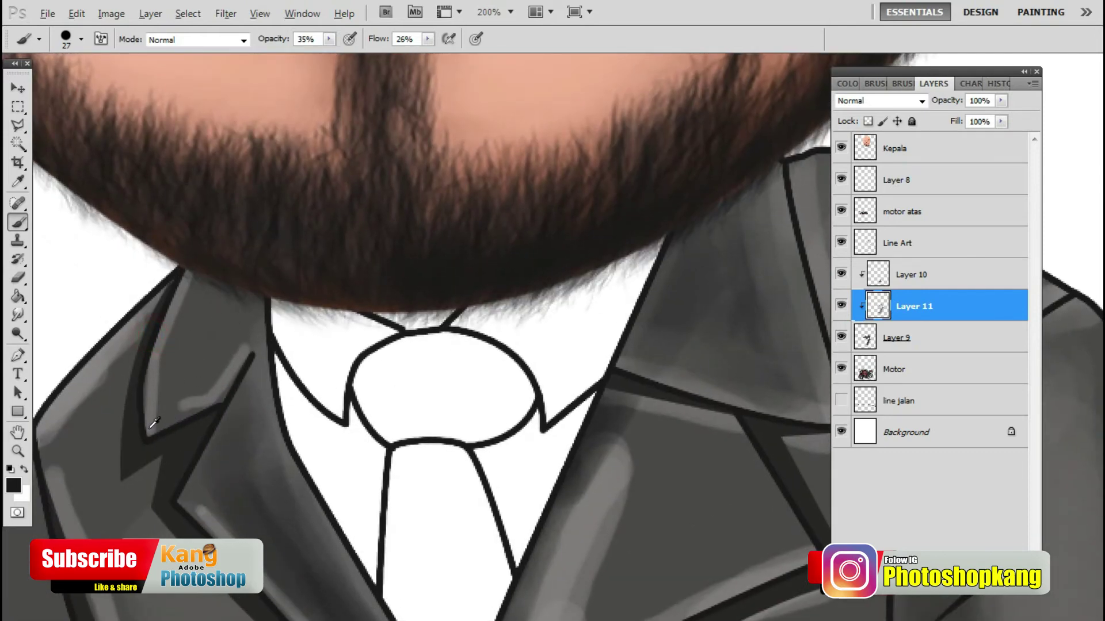
pyautogui.moveTo(207, 319)
pyautogui.mouseDown()
pyautogui.moveTo(185, 370)
pyautogui.moveTo(246, 296)
pyautogui.moveTo(159, 366)
pyautogui.mouseUp()
pyautogui.keyDown('alt'); pyautogui.click(177, 317); pyautogui.keyUp('alt')
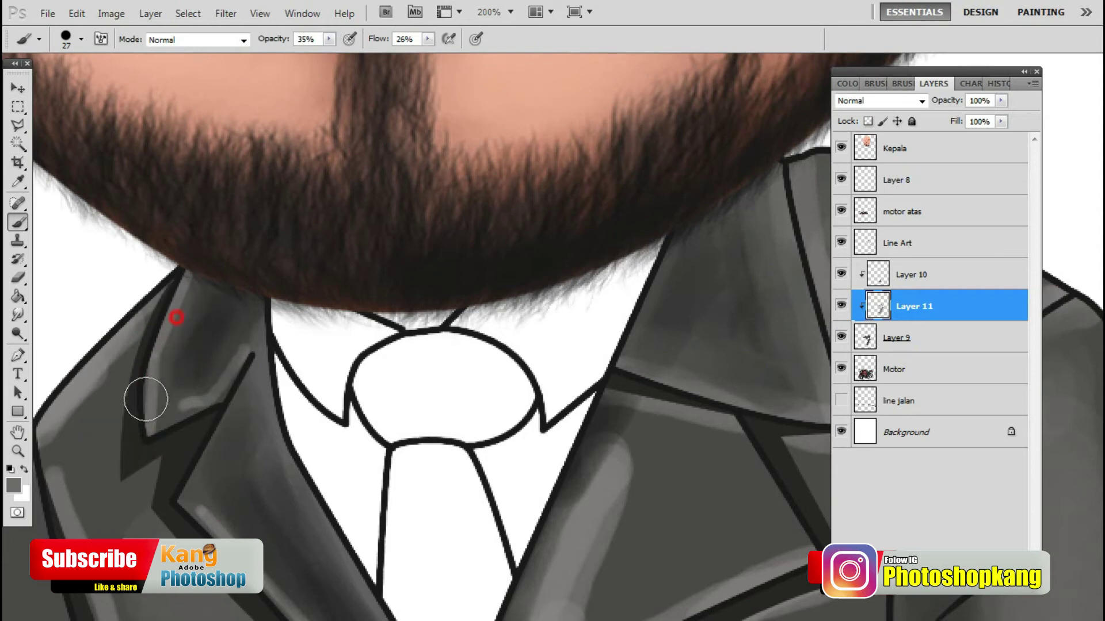
pyautogui.moveTo(158, 580); pyautogui.dragTo(282, 304)
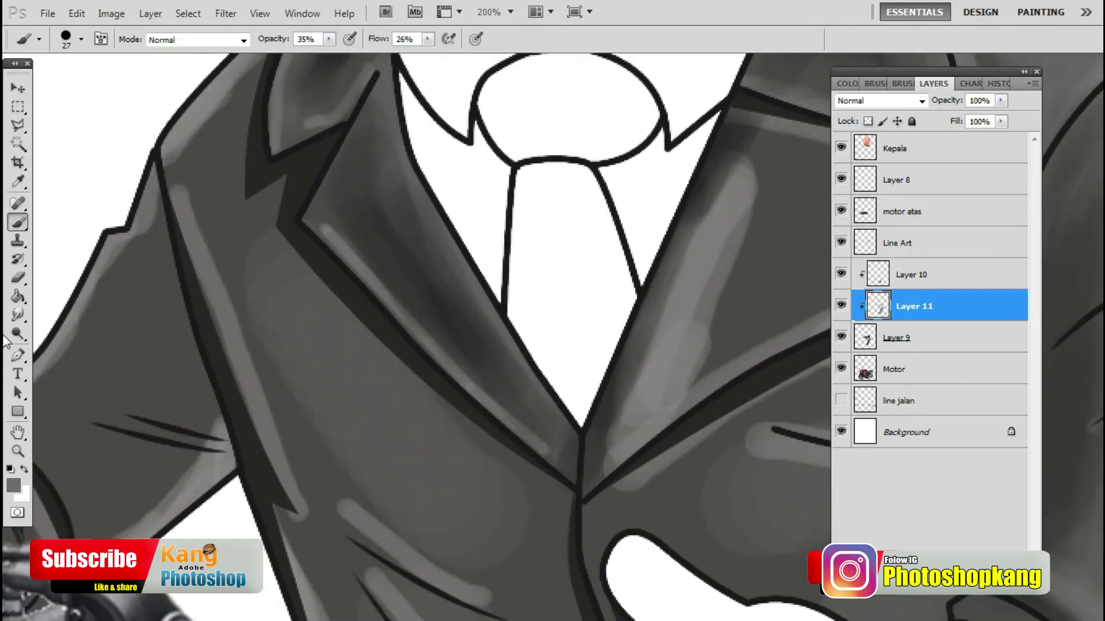
pyautogui.click(18, 315)
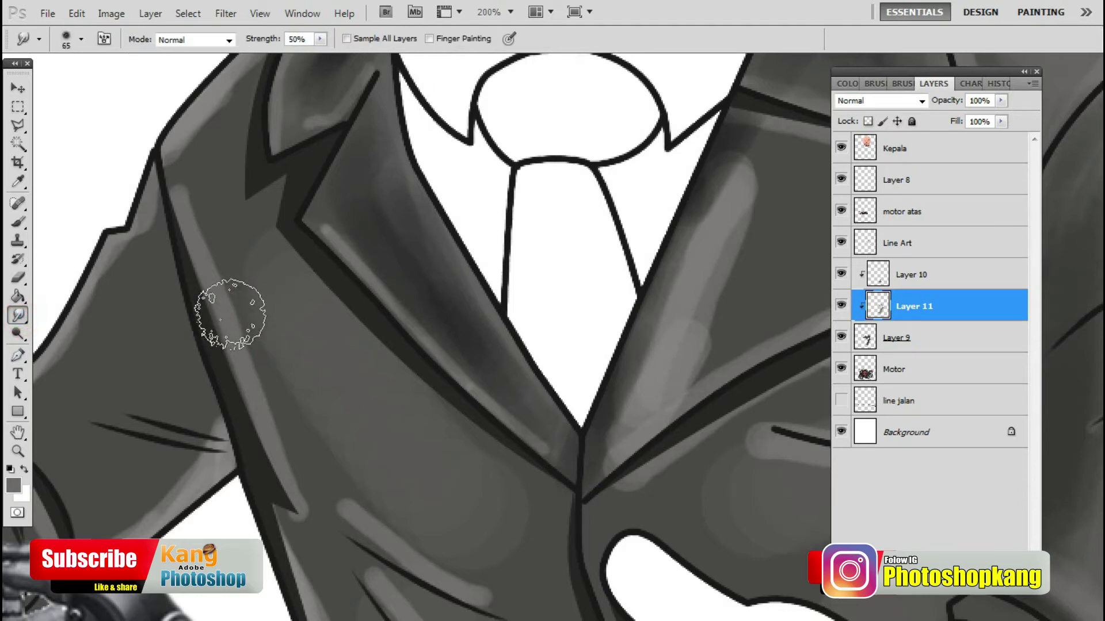
# Smudge the shading down and along the edge of the left lapel.
pyautogui.moveTo(239, 239)
pyautogui.mouseDown()
pyautogui.moveTo(210, 185)
pyautogui.moveTo(257, 310)
pyautogui.mouseUp()
pyautogui.moveTo(243, 398); pyautogui.dragTo(300, 468)
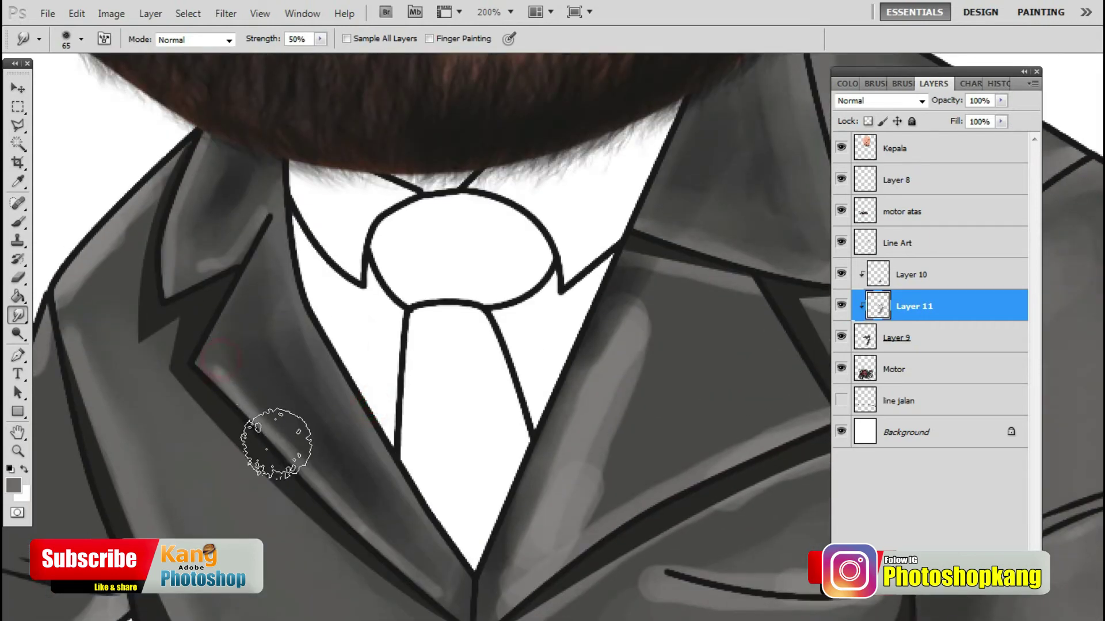
pyautogui.moveTo(357, 525); pyautogui.dragTo(419, 591)
pyautogui.moveTo(271, 313); pyautogui.dragTo(335, 425)
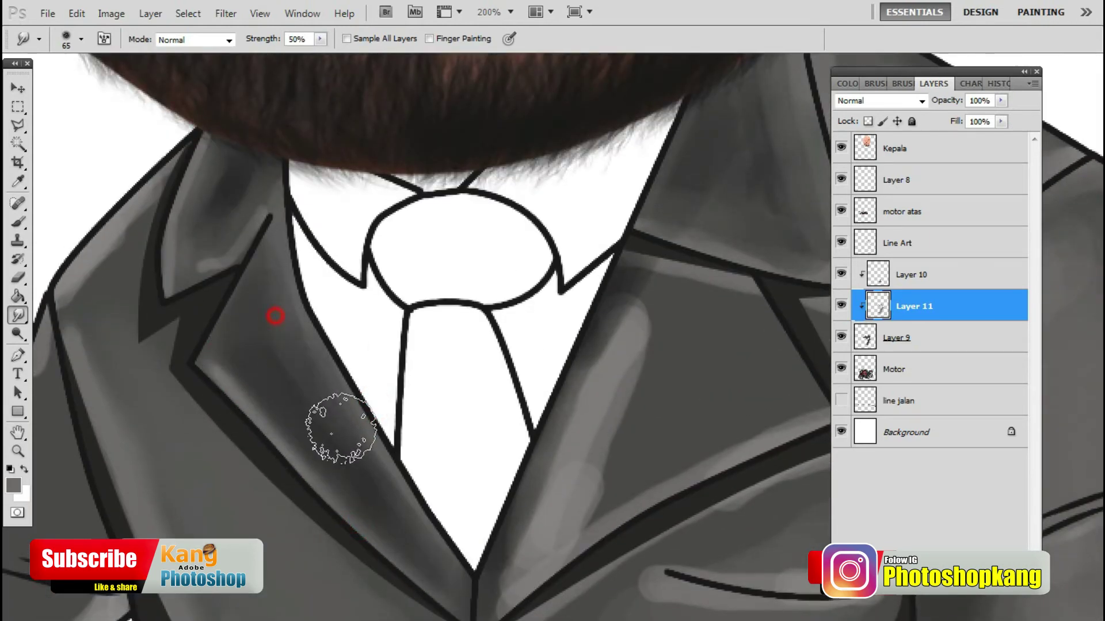
pyautogui.scroll(3, 335, 425)
pyautogui.moveTo(222, 239); pyautogui.dragTo(222, 365)
pyautogui.moveTo(212, 296)
pyautogui.mouseDown()
pyautogui.moveTo(190, 317)
pyautogui.moveTo(155, 270)
pyautogui.moveTo(87, 403)
pyautogui.moveTo(157, 411)
pyautogui.moveTo(277, 242)
pyautogui.mouseUp()
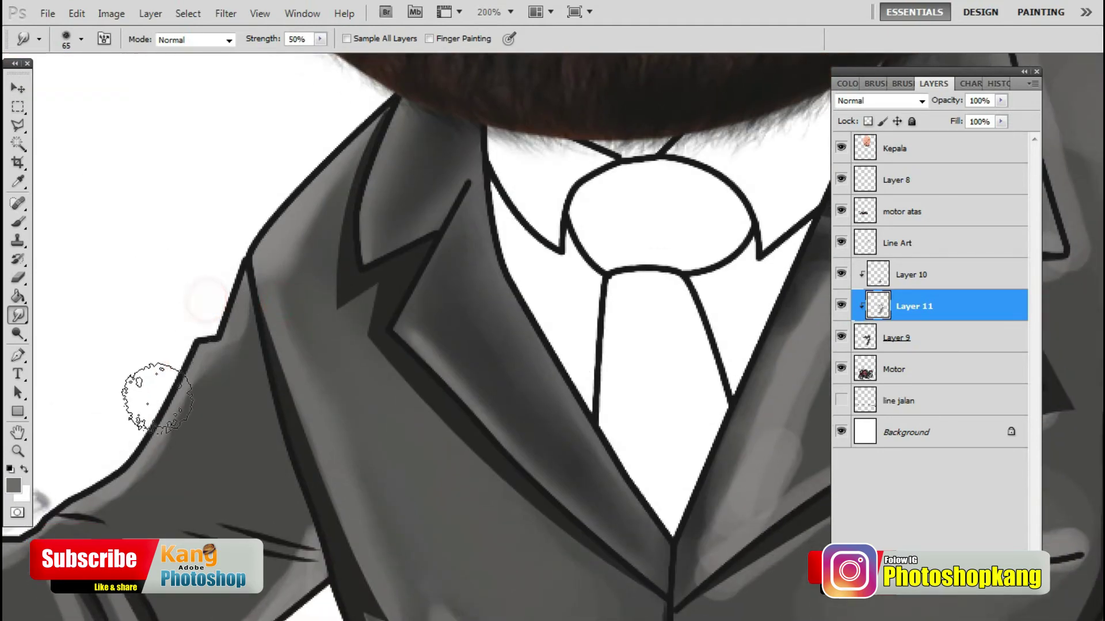
# Smudge the dark fold lines on the sleeve above the handlebar into softer creases.
pyautogui.moveTo(148, 382); pyautogui.dragTo(280, 295)
pyautogui.moveTo(210, 345); pyautogui.dragTo(232, 236)
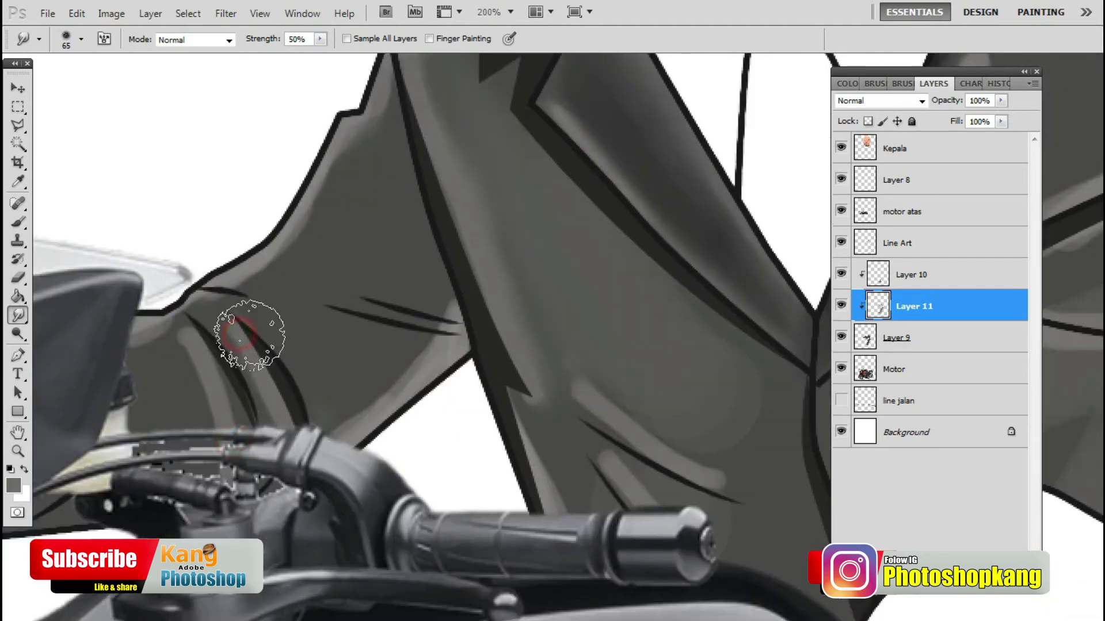
pyautogui.moveTo(238, 328)
pyautogui.mouseDown()
pyautogui.moveTo(295, 397)
pyautogui.moveTo(223, 382)
pyautogui.mouseUp()
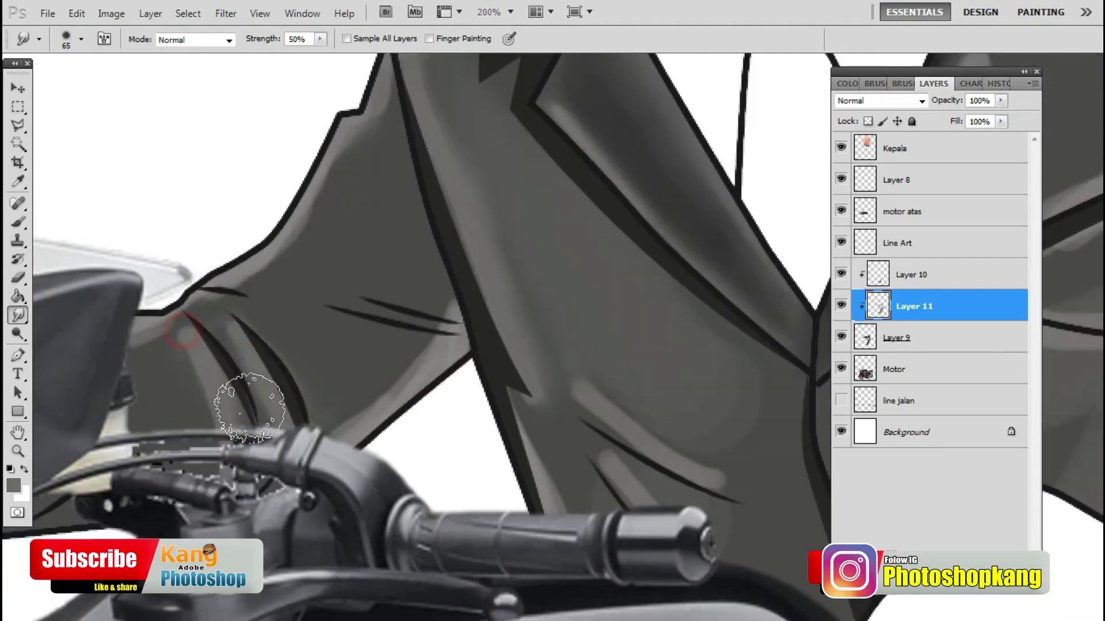
pyautogui.moveTo(184, 321); pyautogui.dragTo(222, 383)
pyautogui.moveTo(213, 371); pyautogui.dragTo(247, 425)
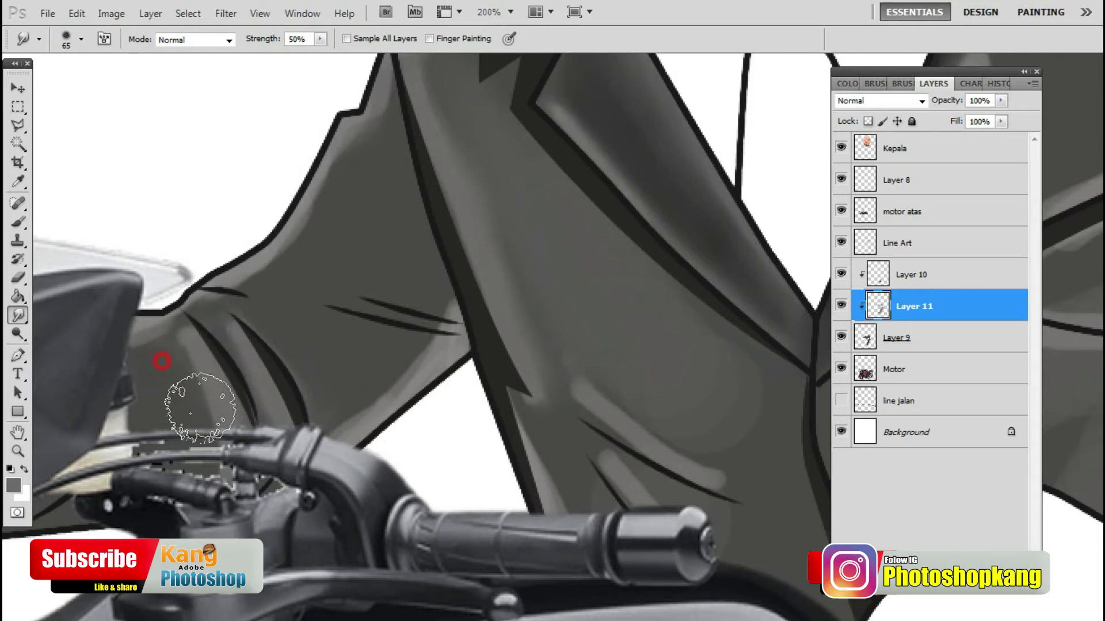
pyautogui.moveTo(183, 363); pyautogui.dragTo(297, 383)
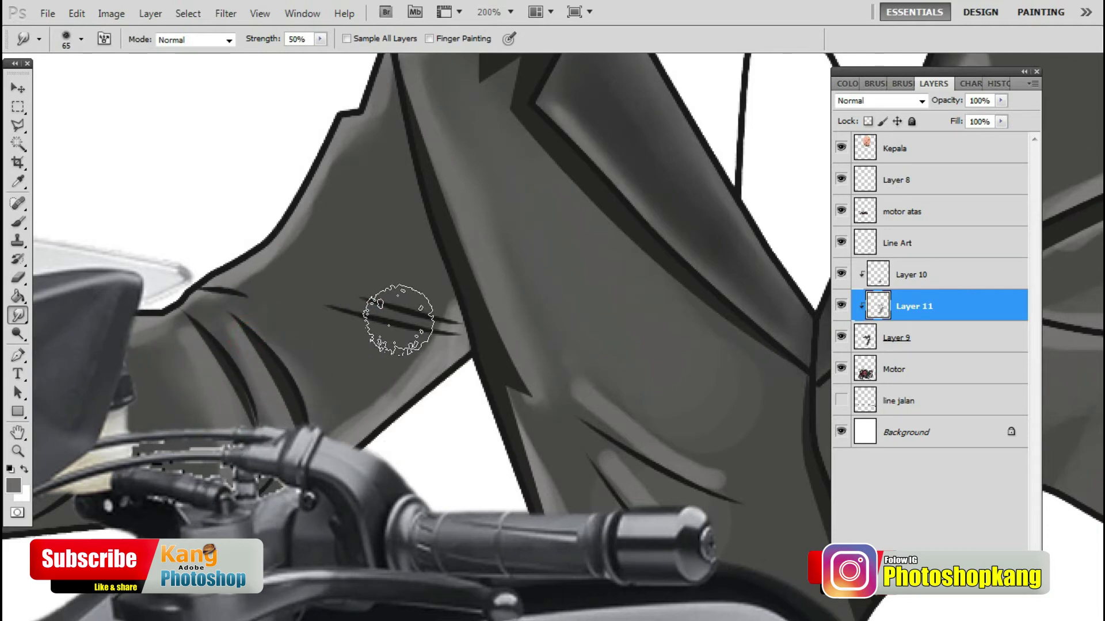
pyautogui.moveTo(370, 358); pyautogui.dragTo(422, 371)
pyautogui.moveTo(222, 341); pyautogui.dragTo(283, 425)
pyautogui.click(18, 278)
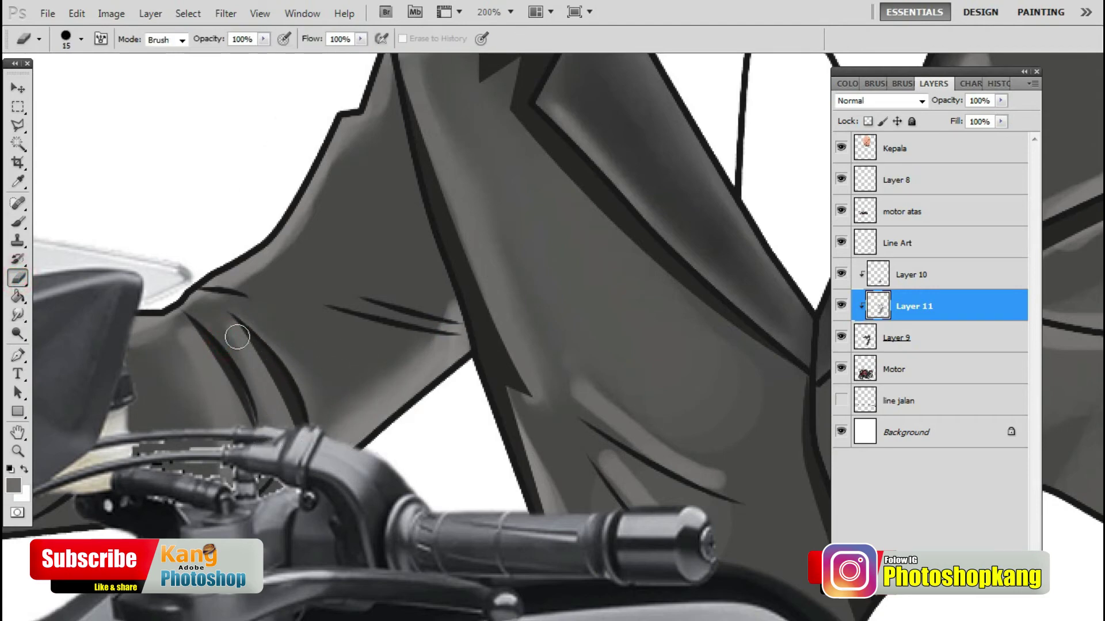
# Return to the brush and redraw the dark left fold line on the sleeve in black.
pyautogui.rightClick(221, 333)
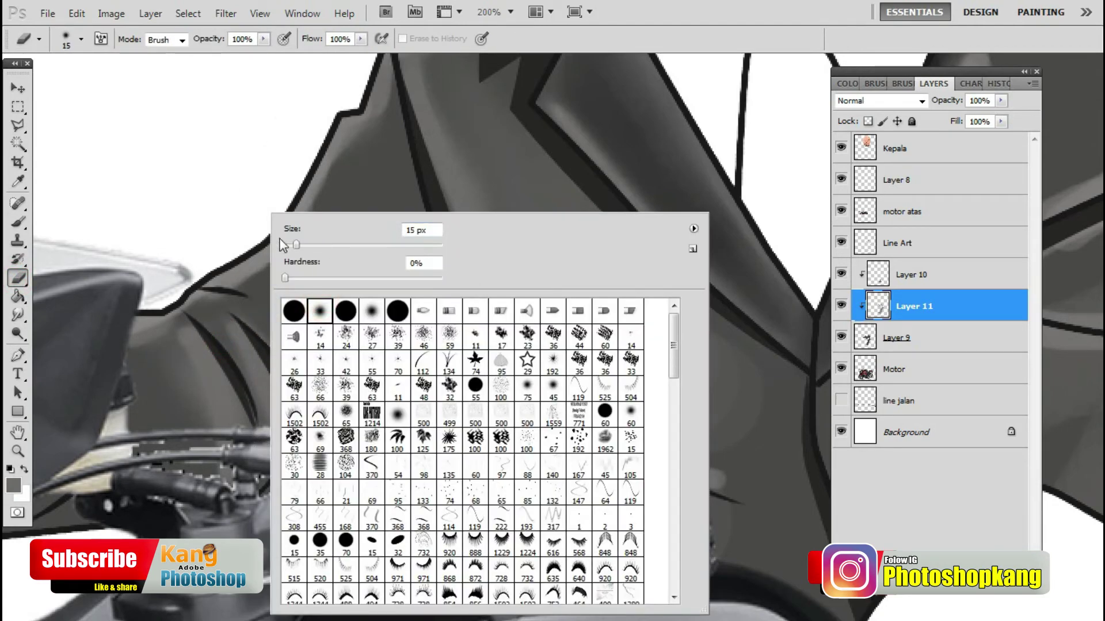
pyautogui.click(18, 222)
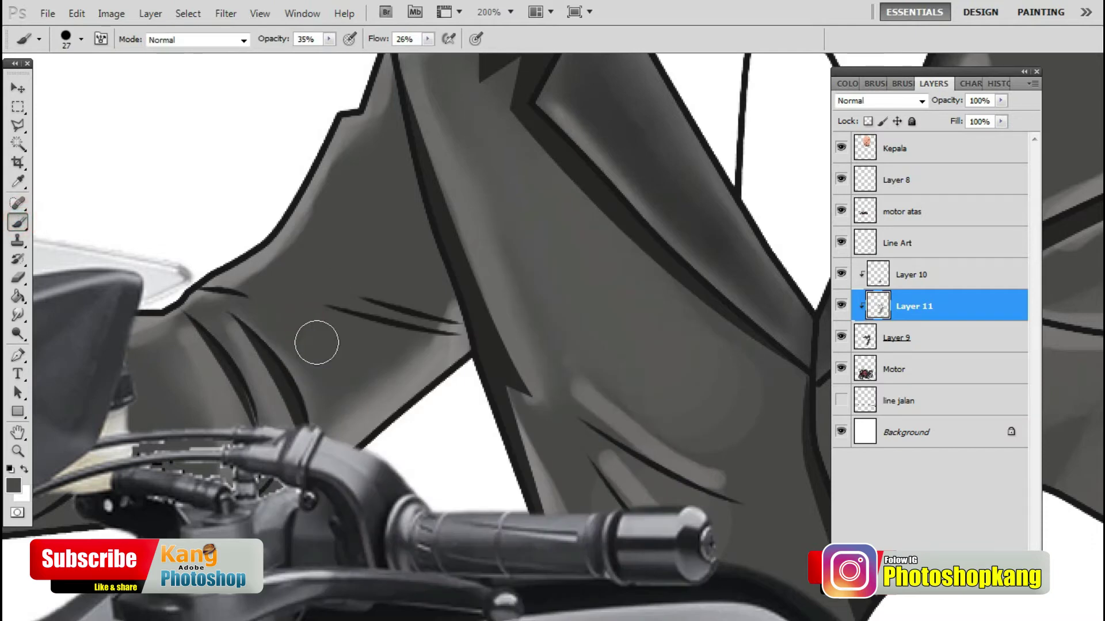
pyautogui.rightClick(325, 329)
pyautogui.click(213, 328)
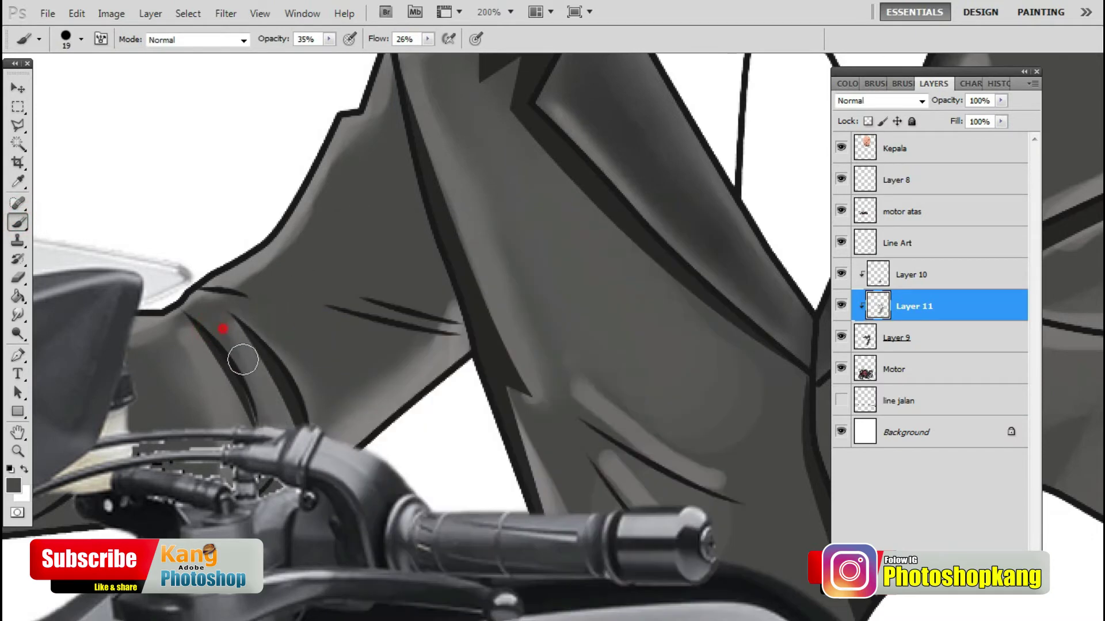
pyautogui.keyDown('alt'); pyautogui.click(382, 316); pyautogui.keyUp('alt')
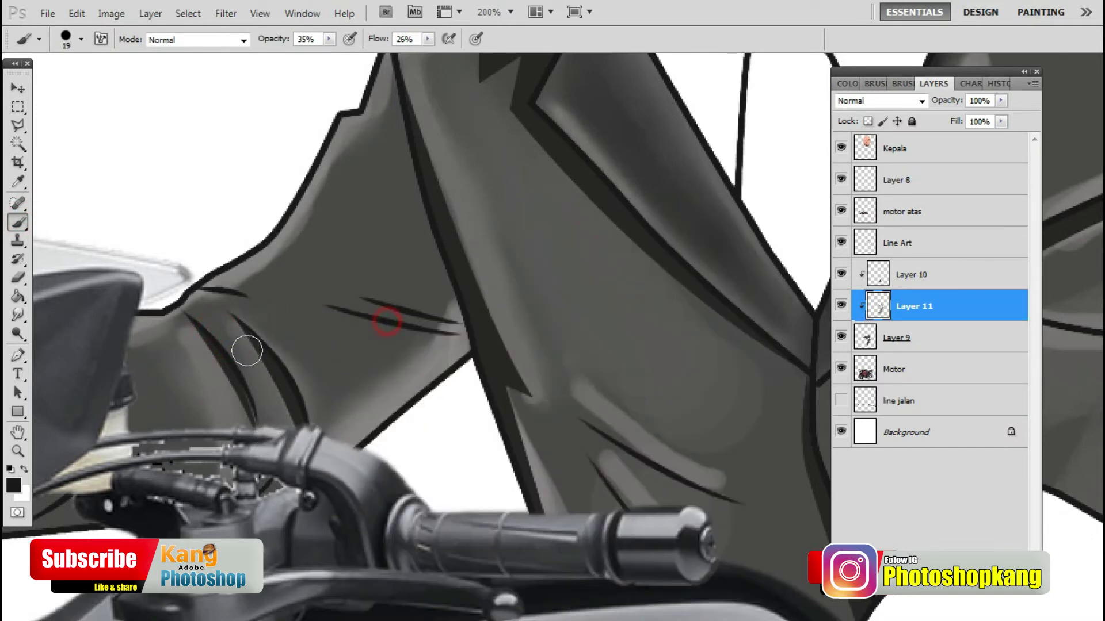
pyautogui.moveTo(206, 323); pyautogui.dragTo(271, 416)
# Add faint shading dabs on the sleeve, then pan across the jacket, collar and handlebar.
pyautogui.click(181, 344)
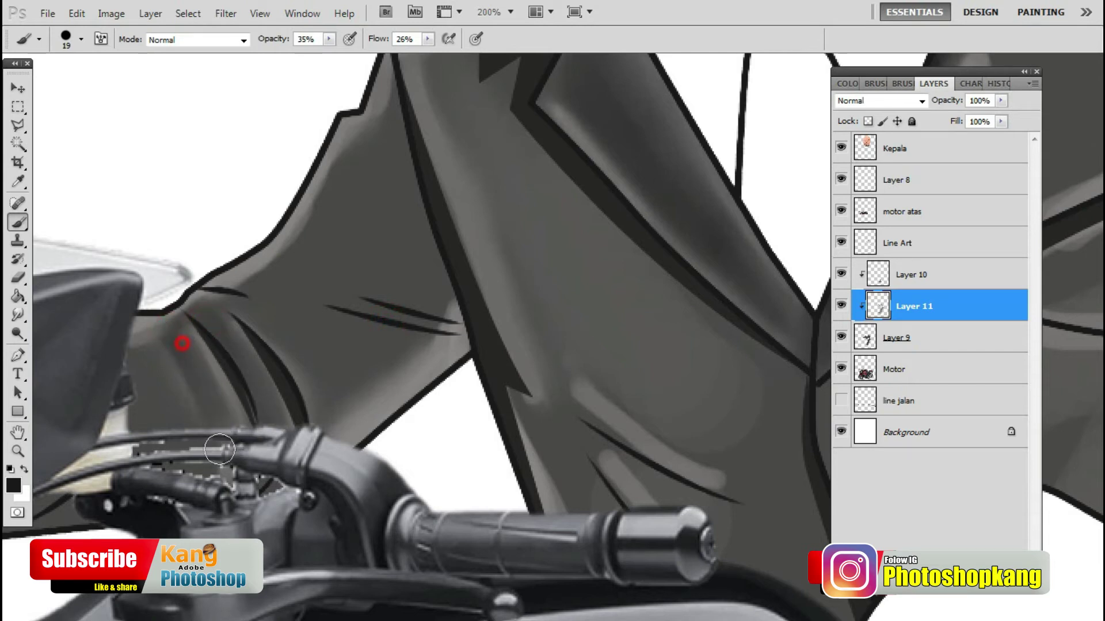
pyautogui.click(168, 359)
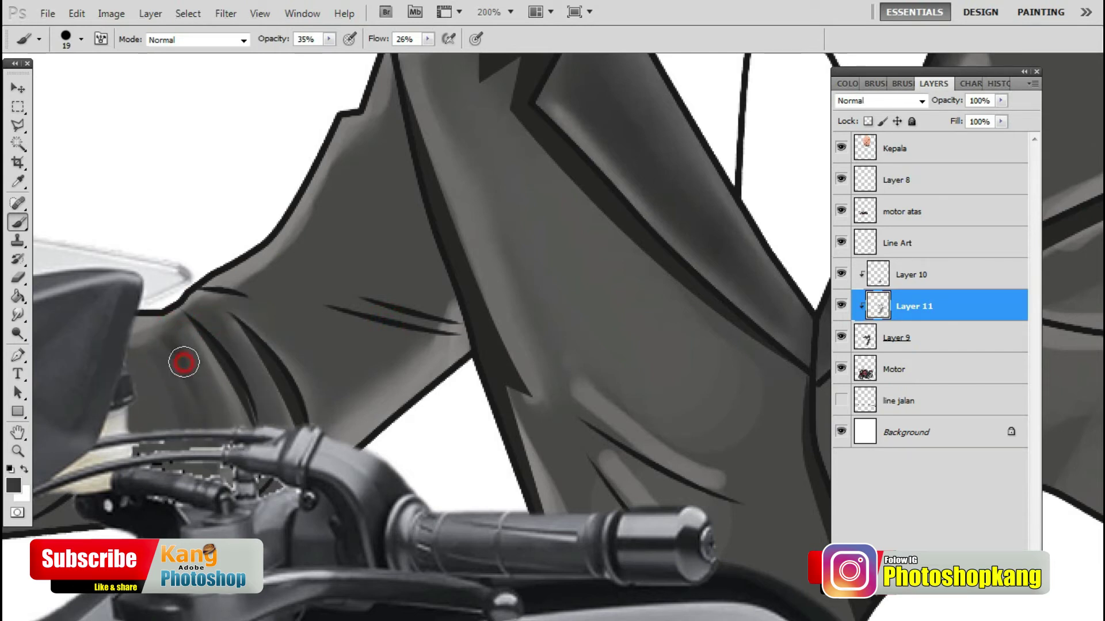
pyautogui.click(381, 350)
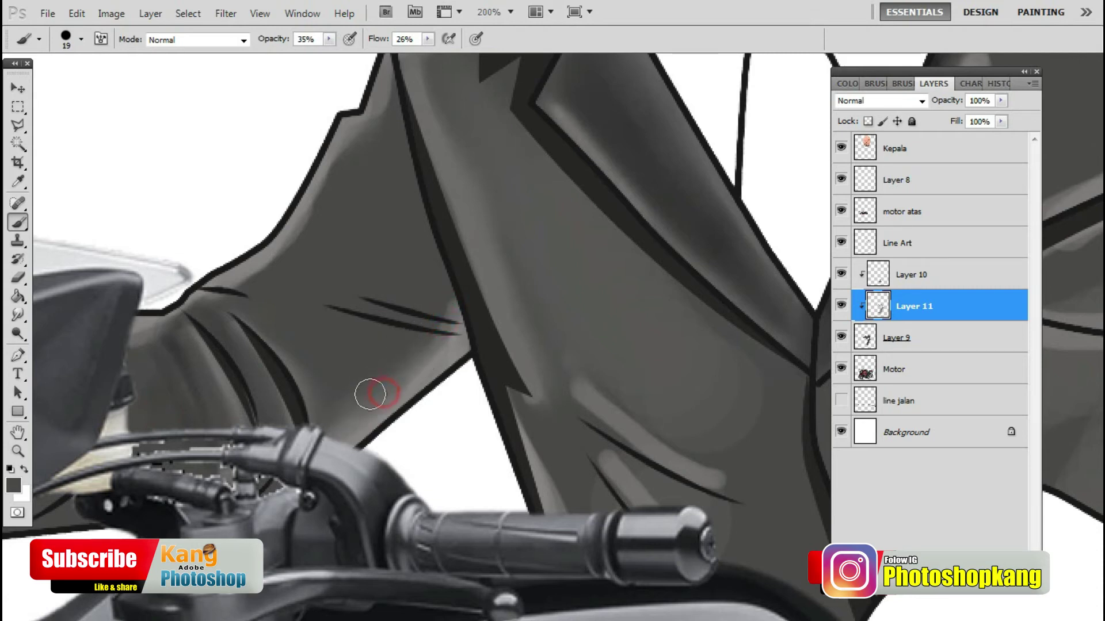
pyautogui.moveTo(380, 282); pyautogui.dragTo(354, 286)
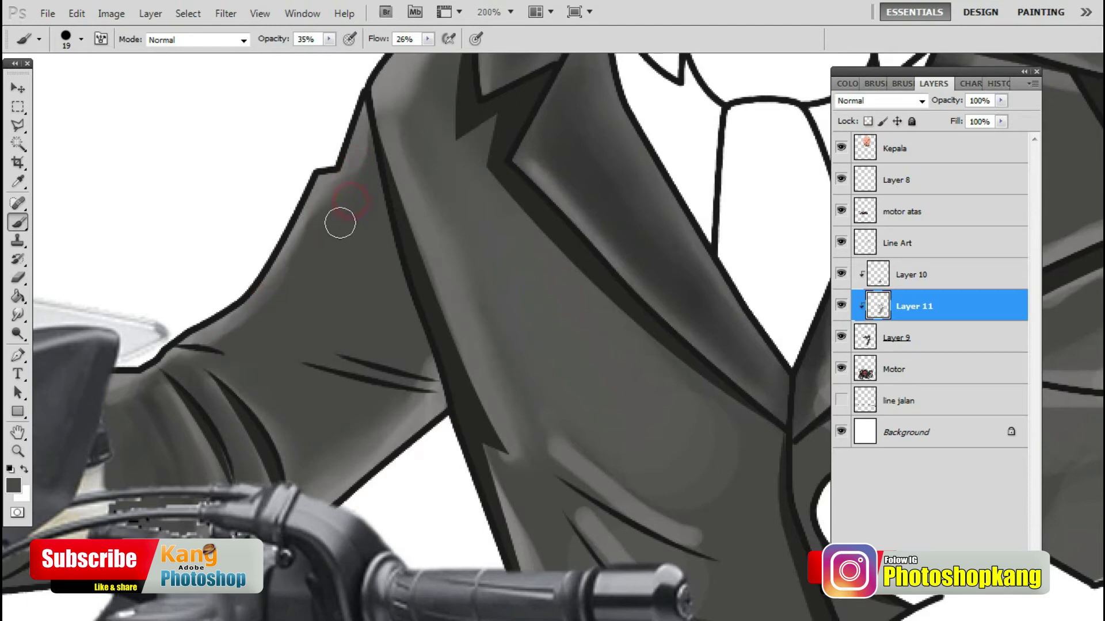
pyautogui.moveTo(375, 301); pyautogui.dragTo(242, 321)
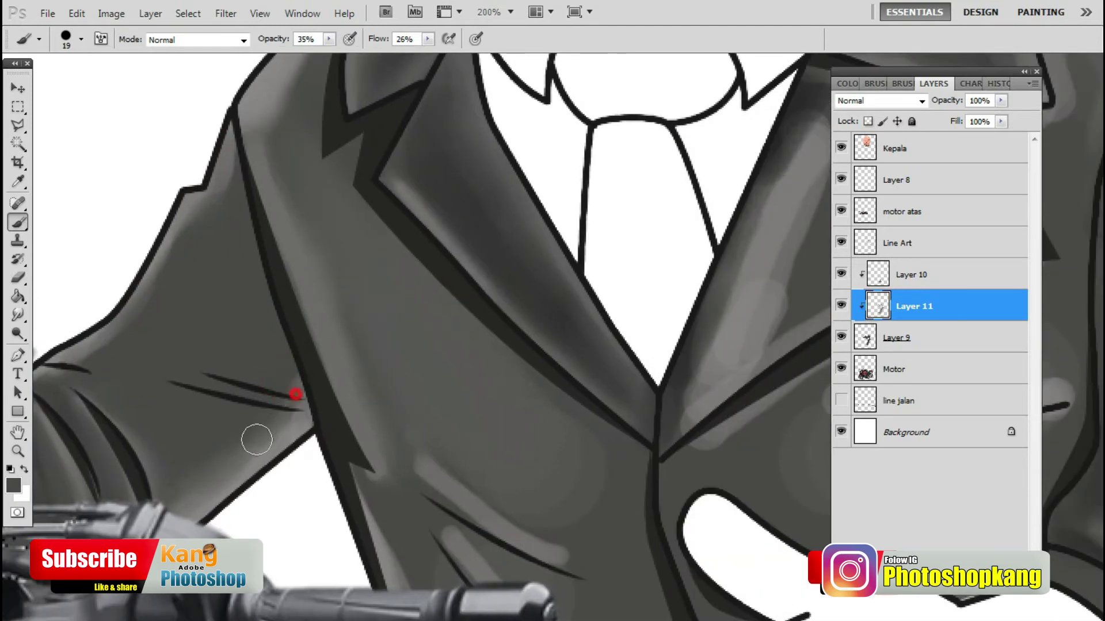
pyautogui.moveTo(495, 360); pyautogui.dragTo(395, 424)
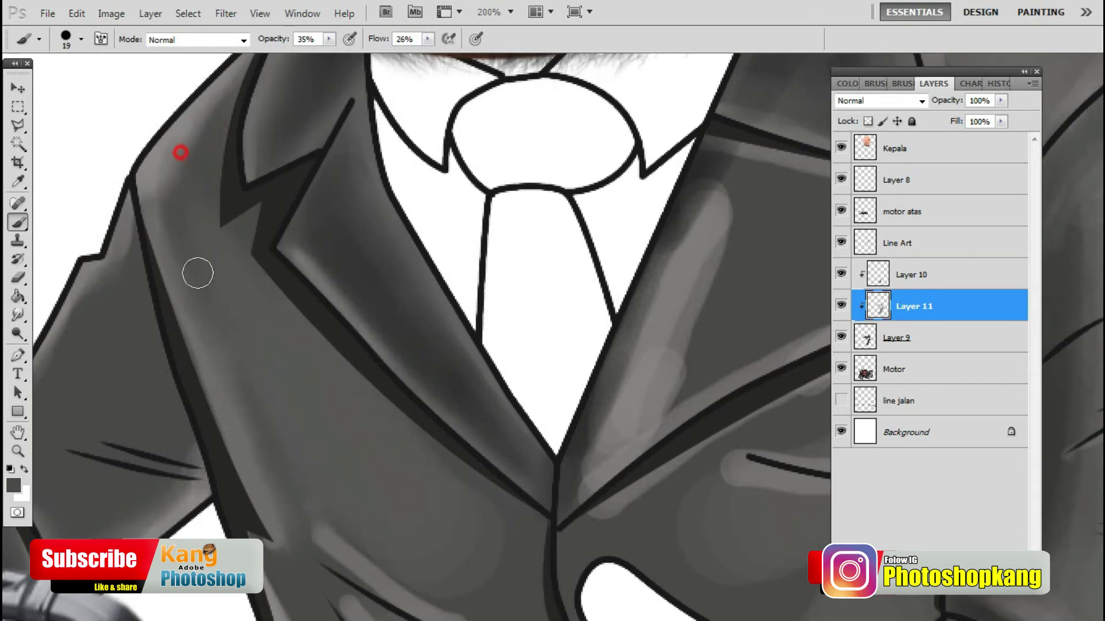
pyautogui.moveTo(236, 438); pyautogui.dragTo(230, 233)
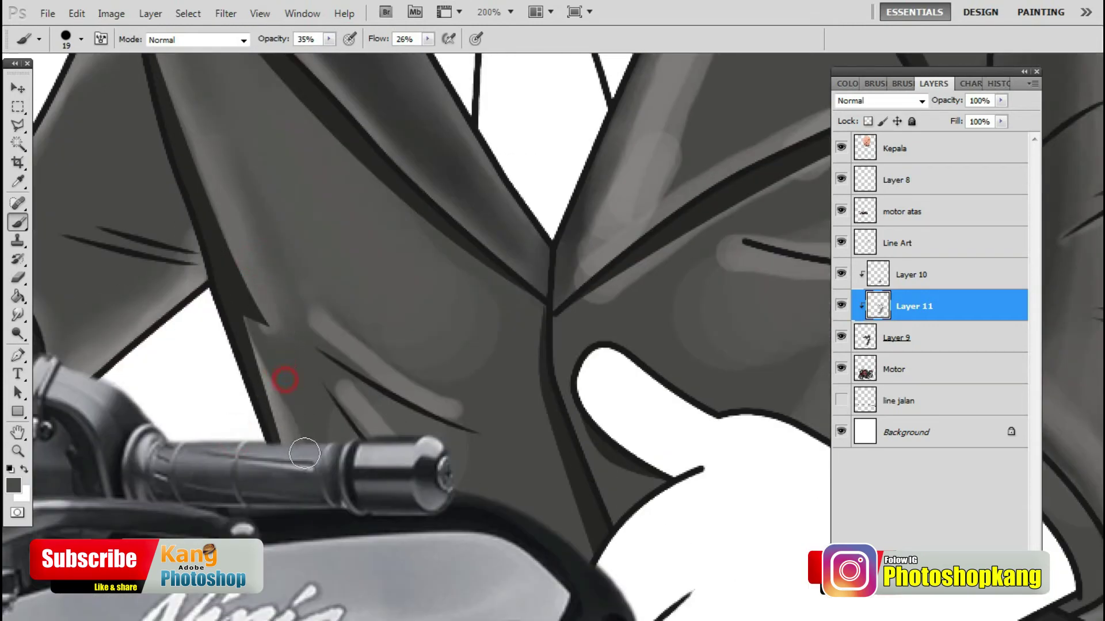
# Zoom out to 50% and review the rider and motorcycle from head to rear wheel.
pyautogui.hotkey('ctrl', '-')
pyautogui.hotkey('ctrl', '-')
pyautogui.hotkey('ctrl', '-')
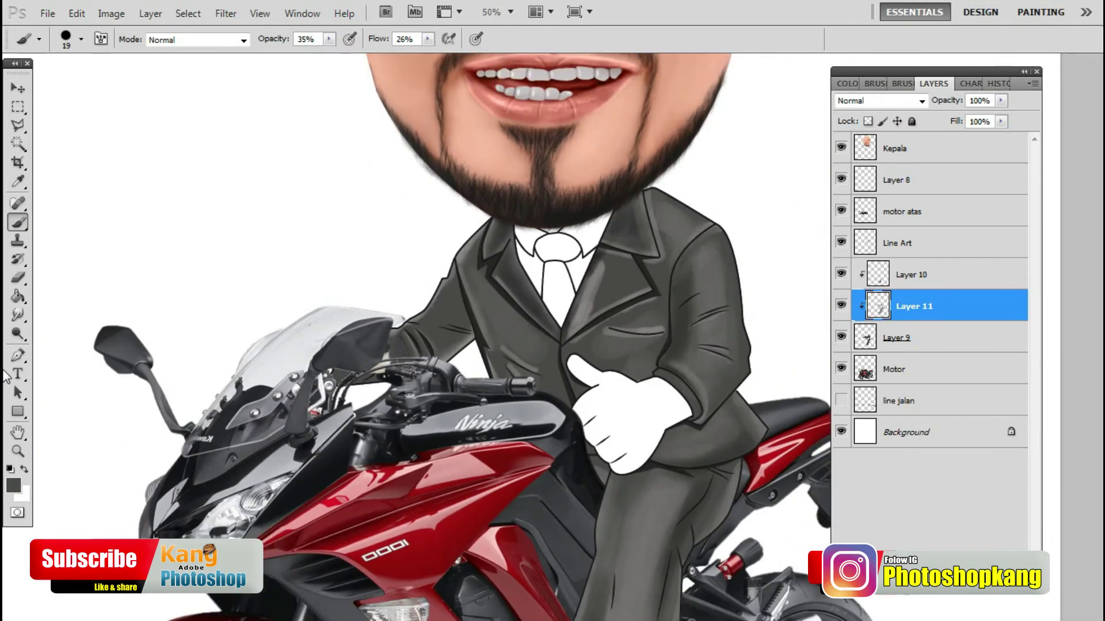
pyautogui.moveTo(403, 403); pyautogui.dragTo(213, 351)
pyautogui.moveTo(305, 340); pyautogui.dragTo(208, 248)
pyautogui.moveTo(425, 377)
pyautogui.mouseDown()
pyautogui.moveTo(420, 328)
pyautogui.moveTo(369, 293)
pyautogui.mouseUp()
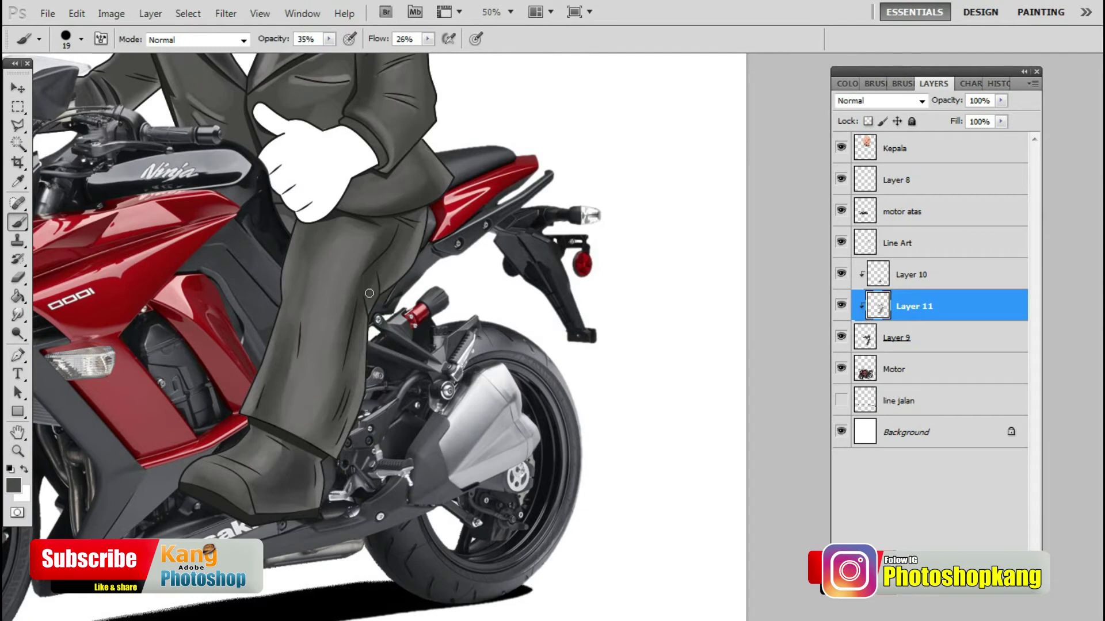
pyautogui.moveTo(369, 294); pyautogui.dragTo(305, 429)
pyautogui.moveTo(259, 161)
pyautogui.mouseDown()
pyautogui.moveTo(308, 309)
pyautogui.moveTo(356, 235)
pyautogui.mouseUp()
pyautogui.moveTo(391, 464)
pyautogui.mouseDown()
pyautogui.moveTo(415, 278)
pyautogui.moveTo(332, 251)
pyautogui.mouseUp()
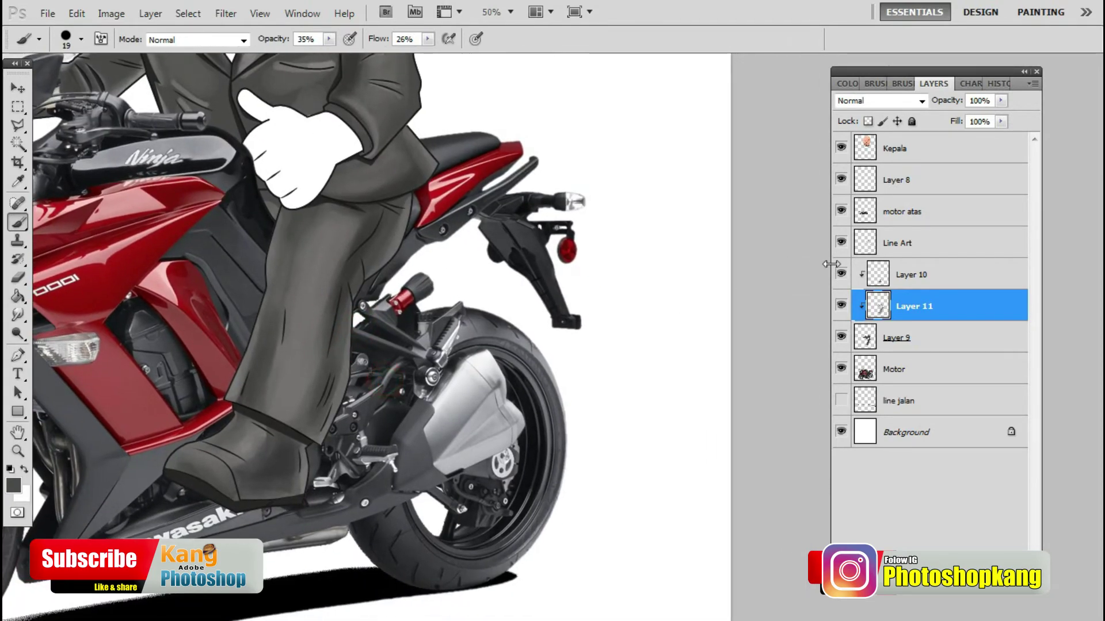
# Zoom in on the lapel beside the tie and paint a light stroke along its edge.
pyautogui.moveTo(397, 200); pyautogui.dragTo(389, 341)
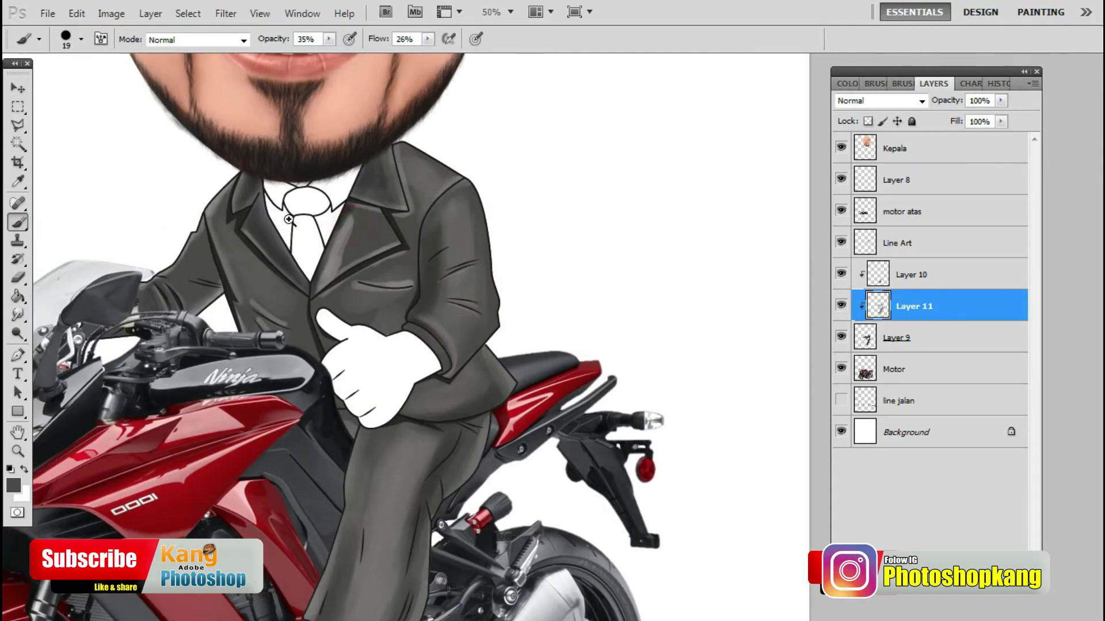
pyautogui.scroll(3, 585, 334)
pyautogui.moveTo(526, 332); pyautogui.dragTo(558, 279)
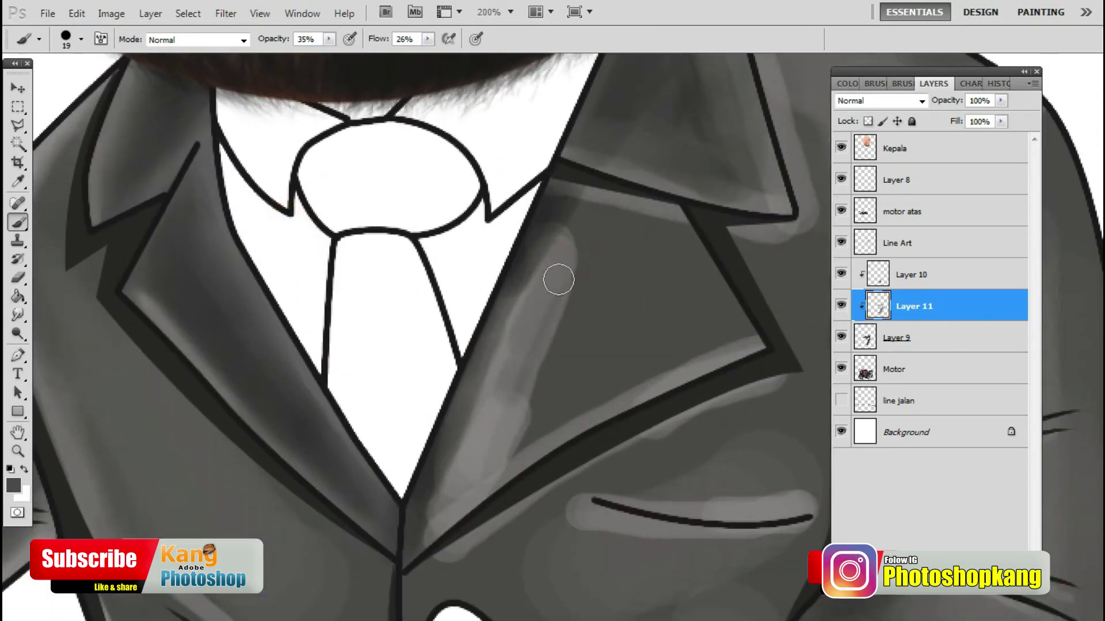
# Repaint the right lapel edge, sample a lighter grey, then smudge the lapel and breast-pocket shading.
pyautogui.moveTo(506, 374); pyautogui.dragTo(521, 268)
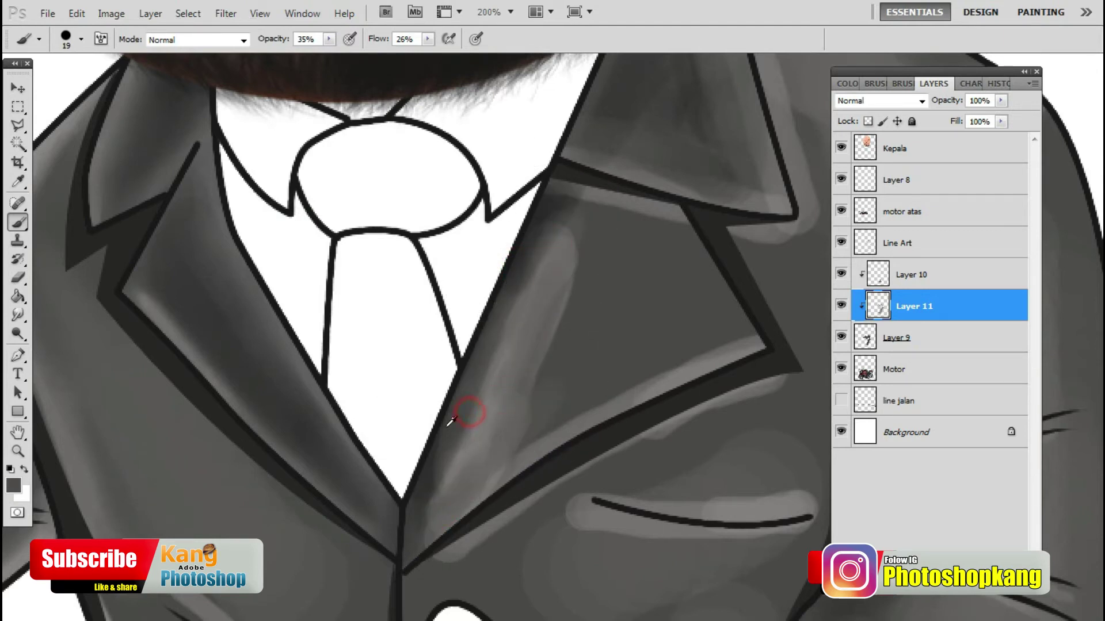
pyautogui.keyDown('alt'); pyautogui.click(535, 281); pyautogui.keyUp('alt')
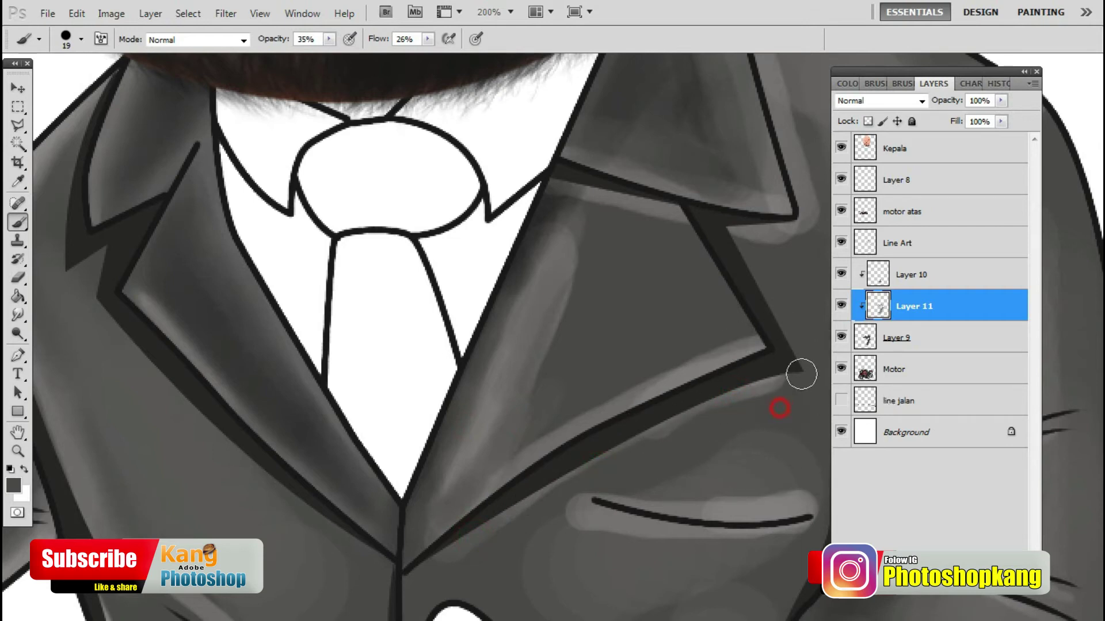
pyautogui.click(19, 315)
pyautogui.moveTo(759, 380); pyautogui.dragTo(530, 510)
pyautogui.moveTo(476, 537)
pyautogui.mouseDown()
pyautogui.moveTo(604, 510)
pyautogui.moveTo(506, 449)
pyautogui.mouseUp()
pyautogui.moveTo(387, 451); pyautogui.dragTo(495, 462)
pyautogui.moveTo(616, 407); pyautogui.dragTo(504, 454)
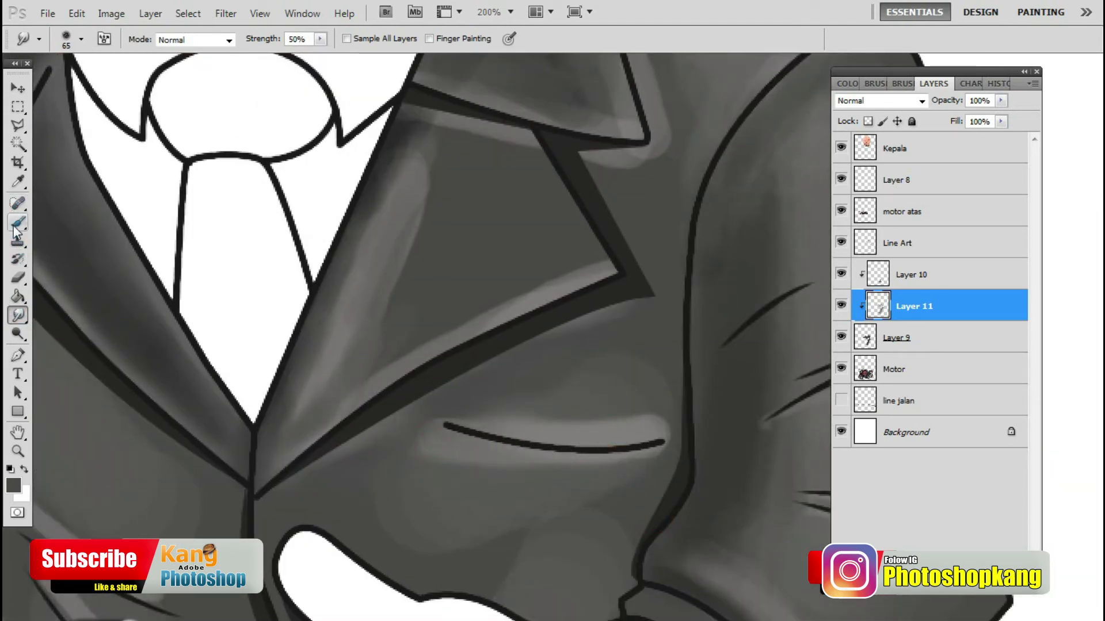
# Paint darker grey shading above and below the jacket's pocket line with the soft brush.
pyautogui.click(17, 224)
pyautogui.keyDown('alt'); pyautogui.click(513, 372); pyautogui.keyUp('alt')
pyautogui.moveTo(469, 402)
pyautogui.mouseDown()
pyautogui.moveTo(562, 424)
pyautogui.moveTo(471, 408)
pyautogui.mouseUp()
pyautogui.moveTo(413, 429)
pyautogui.mouseDown()
pyautogui.moveTo(481, 461)
pyautogui.moveTo(627, 478)
pyautogui.mouseUp()
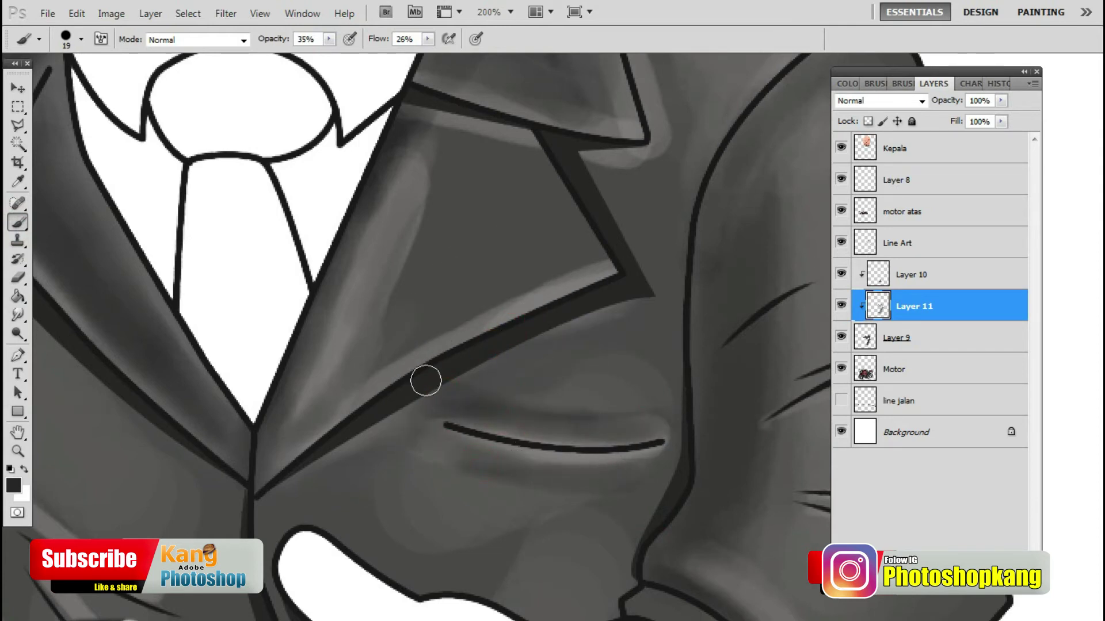
pyautogui.moveTo(531, 454); pyautogui.dragTo(446, 384)
# Smudge at 71% strength to blend the shading around the pocket line and lower fold.
pyautogui.click(17, 315)
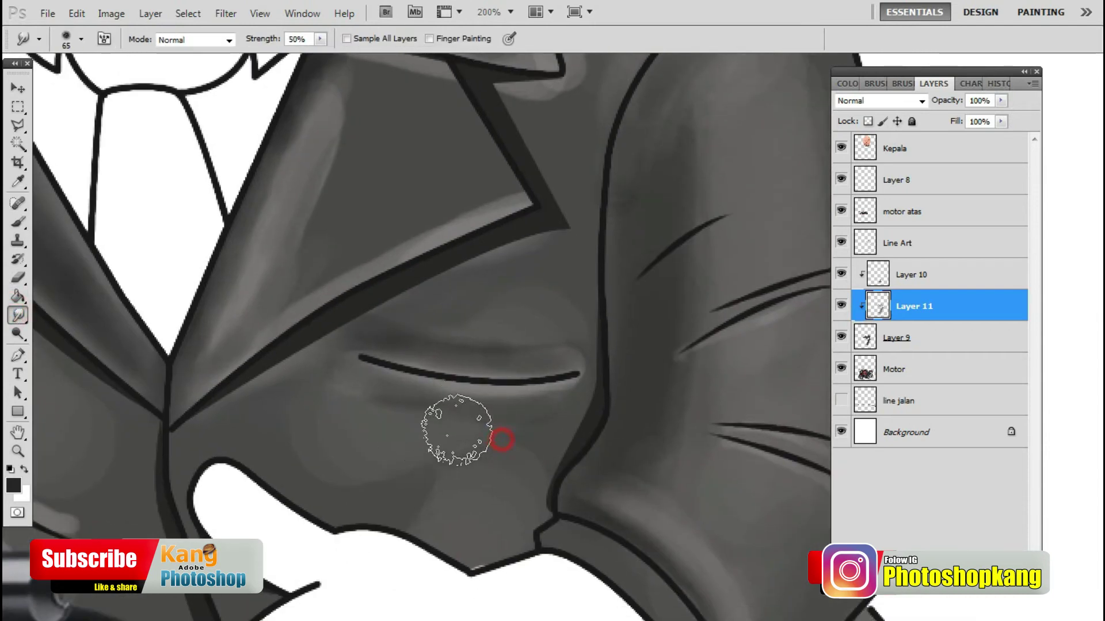
pyautogui.click(320, 38)
pyautogui.click(320, 451)
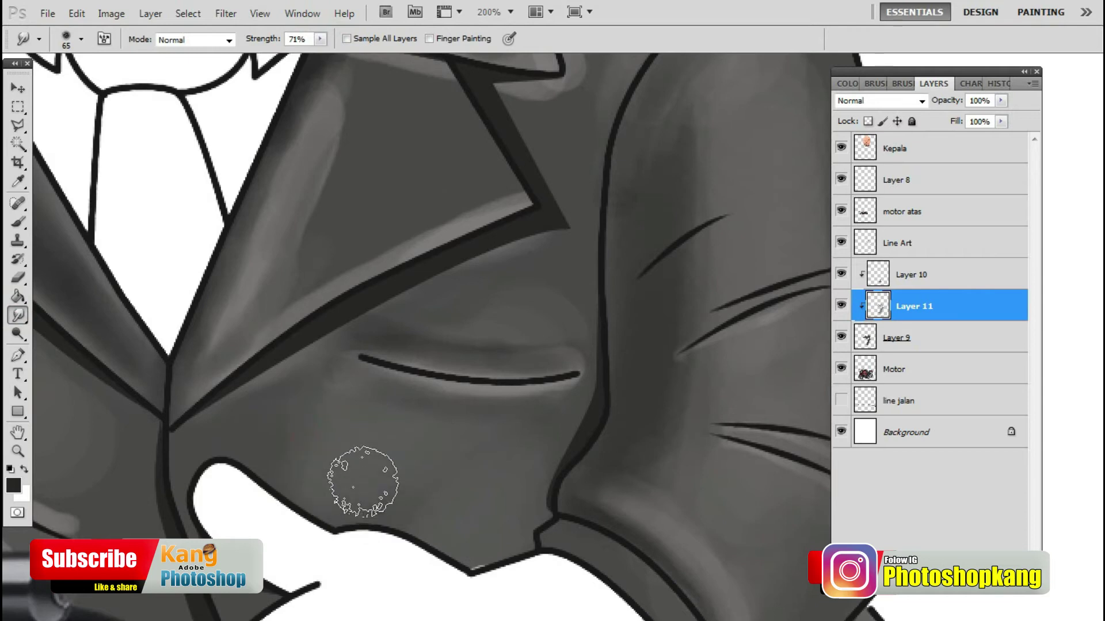
pyautogui.moveTo(530, 309); pyautogui.dragTo(336, 346)
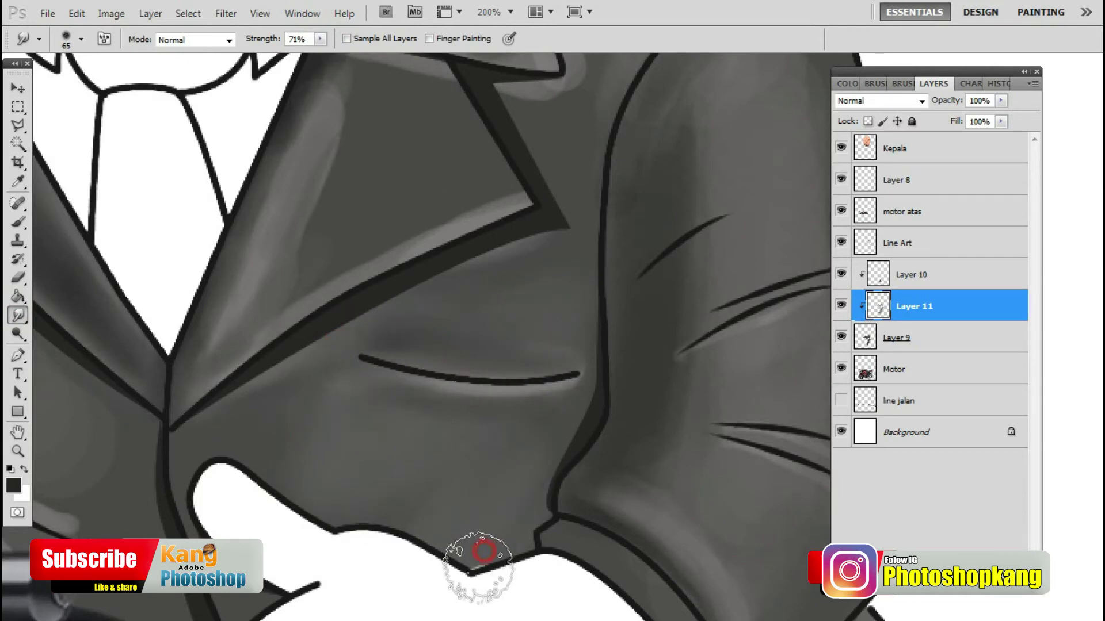
pyautogui.moveTo(597, 477); pyautogui.dragTo(315, 446)
pyautogui.moveTo(414, 464); pyautogui.dragTo(431, 502)
pyautogui.moveTo(357, 451)
pyautogui.mouseDown()
pyautogui.moveTo(424, 459)
pyautogui.moveTo(449, 449)
pyautogui.mouseUp()
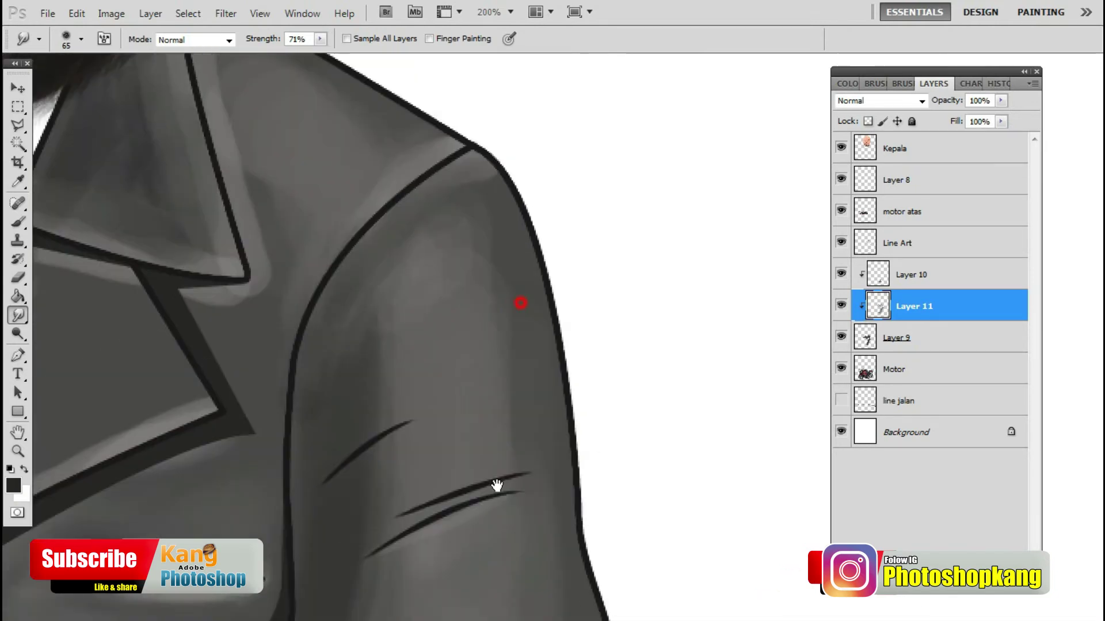
# Smear the collar and lapel highlight streaks into the surrounding shading.
pyautogui.moveTo(518, 303); pyautogui.dragTo(489, 544)
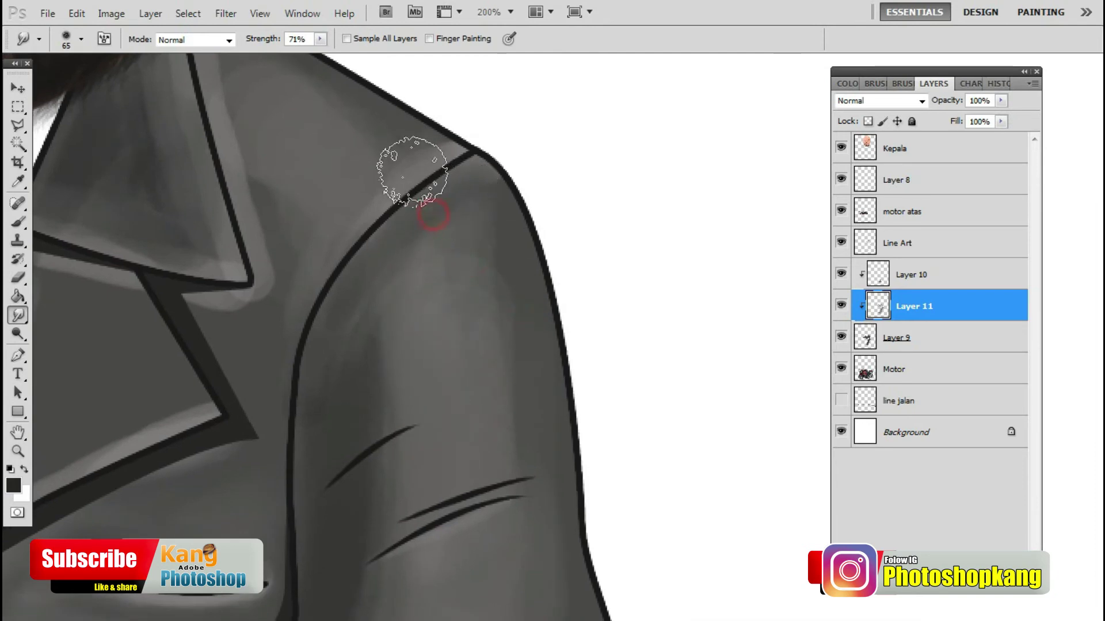
pyautogui.moveTo(284, 180); pyautogui.dragTo(379, 329)
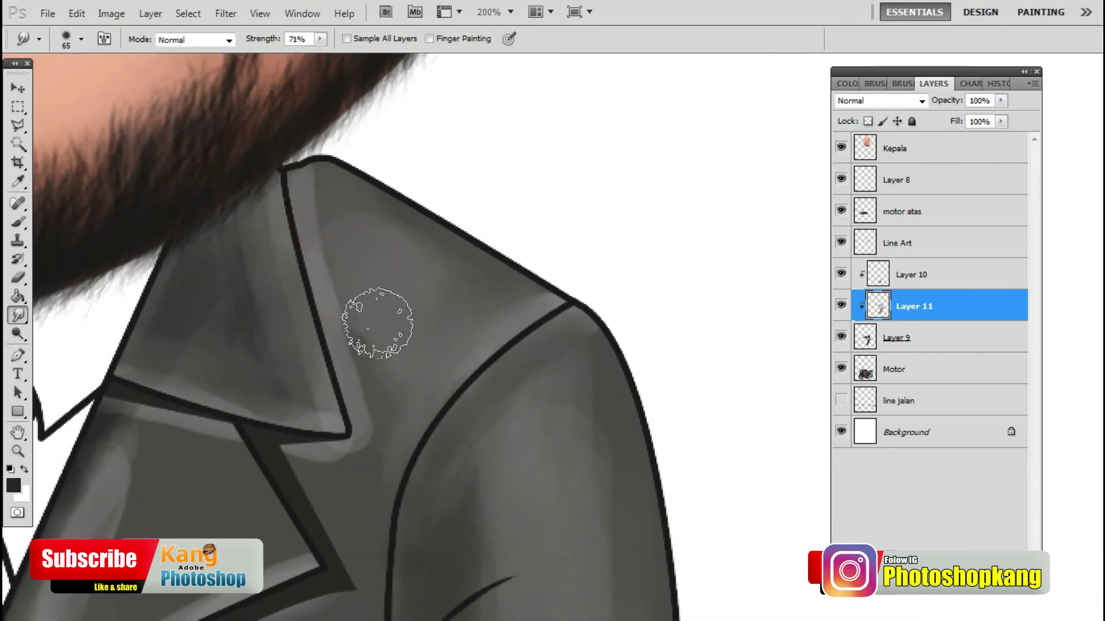
pyautogui.moveTo(381, 410); pyautogui.dragTo(358, 388)
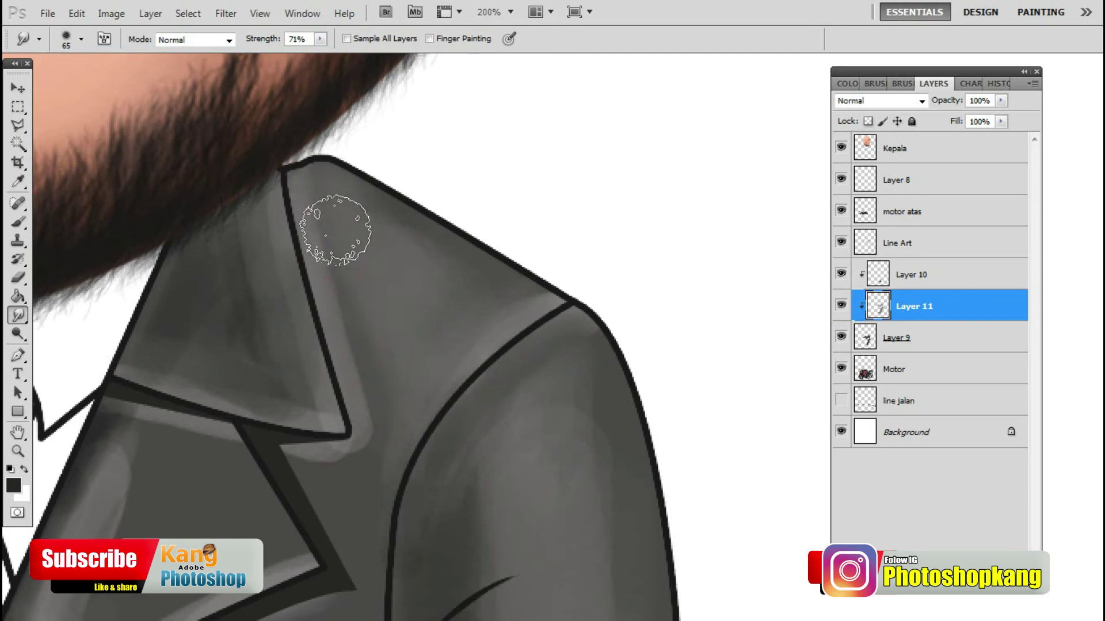
pyautogui.moveTo(358, 388); pyautogui.dragTo(312, 474)
pyautogui.moveTo(239, 230)
pyautogui.mouseDown()
pyautogui.moveTo(193, 365)
pyautogui.moveTo(177, 373)
pyautogui.moveTo(197, 443)
pyautogui.moveTo(234, 317)
pyautogui.moveTo(99, 493)
pyautogui.mouseUp()
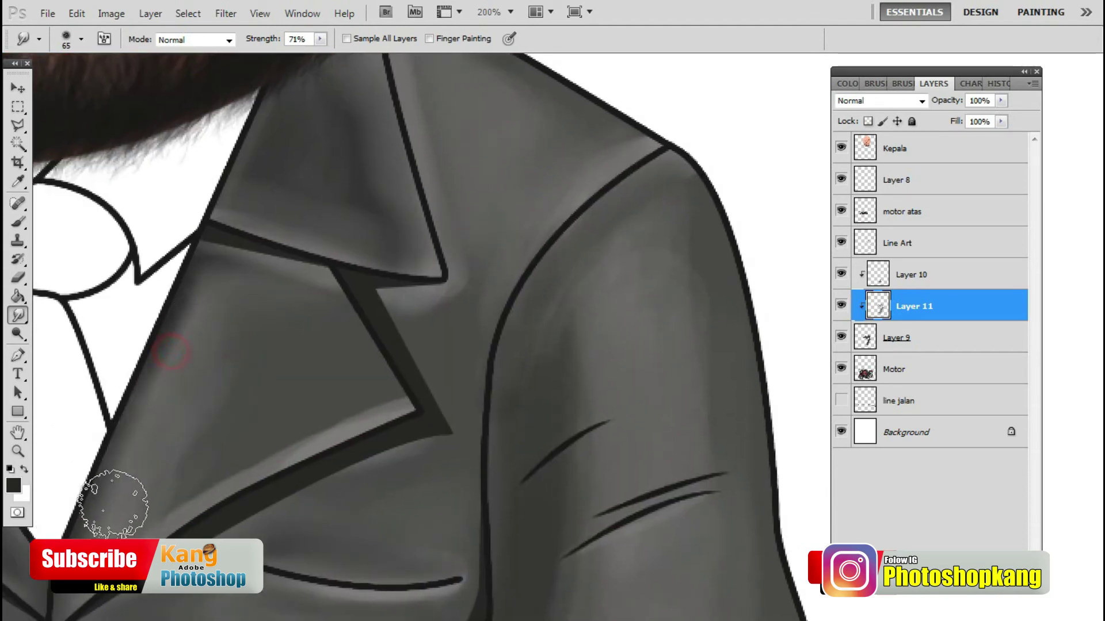
pyautogui.moveTo(271, 460)
pyautogui.mouseDown()
pyautogui.moveTo(358, 365)
pyautogui.moveTo(276, 328)
pyautogui.moveTo(210, 257)
pyautogui.mouseUp()
pyautogui.moveTo(165, 306)
pyautogui.mouseDown()
pyautogui.moveTo(165, 387)
pyautogui.moveTo(263, 300)
pyautogui.mouseUp()
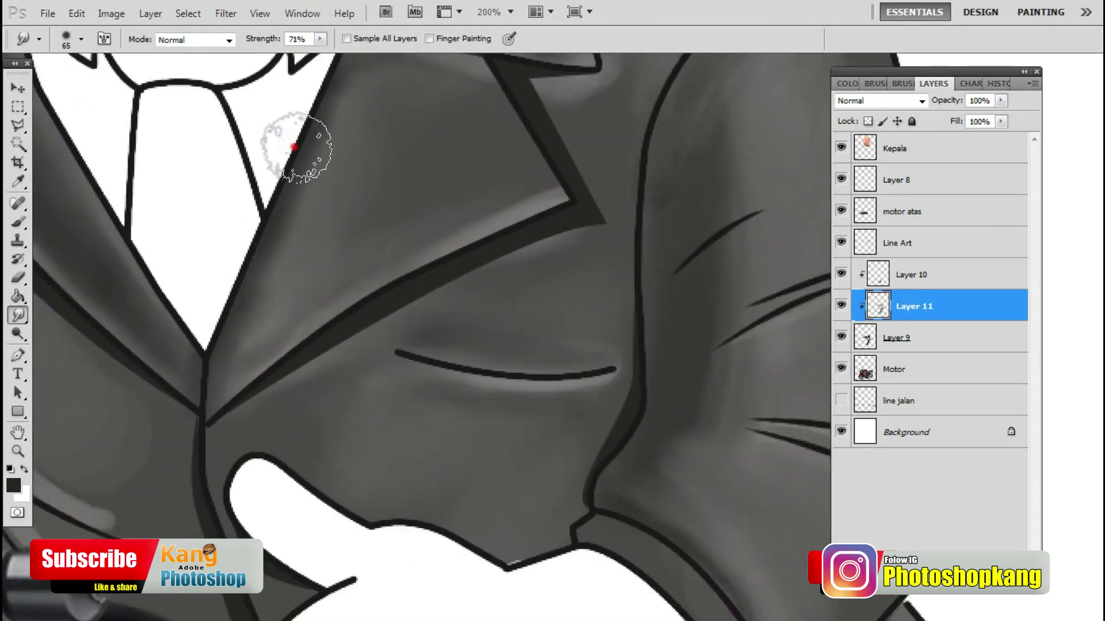
pyautogui.moveTo(200, 368)
pyautogui.mouseDown()
pyautogui.moveTo(382, 365)
pyautogui.moveTo(511, 403)
pyautogui.moveTo(599, 411)
pyautogui.mouseUp()
# Smooth the shading along the lower jacket edge and across the jacket front.
pyautogui.moveTo(428, 505); pyautogui.dragTo(355, 321)
pyautogui.moveTo(574, 291)
pyautogui.mouseDown()
pyautogui.moveTo(701, 424)
pyautogui.moveTo(712, 472)
pyautogui.moveTo(723, 437)
pyautogui.mouseUp()
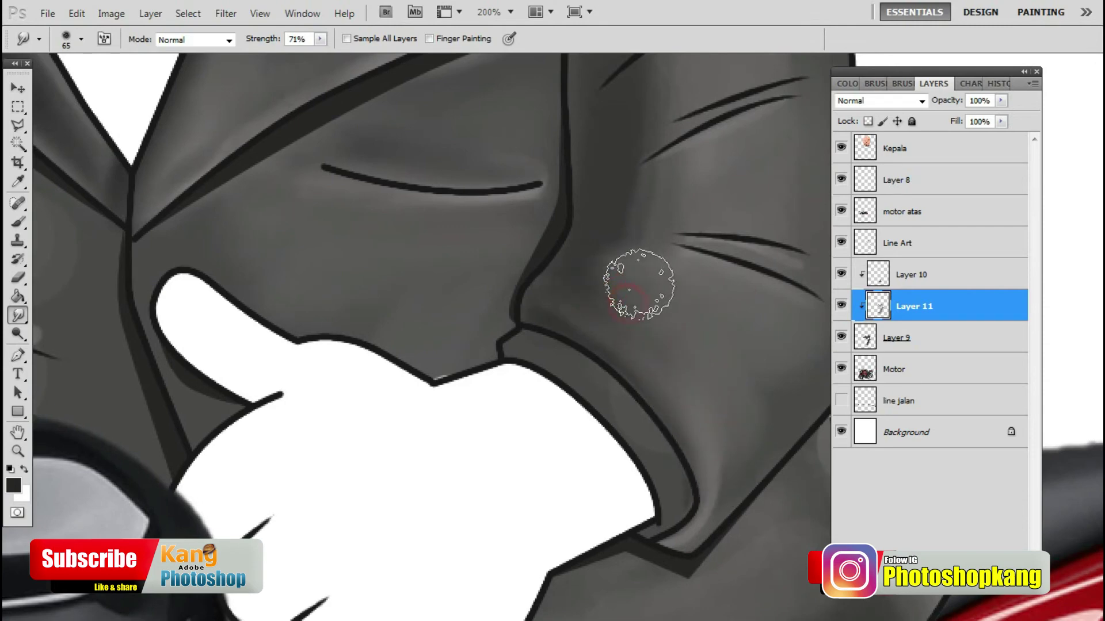
pyautogui.moveTo(577, 470)
pyautogui.mouseDown()
pyautogui.moveTo(412, 308)
pyautogui.moveTo(394, 365)
pyautogui.mouseUp()
pyautogui.moveTo(168, 281)
pyautogui.mouseDown()
pyautogui.moveTo(158, 284)
pyautogui.moveTo(239, 506)
pyautogui.mouseUp()
pyautogui.moveTo(335, 500); pyautogui.dragTo(306, 271)
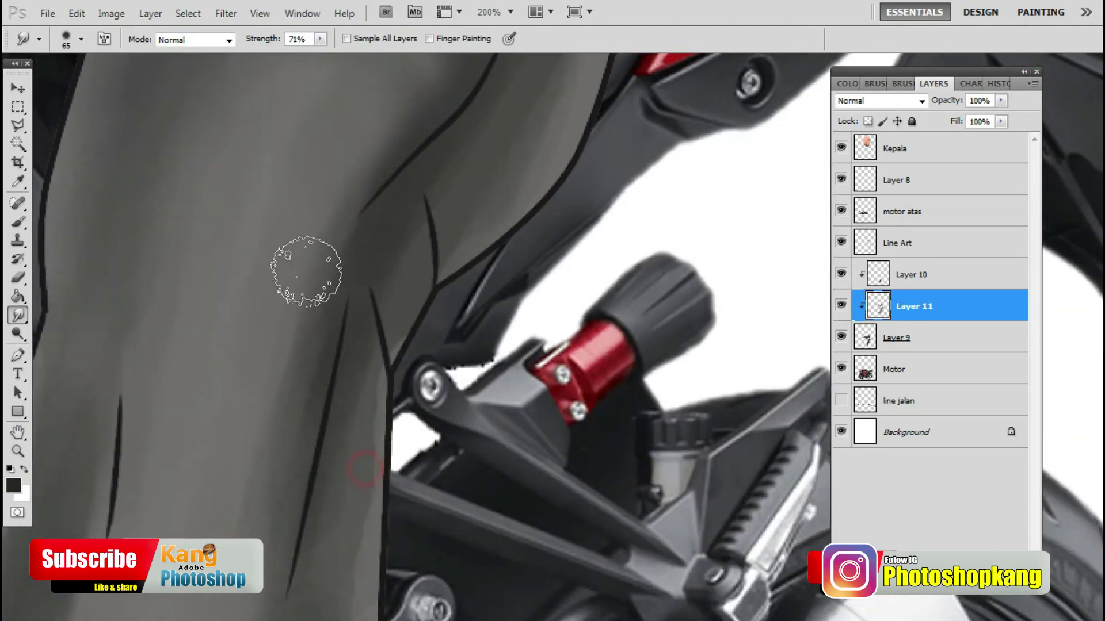
pyautogui.moveTo(333, 493); pyautogui.dragTo(328, 229)
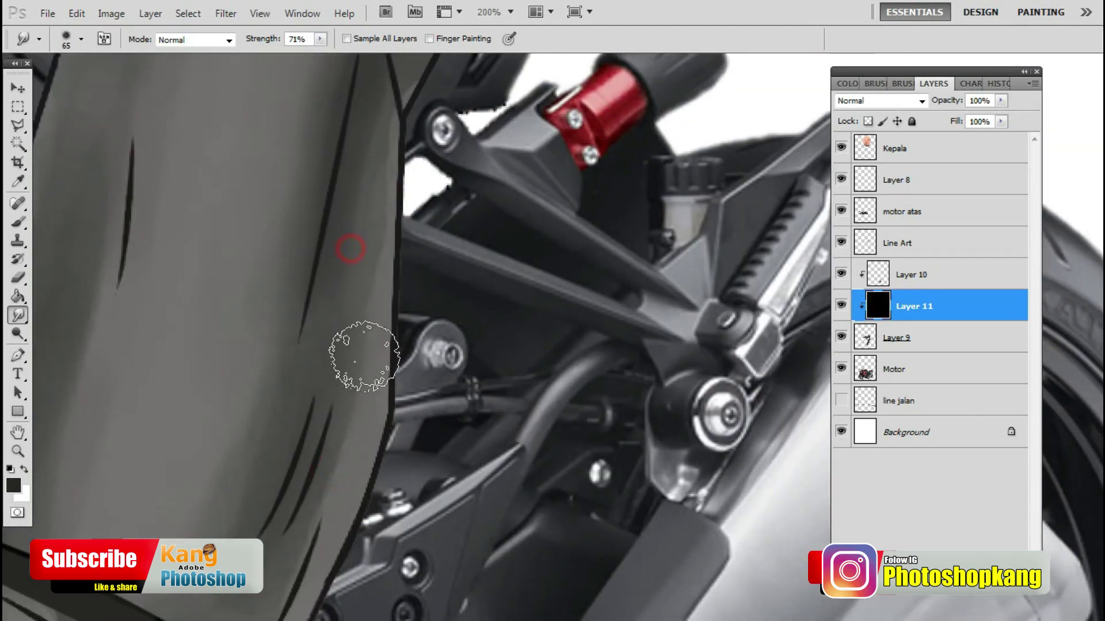
pyautogui.moveTo(308, 391); pyautogui.dragTo(336, 338)
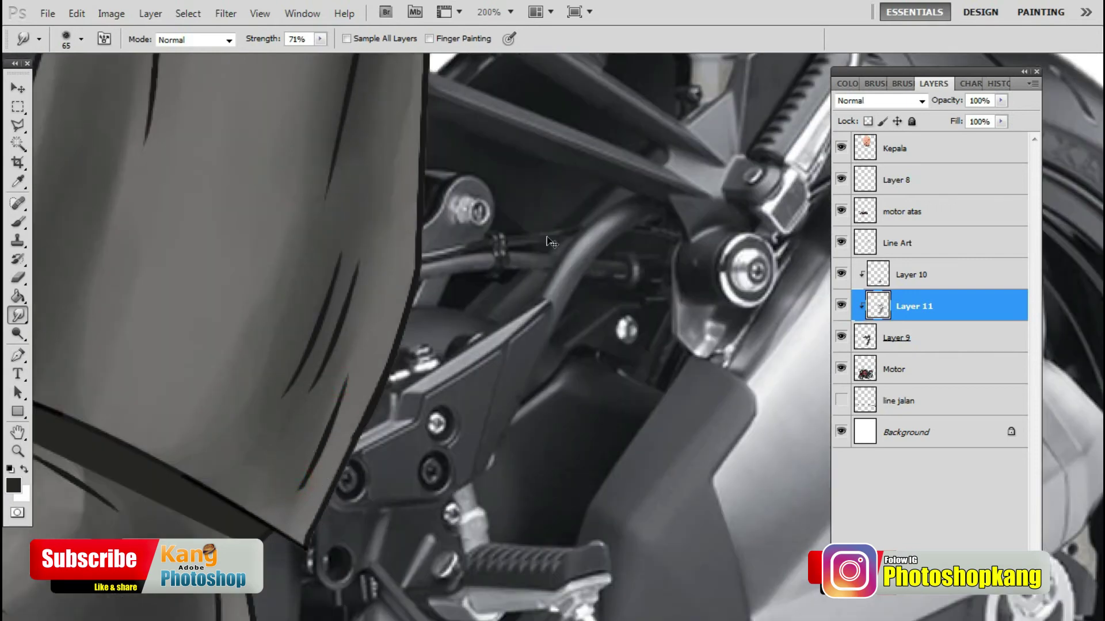
# Smear the shading along the boot's lower edge, then reframe the face and jacket.
pyautogui.hotkey('ctrl', '-')
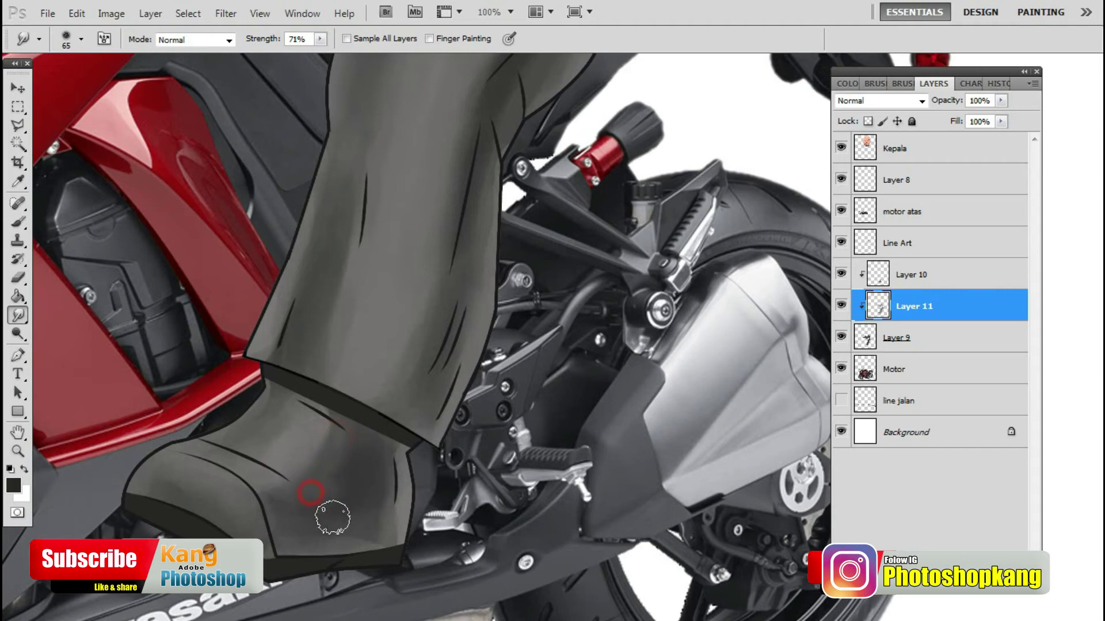
pyautogui.moveTo(148, 493); pyautogui.dragTo(304, 532)
pyautogui.hotkey('ctrl', '-')
pyautogui.hotkey('ctrl', '-')
pyautogui.hotkey('ctrl', '+')
pyautogui.moveTo(437, 458); pyautogui.dragTo(365, 619)
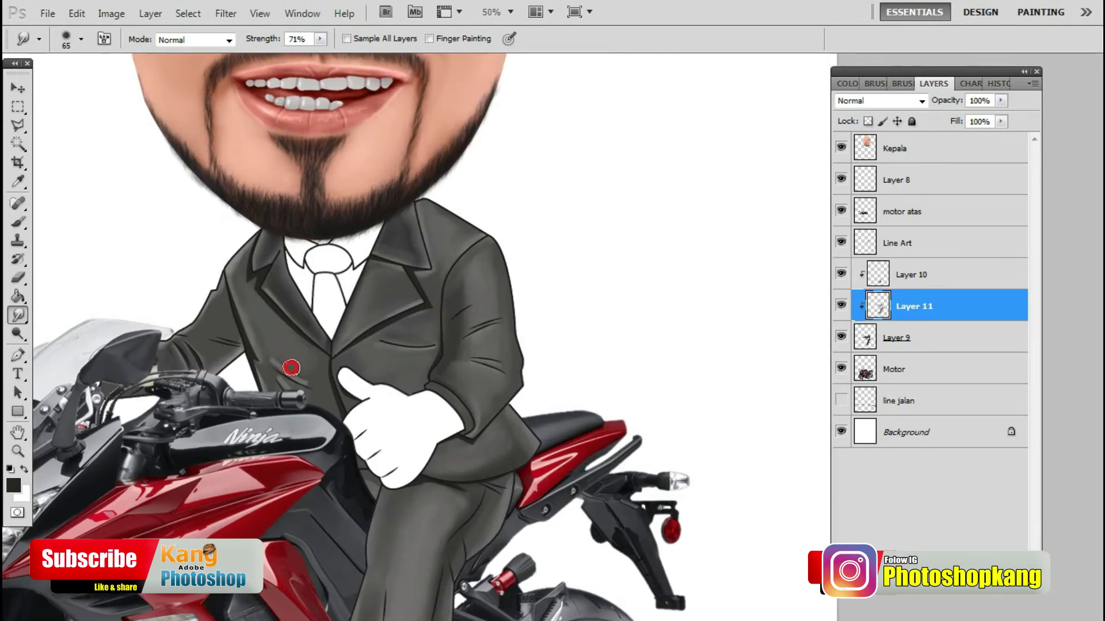
pyautogui.scroll(2, 291, 367)
pyautogui.scroll(1, 302, 368)
# Blend the light streaks and dark crease in the jacket near the handlebar, then zoom out.
pyautogui.moveTo(253, 360); pyautogui.dragTo(378, 435)
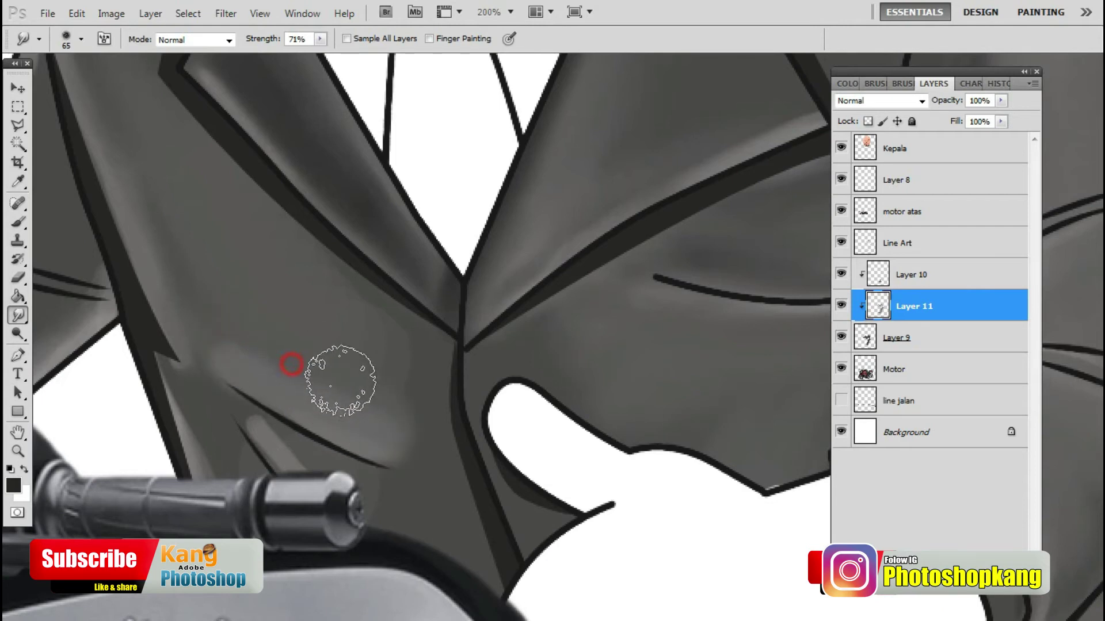
pyautogui.moveTo(247, 395)
pyautogui.mouseDown()
pyautogui.moveTo(284, 466)
pyautogui.moveTo(308, 481)
pyautogui.mouseUp()
pyautogui.moveTo(202, 438); pyautogui.dragTo(277, 477)
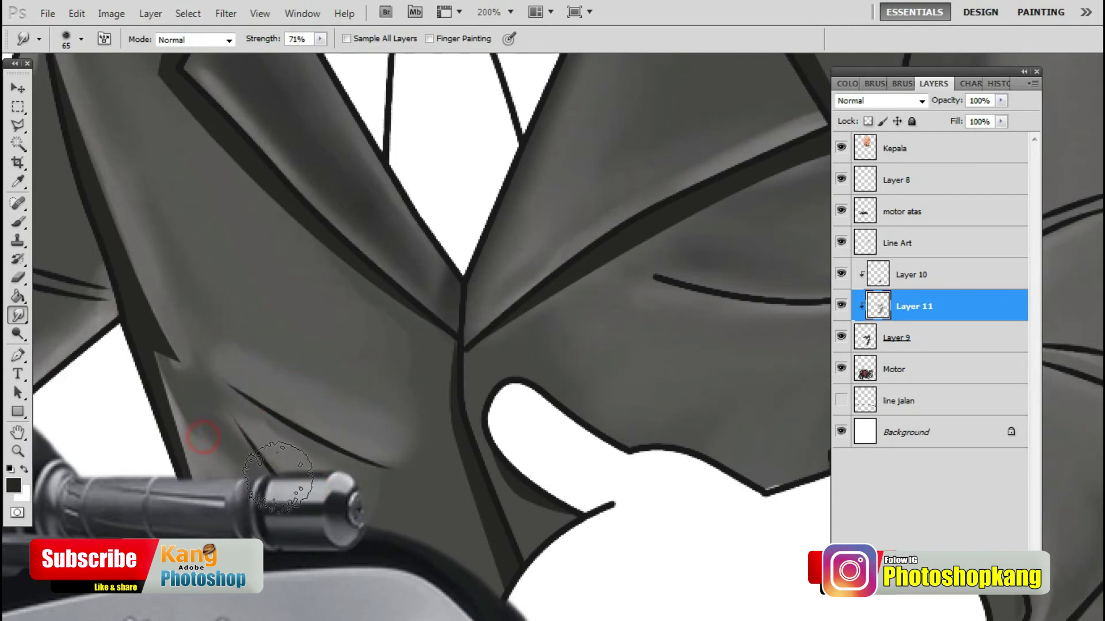
pyautogui.moveTo(191, 389); pyautogui.dragTo(198, 444)
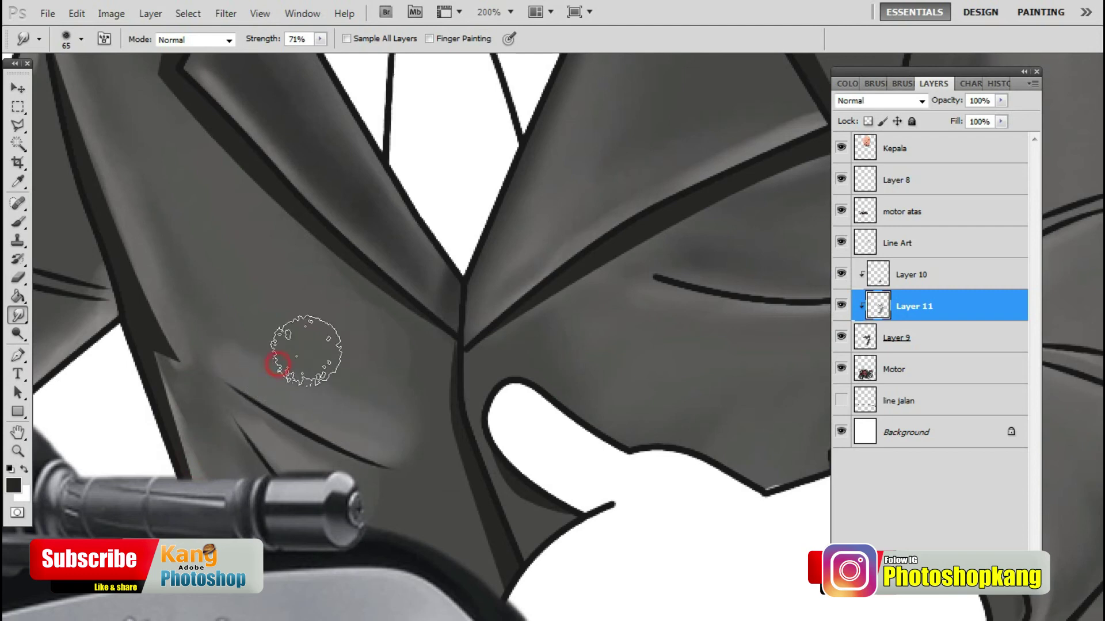
pyautogui.moveTo(237, 333)
pyautogui.mouseDown()
pyautogui.moveTo(370, 383)
pyautogui.moveTo(402, 460)
pyautogui.moveTo(284, 375)
pyautogui.moveTo(255, 427)
pyautogui.moveTo(239, 390)
pyautogui.moveTo(246, 357)
pyautogui.moveTo(184, 370)
pyautogui.mouseUp()
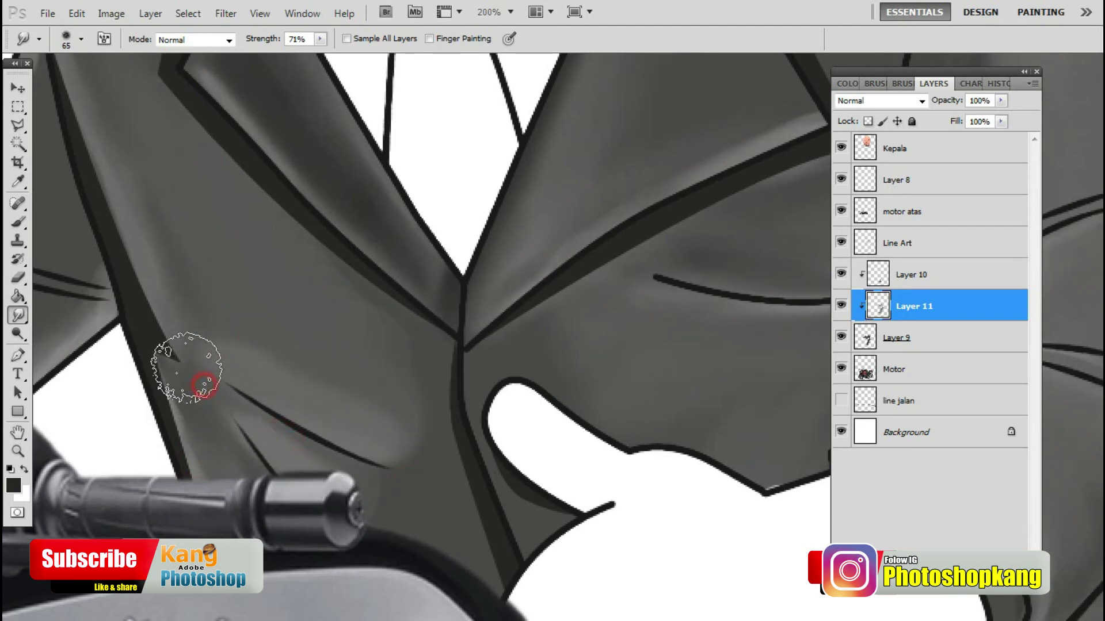
pyautogui.moveTo(367, 403); pyautogui.dragTo(286, 368)
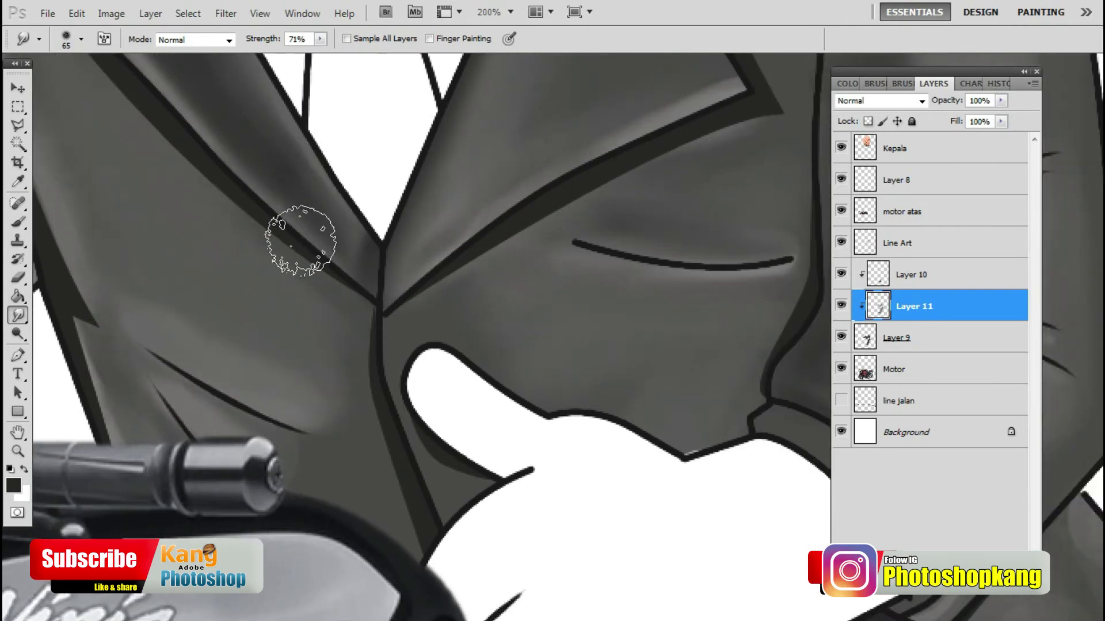
pyautogui.hotkey('ctrl', '-')
pyautogui.hotkey('ctrl', '-')
pyautogui.hotkey('ctrl', '-')
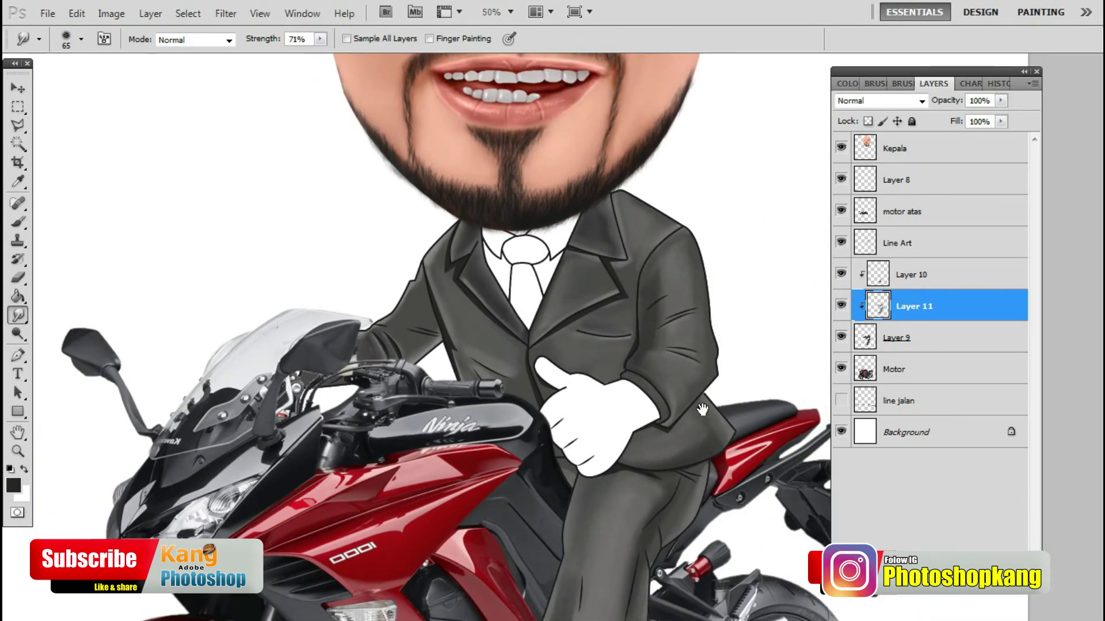
# Add a new layer above Layer 10 and clip it to the suit layer.
pyautogui.moveTo(702, 409); pyautogui.dragTo(554, 403)
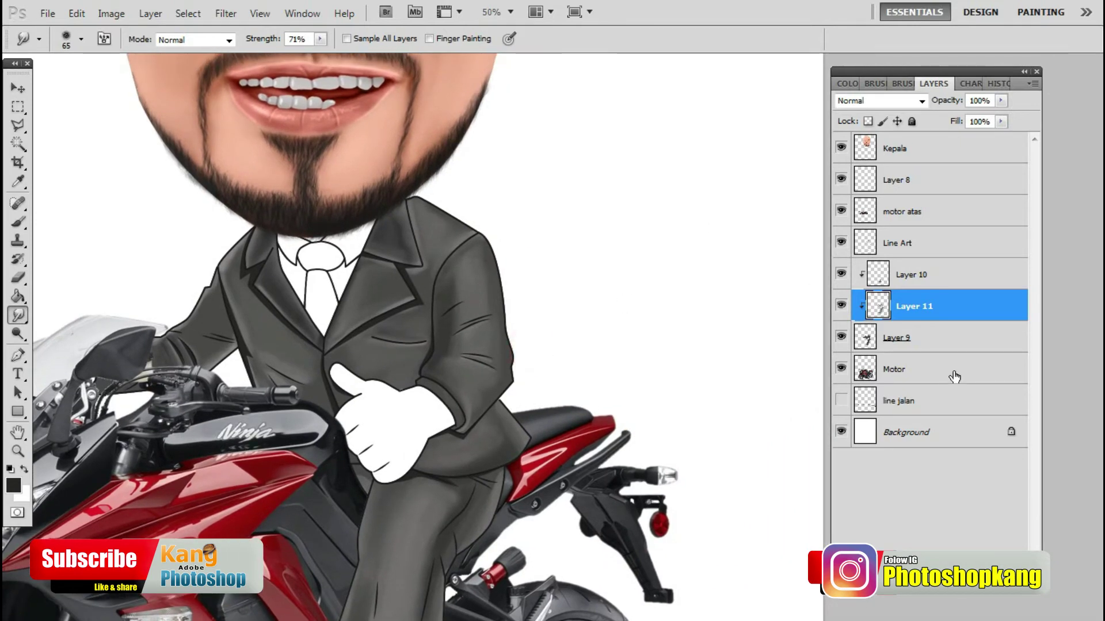
pyautogui.click(930, 277)
pyautogui.keyDown('shift'); pyautogui.click(915, 337); pyautogui.keyUp('shift')
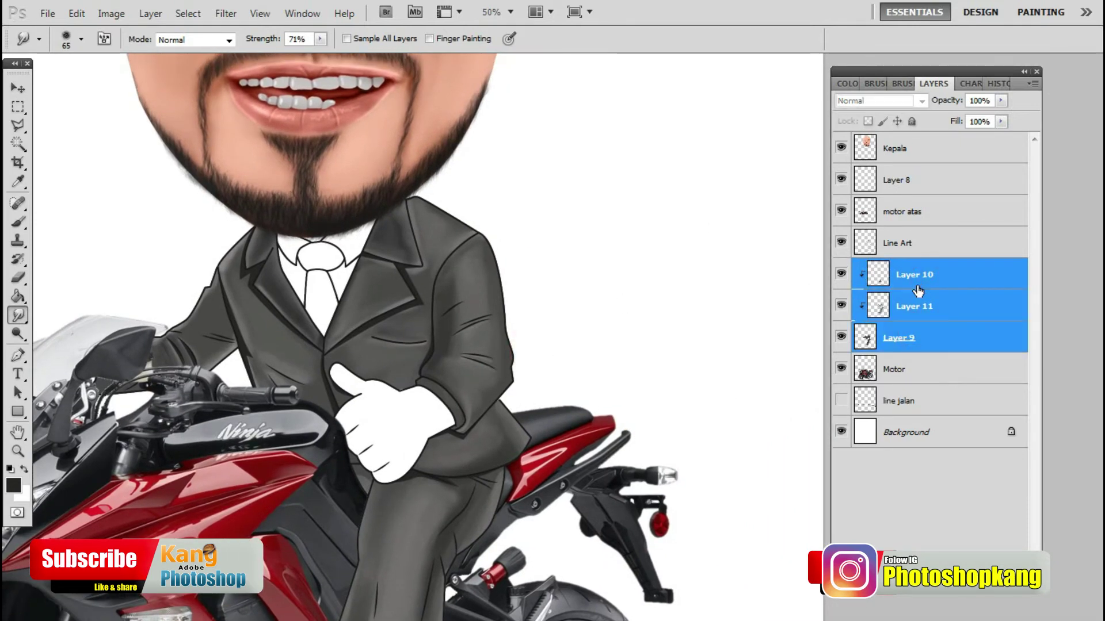
pyautogui.click(921, 277)
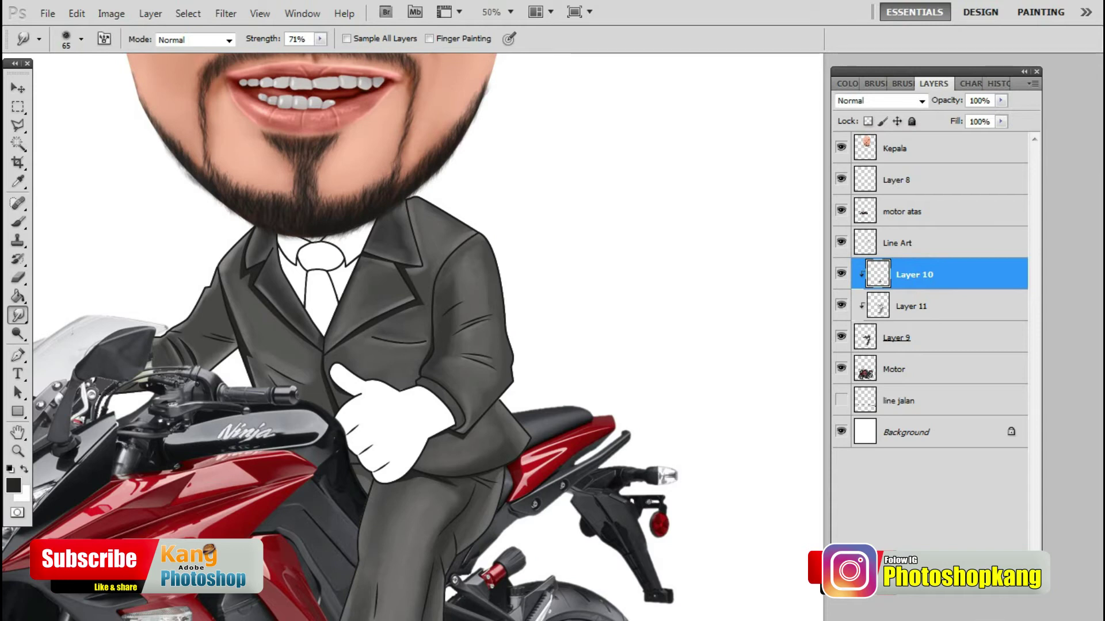
pyautogui.hotkey('ctrl', 'shift', 'alt', 'n')
pyautogui.rightClick(910, 277)
pyautogui.click(944, 426)
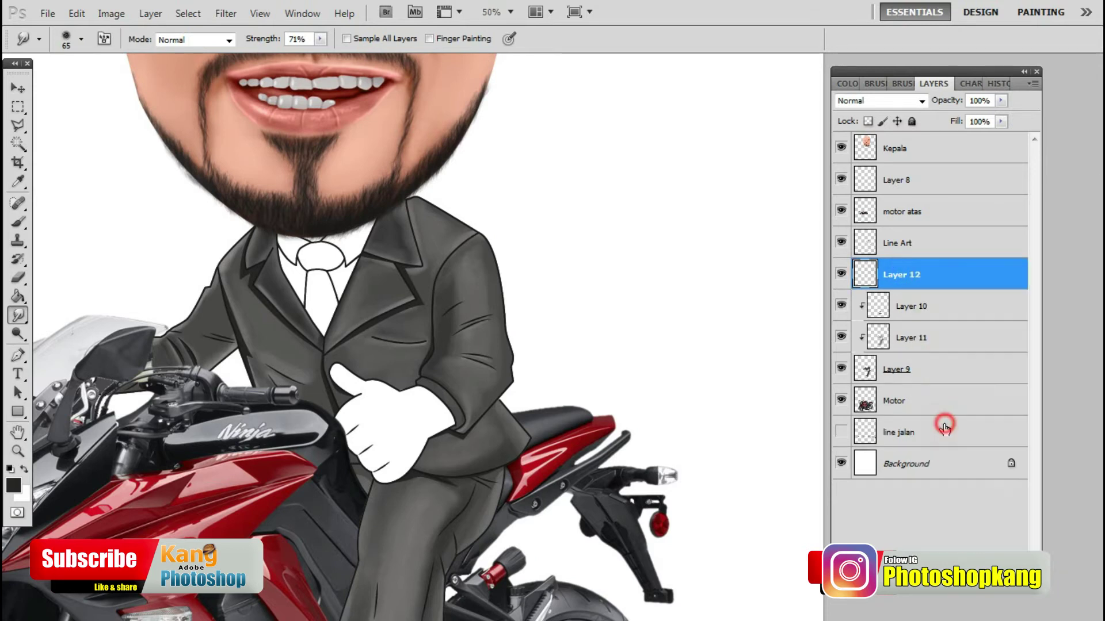
# Set Layer 12 to Soft Light and bucket-fill it with dark colour over the suit.
pyautogui.click(886, 101)
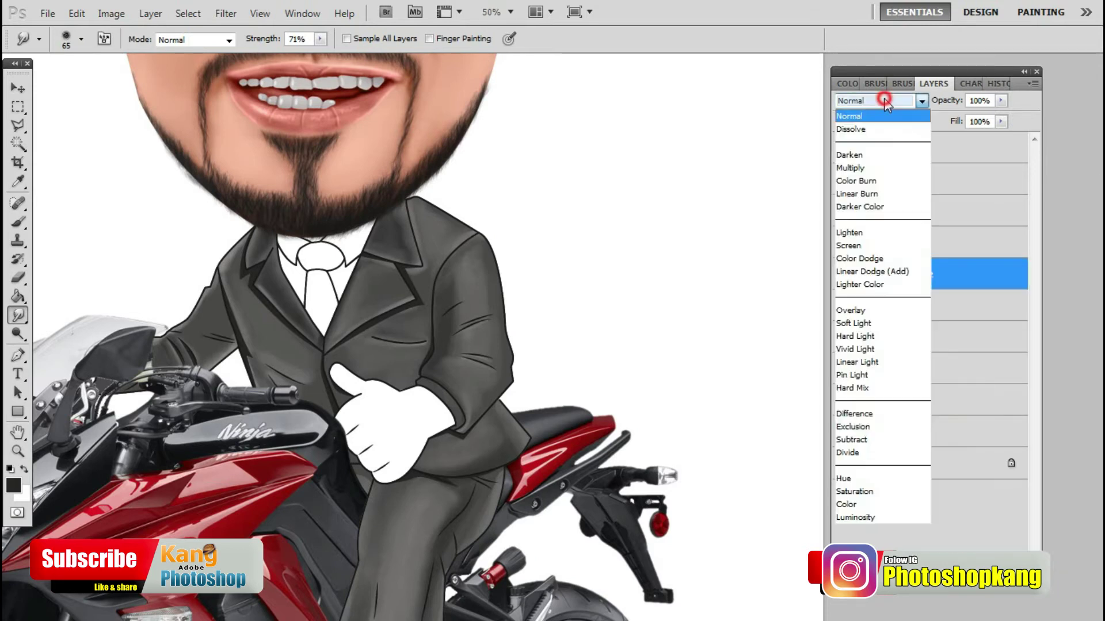
pyautogui.click(844, 324)
pyautogui.click(19, 294)
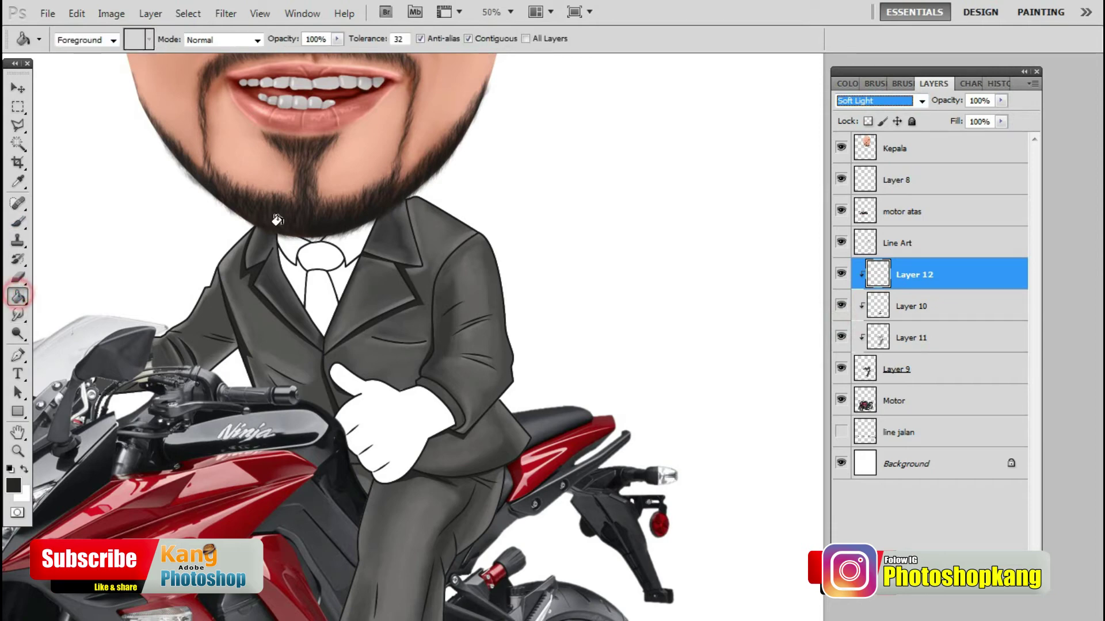
pyautogui.click(274, 214)
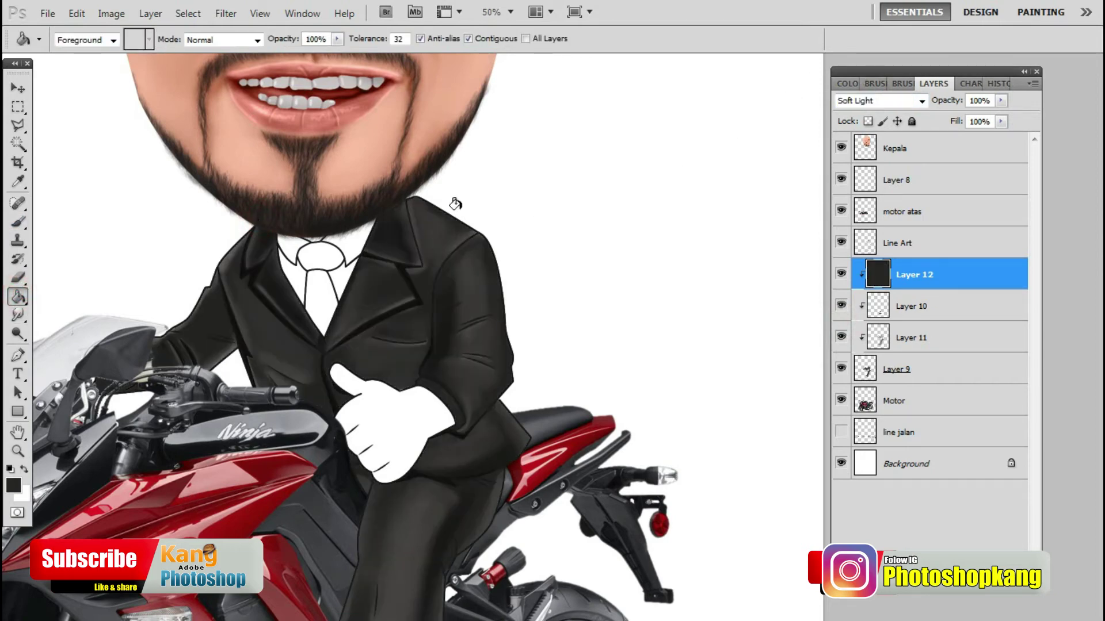
pyautogui.moveTo(460, 355); pyautogui.dragTo(420, 171)
pyautogui.moveTo(402, 265)
pyautogui.mouseDown()
pyautogui.moveTo(437, 235)
pyautogui.moveTo(439, 368)
pyautogui.mouseUp()
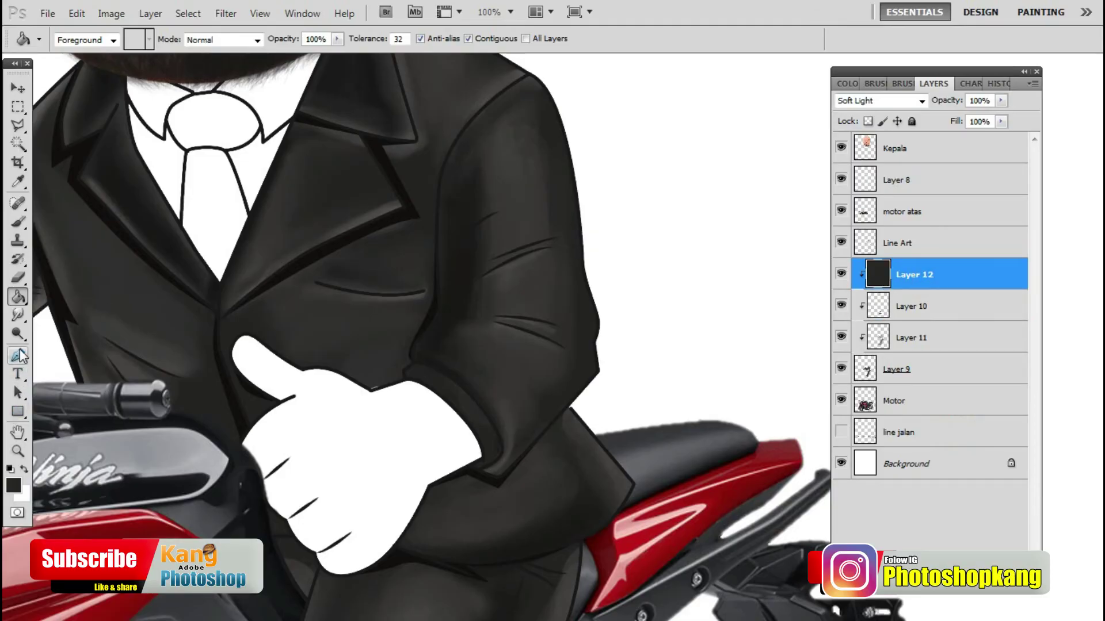
pyautogui.click(15, 229)
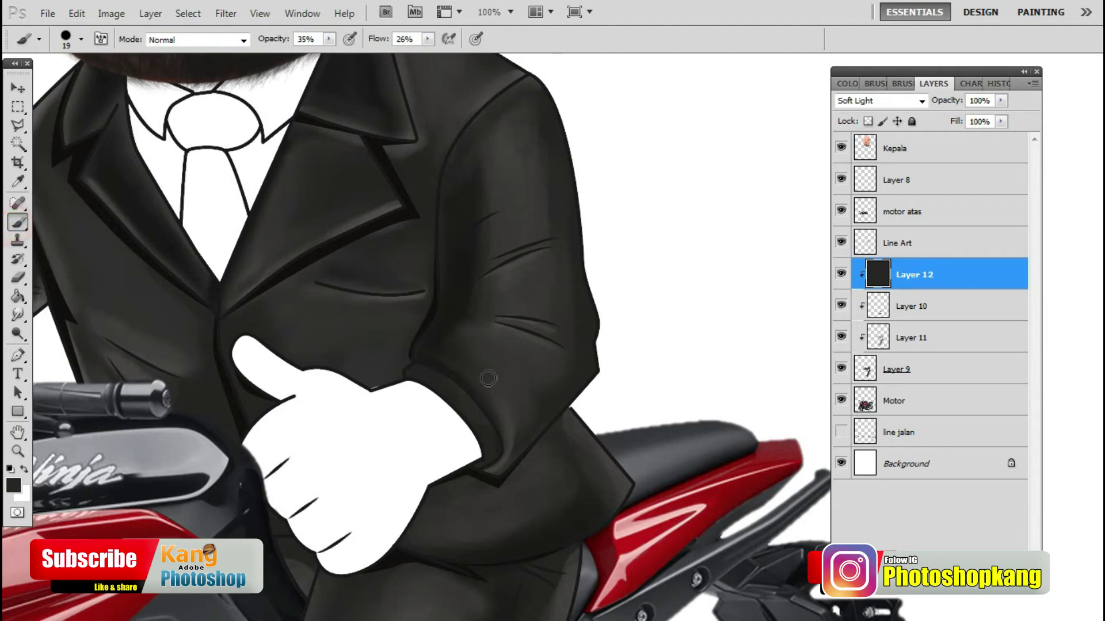
# Zoom in on the sleeve cuff and choose a tiny 4 px hard round brush.
pyautogui.hotkey('ctrl', '+')
pyautogui.moveTo(538, 457); pyautogui.dragTo(419, 372)
pyautogui.hotkey('ctrl', '+')
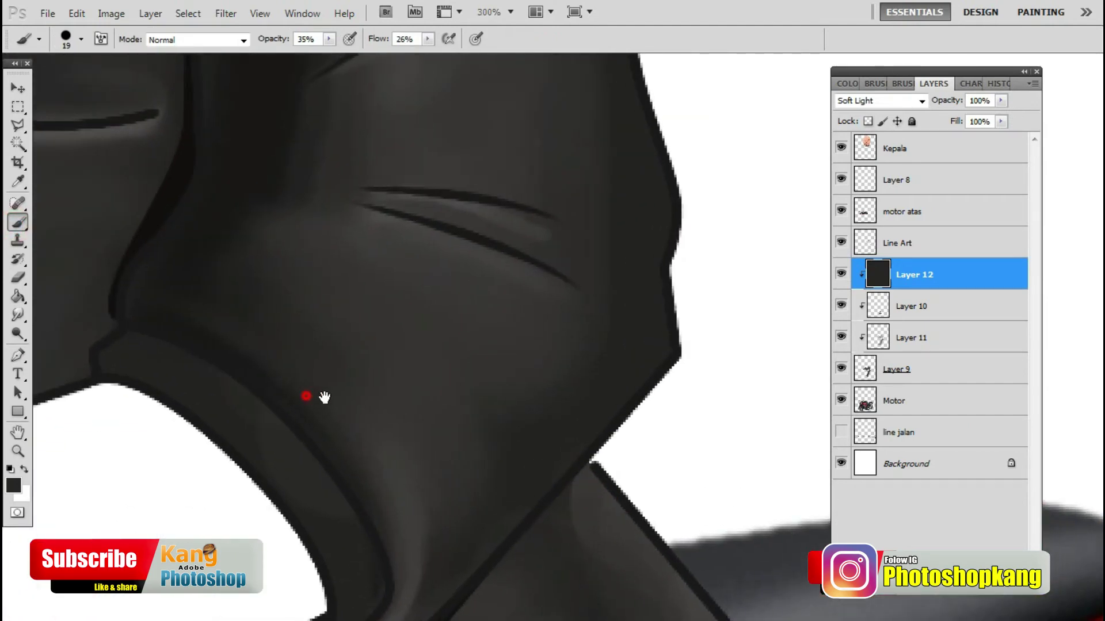
pyautogui.rightClick(354, 323)
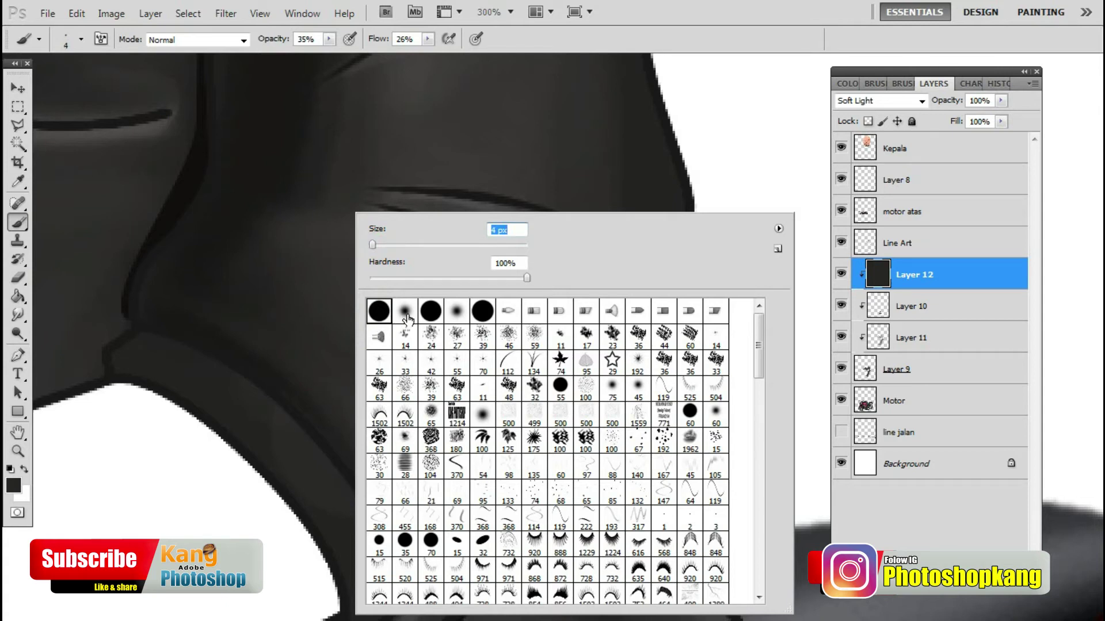
pyautogui.click(220, 318)
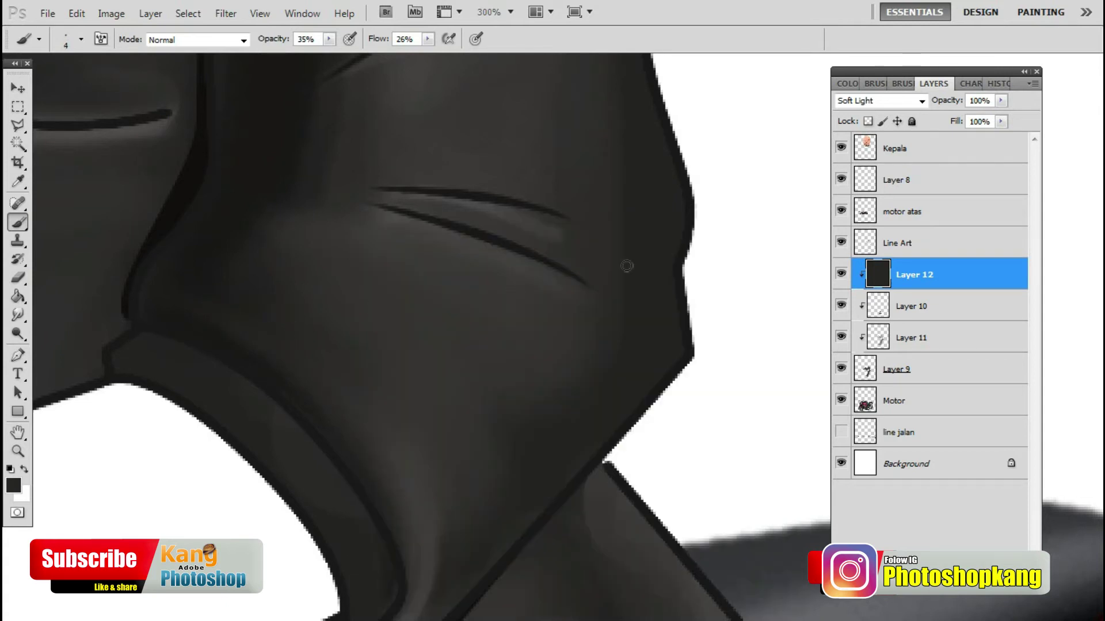
# Add clipped Layer 13 and paint a small white highlight at 100% opacity.
pyautogui.hotkey('ctrl', 'shift', 'alt', 'n')
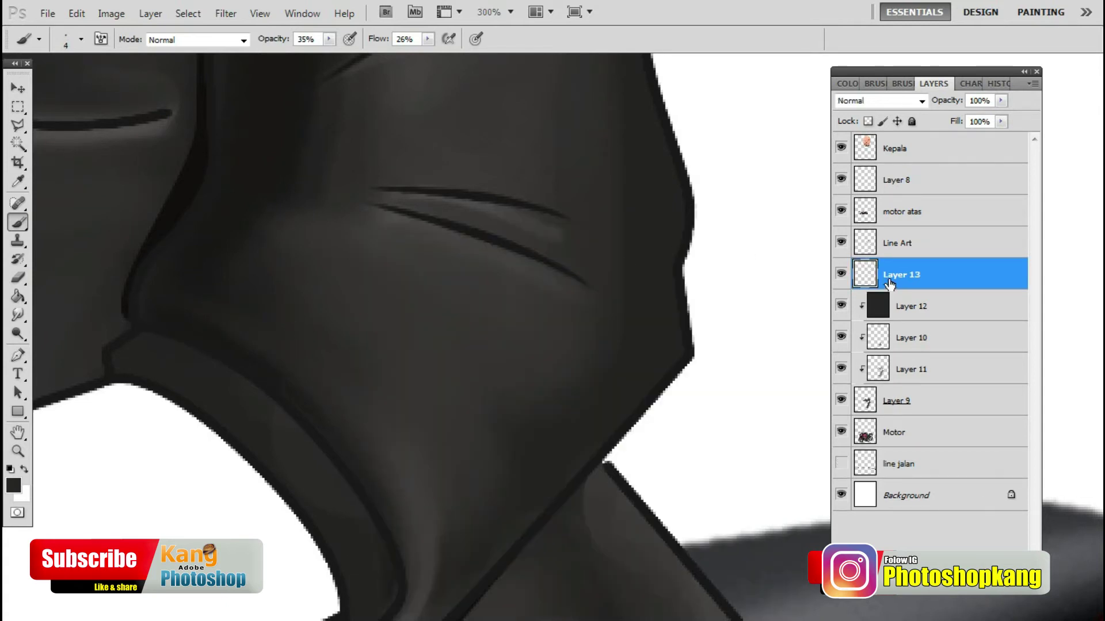
pyautogui.rightClick(889, 284)
pyautogui.click(935, 424)
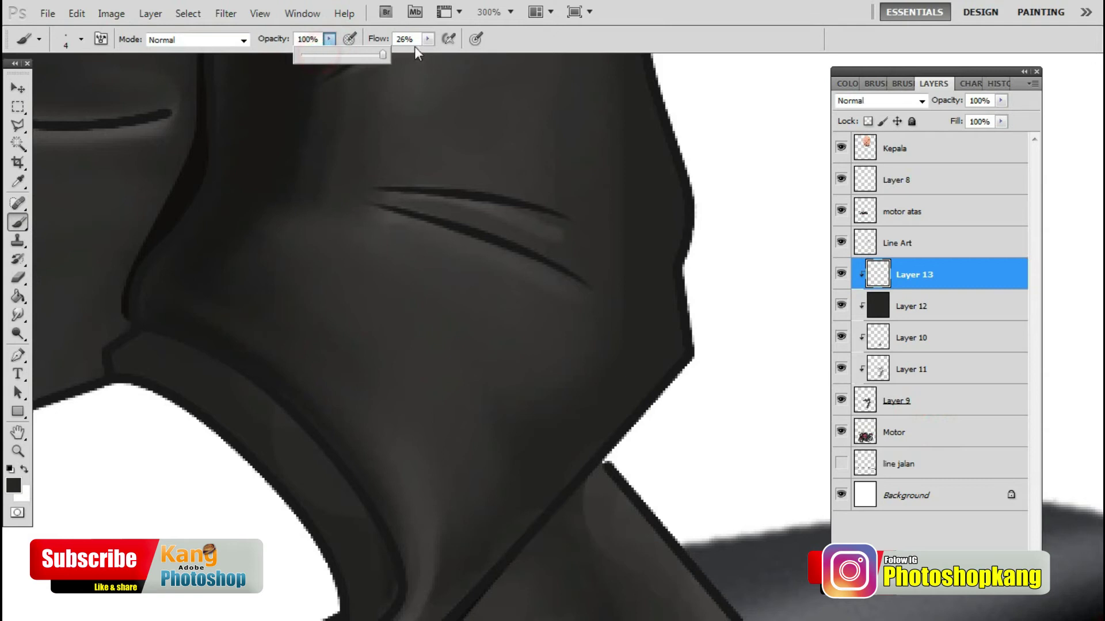
pyautogui.click(428, 39)
pyautogui.click(24, 469)
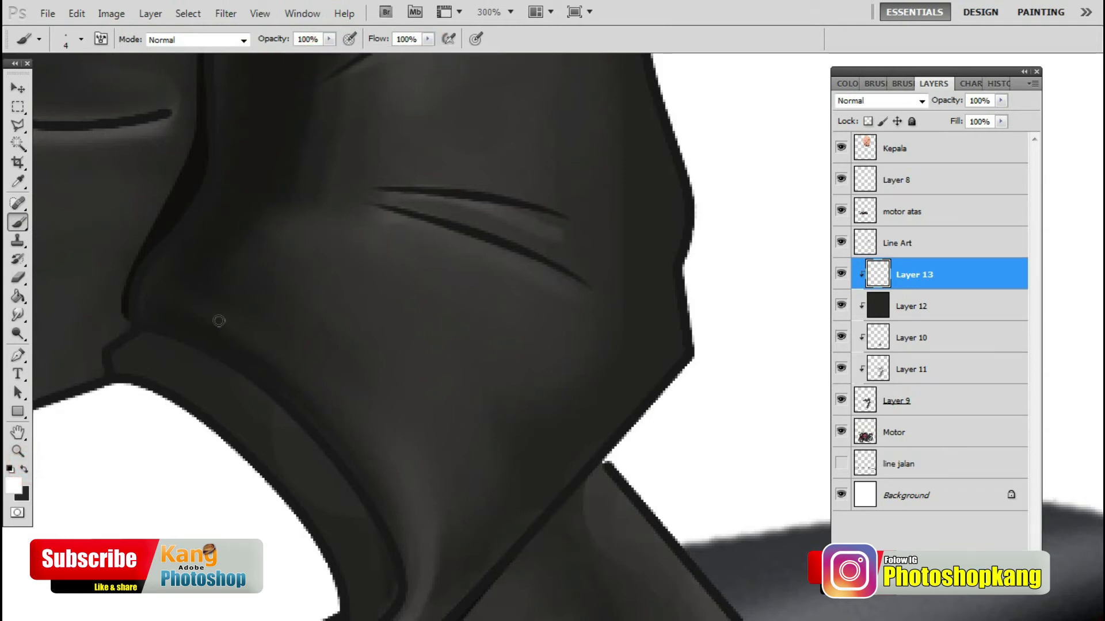
pyautogui.click(312, 294)
pyautogui.moveTo(327, 295)
pyautogui.mouseDown()
pyautogui.moveTo(342, 407)
pyautogui.moveTo(396, 387)
pyautogui.moveTo(391, 136)
pyautogui.mouseUp()
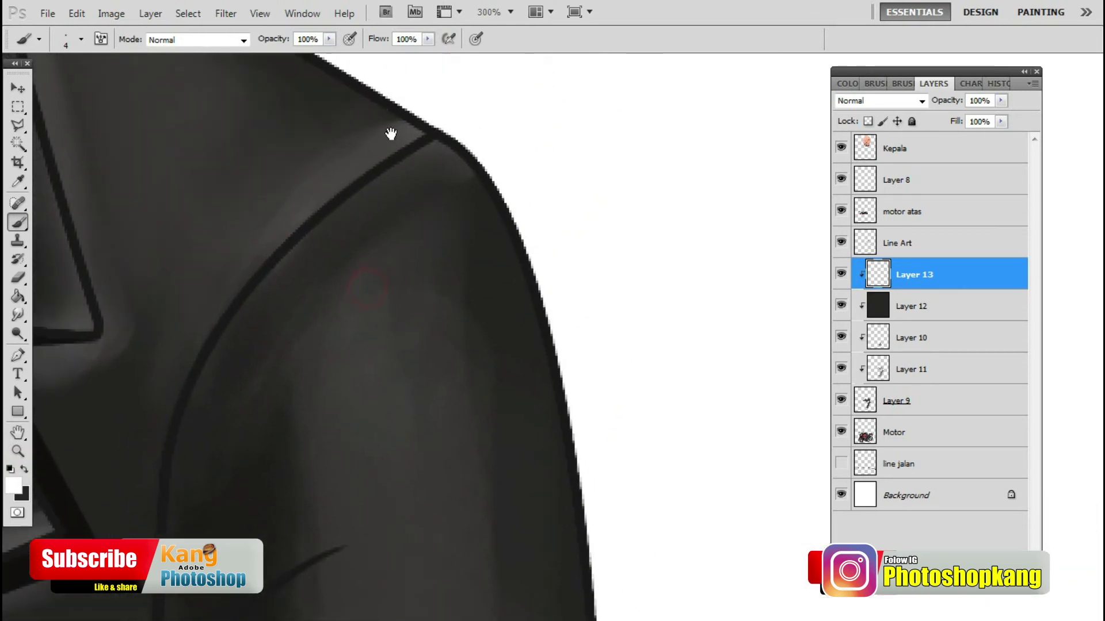
# Paint short white highlight dashes along the collar edge.
pyautogui.moveTo(309, 191); pyautogui.dragTo(270, 219)
pyautogui.moveTo(161, 184); pyautogui.dragTo(484, 305)
pyautogui.moveTo(177, 384); pyautogui.dragTo(198, 393)
pyautogui.moveTo(352, 284)
pyautogui.mouseDown()
pyautogui.moveTo(320, 382)
pyautogui.moveTo(315, 355)
pyautogui.moveTo(279, 382)
pyautogui.moveTo(190, 298)
pyautogui.mouseUp()
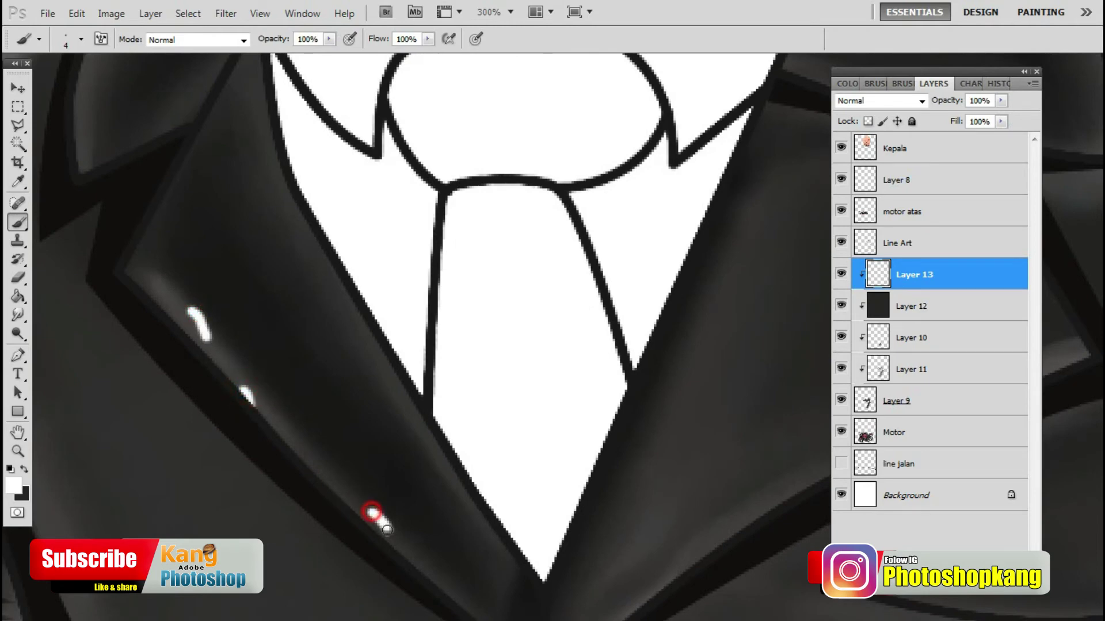
# Look over the lapel, shoulder and handlebar end, then zoom out to the whole rider.
pyautogui.moveTo(311, 466); pyautogui.dragTo(623, 403)
pyautogui.moveTo(395, 283); pyautogui.dragTo(412, 363)
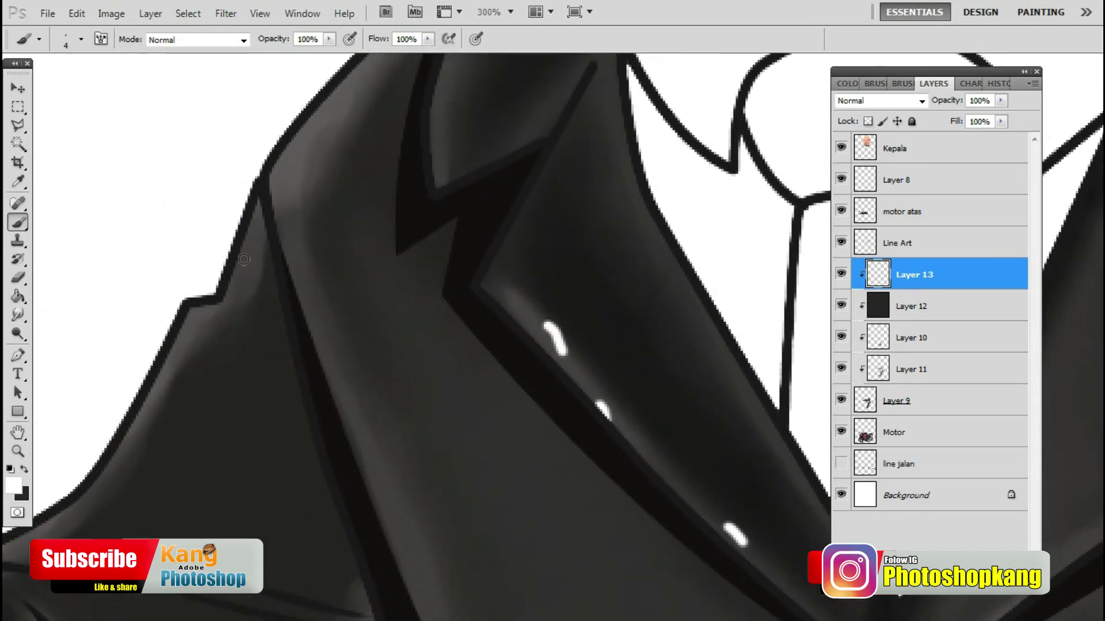
pyautogui.moveTo(216, 327); pyautogui.dragTo(351, 196)
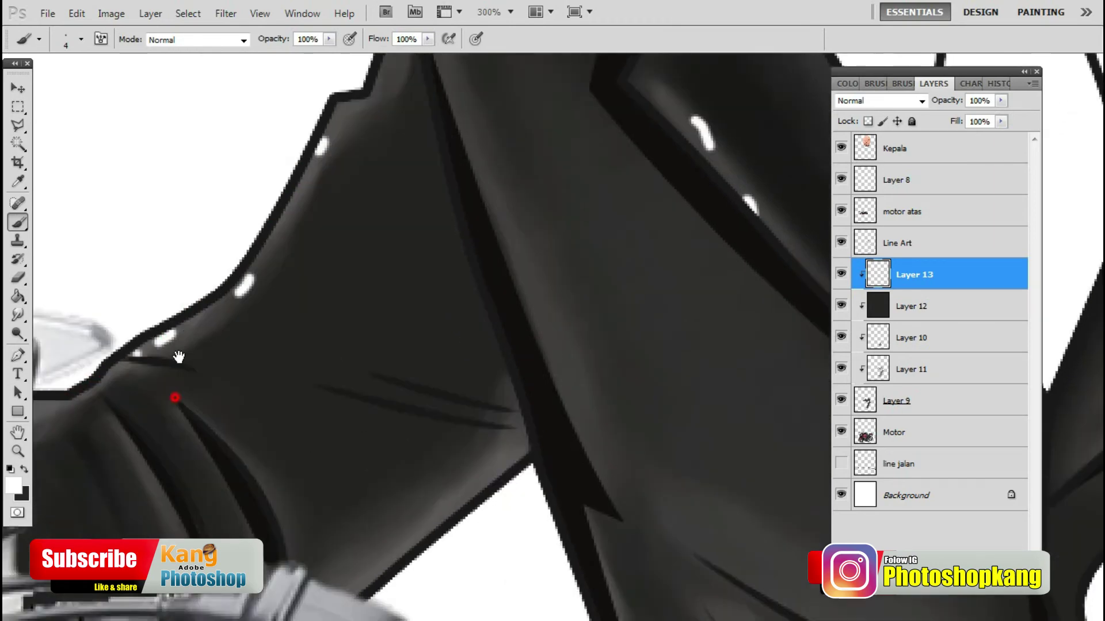
pyautogui.moveTo(123, 426); pyautogui.dragTo(282, 386)
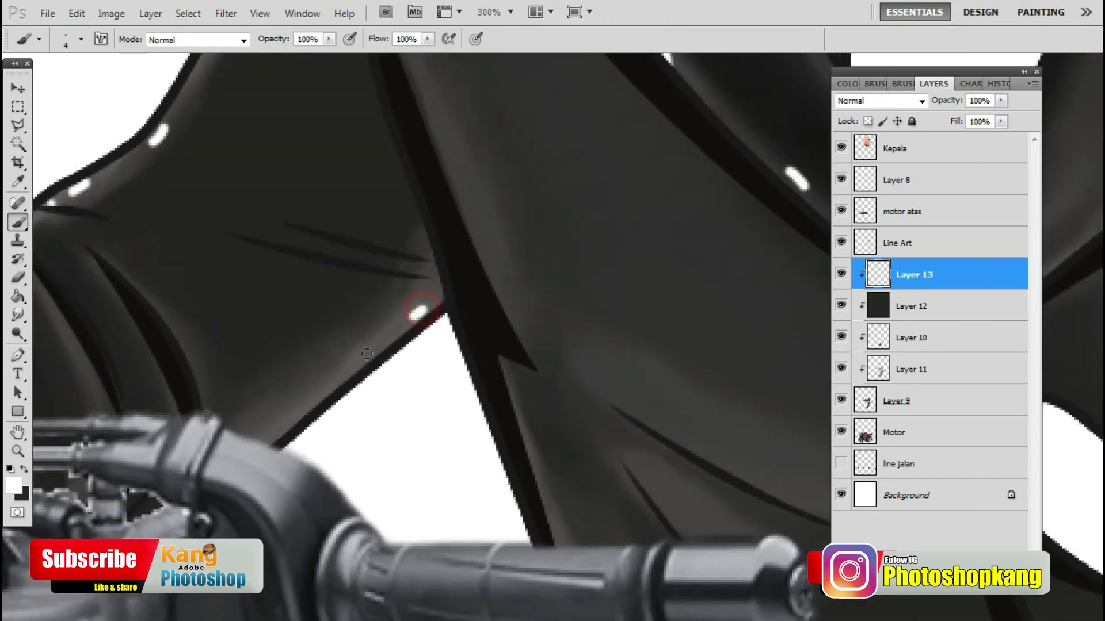
pyautogui.moveTo(327, 393)
pyautogui.mouseDown()
pyautogui.moveTo(289, 311)
pyautogui.moveTo(331, 298)
pyautogui.moveTo(307, 293)
pyautogui.mouseUp()
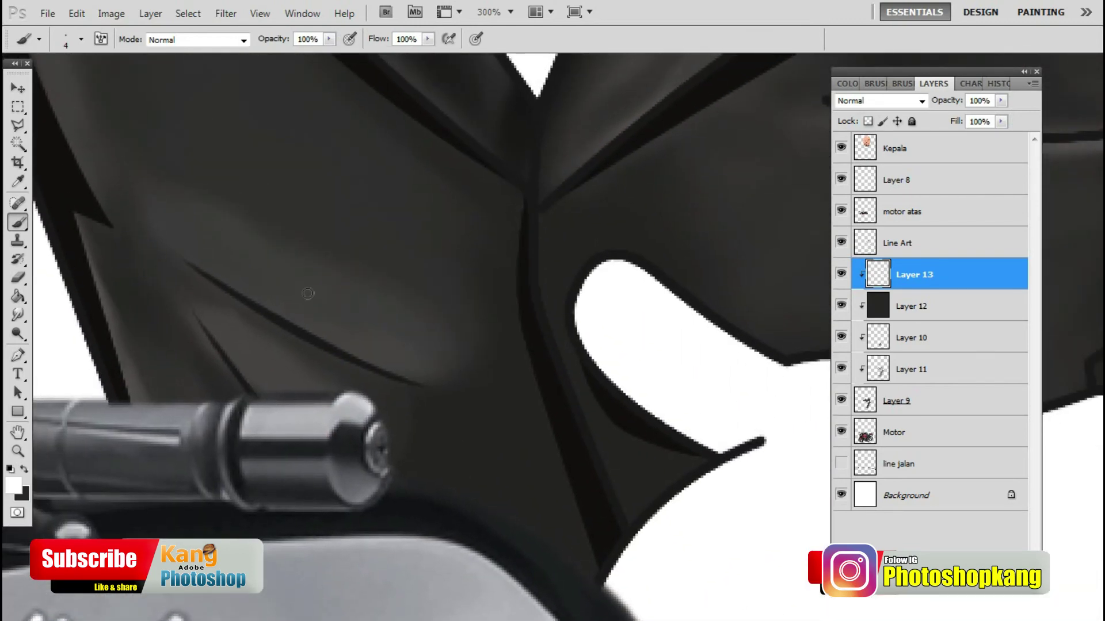
pyautogui.moveTo(438, 395); pyautogui.dragTo(348, 328)
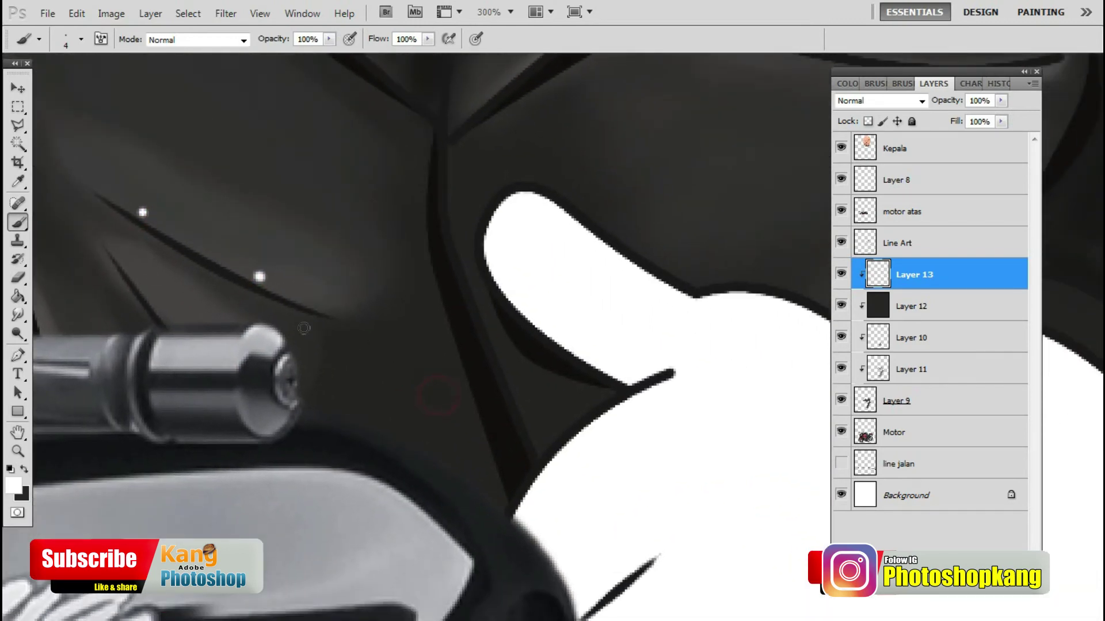
pyautogui.moveTo(159, 306)
pyautogui.mouseDown()
pyautogui.moveTo(401, 360)
pyautogui.moveTo(429, 352)
pyautogui.moveTo(236, 309)
pyautogui.mouseUp()
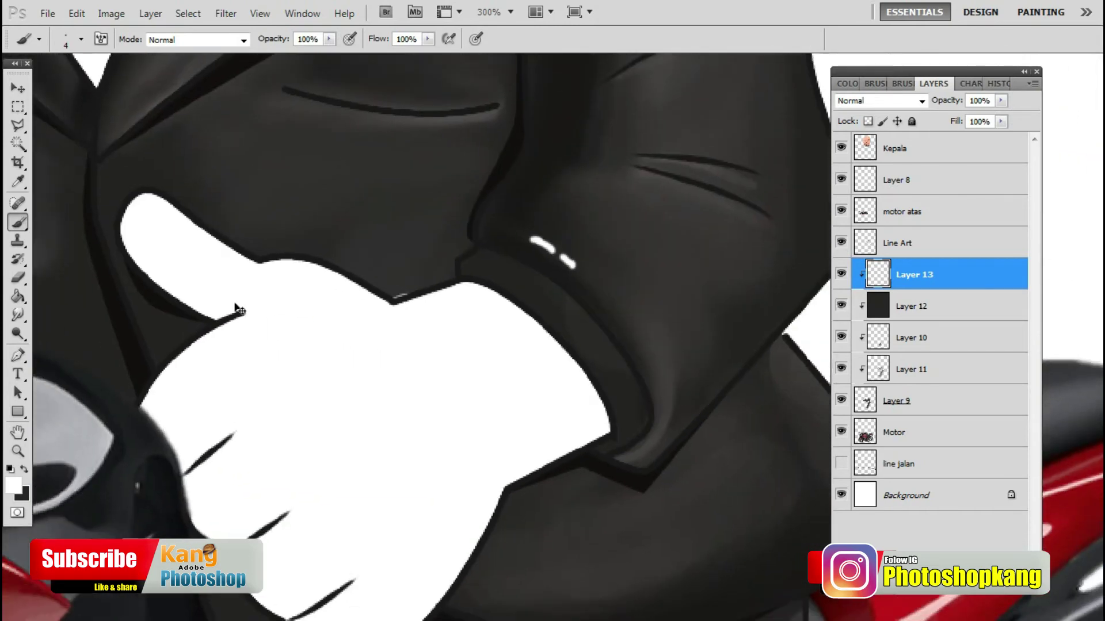
pyautogui.hotkey('ctrl', '-')
pyautogui.hotkey('ctrl', '-')
pyautogui.hotkey('ctrl', '-')
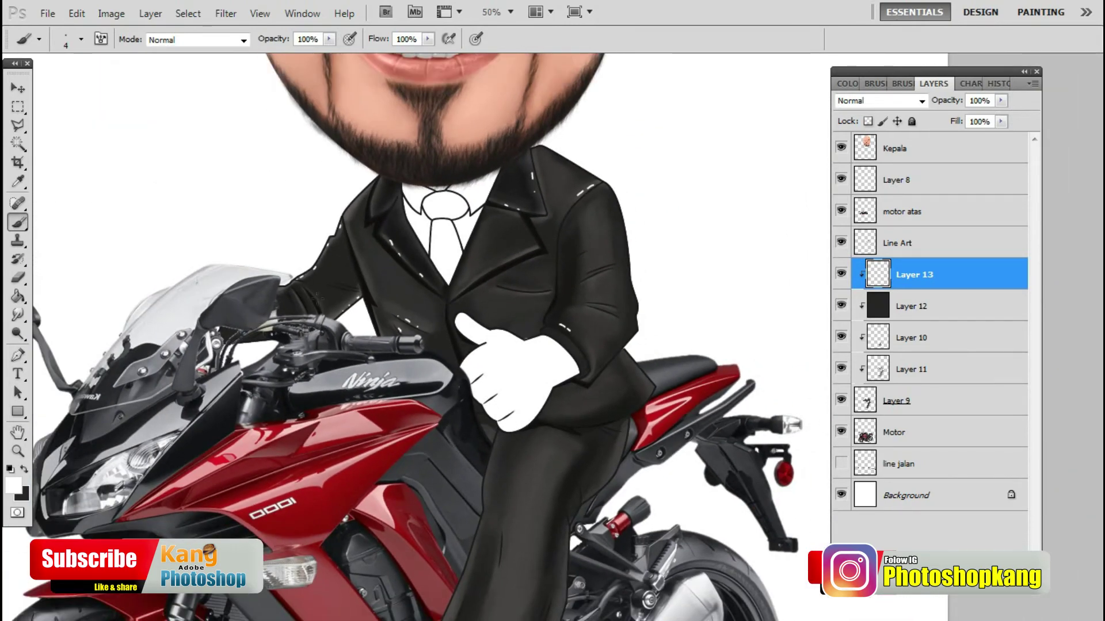
# Paint a thin white highlight along the jacket edge beside the red side panel.
pyautogui.scroll(-3, 527, 398)
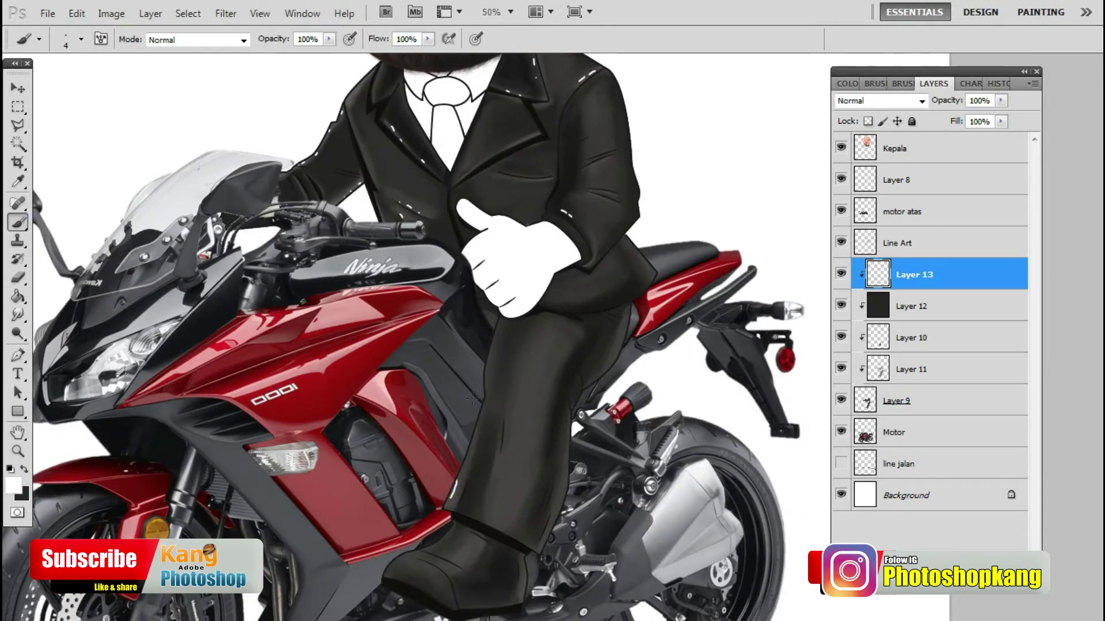
pyautogui.scroll(-2, 477, 395)
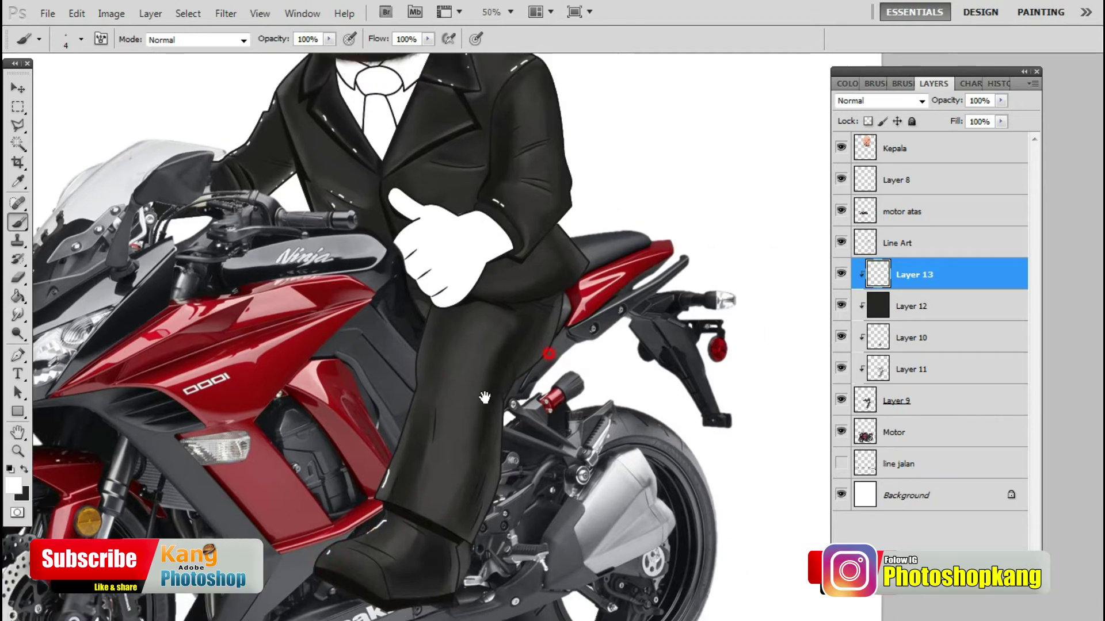
pyautogui.moveTo(464, 457); pyautogui.dragTo(384, 508)
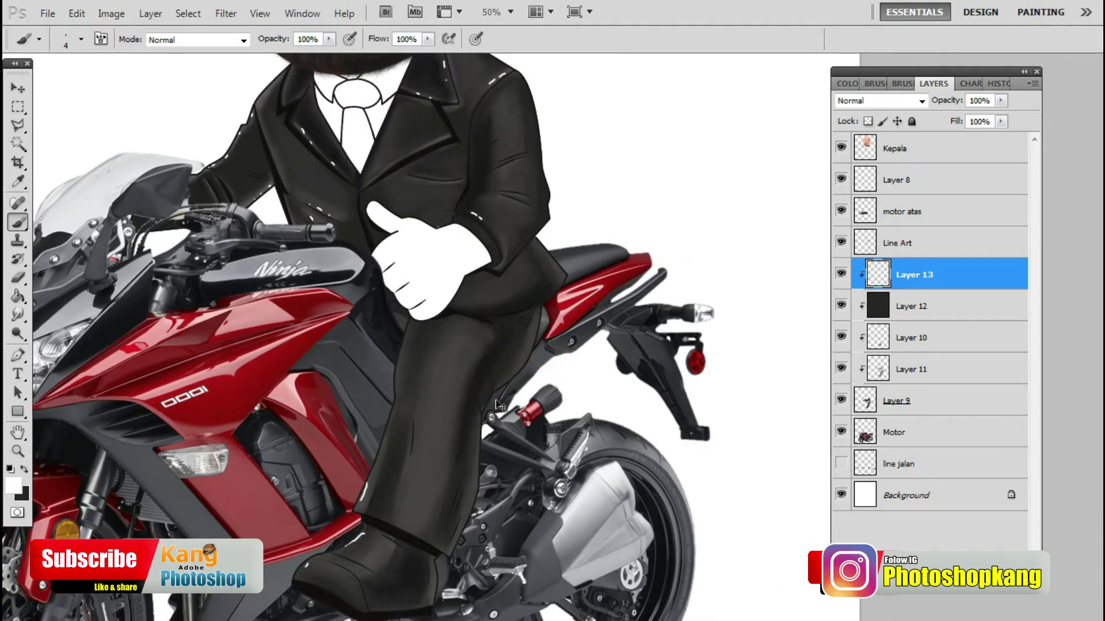
pyautogui.scroll(3, 499, 405)
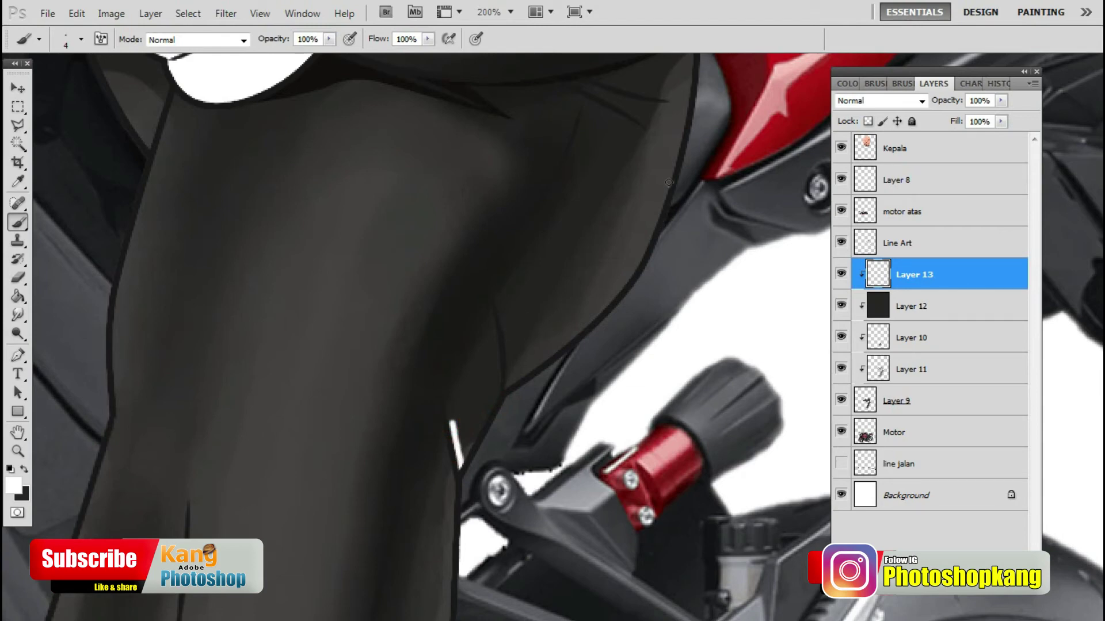
pyautogui.moveTo(630, 260); pyautogui.dragTo(593, 284)
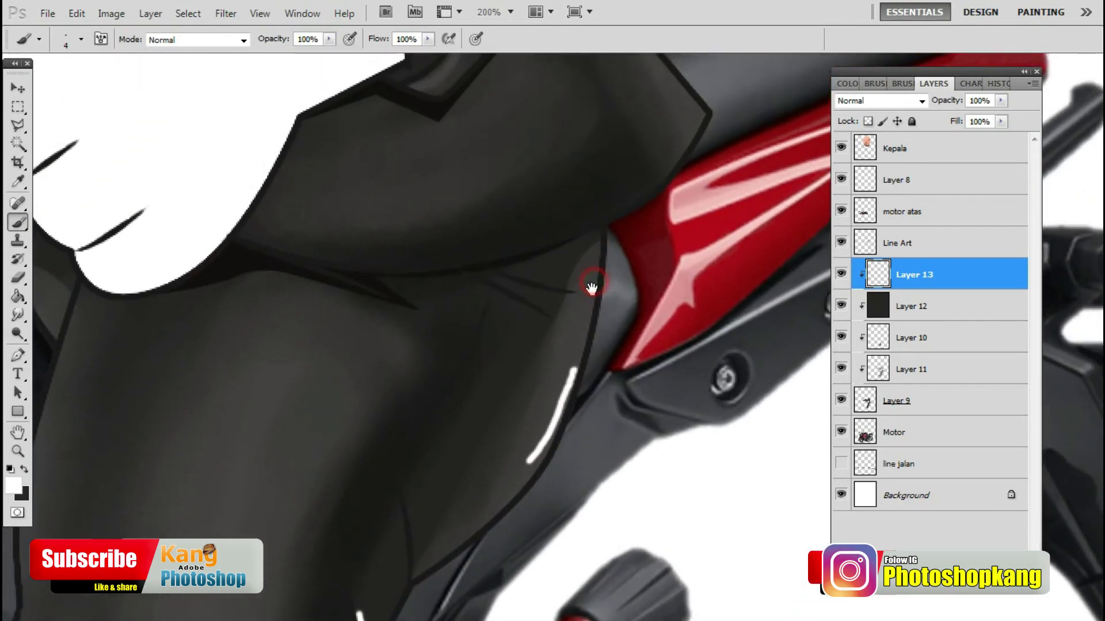
pyautogui.moveTo(612, 222); pyautogui.dragTo(542, 344)
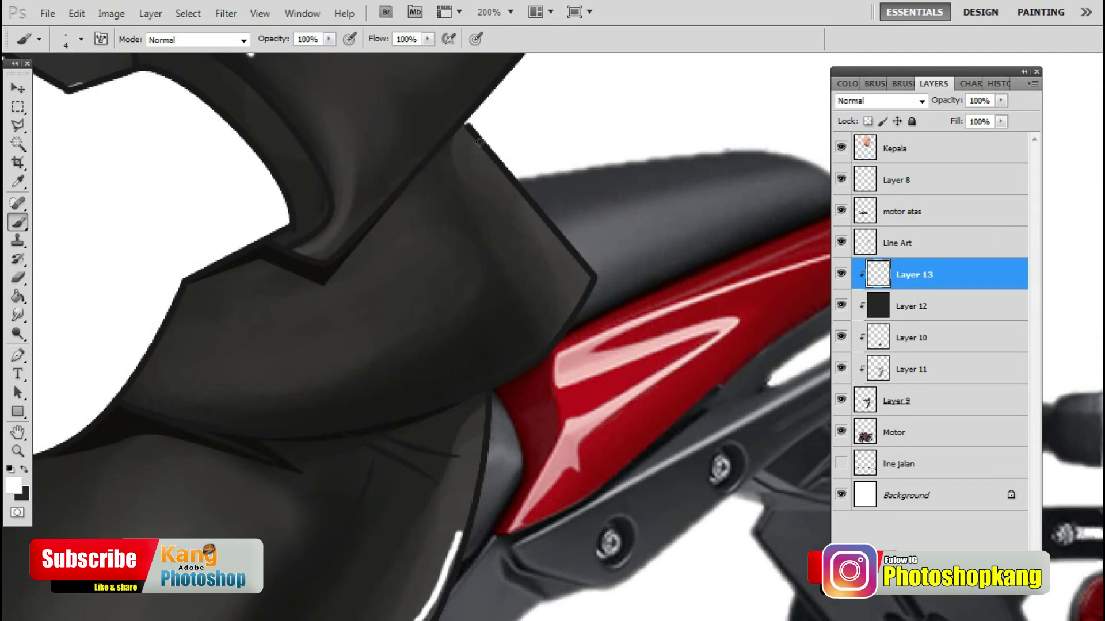
pyautogui.keyDown('shift'); pyautogui.click(580, 271); pyautogui.keyUp('shift')
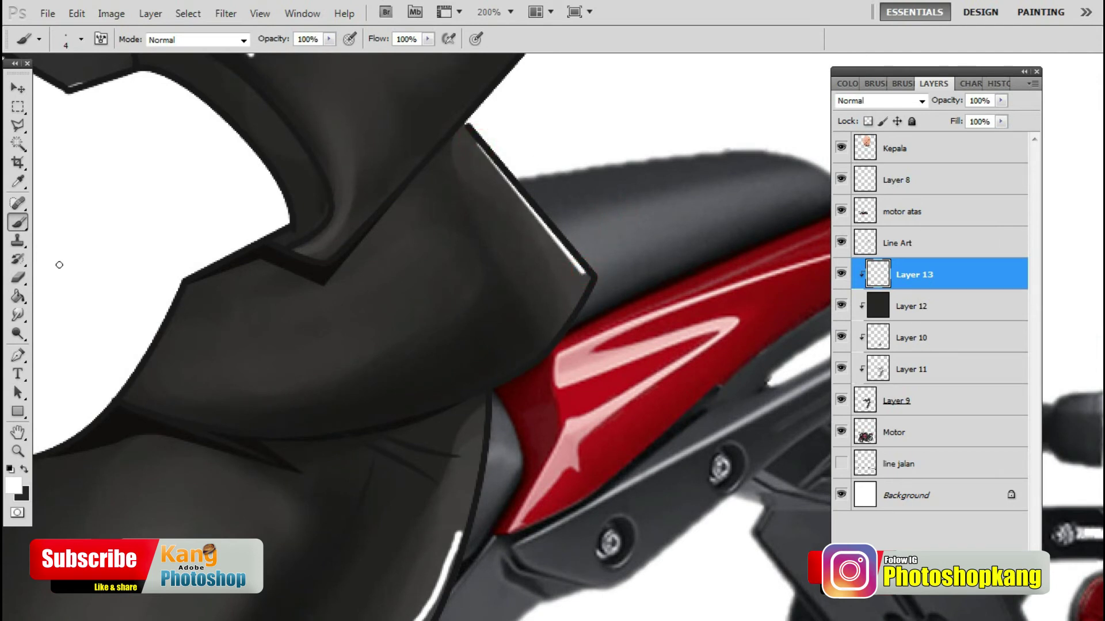
# Lower Layer 13 to 53% opacity and smudge the white edge highlight downward.
pyautogui.click(18, 315)
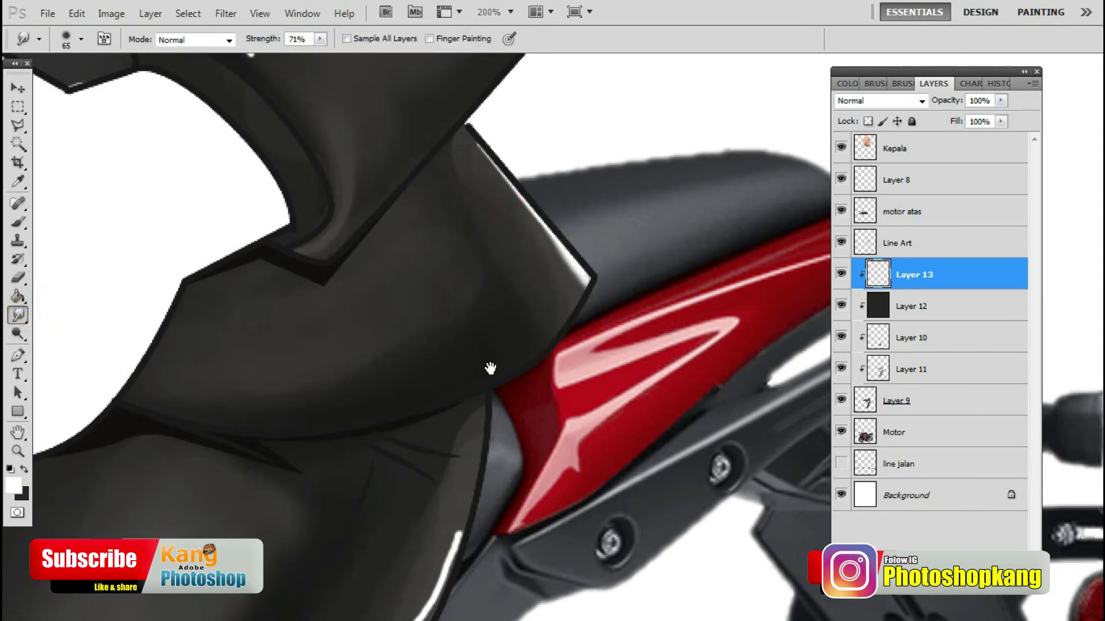
pyautogui.moveTo(496, 376); pyautogui.dragTo(542, 151)
pyautogui.click(1001, 101)
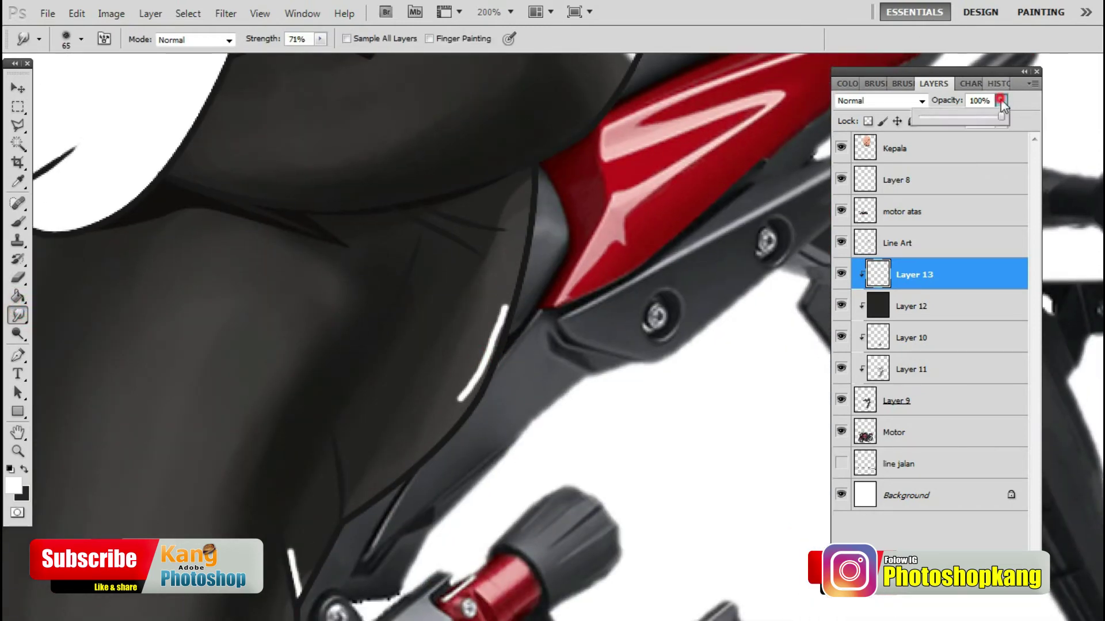
pyautogui.click(962, 117)
pyautogui.moveTo(500, 313); pyautogui.dragTo(471, 397)
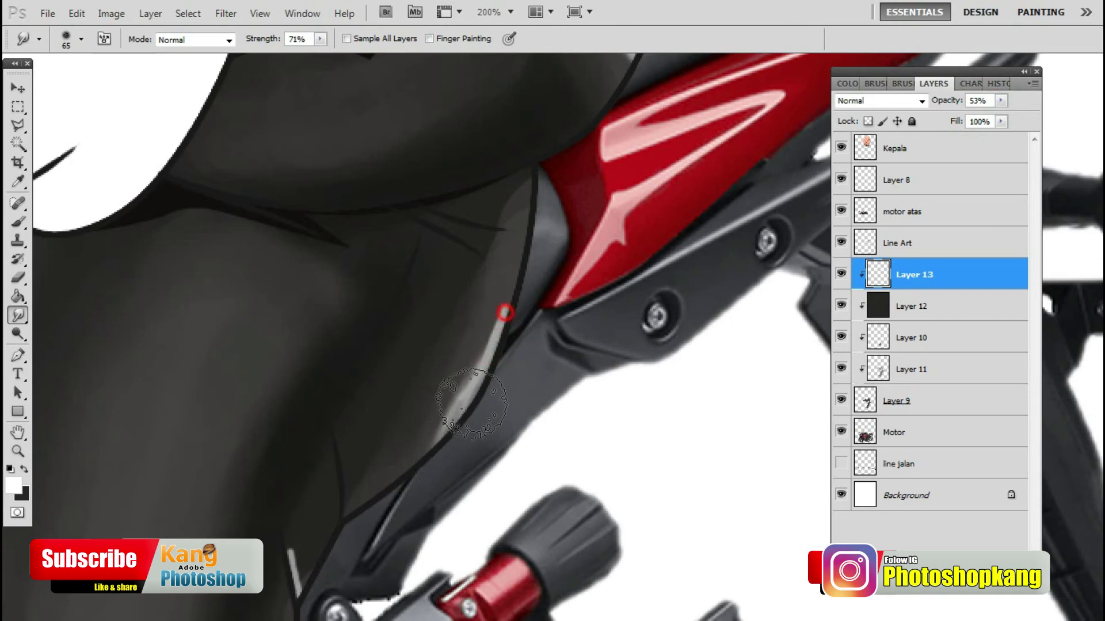
pyautogui.moveTo(517, 306); pyautogui.dragTo(490, 390)
# Soften the highlights near the footrest bracket and along the boot's upper edge.
pyautogui.moveTo(426, 345)
pyautogui.mouseDown()
pyautogui.moveTo(581, 161)
pyautogui.moveTo(454, 361)
pyautogui.moveTo(429, 296)
pyautogui.mouseUp()
pyautogui.moveTo(454, 368); pyautogui.dragTo(452, 339)
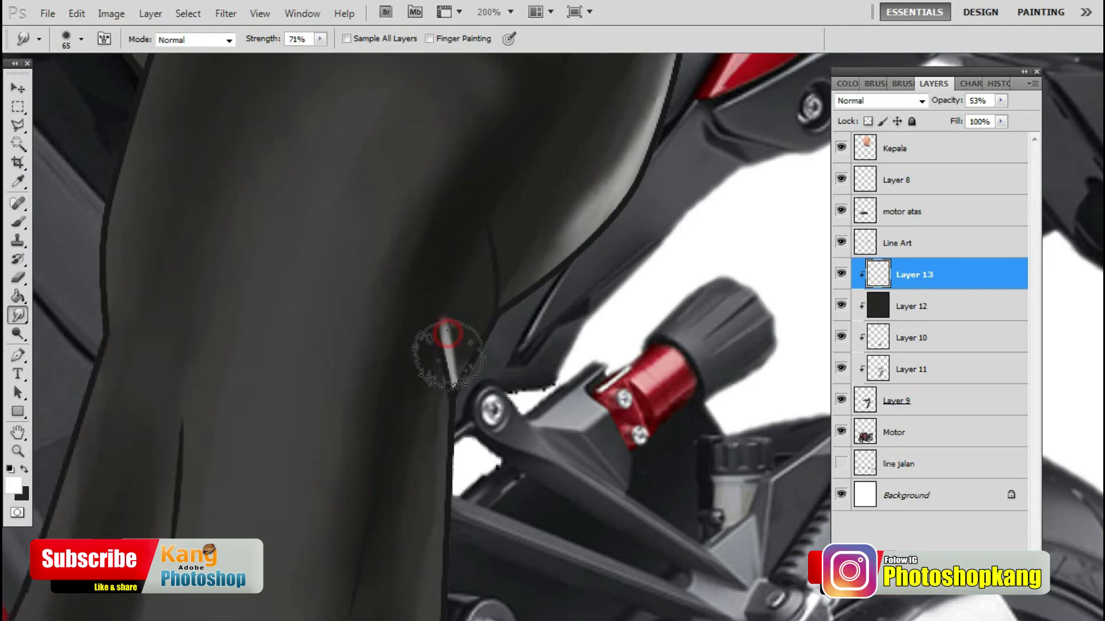
pyautogui.moveTo(469, 340); pyautogui.dragTo(508, 326)
pyautogui.moveTo(439, 377); pyautogui.dragTo(602, 345)
pyautogui.moveTo(380, 238); pyautogui.dragTo(385, 236)
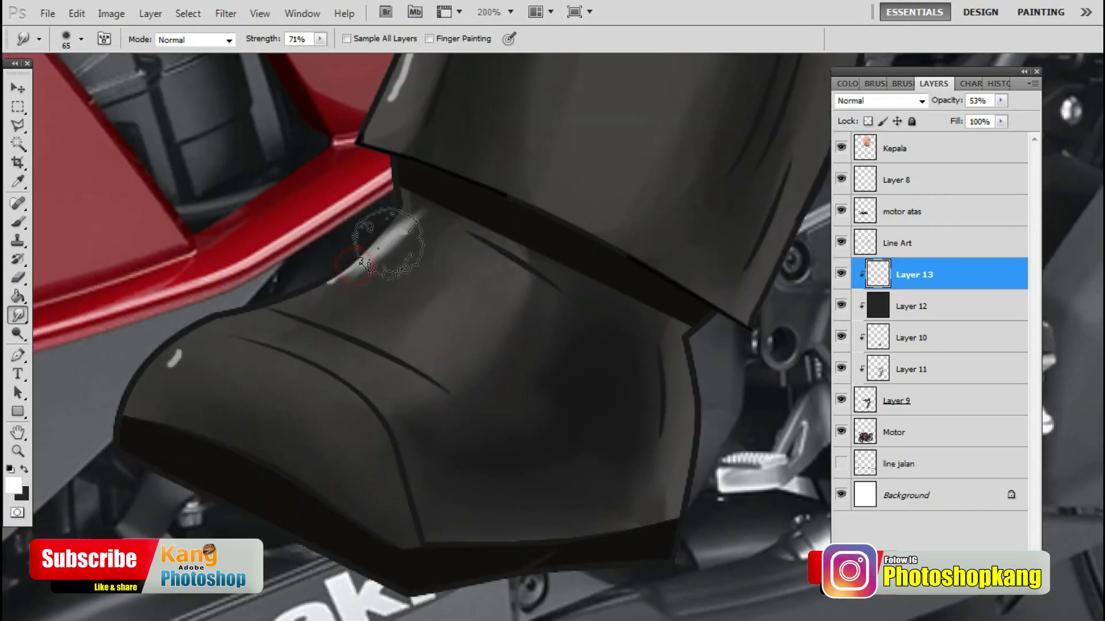
pyautogui.moveTo(380, 239)
pyautogui.mouseDown()
pyautogui.moveTo(127, 384)
pyautogui.moveTo(205, 312)
pyautogui.moveTo(173, 347)
pyautogui.mouseUp()
# Smooth and reshape the boot's left edges and the trouser leg's left edge.
pyautogui.moveTo(279, 279)
pyautogui.mouseDown()
pyautogui.moveTo(173, 345)
pyautogui.moveTo(132, 390)
pyautogui.moveTo(128, 451)
pyautogui.mouseUp()
pyautogui.moveTo(467, 184)
pyautogui.mouseDown()
pyautogui.moveTo(306, 408)
pyautogui.moveTo(306, 471)
pyautogui.mouseUp()
pyautogui.moveTo(259, 319); pyautogui.dragTo(182, 402)
pyautogui.moveTo(247, 299); pyautogui.dragTo(181, 399)
pyautogui.moveTo(241, 224)
pyautogui.mouseDown()
pyautogui.moveTo(190, 460)
pyautogui.moveTo(237, 395)
pyautogui.moveTo(266, 266)
pyautogui.mouseUp()
pyautogui.moveTo(288, 305); pyautogui.dragTo(231, 385)
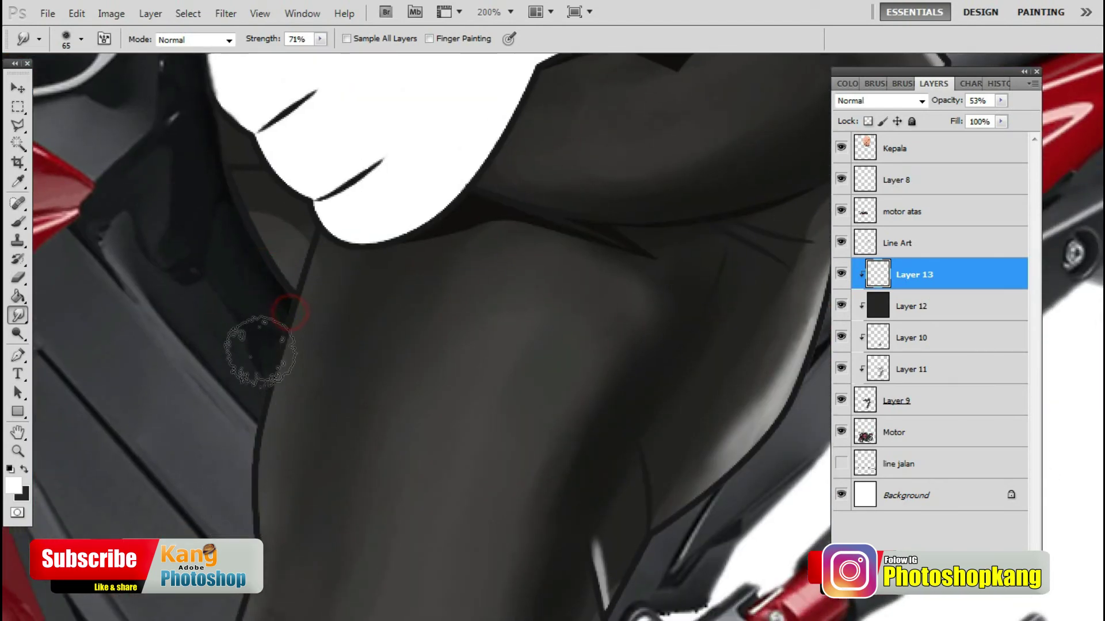
# Paint a white highlight down the leg edge and smudge it in.
pyautogui.click(17, 222)
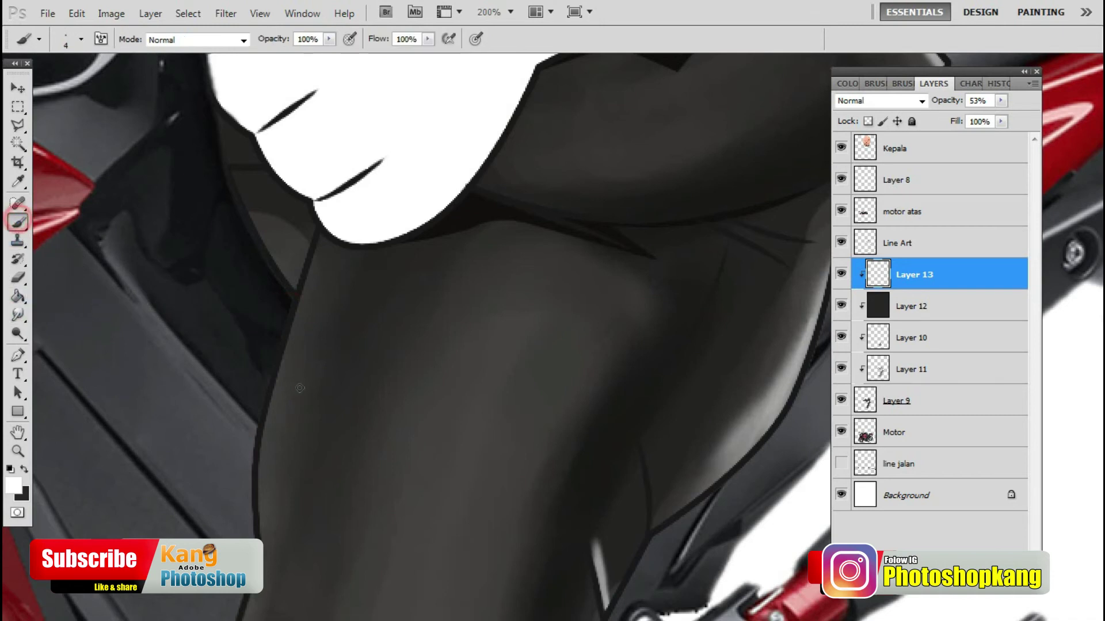
pyautogui.moveTo(288, 366)
pyautogui.mouseDown()
pyautogui.moveTo(268, 424)
pyautogui.moveTo(305, 253)
pyautogui.mouseUp()
pyautogui.click(17, 315)
pyautogui.moveTo(259, 495); pyautogui.dragTo(264, 387)
pyautogui.scroll(-3, 259, 385)
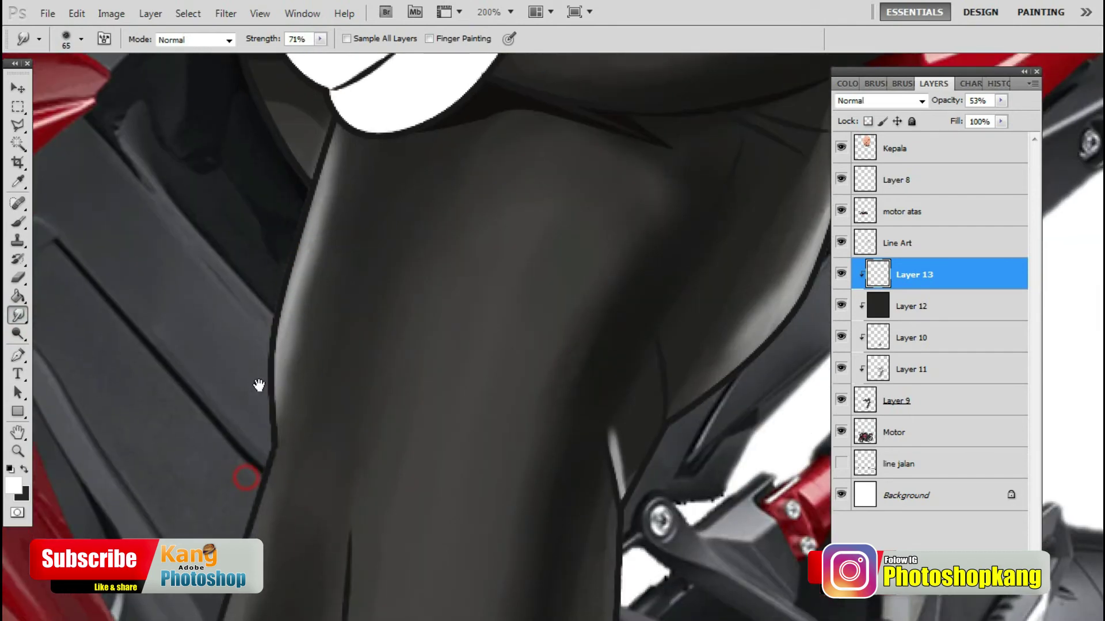
pyautogui.moveTo(262, 448)
pyautogui.mouseDown()
pyautogui.moveTo(264, 328)
pyautogui.moveTo(280, 356)
pyautogui.moveTo(283, 272)
pyautogui.mouseUp()
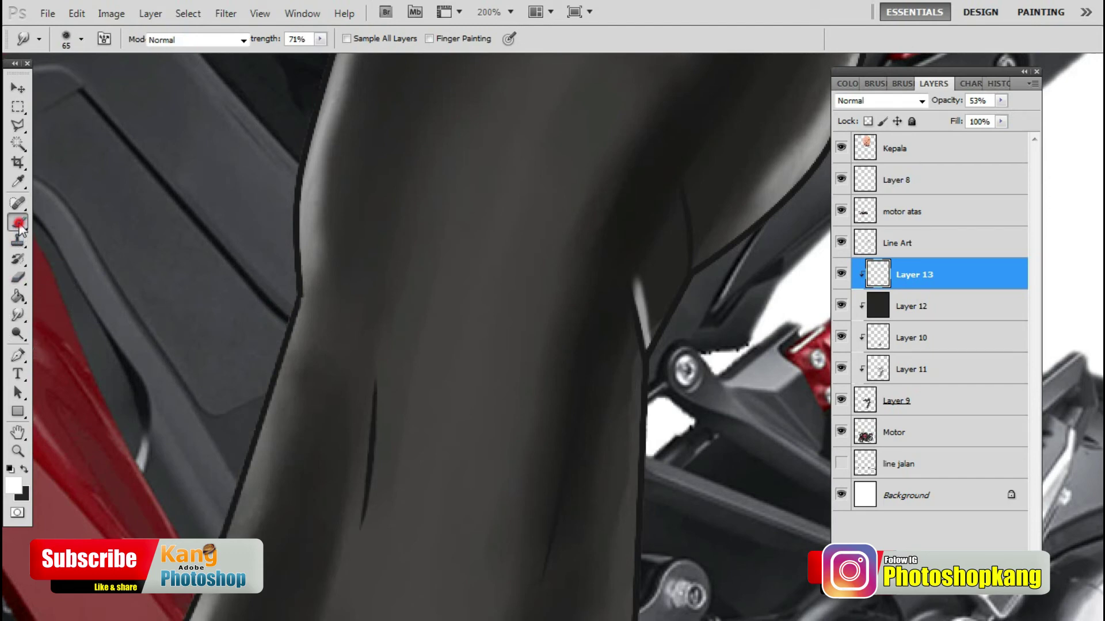
# Smudge the white marks on the lower trouser leg into soft upward streaks.
pyautogui.click(19, 224)
pyautogui.moveTo(444, 499); pyautogui.dragTo(421, 424)
pyautogui.moveTo(371, 495); pyautogui.dragTo(384, 338)
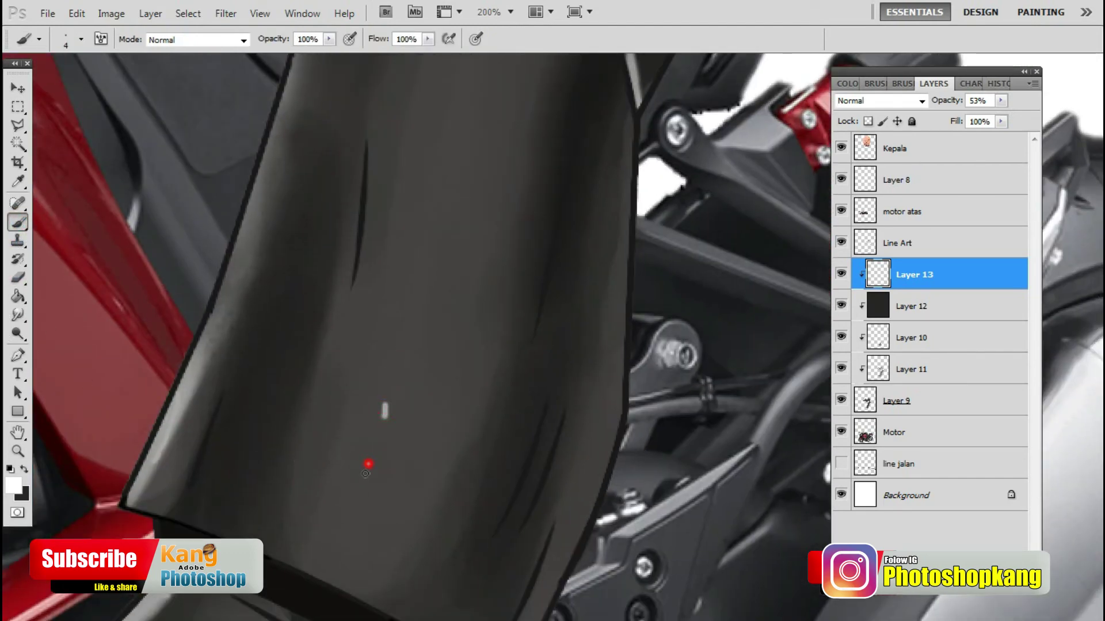
pyautogui.click(17, 316)
pyautogui.moveTo(391, 380); pyautogui.dragTo(363, 489)
pyautogui.moveTo(383, 403)
pyautogui.mouseDown()
pyautogui.moveTo(344, 508)
pyautogui.moveTo(383, 374)
pyautogui.moveTo(345, 518)
pyautogui.moveTo(383, 380)
pyautogui.mouseUp()
pyautogui.moveTo(369, 483)
pyautogui.mouseDown()
pyautogui.moveTo(385, 398)
pyautogui.moveTo(369, 431)
pyautogui.mouseUp()
pyautogui.rightClick(478, 256)
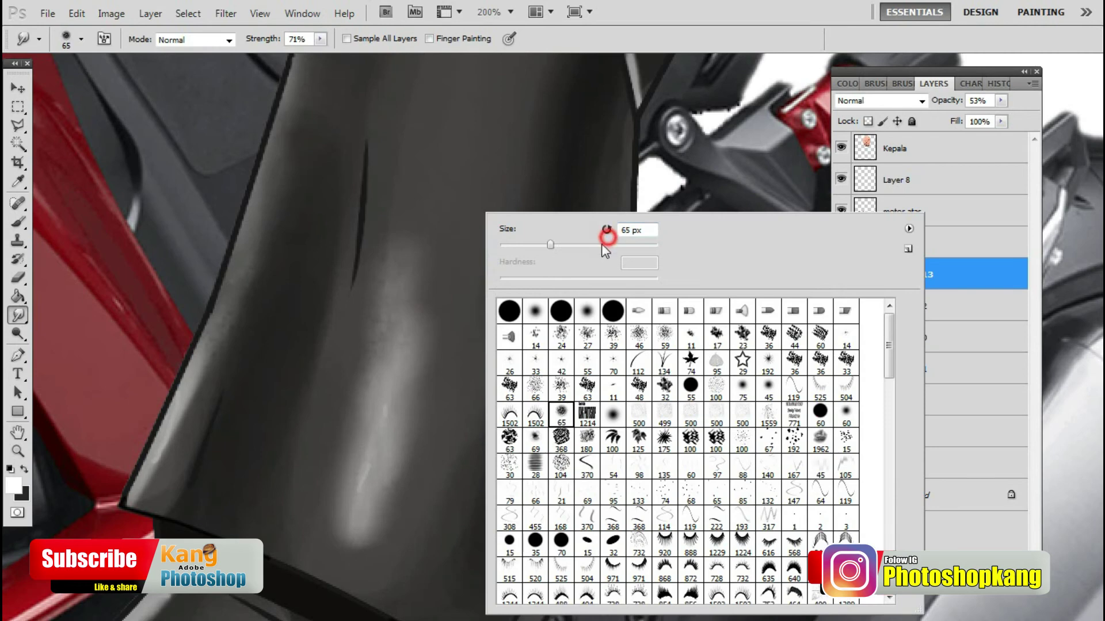
# Set the smudge brush to 38 px and stretch the cuff and collar highlights into streaks.
pyautogui.click(411, 308)
pyautogui.moveTo(307, 483); pyautogui.dragTo(305, 449)
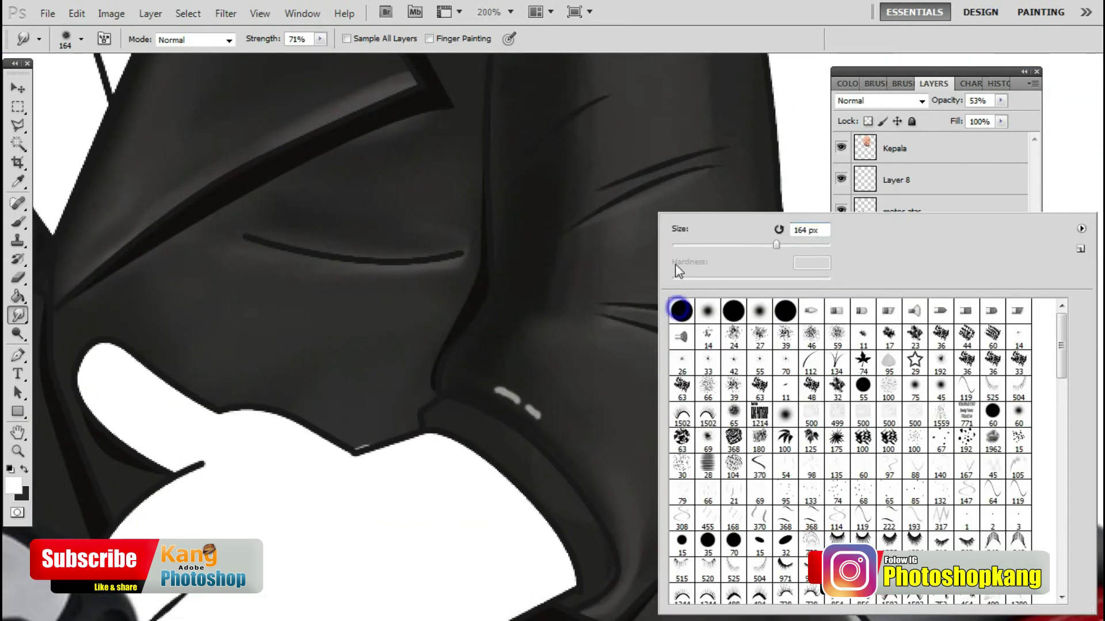
pyautogui.click(700, 243)
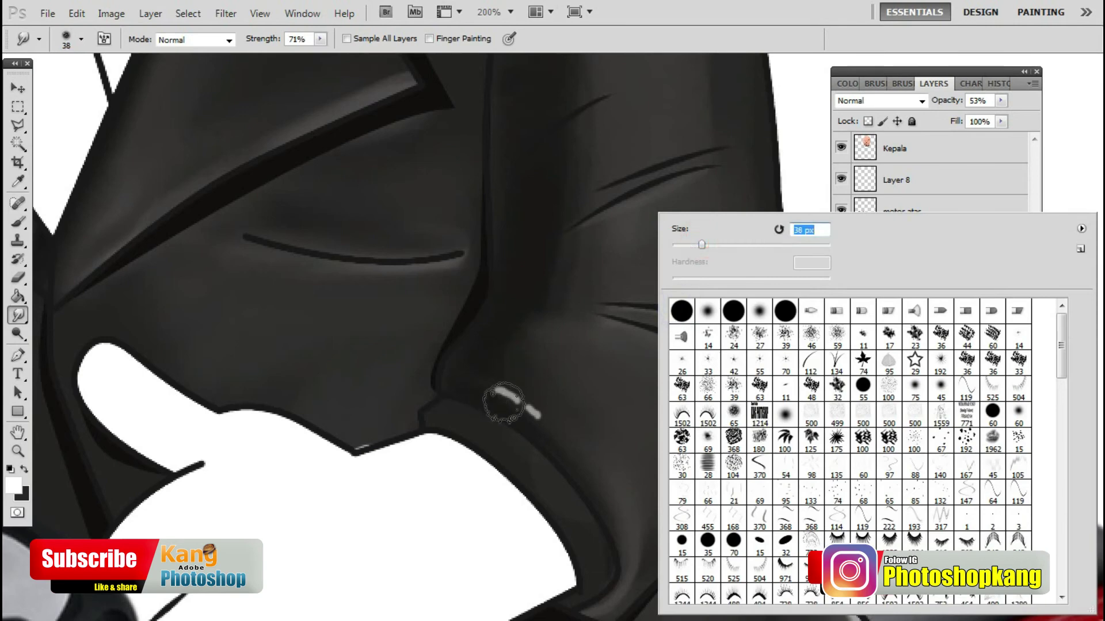
pyautogui.moveTo(501, 389); pyautogui.dragTo(581, 454)
pyautogui.moveTo(485, 385); pyautogui.dragTo(627, 495)
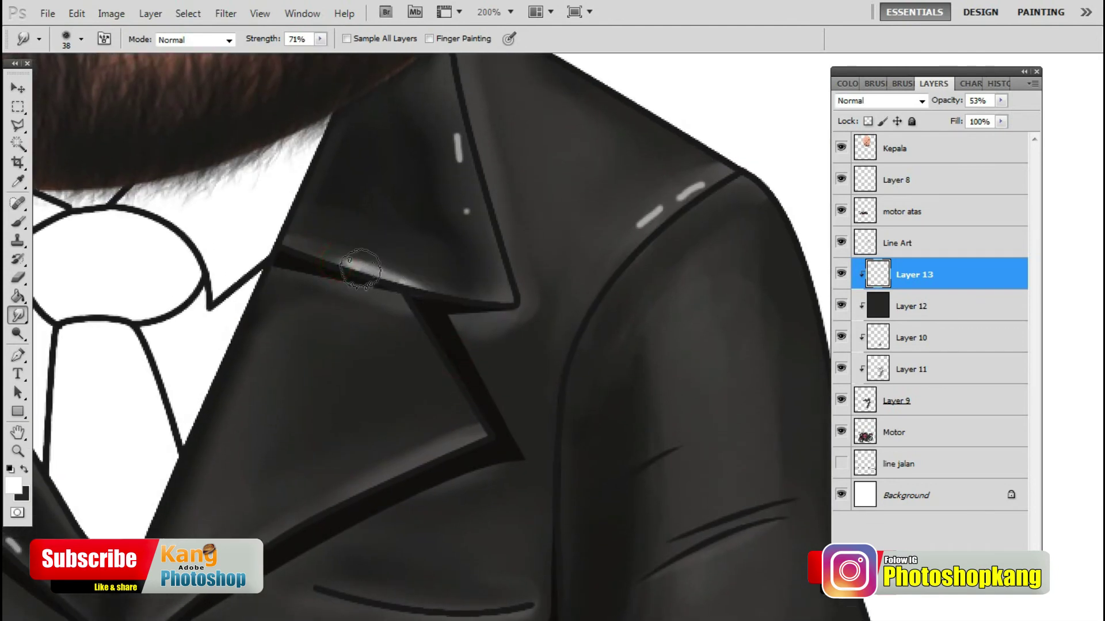
pyautogui.moveTo(366, 268)
pyautogui.mouseDown()
pyautogui.moveTo(346, 259)
pyautogui.moveTo(453, 291)
pyautogui.mouseUp()
pyautogui.moveTo(454, 125)
pyautogui.mouseDown()
pyautogui.moveTo(451, 173)
pyautogui.moveTo(474, 222)
pyautogui.mouseUp()
# Blend the shoulder and lapel highlights into single long streaks.
pyautogui.moveTo(650, 222); pyautogui.dragTo(699, 187)
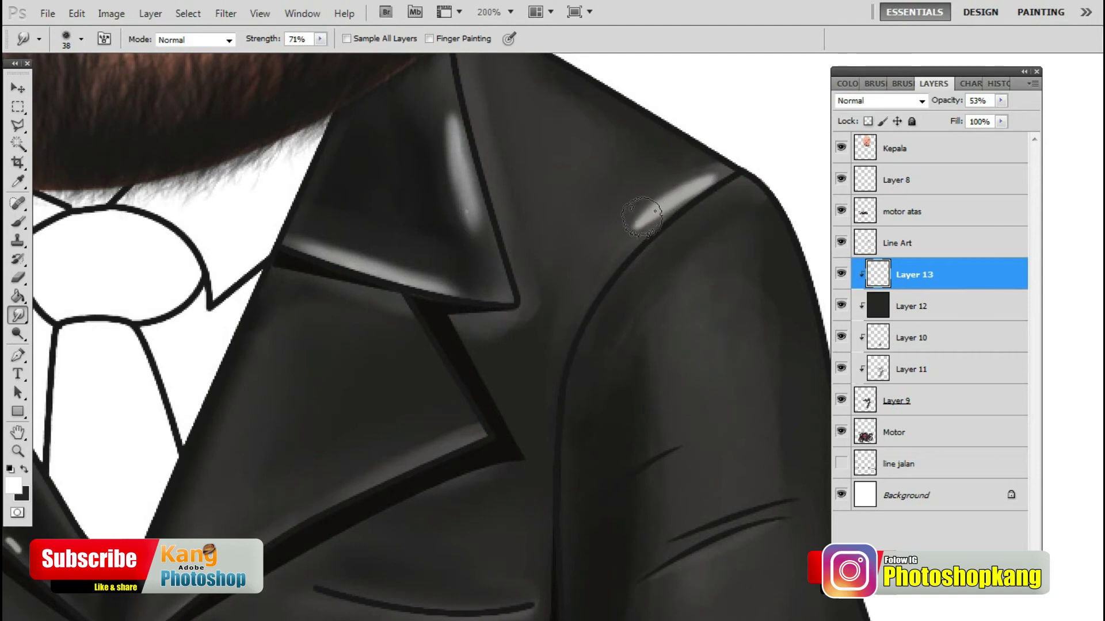
pyautogui.moveTo(189, 408); pyautogui.dragTo(614, 296)
pyautogui.moveTo(336, 288)
pyautogui.mouseDown()
pyautogui.moveTo(377, 363)
pyautogui.moveTo(463, 444)
pyautogui.mouseUp()
pyautogui.moveTo(366, 370); pyautogui.dragTo(313, 290)
pyautogui.moveTo(115, 222); pyautogui.dragTo(214, 257)
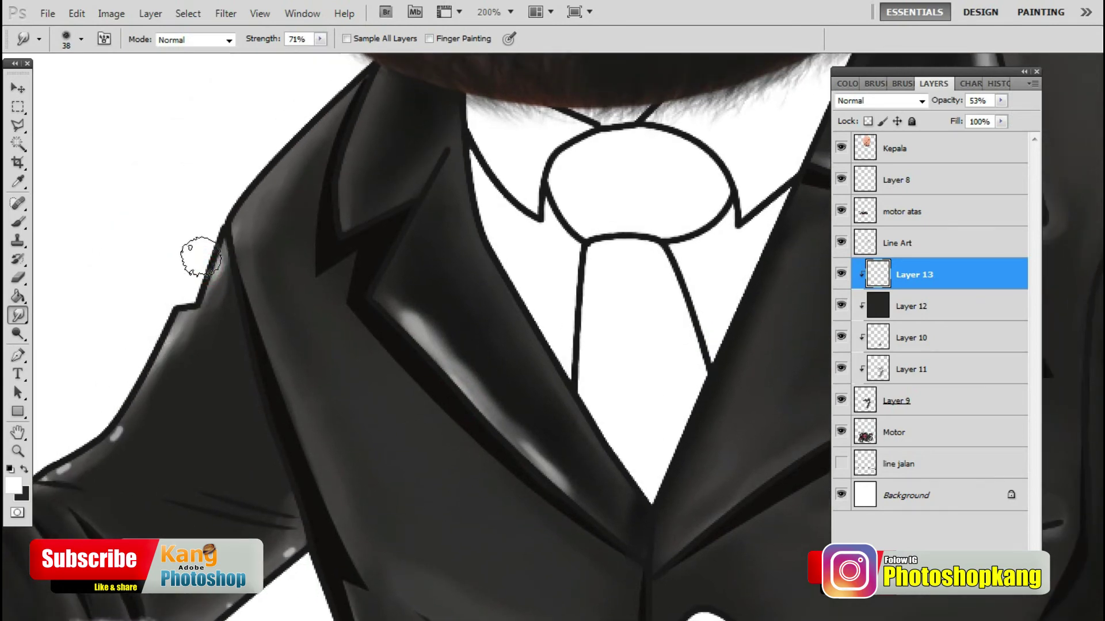
pyautogui.moveTo(107, 446)
pyautogui.mouseDown()
pyautogui.moveTo(252, 270)
pyautogui.moveTo(147, 322)
pyautogui.mouseUp()
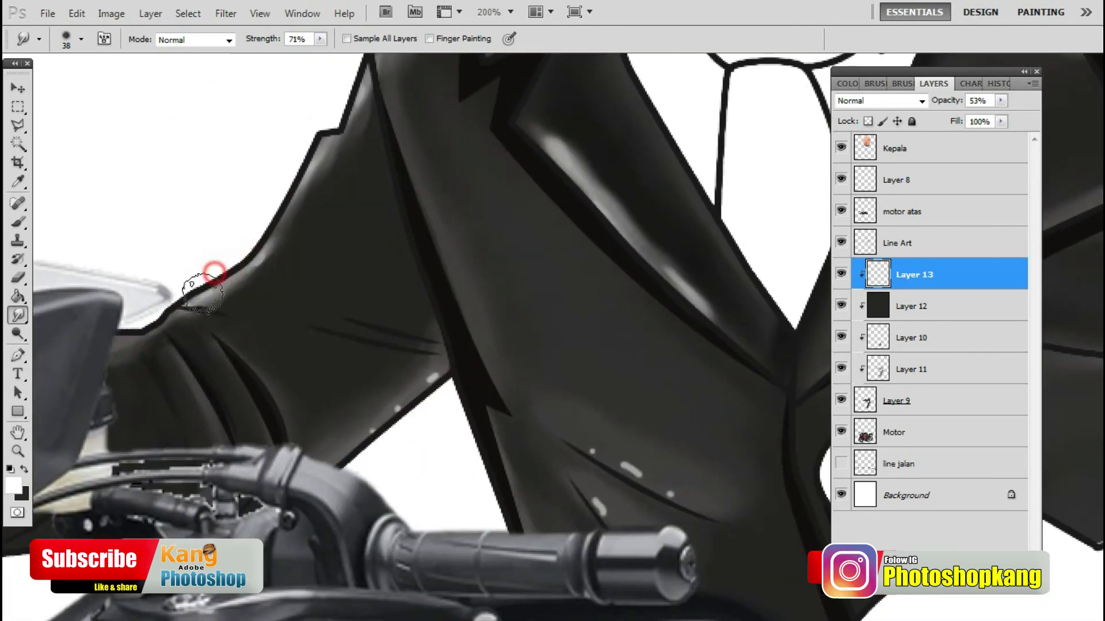
# Smudge away small bright marks on the shoulder, lapel and jacket above the handlebar.
pyautogui.moveTo(416, 384); pyautogui.dragTo(387, 426)
pyautogui.moveTo(424, 375)
pyautogui.mouseDown()
pyautogui.moveTo(382, 435)
pyautogui.moveTo(255, 280)
pyautogui.mouseUp()
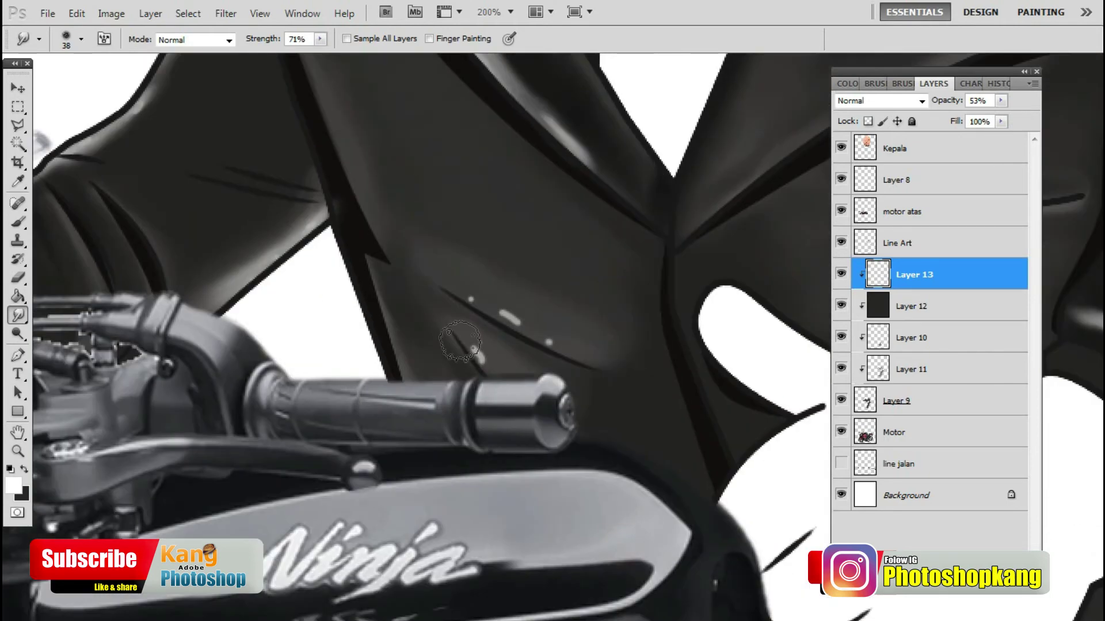
pyautogui.moveTo(469, 360)
pyautogui.mouseDown()
pyautogui.moveTo(438, 327)
pyautogui.moveTo(547, 336)
pyautogui.moveTo(471, 305)
pyautogui.moveTo(601, 365)
pyautogui.mouseUp()
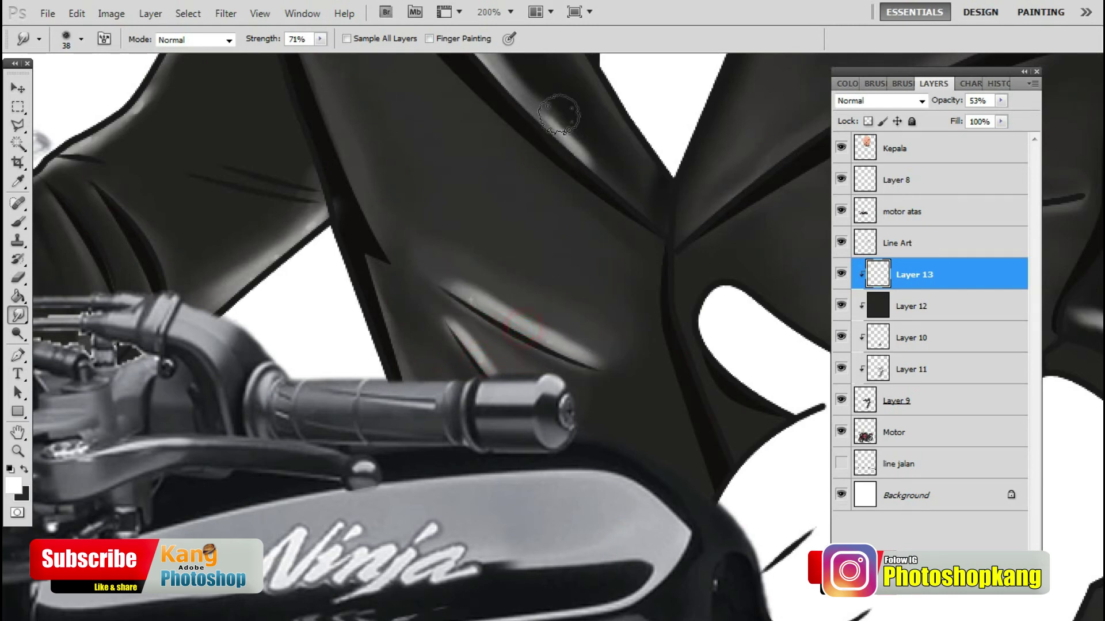
pyautogui.hotkey('ctrl', '-')
pyautogui.scroll(2, 547, 278)
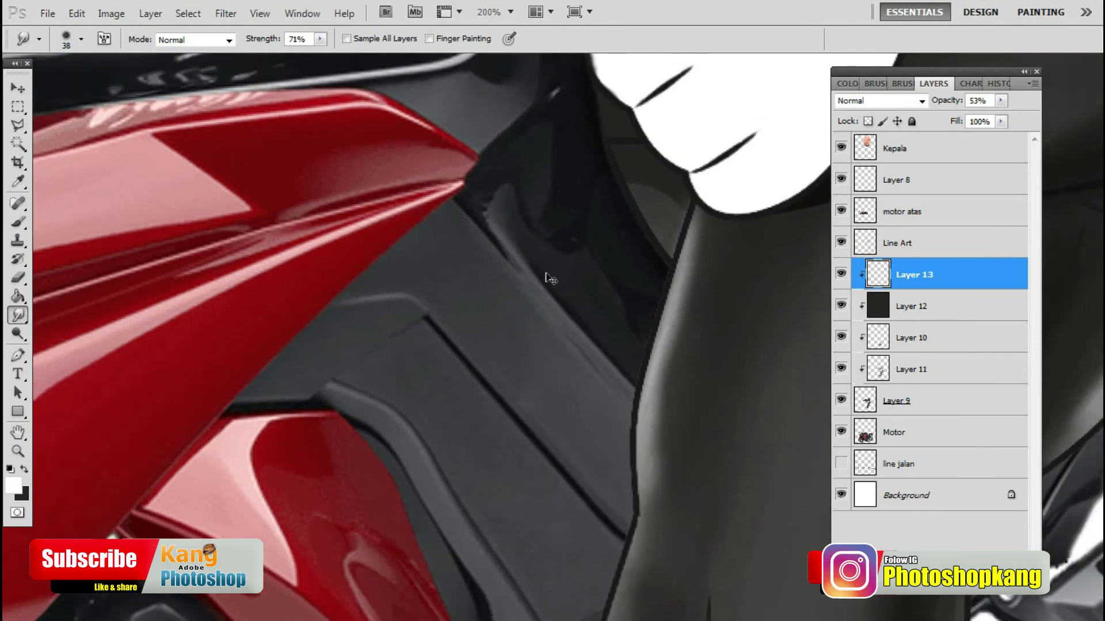
pyautogui.scroll(2, 551, 279)
pyautogui.scroll(-3, 550, 279)
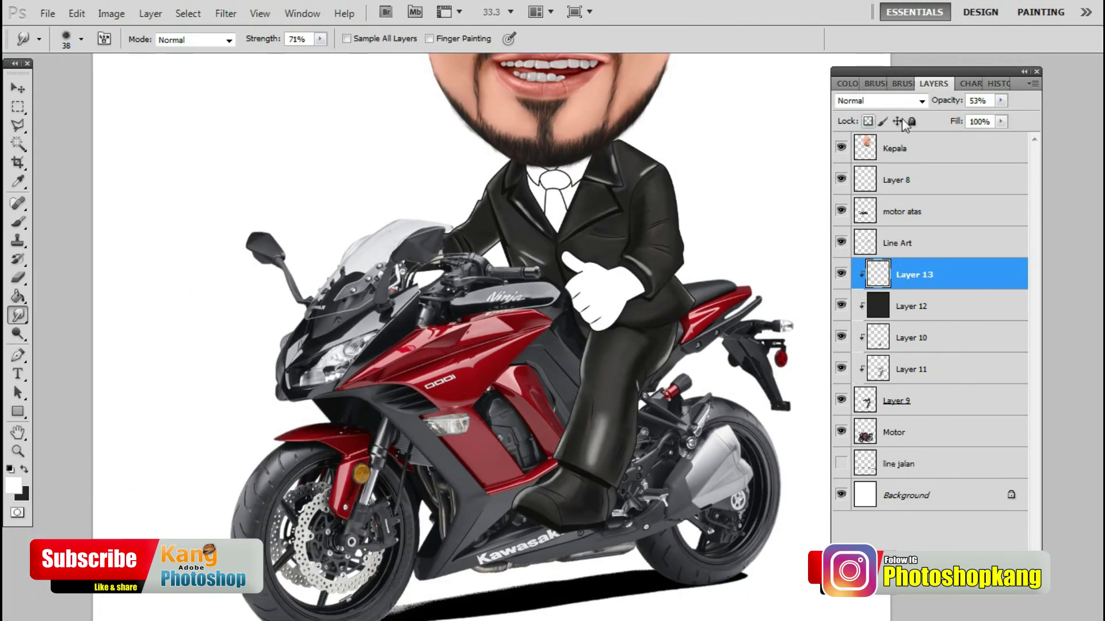
# Move Layer 13 beneath Layer 12 and set its opacity to 30%.
pyautogui.moveTo(918, 280); pyautogui.dragTo(924, 325)
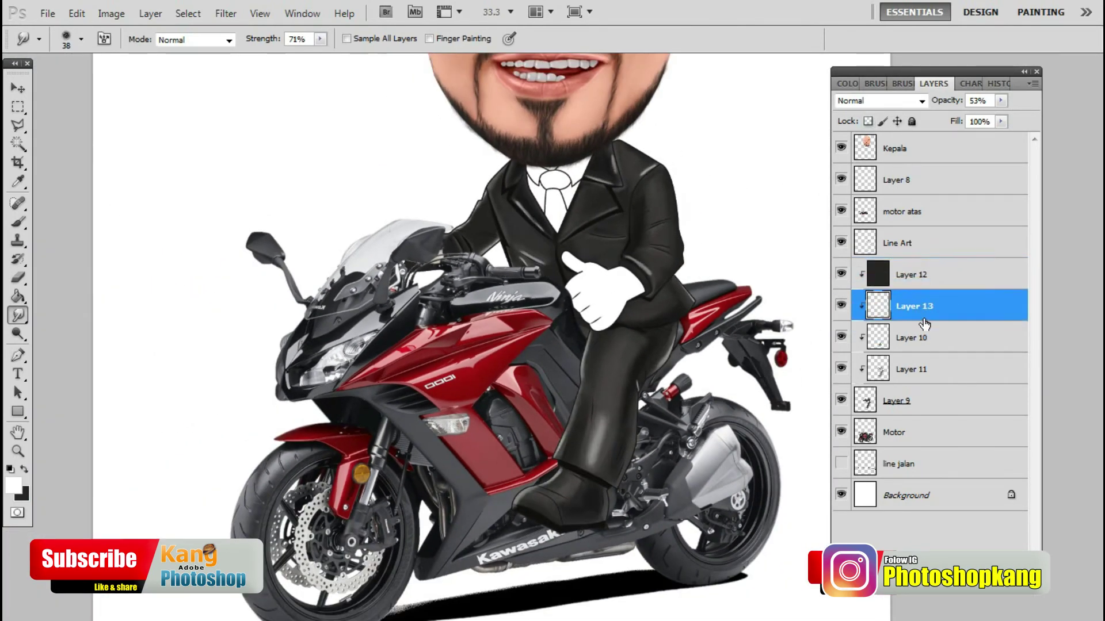
pyautogui.scroll(1, 684, 271)
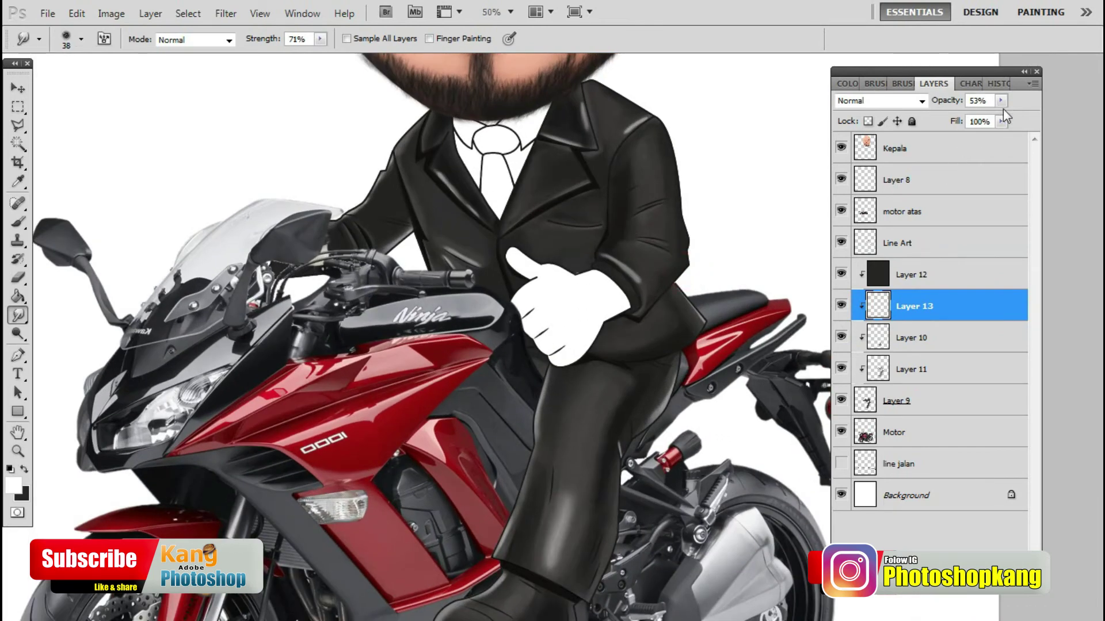
pyautogui.moveTo(984, 115); pyautogui.dragTo(981, 118)
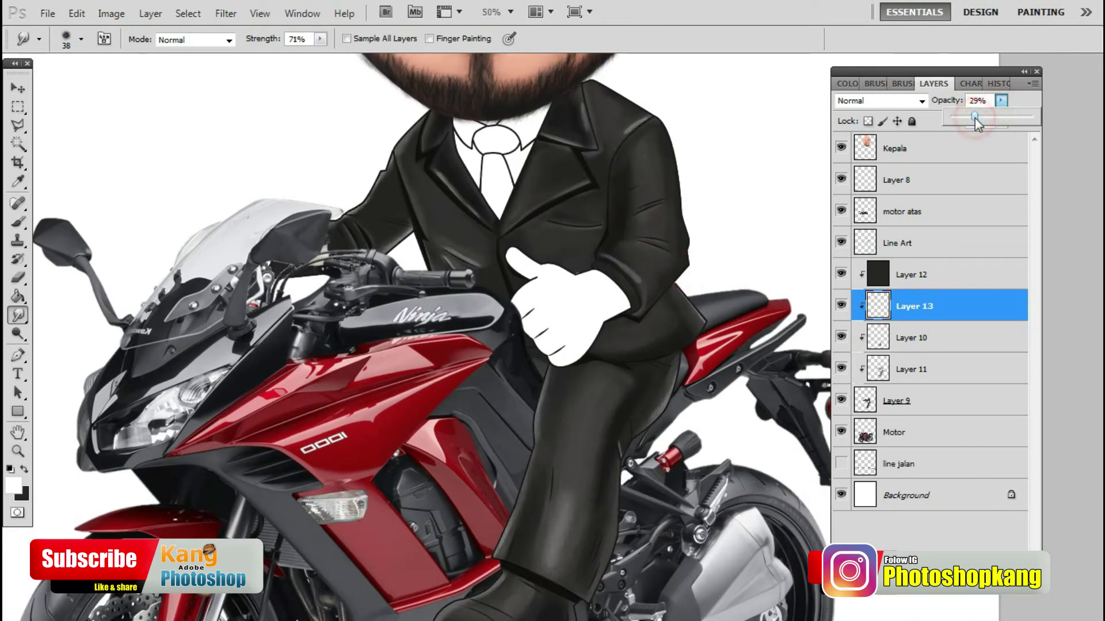
pyautogui.moveTo(974, 118); pyautogui.dragTo(976, 117)
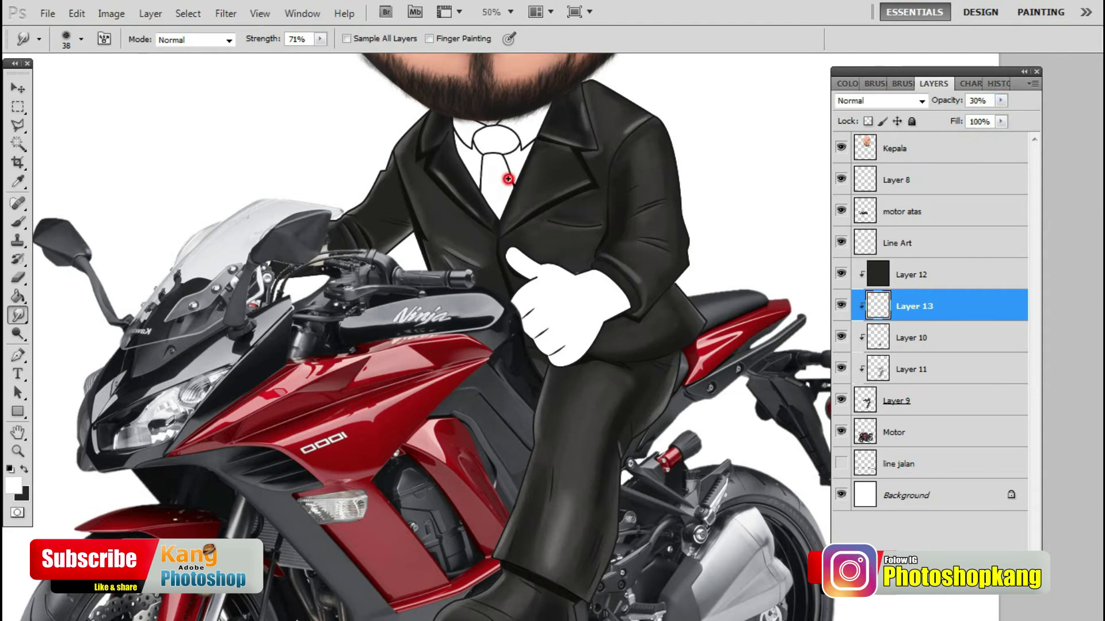
pyautogui.scroll(3, 506, 178)
# Smudge the lapel highlight edge and erase shading on the lower-left jacket with a 66 px eraser.
pyautogui.moveTo(242, 199); pyautogui.dragTo(384, 345)
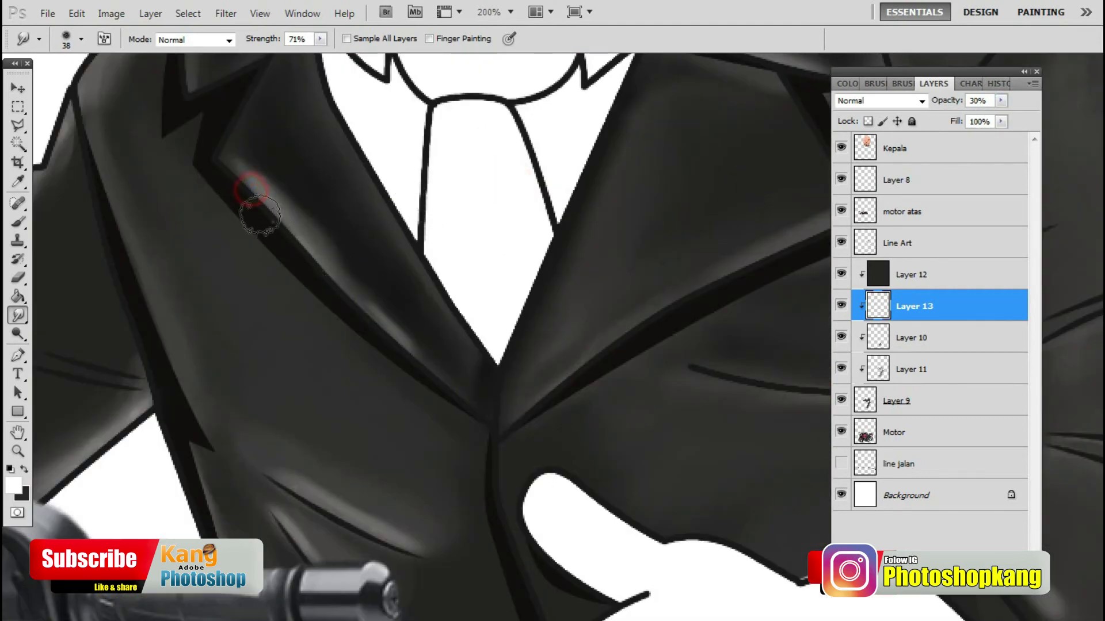
pyautogui.click(18, 277)
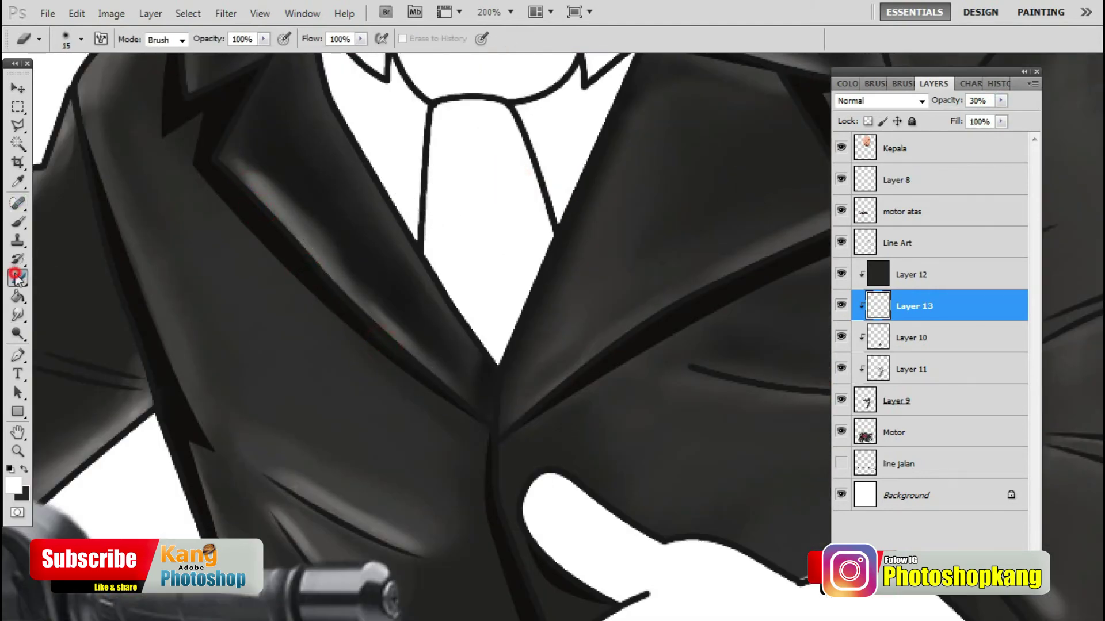
pyautogui.rightClick(250, 150)
pyautogui.click(322, 182)
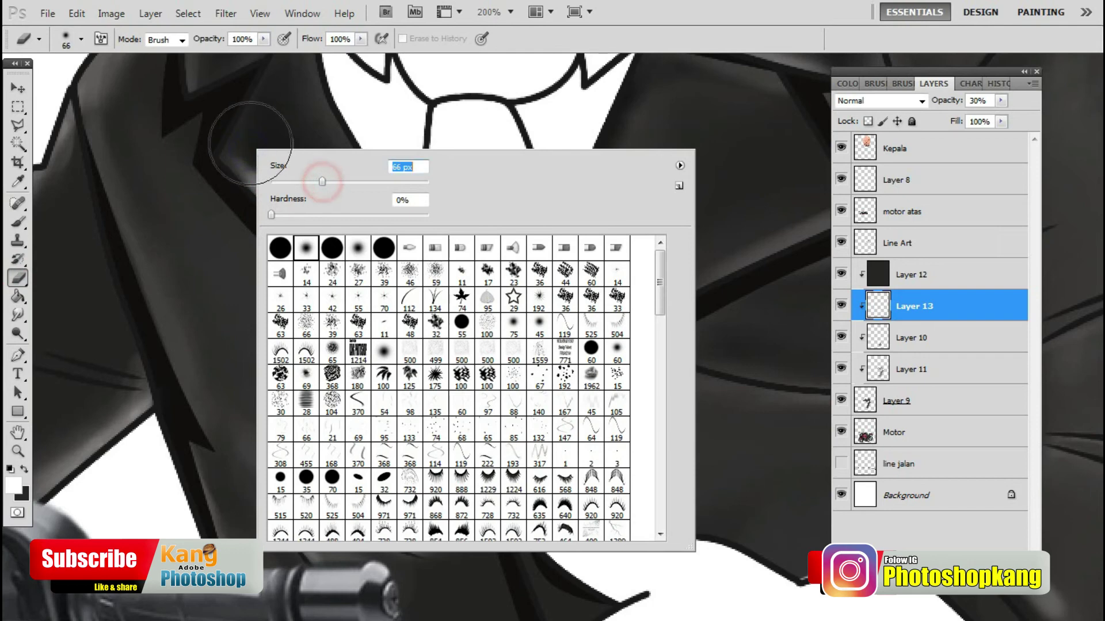
pyautogui.press('Return')
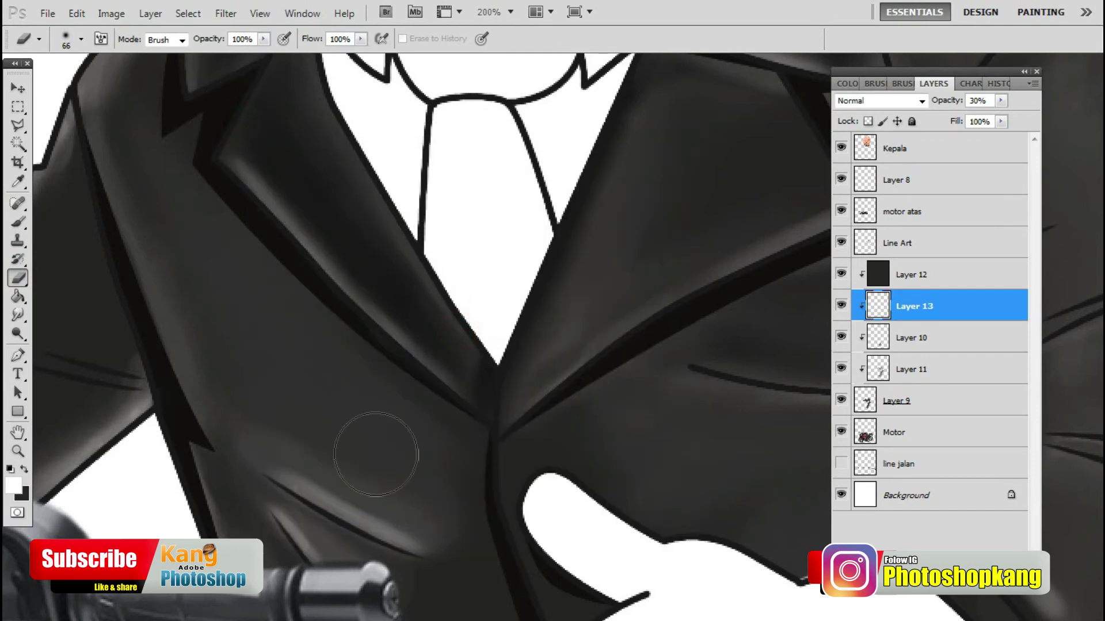
pyautogui.moveTo(320, 456); pyautogui.dragTo(414, 486)
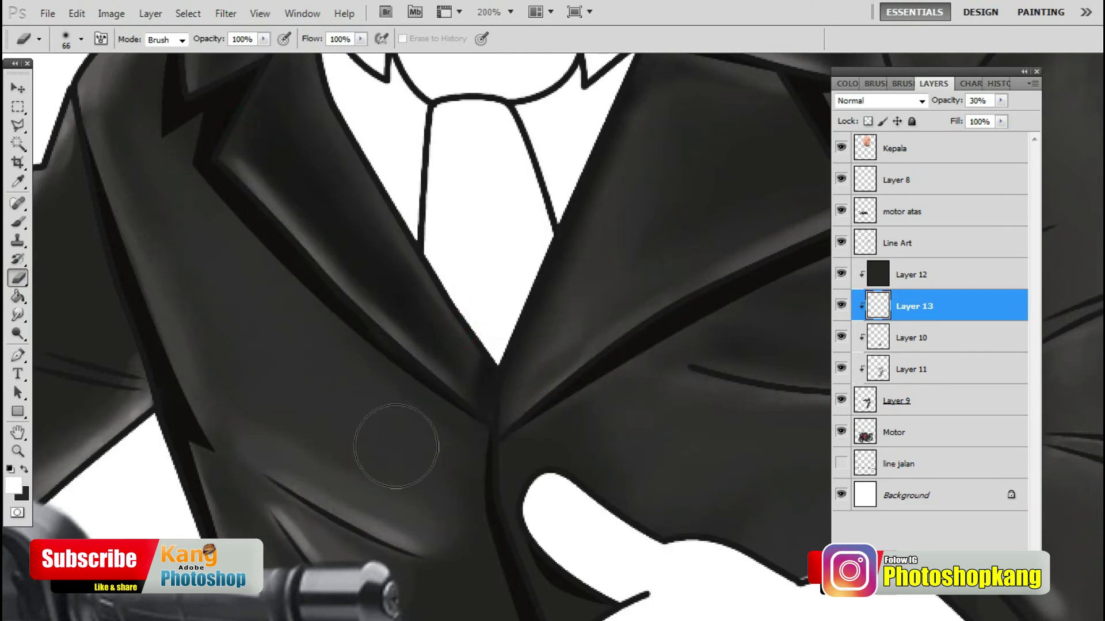
# With a smaller eraser, erase the highlight along the upper lapel edge.
pyautogui.rightClick(396, 443)
pyautogui.moveTo(448, 245); pyautogui.dragTo(433, 245)
pyautogui.click(295, 511)
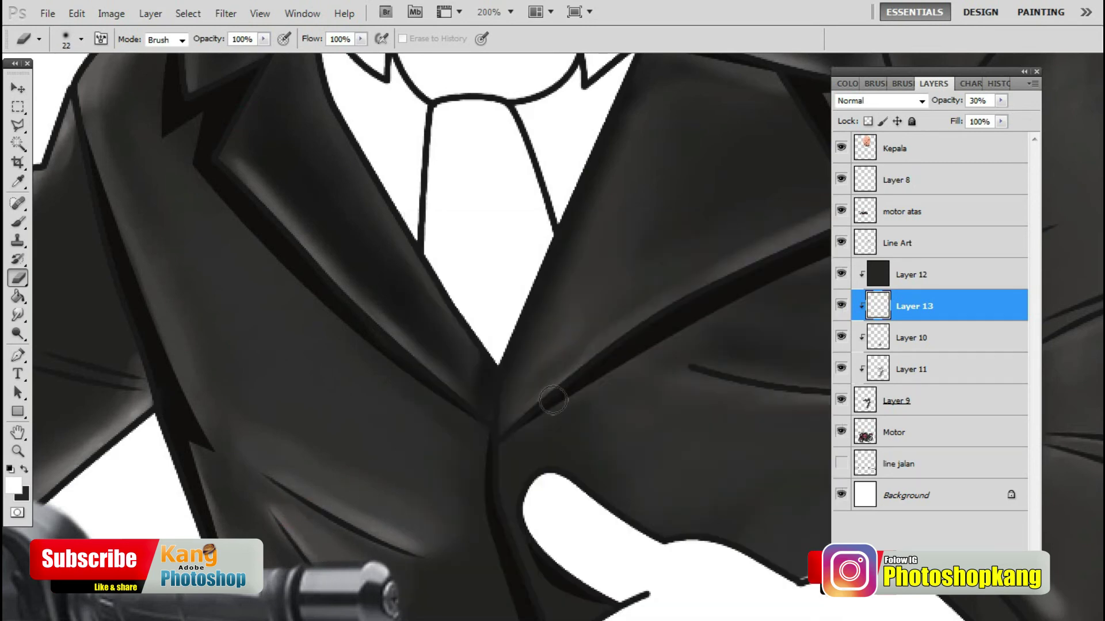
pyautogui.moveTo(490, 422); pyautogui.dragTo(412, 426)
pyautogui.moveTo(383, 185); pyautogui.dragTo(543, 239)
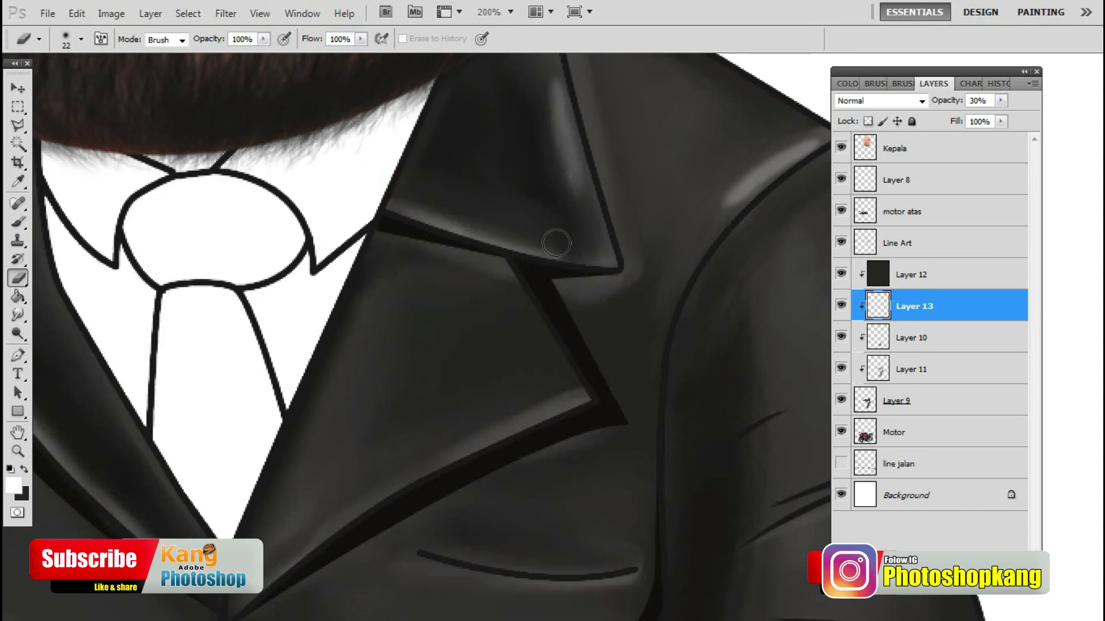
pyautogui.click(555, 198)
# Fade the highlights on the shoulder seam and the curved cuff ridge.
pyautogui.moveTo(710, 189); pyautogui.dragTo(541, 319)
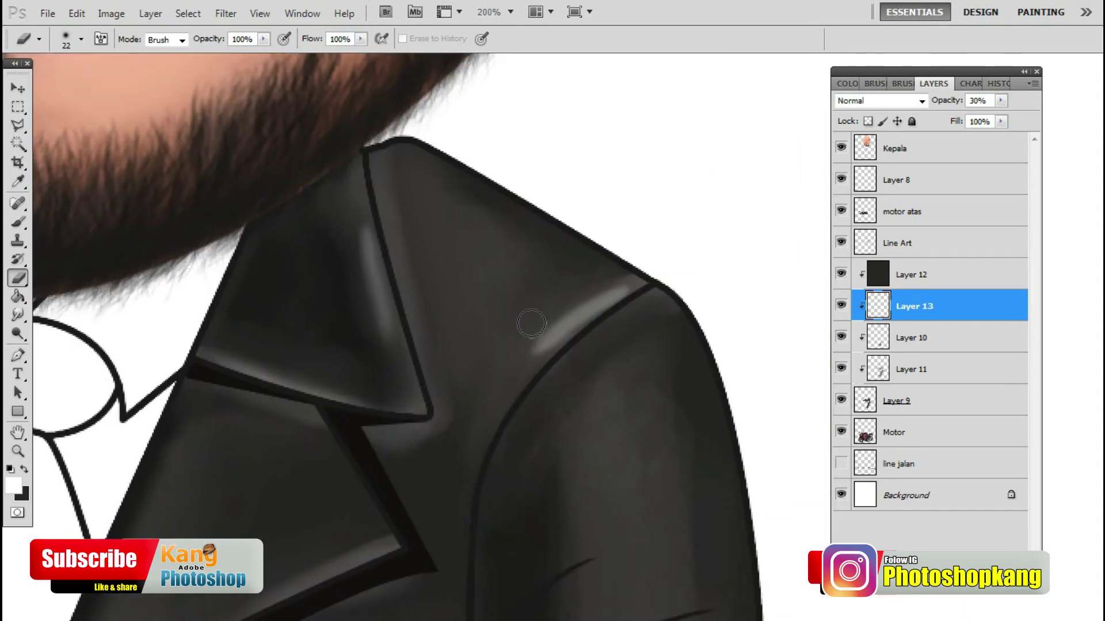
pyautogui.moveTo(623, 272); pyautogui.dragTo(642, 292)
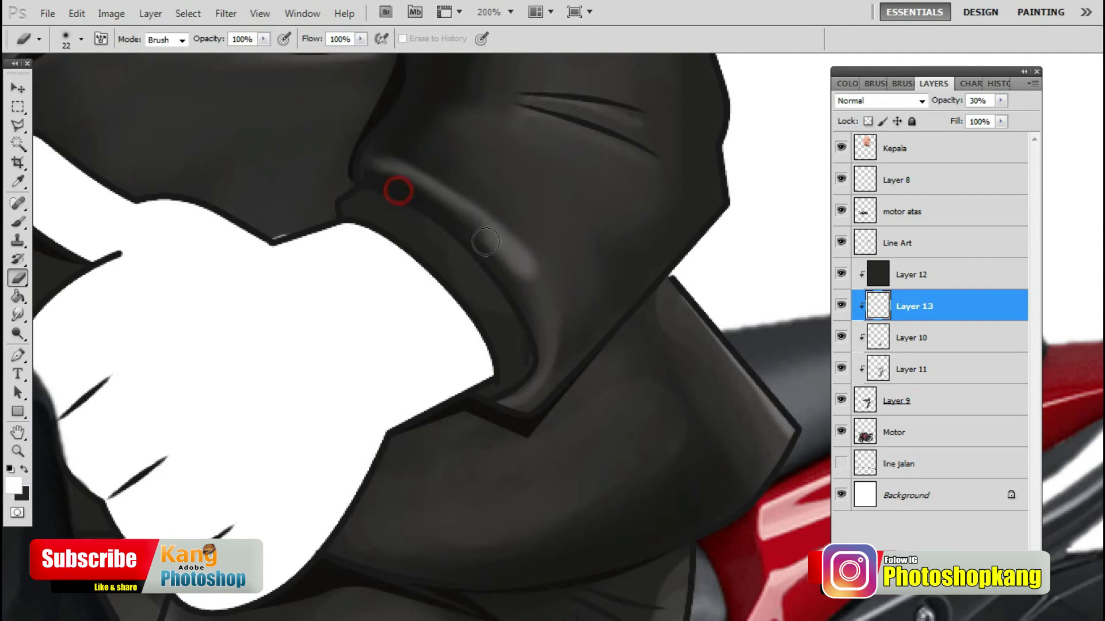
pyautogui.moveTo(401, 200); pyautogui.dragTo(541, 277)
pyautogui.moveTo(385, 142); pyautogui.dragTo(396, 187)
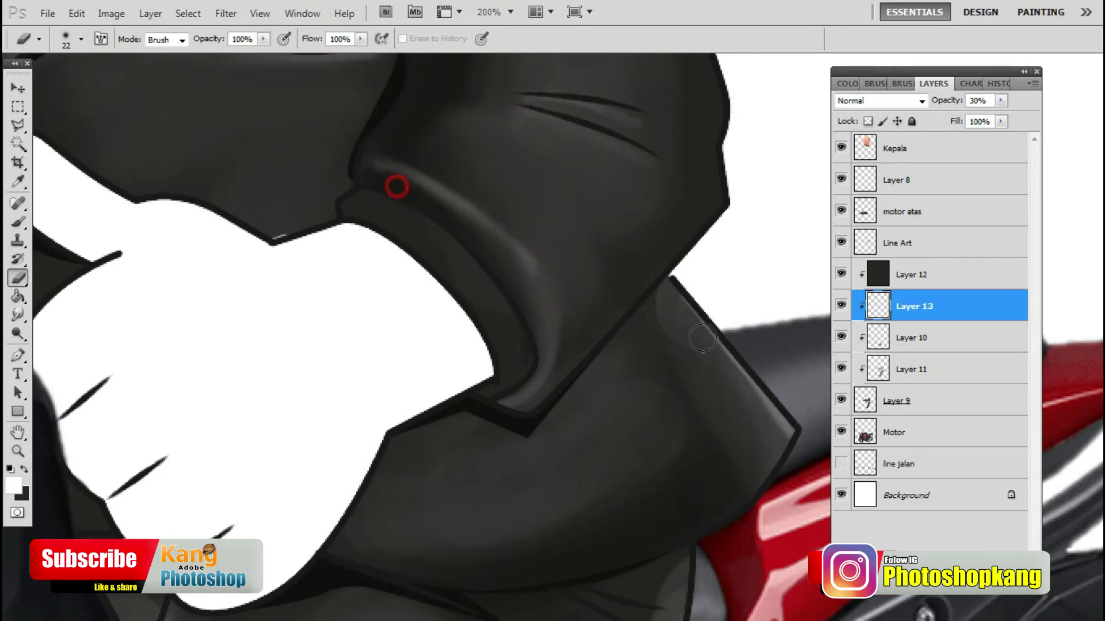
# Soften the light streak on the trouser leg, then zoom out to the whole bike.
pyautogui.moveTo(462, 366); pyautogui.dragTo(529, 239)
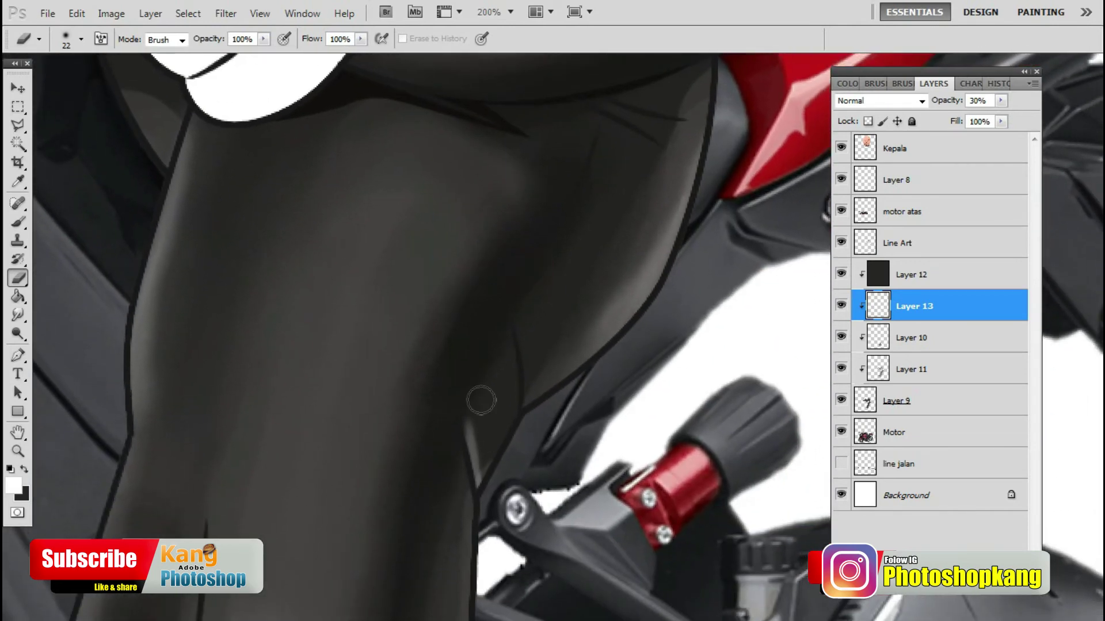
pyautogui.moveTo(491, 436); pyautogui.dragTo(506, 296)
pyautogui.moveTo(348, 363); pyautogui.dragTo(596, 383)
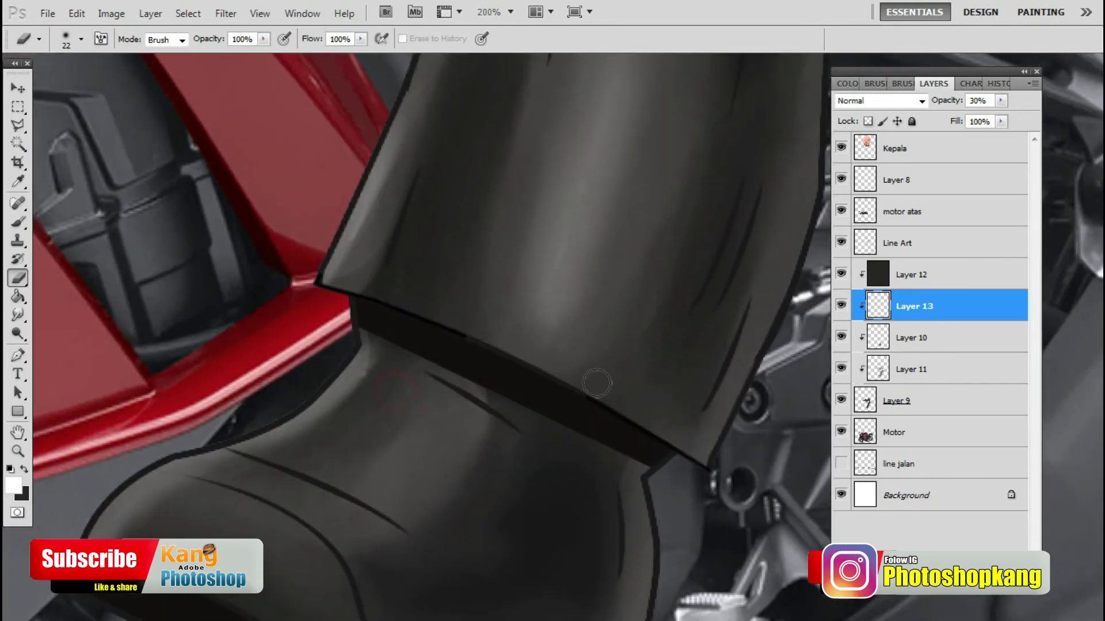
pyautogui.hotkey('ctrl', '0')
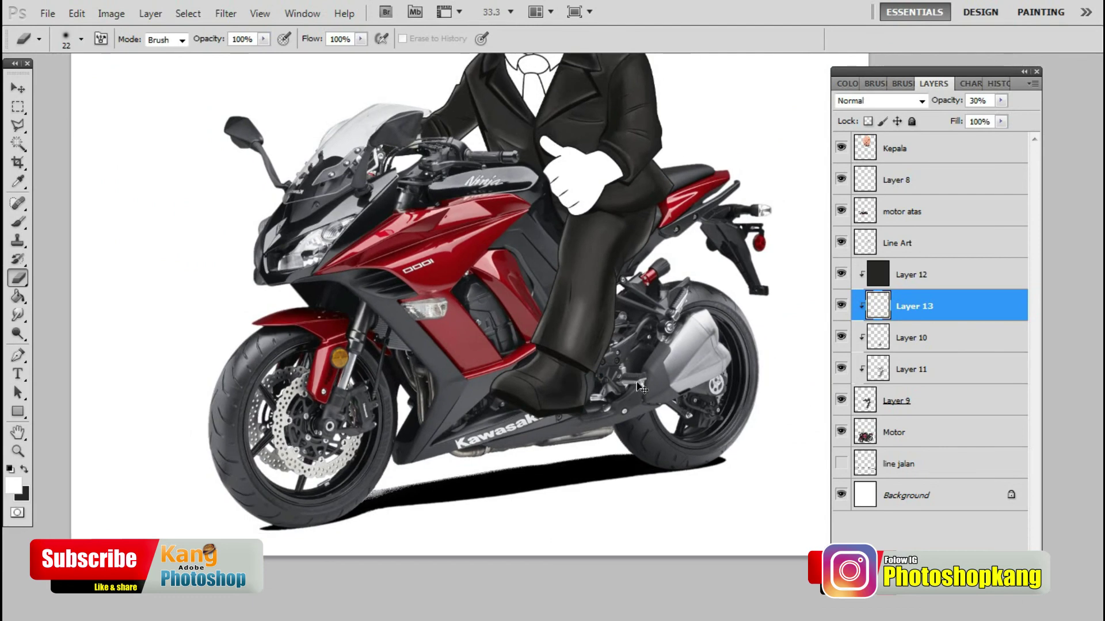
# Merge Layers 9 through 12 into one Layer 12, then add an empty Layer 13 above Motor.
pyautogui.moveTo(487, 236); pyautogui.dragTo(383, 511)
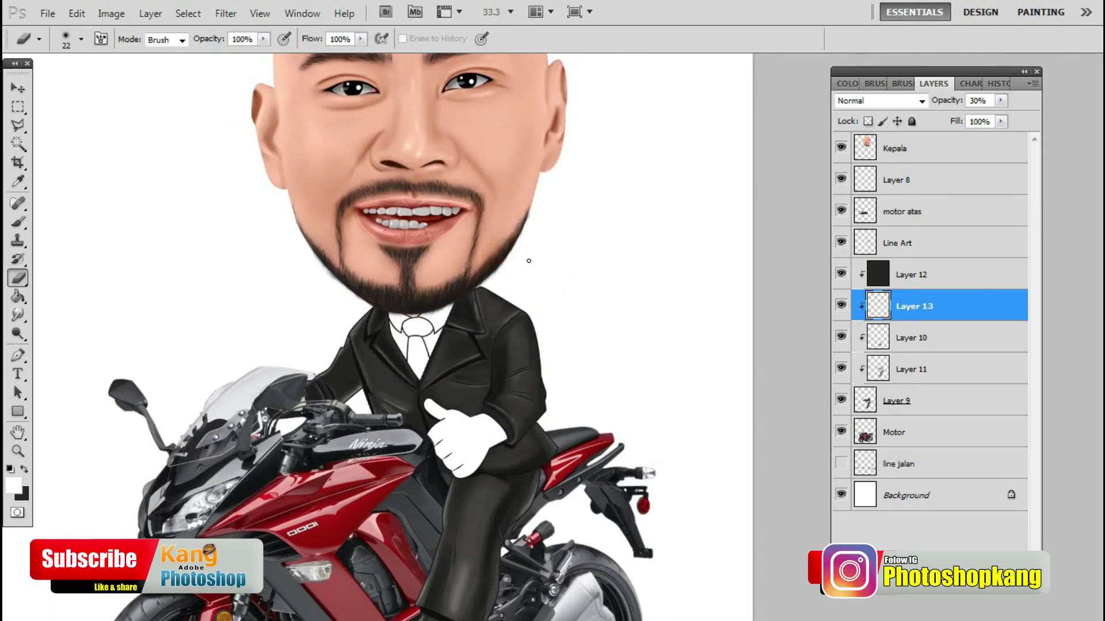
pyautogui.moveTo(528, 261); pyautogui.dragTo(499, 387)
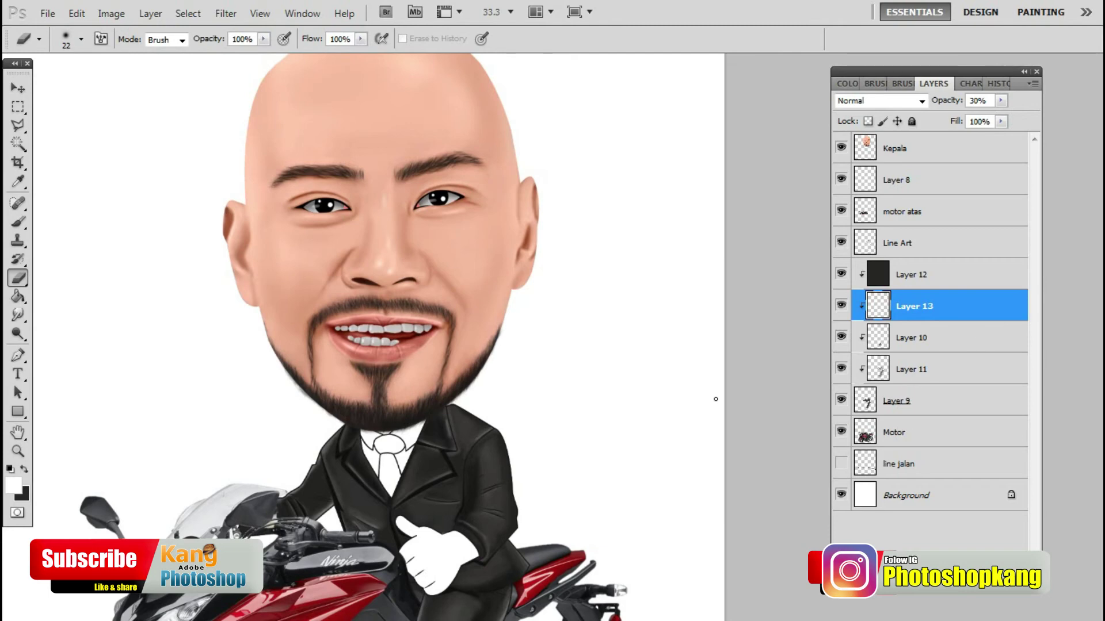
pyautogui.moveTo(508, 435); pyautogui.dragTo(480, 265)
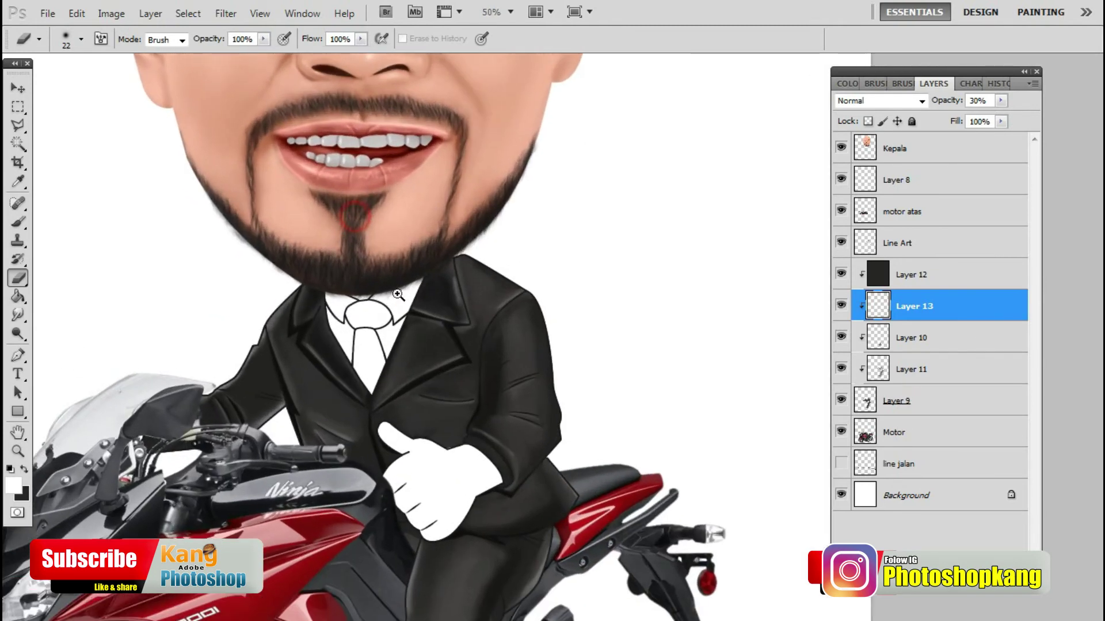
pyautogui.scroll(3, 380, 246)
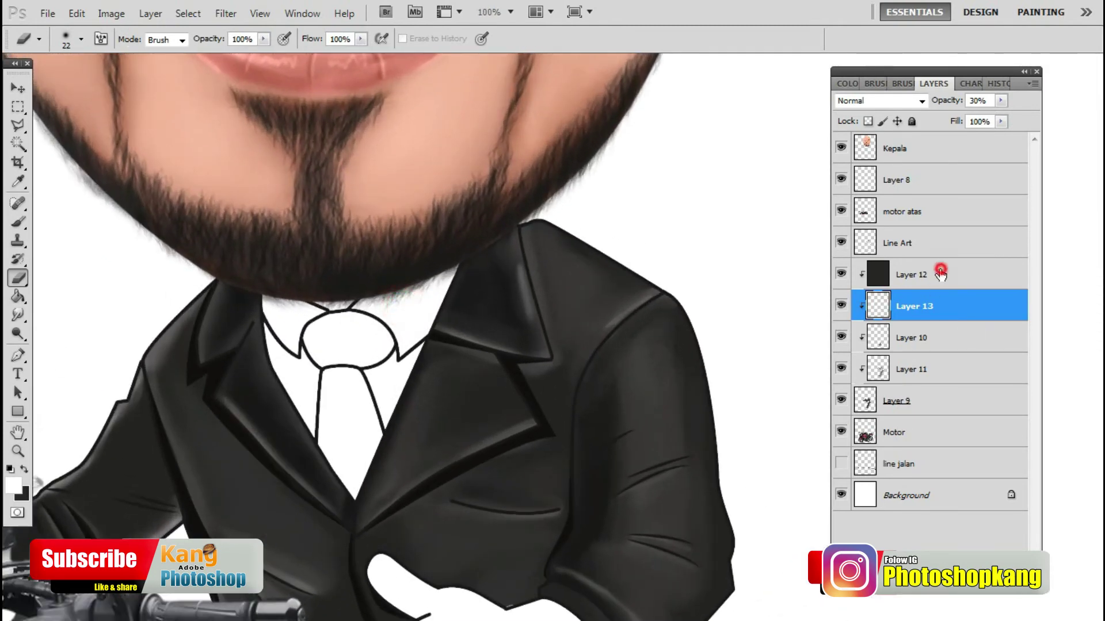
pyautogui.click(940, 274)
pyautogui.keyDown('shift'); pyautogui.click(921, 399); pyautogui.keyUp('shift')
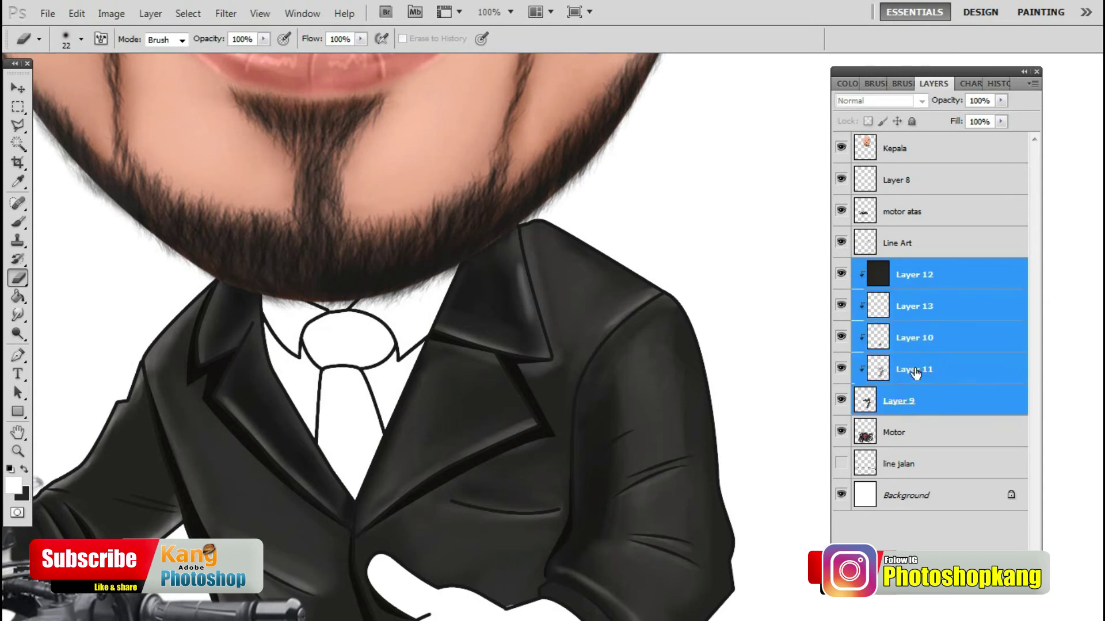
pyautogui.rightClick(905, 401)
pyautogui.click(950, 348)
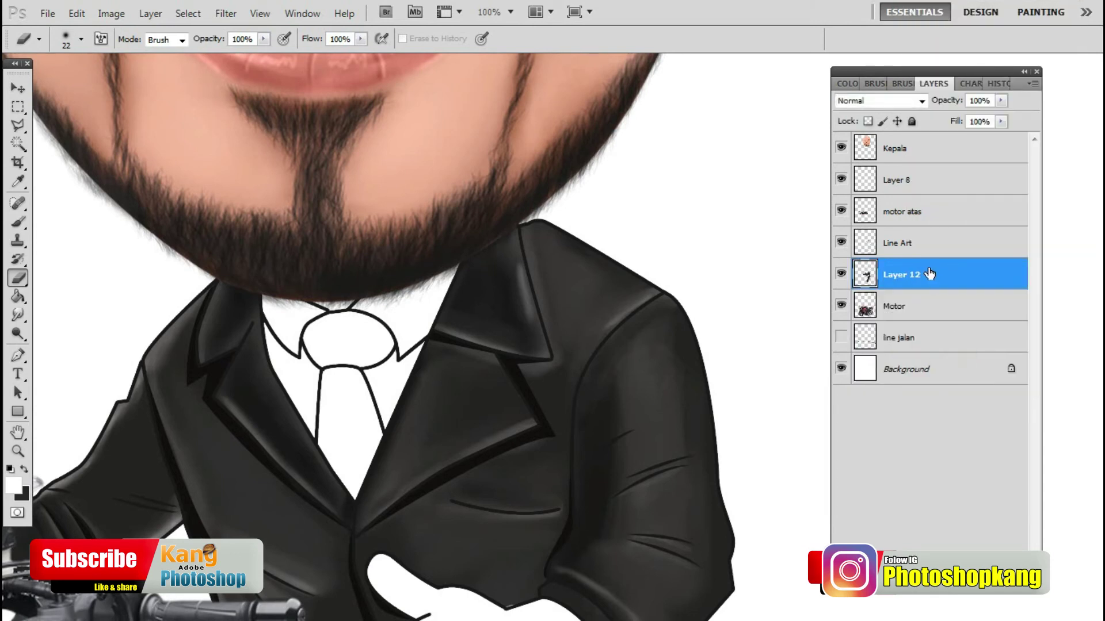
pyautogui.click(925, 306)
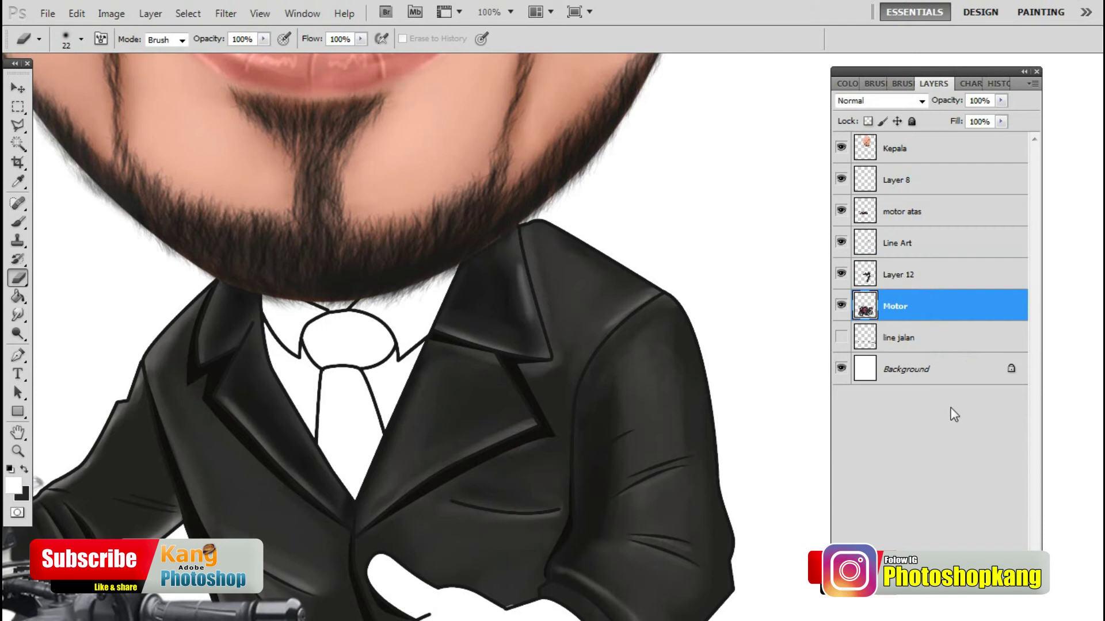
pyautogui.hotkey('ctrl', 'shift', 'alt', 'n')
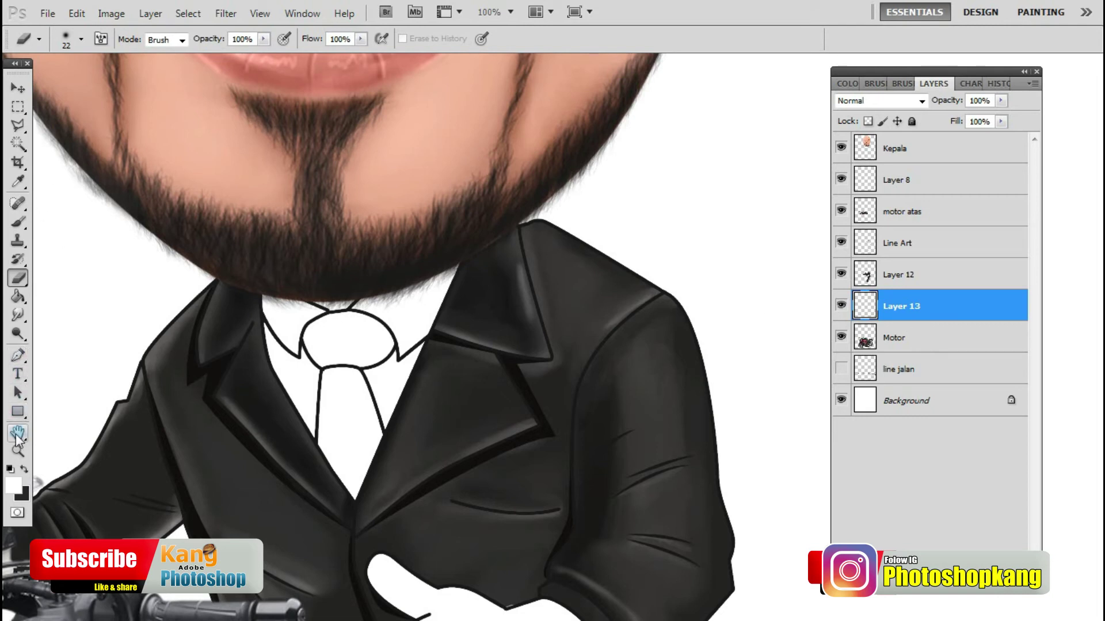
# Set the foreground colour to red (d95555) and rename Layer 13 to dasi.
pyautogui.click(10, 479)
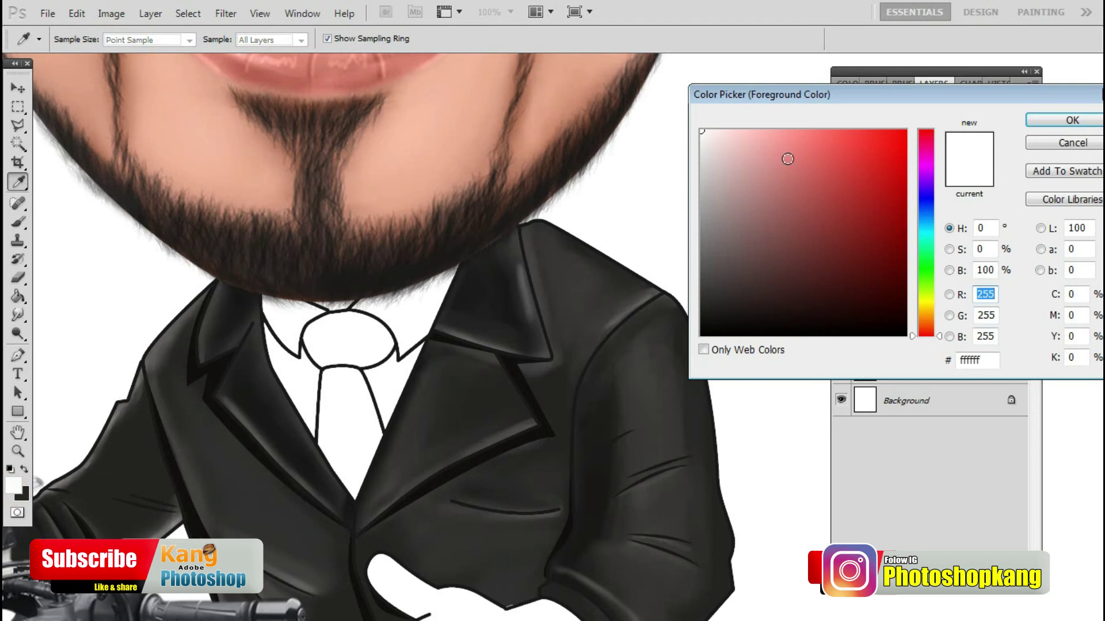
pyautogui.click(826, 160)
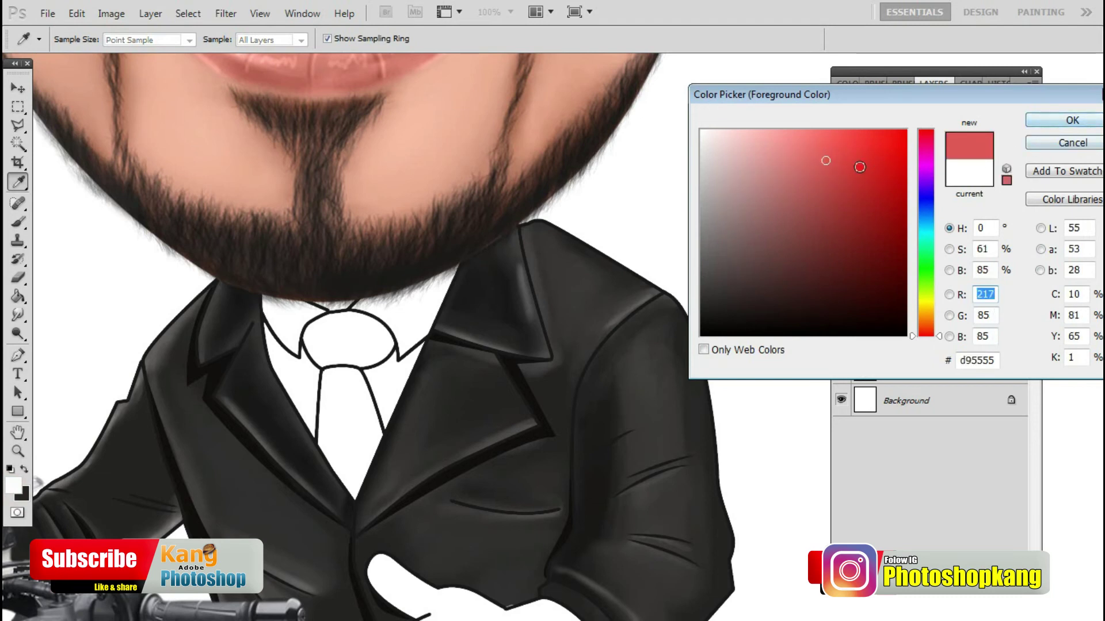
pyautogui.click(1072, 120)
pyautogui.press('b')
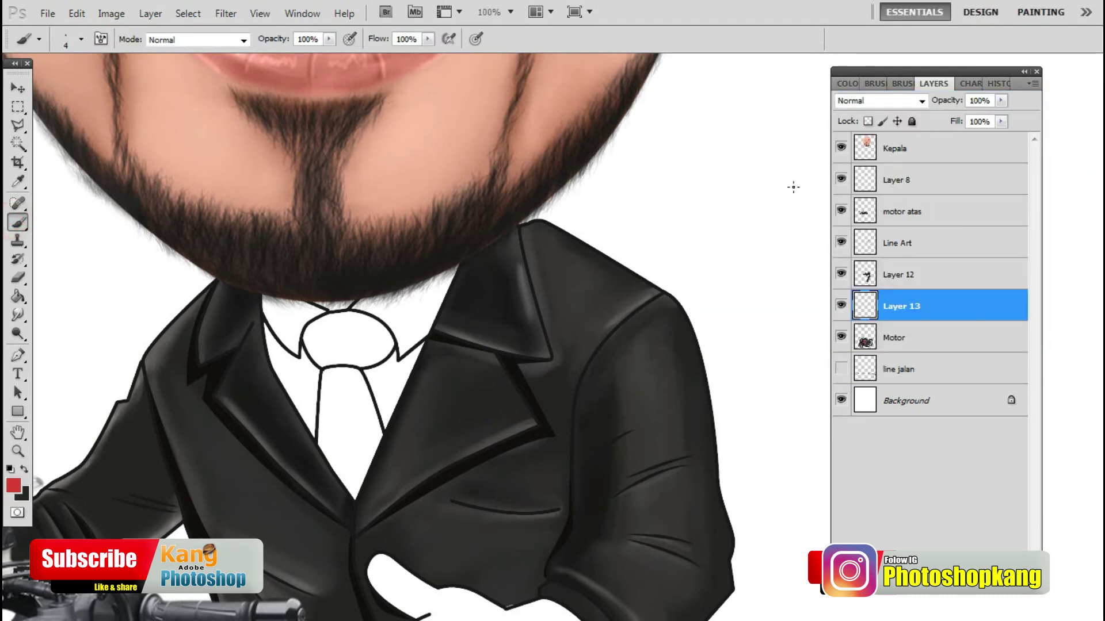
pyautogui.doubleClick(912, 308)
pyautogui.write('dasi')
# Paint the whole tie and its knot solid red with a 98 px brush.
pyautogui.rightClick(398, 373)
pyautogui.moveTo(494, 244); pyautogui.dragTo(508, 244)
pyautogui.click(334, 322)
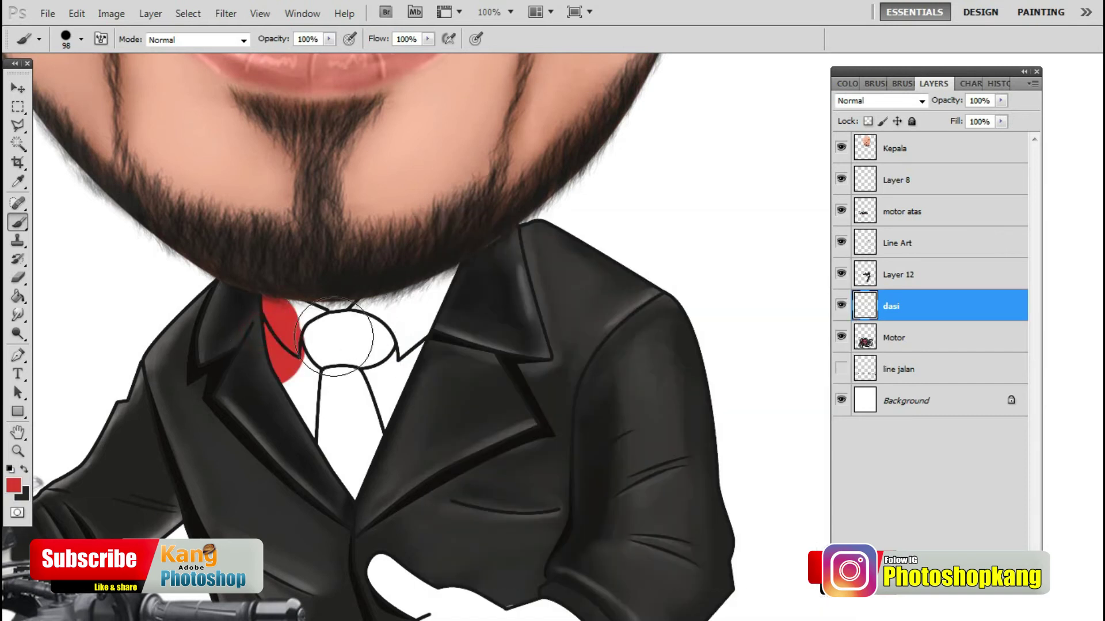
pyautogui.moveTo(350, 334)
pyautogui.mouseDown()
pyautogui.moveTo(340, 391)
pyautogui.moveTo(345, 478)
pyautogui.moveTo(341, 406)
pyautogui.mouseUp()
pyautogui.moveTo(322, 313); pyautogui.dragTo(325, 325)
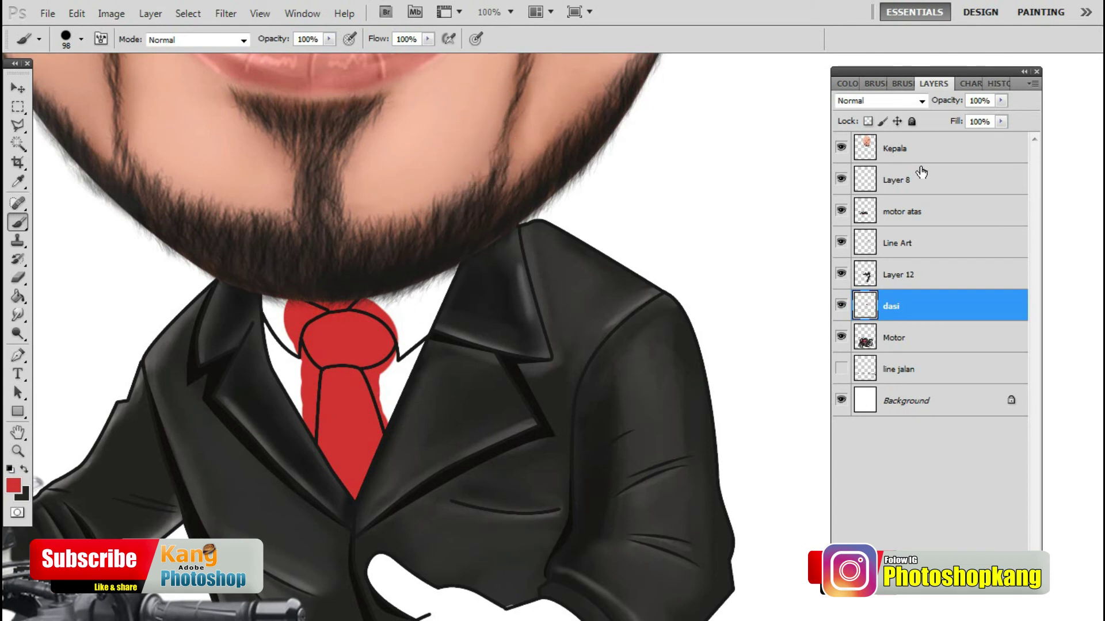
pyautogui.click(905, 244)
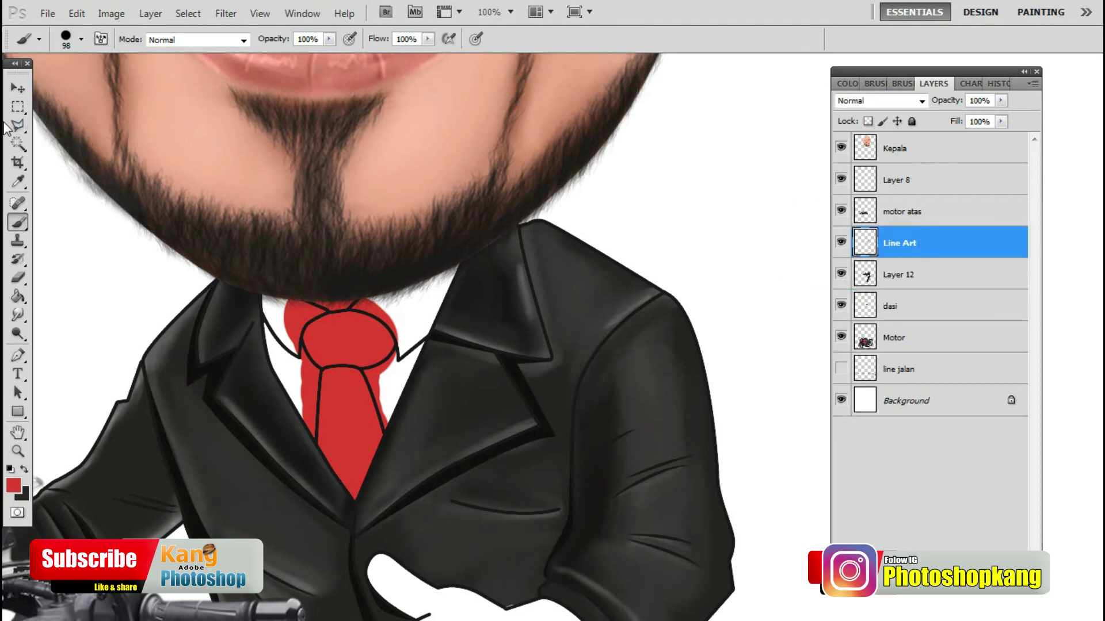
# Magic Wand the jacket, neck and shirt on Line Art, then delete the stray red from dasi.
pyautogui.click(18, 144)
pyautogui.click(377, 315)
pyautogui.keyDown('shift'); pyautogui.click(345, 302); pyautogui.keyUp('shift')
pyautogui.keyDown('shift'); pyautogui.click(303, 370); pyautogui.keyUp('shift')
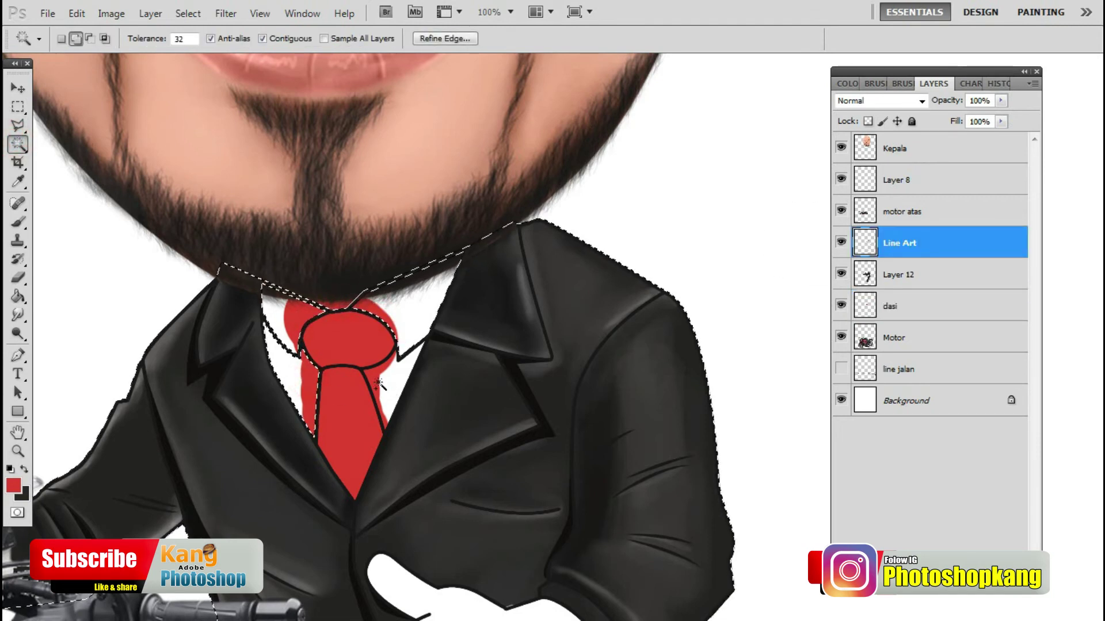
pyautogui.click(932, 311)
pyautogui.press('Delete')
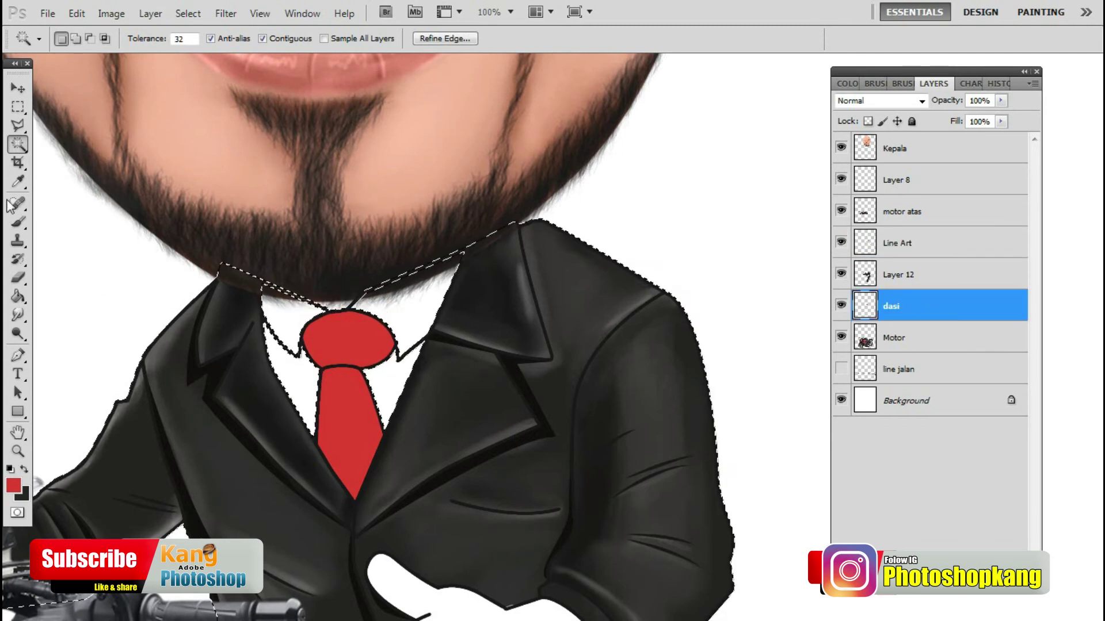
pyautogui.click(17, 106)
pyautogui.click(248, 161)
# Zoom to 200% on the collar and add a new layer clipped to dasi.
pyautogui.keyDown('ctrl'); pyautogui.click(421, 327); pyautogui.keyUp('ctrl')
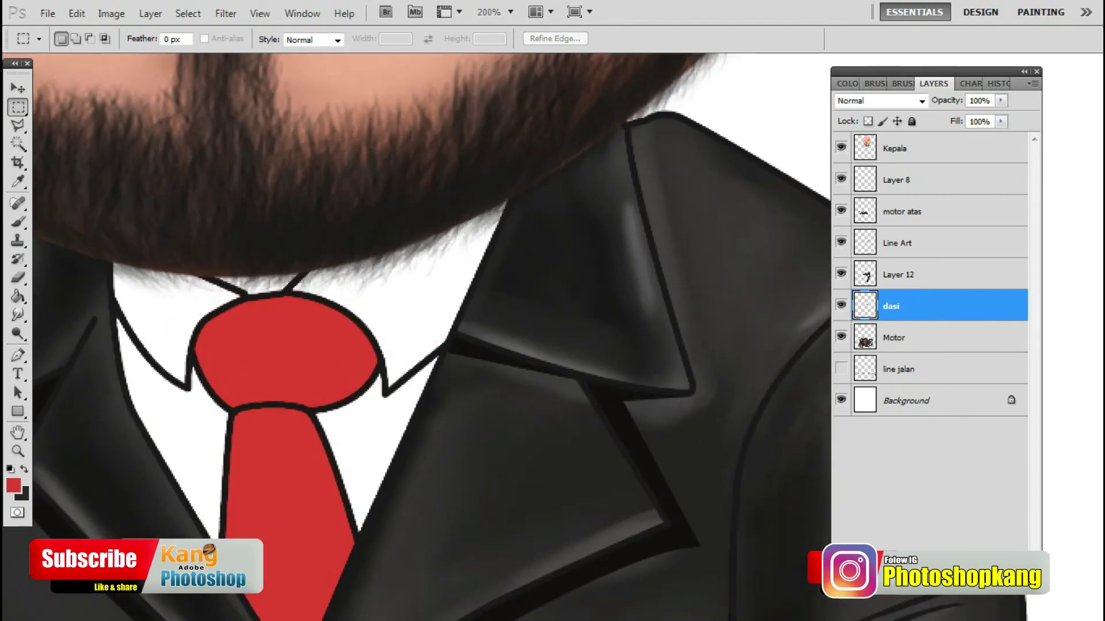
pyautogui.hotkey('ctrl', 'shift', 'alt', 'n')
pyautogui.rightClick(912, 311)
pyautogui.click(963, 422)
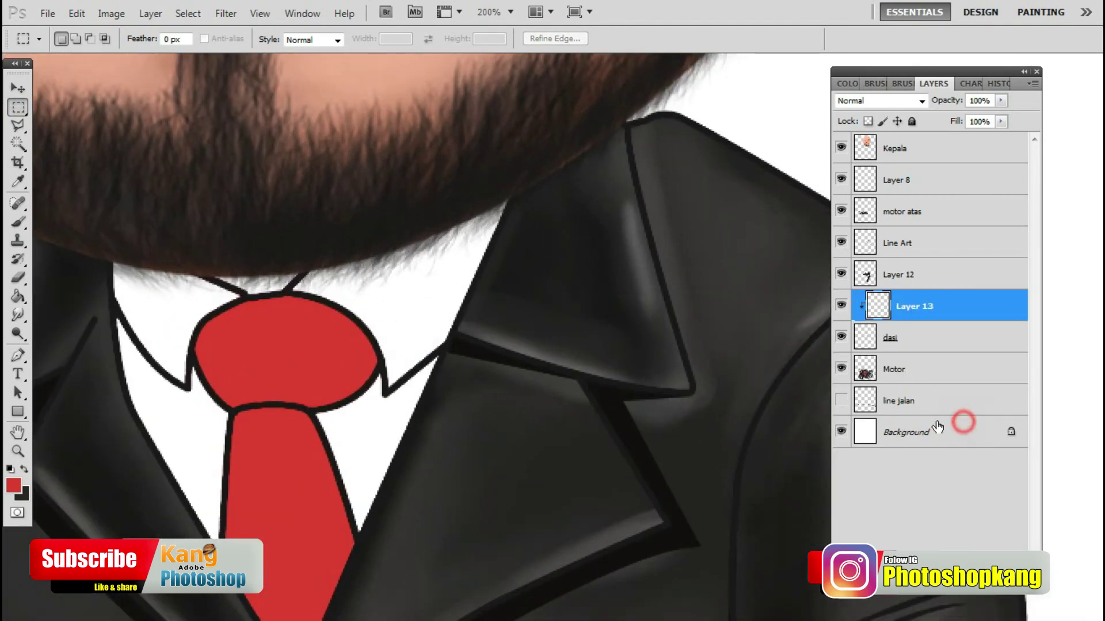
# Choose a darker red as the foreground colour for shading the tie.
pyautogui.rightClick(20, 333)
pyautogui.click(69, 346)
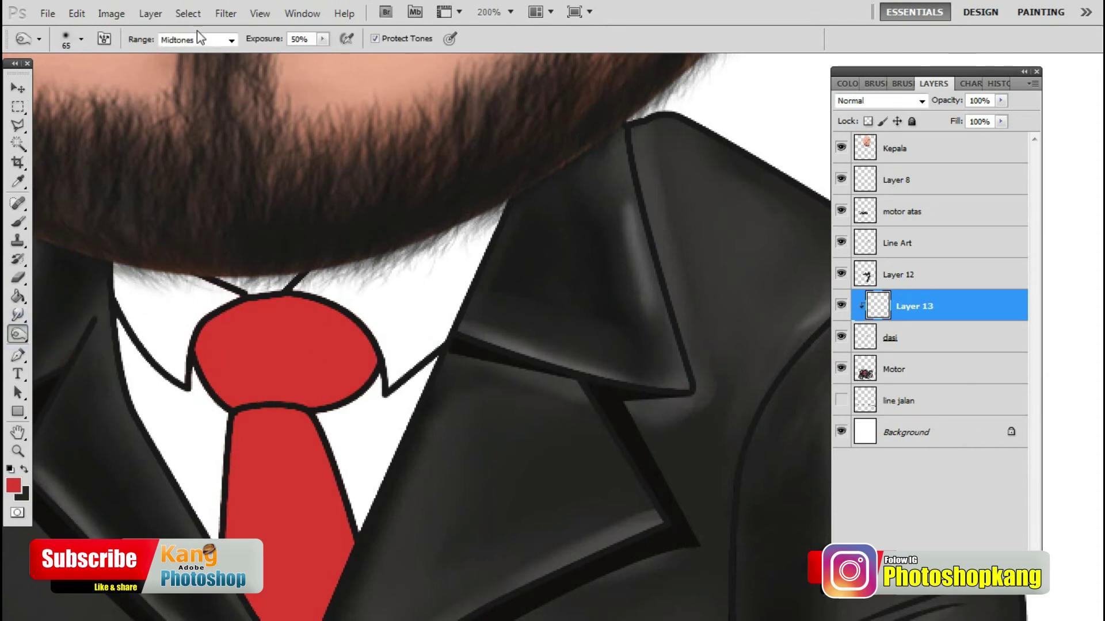
pyautogui.rightClick(320, 357)
pyautogui.moveTo(391, 244); pyautogui.dragTo(379, 245)
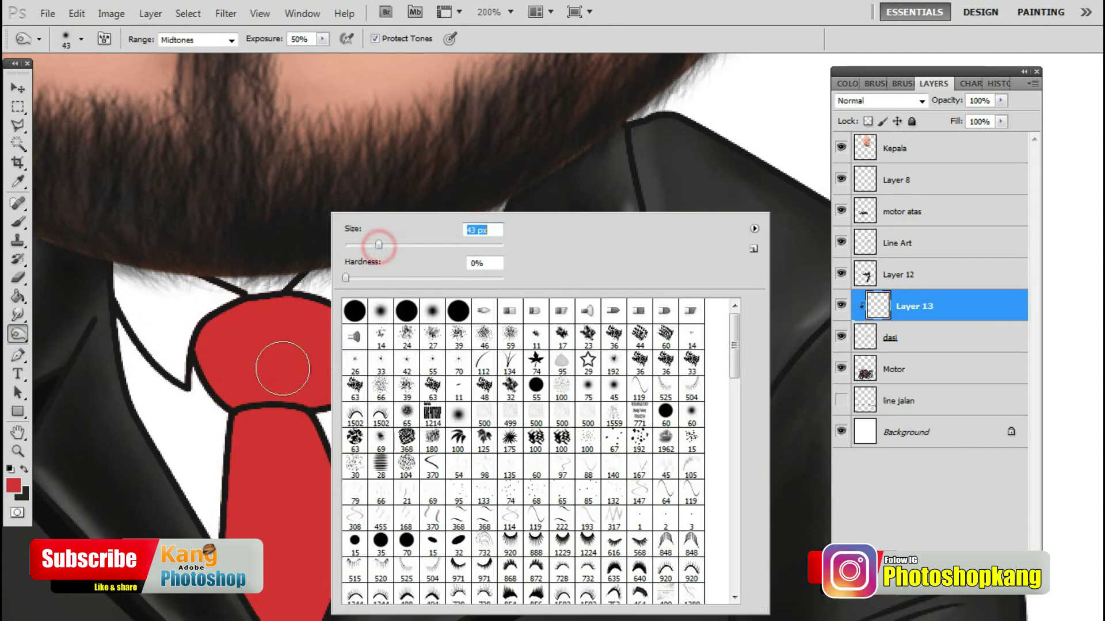
pyautogui.click(14, 222)
pyautogui.click(14, 487)
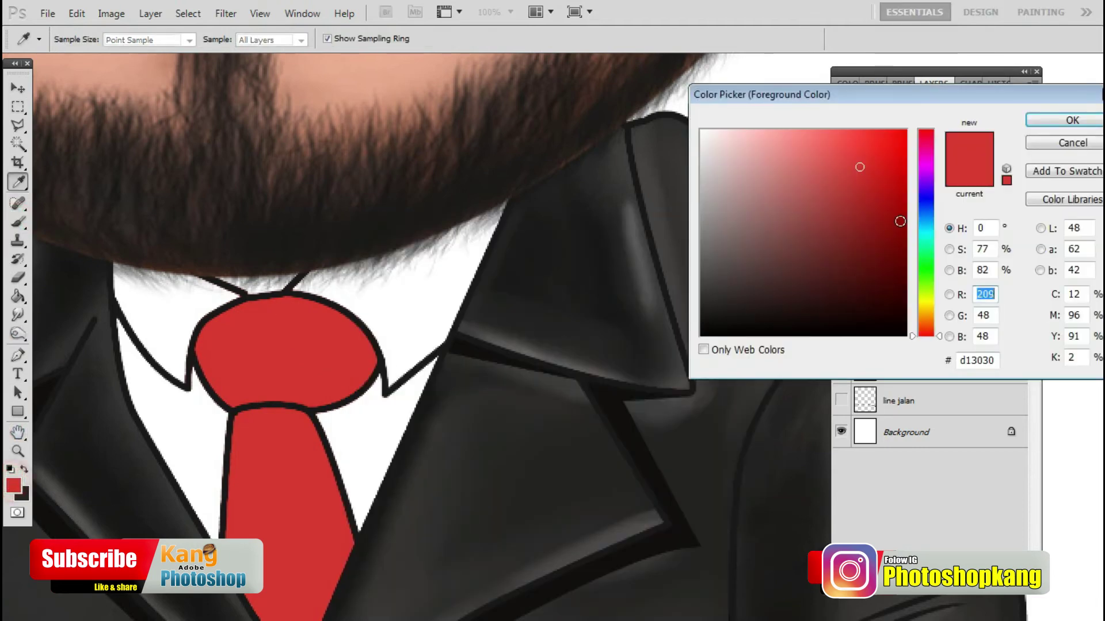
pyautogui.click(869, 196)
pyautogui.click(1072, 120)
# Set up a hard round brush at 38 px with 39% flow.
pyautogui.rightClick(373, 303)
pyautogui.click(457, 311)
pyautogui.click(433, 247)
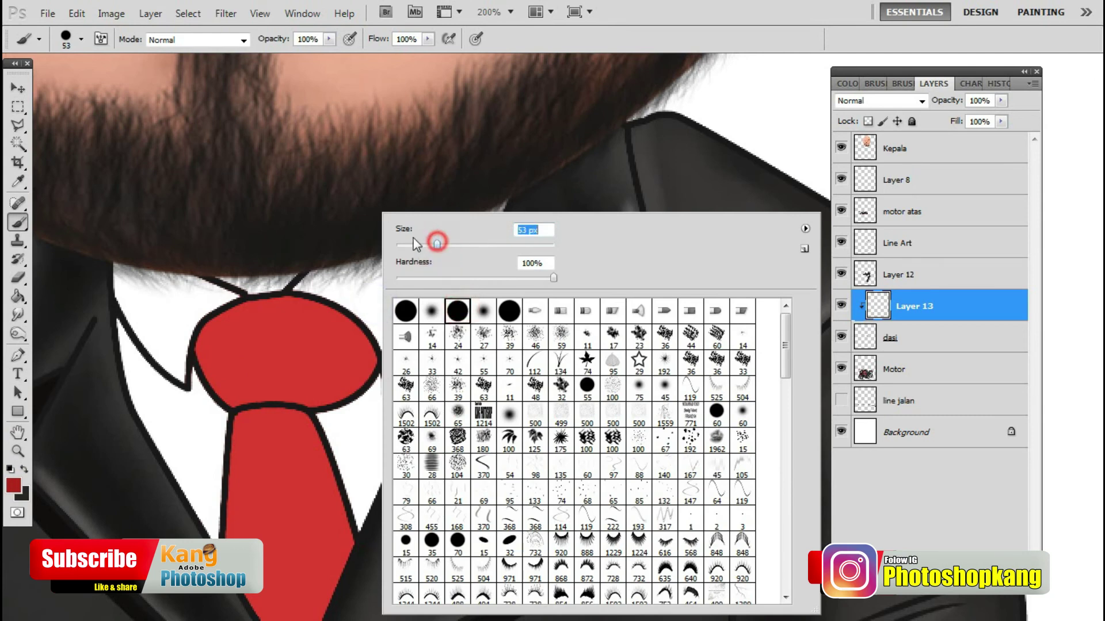
pyautogui.click(330, 39)
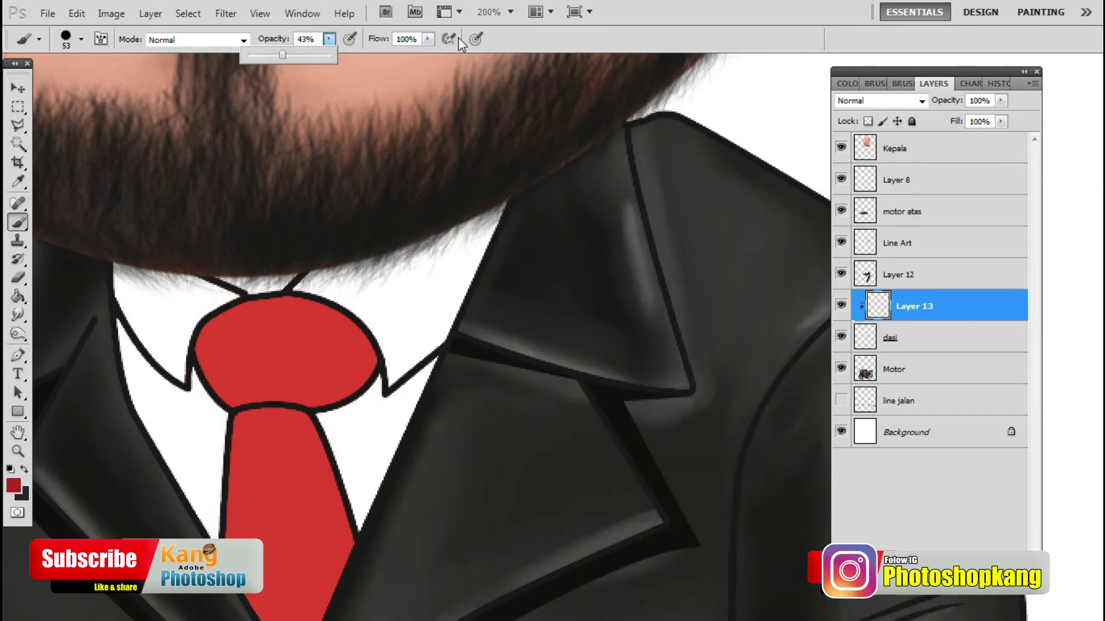
pyautogui.click(427, 39)
pyautogui.moveTo(430, 55); pyautogui.dragTo(380, 55)
pyautogui.rightClick(401, 308)
pyautogui.moveTo(467, 245); pyautogui.dragTo(453, 245)
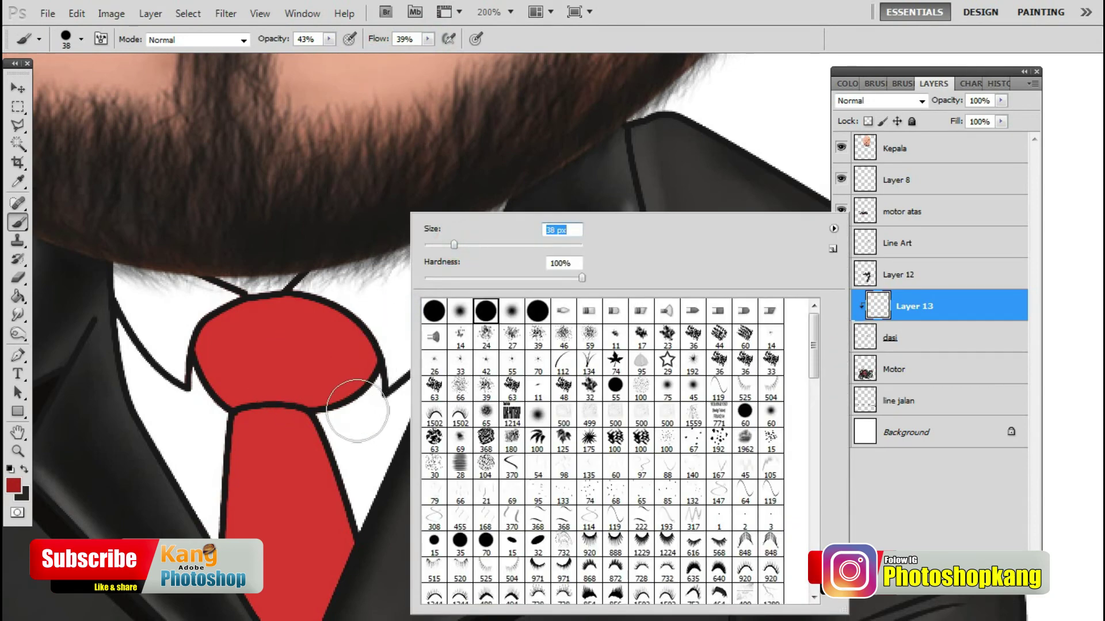
# Shade the tie knot, then the blade's left edge at 92% opacity, and shrink the brush to 17 px.
pyautogui.click(355, 408)
pyautogui.moveTo(346, 296)
pyautogui.mouseDown()
pyautogui.moveTo(353, 327)
pyautogui.moveTo(259, 271)
pyautogui.mouseUp()
pyautogui.moveTo(193, 345)
pyautogui.mouseDown()
pyautogui.moveTo(210, 316)
pyautogui.moveTo(308, 301)
pyautogui.moveTo(301, 324)
pyautogui.mouseUp()
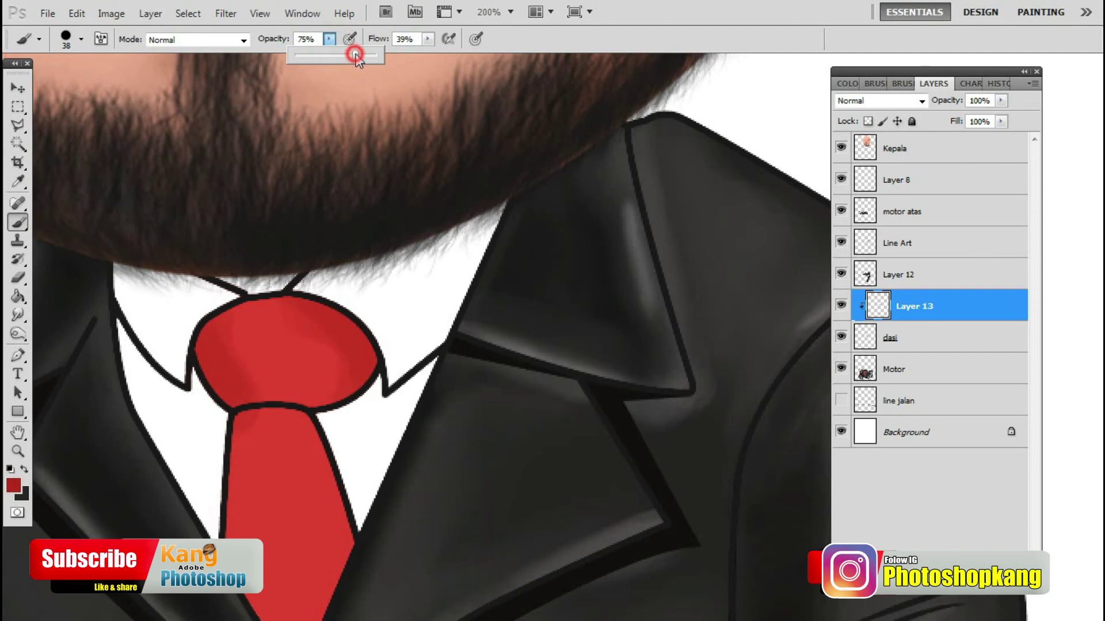
pyautogui.click(199, 391)
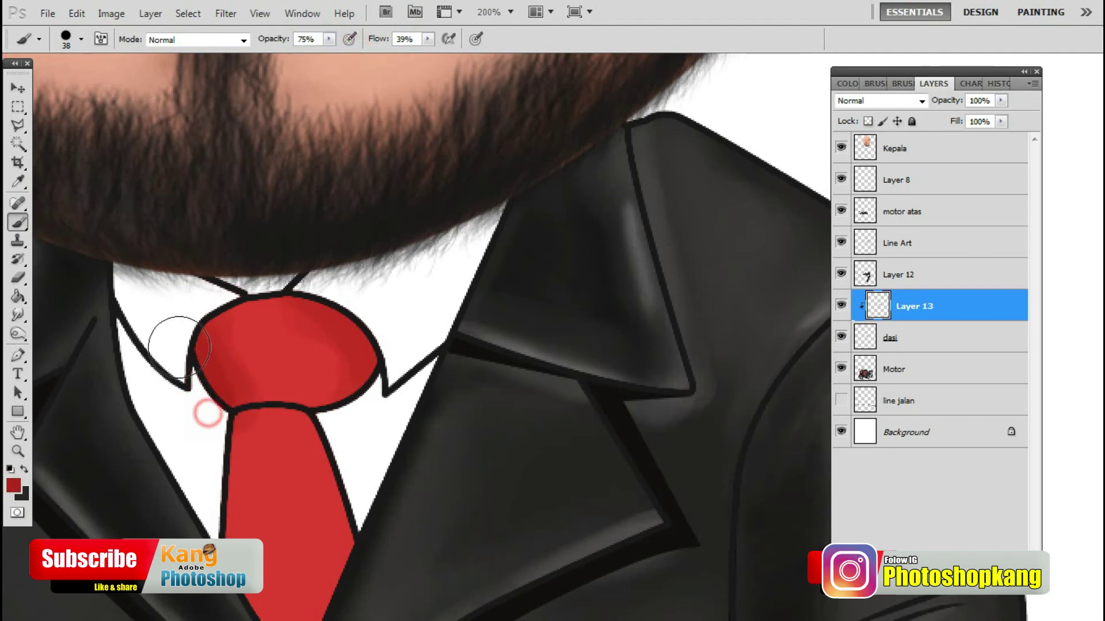
pyautogui.click(330, 40)
pyautogui.moveTo(345, 57); pyautogui.dragTo(344, 57)
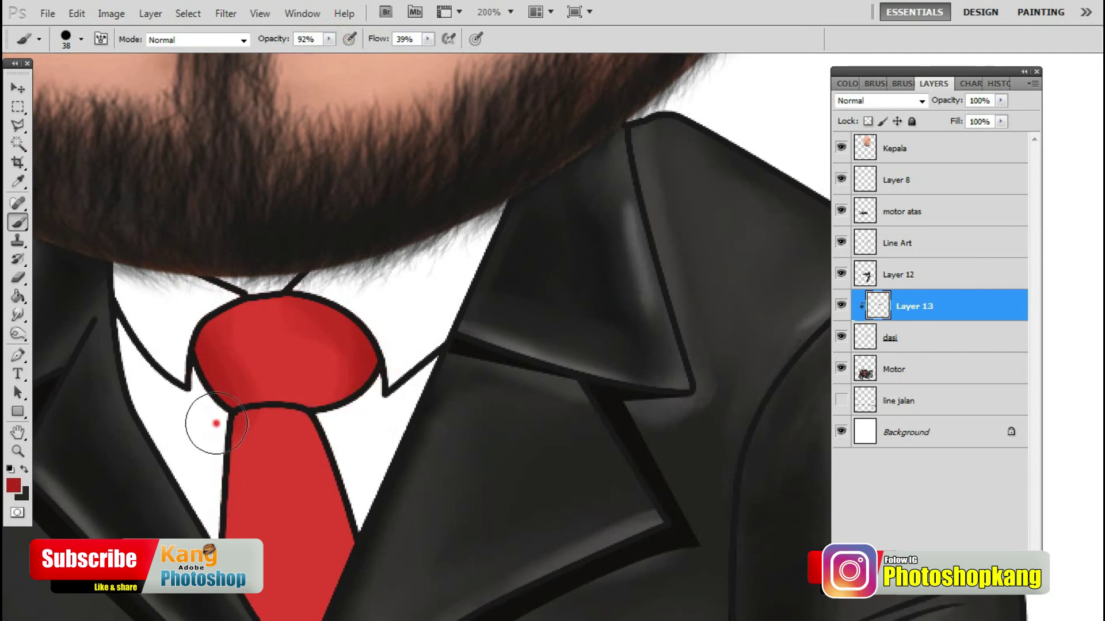
pyautogui.moveTo(236, 438); pyautogui.dragTo(236, 517)
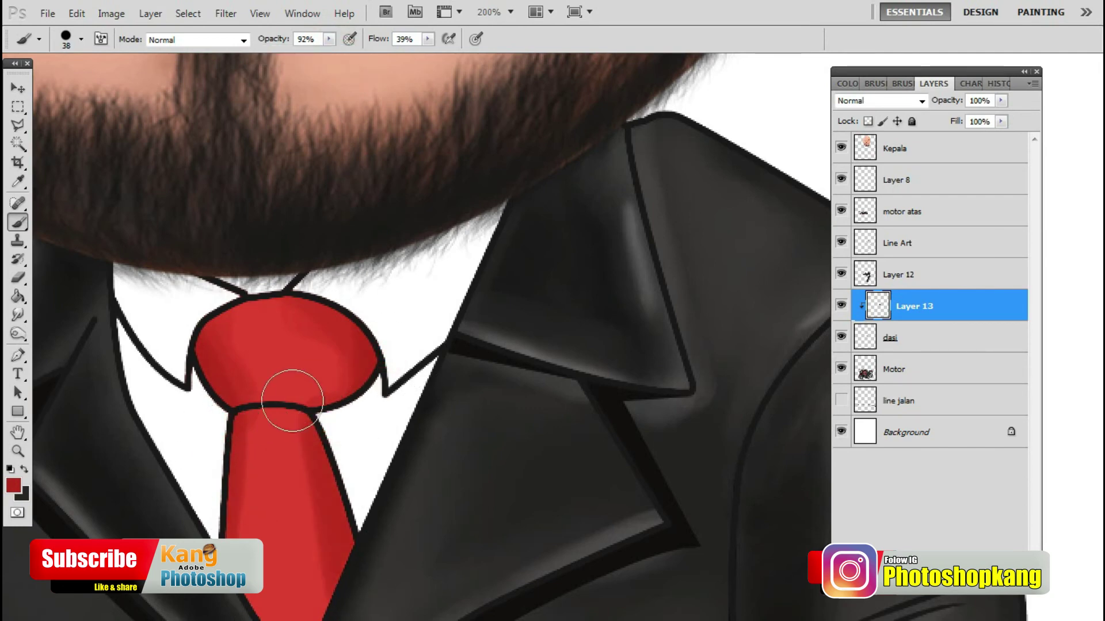
pyautogui.rightClick(372, 405)
pyautogui.moveTo(414, 248); pyautogui.dragTo(410, 246)
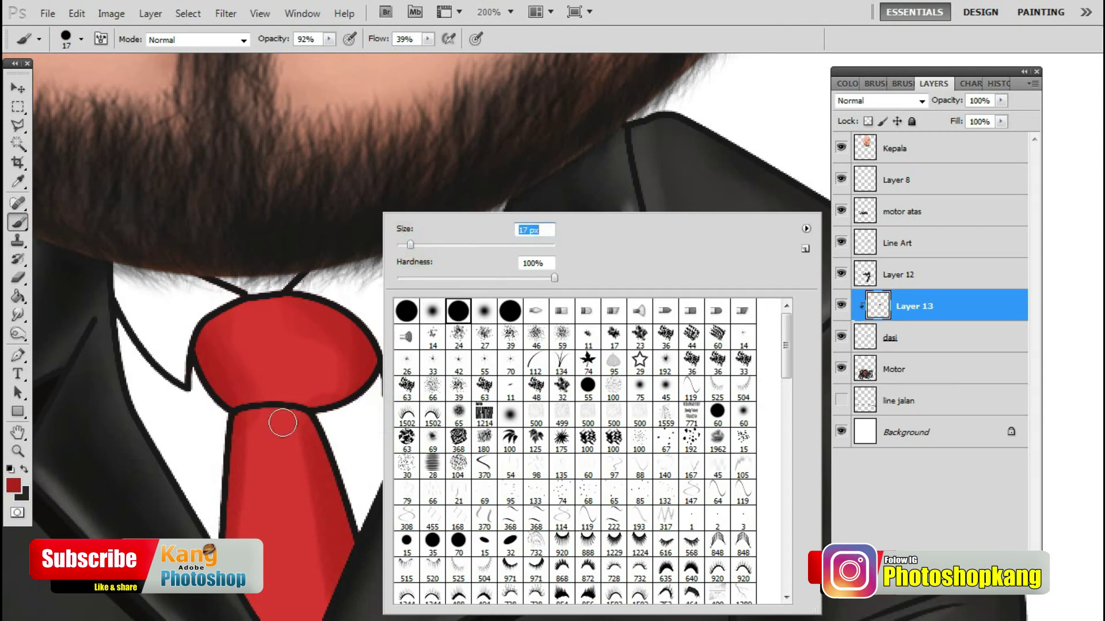
pyautogui.press('Return')
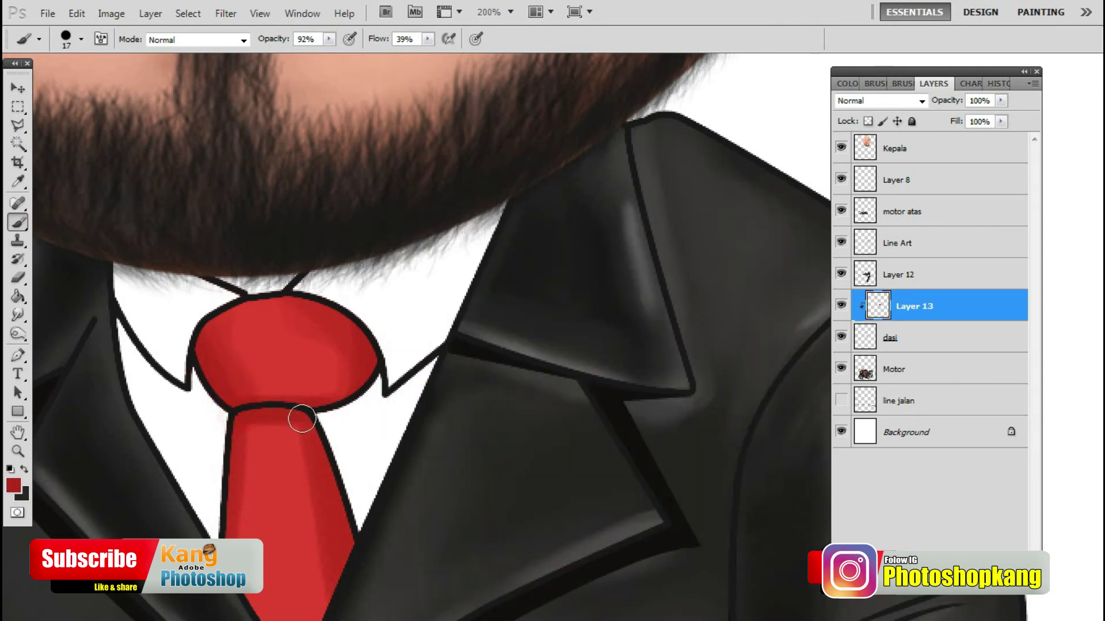
pyautogui.click(13, 485)
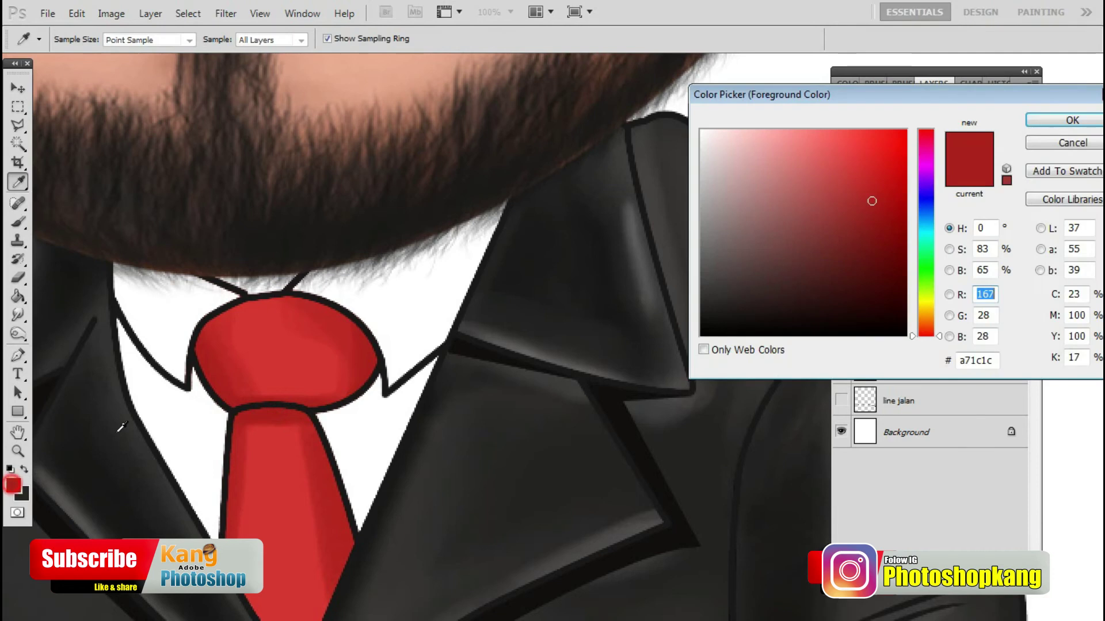
# Paint lighter red highlights on the tie knot and down the blade to its bottom.
pyautogui.click(288, 345)
pyautogui.click(833, 152)
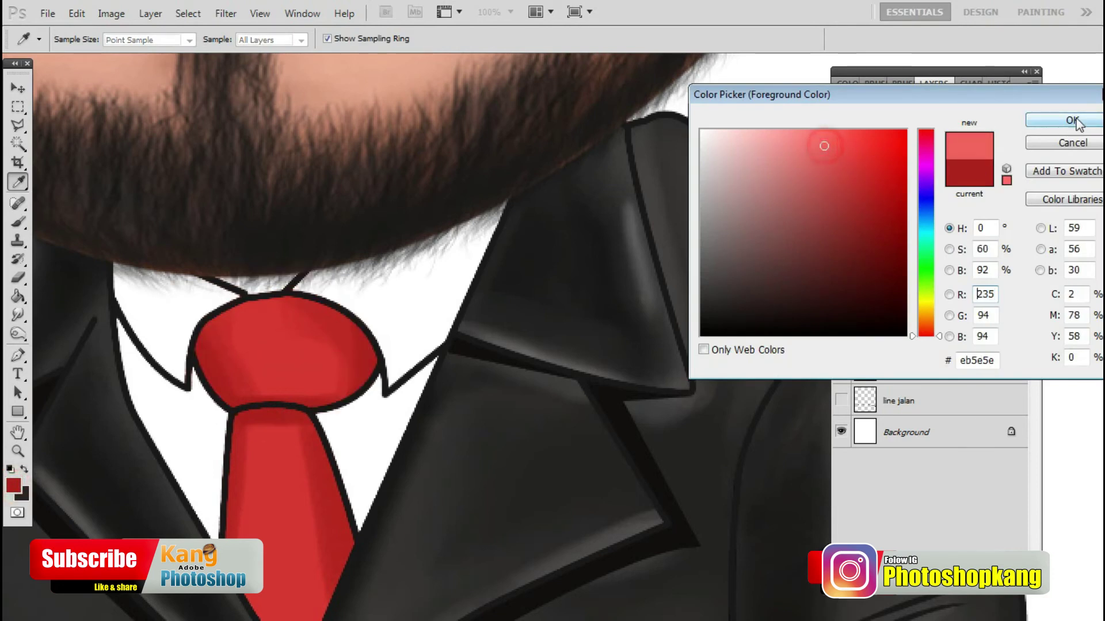
pyautogui.click(1076, 120)
pyautogui.moveTo(241, 343); pyautogui.dragTo(264, 380)
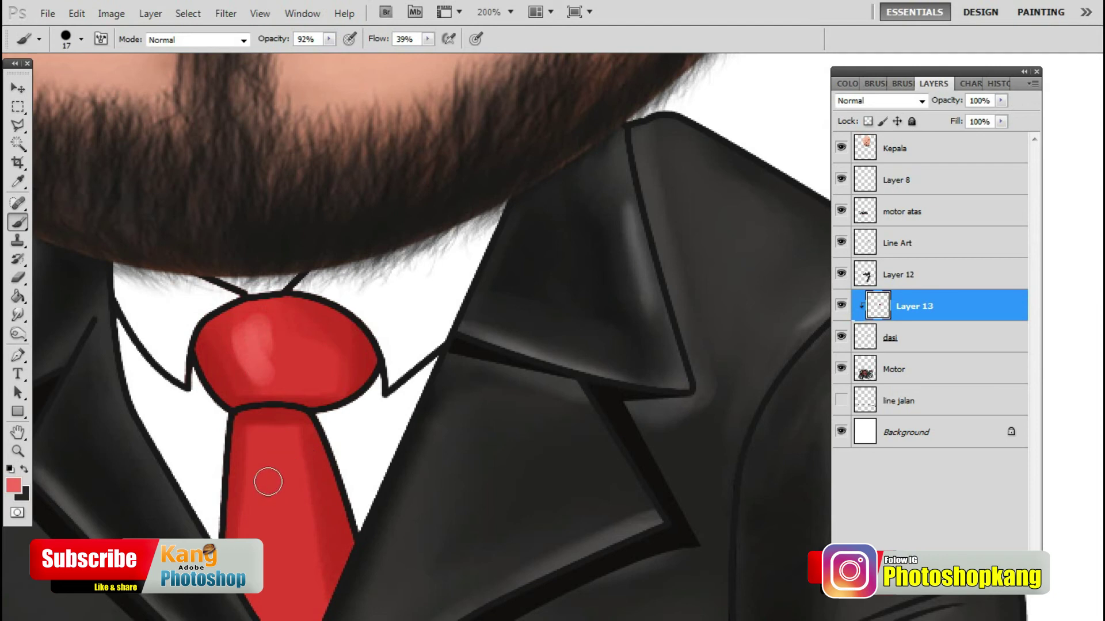
pyautogui.moveTo(275, 440); pyautogui.dragTo(302, 618)
pyautogui.moveTo(296, 468)
pyautogui.mouseDown()
pyautogui.moveTo(296, 401)
pyautogui.moveTo(285, 575)
pyautogui.mouseUp()
pyautogui.moveTo(296, 475); pyautogui.dragTo(301, 406)
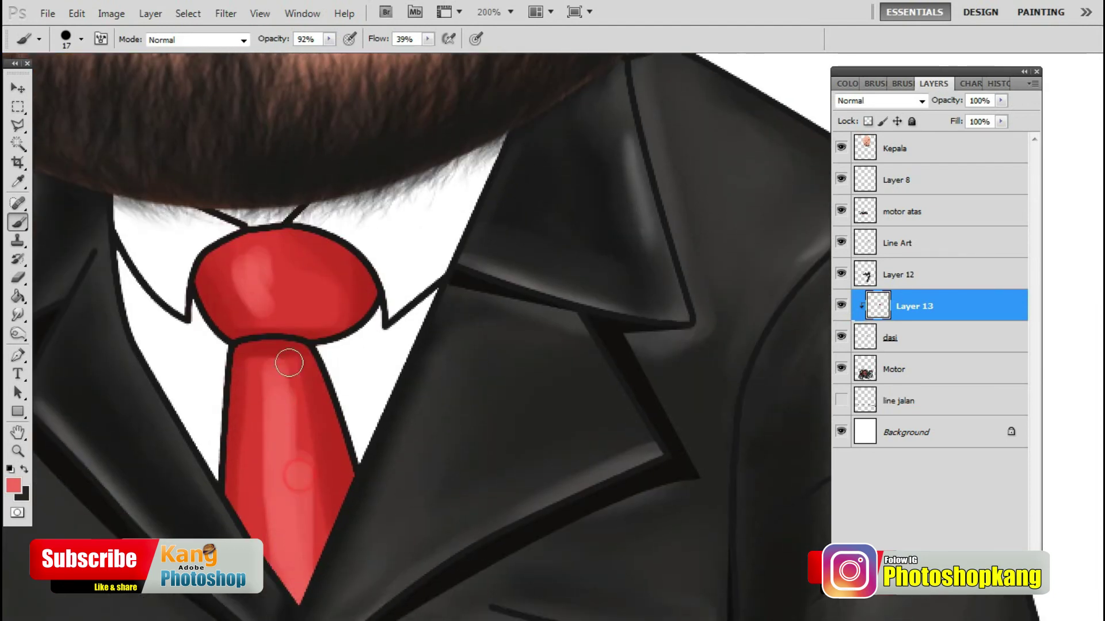
pyautogui.moveTo(271, 279)
pyautogui.mouseDown()
pyautogui.moveTo(262, 331)
pyautogui.moveTo(291, 328)
pyautogui.moveTo(274, 321)
pyautogui.moveTo(247, 362)
pyautogui.mouseUp()
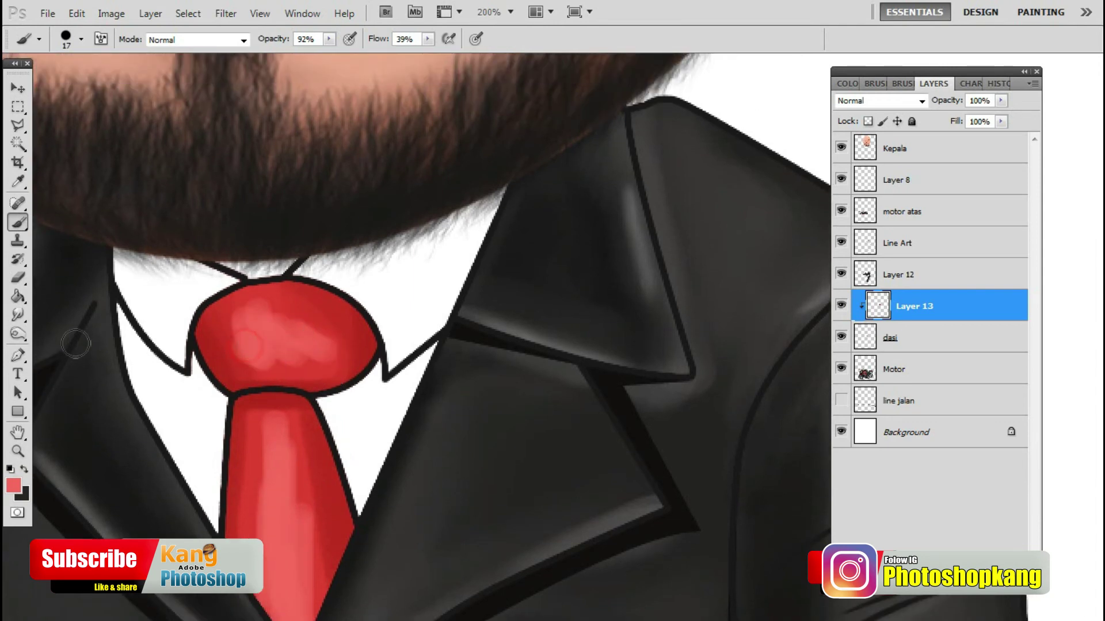
# Smudge the knot and blade highlights smooth, then add a new layer above Motor.
pyautogui.click(17, 315)
pyautogui.moveTo(266, 323)
pyautogui.mouseDown()
pyautogui.moveTo(301, 348)
pyautogui.moveTo(241, 368)
pyautogui.mouseUp()
pyautogui.moveTo(270, 438)
pyautogui.mouseDown()
pyautogui.moveTo(299, 576)
pyautogui.moveTo(257, 539)
pyautogui.mouseUp()
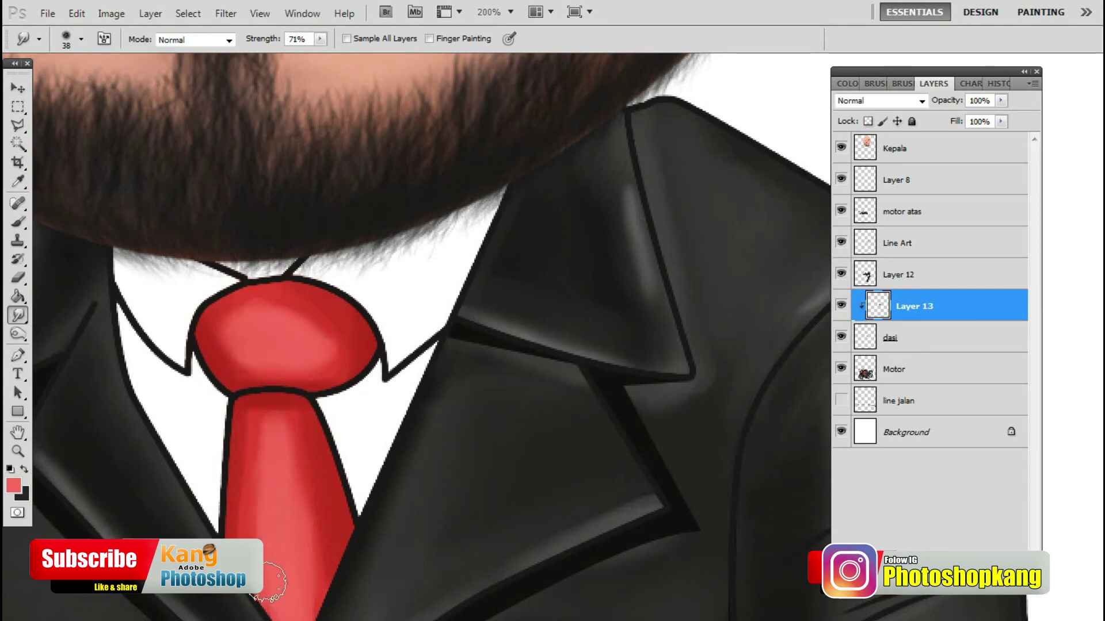
pyautogui.moveTo(340, 365)
pyautogui.mouseDown()
pyautogui.moveTo(306, 315)
pyautogui.moveTo(348, 372)
pyautogui.mouseUp()
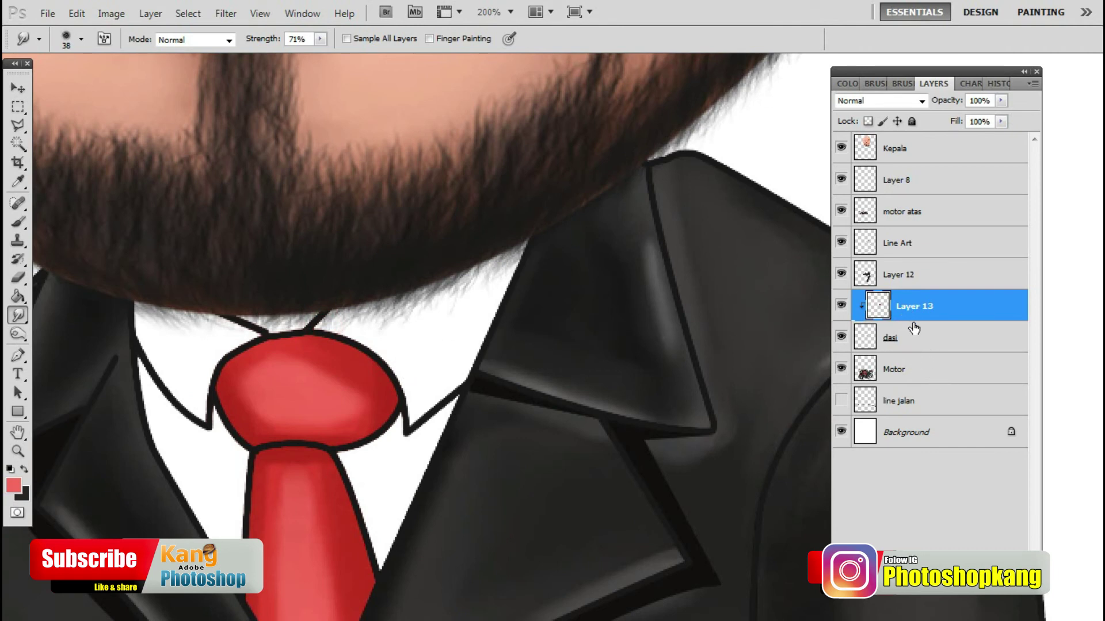
pyautogui.click(916, 367)
pyautogui.hotkey('ctrl', 'shift', 'alt', 'n')
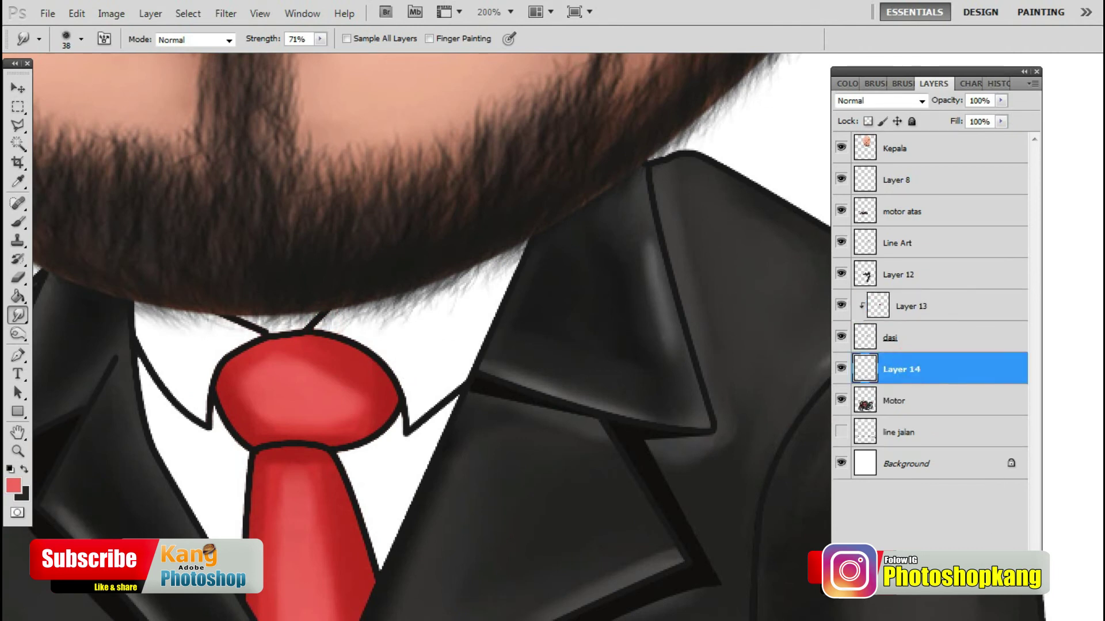
# Paint the shirt around the tie very light grey with a 166 px brush, undoing the lapel stroke.
pyautogui.click(21, 483)
pyautogui.click(702, 160)
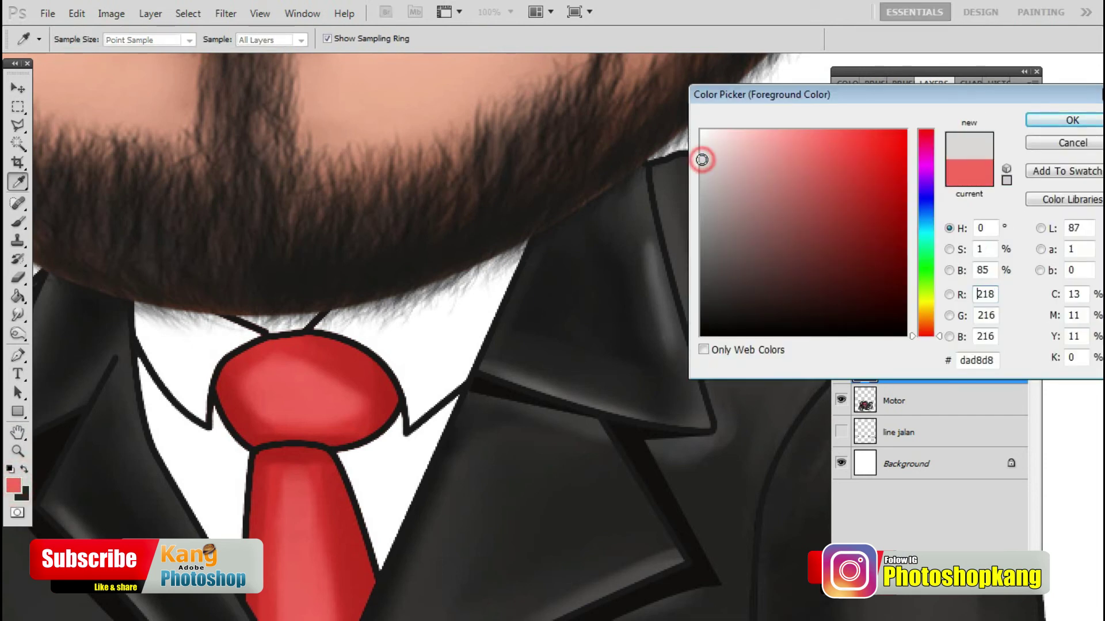
pyautogui.click(1071, 120)
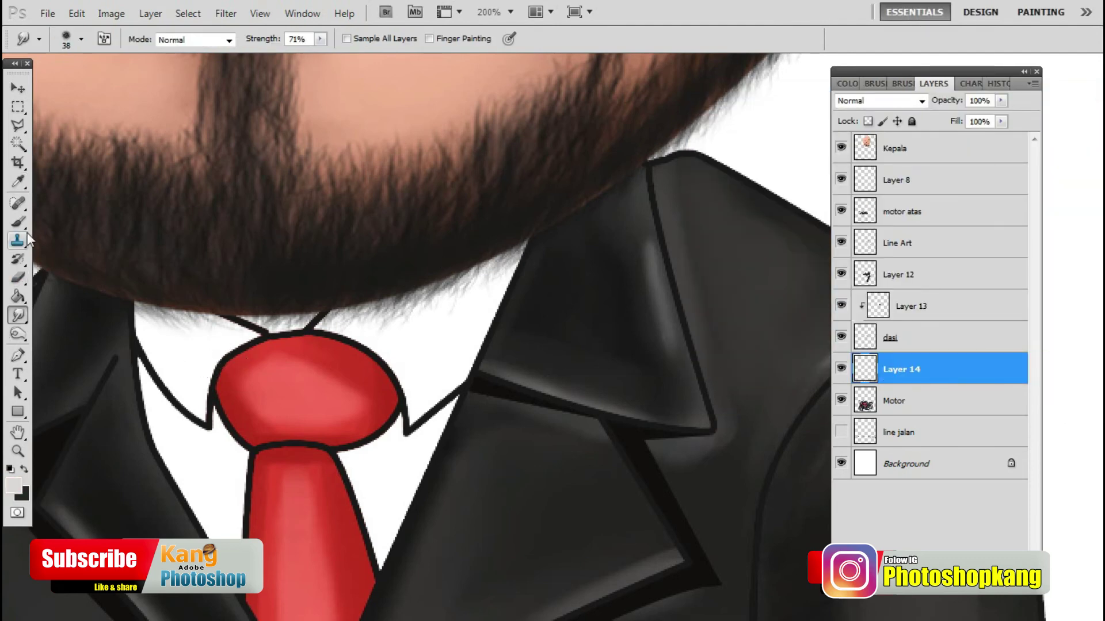
pyautogui.click(18, 221)
pyautogui.rightClick(280, 344)
pyautogui.click(402, 245)
pyautogui.press('Return')
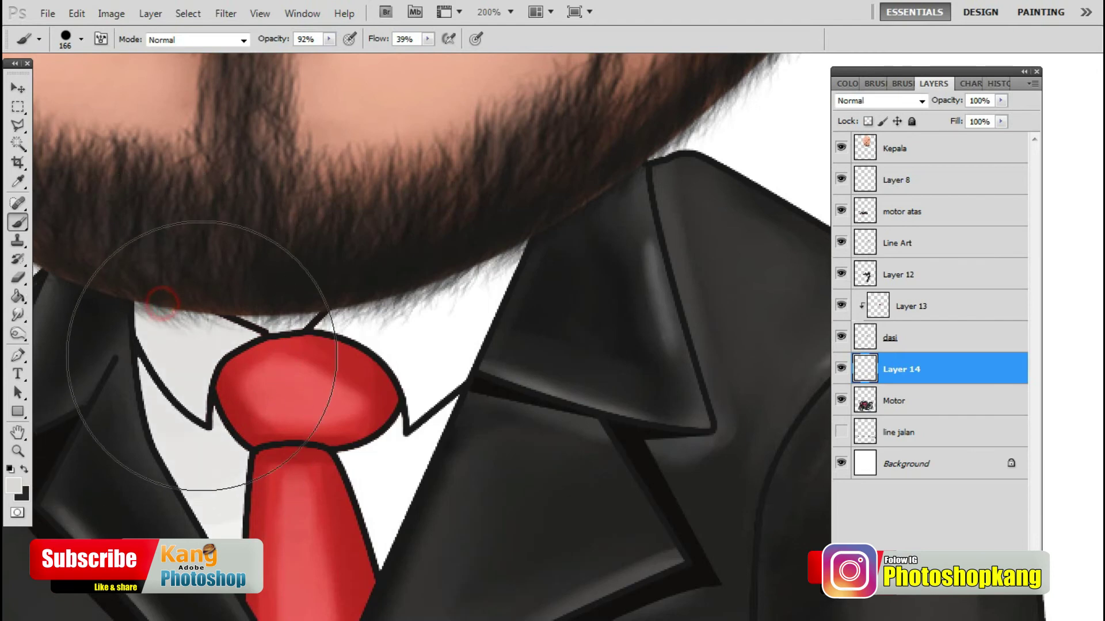
pyautogui.moveTo(202, 363); pyautogui.dragTo(414, 345)
pyautogui.hotkey('ctrl', 'z')
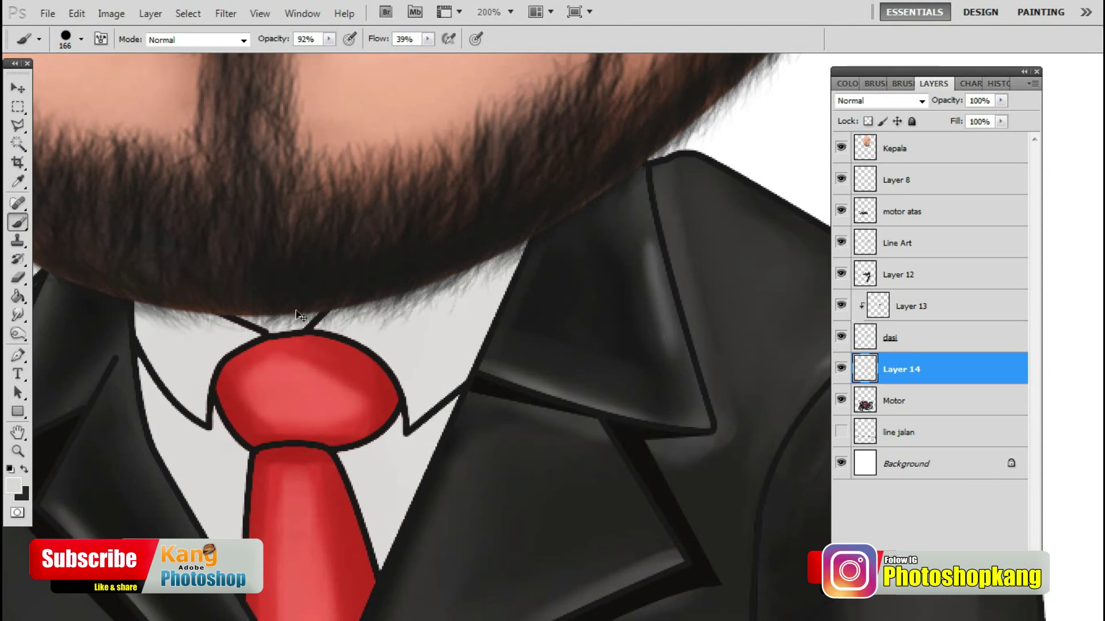
# Magic Wand the clothing area on the Line Art layer.
pyautogui.moveTo(420, 510); pyautogui.dragTo(419, 500)
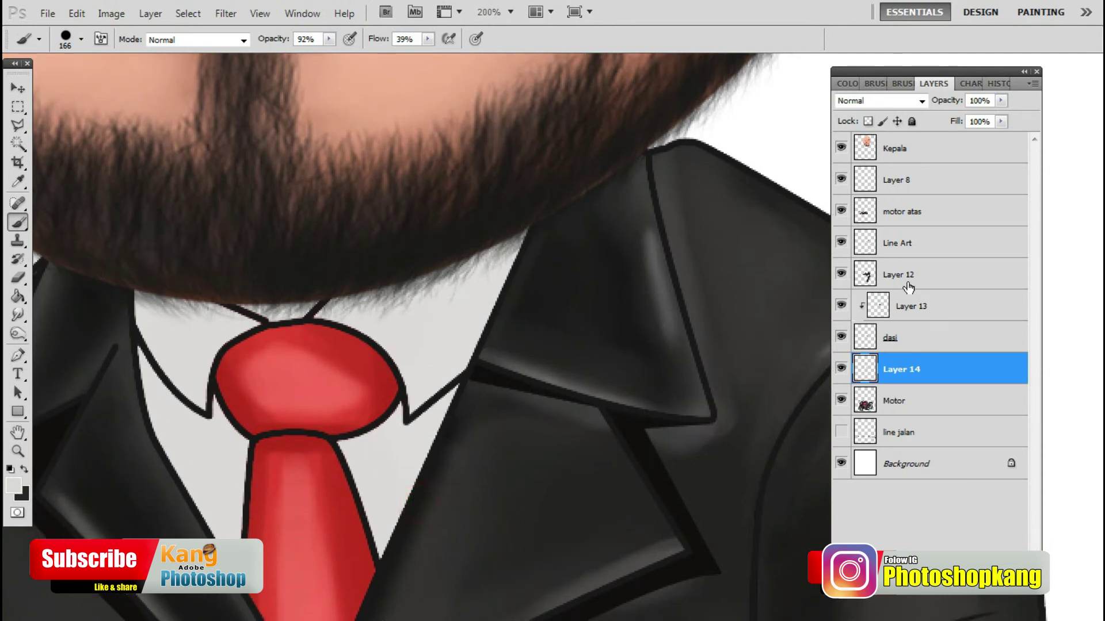
pyautogui.click(901, 243)
pyautogui.press('w')
pyautogui.click(731, 259)
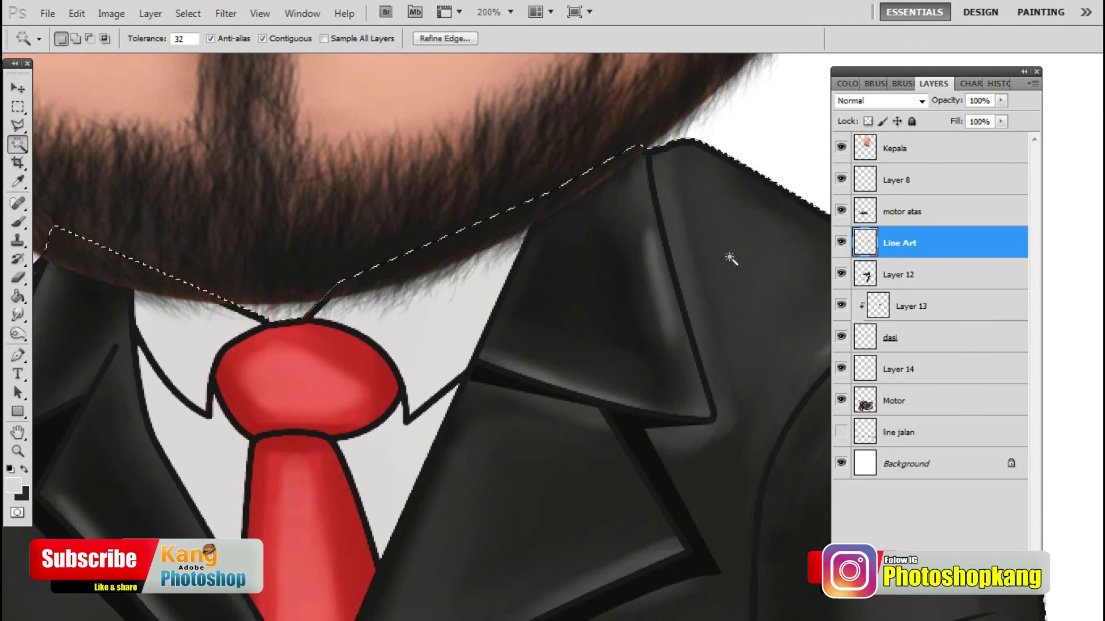
# Rename the grey shirt layer (Layer 14) to baju.
pyautogui.click(908, 371)
pyautogui.doubleClick(901, 370)
pyautogui.write('baju')
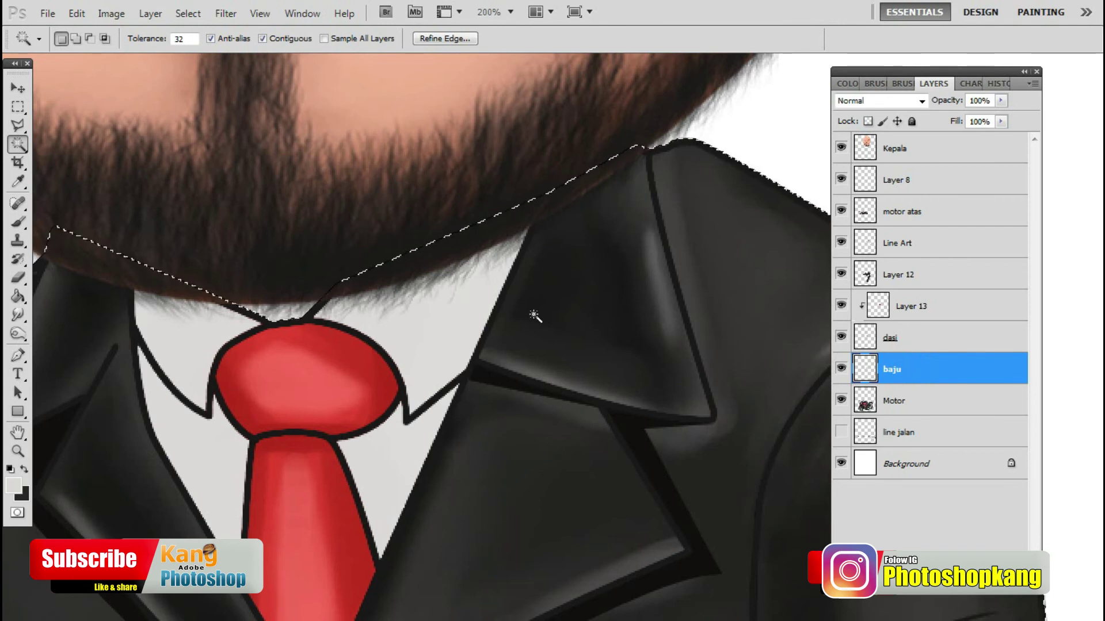
pyautogui.click(841, 369)
pyautogui.press('Return')
pyautogui.press('BackSpace')
pyautogui.click(16, 107)
# Clear the selection and add a new Layer 14 clipped to baju.
pyautogui.click(525, 258)
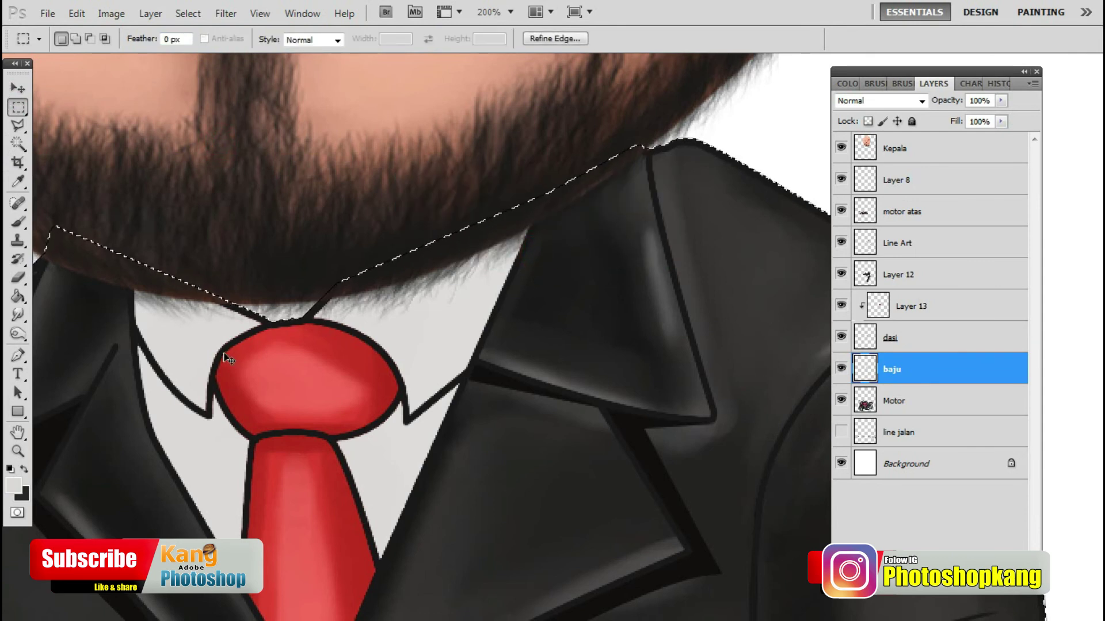
pyautogui.keyDown('ctrl'); pyautogui.rightClick(180, 338); pyautogui.keyUp('ctrl')
pyautogui.click(210, 349)
pyautogui.click(426, 373)
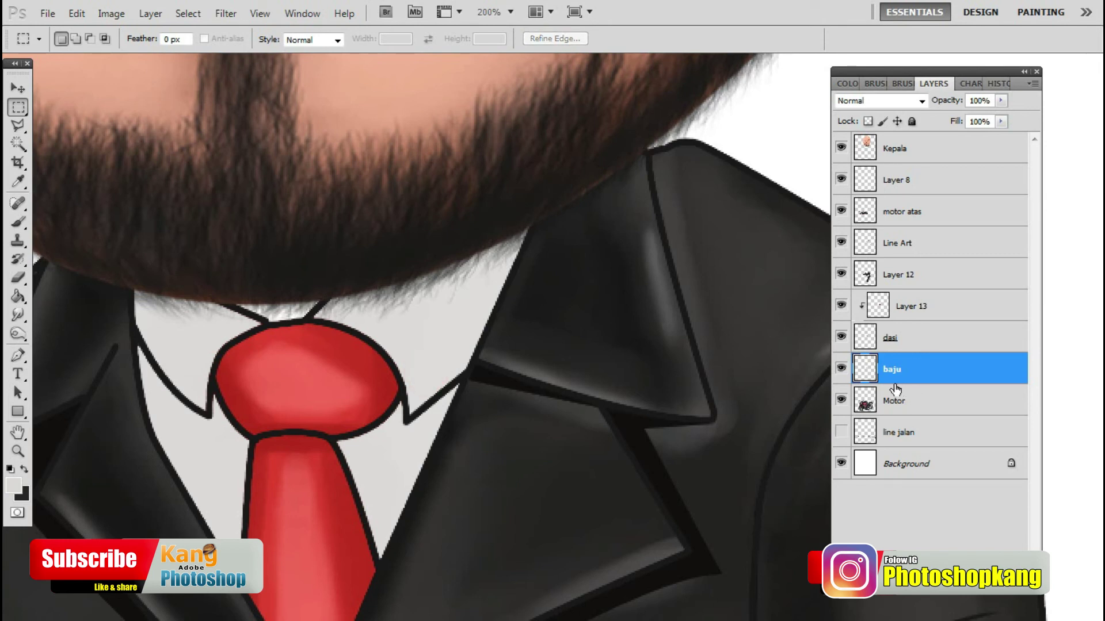
pyautogui.hotkey('ctrl', 'shift', 'alt', 'n')
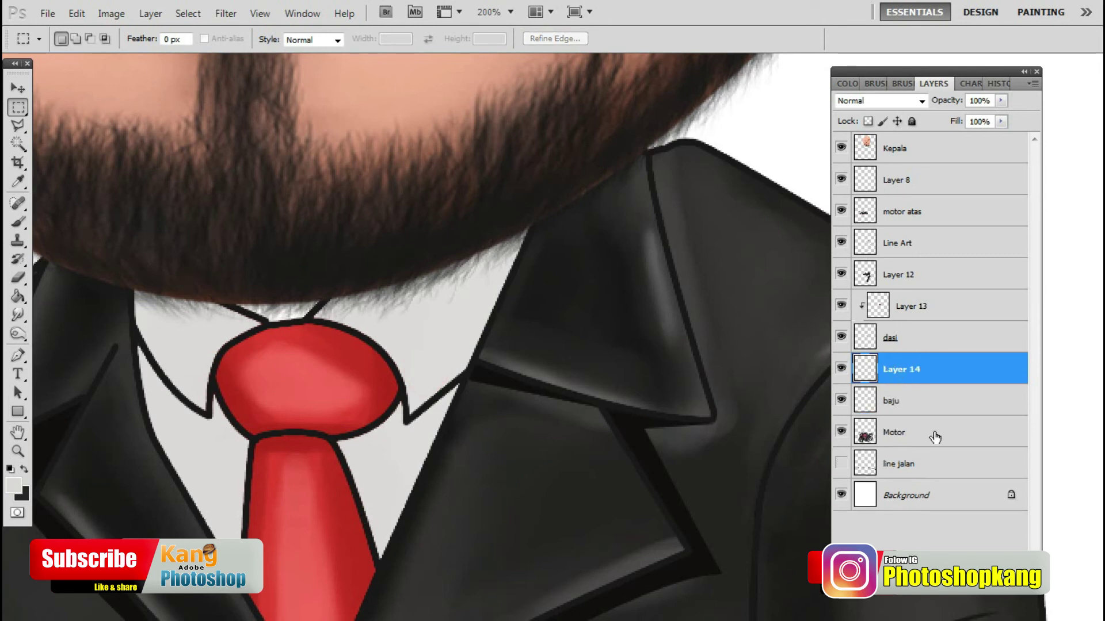
pyautogui.rightClick(905, 375)
pyautogui.click(958, 423)
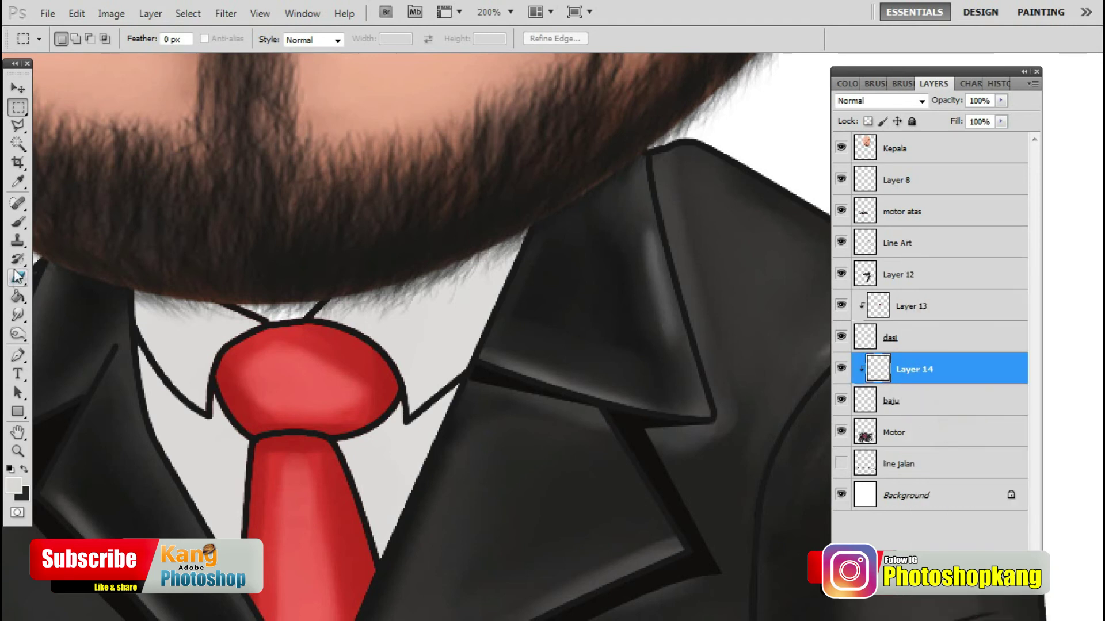
# Set up a mid-grey brush at 21 px and 76% opacity.
pyautogui.click(20, 223)
pyautogui.click(12, 485)
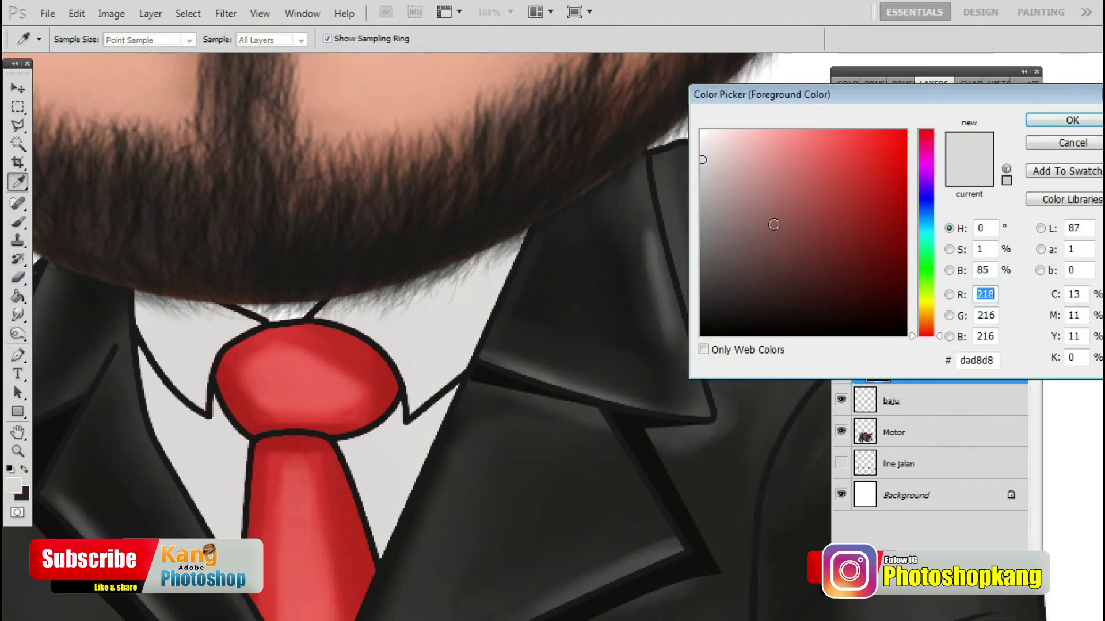
pyautogui.click(701, 194)
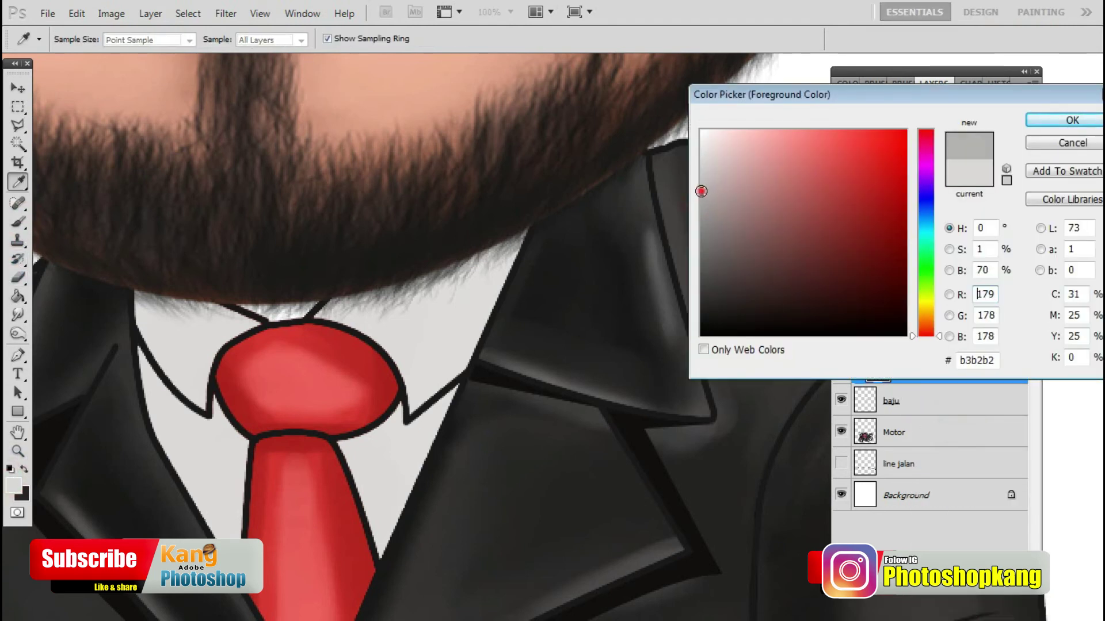
pyautogui.click(1073, 119)
pyautogui.rightClick(353, 227)
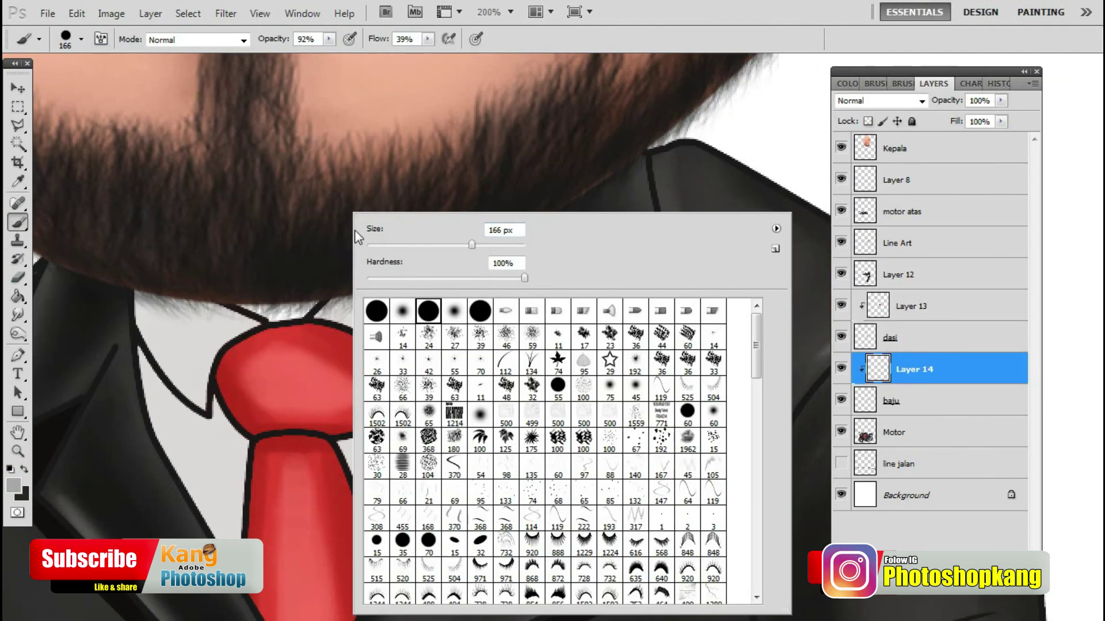
pyautogui.click(412, 244)
pyautogui.moveTo(328, 38); pyautogui.dragTo(302, 60)
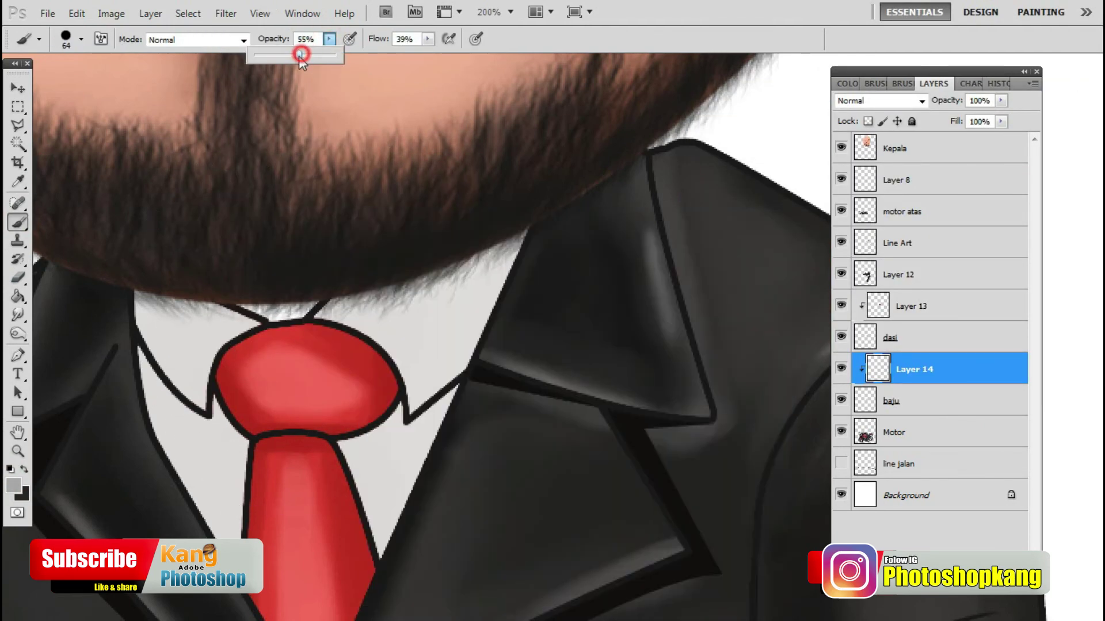
pyautogui.rightClick(345, 225)
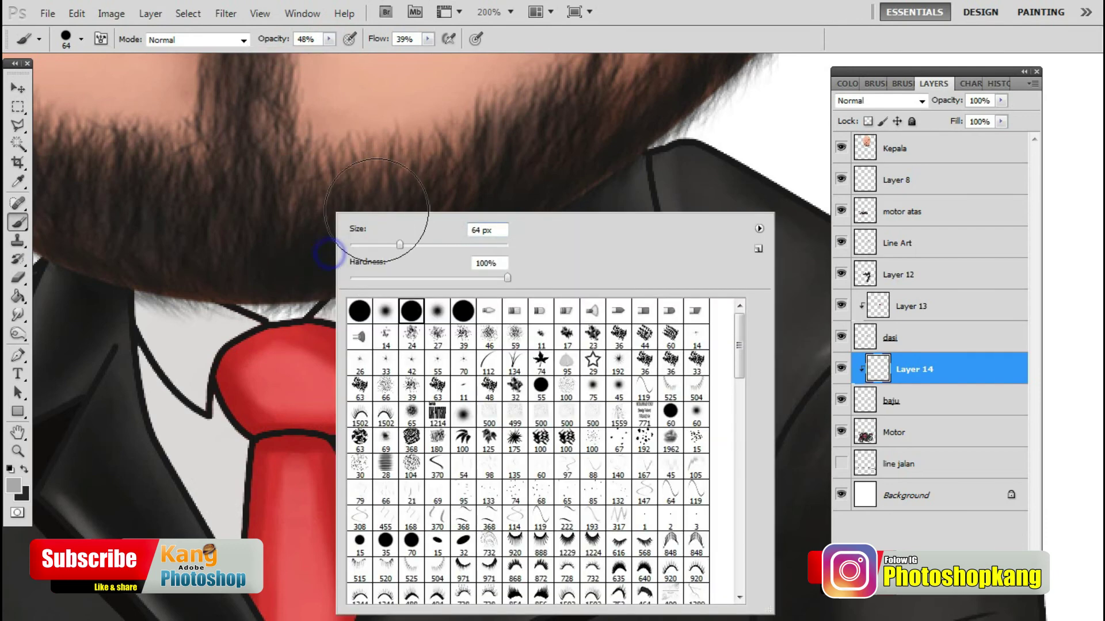
pyautogui.moveTo(384, 244); pyautogui.dragTo(379, 245)
pyautogui.click(366, 244)
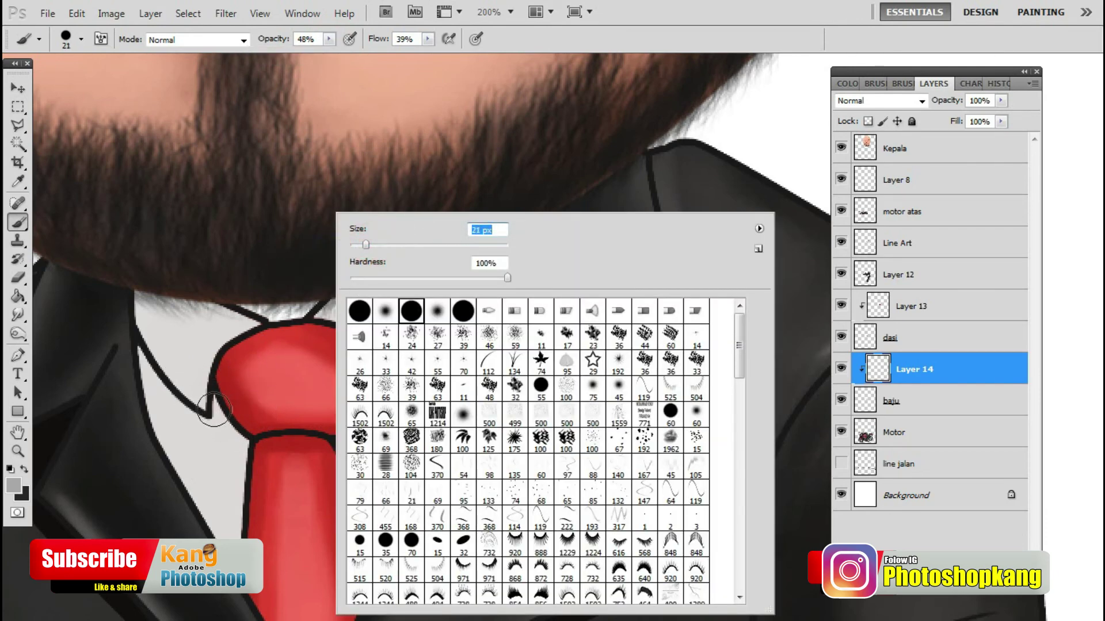
pyautogui.click(123, 348)
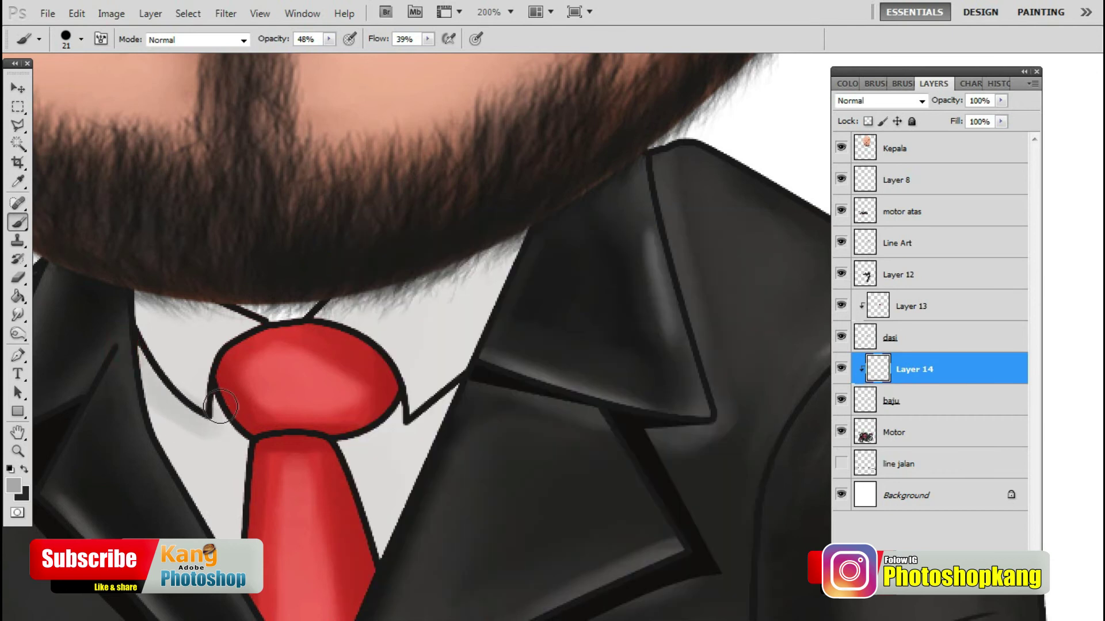
pyautogui.moveTo(329, 39); pyautogui.dragTo(353, 40)
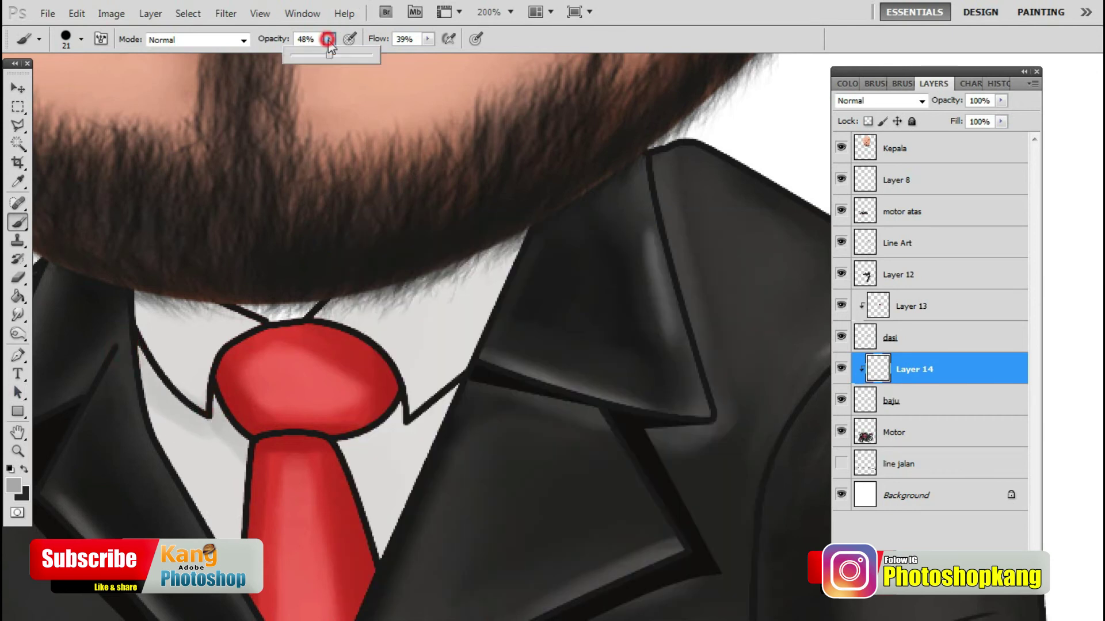
# Shade the collar edge and the shirt along both sides of the tie.
pyautogui.moveTo(142, 397); pyautogui.dragTo(235, 416)
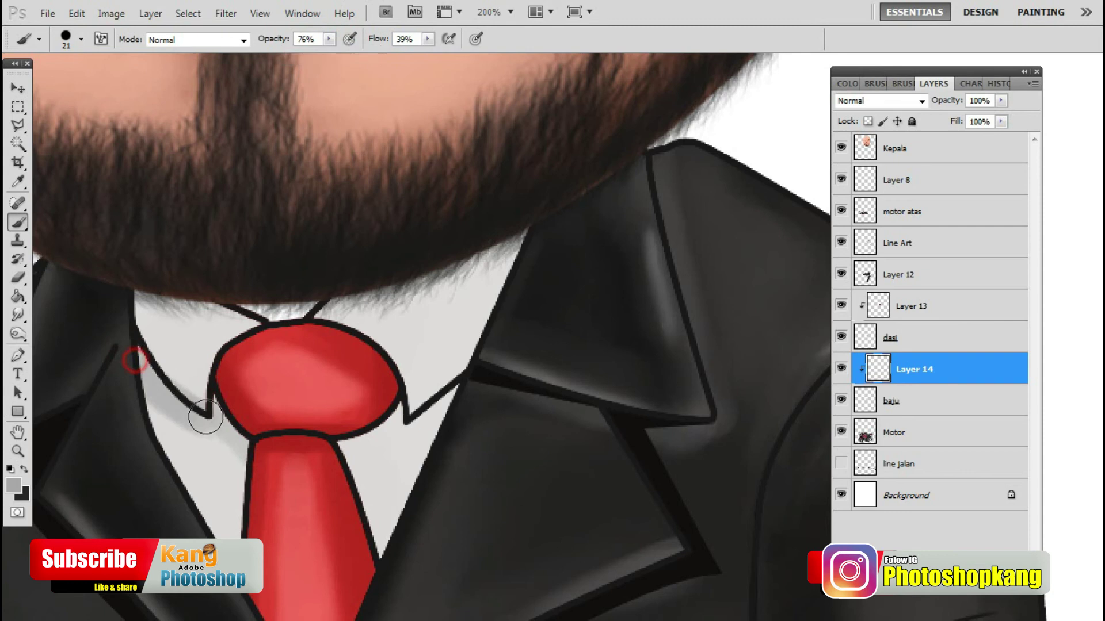
pyautogui.moveTo(401, 413); pyautogui.dragTo(363, 553)
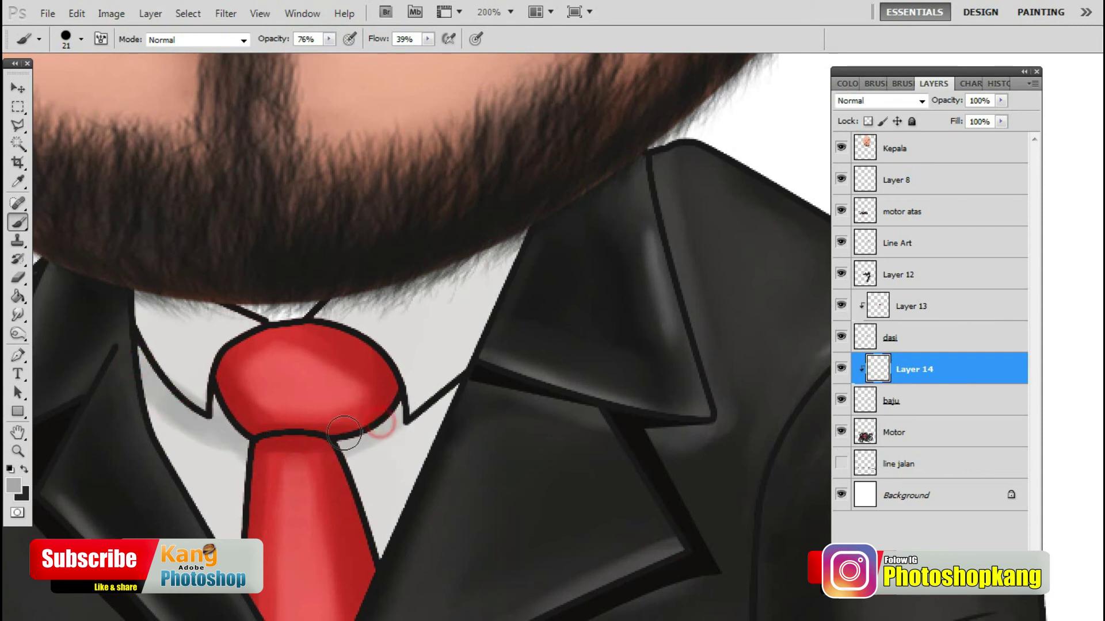
pyautogui.moveTo(265, 433); pyautogui.dragTo(244, 604)
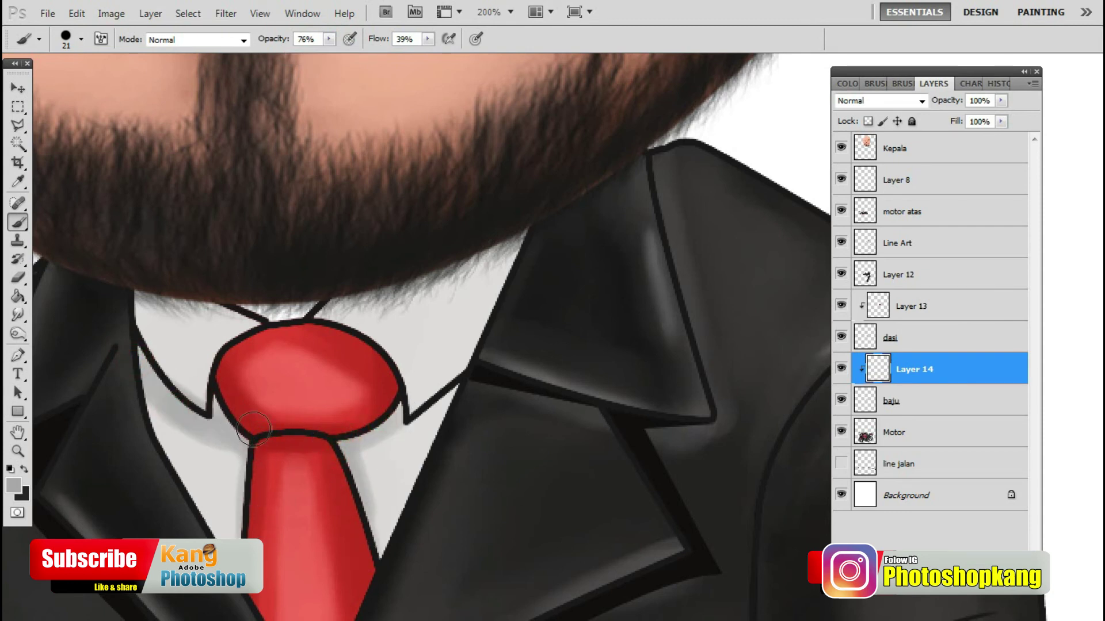
pyautogui.moveTo(383, 427)
pyautogui.mouseDown()
pyautogui.moveTo(452, 394)
pyautogui.moveTo(377, 410)
pyautogui.mouseUp()
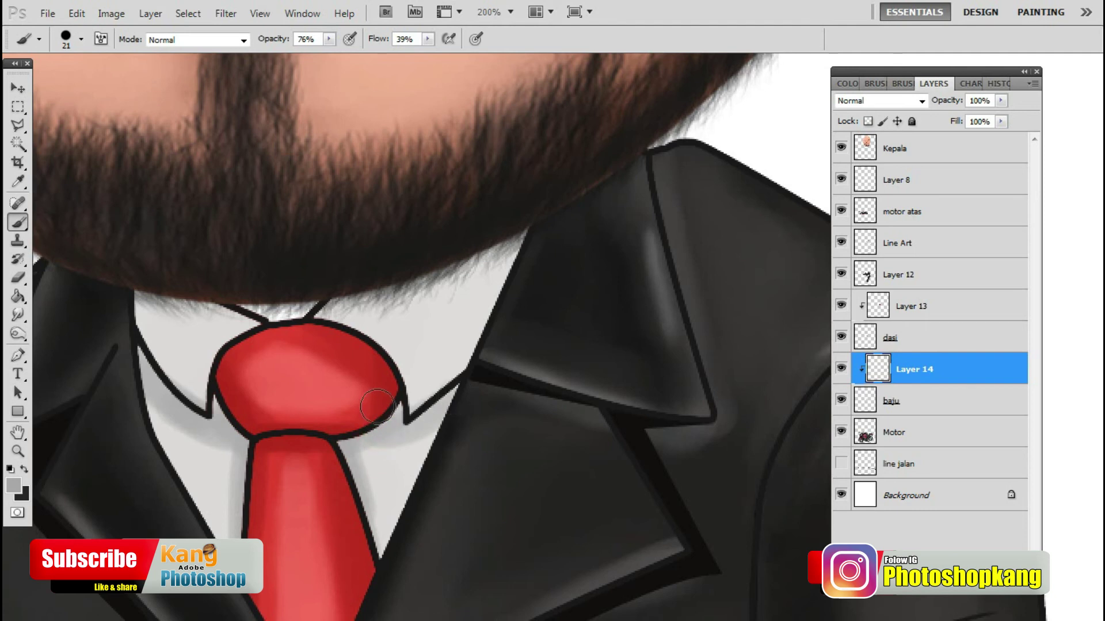
# At 100% opacity and 83% flow, darken the tie knot's edges.
pyautogui.click(329, 39)
pyautogui.moveTo(331, 55); pyautogui.dragTo(354, 55)
pyautogui.click(427, 38)
pyautogui.moveTo(451, 56); pyautogui.dragTo(464, 56)
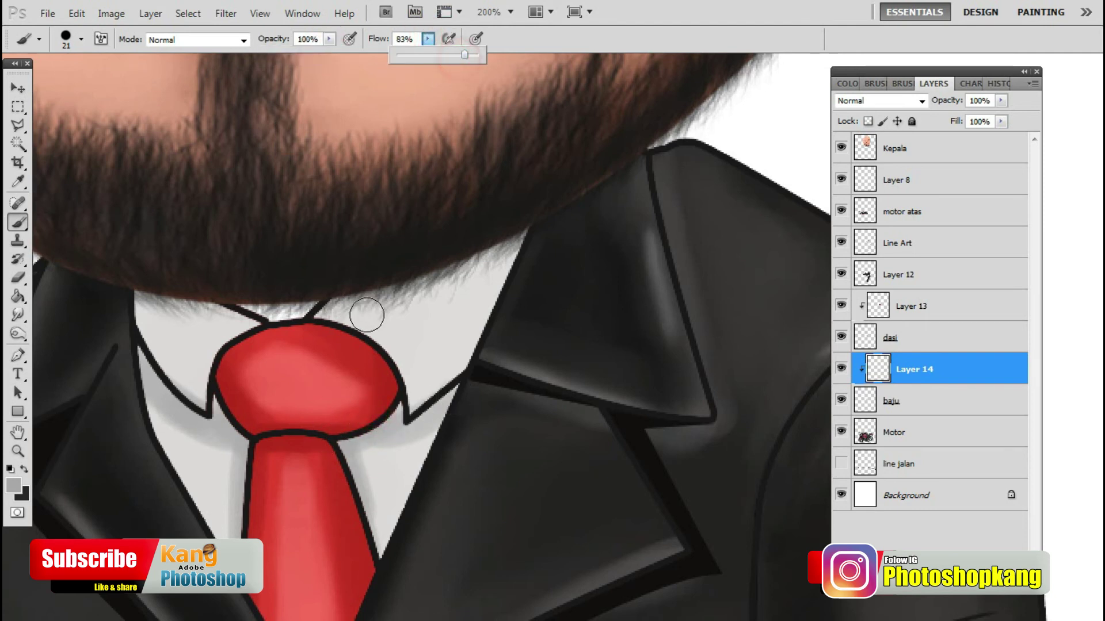
pyautogui.moveTo(391, 403); pyautogui.dragTo(349, 419)
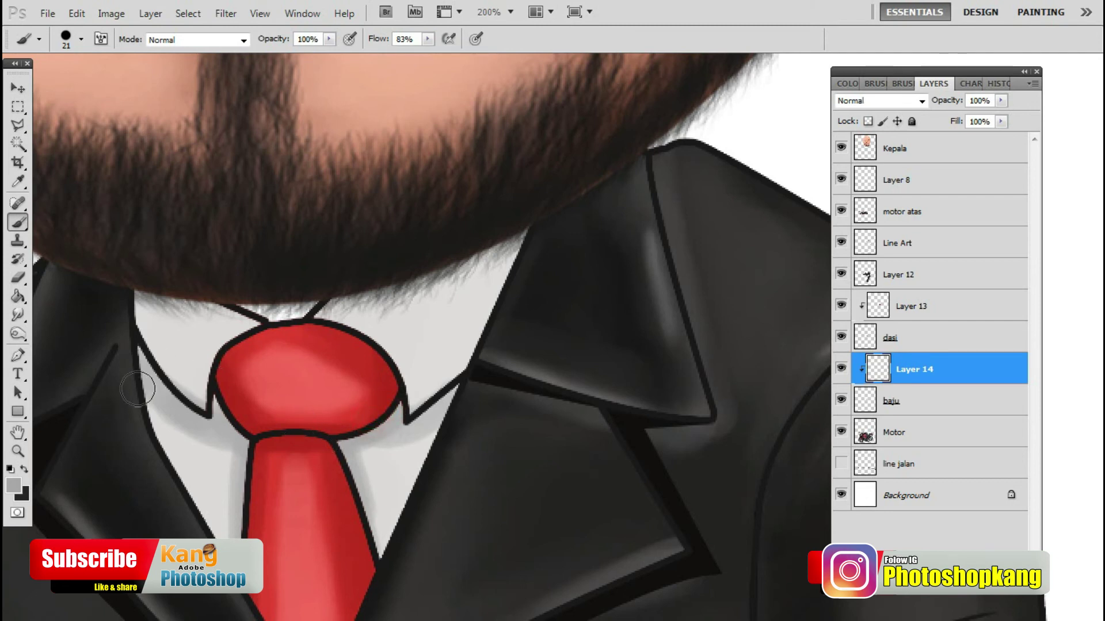
pyautogui.moveTo(134, 371); pyautogui.dragTo(237, 377)
# Shade the shirt beneath the beard, along the tie's edges and the collar toward the lapel.
pyautogui.moveTo(178, 284); pyautogui.dragTo(365, 279)
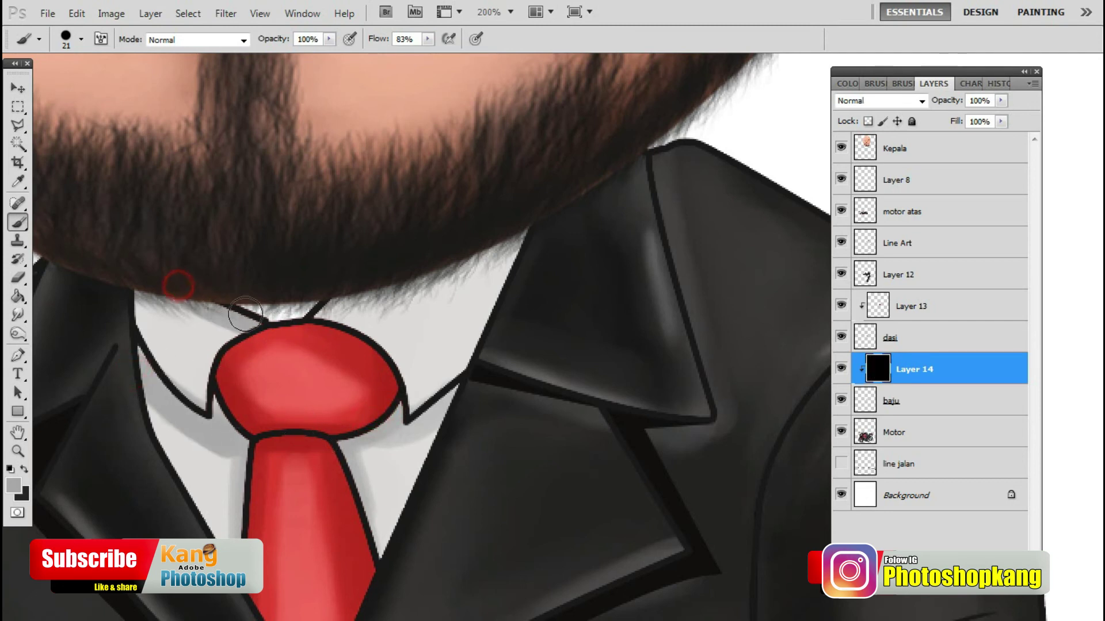
pyautogui.moveTo(494, 240); pyautogui.dragTo(362, 266)
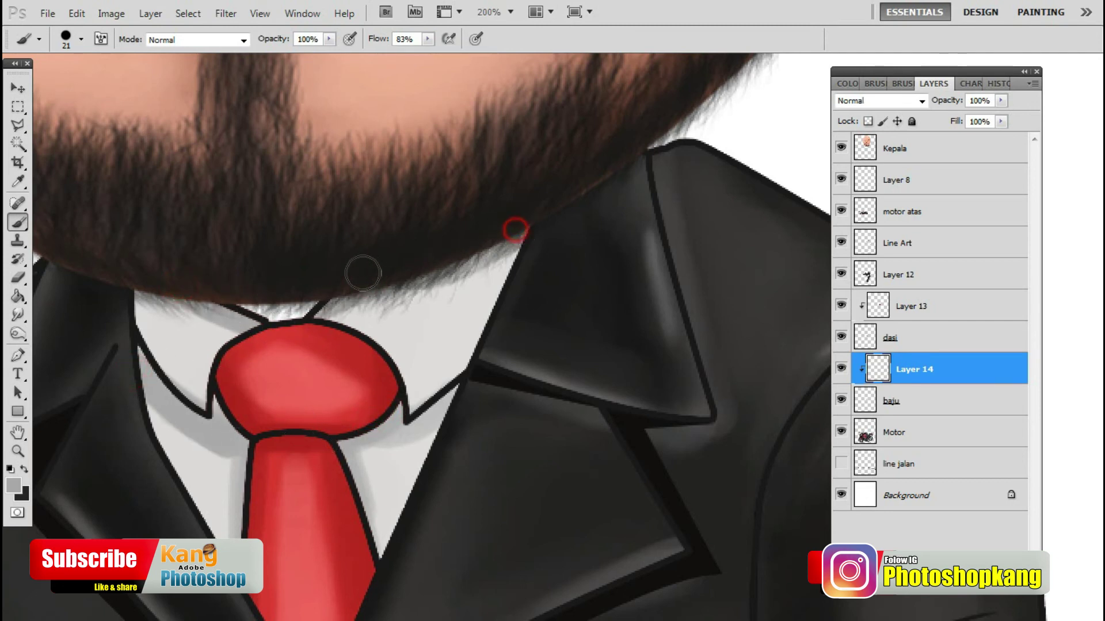
pyautogui.moveTo(123, 267); pyautogui.dragTo(223, 291)
pyautogui.moveTo(211, 361); pyautogui.dragTo(228, 411)
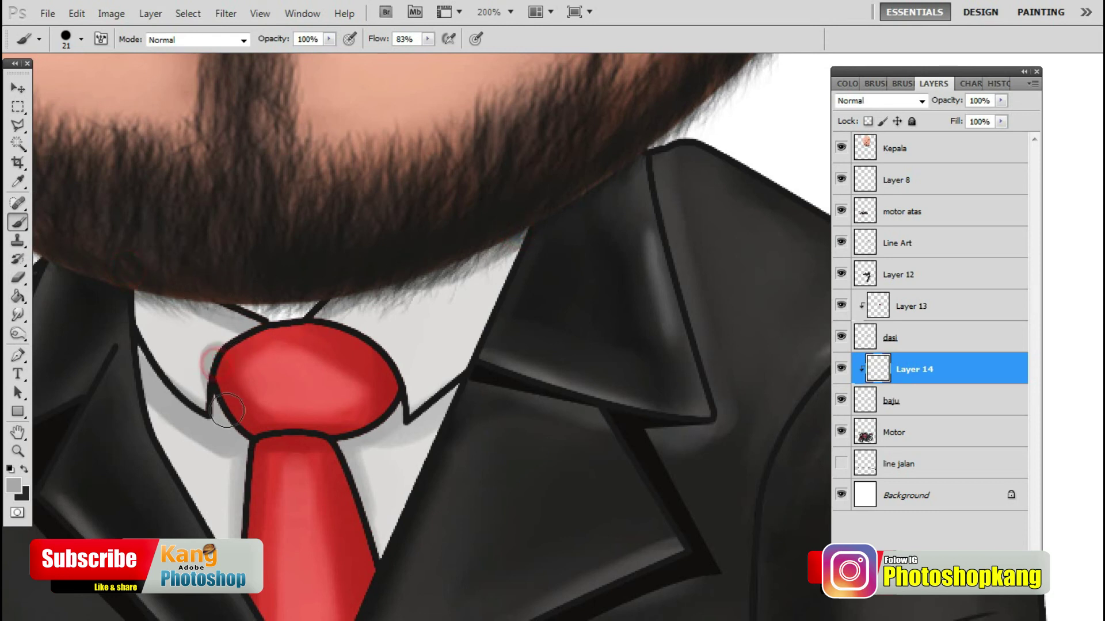
pyautogui.moveTo(218, 348); pyautogui.dragTo(214, 403)
pyautogui.moveTo(226, 375); pyautogui.dragTo(227, 387)
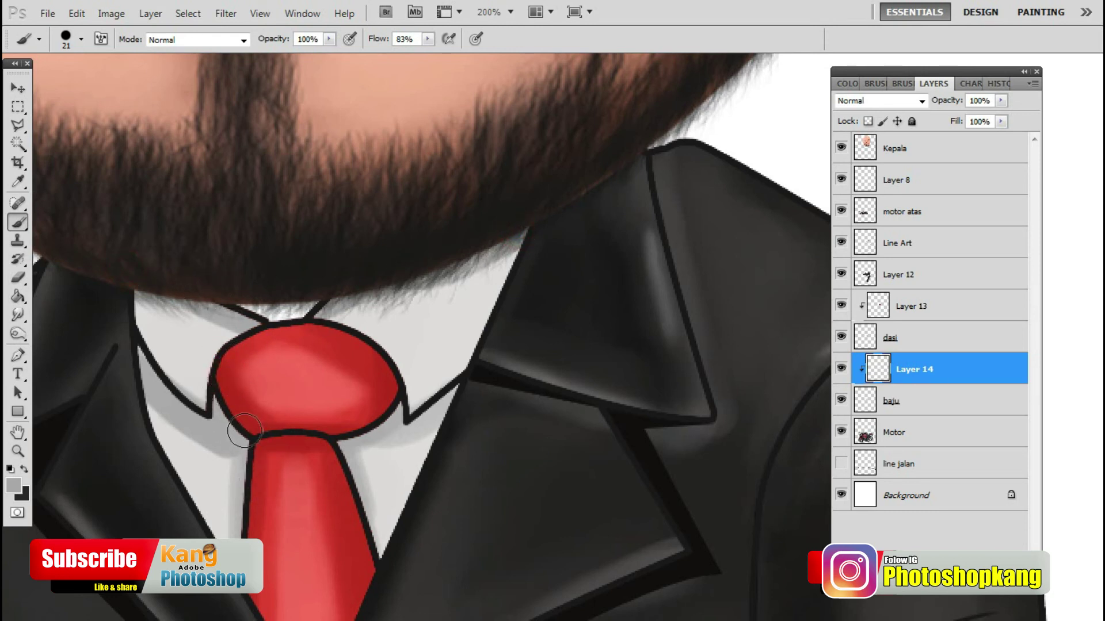
pyautogui.moveTo(253, 528); pyautogui.dragTo(253, 560)
pyautogui.moveTo(338, 460); pyautogui.dragTo(359, 549)
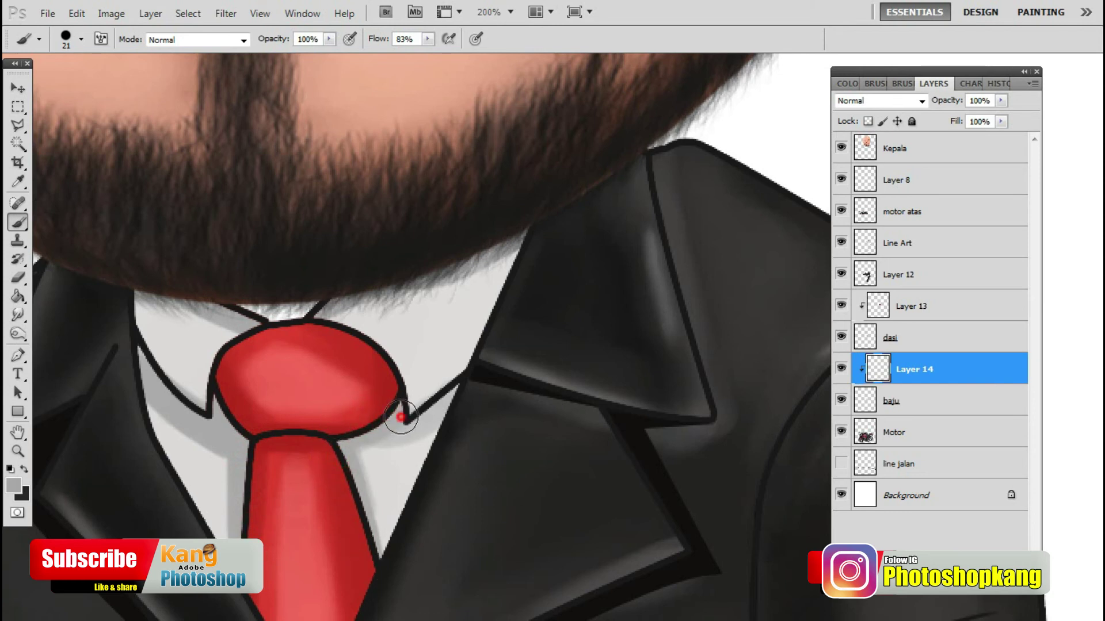
pyautogui.moveTo(401, 417); pyautogui.dragTo(475, 380)
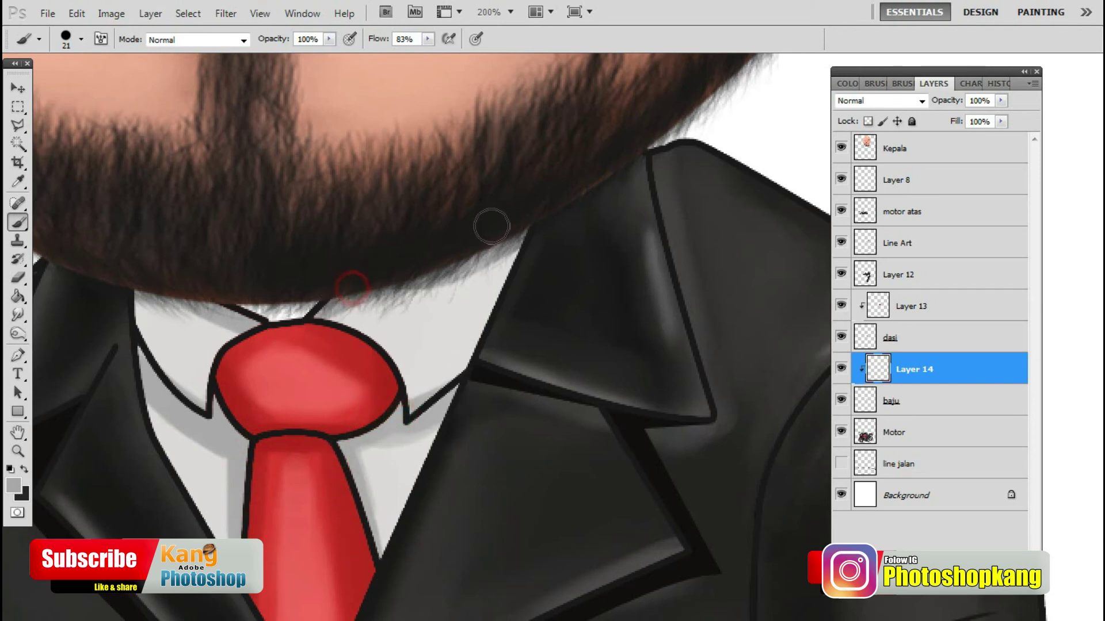
# Sample the shirt's grey and lighten it to a paler grey in the Color Picker.
pyautogui.scroll(-5, 256, 276)
pyautogui.scroll(-3, 256, 302)
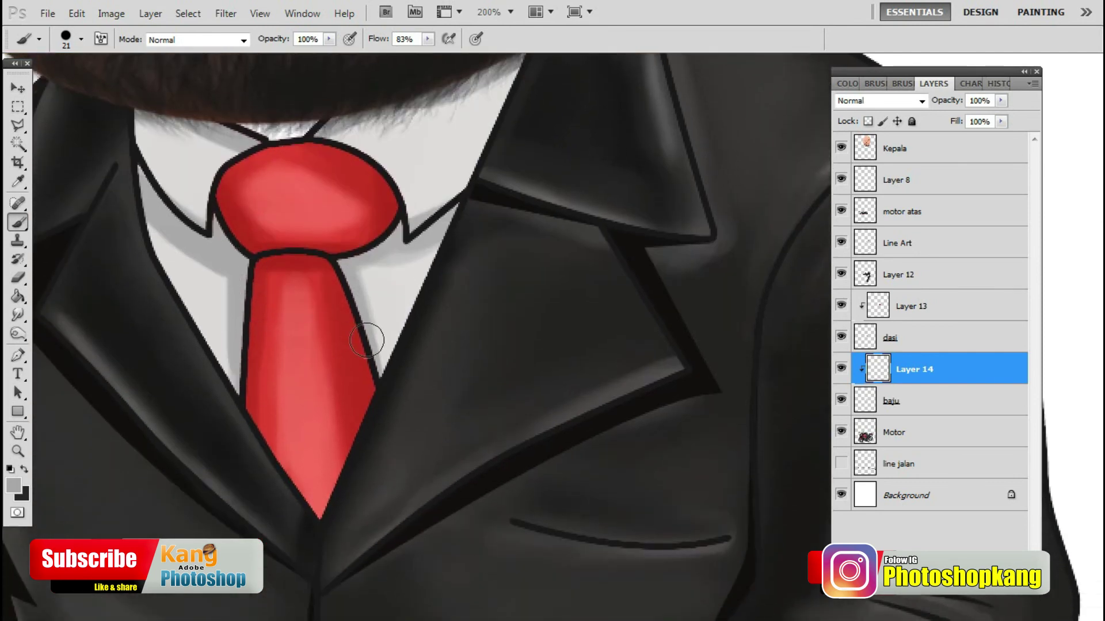
pyautogui.scroll(4, 282, 201)
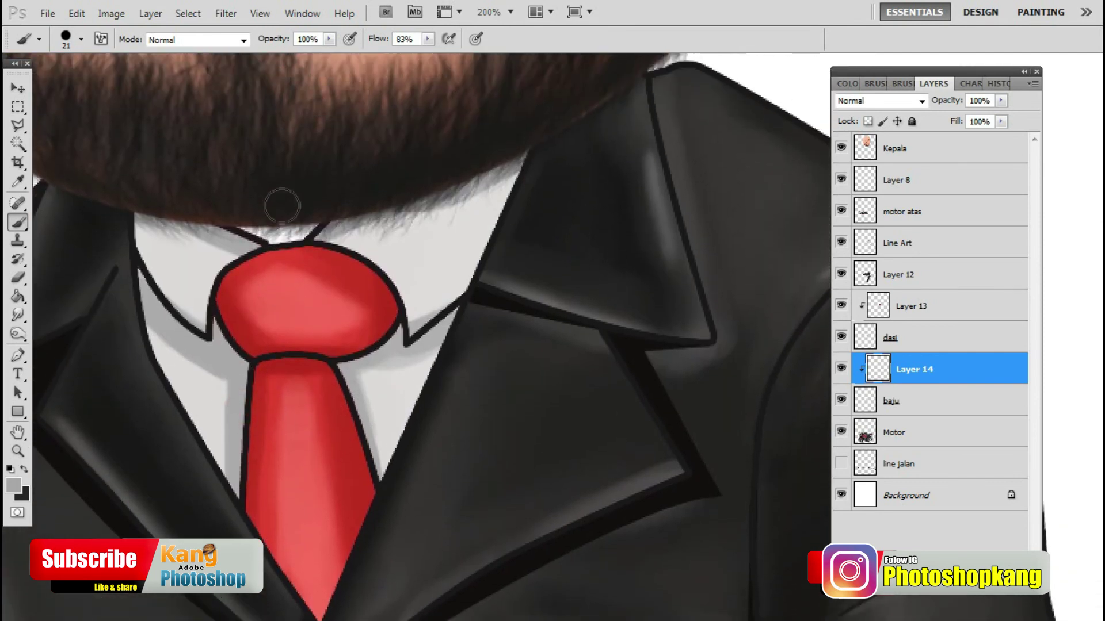
pyautogui.click(19, 314)
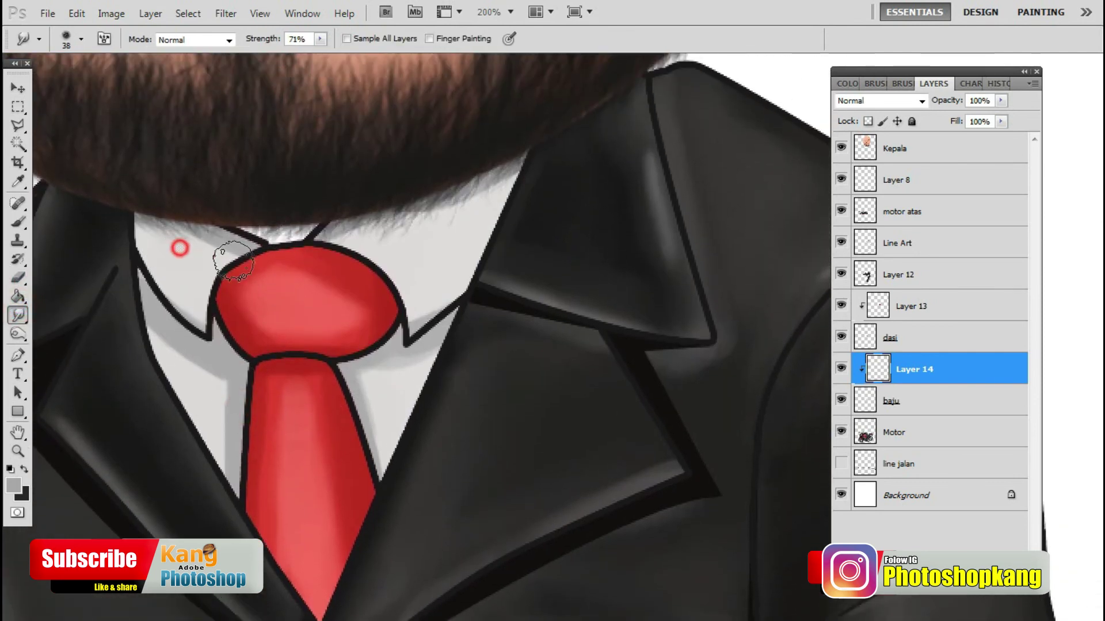
pyautogui.click(24, 230)
pyautogui.keyDown('alt'); pyautogui.click(194, 269); pyautogui.keyUp('alt')
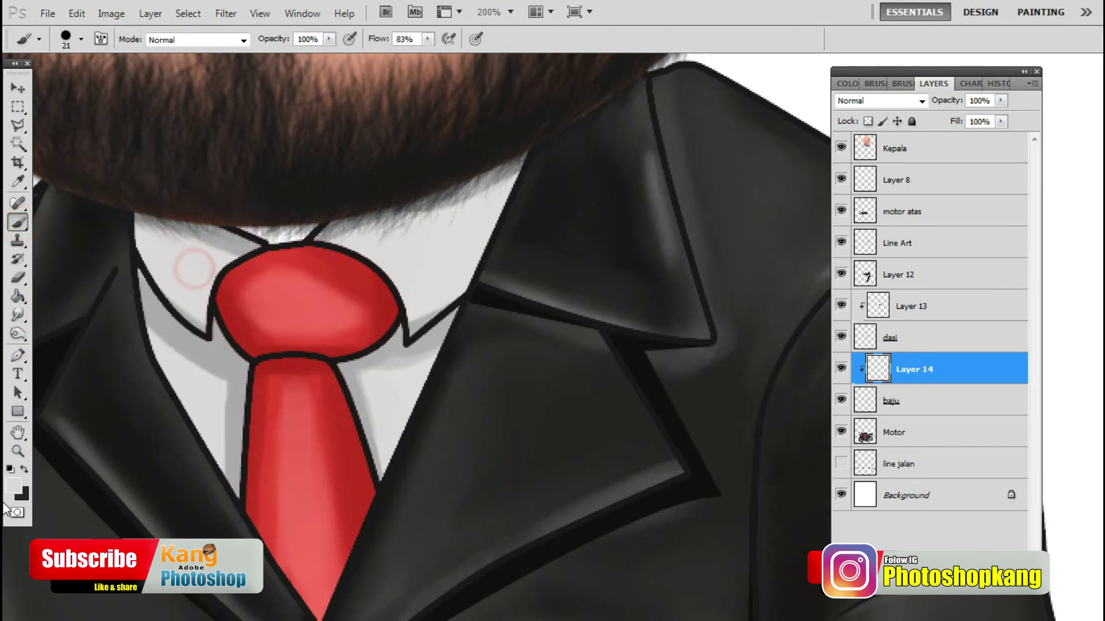
pyautogui.click(14, 486)
pyautogui.moveTo(703, 161); pyautogui.dragTo(702, 146)
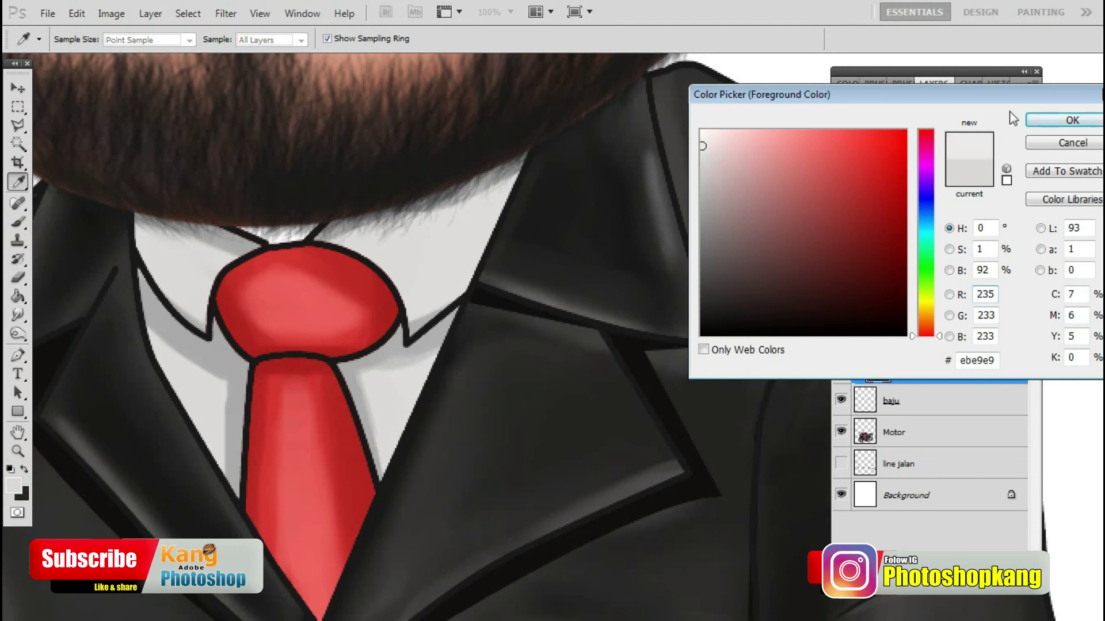
pyautogui.click(1064, 119)
# Set the brush opacity to 76%.
pyautogui.press('b')
pyautogui.click(330, 38)
pyautogui.moveTo(299, 54); pyautogui.dragTo(282, 55)
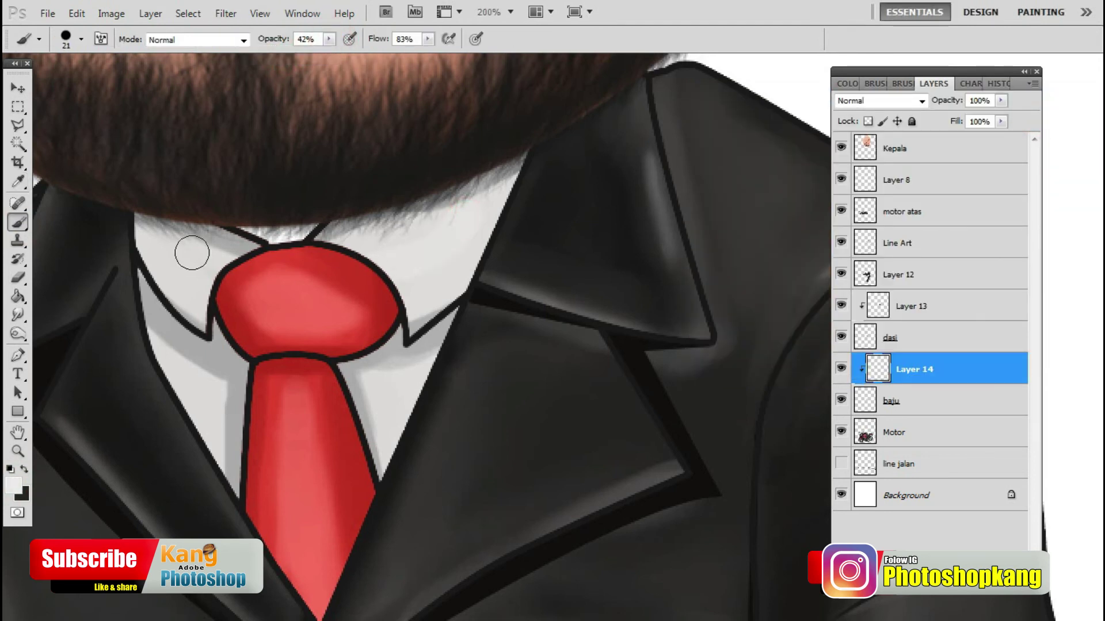
pyautogui.click(329, 39)
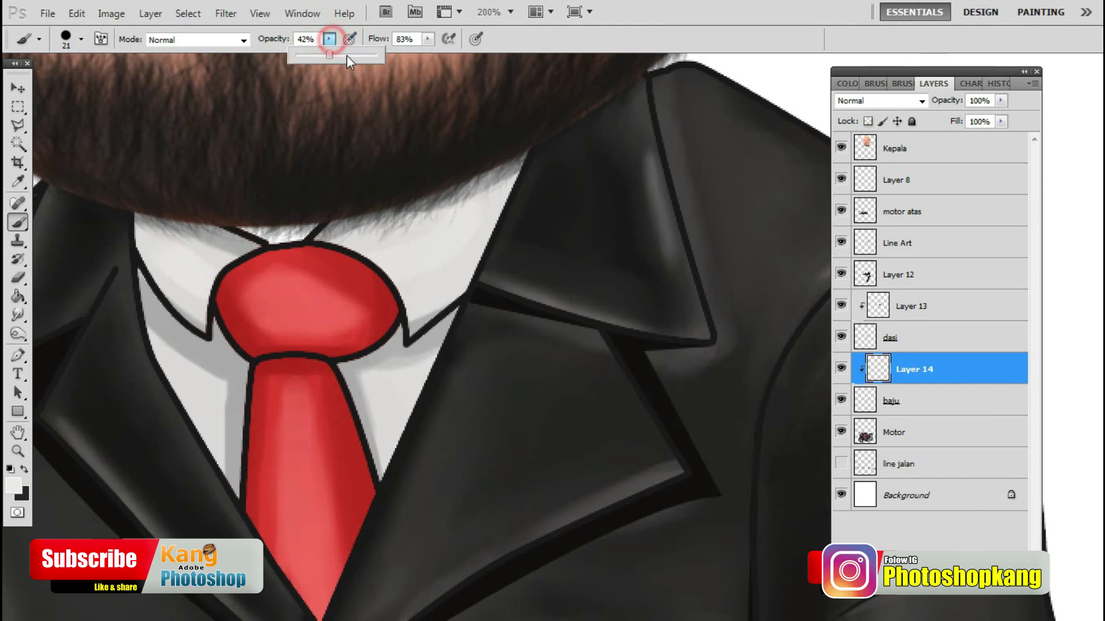
pyautogui.moveTo(350, 55); pyautogui.dragTo(357, 55)
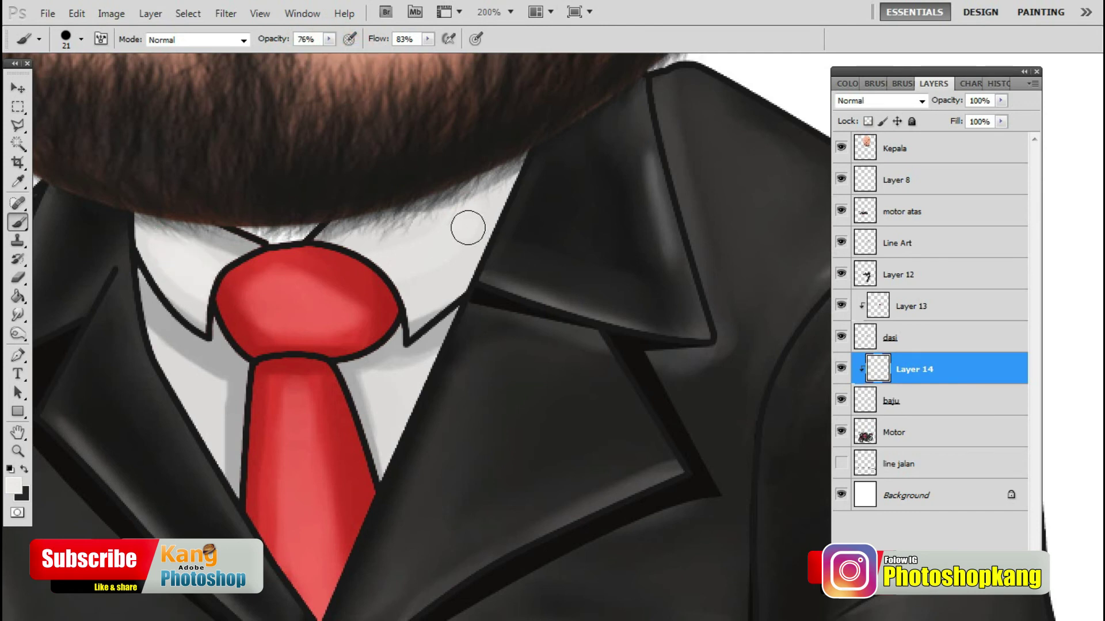
# Paint paler grey highlights on the right and left collar, then view the whole figure.
pyautogui.moveTo(397, 345); pyautogui.dragTo(424, 383)
pyautogui.click(188, 410)
pyautogui.moveTo(188, 409); pyautogui.dragTo(209, 408)
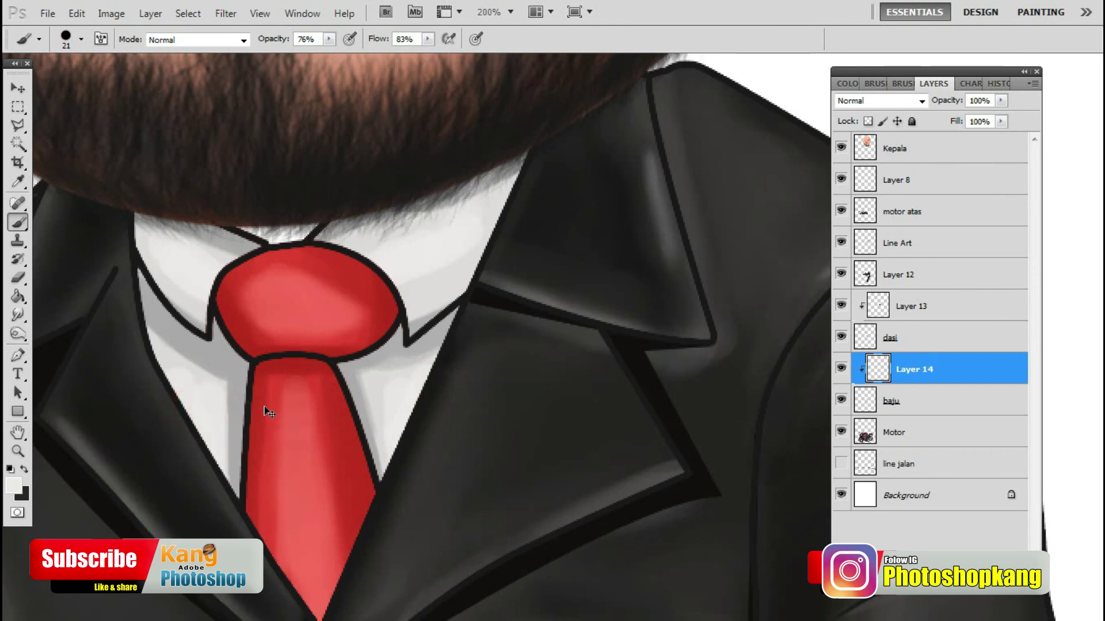
pyautogui.hotkey('ctrl', '-')
pyautogui.hotkey('ctrl', '-')
pyautogui.hotkey('ctrl', '-')
pyautogui.moveTo(472, 413); pyautogui.dragTo(288, 267)
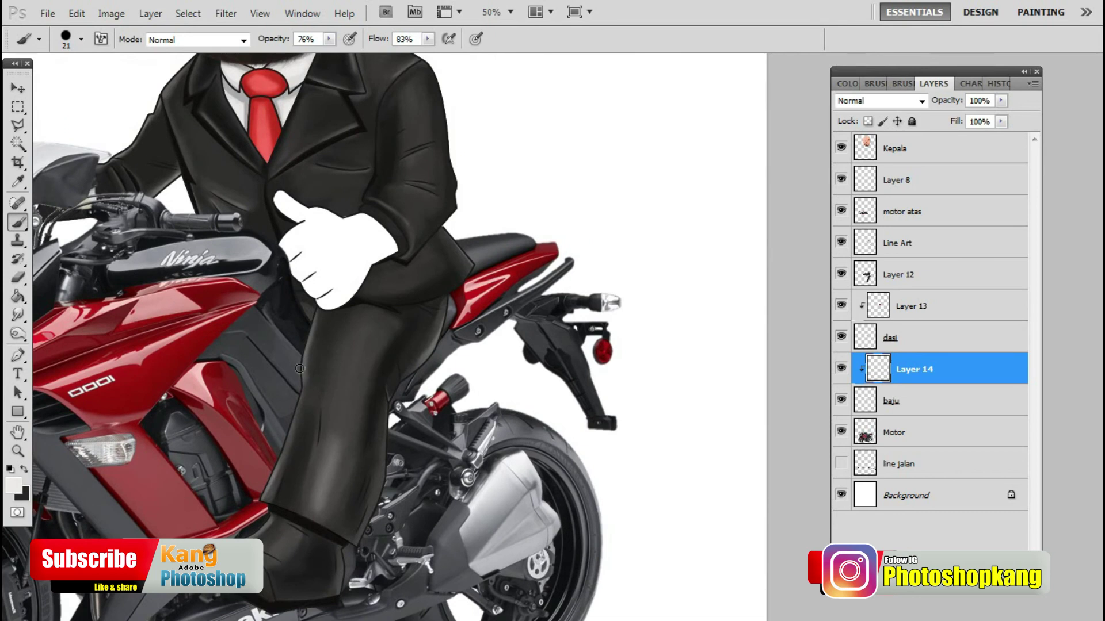
# Add a new layer named kulit above the Motor layer.
pyautogui.scroll(2, 396, 332)
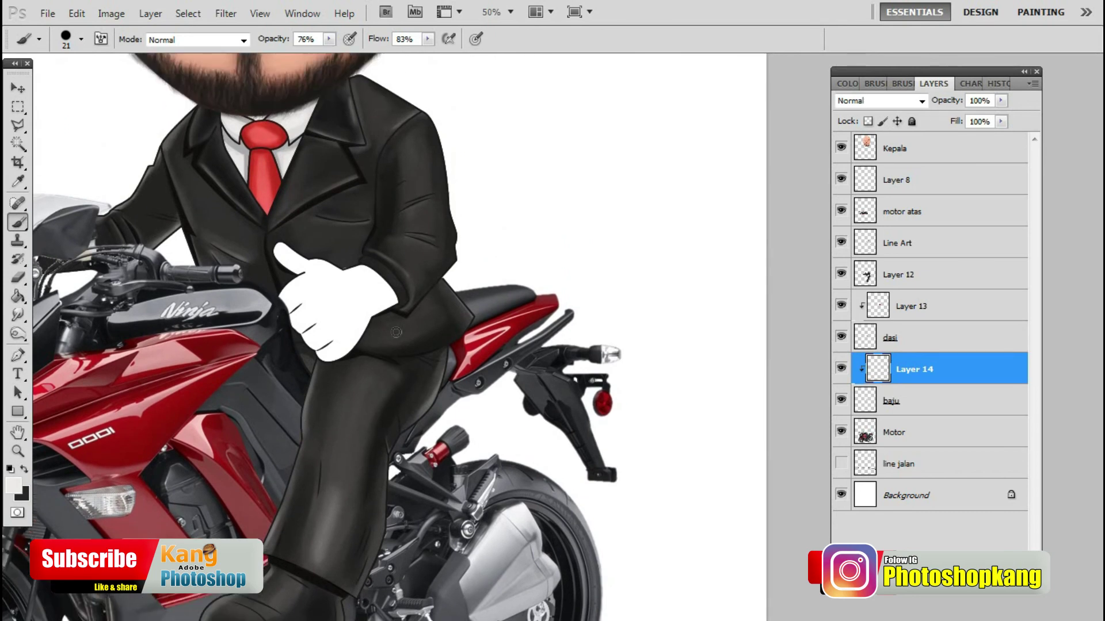
pyautogui.scroll(2, 322, 297)
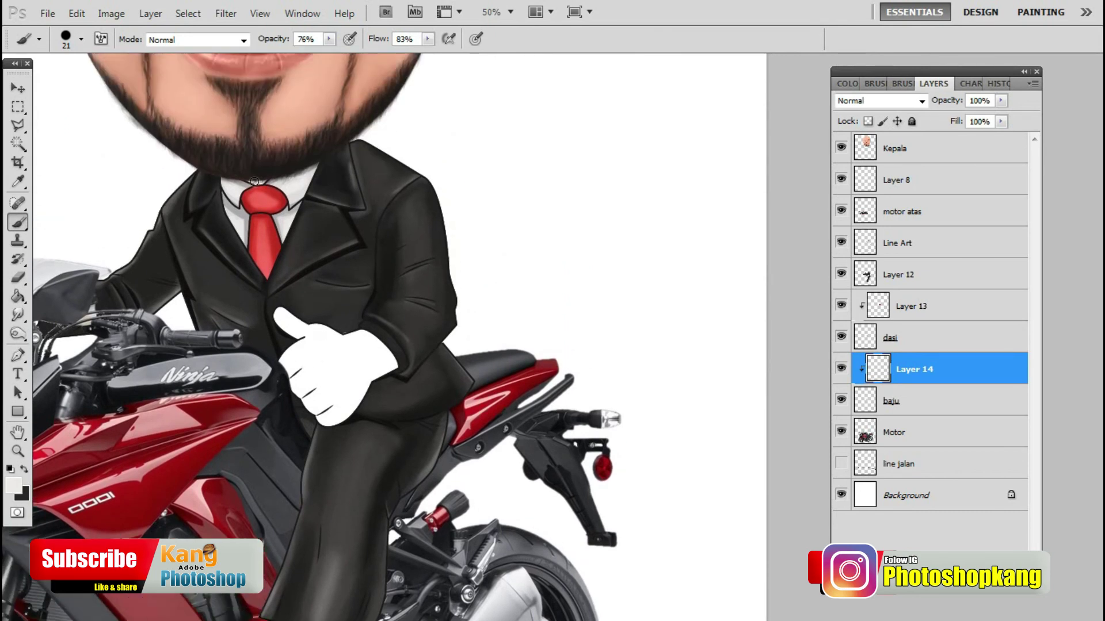
pyautogui.click(908, 441)
pyautogui.click(1014, 557)
pyautogui.write('kulit')
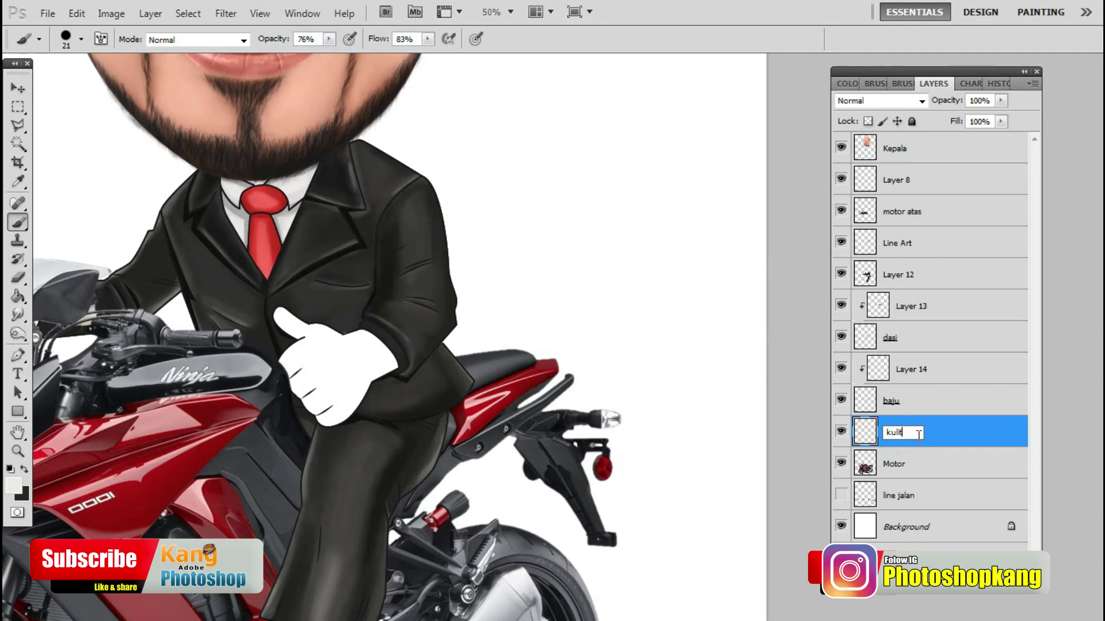
pyautogui.press('Return')
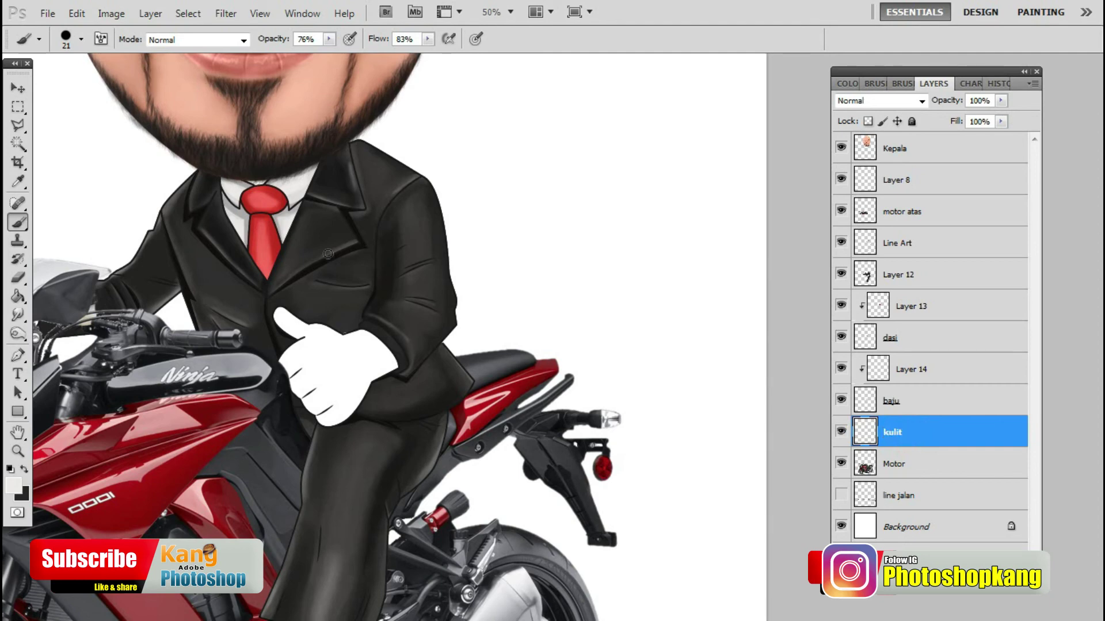
# Enlarge the brush to 66 and paint skin colour over the white glove hand.
pyautogui.moveTo(324, 135); pyautogui.dragTo(337, 245)
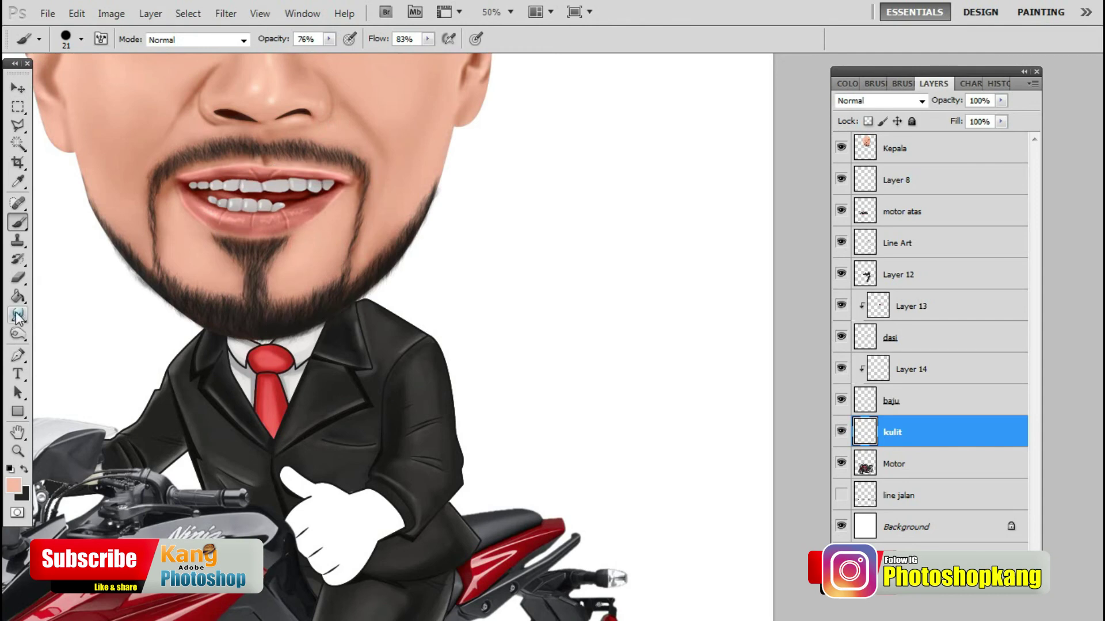
pyautogui.rightClick(305, 309)
pyautogui.moveTo(368, 241); pyautogui.dragTo(374, 240)
pyautogui.press('Return')
pyautogui.moveTo(337, 498); pyautogui.dragTo(327, 416)
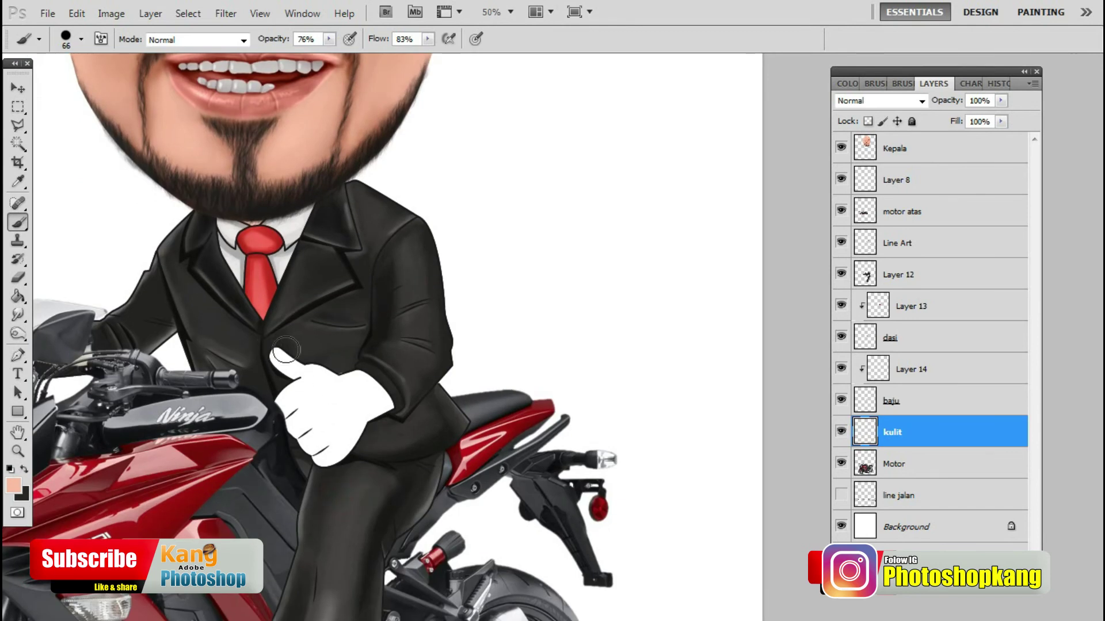
pyautogui.moveTo(298, 358)
pyautogui.mouseDown()
pyautogui.moveTo(283, 395)
pyautogui.moveTo(313, 424)
pyautogui.moveTo(377, 382)
pyautogui.mouseUp()
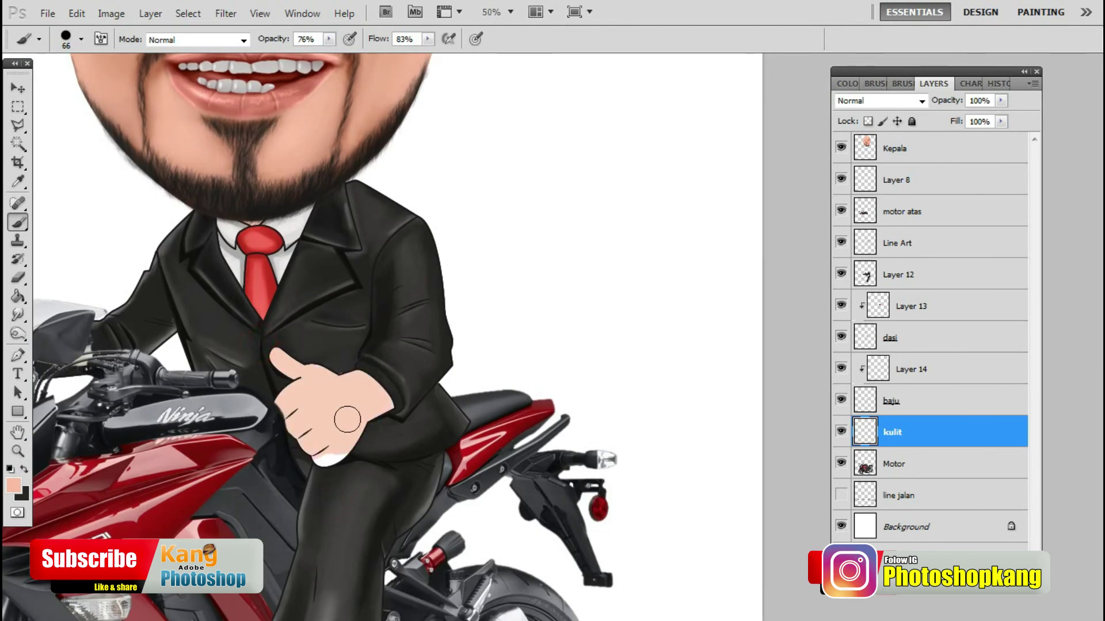
# Zoom to 200% on the hand and shade it along the cuff edge.
pyautogui.moveTo(288, 437)
pyautogui.mouseDown()
pyautogui.moveTo(421, 368)
pyautogui.moveTo(435, 422)
pyautogui.moveTo(420, 466)
pyautogui.mouseUp()
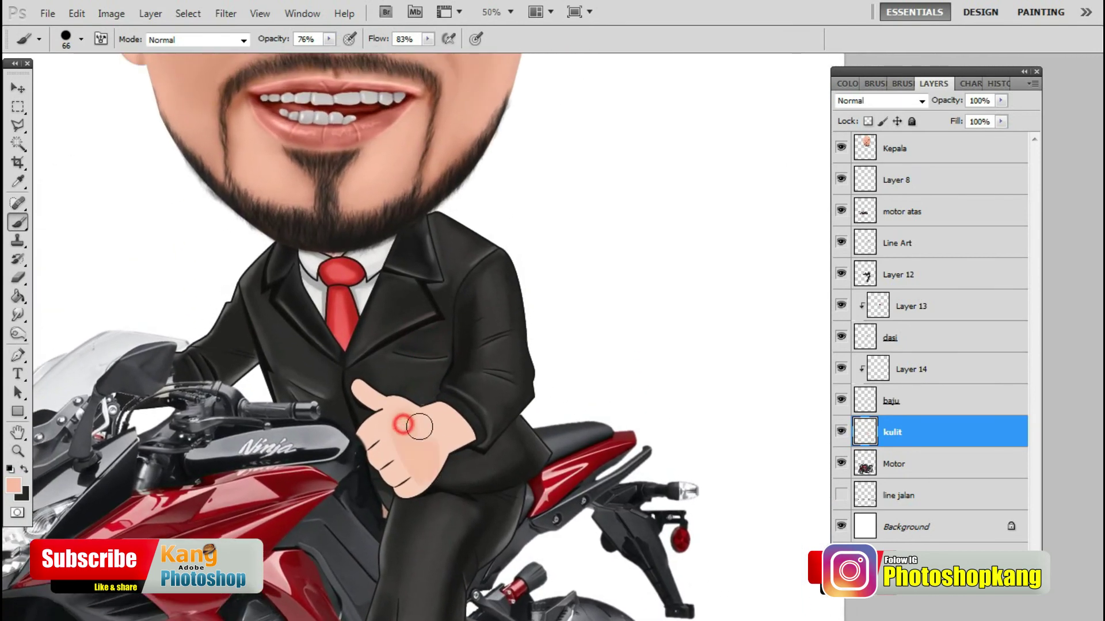
pyautogui.press('z')
pyautogui.click(435, 455)
pyautogui.hotkey('ctrl', 'z')
pyautogui.click(439, 419)
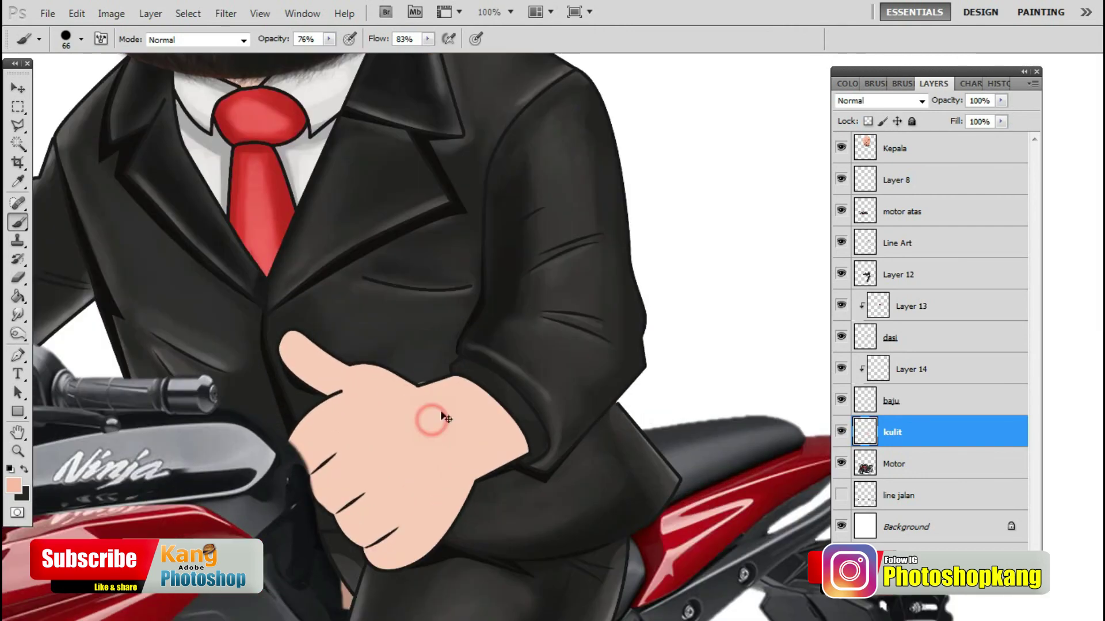
pyautogui.click(452, 409)
pyautogui.press('b')
pyautogui.moveTo(481, 308); pyautogui.dragTo(625, 492)
# Shrink the brush and add soft pink shading along the hand's top edge.
pyautogui.rightClick(477, 309)
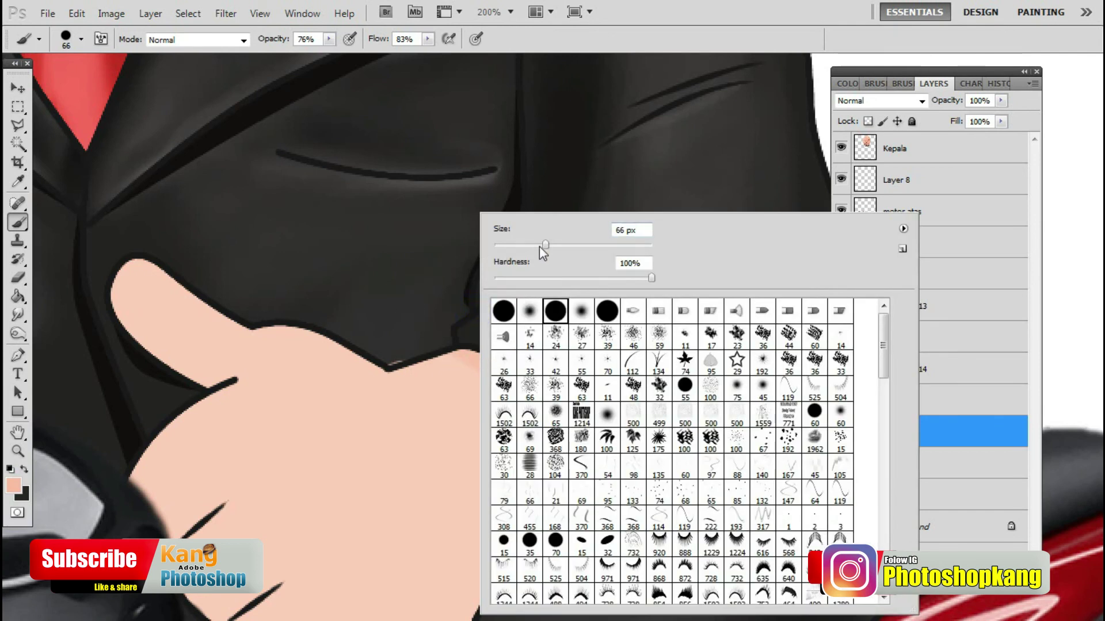
pyautogui.moveTo(523, 248); pyautogui.dragTo(512, 246)
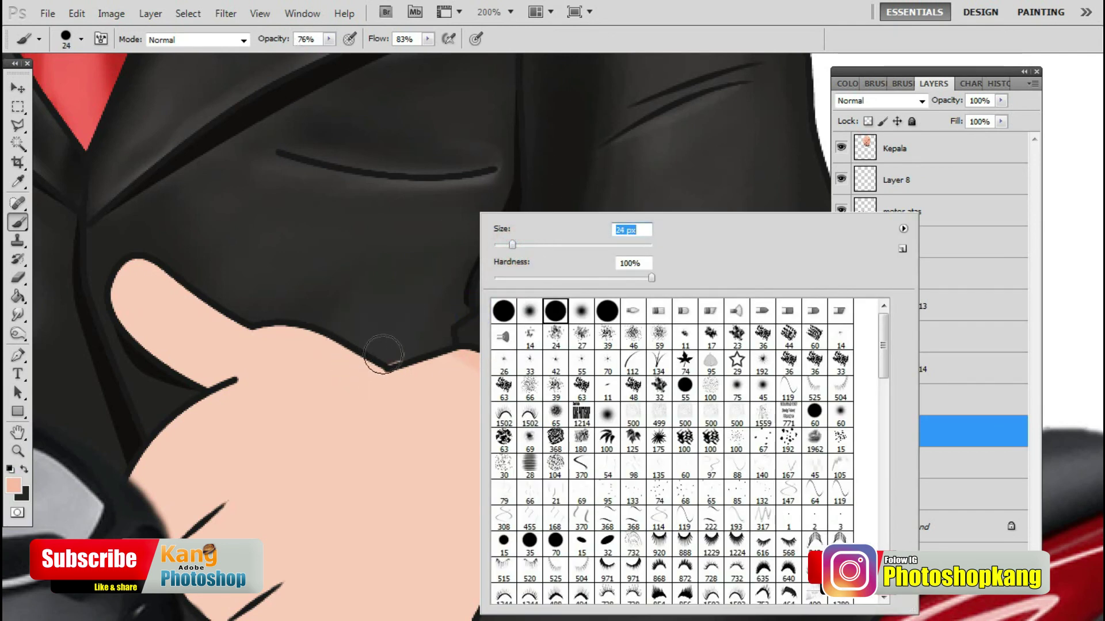
pyautogui.click(452, 331)
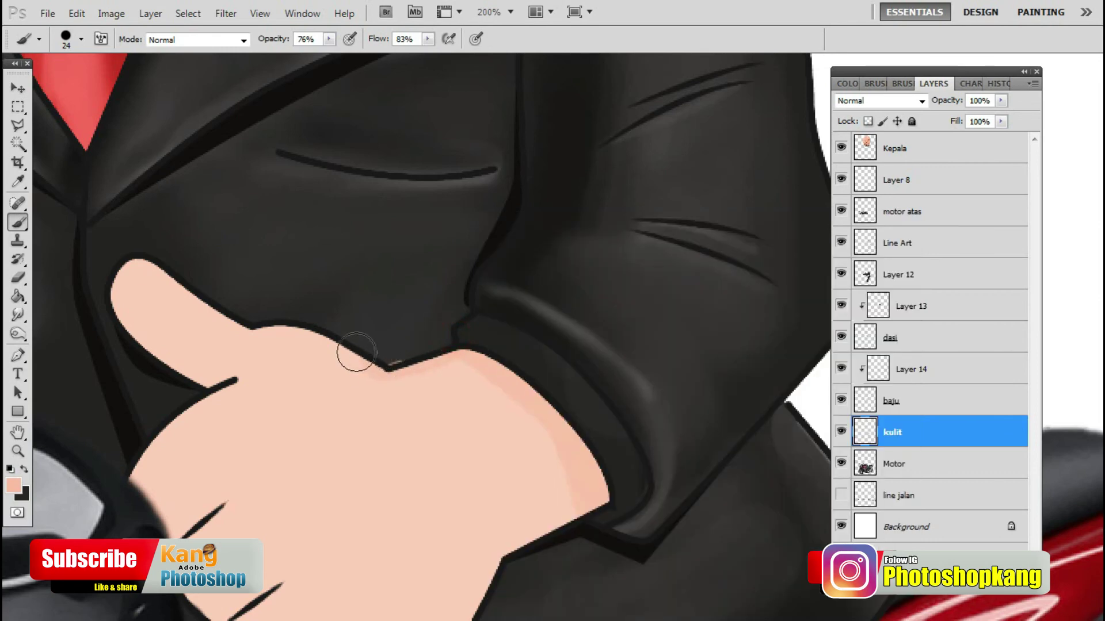
pyautogui.moveTo(356, 352)
pyautogui.mouseDown()
pyautogui.moveTo(279, 308)
pyautogui.moveTo(140, 264)
pyautogui.mouseUp()
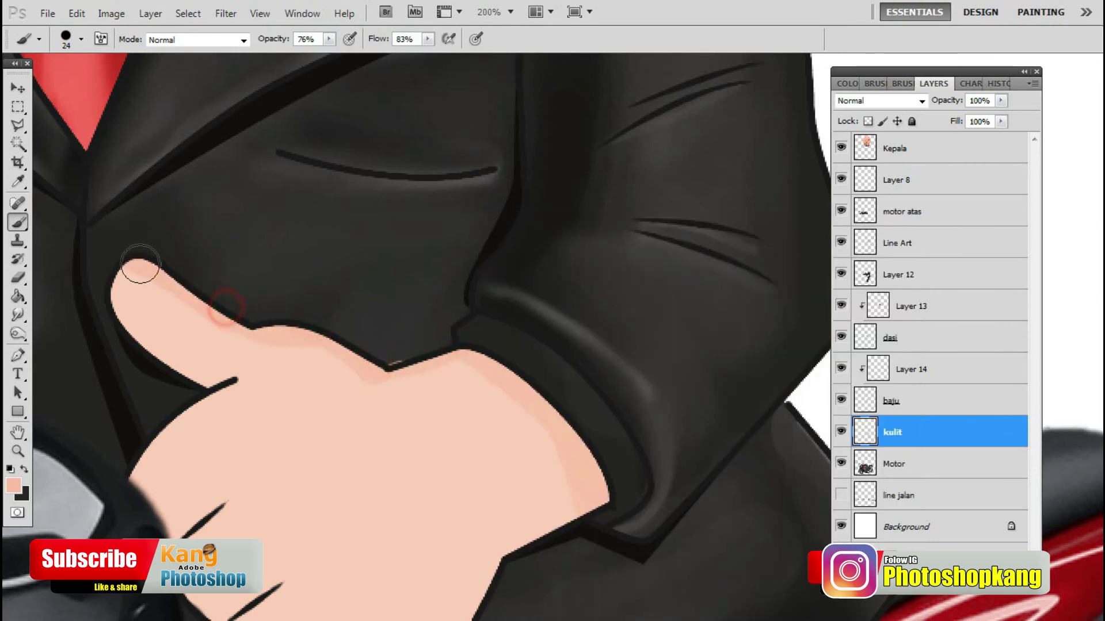
pyautogui.moveTo(217, 420); pyautogui.dragTo(269, 304)
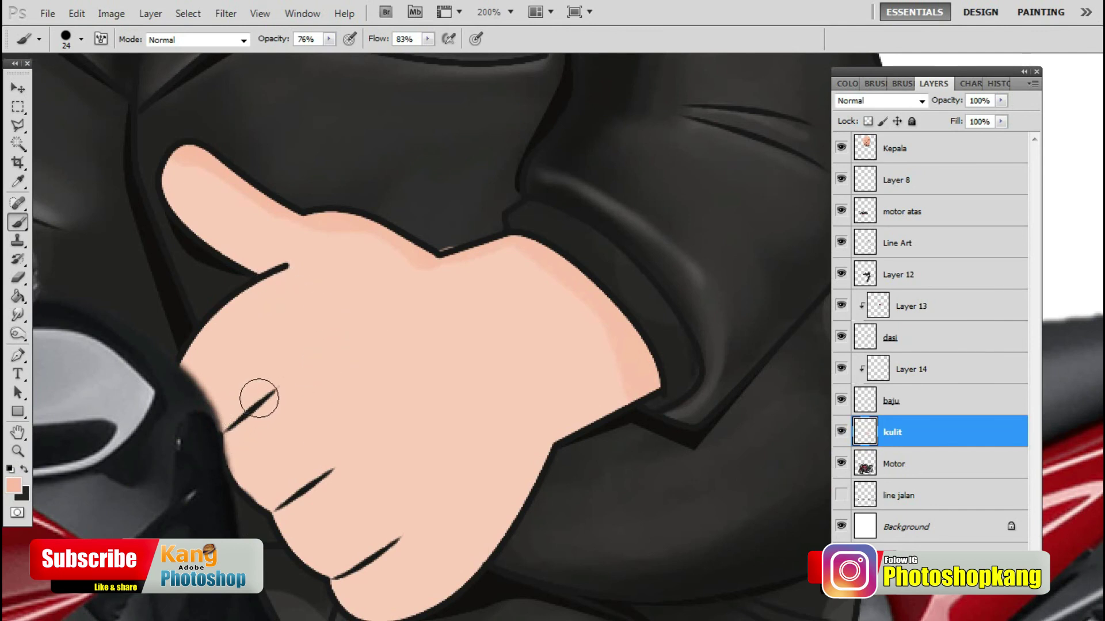
# Shade the three knuckle creases and the hand's lower-right edge in soft pink.
pyautogui.moveTo(276, 380)
pyautogui.mouseDown()
pyautogui.moveTo(240, 403)
pyautogui.moveTo(238, 331)
pyautogui.mouseUp()
pyautogui.moveTo(334, 368); pyautogui.dragTo(302, 387)
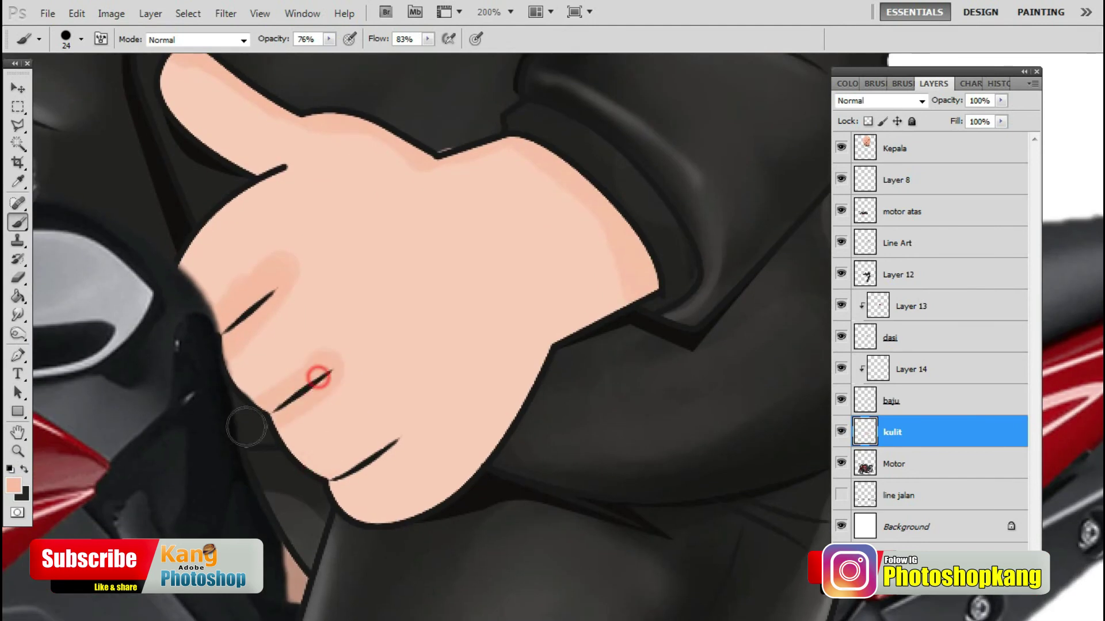
pyautogui.moveTo(386, 441); pyautogui.dragTo(354, 458)
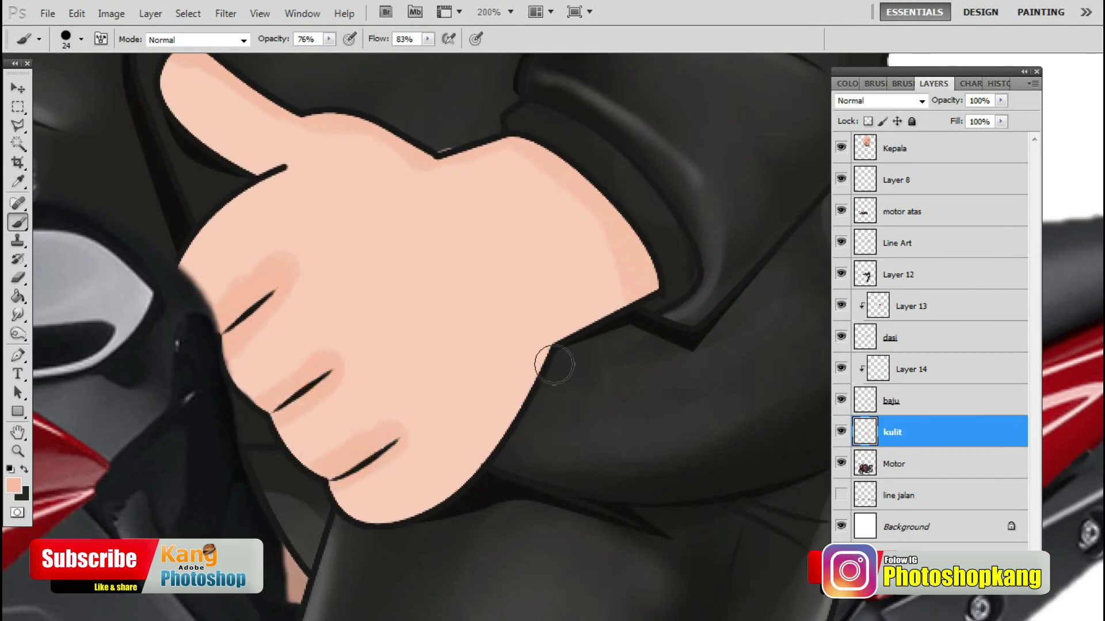
pyautogui.moveTo(544, 353)
pyautogui.mouseDown()
pyautogui.moveTo(469, 468)
pyautogui.moveTo(357, 510)
pyautogui.mouseUp()
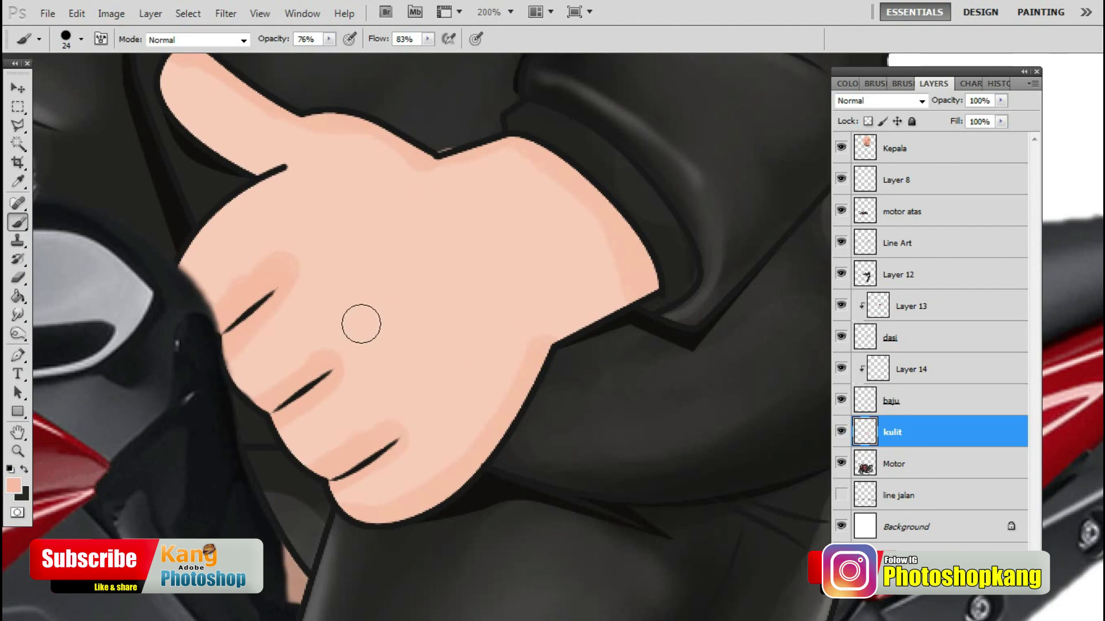
pyautogui.rightClick(338, 222)
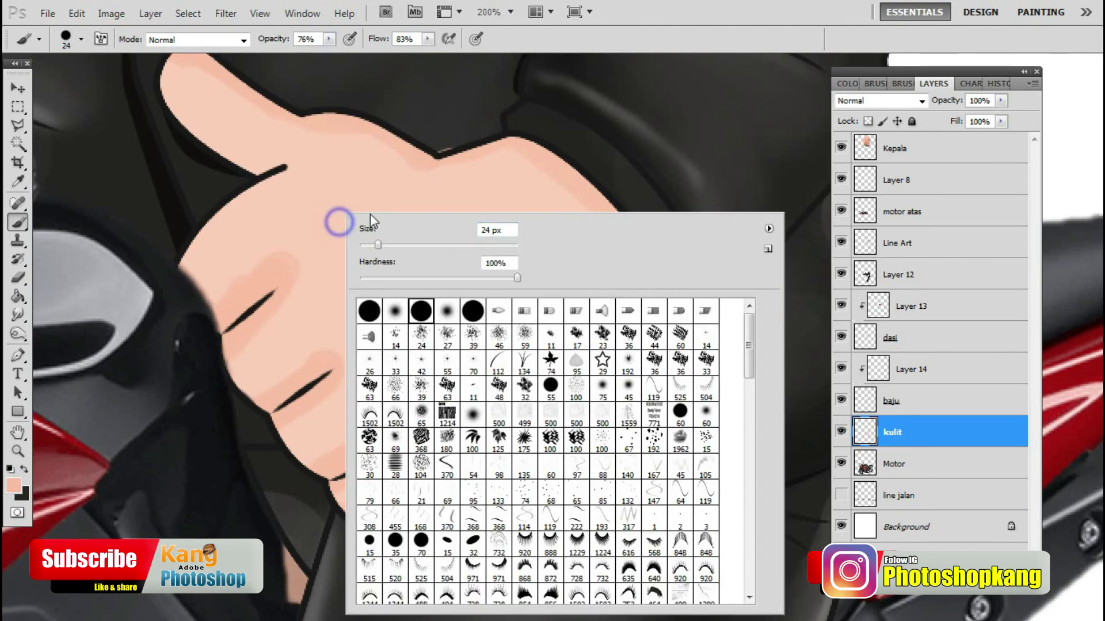
# Dab pink blush spots on the upper, middle and lower knuckles and near the wrist.
pyautogui.click(402, 246)
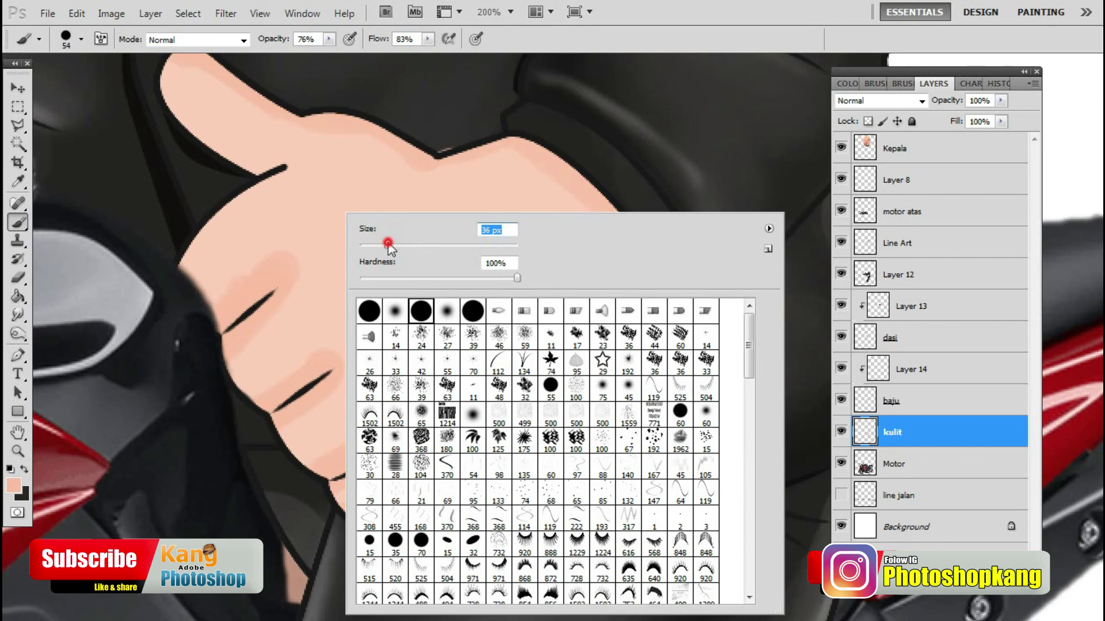
pyautogui.click(325, 229)
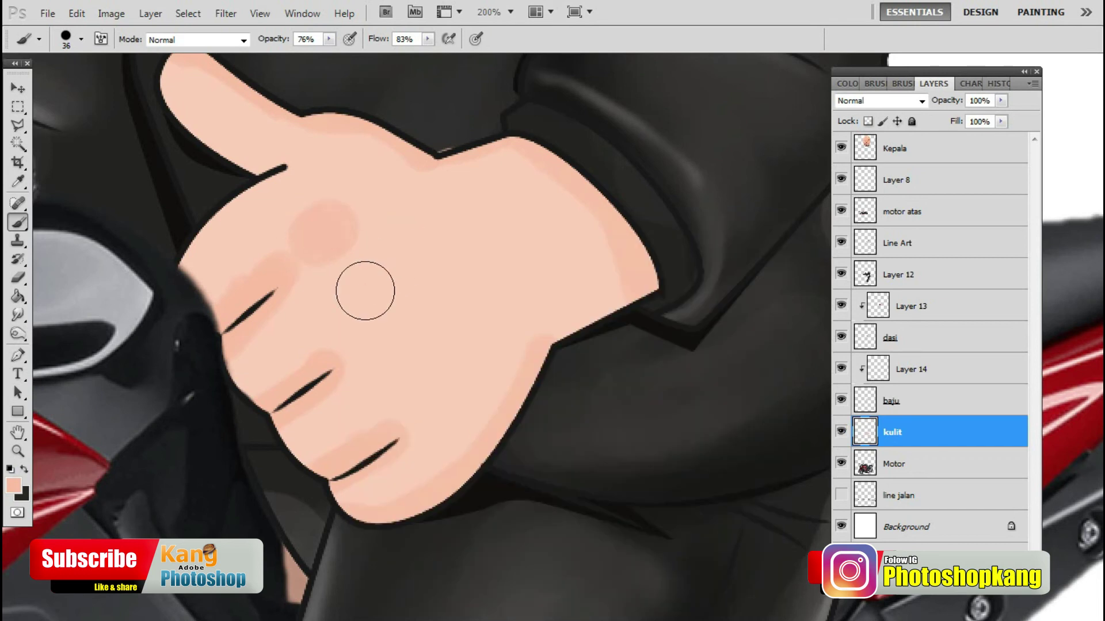
pyautogui.click(383, 318)
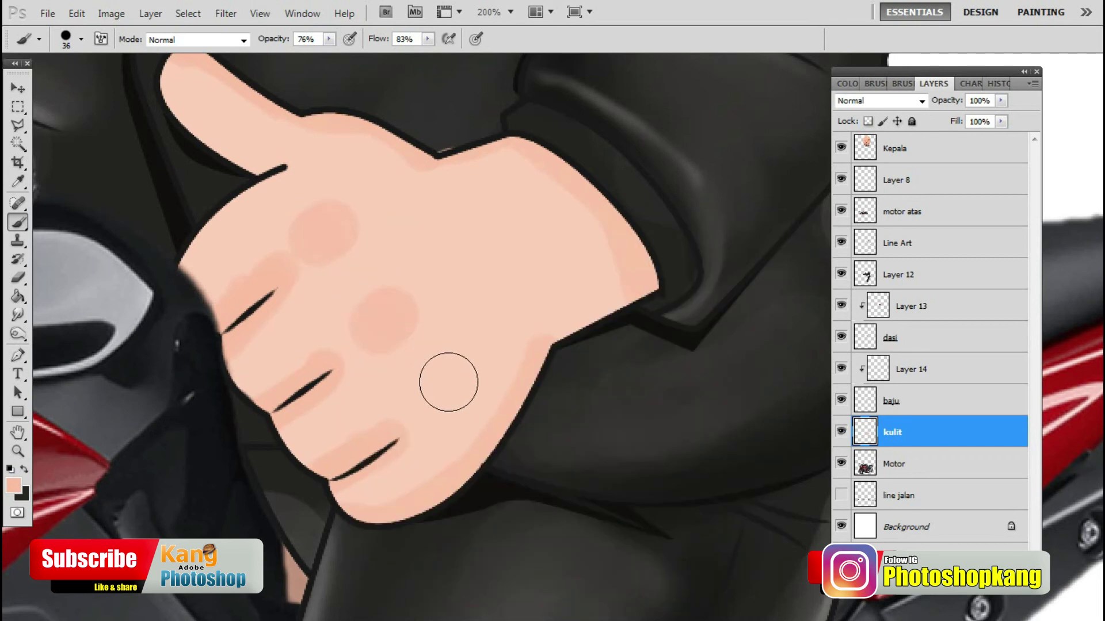
pyautogui.click(423, 405)
pyautogui.click(433, 383)
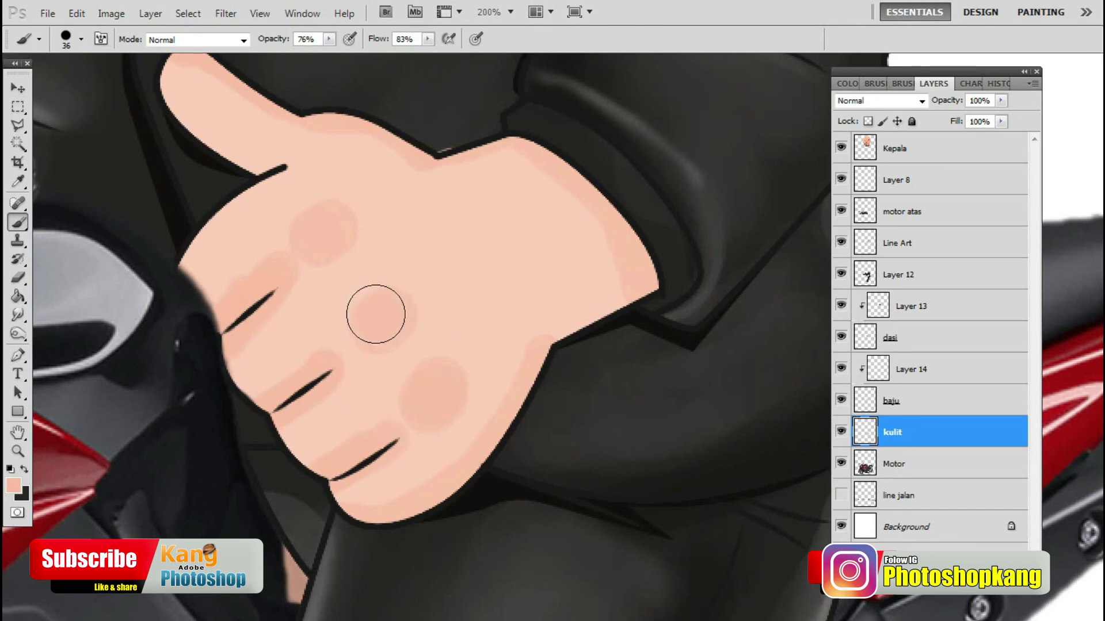
pyautogui.click(330, 246)
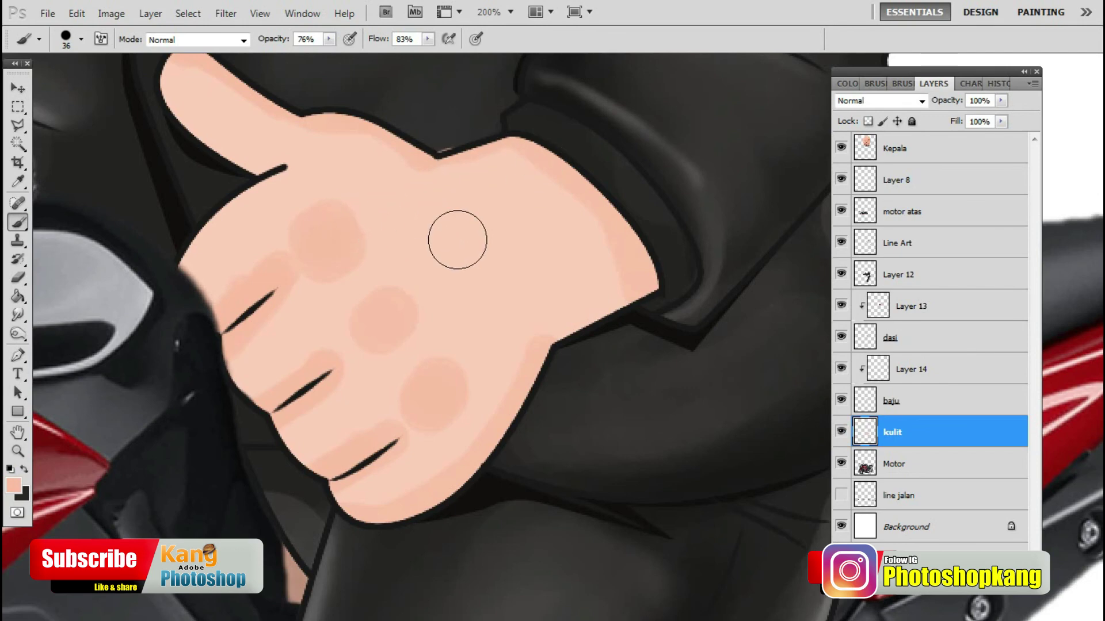
pyautogui.moveTo(433, 225); pyautogui.dragTo(443, 257)
pyautogui.moveTo(527, 353); pyautogui.dragTo(518, 397)
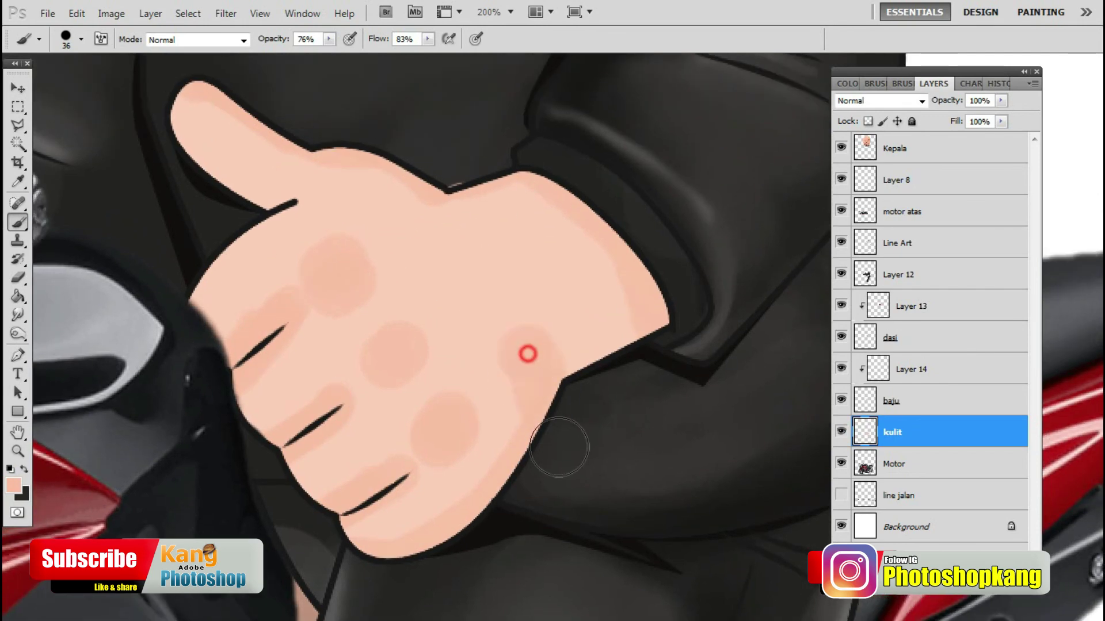
# Set the brush to 15 px with Flow at 100%.
pyautogui.rightClick(577, 334)
pyautogui.click(616, 245)
pyautogui.click(518, 365)
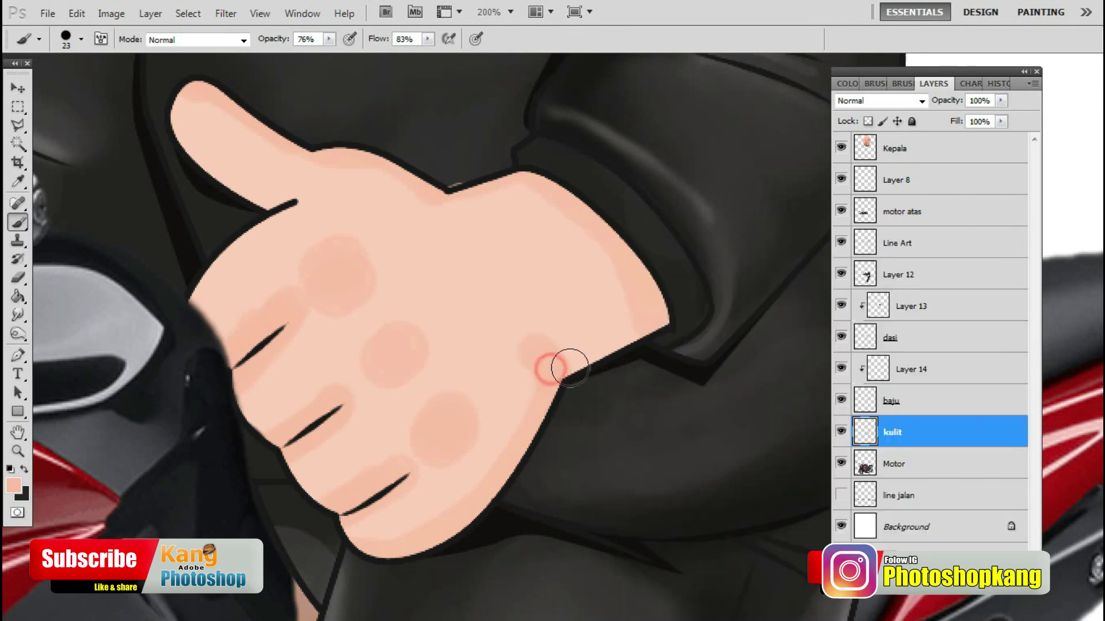
pyautogui.click(333, 39)
pyautogui.click(427, 39)
pyautogui.moveTo(428, 54); pyautogui.dragTo(445, 55)
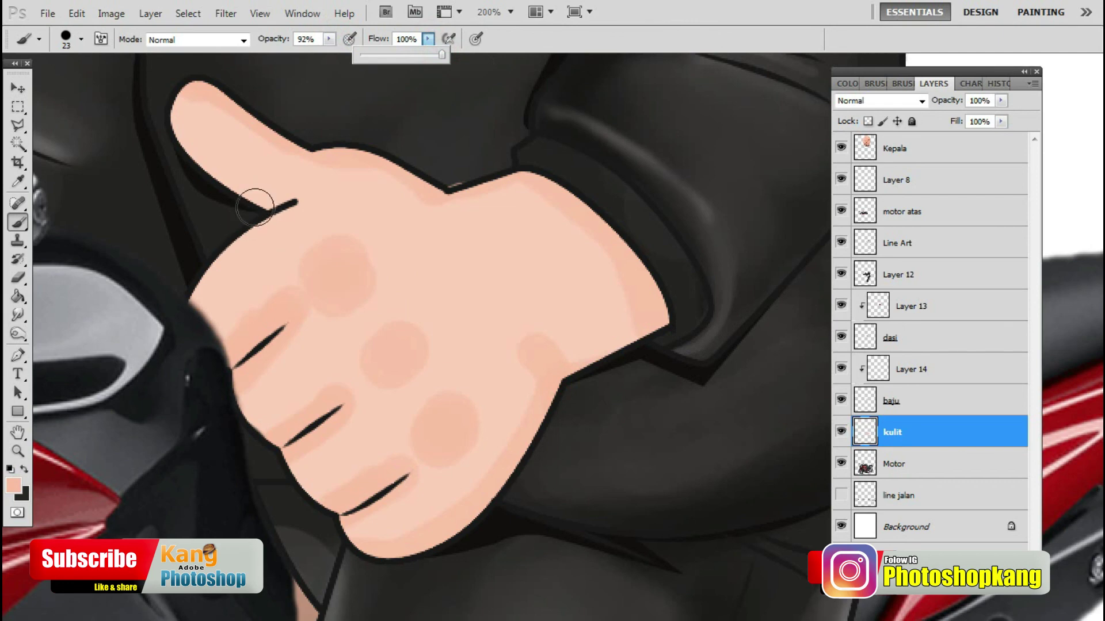
pyautogui.rightClick(341, 297)
pyautogui.click(373, 244)
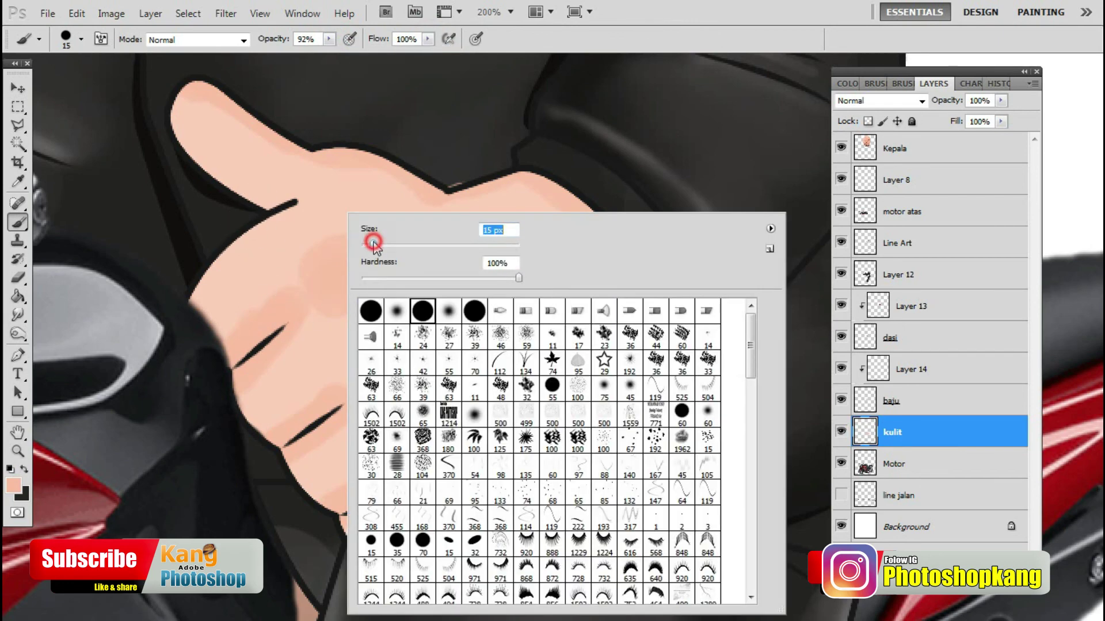
pyautogui.press('Return')
pyautogui.click(253, 345)
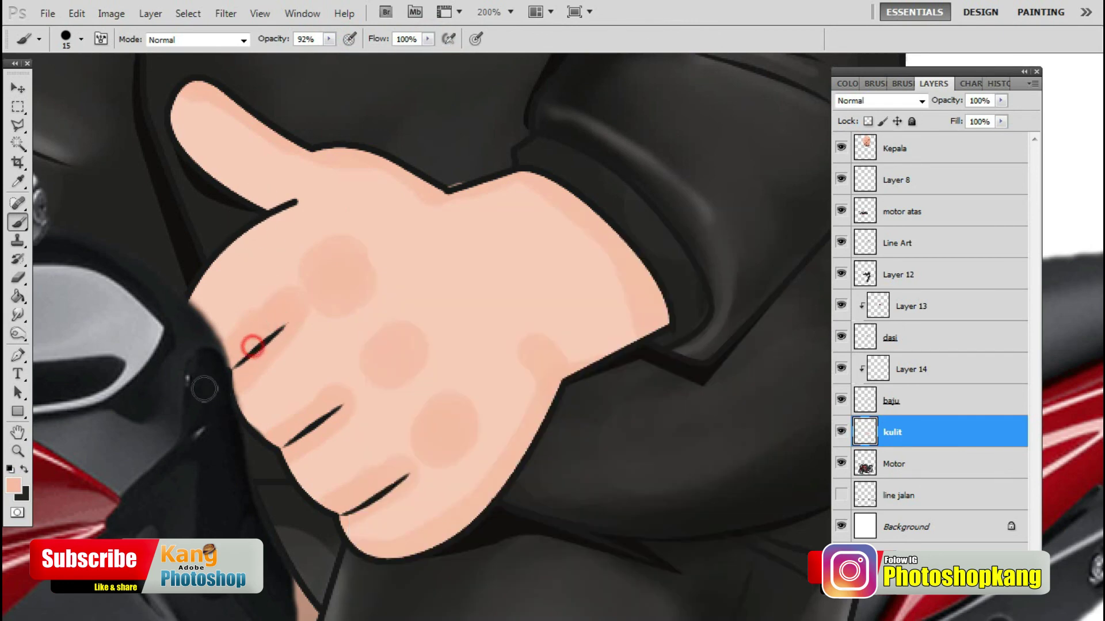
# Raise brush opacity to 100% and paint a skin-tone stroke beside the thumb line.
pyautogui.click(330, 39)
pyautogui.moveTo(329, 54); pyautogui.dragTo(339, 55)
pyautogui.moveTo(281, 325); pyautogui.dragTo(259, 332)
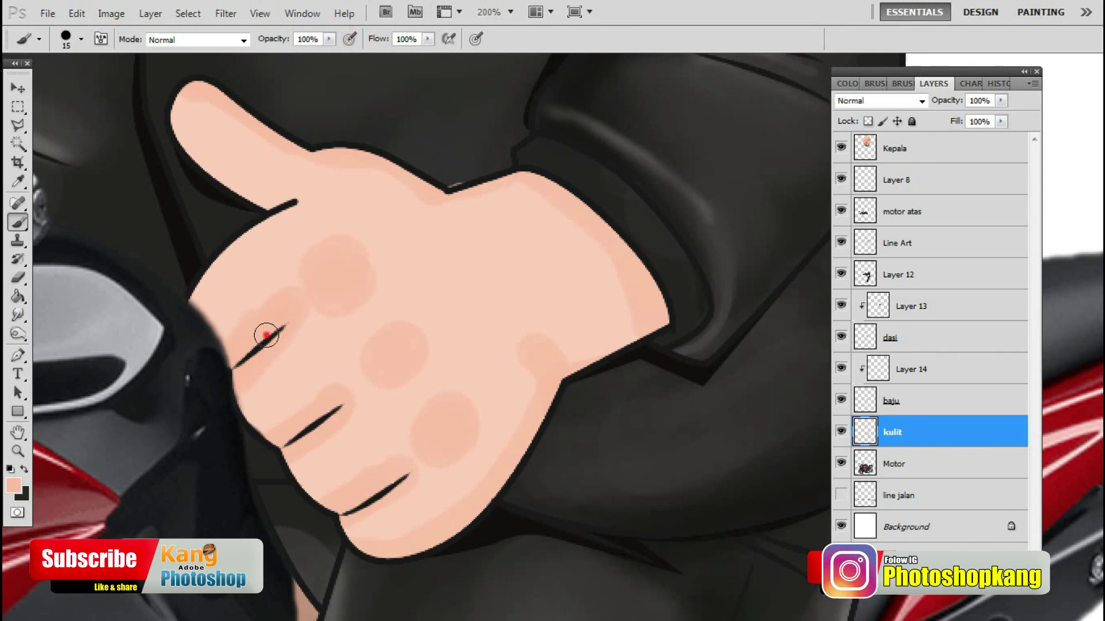
pyautogui.click(21, 488)
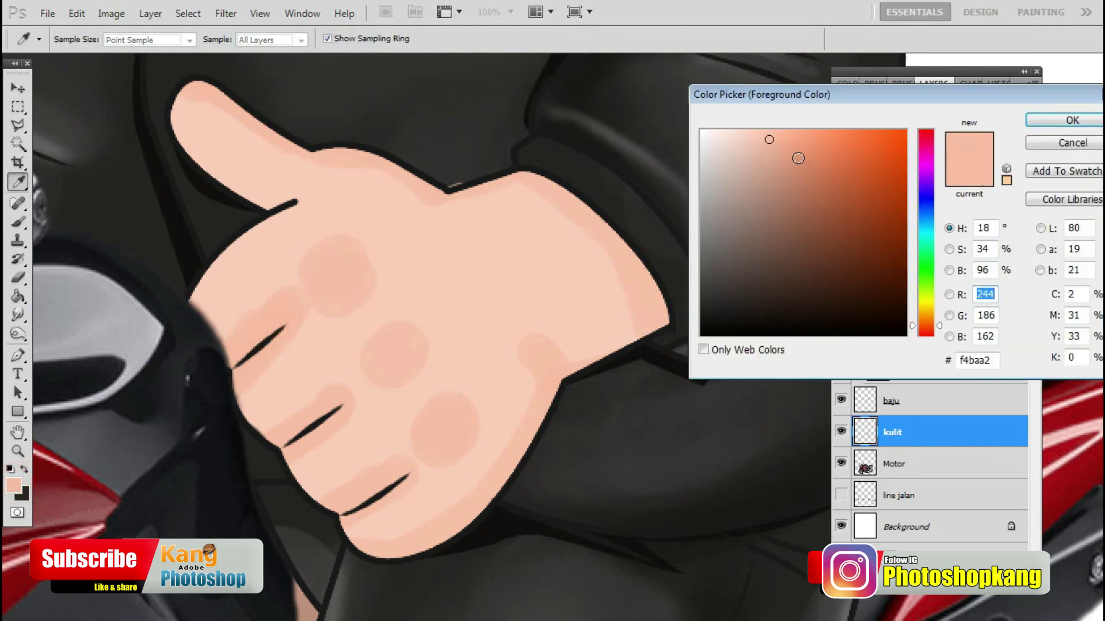
# Pick tan f4baa2 and shade the three finger creases and the hand's edges.
pyautogui.click(784, 154)
pyautogui.click(1042, 119)
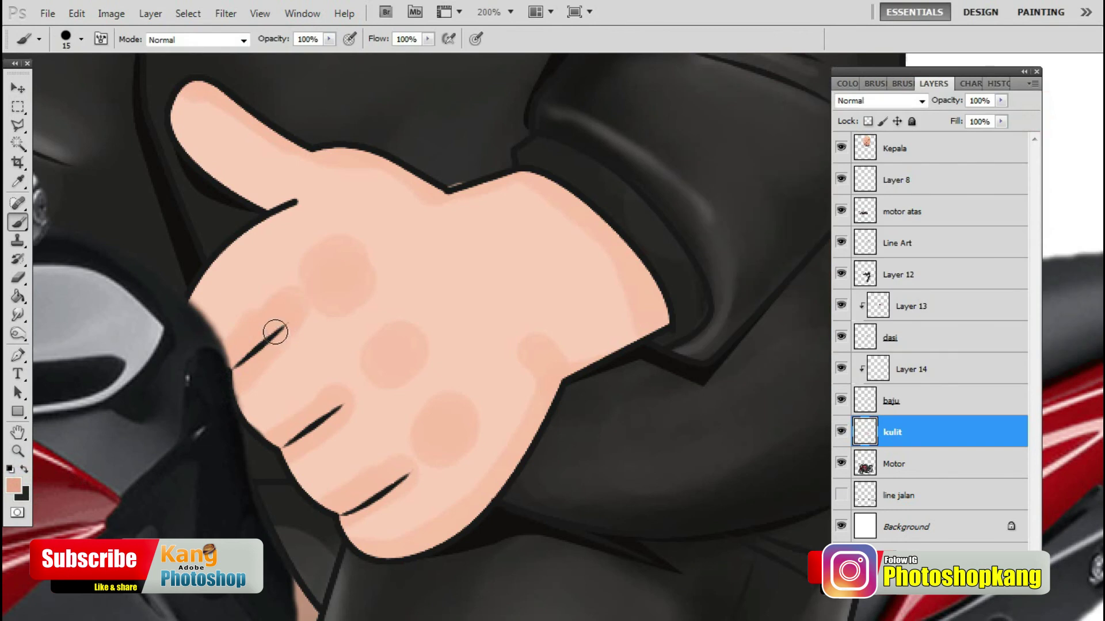
pyautogui.moveTo(275, 332); pyautogui.dragTo(221, 366)
pyautogui.moveTo(334, 409); pyautogui.dragTo(285, 442)
pyautogui.moveTo(403, 475); pyautogui.dragTo(310, 517)
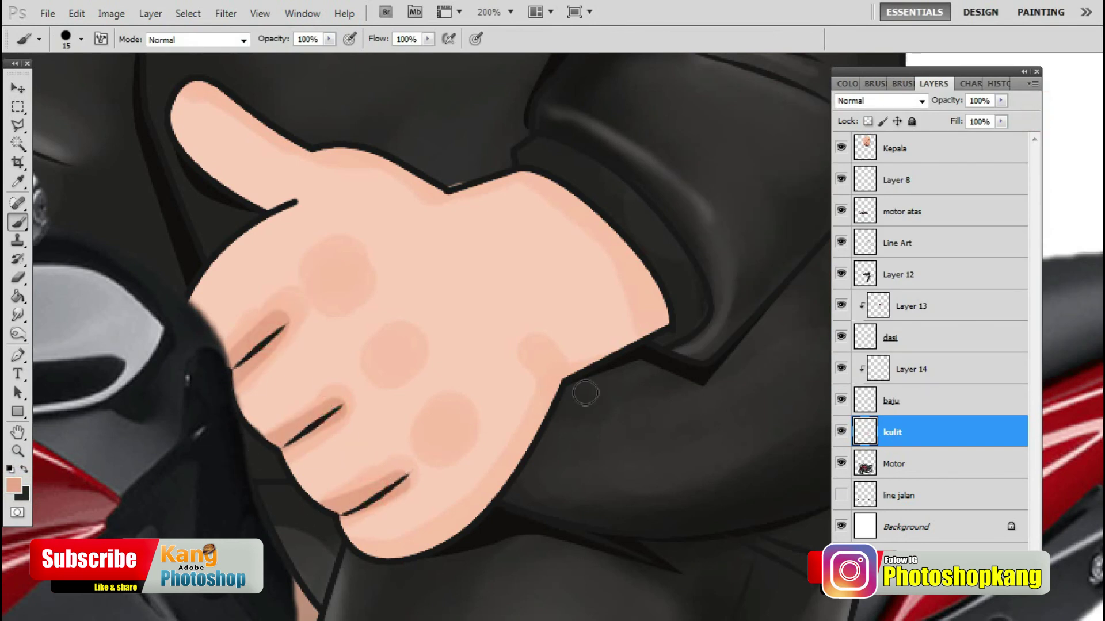
pyautogui.moveTo(561, 370); pyautogui.dragTo(547, 403)
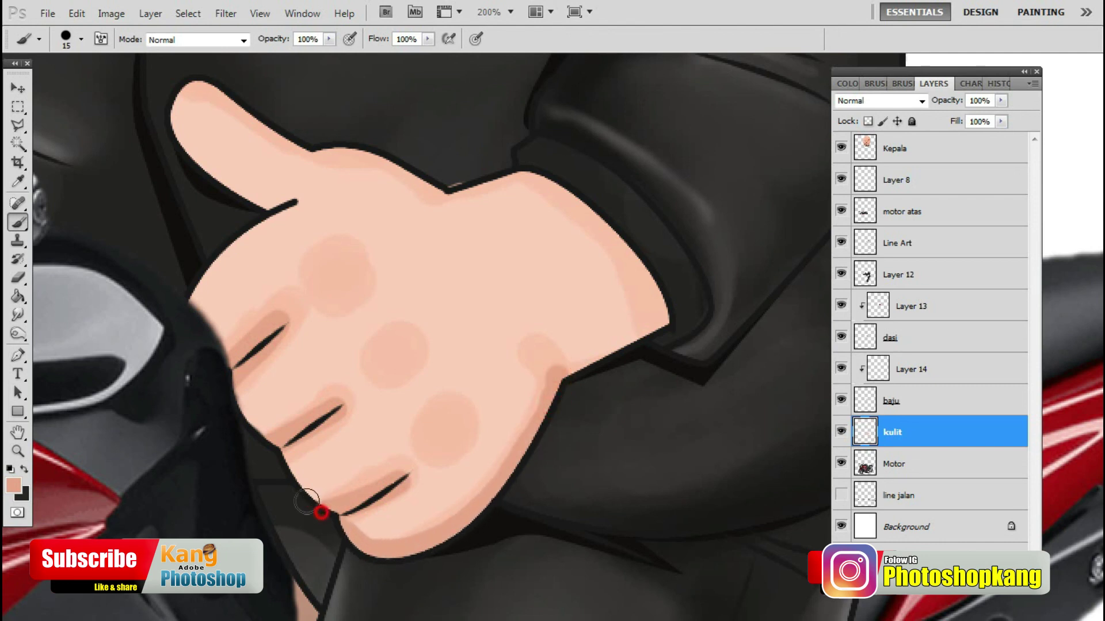
pyautogui.moveTo(277, 458); pyautogui.dragTo(331, 513)
pyautogui.moveTo(219, 377); pyautogui.dragTo(225, 335)
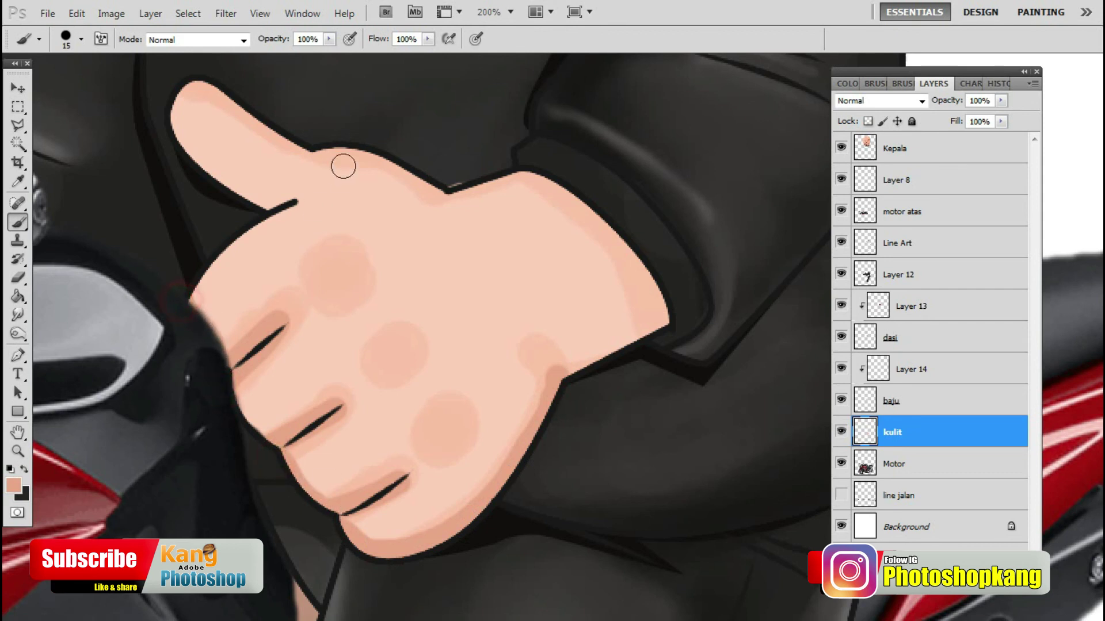
# Touch up the fingertip and add darker dabs inside the three knuckle blush spots.
pyautogui.moveTo(226, 195); pyautogui.dragTo(214, 281)
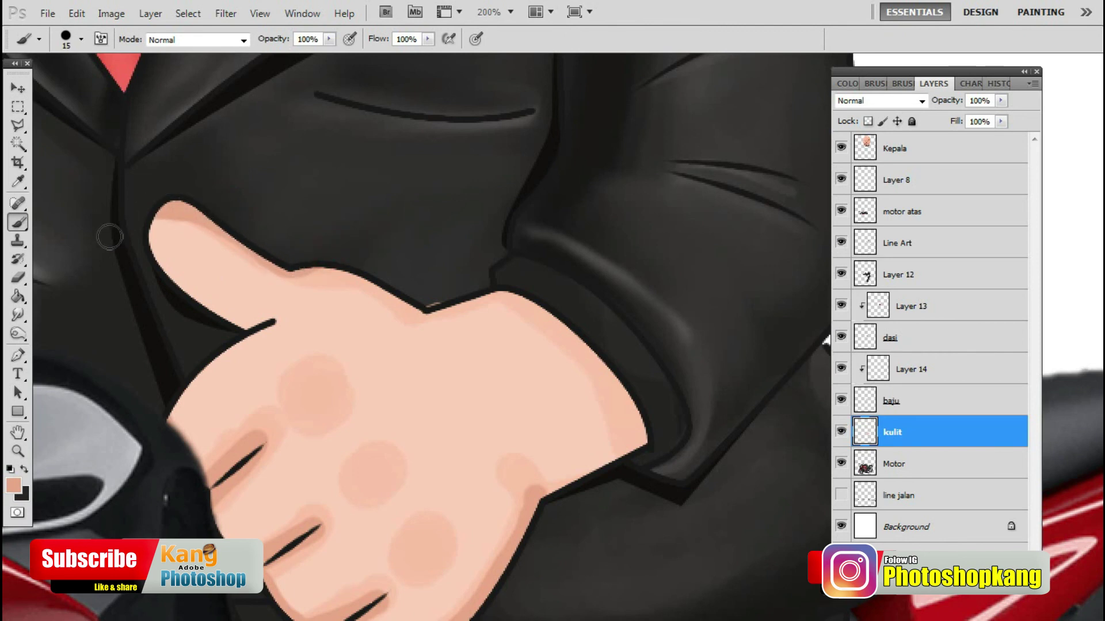
pyautogui.click(150, 206)
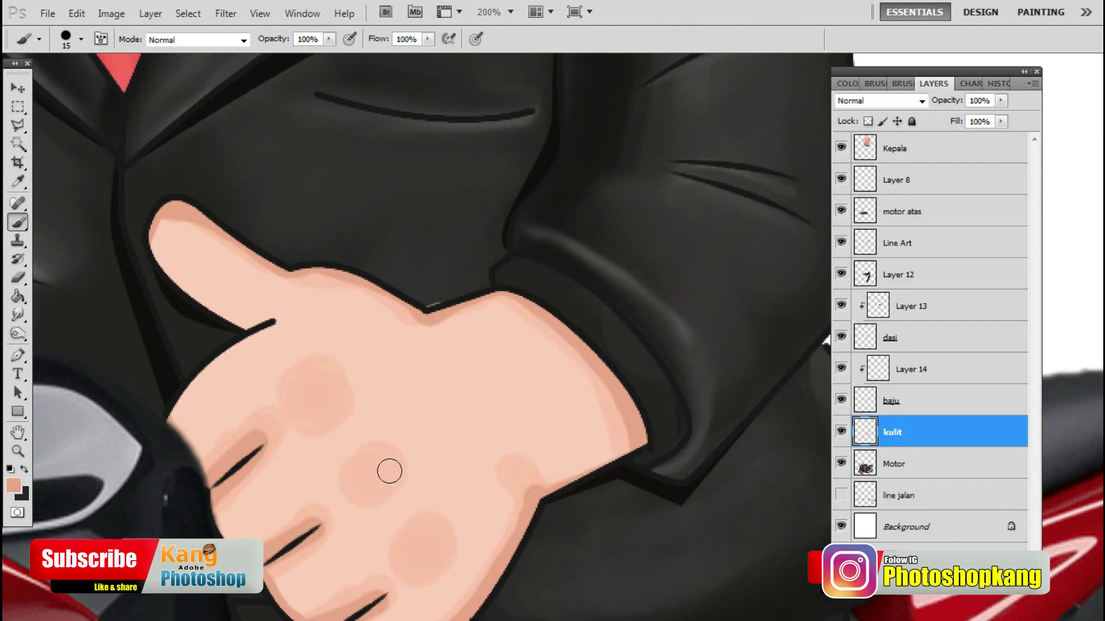
pyautogui.moveTo(380, 475); pyautogui.dragTo(358, 491)
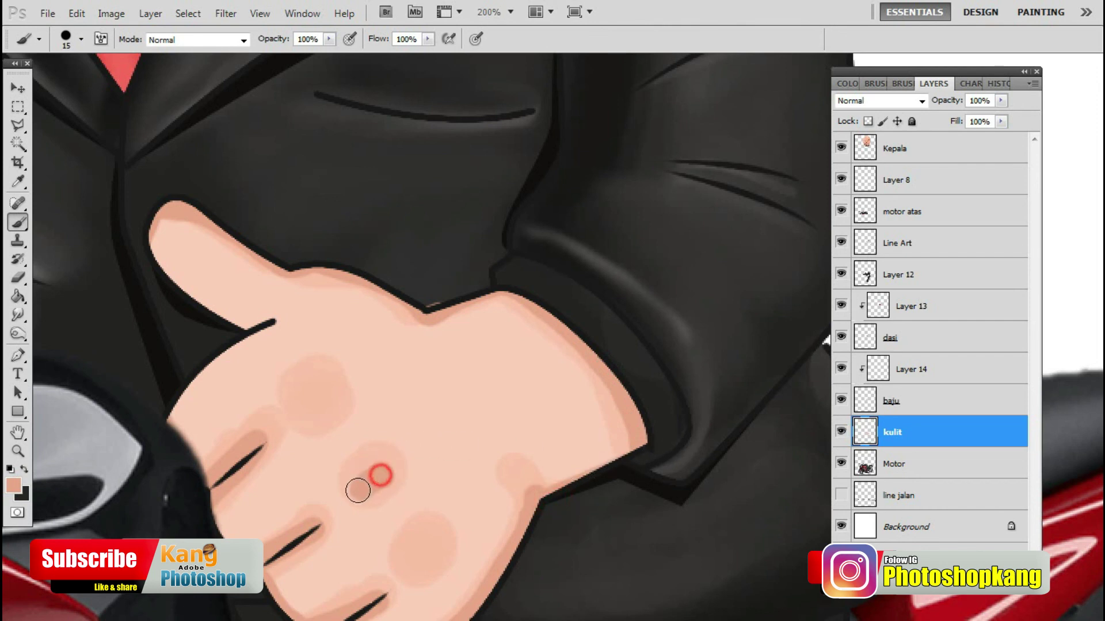
pyautogui.click(330, 400)
pyautogui.moveTo(433, 560); pyautogui.dragTo(418, 575)
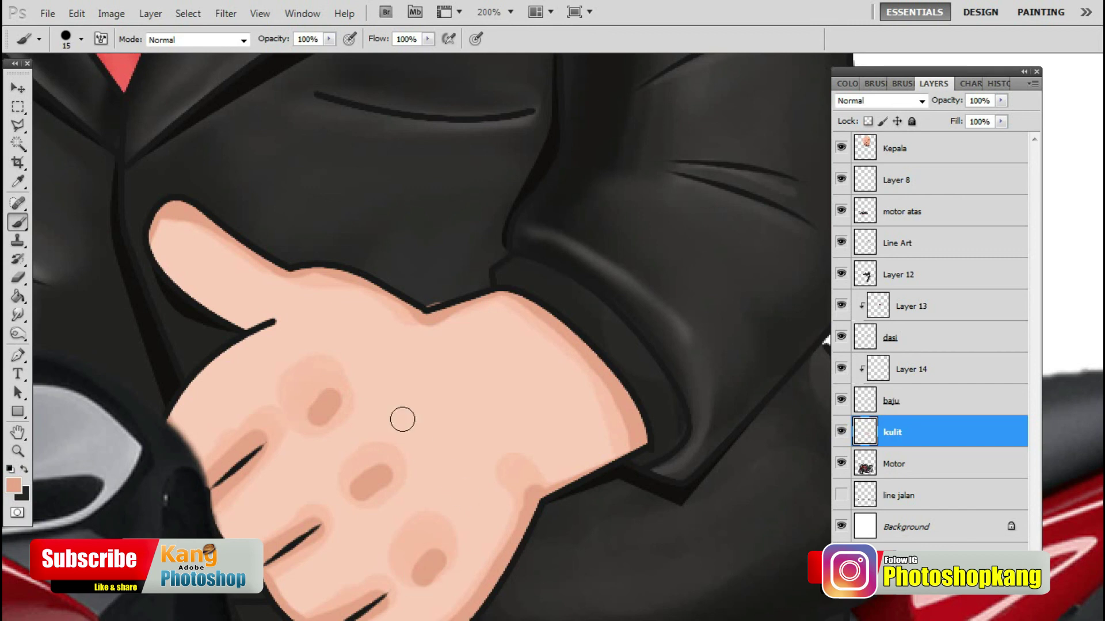
# Choose the pale skin colour f6d3c4 as the foreground and return to the brush.
pyautogui.click(12, 487)
pyautogui.click(396, 399)
pyautogui.click(742, 137)
pyautogui.click(730, 136)
pyautogui.click(1076, 118)
pyautogui.press('b')
pyautogui.rightClick(406, 343)
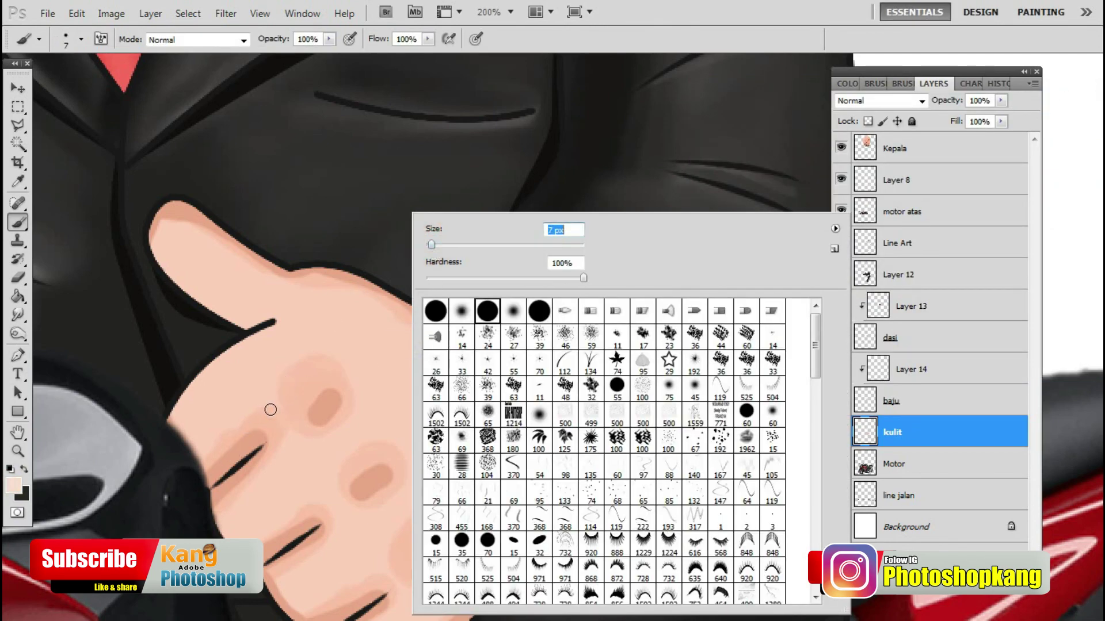
# Set a 7 px brush and add tiny pale highlights on each knuckle.
pyautogui.click(275, 396)
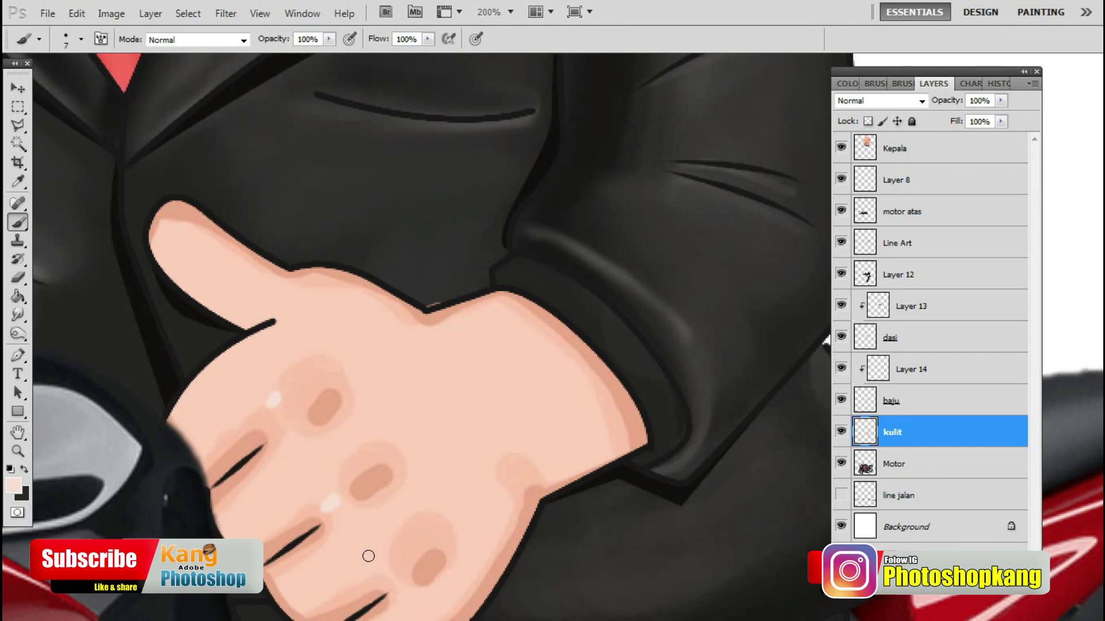
pyautogui.moveTo(462, 542); pyautogui.dragTo(431, 421)
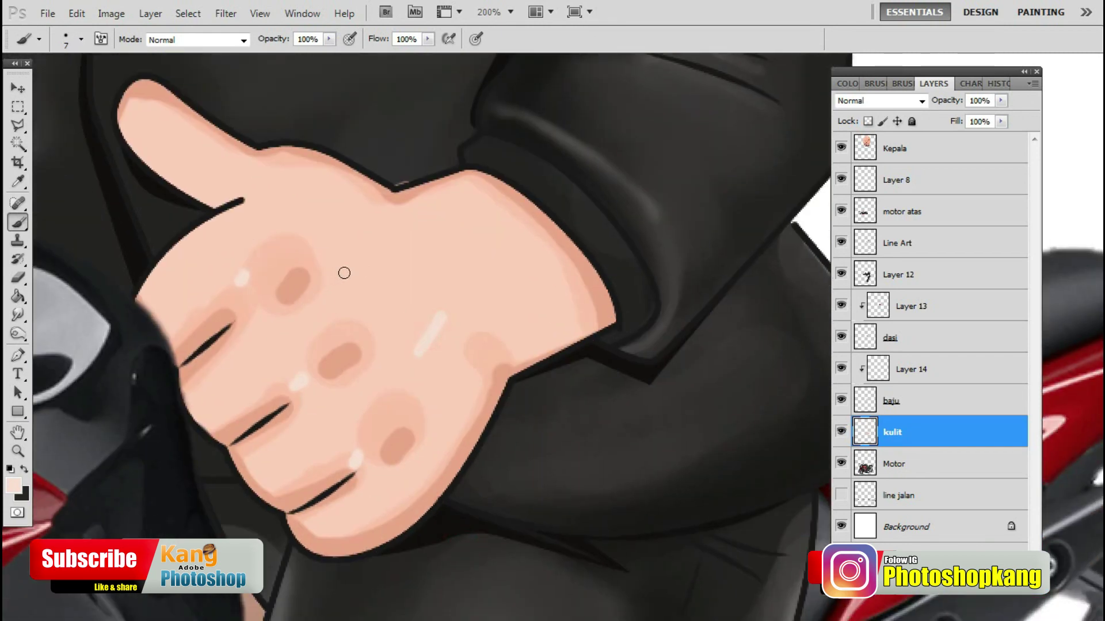
pyautogui.moveTo(232, 199)
pyautogui.mouseDown()
pyautogui.moveTo(224, 238)
pyautogui.moveTo(241, 211)
pyautogui.mouseUp()
pyautogui.rightClick(173, 184)
# Set the brush to 45 px, 56% flow, 51% opacity and brush highlights on the hand's back.
pyautogui.click(329, 39)
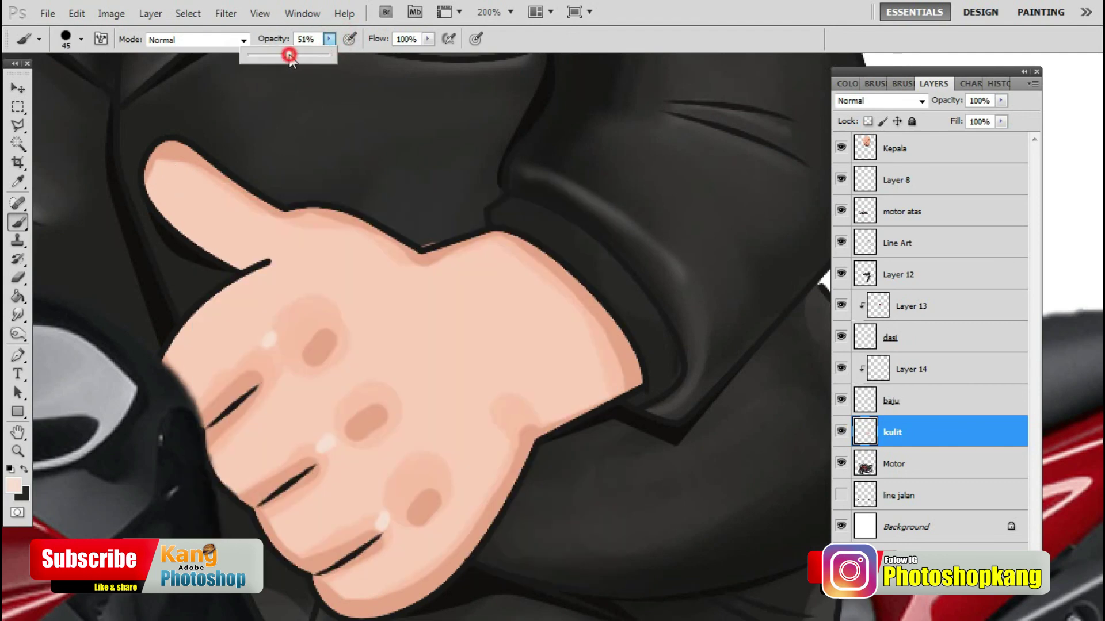
pyautogui.click(429, 39)
pyautogui.moveTo(148, 209); pyautogui.dragTo(185, 246)
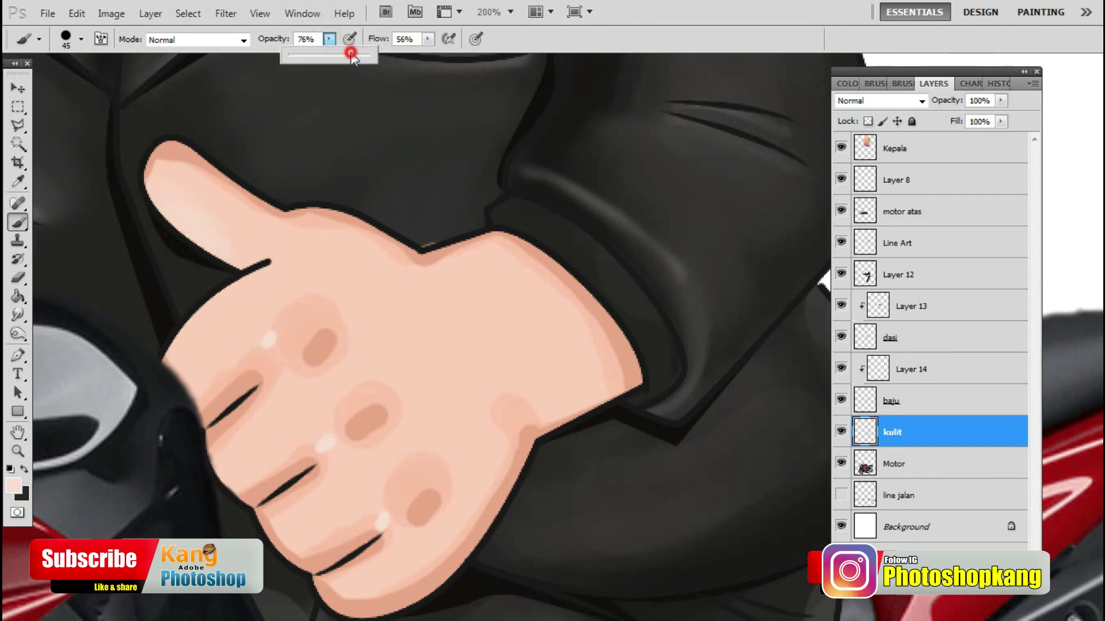
pyautogui.click(327, 60)
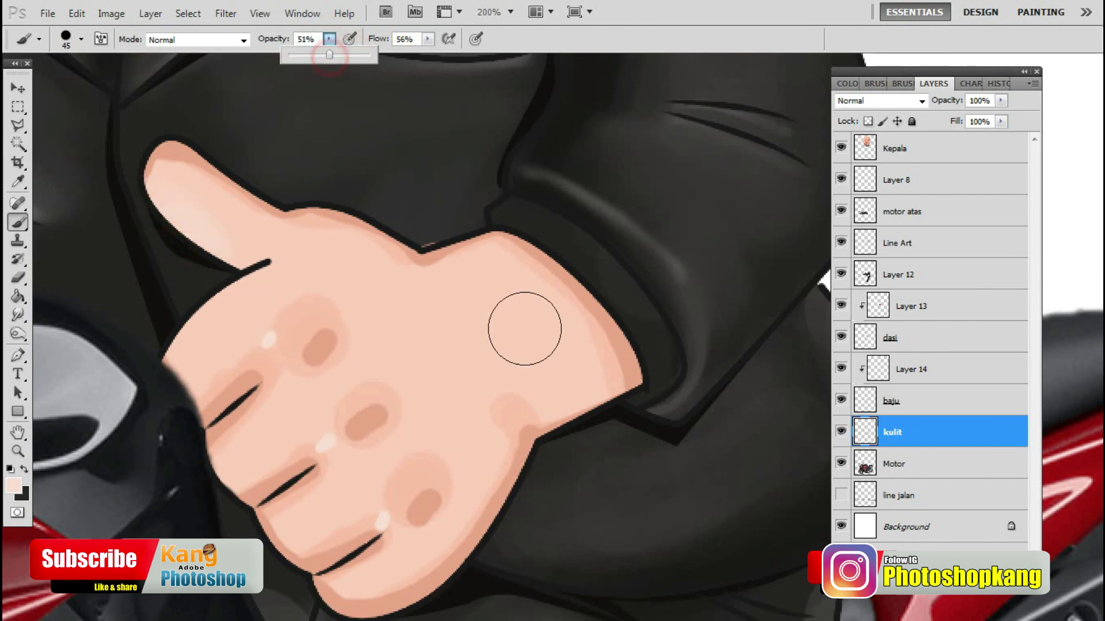
pyautogui.click(525, 313)
pyautogui.moveTo(495, 295); pyautogui.dragTo(552, 308)
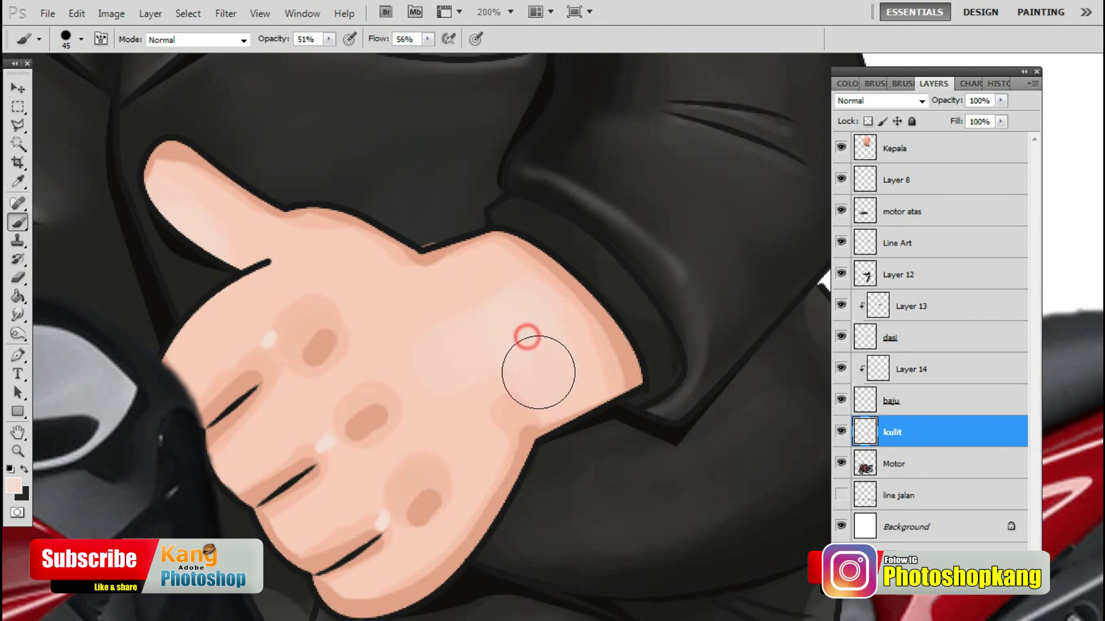
pyautogui.click(19, 334)
pyautogui.click(17, 315)
# Smudge the knuckle shading, thumb edge, wrist patch, bottom edge and palm ring smooth.
pyautogui.moveTo(372, 405); pyautogui.dragTo(375, 383)
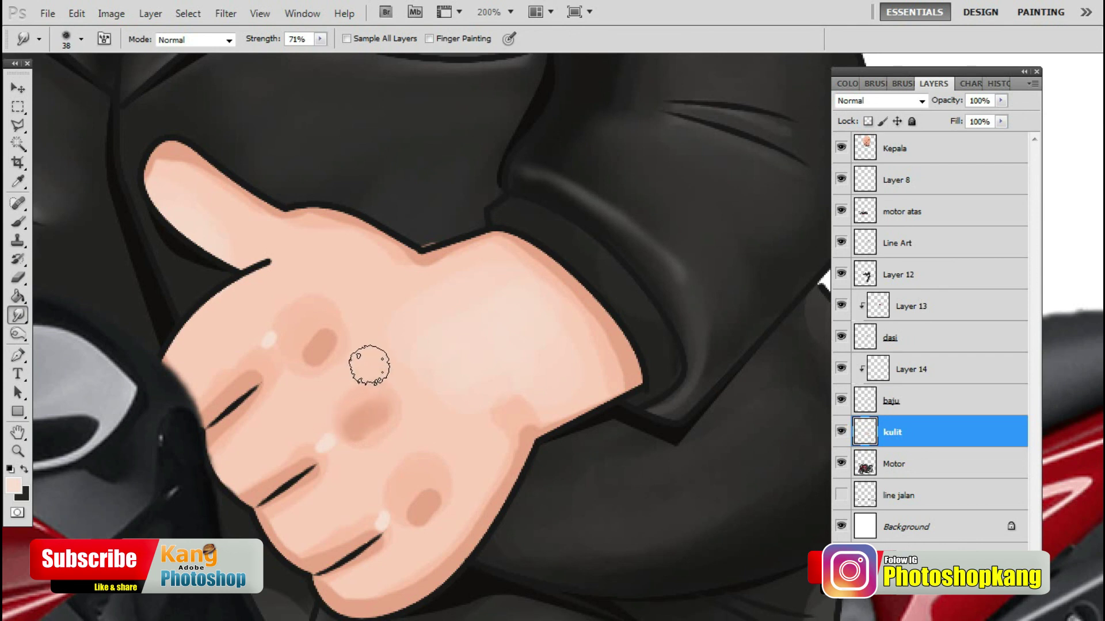
pyautogui.moveTo(395, 402); pyautogui.dragTo(357, 446)
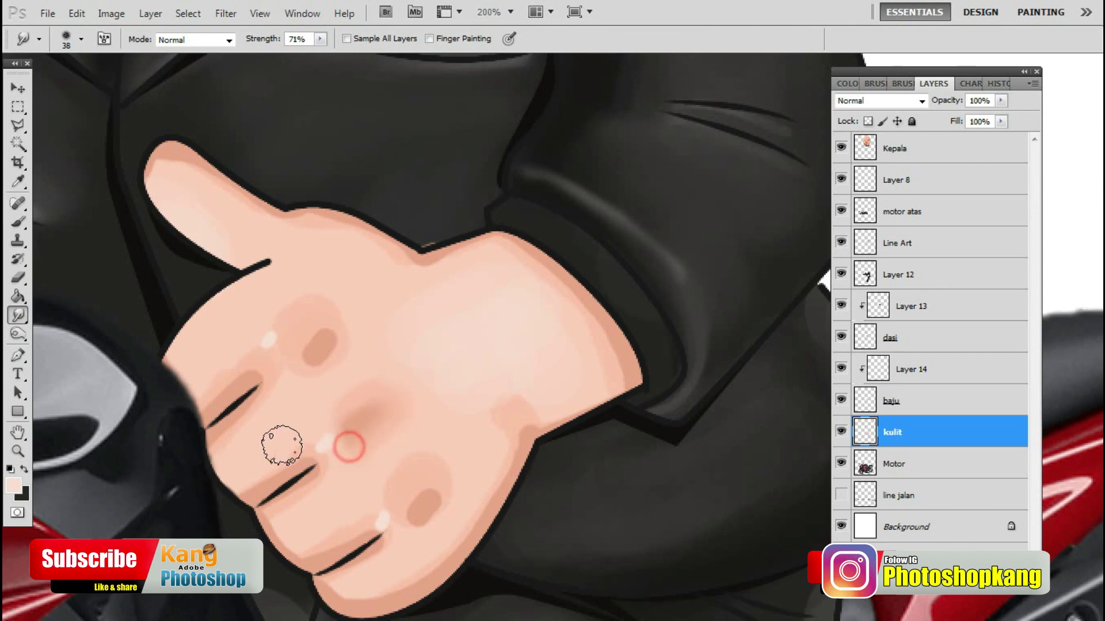
pyautogui.moveTo(279, 484); pyautogui.dragTo(264, 483)
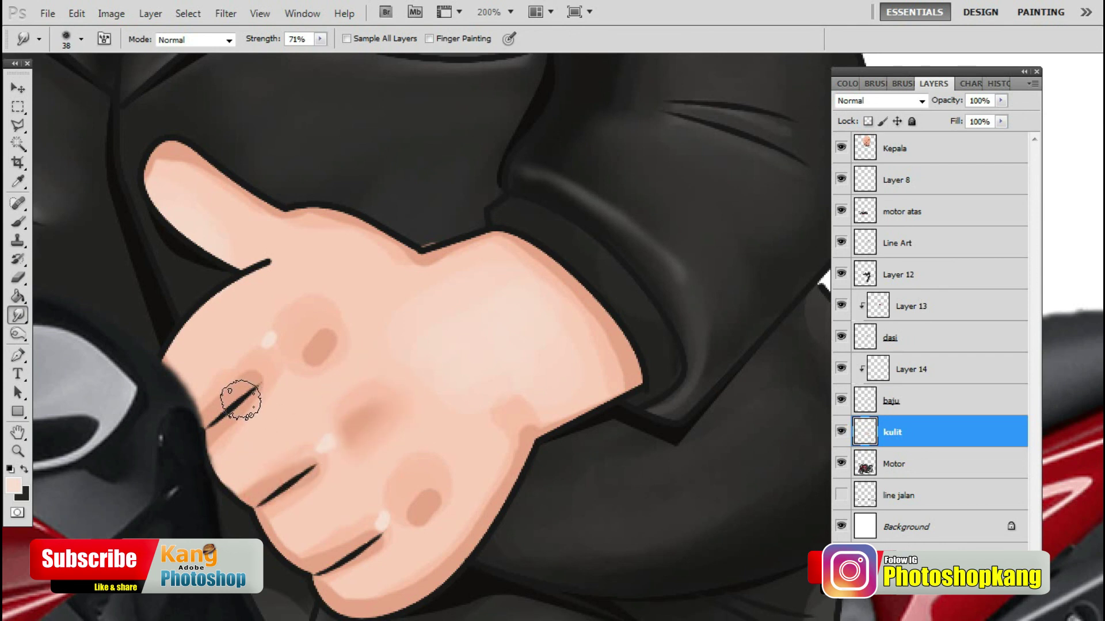
pyautogui.moveTo(263, 329); pyautogui.dragTo(168, 373)
pyautogui.moveTo(165, 154)
pyautogui.mouseDown()
pyautogui.moveTo(419, 256)
pyautogui.moveTo(518, 239)
pyautogui.moveTo(599, 316)
pyautogui.mouseUp()
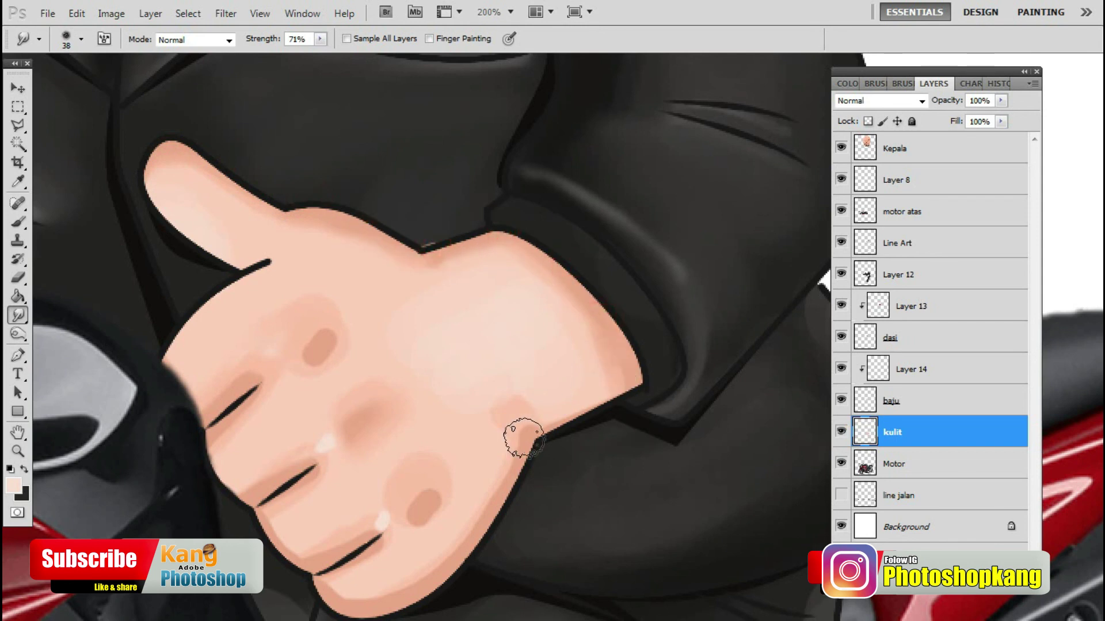
pyautogui.moveTo(523, 437)
pyautogui.mouseDown()
pyautogui.moveTo(505, 406)
pyautogui.moveTo(501, 468)
pyautogui.mouseUp()
pyautogui.moveTo(412, 588)
pyautogui.mouseDown()
pyautogui.moveTo(342, 607)
pyautogui.moveTo(321, 587)
pyautogui.mouseUp()
pyautogui.moveTo(454, 489)
pyautogui.mouseDown()
pyautogui.moveTo(426, 461)
pyautogui.moveTo(406, 469)
pyautogui.moveTo(345, 424)
pyautogui.moveTo(353, 390)
pyautogui.moveTo(308, 448)
pyautogui.moveTo(266, 464)
pyautogui.moveTo(291, 468)
pyautogui.mouseUp()
# Blend the brown knuckle spots, highlights and creases, then reblend the wrist and thumb skin.
pyautogui.moveTo(363, 527)
pyautogui.mouseDown()
pyautogui.moveTo(332, 559)
pyautogui.moveTo(320, 554)
pyautogui.moveTo(375, 518)
pyautogui.moveTo(352, 508)
pyautogui.moveTo(333, 518)
pyautogui.mouseUp()
pyautogui.moveTo(382, 455); pyautogui.dragTo(397, 424)
pyautogui.moveTo(348, 348)
pyautogui.mouseDown()
pyautogui.moveTo(315, 325)
pyautogui.moveTo(303, 340)
pyautogui.moveTo(303, 286)
pyautogui.moveTo(301, 324)
pyautogui.moveTo(345, 286)
pyautogui.moveTo(350, 305)
pyautogui.moveTo(395, 316)
pyautogui.mouseUp()
pyautogui.moveTo(442, 277)
pyautogui.mouseDown()
pyautogui.moveTo(403, 311)
pyautogui.moveTo(421, 378)
pyautogui.mouseUp()
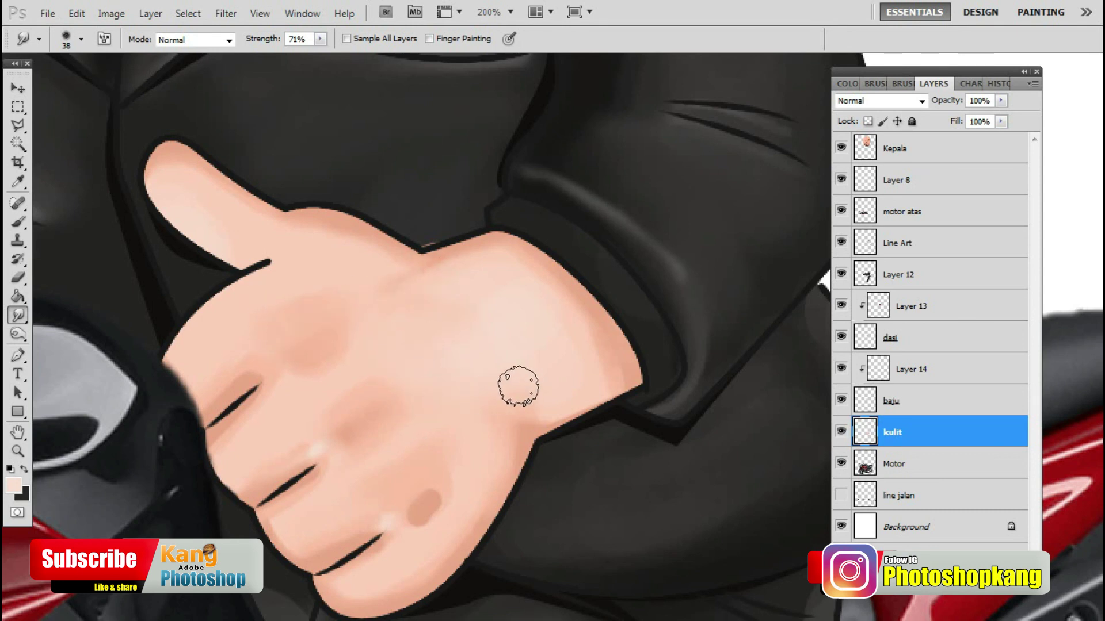
pyautogui.moveTo(528, 406)
pyautogui.mouseDown()
pyautogui.moveTo(582, 338)
pyautogui.moveTo(506, 264)
pyautogui.moveTo(376, 270)
pyautogui.moveTo(290, 242)
pyautogui.mouseUp()
pyautogui.moveTo(237, 207); pyautogui.dragTo(161, 167)
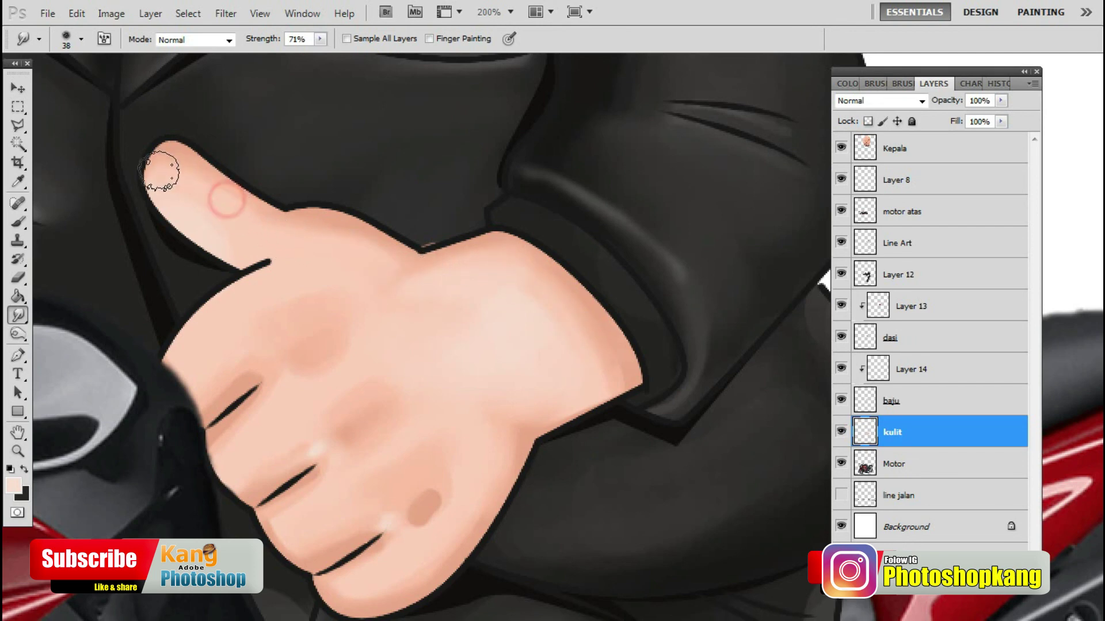
# Blend the pinky knuckle, finger crease and skin toward the wrist after checking the whole figure.
pyautogui.hotkey('ctrl', '-')
pyautogui.hotkey('ctrl', '-')
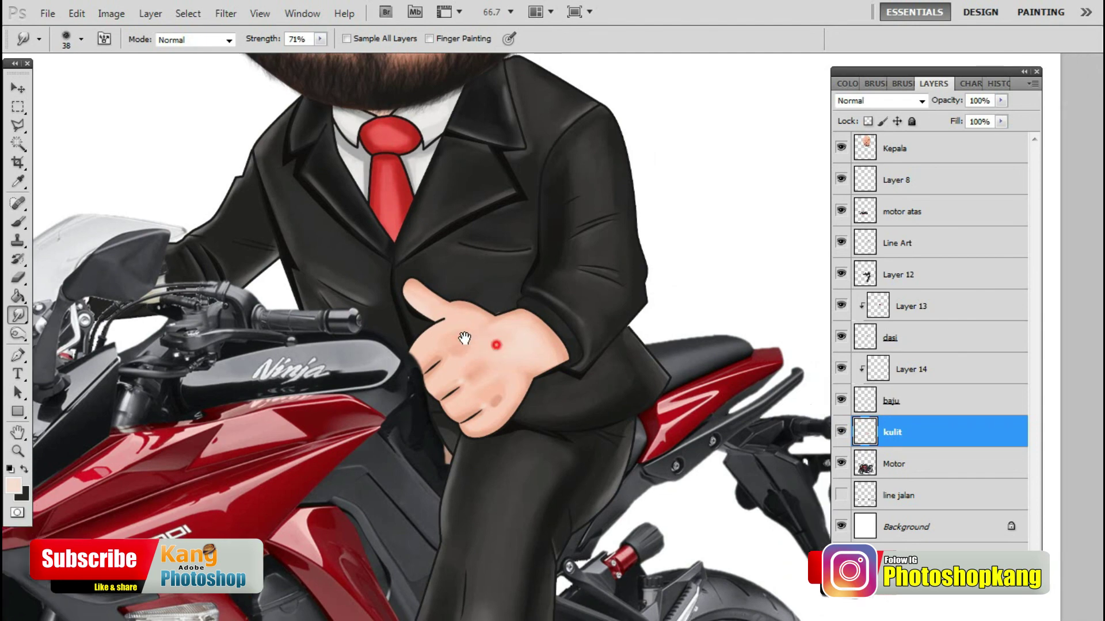
pyautogui.moveTo(470, 210)
pyautogui.mouseDown()
pyautogui.moveTo(424, 324)
pyautogui.moveTo(412, 409)
pyautogui.moveTo(446, 387)
pyautogui.moveTo(485, 382)
pyautogui.mouseUp()
pyautogui.hotkey('ctrl', '+')
pyautogui.hotkey('ctrl', '+')
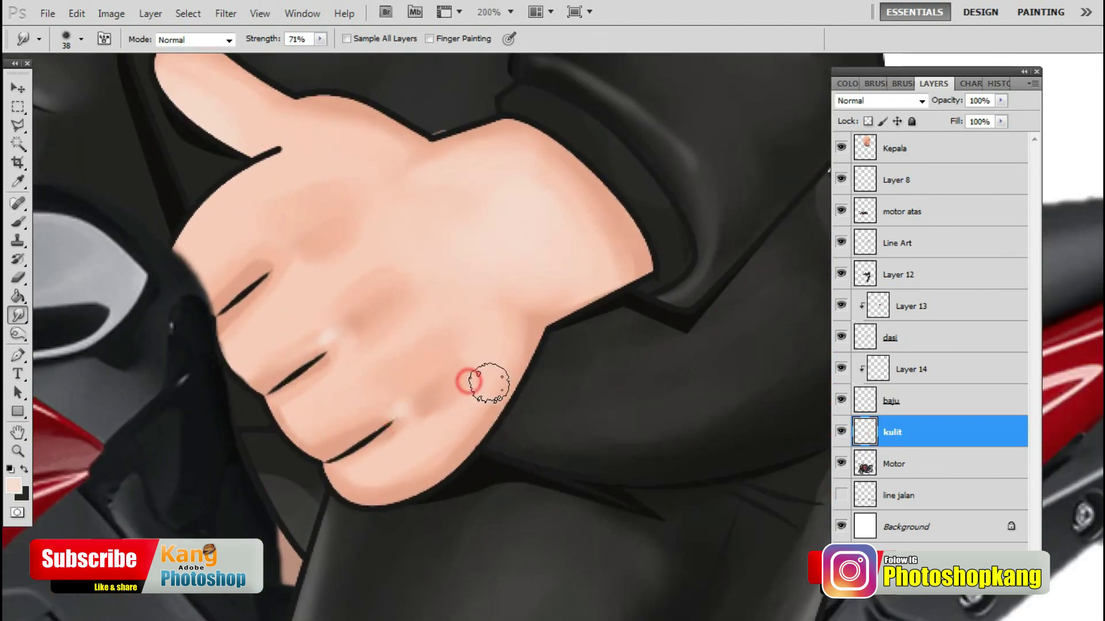
pyautogui.moveTo(442, 439); pyautogui.dragTo(392, 452)
pyautogui.moveTo(458, 363)
pyautogui.mouseDown()
pyautogui.moveTo(444, 316)
pyautogui.moveTo(375, 365)
pyautogui.moveTo(334, 424)
pyautogui.mouseUp()
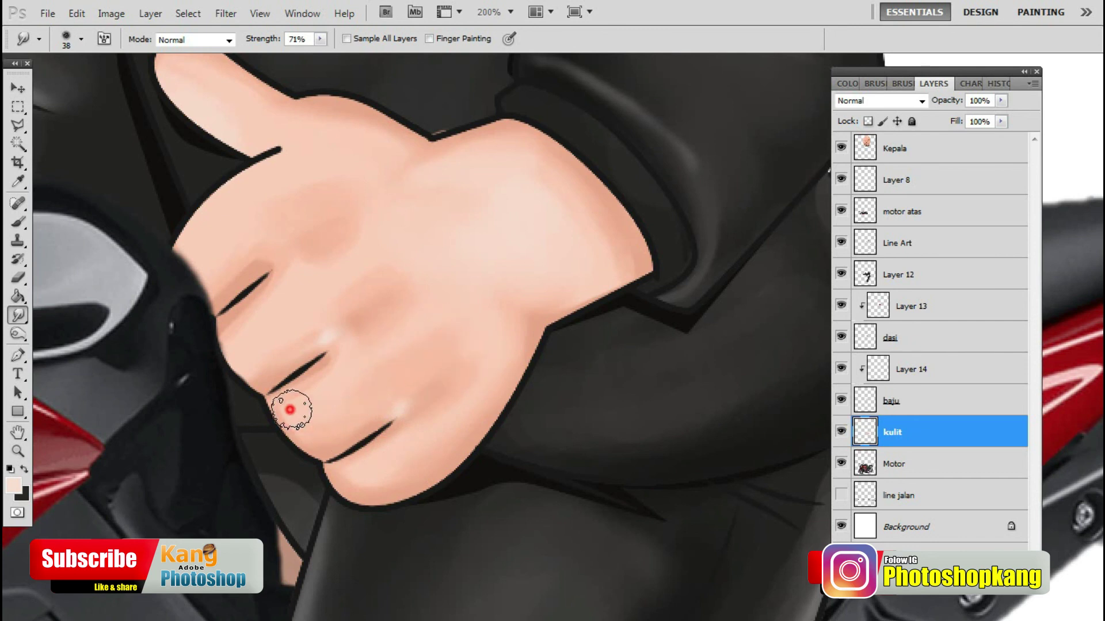
pyautogui.scroll(3, 311, 397)
pyautogui.moveTo(248, 384); pyautogui.dragTo(260, 365)
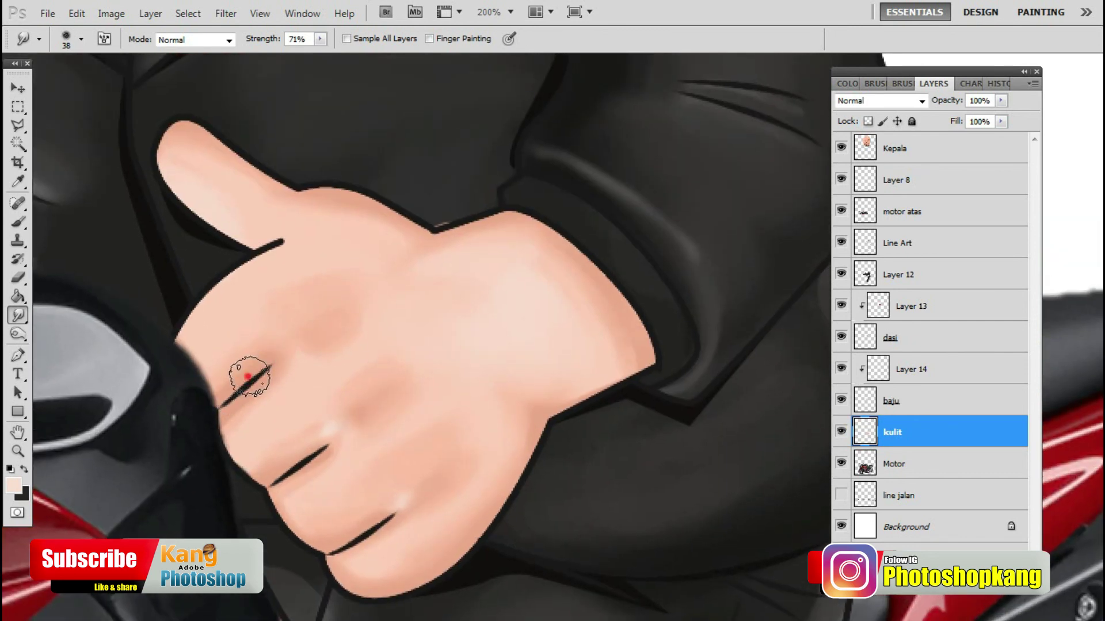
pyautogui.moveTo(328, 420); pyautogui.dragTo(271, 475)
pyautogui.moveTo(531, 289); pyautogui.dragTo(641, 371)
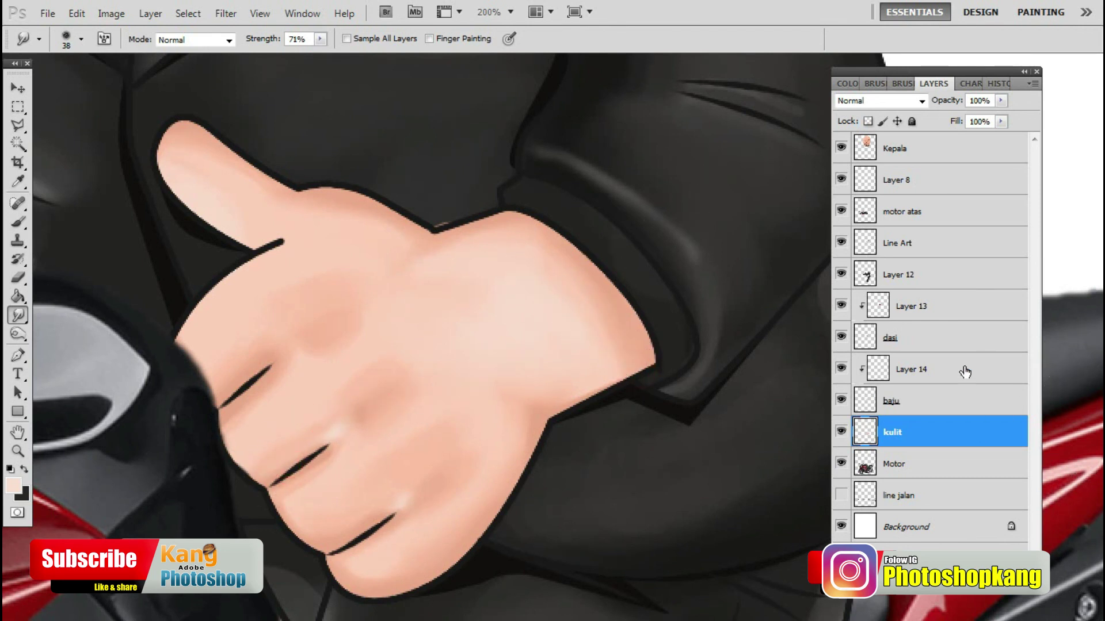
pyautogui.moveTo(550, 175); pyautogui.dragTo(486, 394)
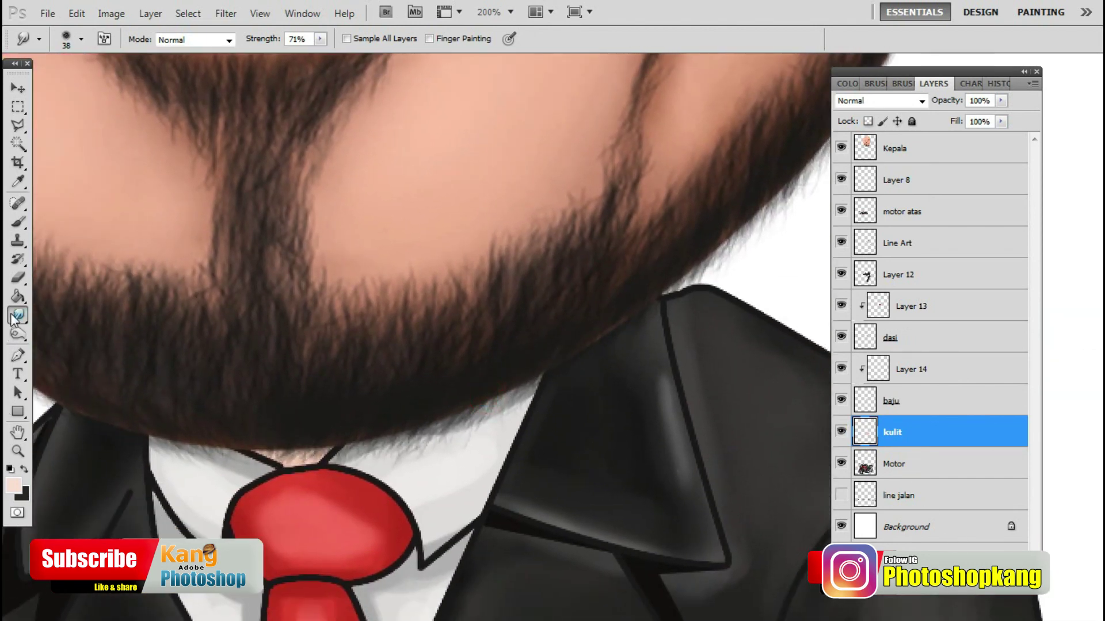
# Sample a darker salmon skin tone from the chin with the brush, then zoom back onto the hand.
pyautogui.click(18, 224)
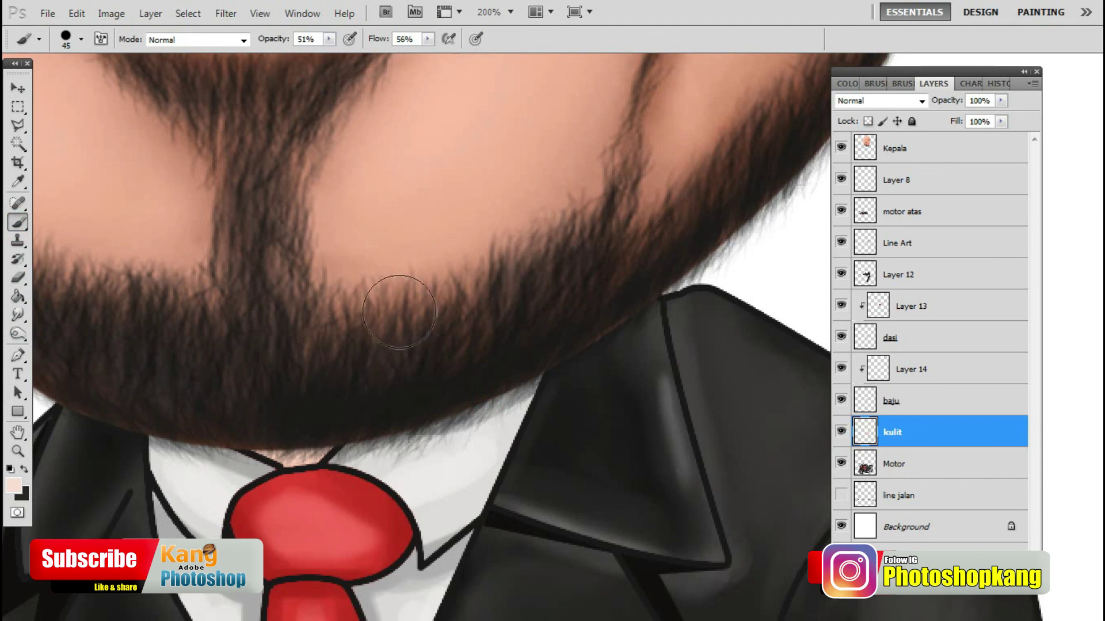
pyautogui.keyDown('alt'); pyautogui.click(627, 108); pyautogui.keyUp('alt')
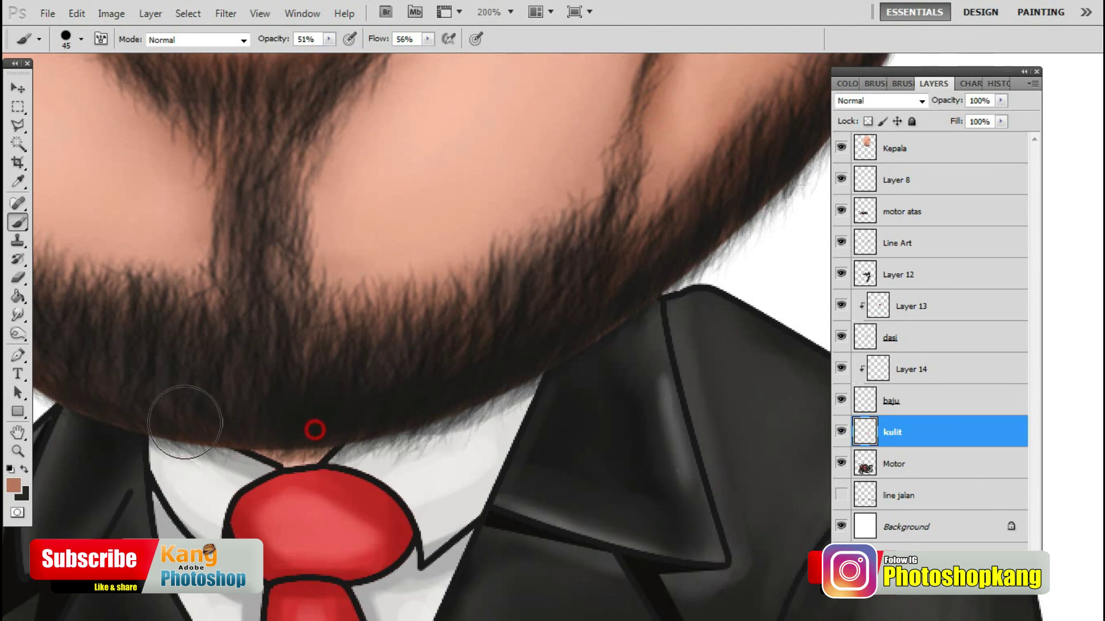
pyautogui.hotkey('ctrl', '-')
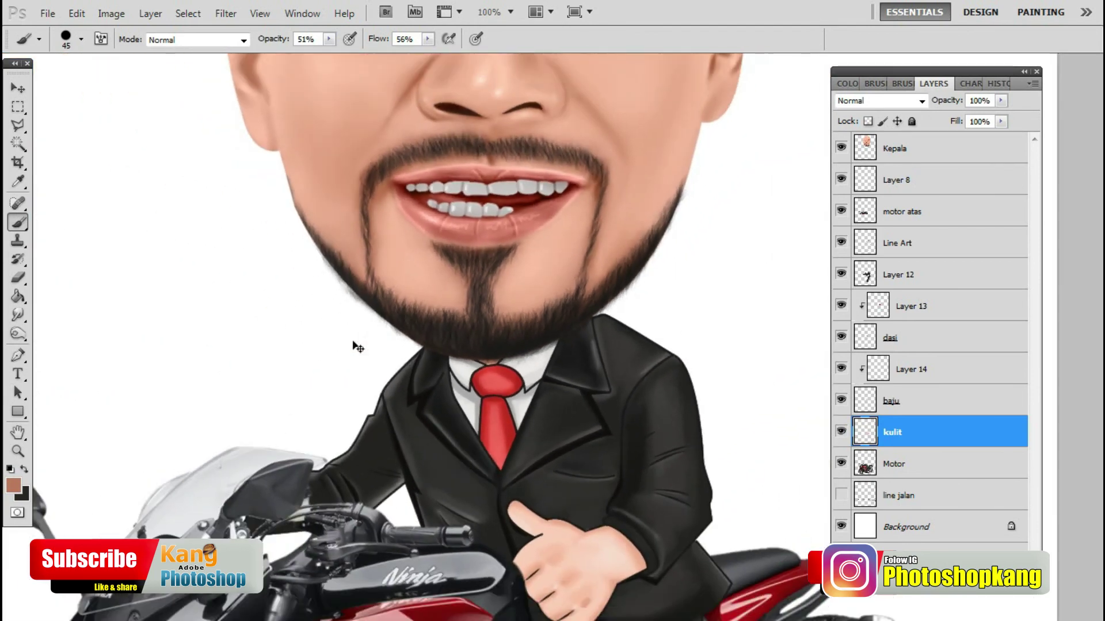
pyautogui.hotkey('ctrl', '-')
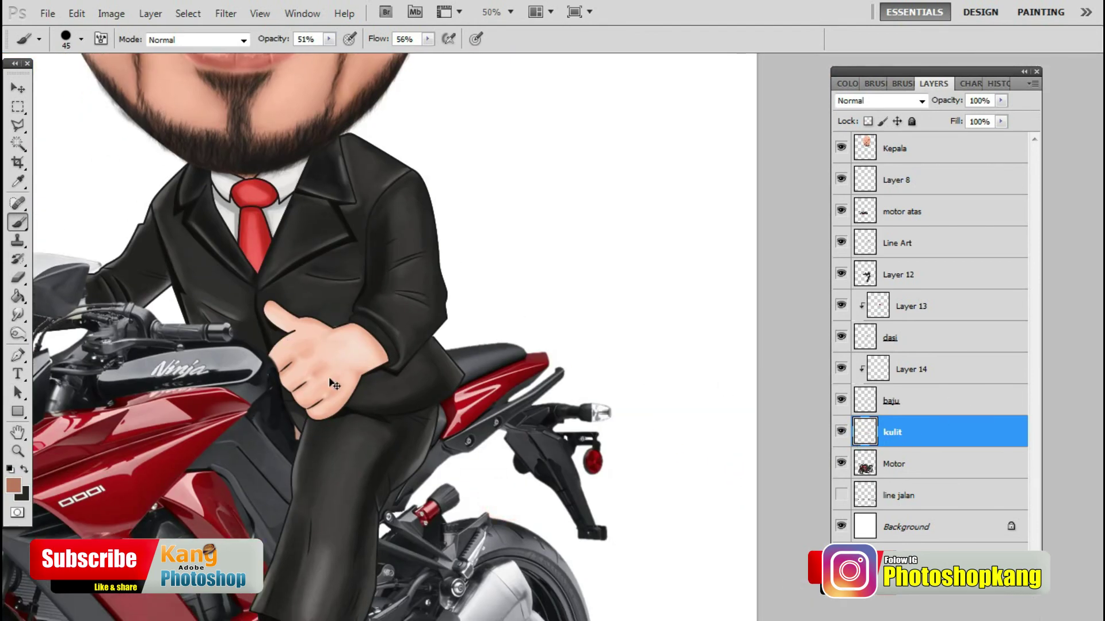
pyautogui.hotkey('ctrl', '+')
pyautogui.hotkey('ctrl', '+')
pyautogui.hotkey('ctrl', '+')
pyautogui.hotkey('ctrl', '+')
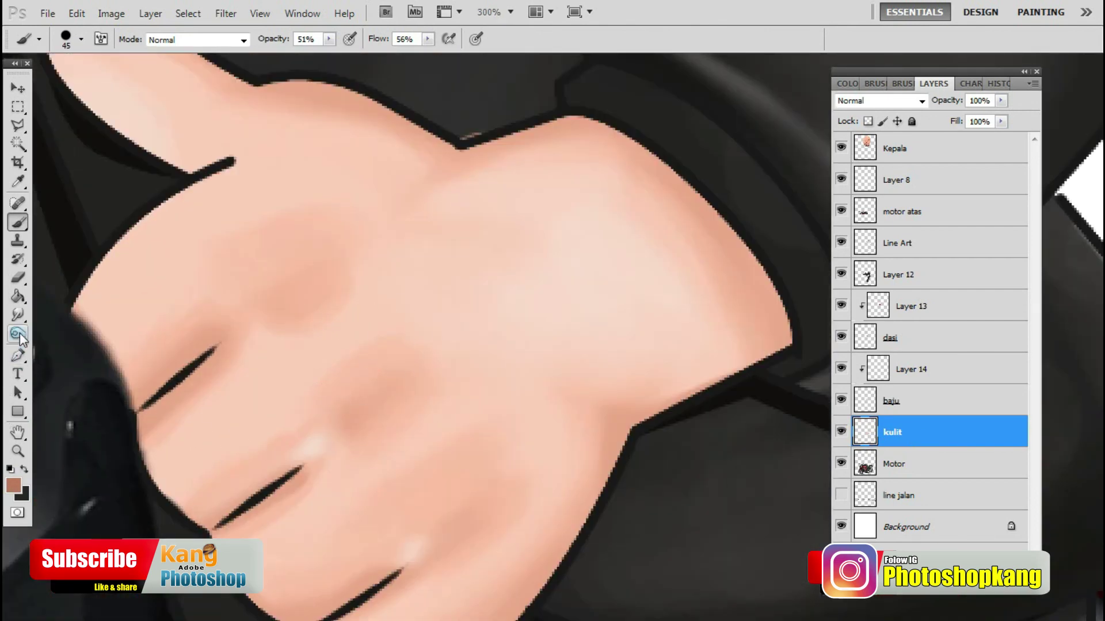
# Dab a light highlight on the upper knuckle with a 10 px brush.
pyautogui.click(18, 316)
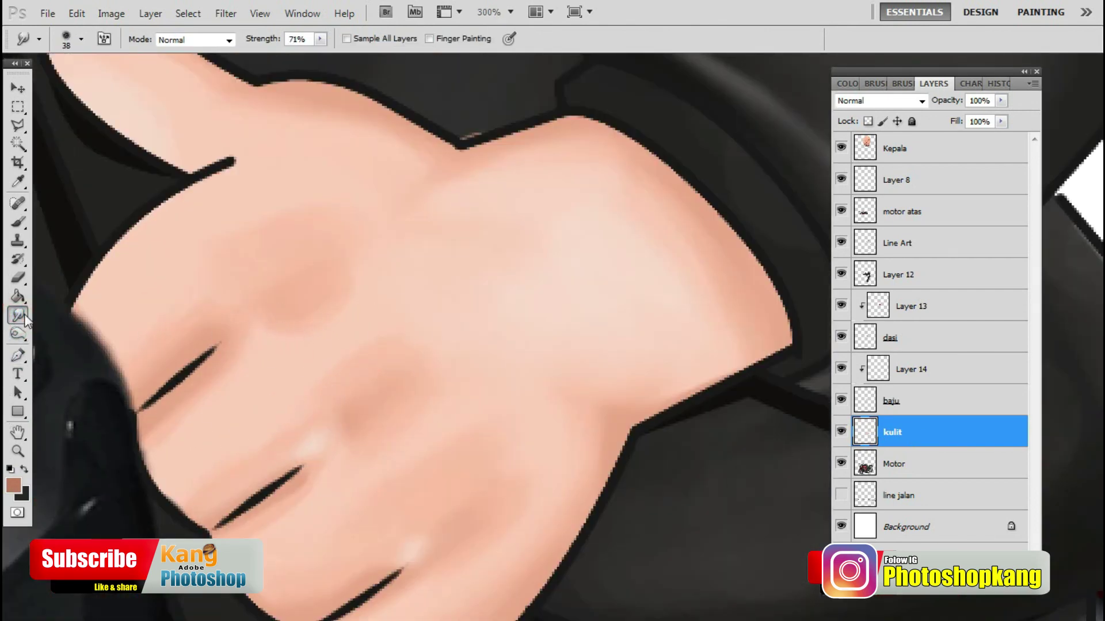
pyautogui.click(23, 217)
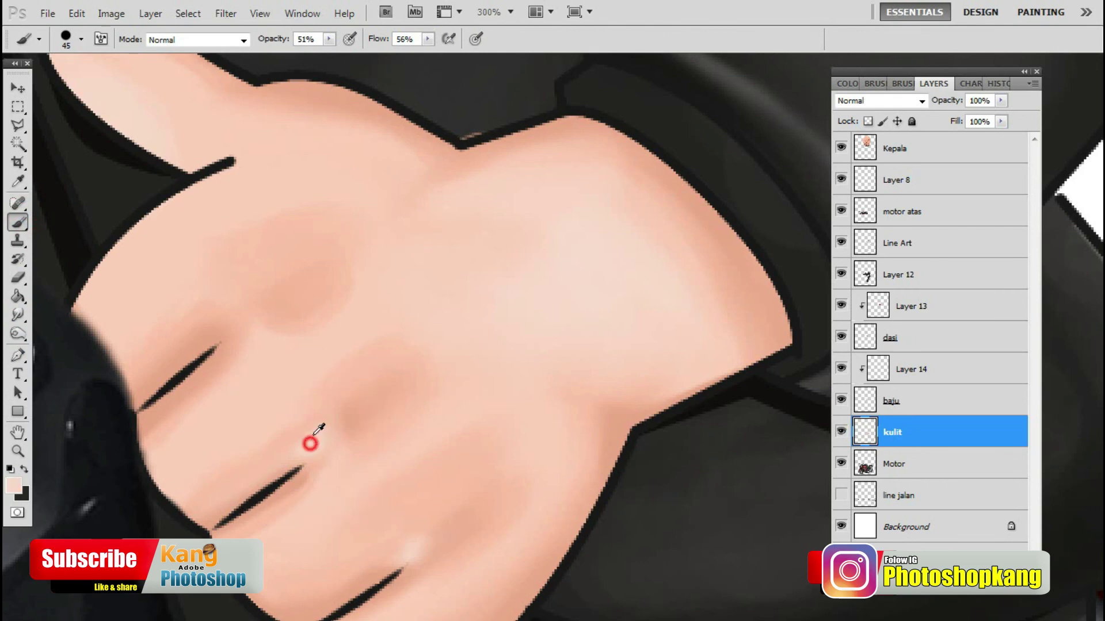
pyautogui.rightClick(338, 362)
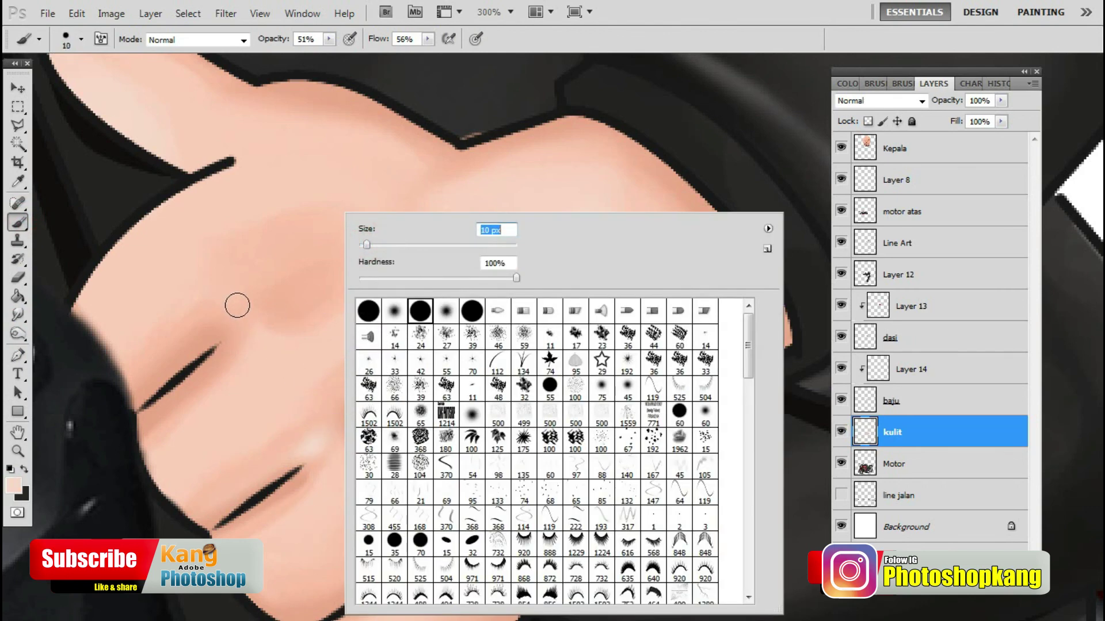
pyautogui.click(225, 268)
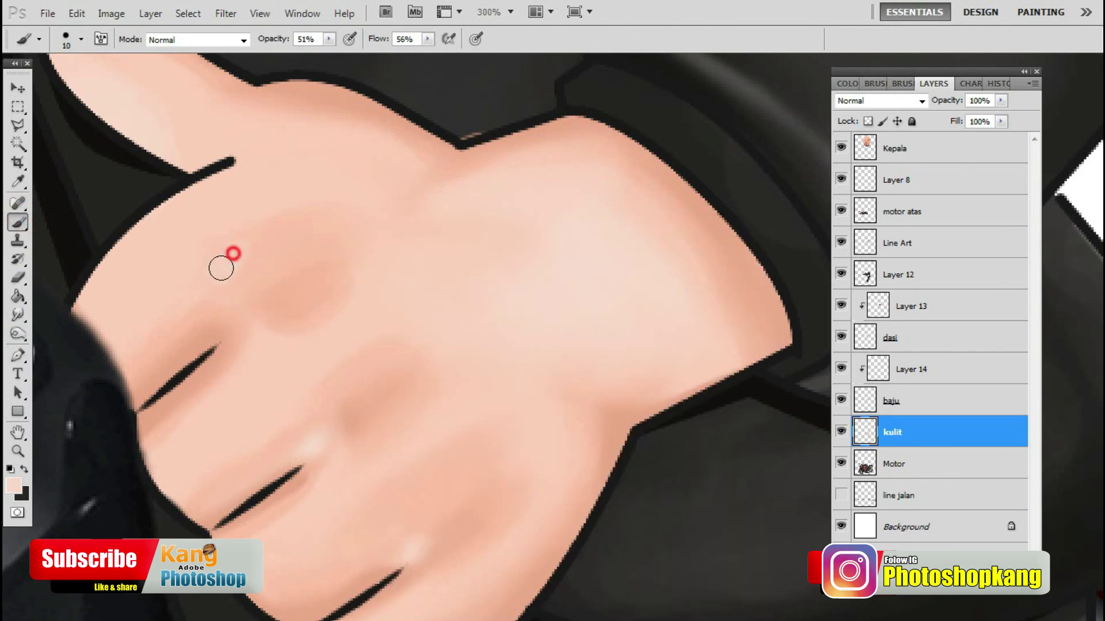
pyautogui.click(226, 259)
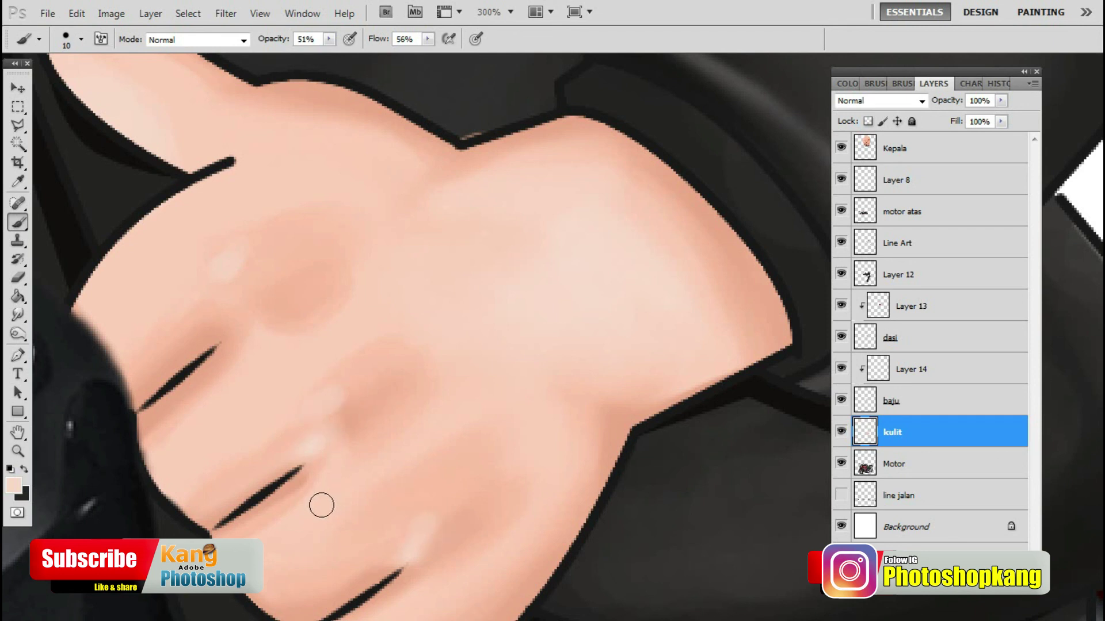
pyautogui.moveTo(358, 509); pyautogui.dragTo(378, 381)
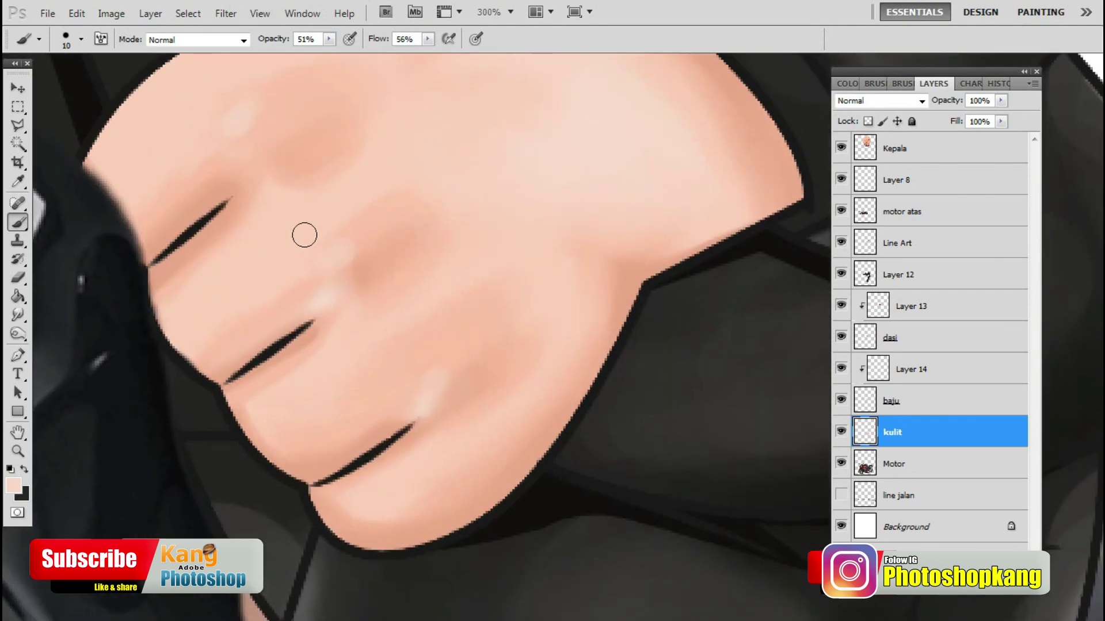
# Smudge the finger crease lines, upper knuckles and fist shading smooth.
pyautogui.click(17, 315)
pyautogui.click(312, 301)
pyautogui.click(441, 362)
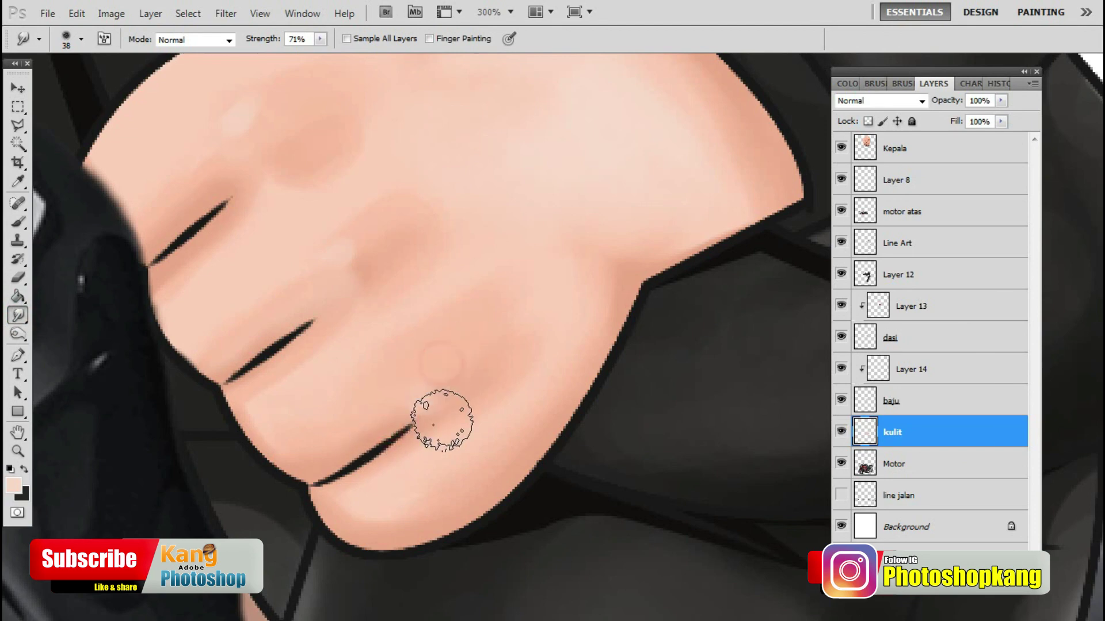
pyautogui.click(320, 234)
pyautogui.click(386, 261)
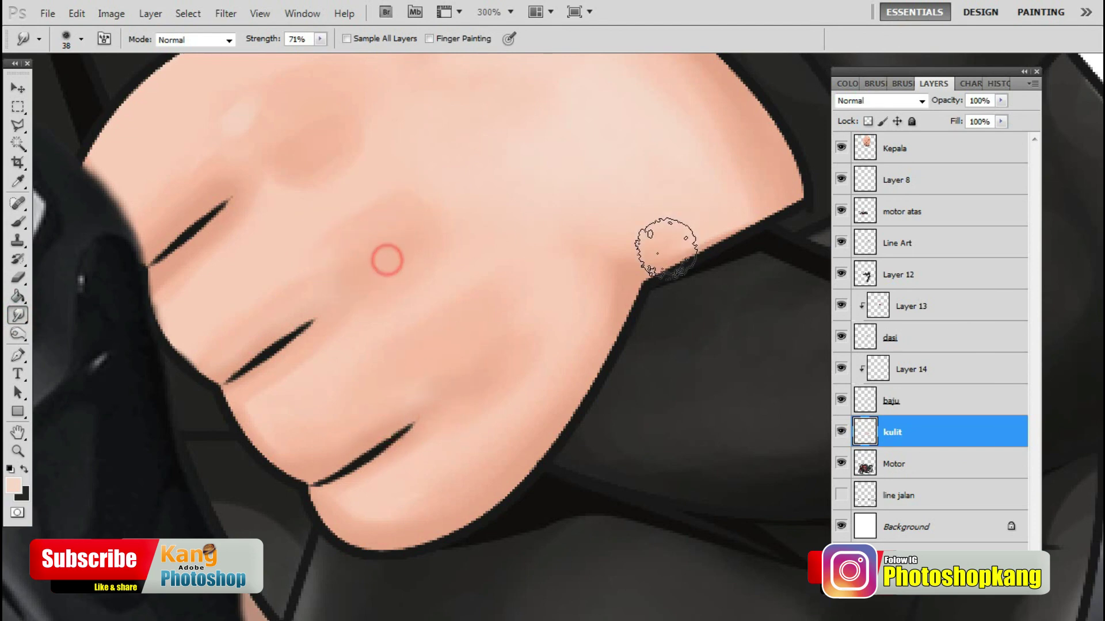
pyautogui.click(433, 234)
pyautogui.scroll(3, 433, 234)
# Smudge the knuckle shading, the back of the hand and the hand's outer edge.
pyautogui.click(220, 285)
pyautogui.click(326, 284)
pyautogui.click(148, 397)
pyautogui.click(406, 193)
pyautogui.click(537, 153)
pyautogui.click(622, 451)
pyautogui.click(749, 365)
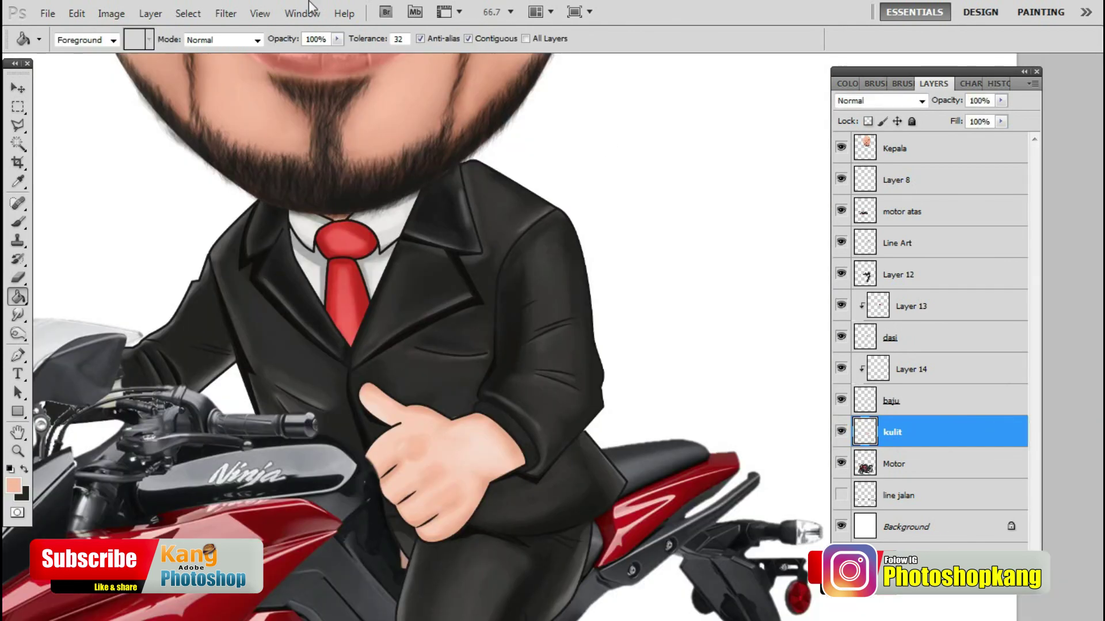
# Apply Levels to the kulit layer with midtones 0.85 and output white 239.
pyautogui.click(110, 12)
pyautogui.moveTo(136, 54)
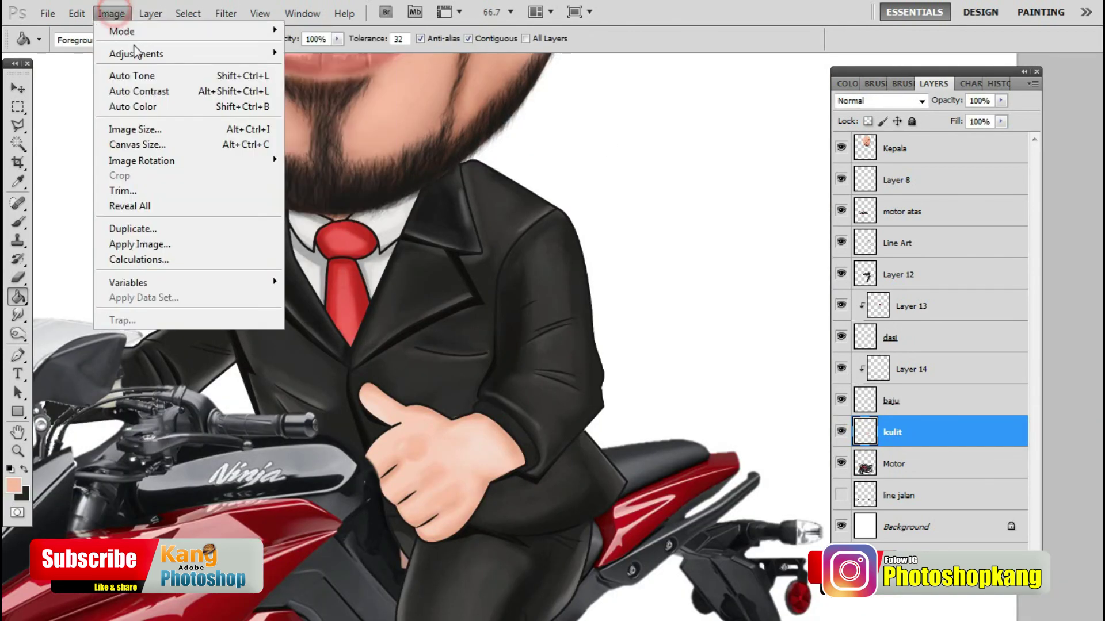
pyautogui.click(344, 70)
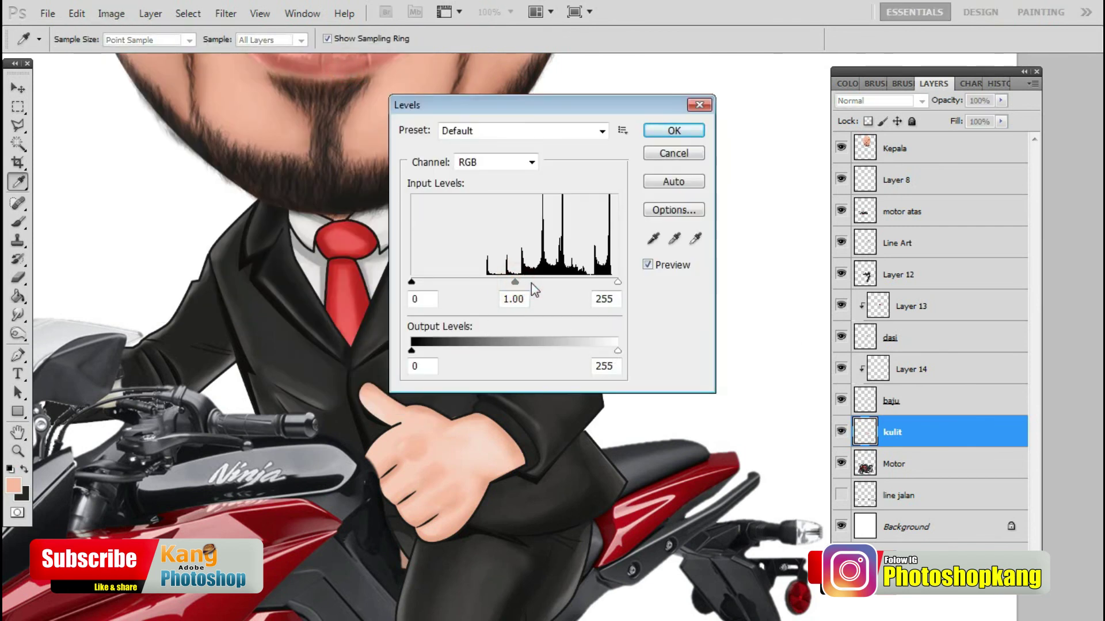
pyautogui.moveTo(522, 285); pyautogui.dragTo(521, 282)
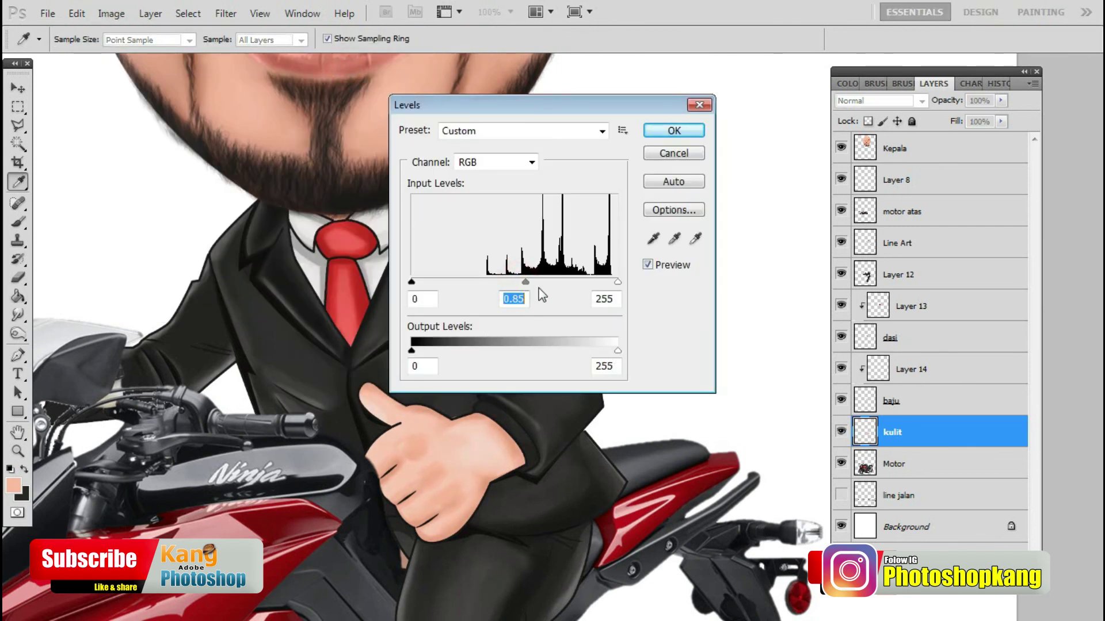
pyautogui.moveTo(609, 354); pyautogui.dragTo(605, 349)
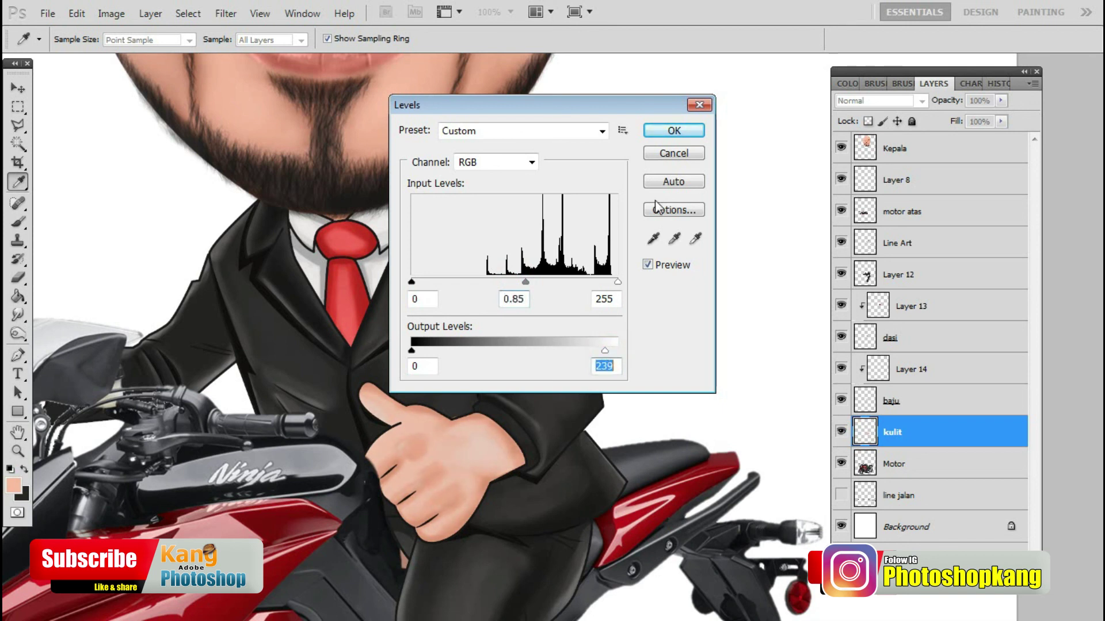
pyautogui.click(673, 131)
pyautogui.click(399, 489)
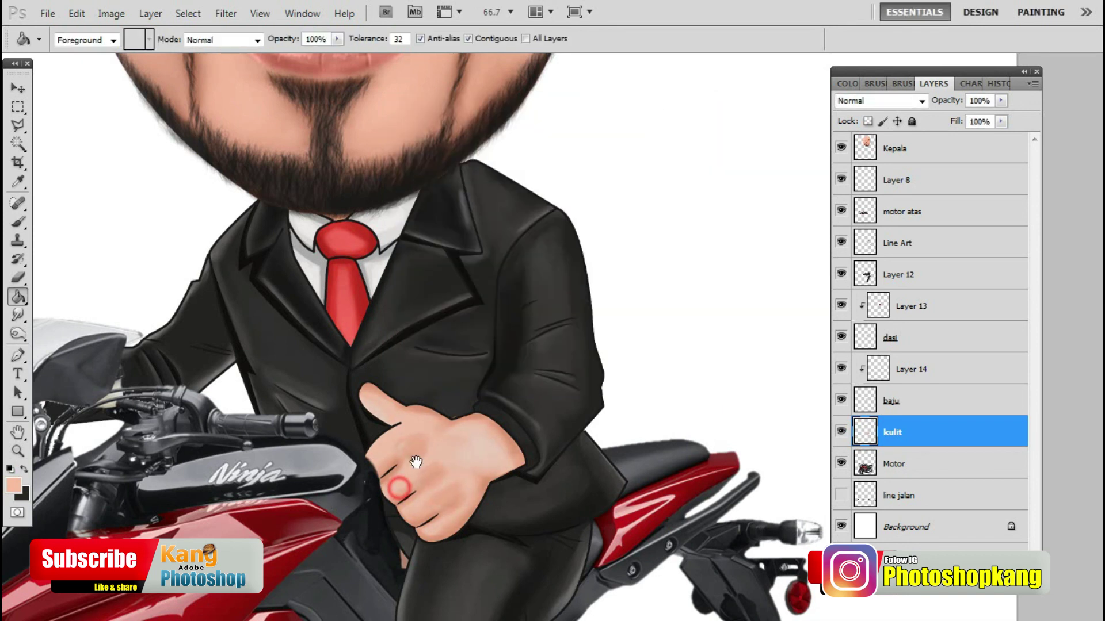
# Zoomed in, smudge the back of the hand and knuckles, blending up toward the thumb.
pyautogui.click(18, 314)
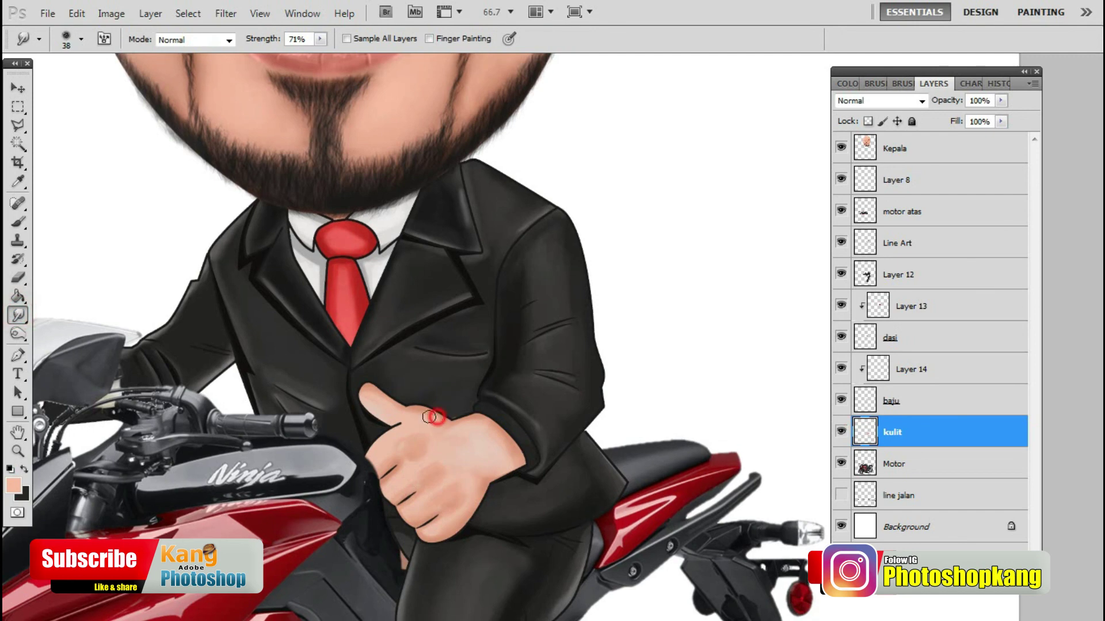
pyautogui.hotkey('ctrl', '+')
pyautogui.hotkey('ctrl', '+')
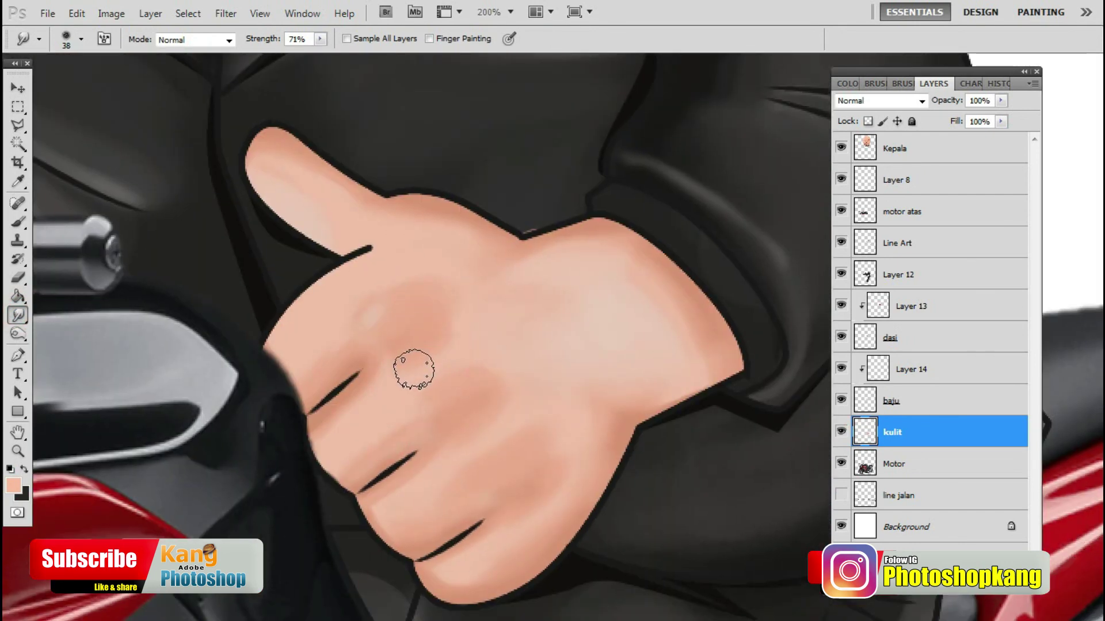
pyautogui.moveTo(414, 364)
pyautogui.mouseDown()
pyautogui.moveTo(333, 321)
pyautogui.moveTo(424, 283)
pyautogui.mouseUp()
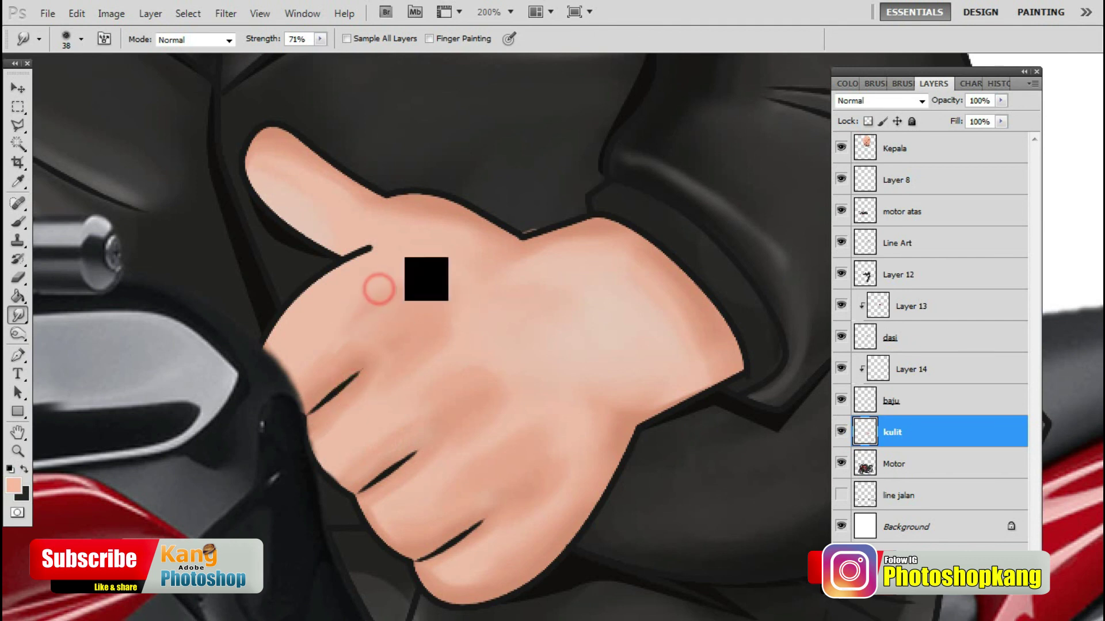
pyautogui.moveTo(432, 362)
pyautogui.mouseDown()
pyautogui.moveTo(464, 369)
pyautogui.moveTo(365, 434)
pyautogui.moveTo(443, 349)
pyautogui.moveTo(529, 432)
pyautogui.moveTo(439, 468)
pyautogui.moveTo(572, 424)
pyautogui.mouseUp()
pyautogui.click(512, 398)
pyautogui.moveTo(512, 398); pyautogui.dragTo(451, 313)
pyautogui.click(427, 261)
pyautogui.click(380, 222)
# Blend the thumb, wrist edge, lower hand edge and lower knuckles, then zoom back out.
pyautogui.click(278, 172)
pyautogui.click(382, 217)
pyautogui.click(307, 213)
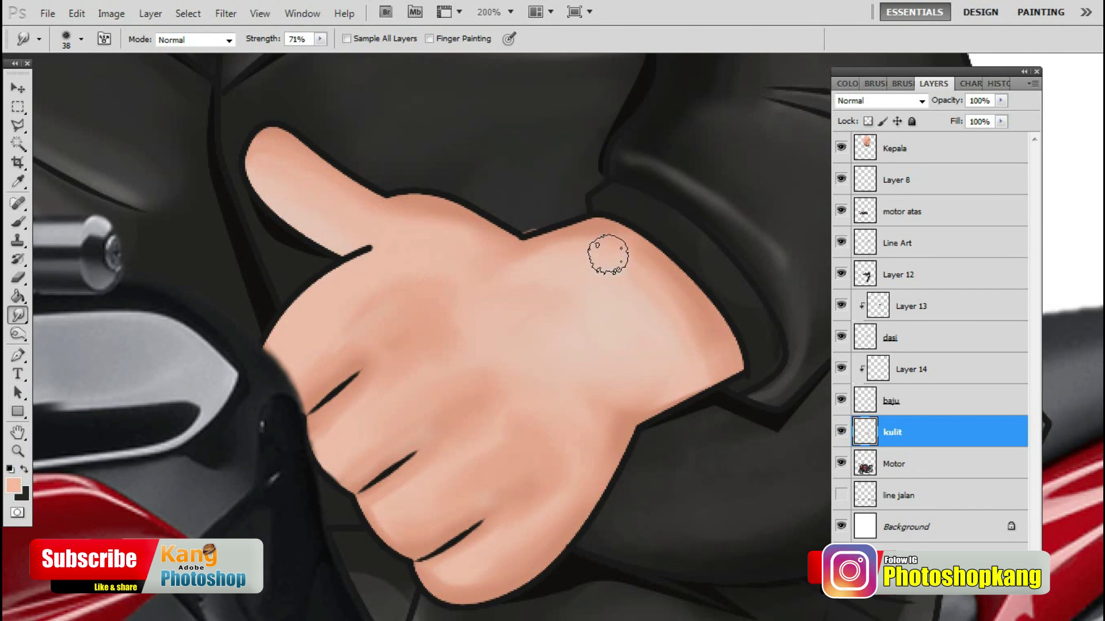
pyautogui.click(698, 325)
pyautogui.click(655, 409)
pyautogui.click(581, 423)
pyautogui.click(557, 486)
pyautogui.click(525, 520)
pyautogui.click(483, 570)
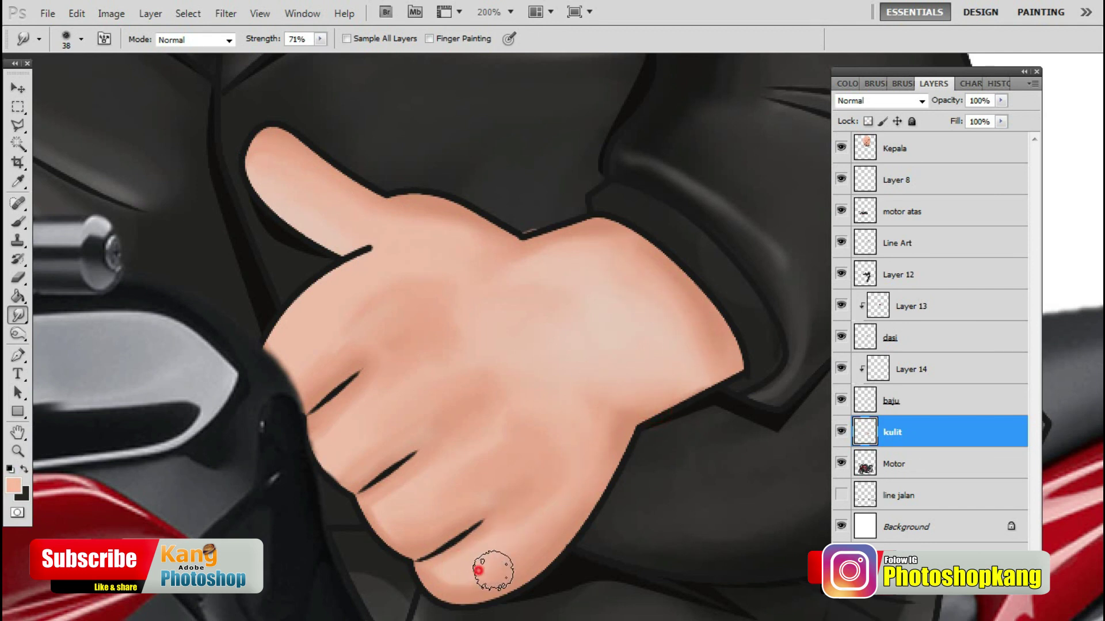
pyautogui.moveTo(458, 470); pyautogui.dragTo(397, 506)
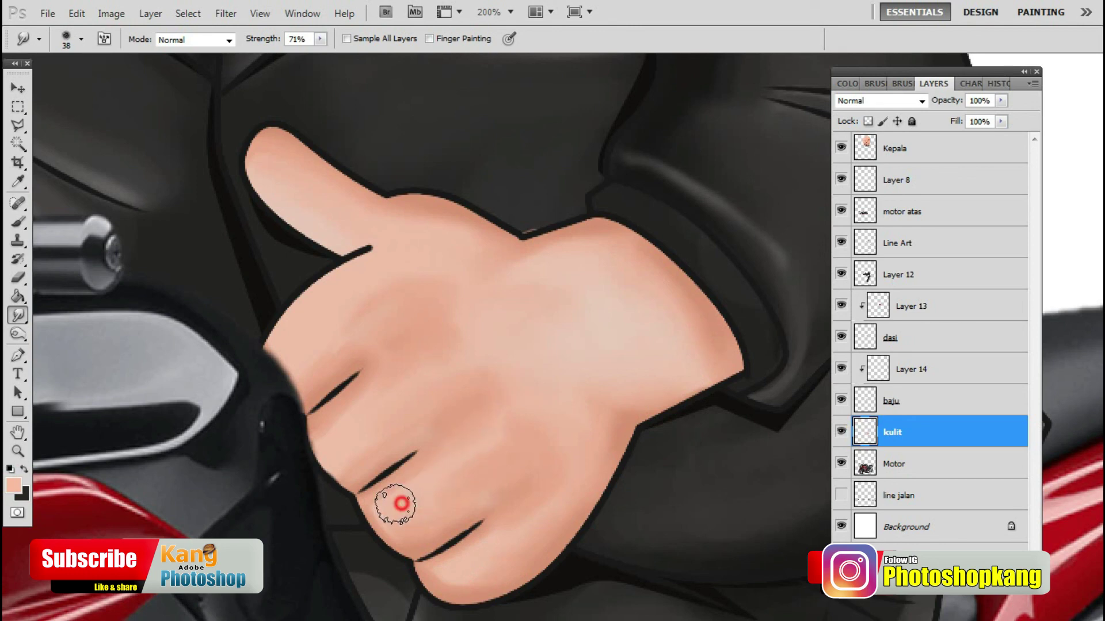
pyautogui.hotkey('ctrl', '-')
pyautogui.hotkey('ctrl', '-')
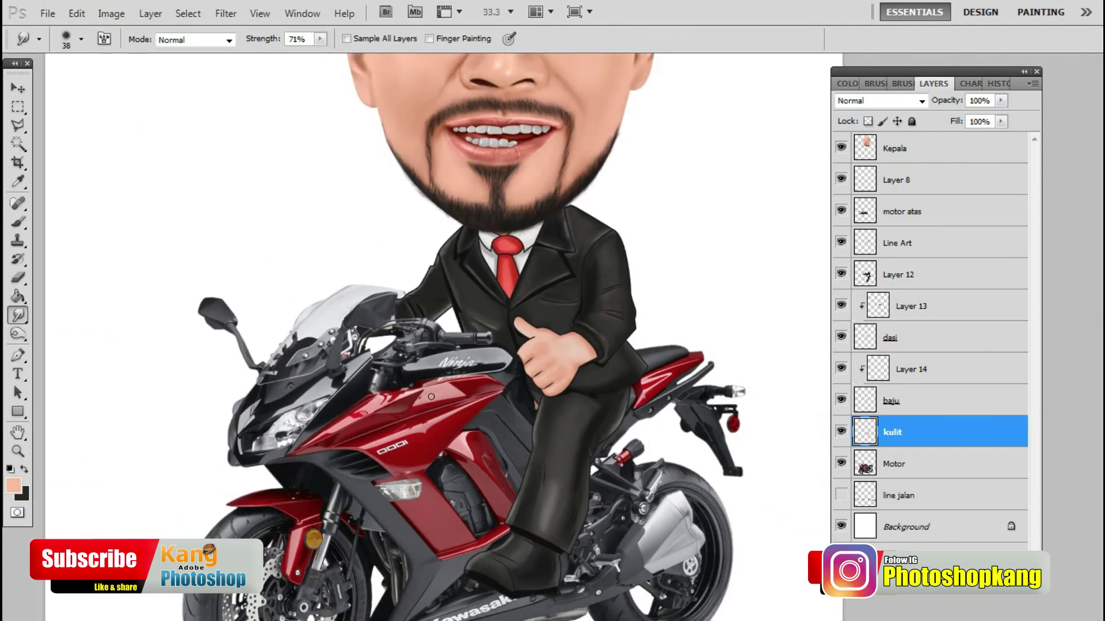
pyautogui.hotkey('ctrl', '-')
pyautogui.scroll(2, 545, 332)
pyautogui.scroll(-1, 545, 332)
pyautogui.scroll(-3, 545, 334)
pyautogui.scroll(-1, 545, 334)
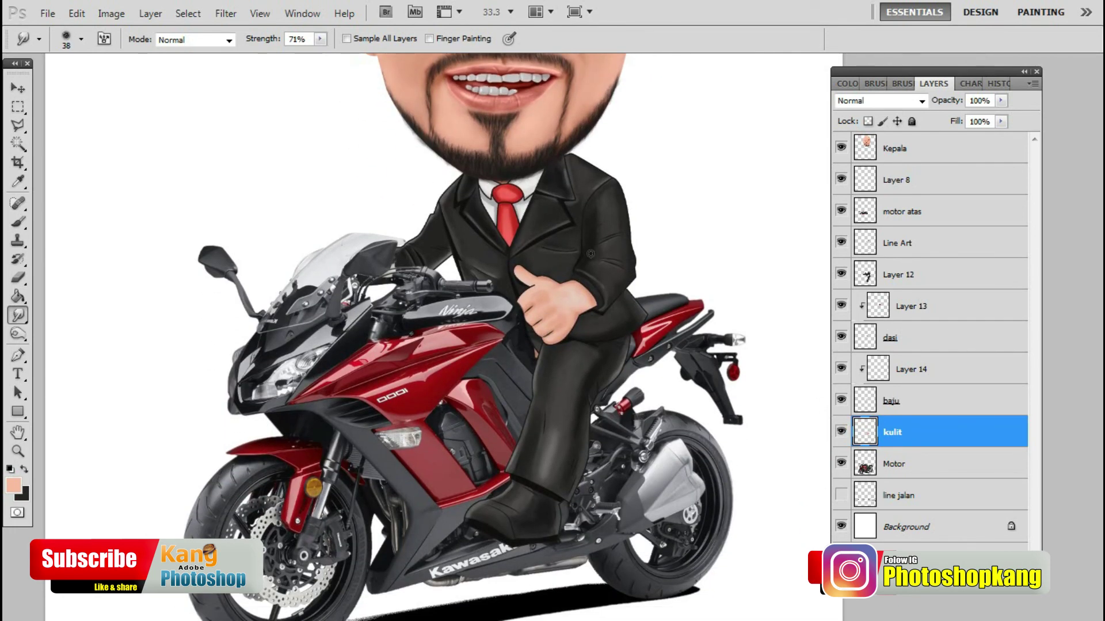
pyautogui.moveTo(666, 239); pyautogui.dragTo(512, 368)
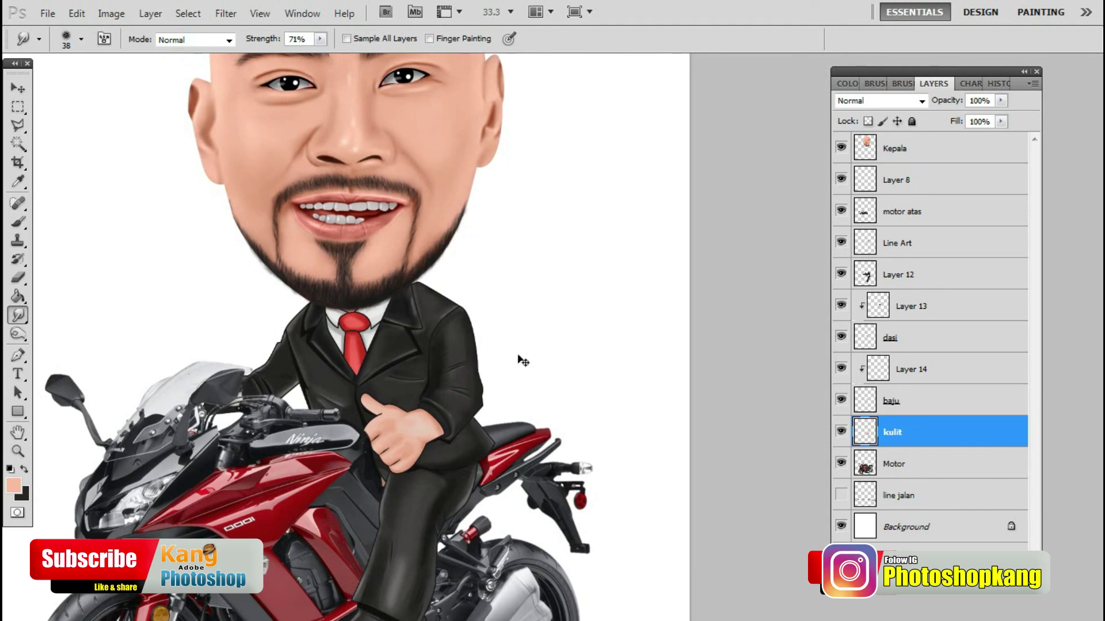
pyautogui.keyDown('alt'); pyautogui.scroll(-1, 522, 360); pyautogui.keyUp('alt')
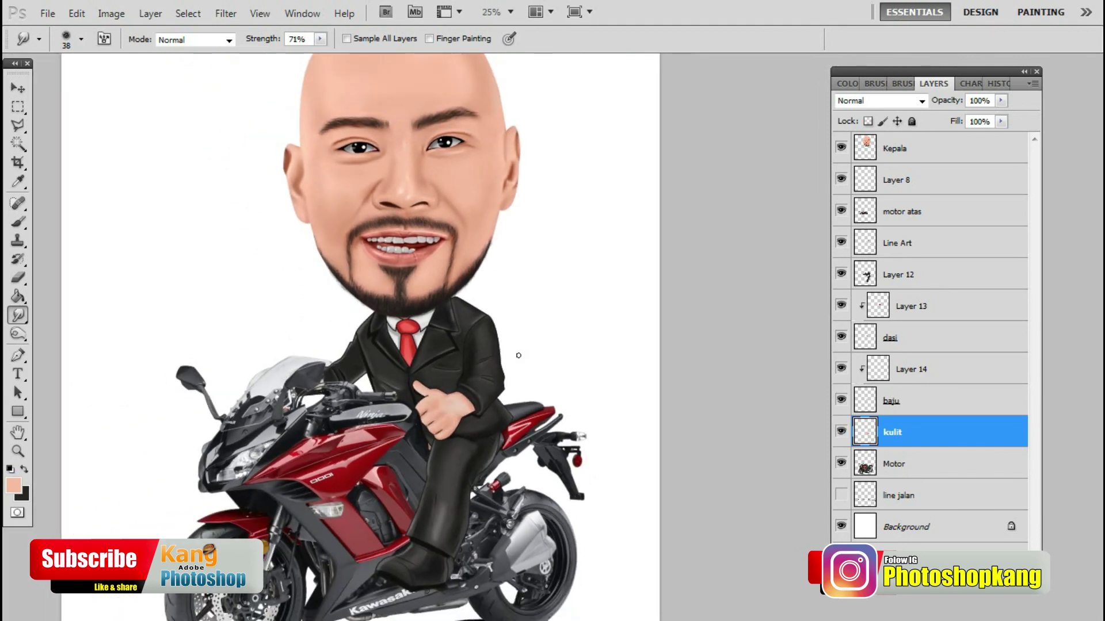
pyautogui.scroll(-1, 518, 356)
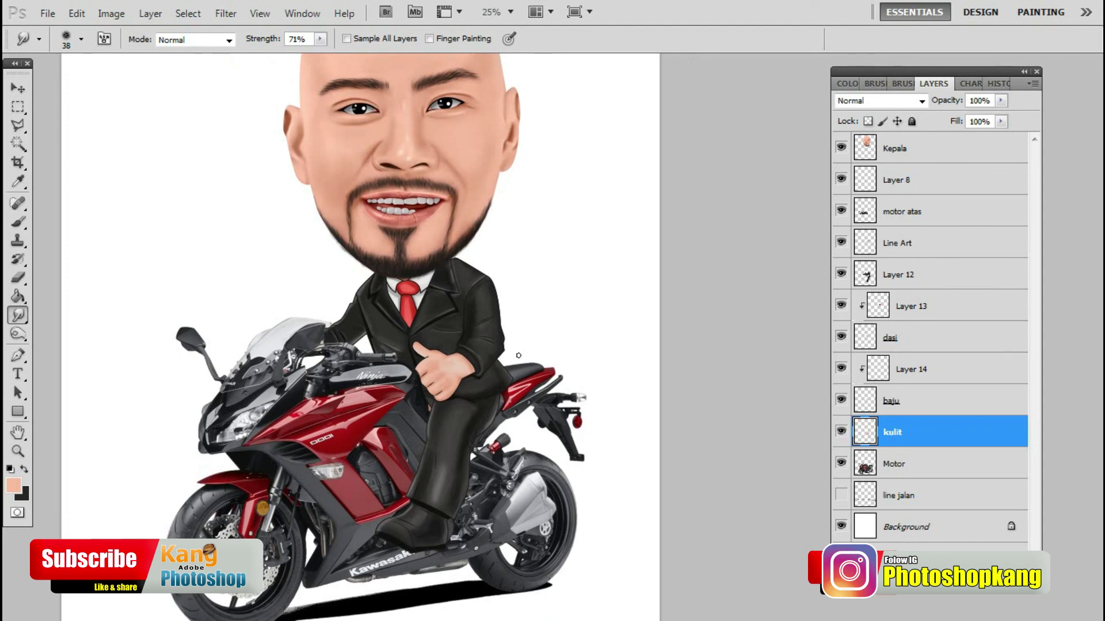
pyautogui.scroll(-1, 443, 256)
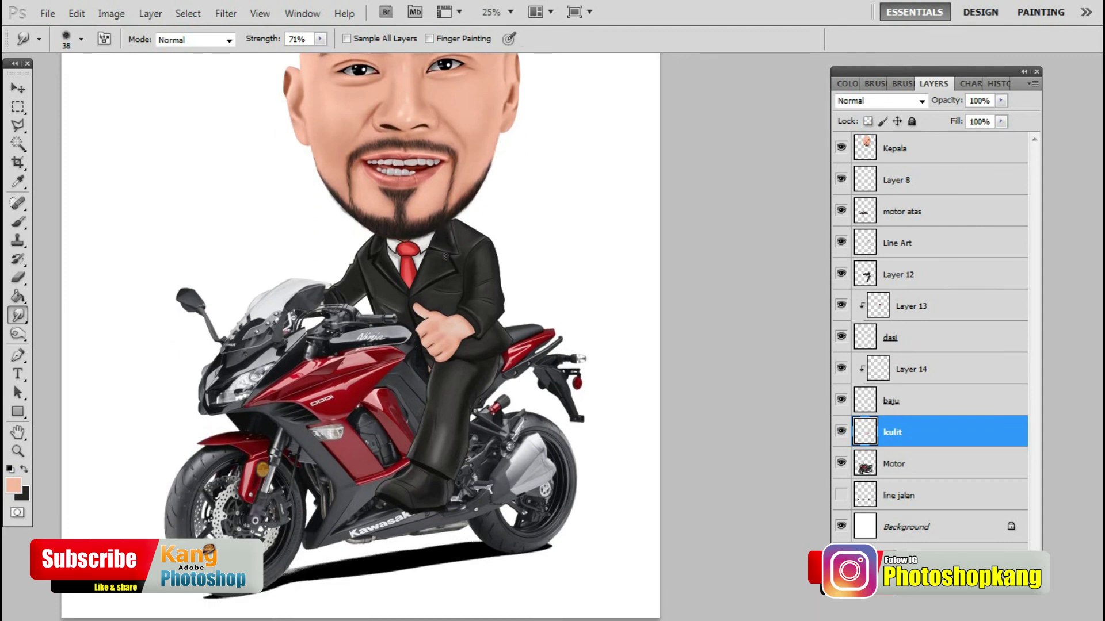
pyautogui.scroll(3, 445, 256)
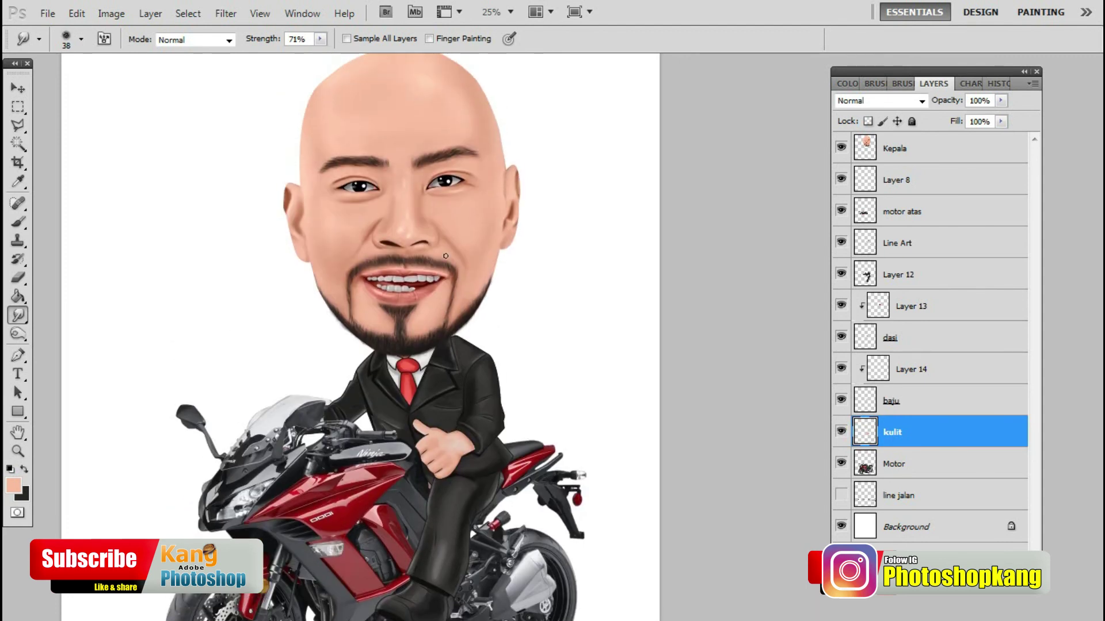
pyautogui.scroll(1, 445, 256)
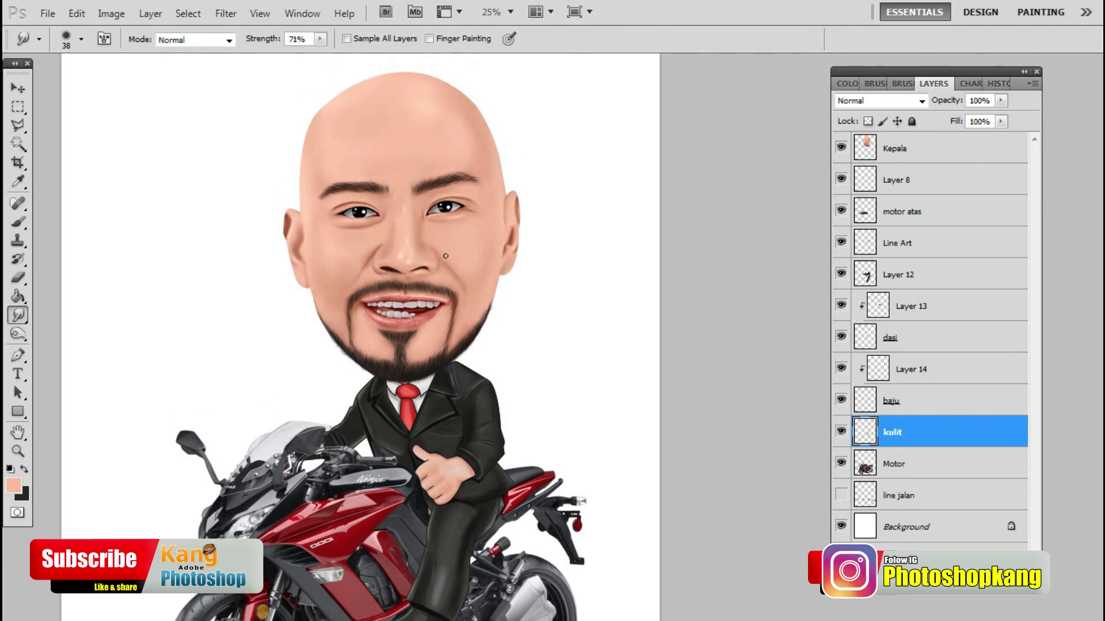
pyautogui.scroll(1, 445, 256)
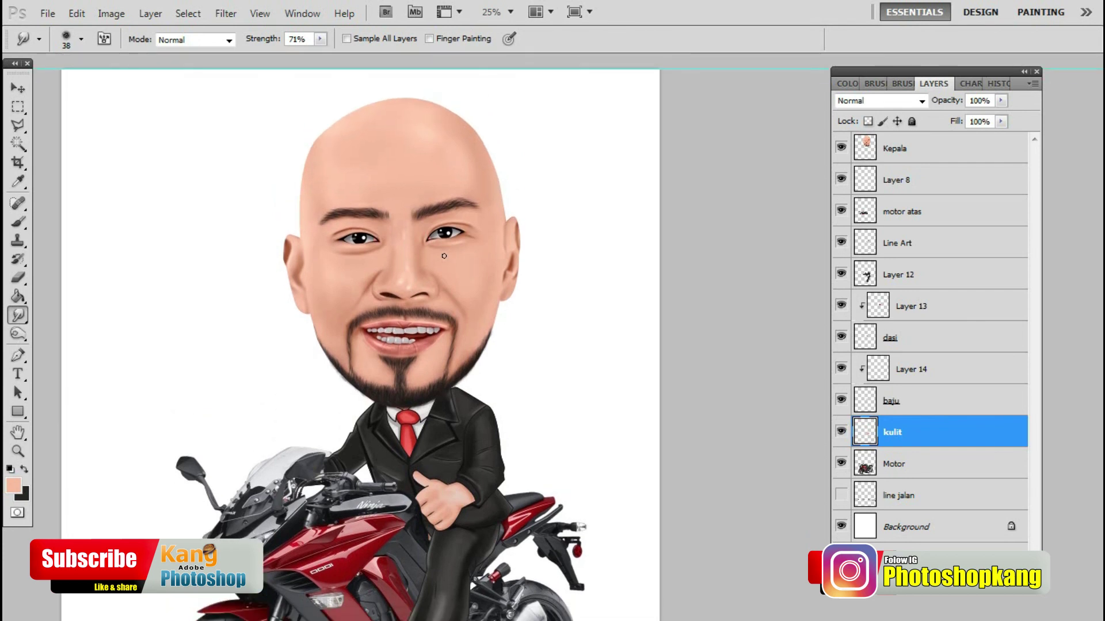
pyautogui.scroll(-2, 444, 256)
pyautogui.scroll(-5, 444, 256)
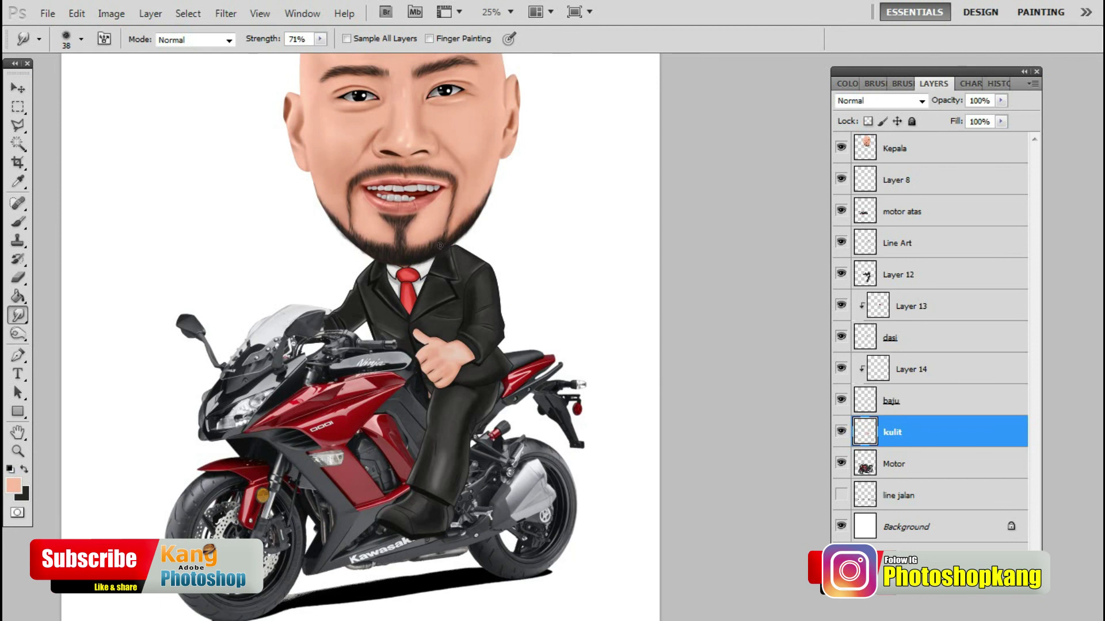